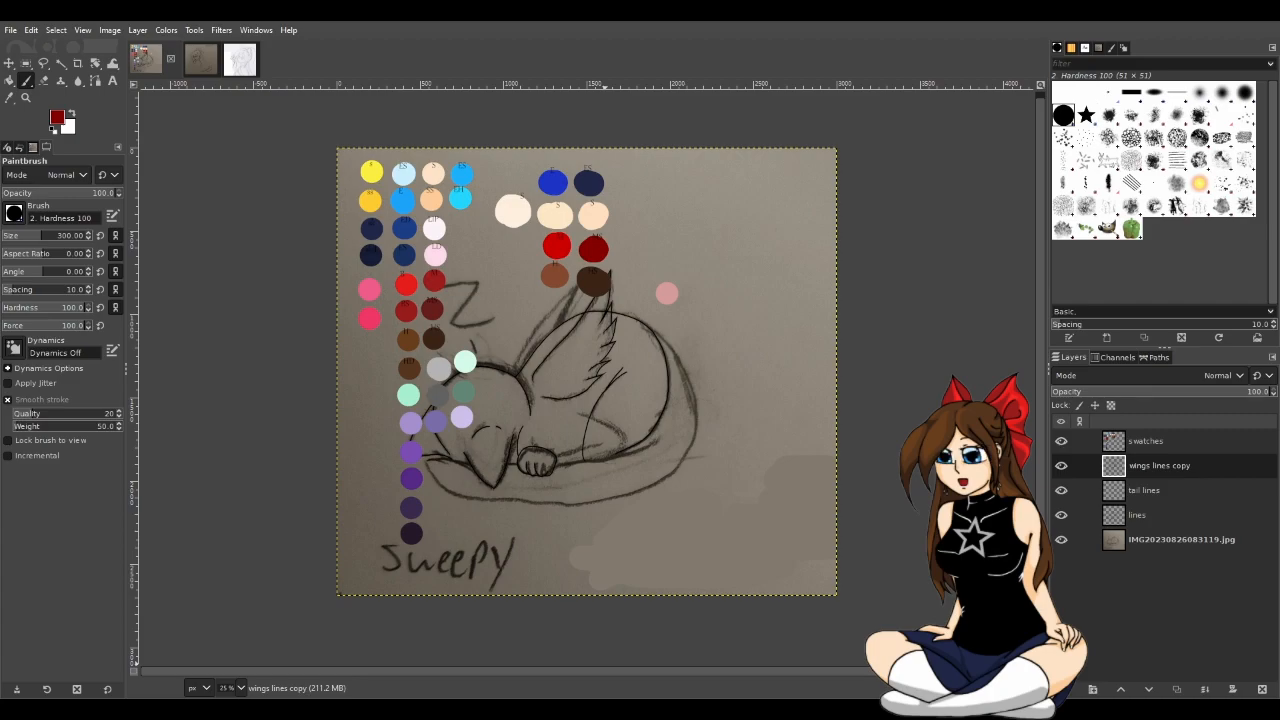
left_click(1146, 563)
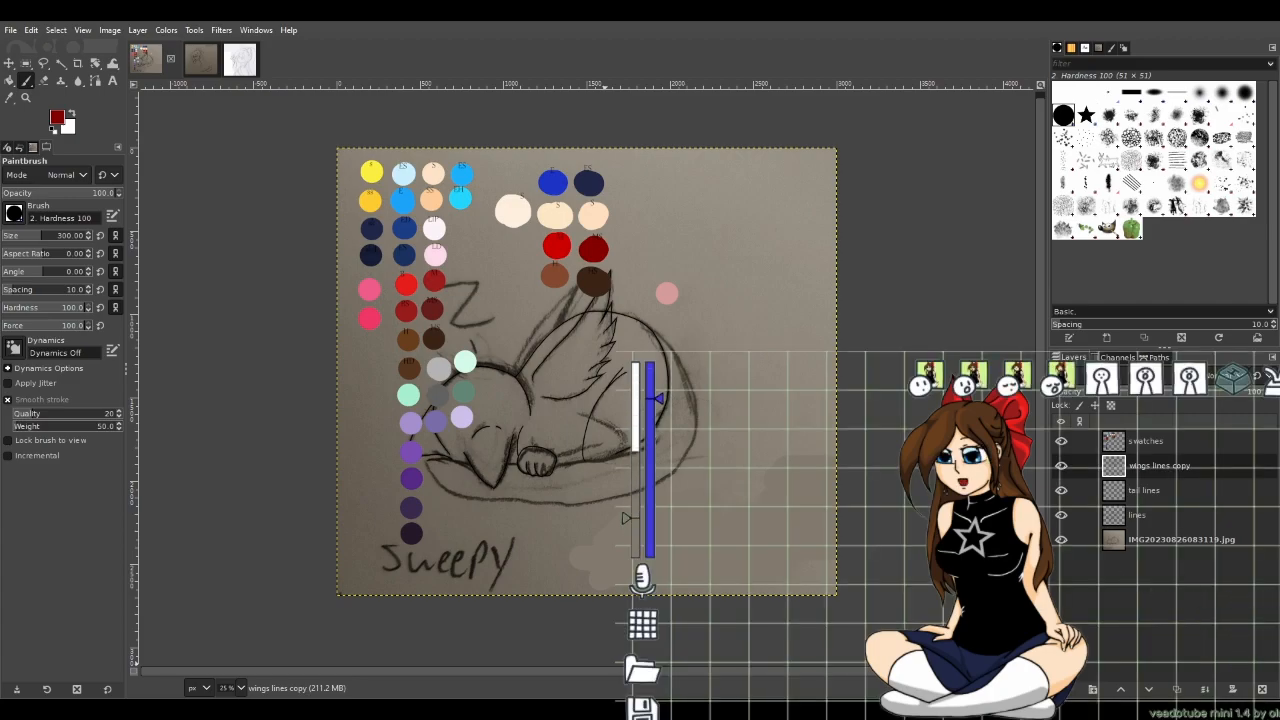
key("2")
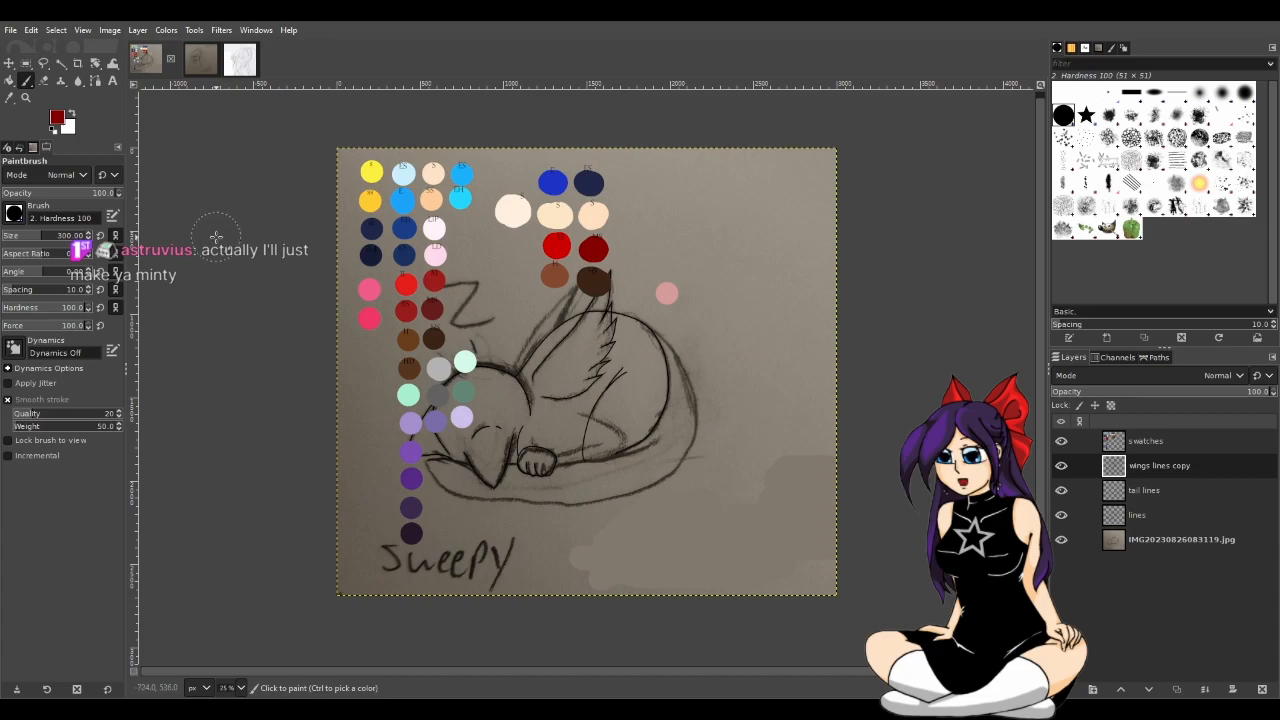
left_click(1175, 573)
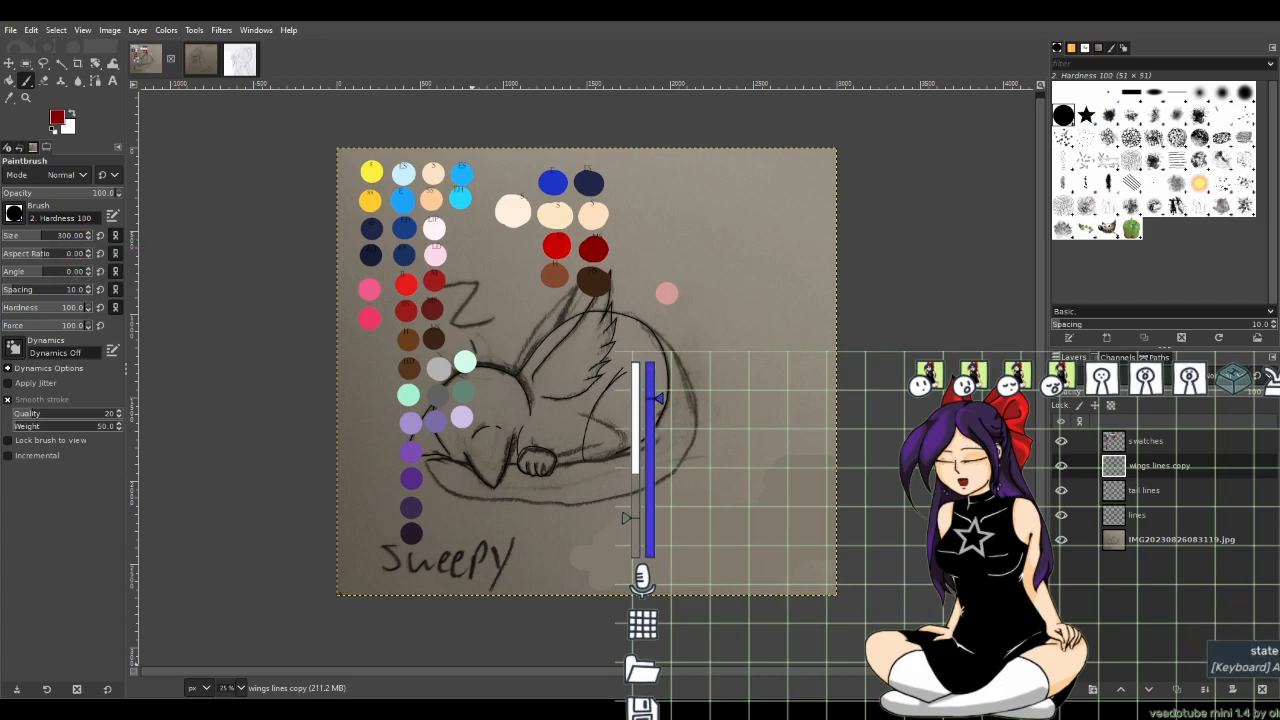
key("alt+2")
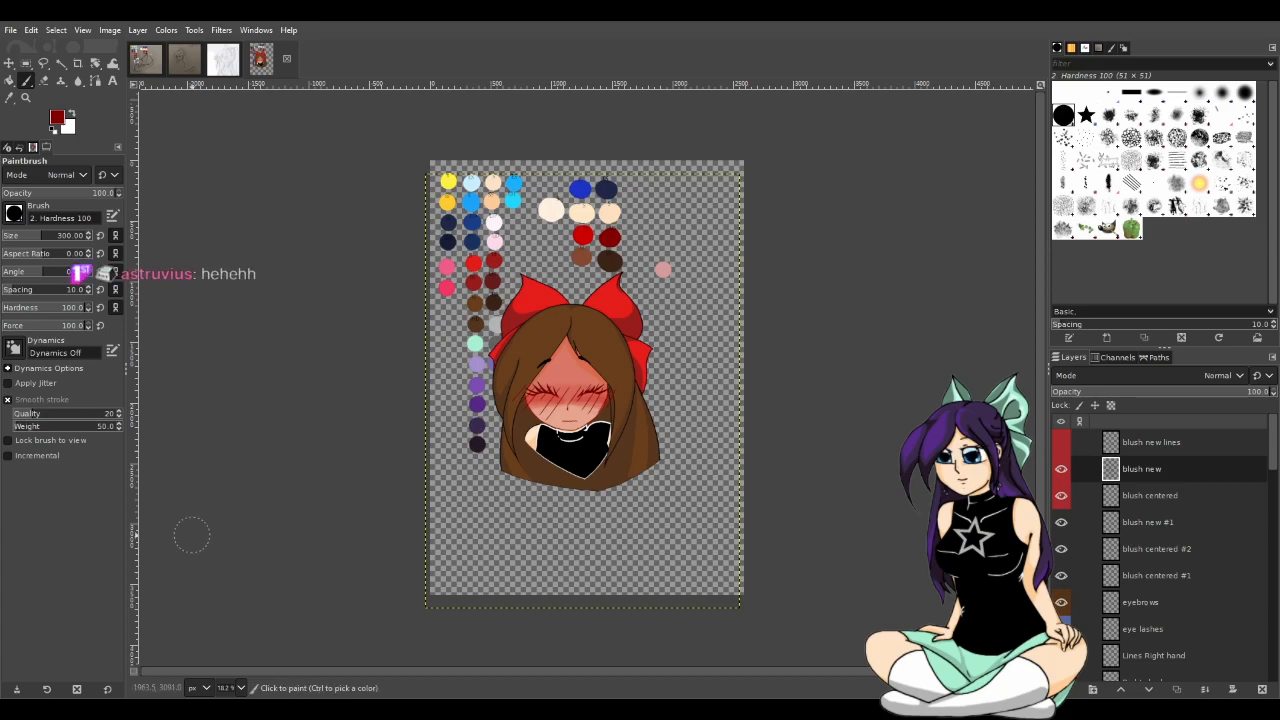
Close the red-bowed character image, return to the sleeping winged creature sketch and hide its swatches layer
left_click(286, 58)
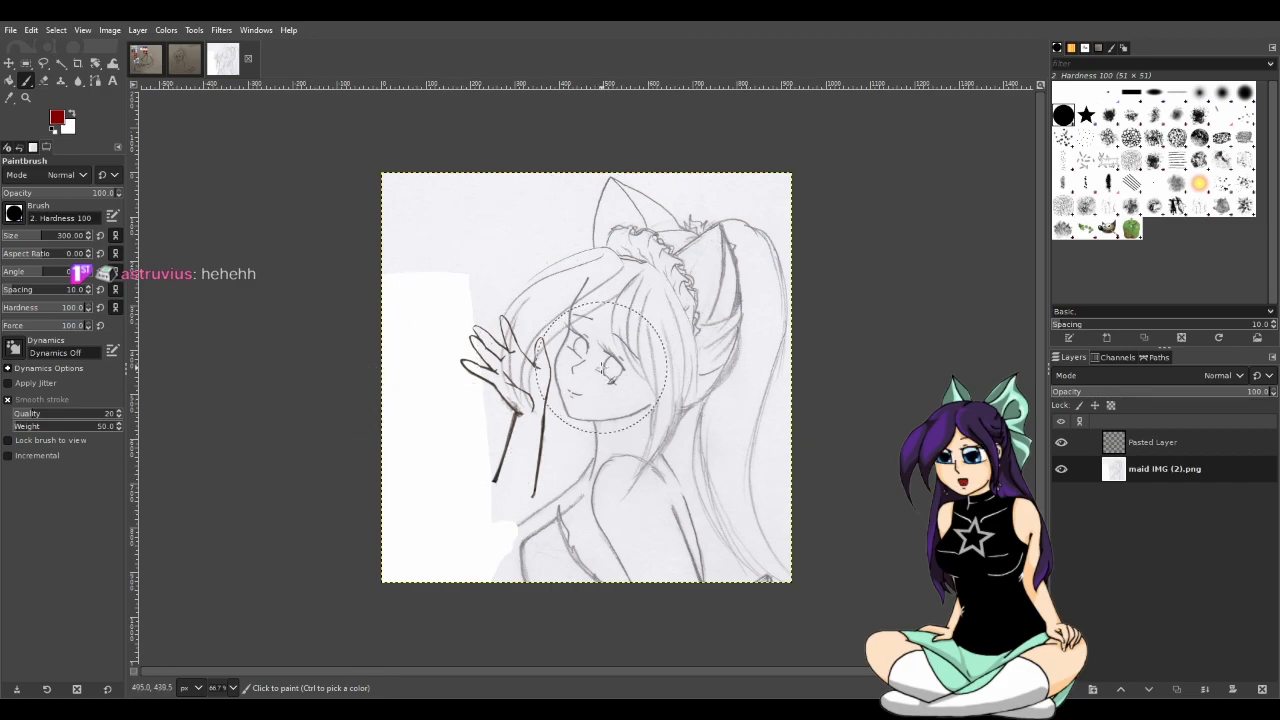
left_click(181, 62)
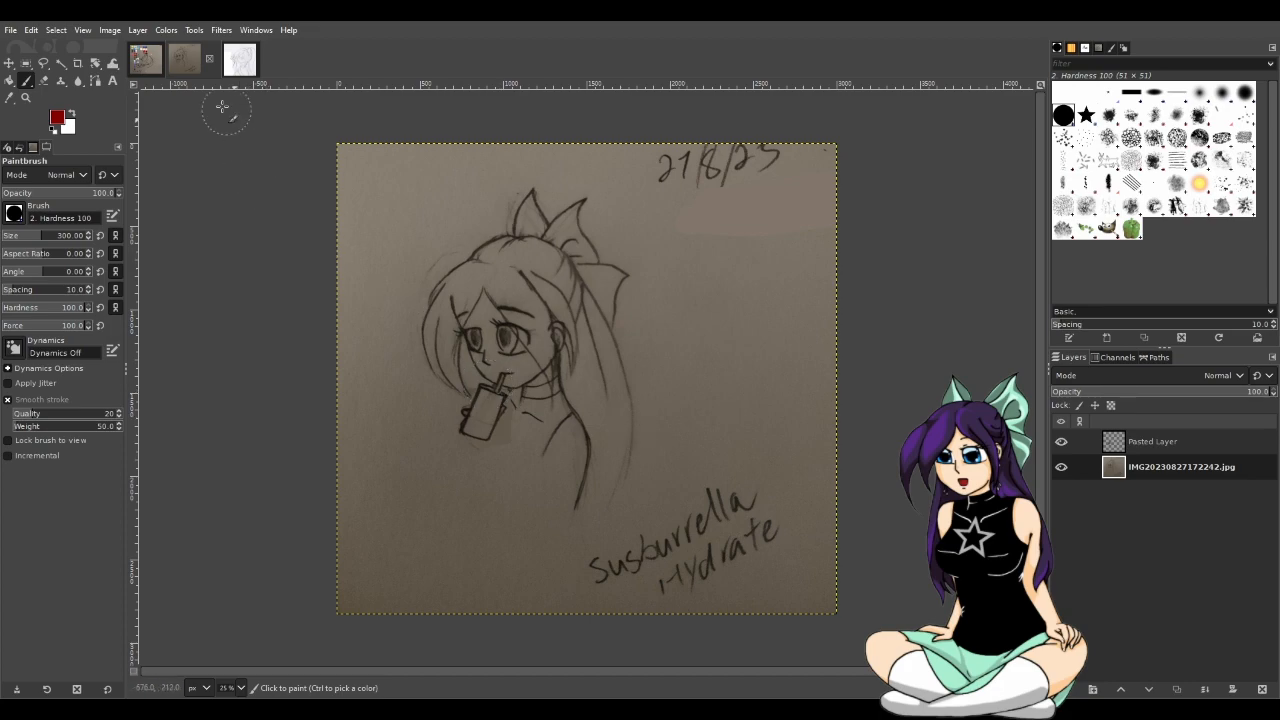
left_click(145, 66)
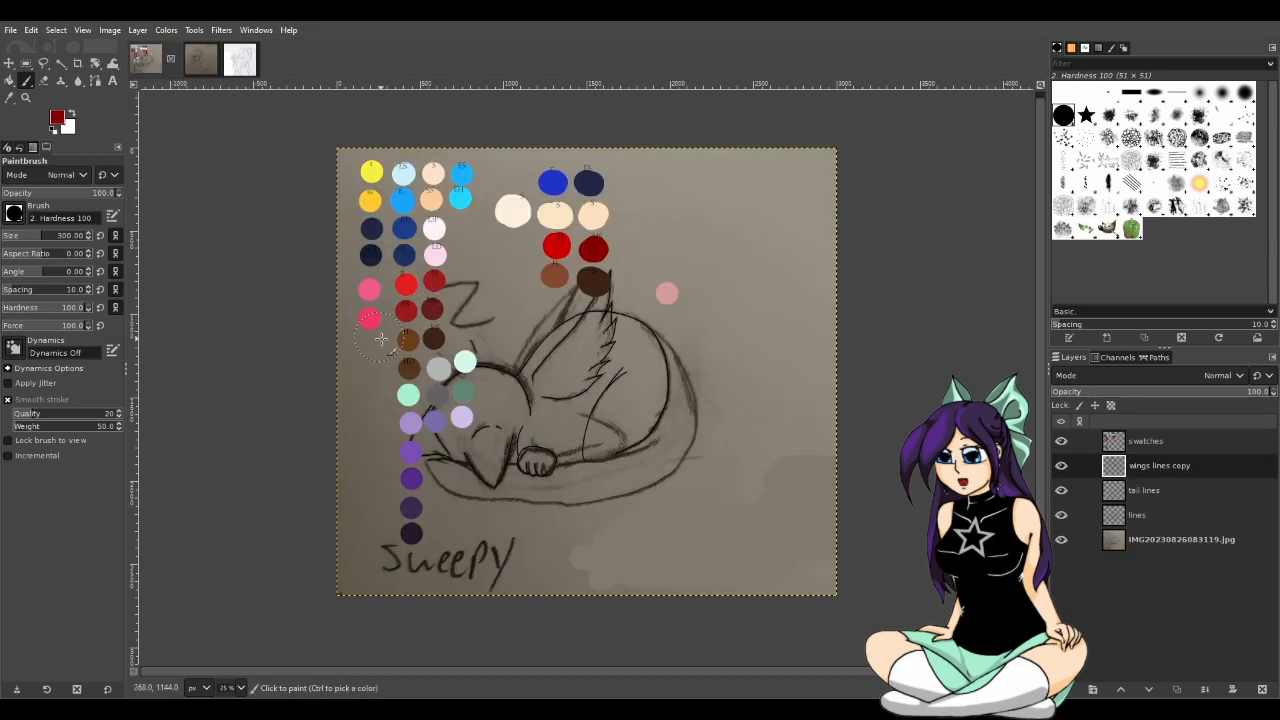
left_click(1061, 441)
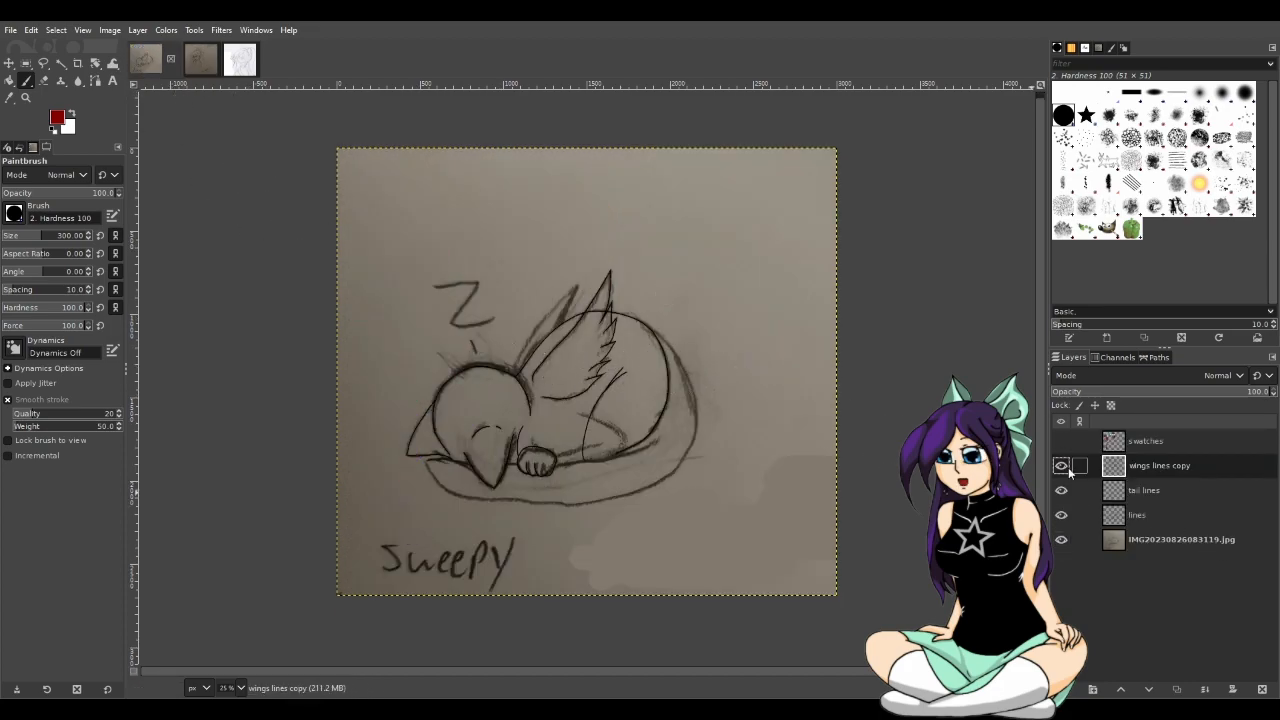
Hide the sketch photo layer briefly to check the existing line art by itself, and show it again
scroll(593, 403, "up", 2)
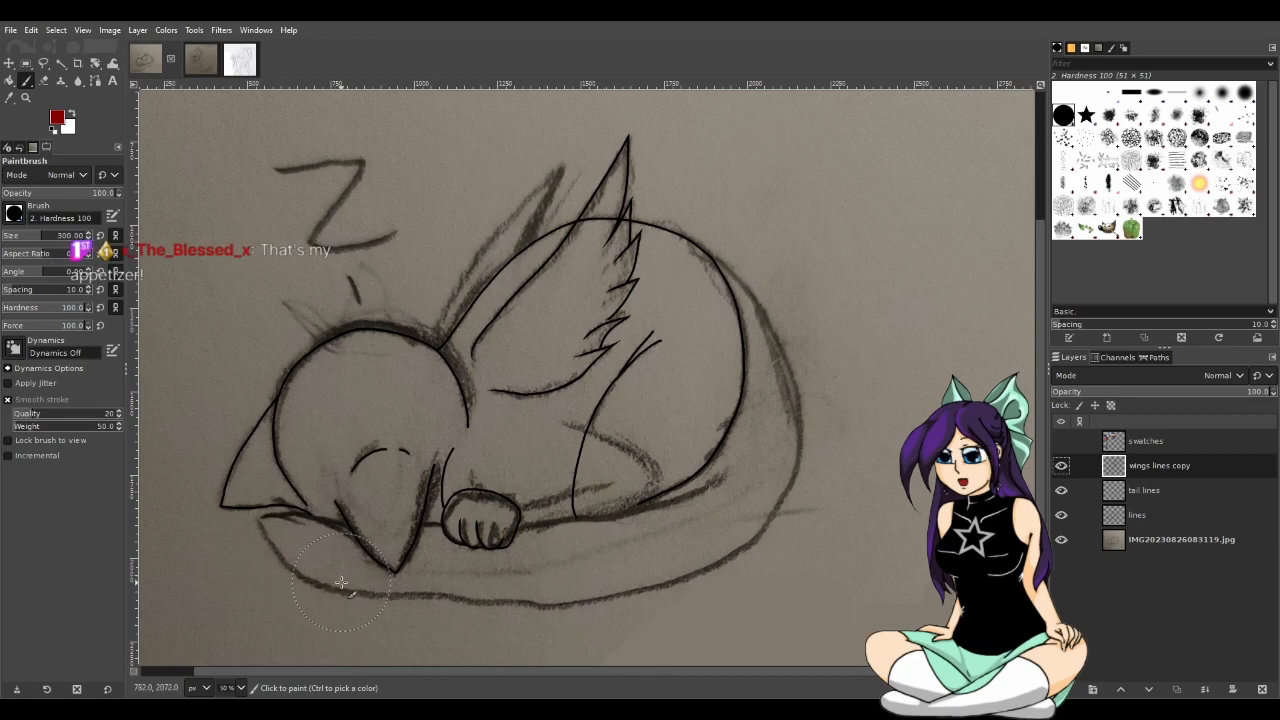
left_click(1061, 539)
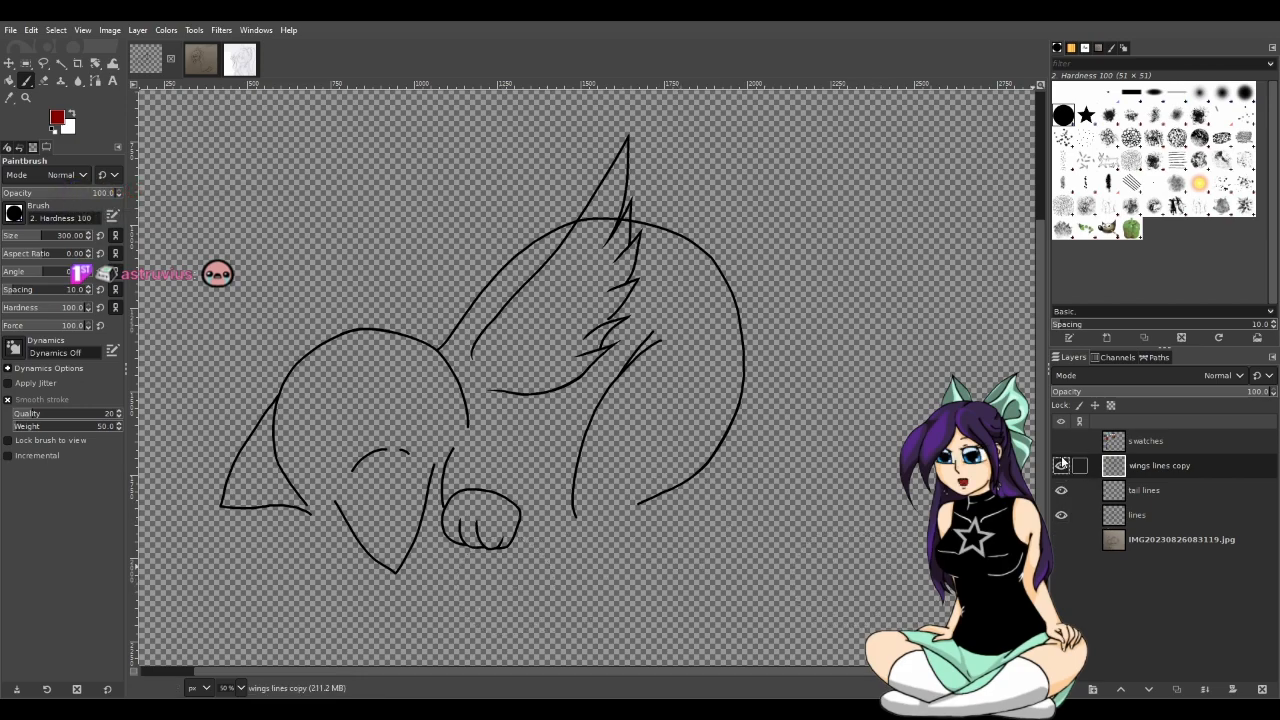
left_click(1060, 540)
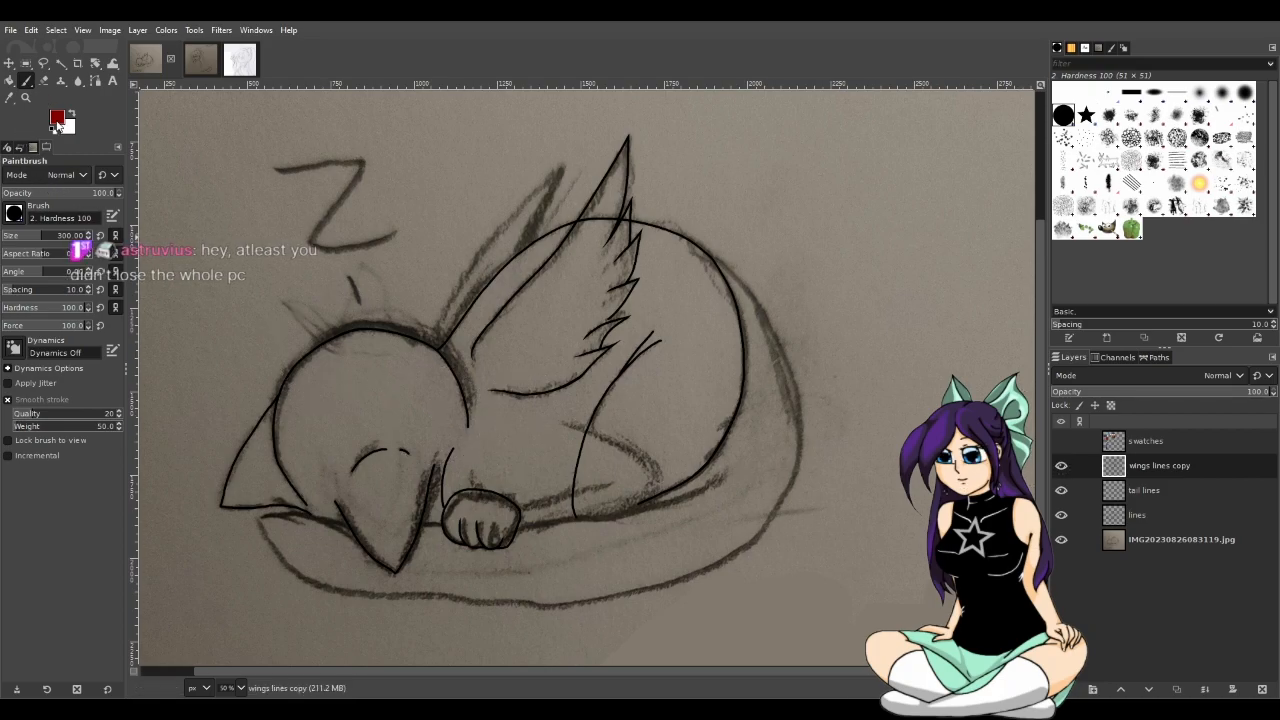
Reset the foreground colour to black and set the paintbrush size to 6
key("d")
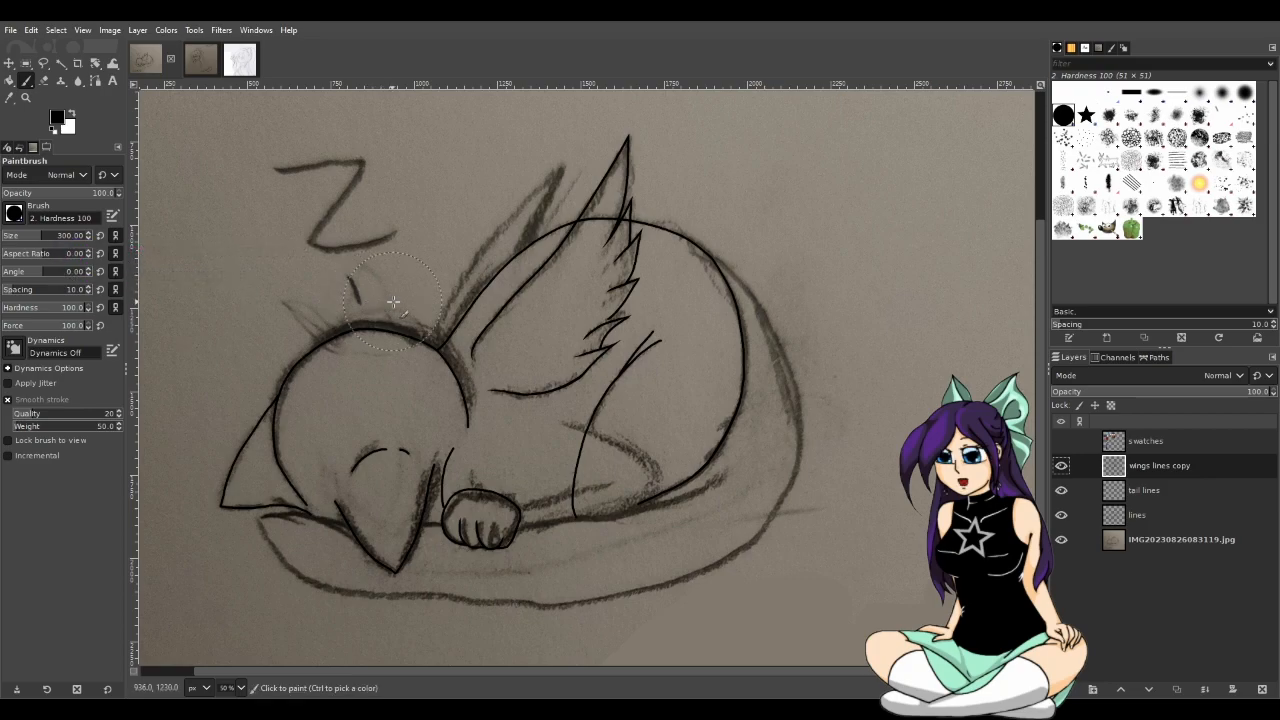
left_click(16, 236)
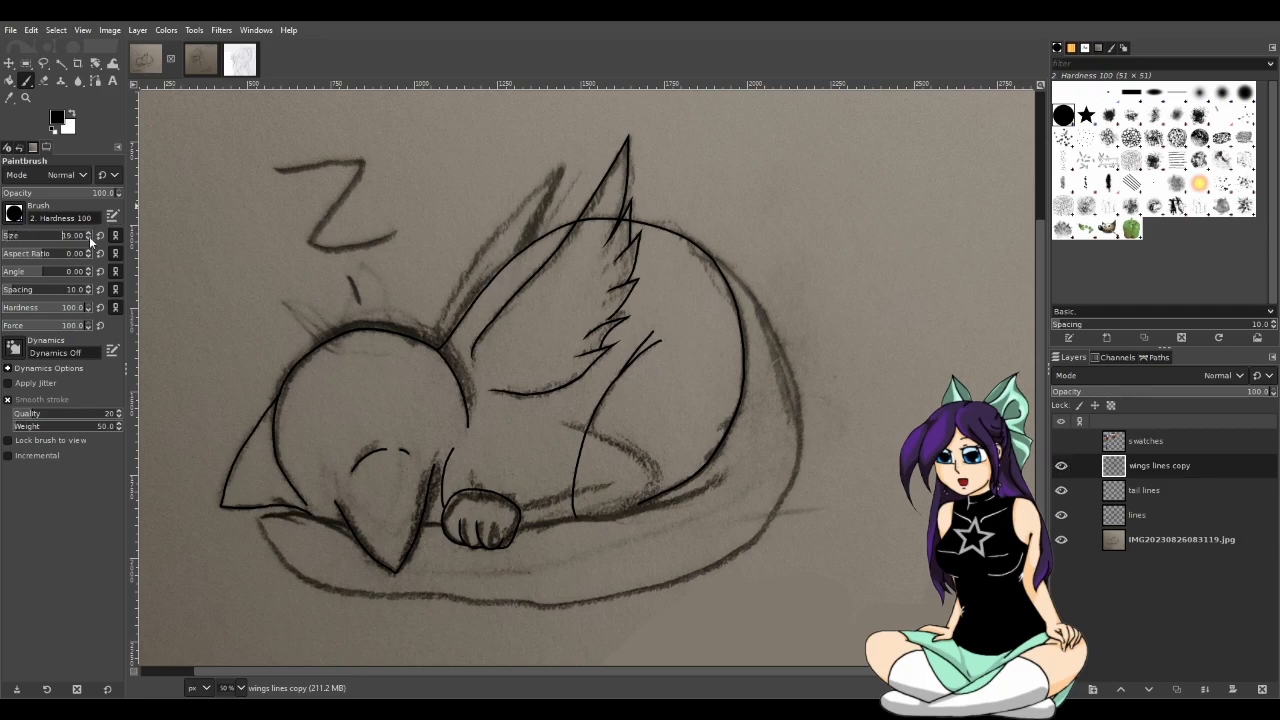
scroll(89, 236, "down", 2)
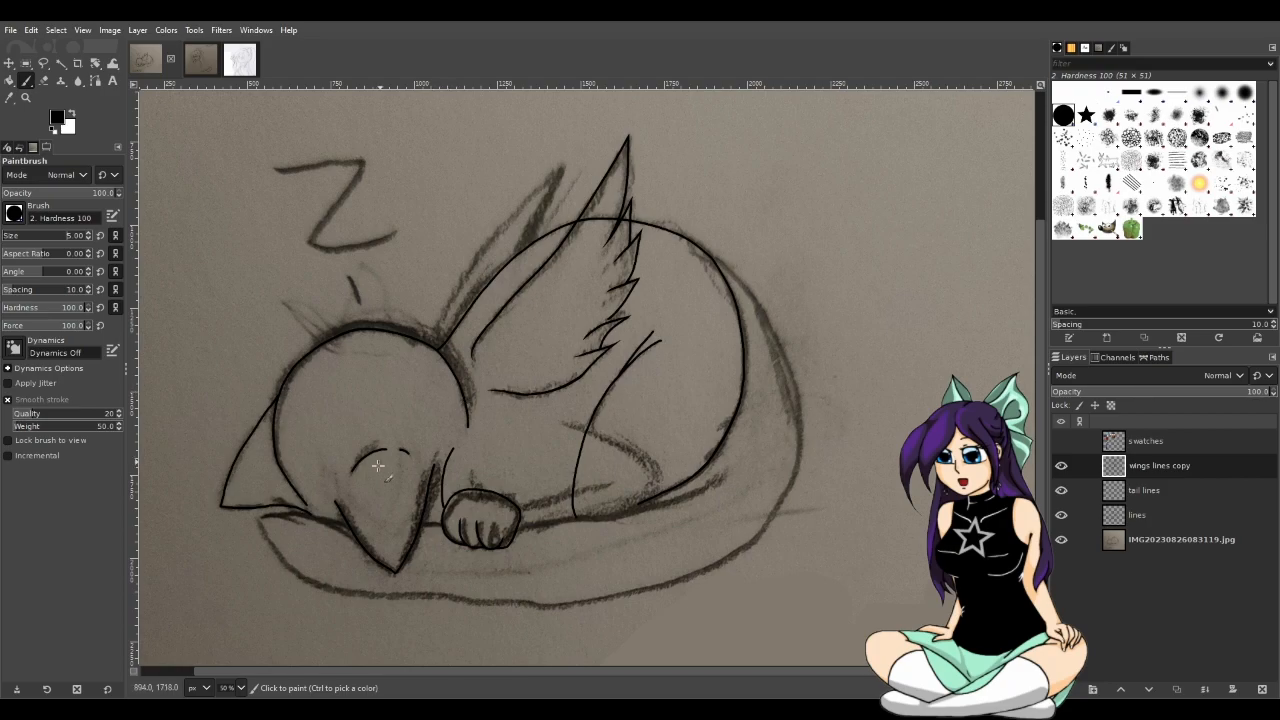
left_click_drag(83, 236, 10, 257)
Try to ink the short rear edge of the far wing between its tip and the creature's back outline
scroll(470, 238, "up", 1)
scroll(494, 284, "up", 1)
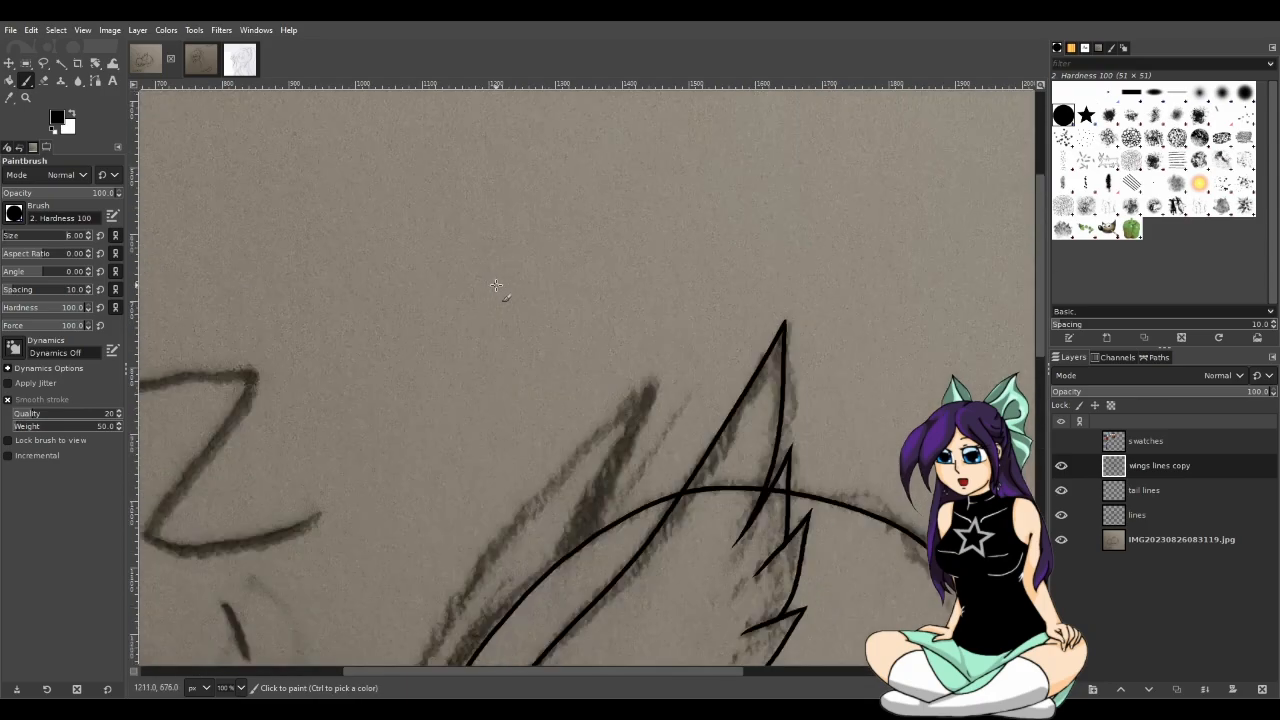
scroll(502, 348, "down", 3)
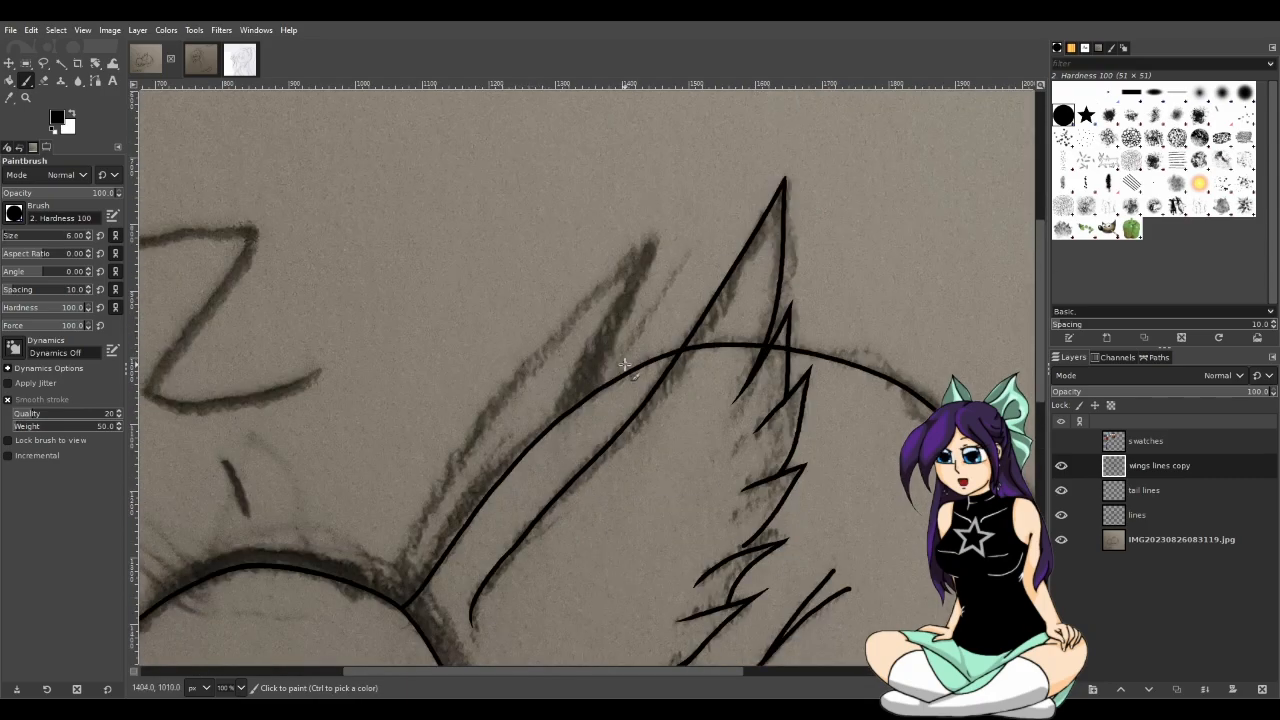
left_click_drag(655, 241, 604, 383)
key("ctrl+z")
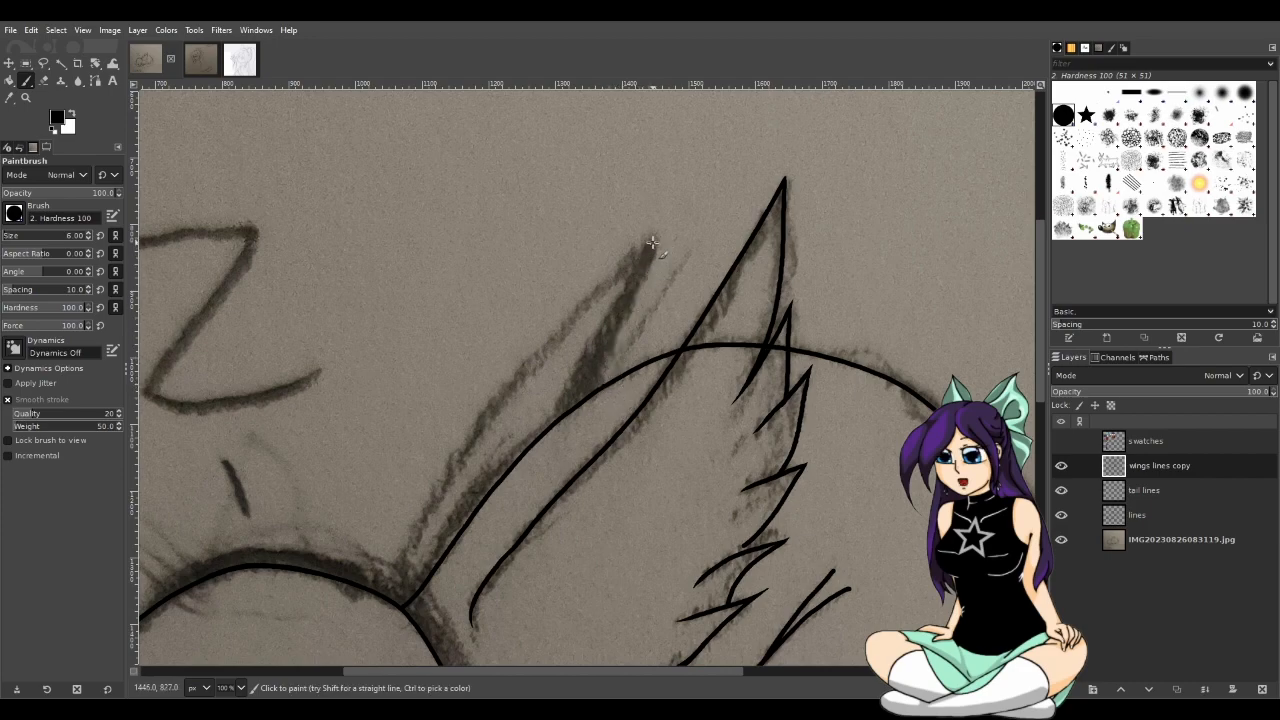
left_click_drag(656, 243, 572, 405)
key("ctrl+z")
left_click_drag(652, 241, 598, 393)
key("ctrl+z")
left_click_drag(656, 250, 598, 402)
key("ctrl+z")
left_click_drag(652, 248, 600, 430)
key("ctrl+z")
left_click_drag(656, 243, 590, 390)
key("ctrl+z")
mouse_move(656, 245)
left_mouse_down()
mouse_move(615, 387)
mouse_move(621, 328)
mouse_move(588, 405)
left_mouse_up()
key("ctrl+z")
key("ctrl+z")
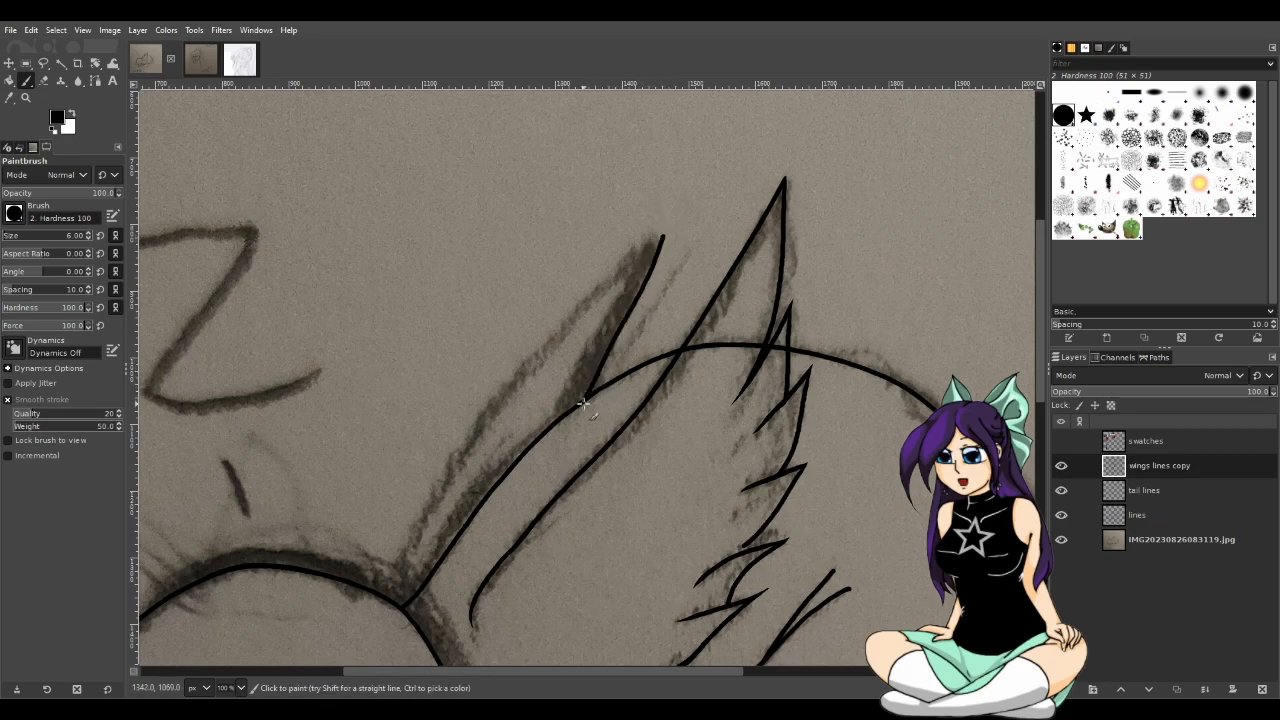
key("ctrl+z")
left_click_drag(656, 243, 612, 380)
key("ctrl+z")
scroll(614, 376, "up", 1)
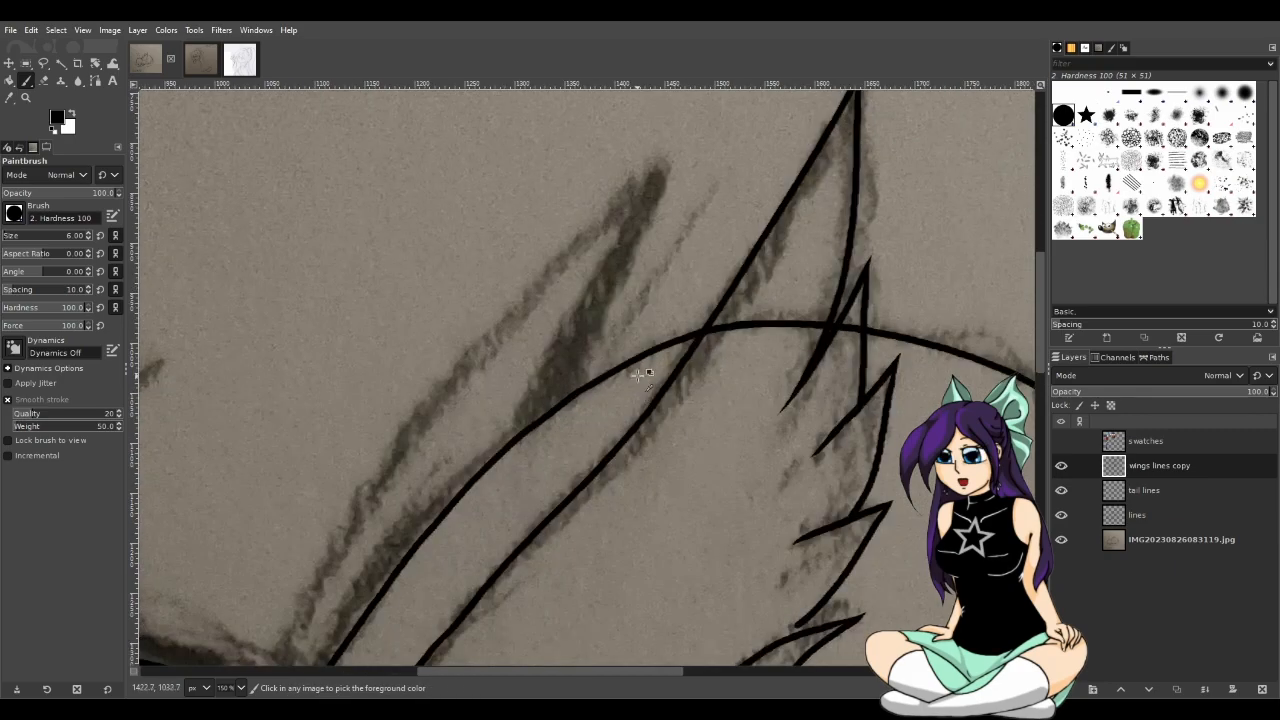
left_click_drag(573, 671, 603, 671)
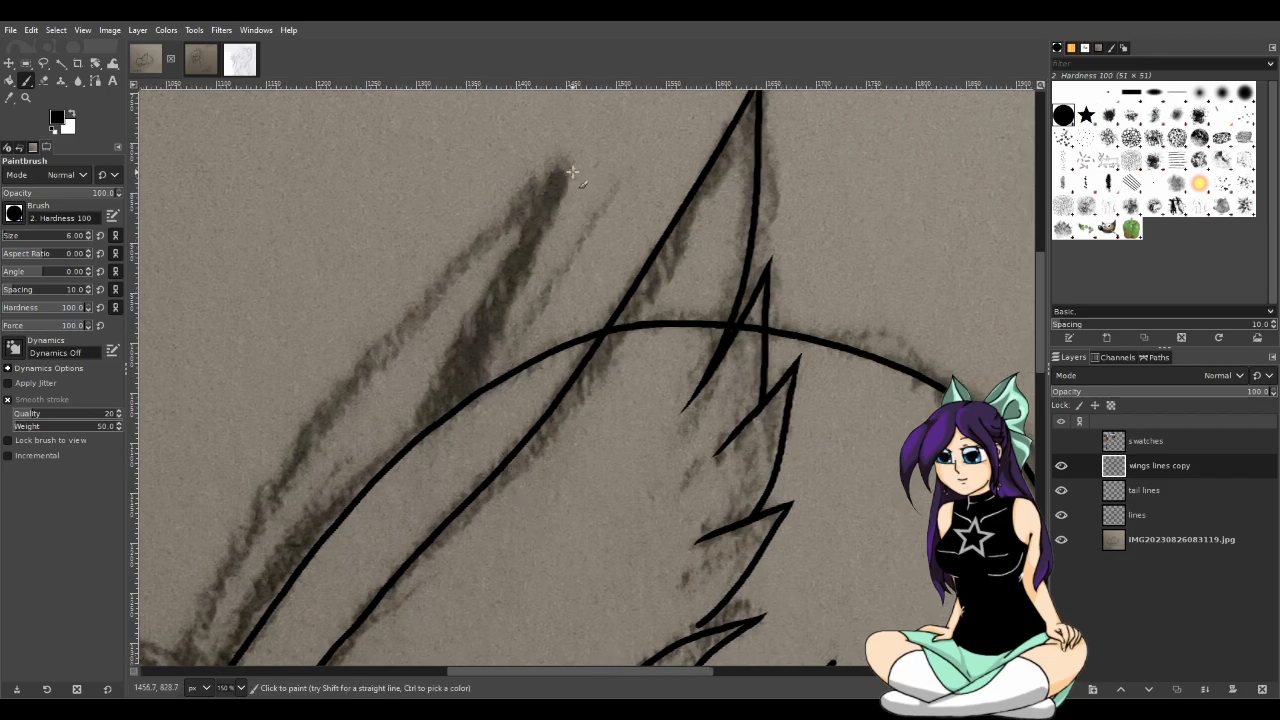
left_click_drag(576, 170, 466, 398)
key("ctrl+z")
left_click_drag(577, 171, 472, 383)
key("ctrl+z")
mouse_move(581, 171)
left_mouse_down()
mouse_move(506, 318)
mouse_move(467, 437)
left_mouse_up()
key("ctrl+z")
mouse_move(574, 168)
left_mouse_down()
mouse_move(483, 380)
mouse_move(558, 180)
left_mouse_up()
key("ctrl+z")
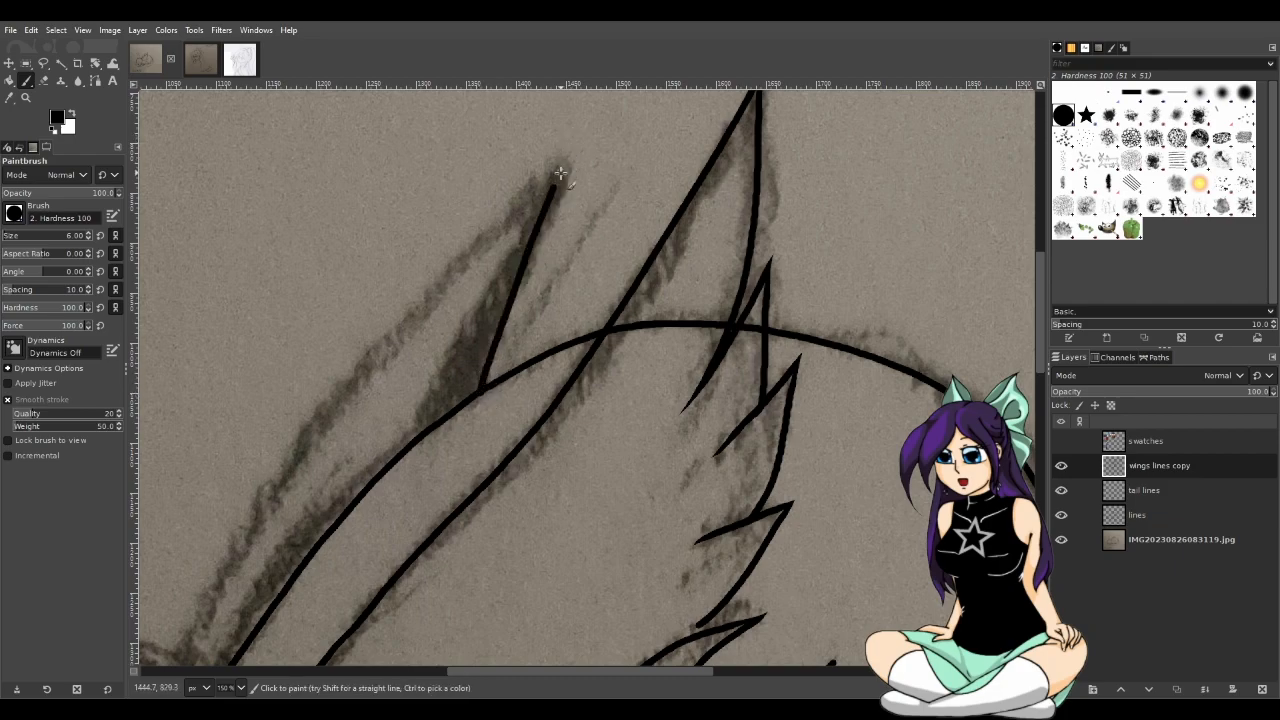
key("ctrl+z")
Ink the far wing's rear edge from the back outline up to its tip, and its long front edge down to the head
left_click_drag(468, 400, 585, 148)
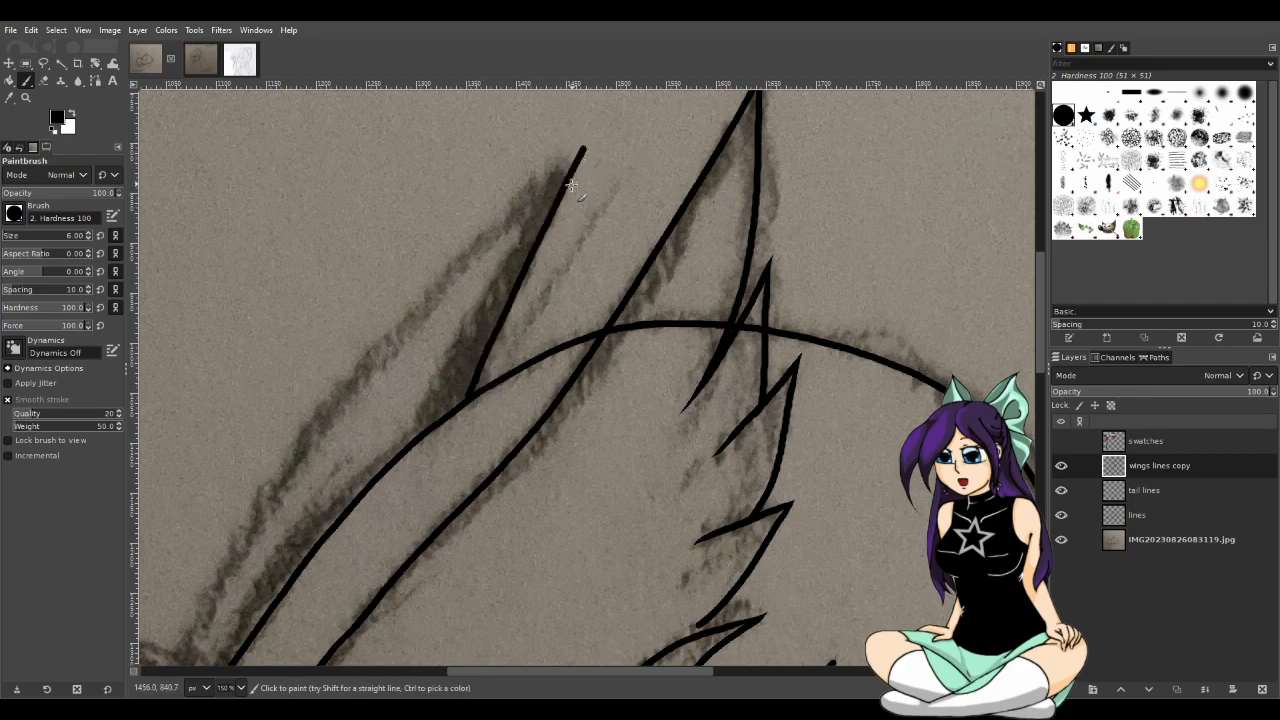
scroll(562, 563, "down", 2)
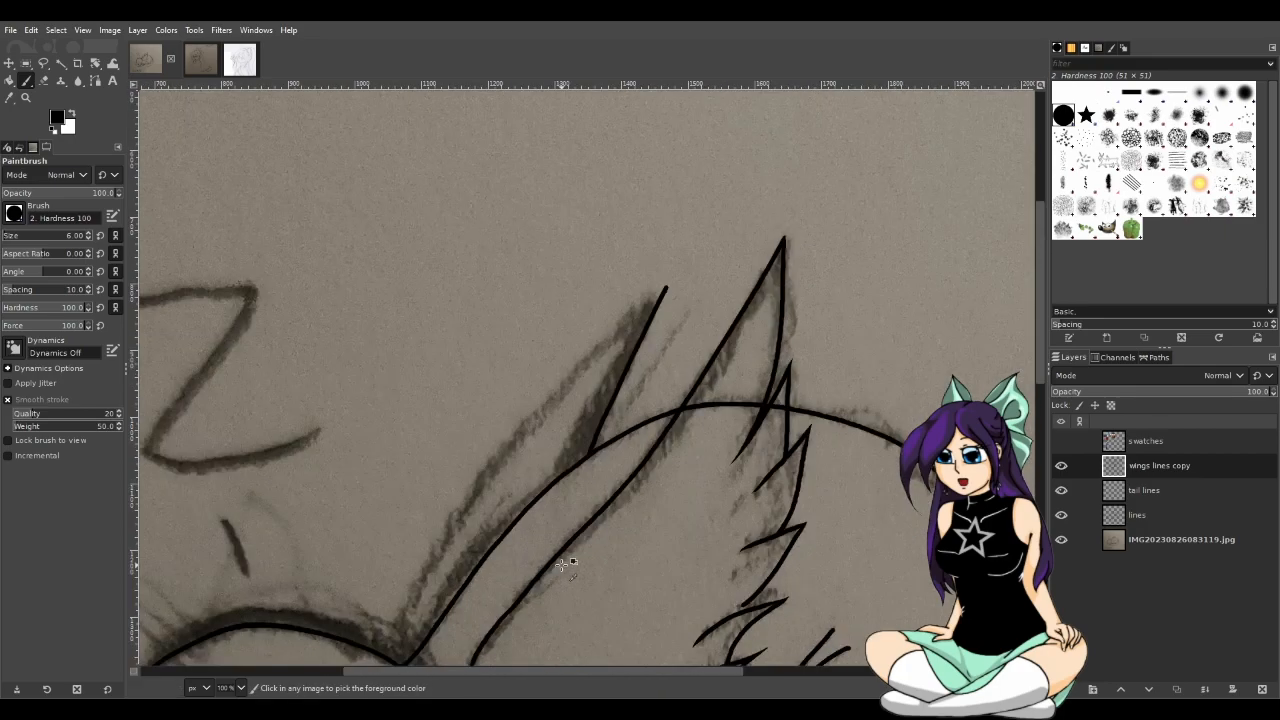
scroll(565, 565, "down", 3)
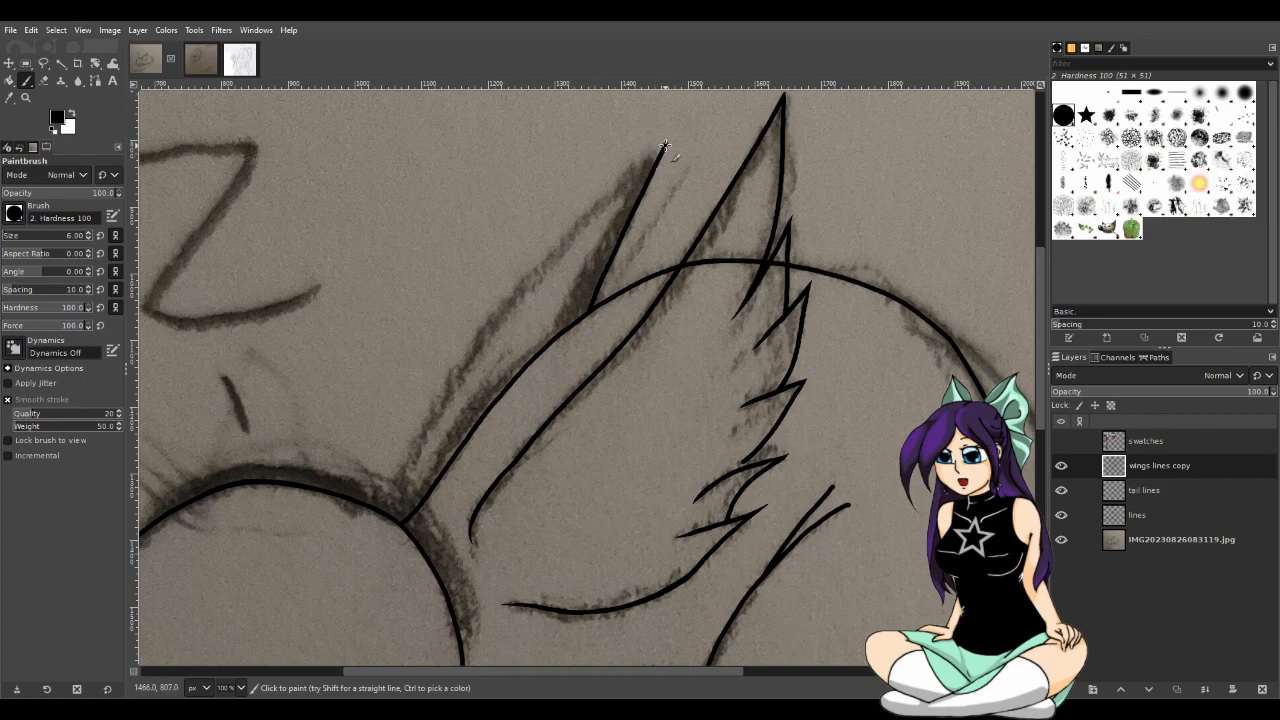
mouse_move(662, 148)
left_mouse_down()
mouse_move(484, 344)
mouse_move(426, 428)
mouse_move(400, 523)
left_mouse_up()
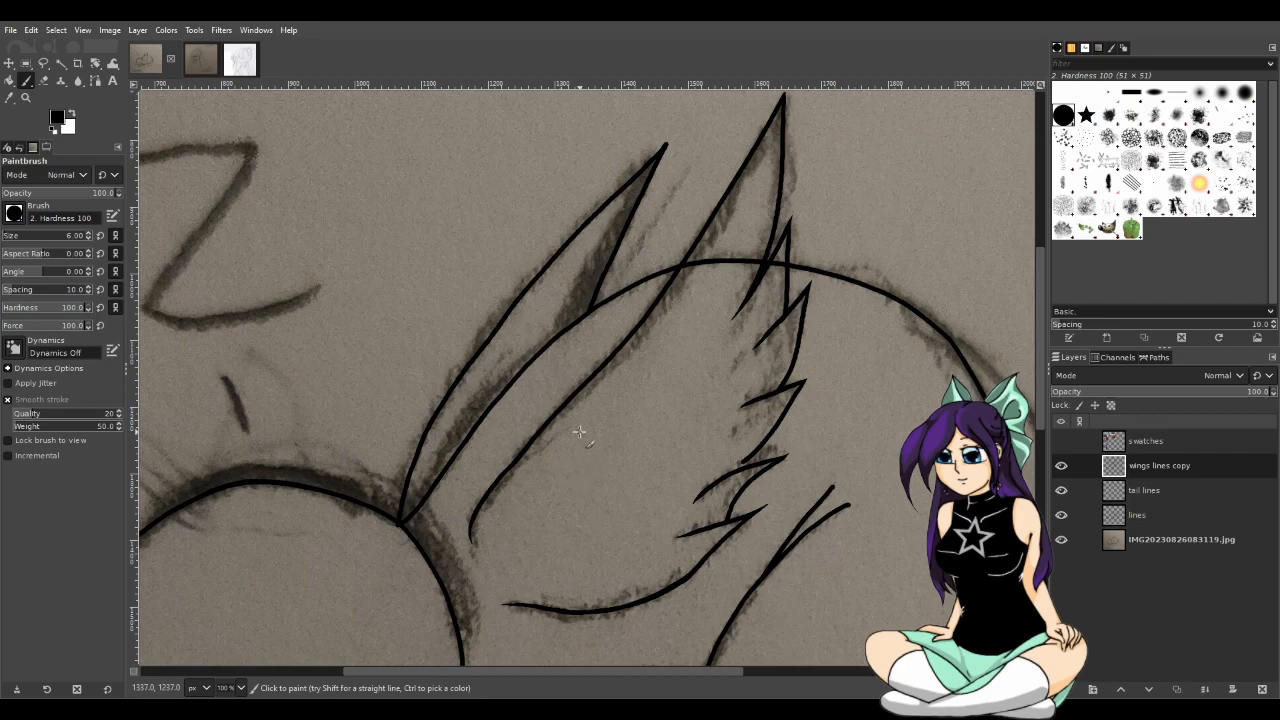
Try to thicken the middle of the far wing's front edge with short overlapping brush strokes
scroll(482, 378, "up", 4, "ctrl")
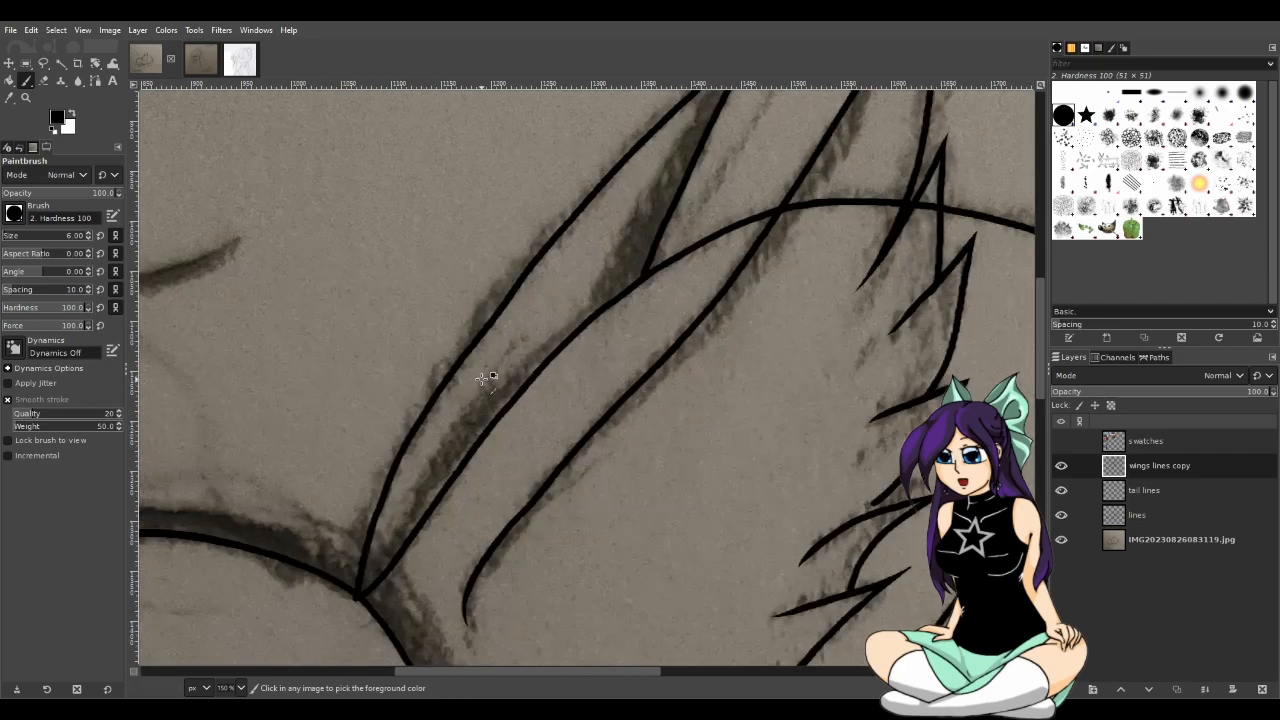
left_click_drag(536, 234, 451, 337)
key("ctrl+z")
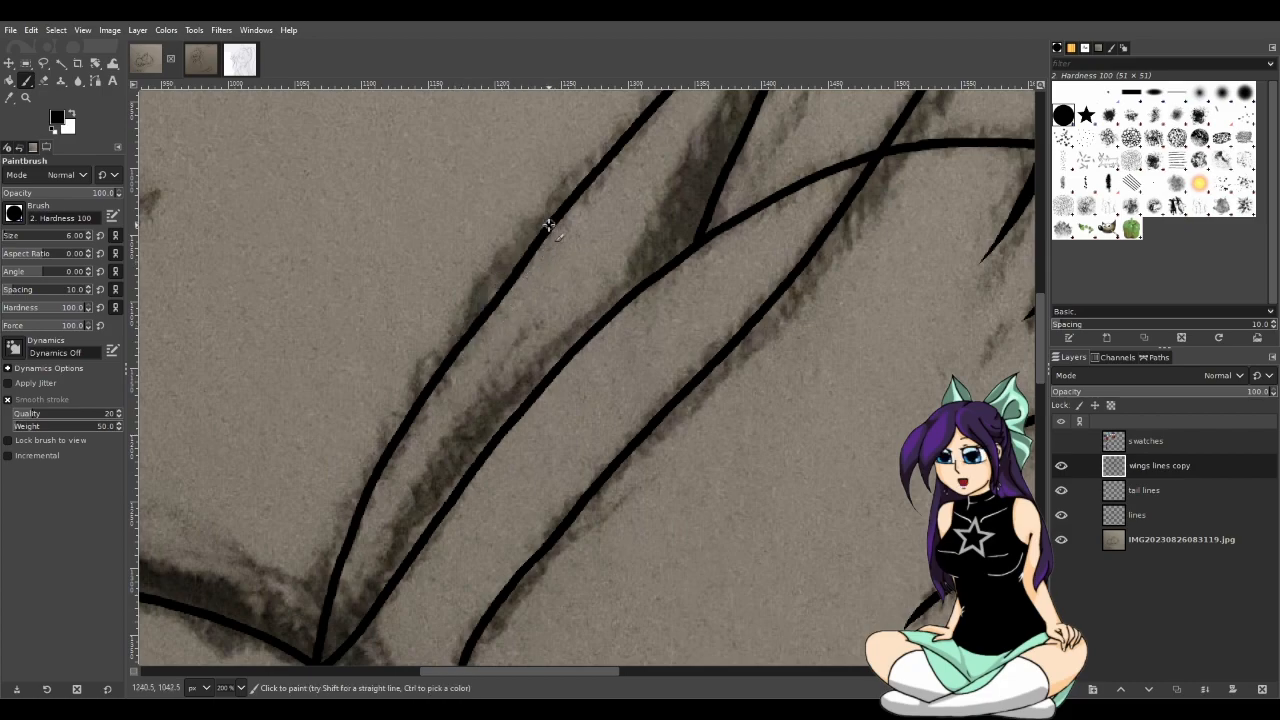
left_click_drag(532, 248, 452, 355)
key("ctrl+z")
mouse_move(529, 248)
left_mouse_down()
mouse_move(452, 368)
mouse_move(541, 239)
mouse_move(527, 266)
mouse_move(530, 250)
mouse_move(454, 358)
mouse_move(538, 226)
mouse_move(446, 353)
mouse_move(552, 212)
left_mouse_up()
key("ctrl+z")
key("ctrl+z")
key("ctrl+z")
key("ctrl+z")
key("ctrl+z")
key("ctrl+z")
left_click_drag(523, 260, 469, 328)
key("ctrl+z")
mouse_move(523, 260)
left_mouse_down()
mouse_move(471, 314)
mouse_move(445, 368)
left_mouse_up()
key("ctrl+z")
Thicken the middle of the far wing's front edge with a longer stroke and try trimming its inner side with the Eraser
scroll(523, 262, "up", 1)
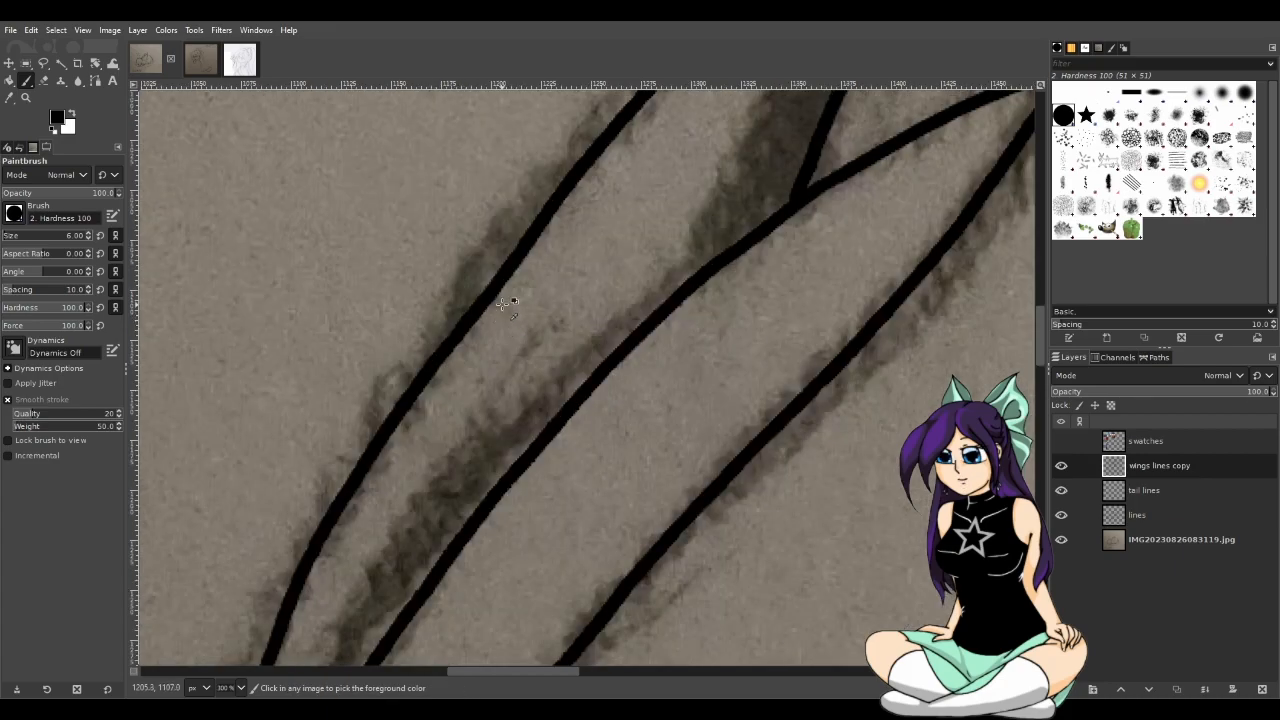
mouse_move(511, 261)
left_mouse_down()
mouse_move(440, 348)
mouse_move(441, 373)
left_mouse_up()
key("ctrl+z")
mouse_move(540, 210)
left_mouse_down()
mouse_move(461, 321)
mouse_move(409, 418)
left_mouse_up()
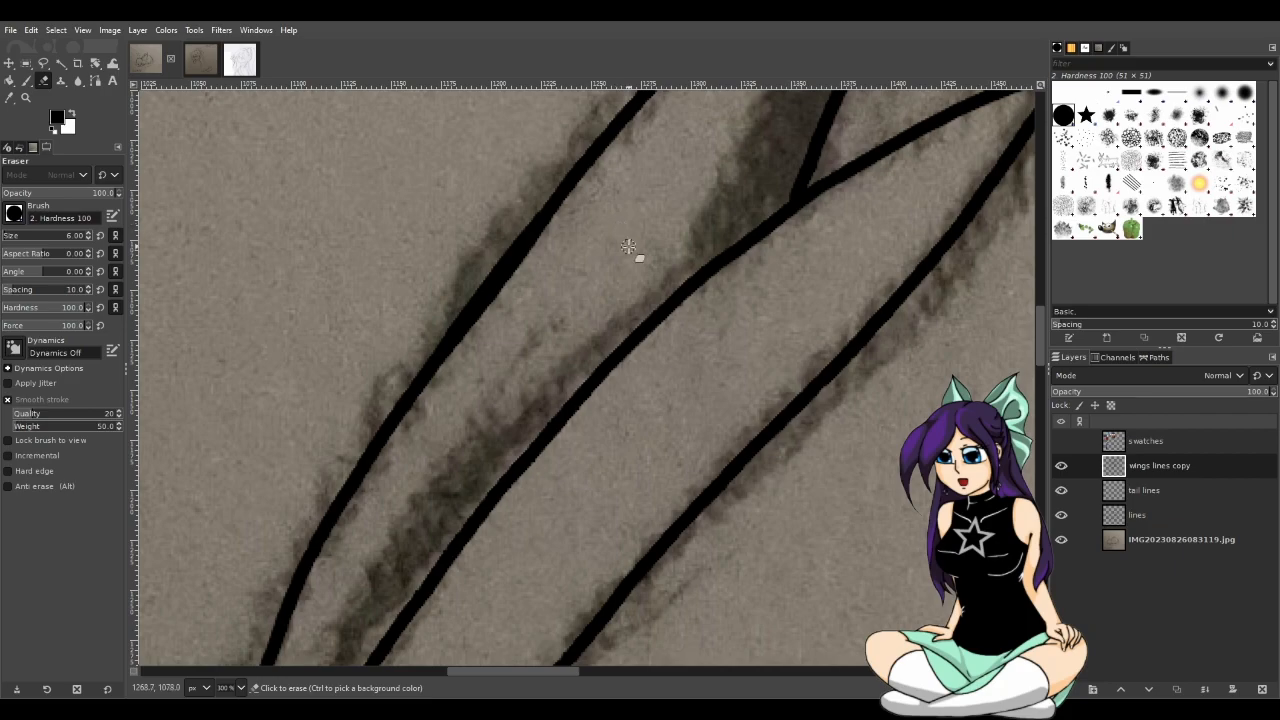
left_click_drag(541, 245, 499, 298)
key("ctrl+z")
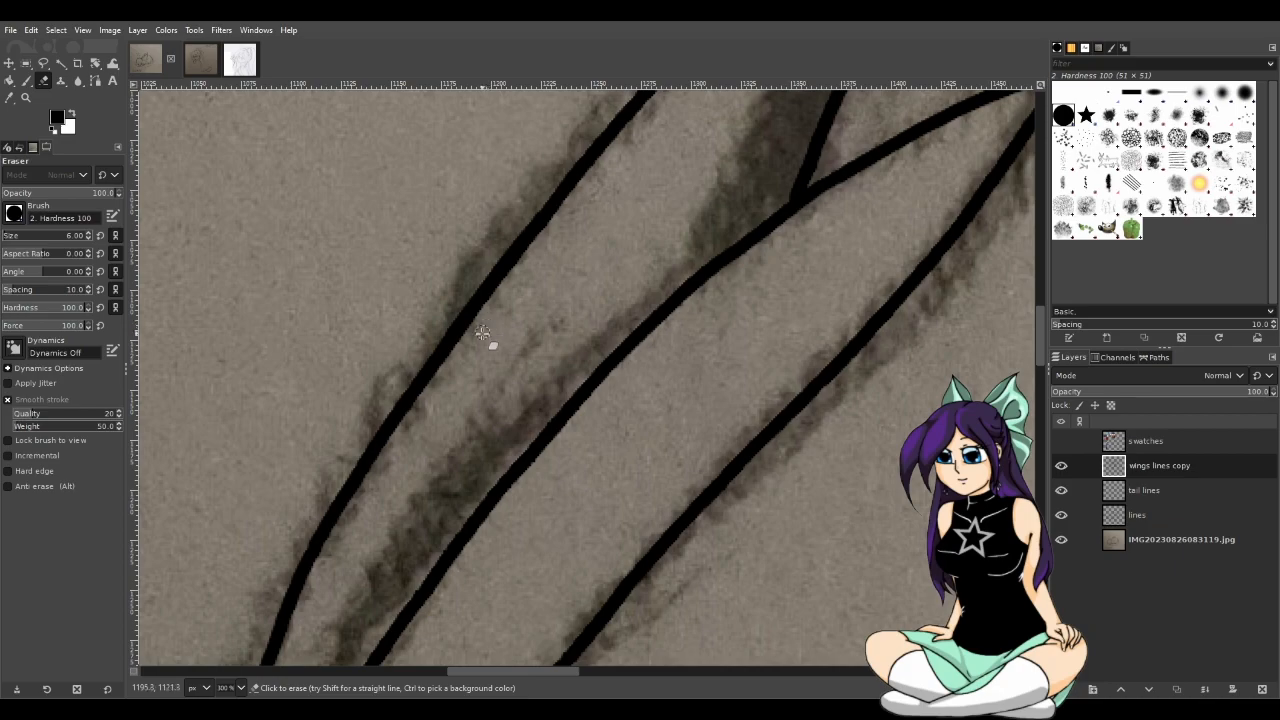
Examine the inked wing lines where they join the head and at the two wing tips
scroll(532, 362, "down", 2)
scroll(565, 414, "down", 2)
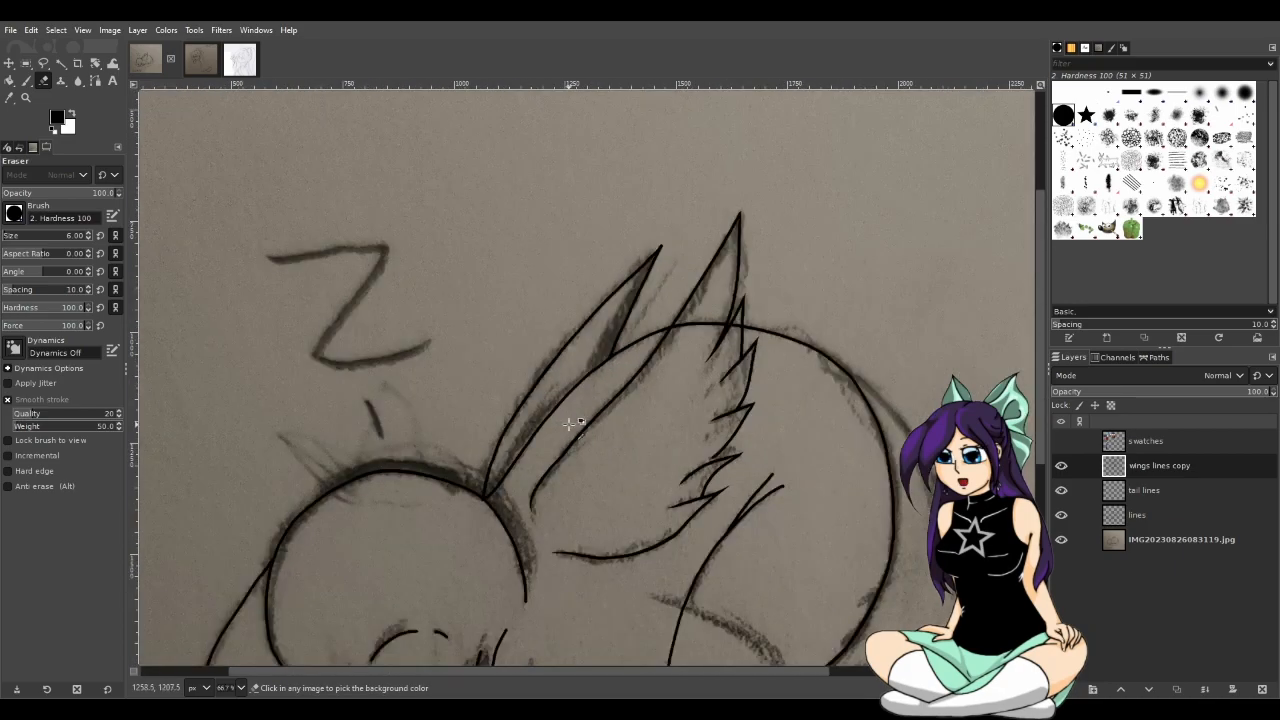
scroll(585, 455, "up", 5)
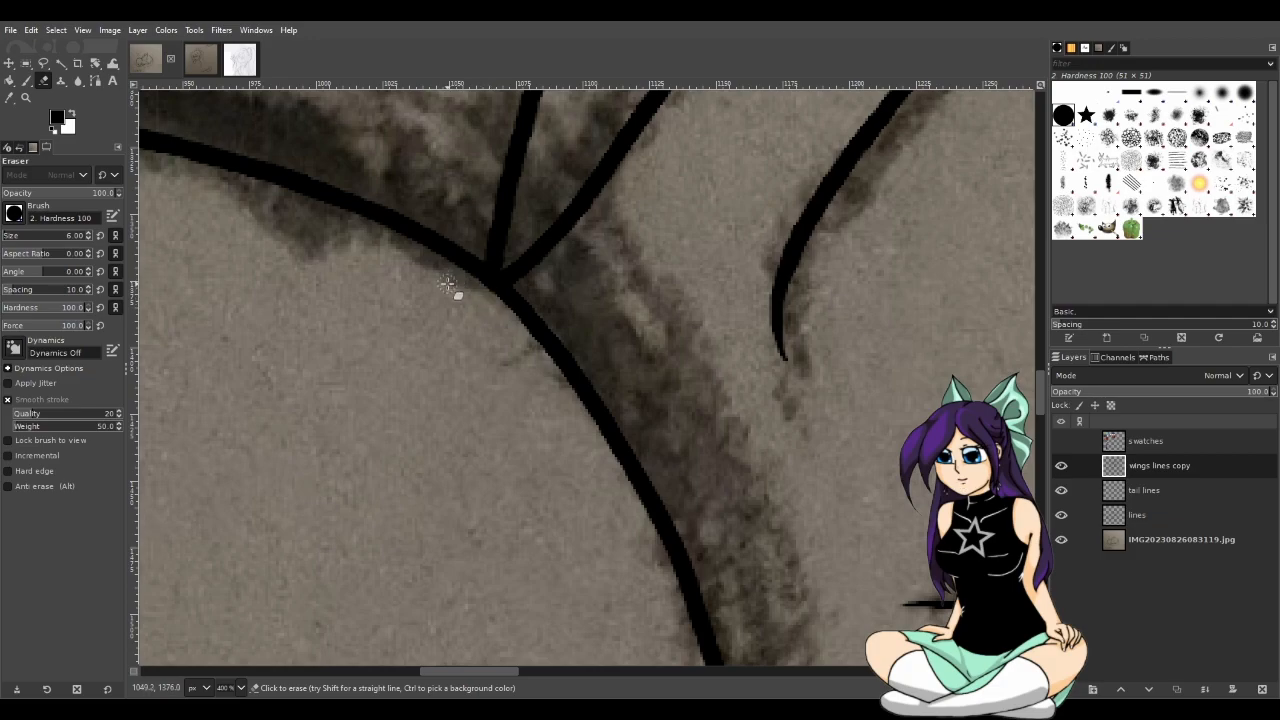
scroll(557, 391, "down", 6)
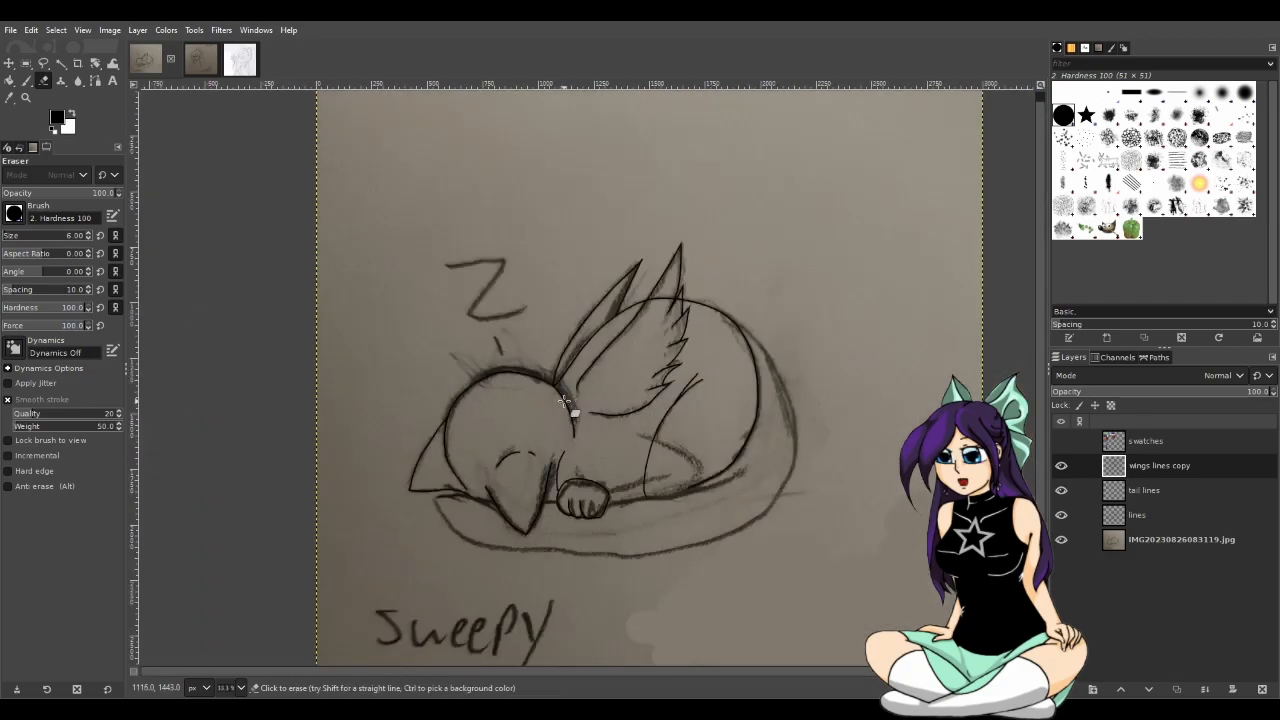
scroll(748, 354, "up", 3)
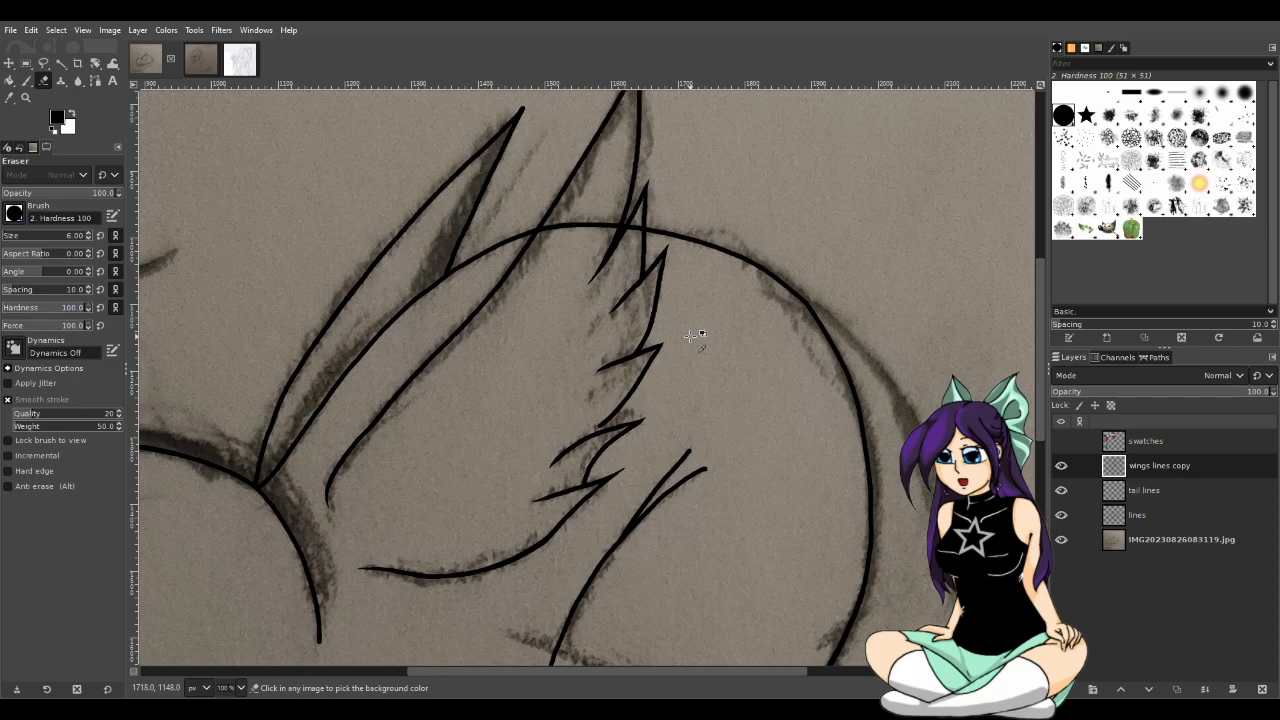
scroll(514, 120, "up", 3)
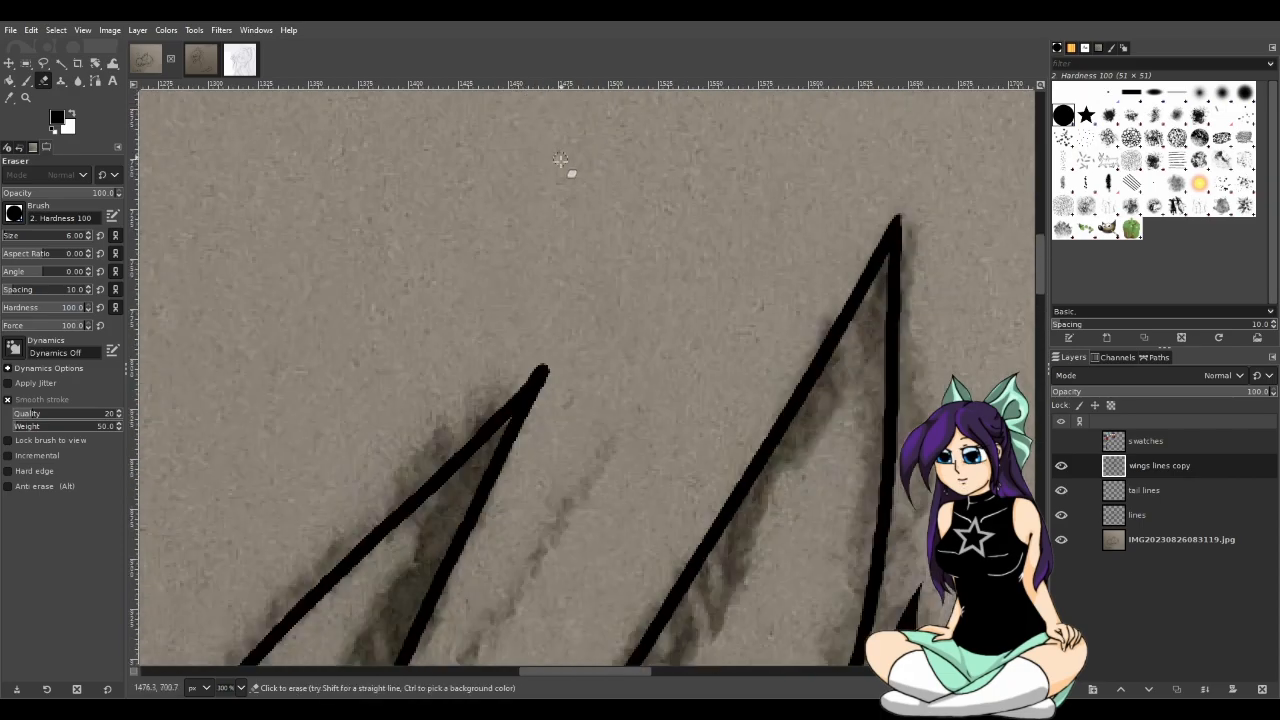
Sharpen the far wing's blunt tip into a point with the Eraser
scroll(530, 405, "up", 2)
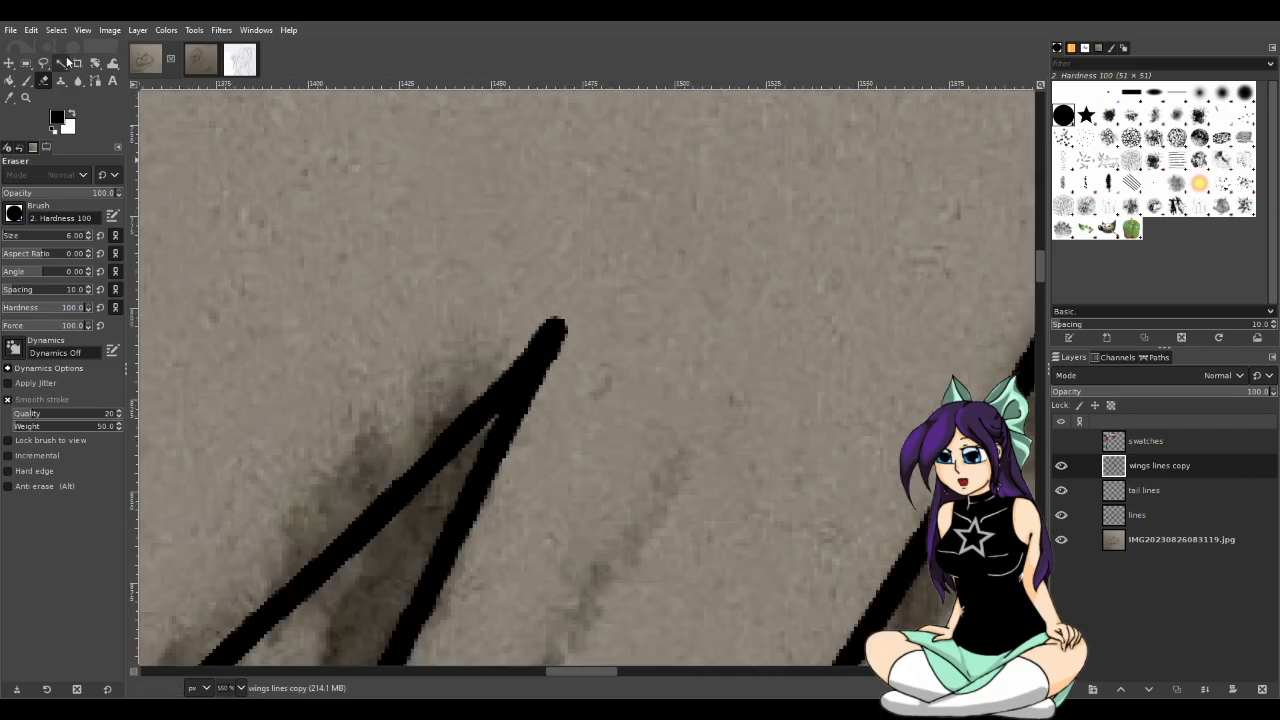
scroll(590, 370, "down", 4)
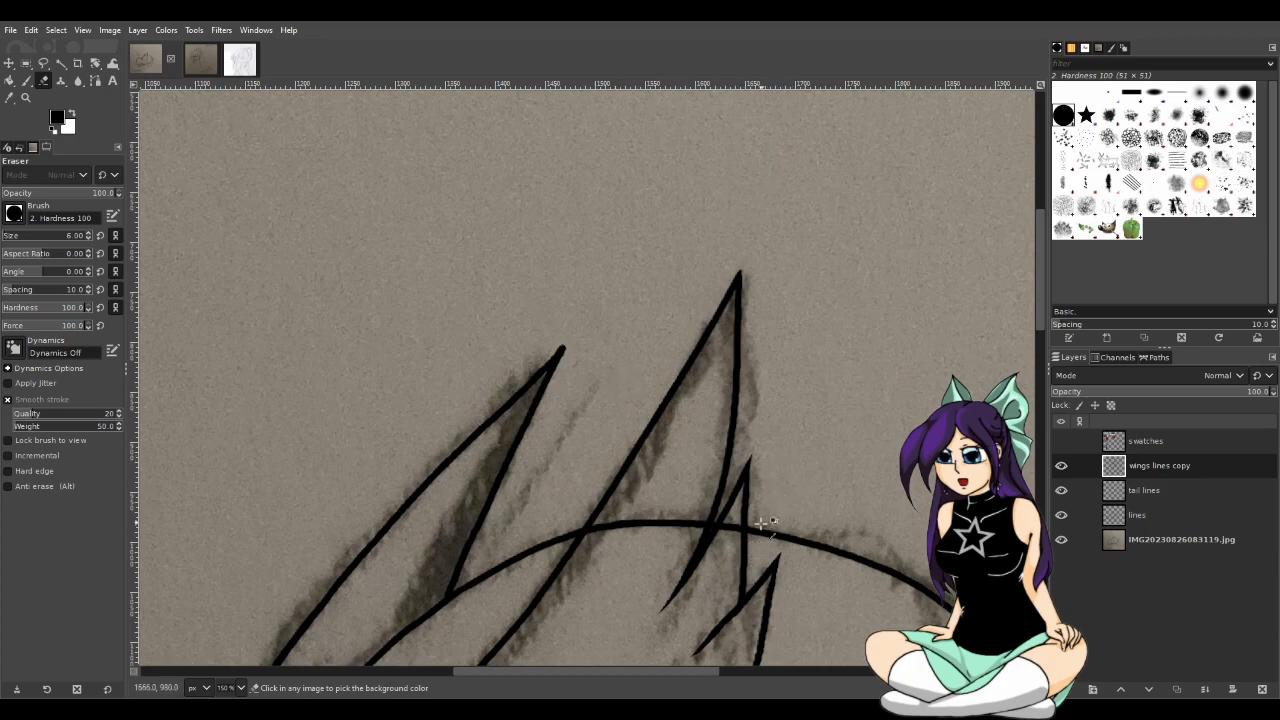
scroll(471, 451, "up", 3)
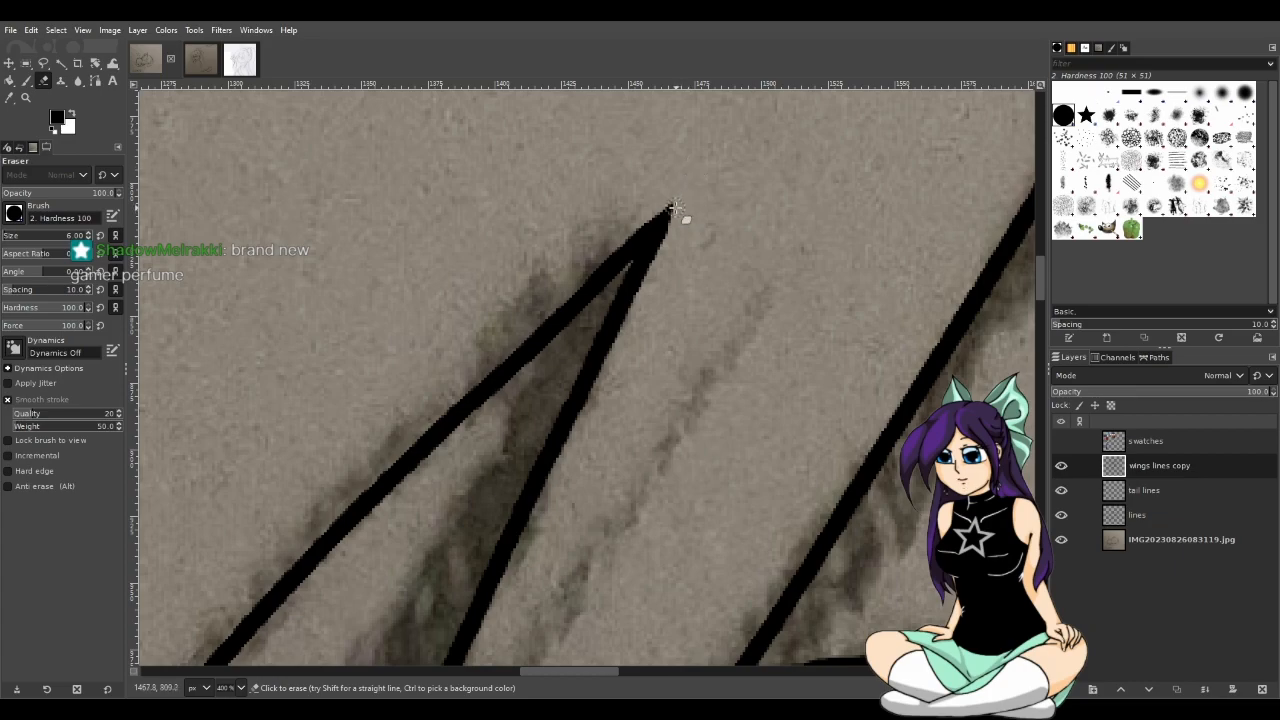
key("ctrl+z")
left_click_drag(682, 222, 695, 172)
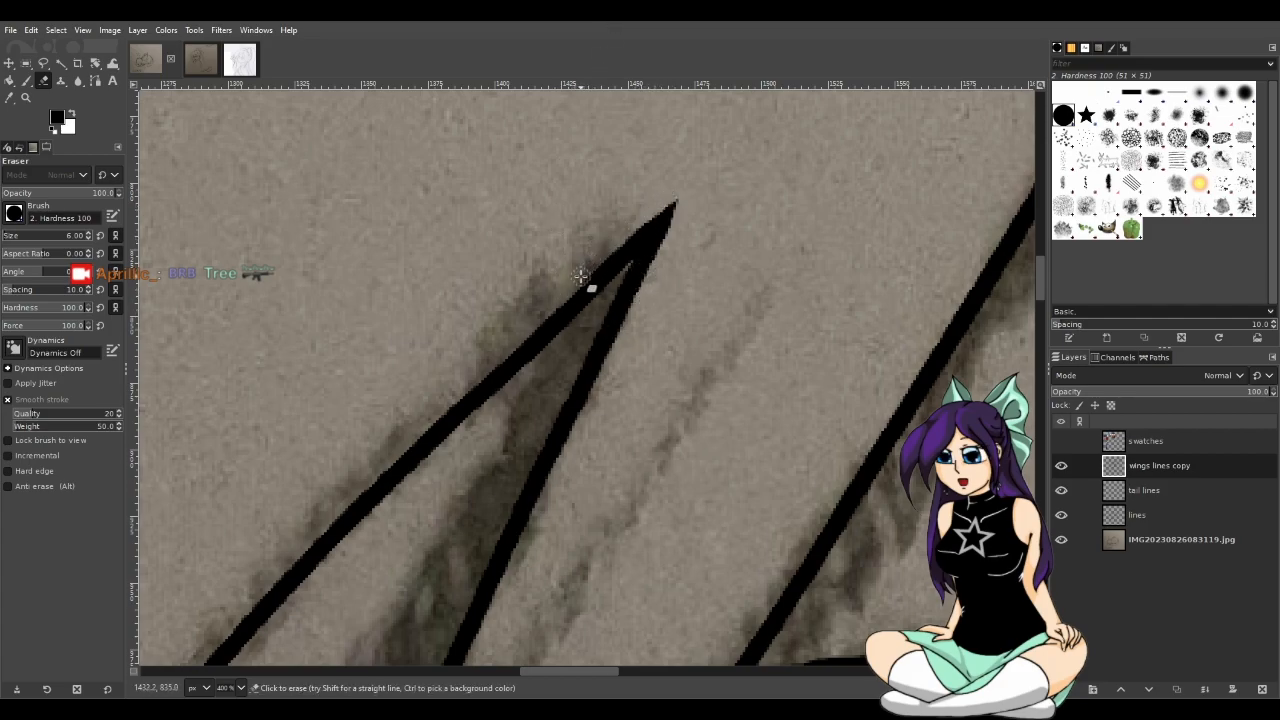
Taper the upper side of the far wing's front edge toward its tip with an Eraser stroke
left_click_drag(620, 243, 684, 196)
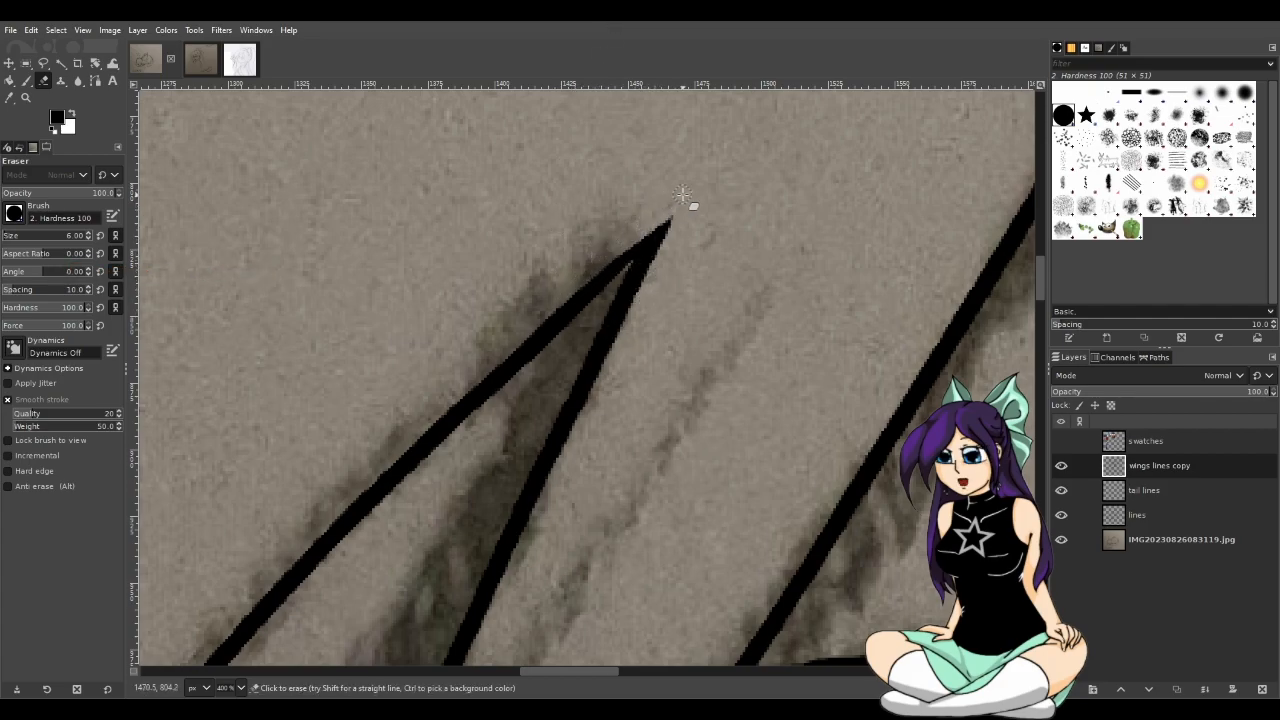
key("ctrl+z")
left_click_drag(604, 252, 675, 195)
key("ctrl+z")
left_click_drag(605, 252, 682, 175)
scroll(734, 304, "down", 1)
scroll(738, 304, "up", 1)
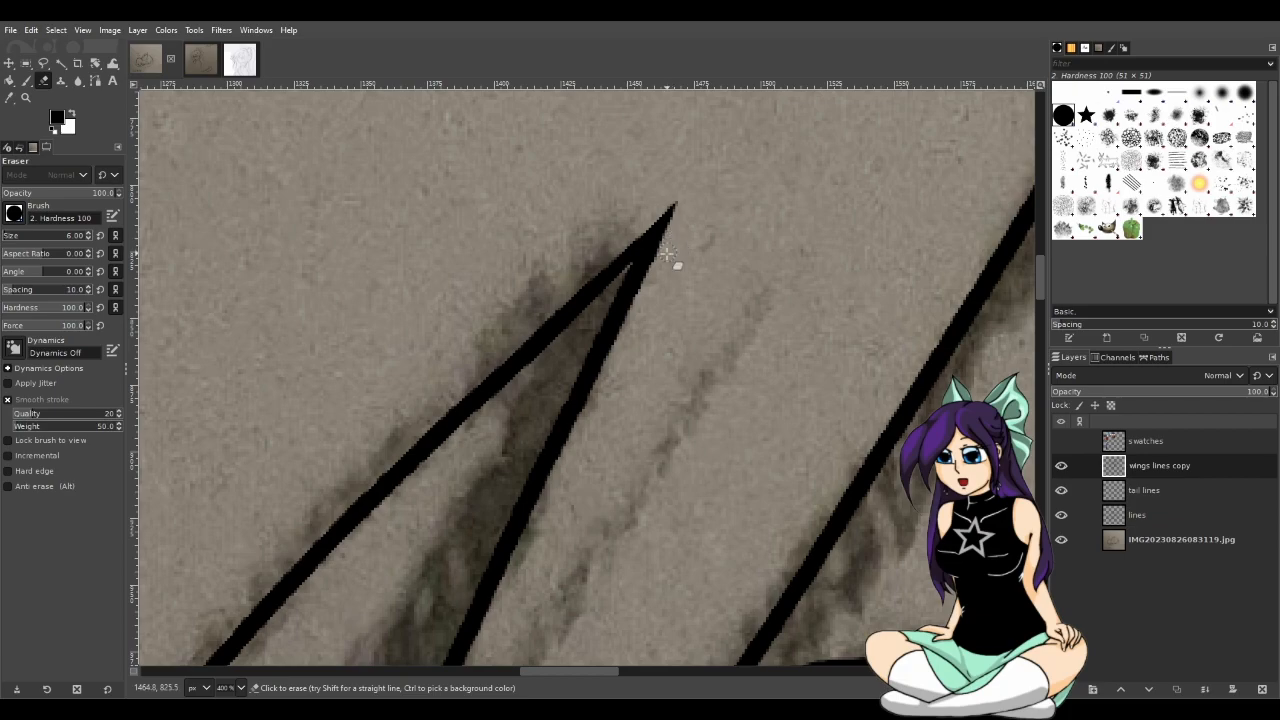
Add an empty, orange-tagged tail lines layer directly above the wings lines copy layer
scroll(729, 400, "down", 5)
scroll(776, 442, "down", 2)
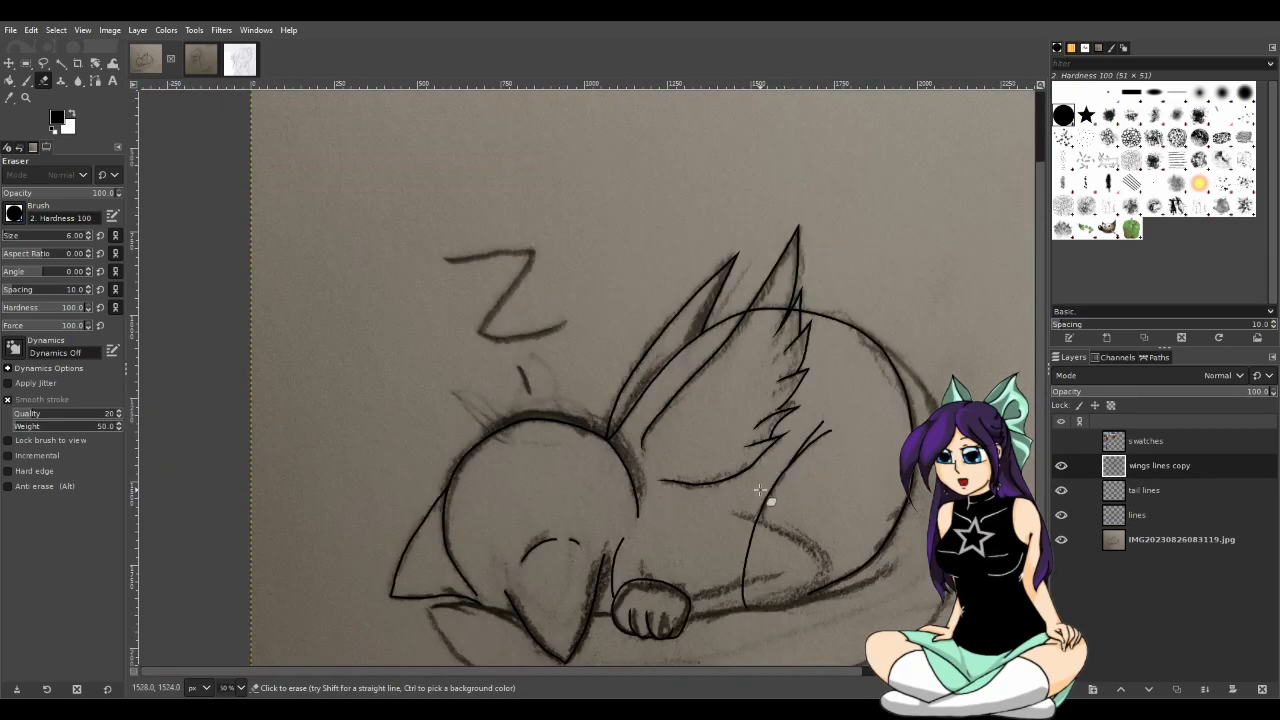
scroll(840, 550, "up", 3)
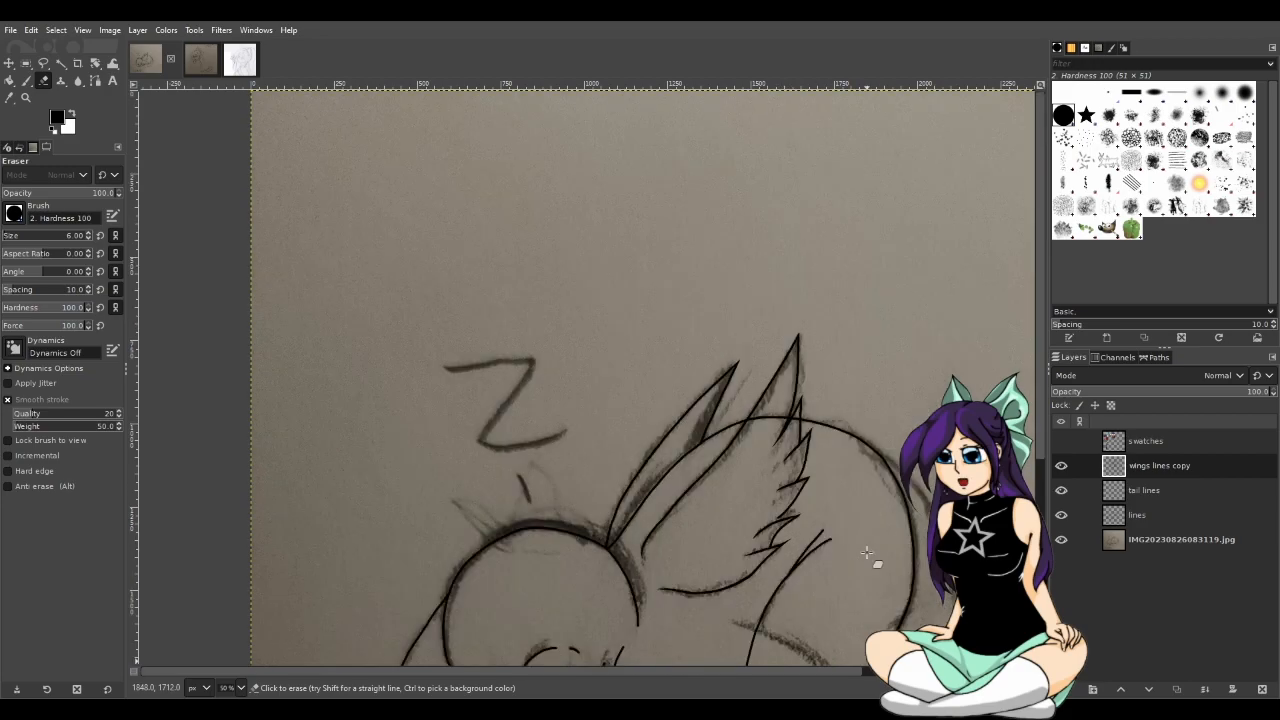
scroll(866, 555, "down", 4)
scroll(870, 548, "up", 1)
scroll(706, 673, "right", 2)
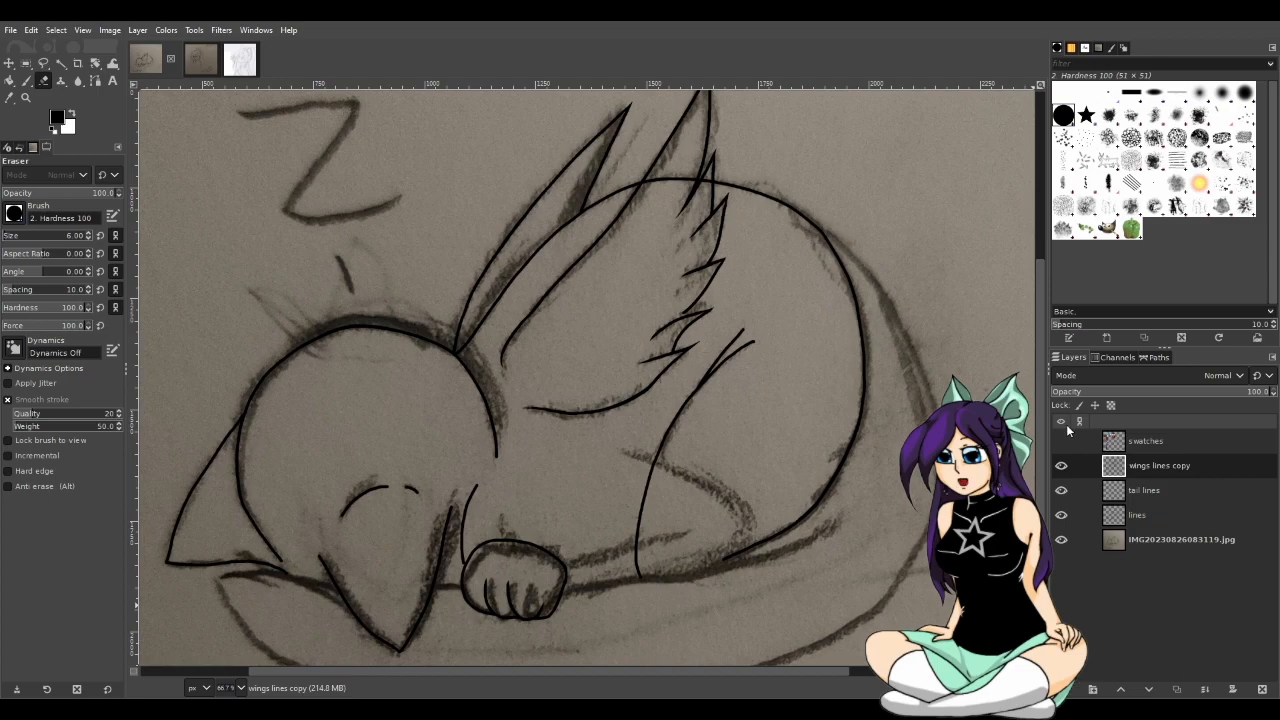
left_click(1176, 689)
Paint a broad curved guide stroke for the tail across the lower body, from ear to rump, with a 125 px Paintbrush
scroll(812, 562, "down", 1)
left_click_drag(673, 671, 709, 675)
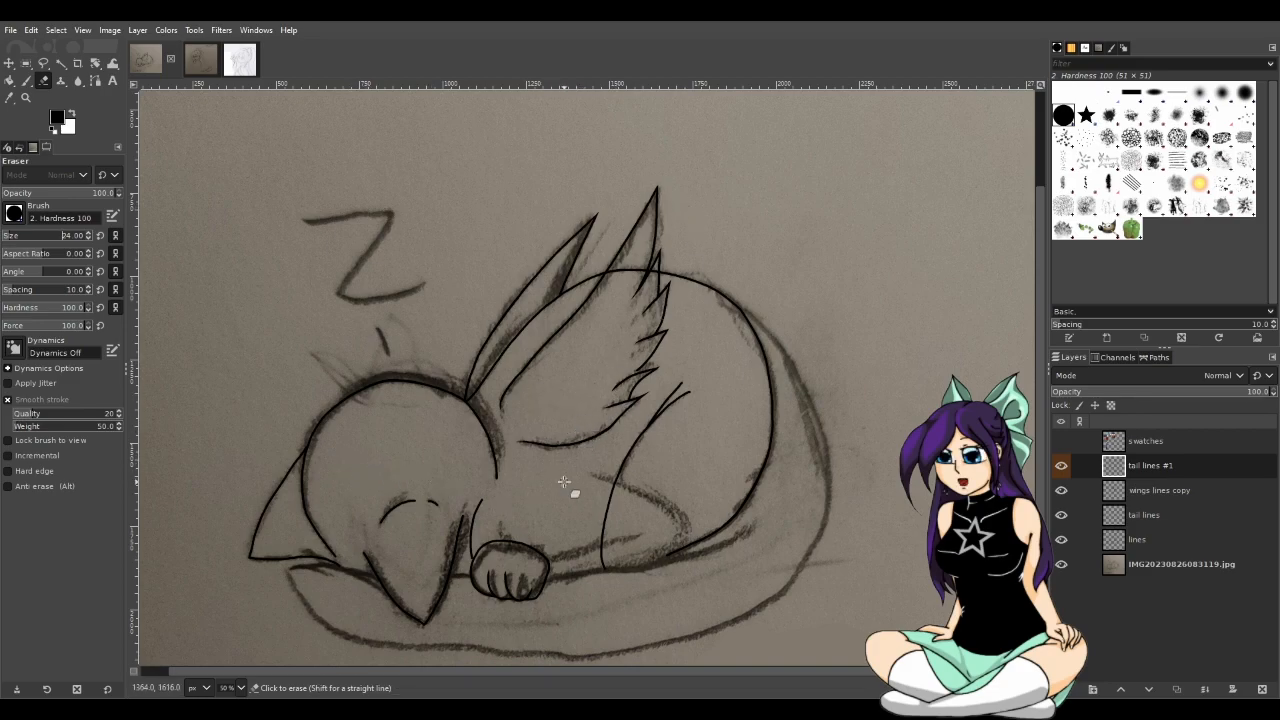
scroll(564, 483, "down", 1)
scroll(567, 483, "up", 1)
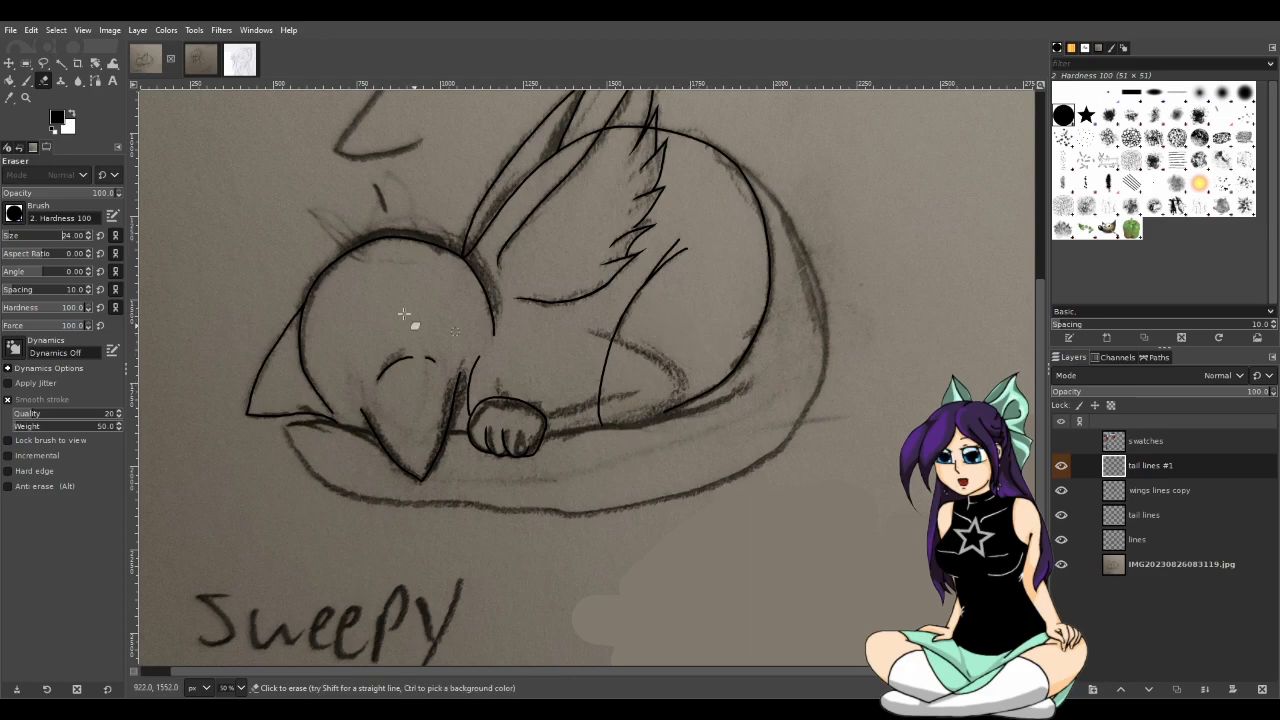
key("p")
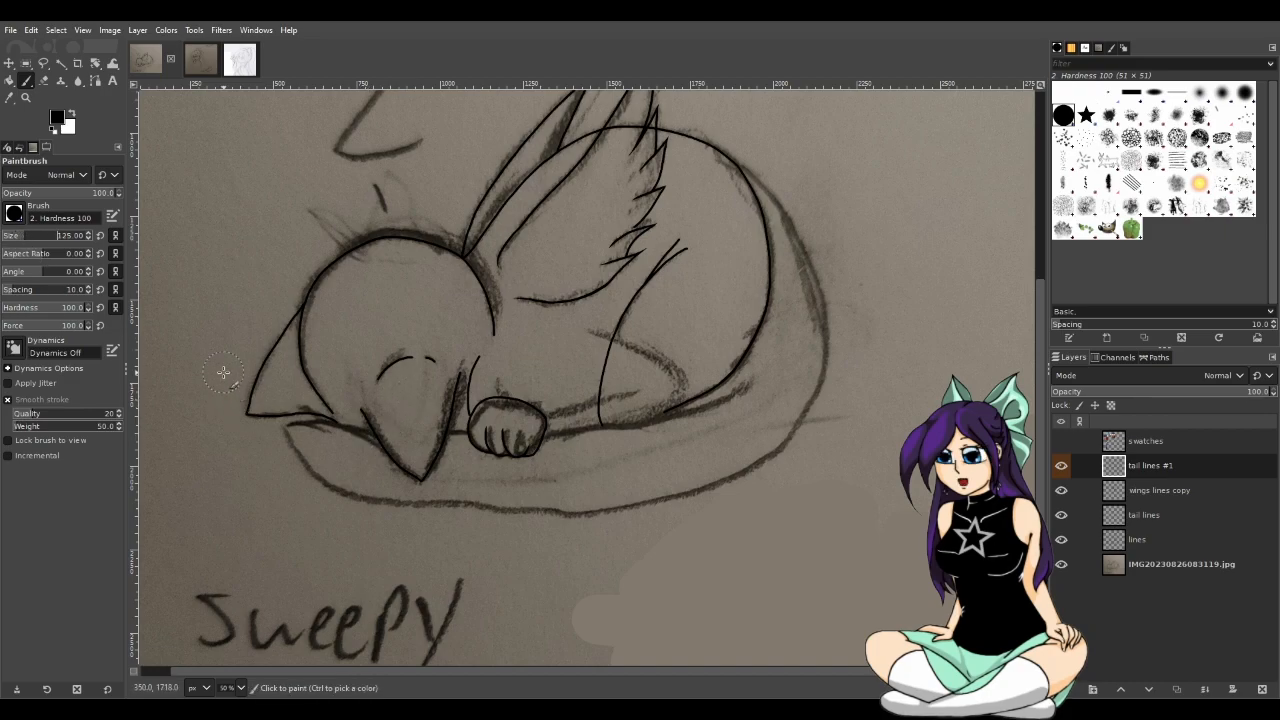
left_click_drag(215, 385, 630, 392)
key("ctrl+z")
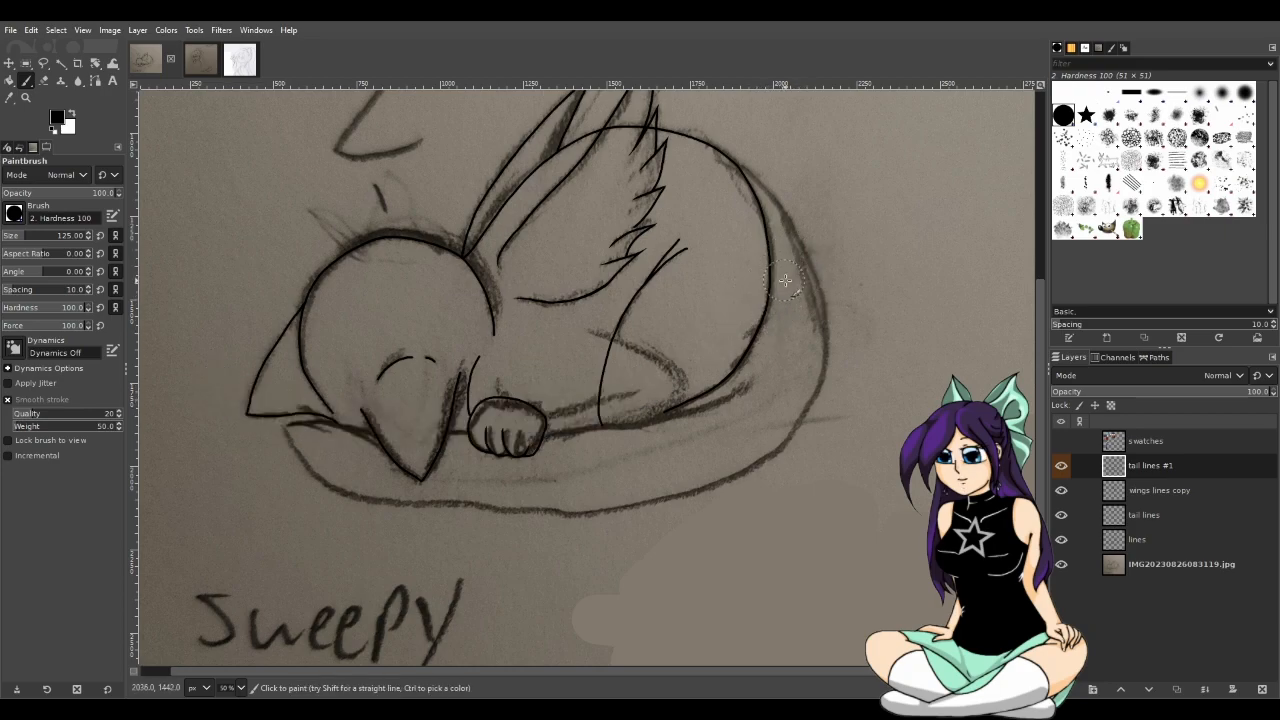
mouse_move(831, 275)
left_mouse_down()
mouse_move(752, 364)
mouse_move(602, 443)
mouse_move(422, 458)
mouse_move(257, 423)
left_mouse_up()
key("ctrl+z")
mouse_move(836, 261)
left_mouse_down()
mouse_move(804, 312)
mouse_move(689, 392)
mouse_move(495, 441)
mouse_move(302, 440)
mouse_move(271, 426)
left_mouse_up()
key("ctrl+z")
mouse_move(834, 287)
left_mouse_down()
mouse_move(765, 354)
mouse_move(623, 410)
mouse_move(495, 414)
mouse_move(267, 387)
left_mouse_up()
key("ctrl+z")
mouse_move(217, 348)
left_mouse_down()
mouse_move(257, 391)
mouse_move(427, 424)
mouse_move(615, 408)
mouse_move(777, 319)
mouse_move(817, 249)
mouse_move(787, 309)
mouse_move(690, 381)
mouse_move(515, 424)
mouse_move(319, 411)
mouse_move(236, 369)
mouse_move(370, 416)
mouse_move(553, 426)
mouse_move(666, 405)
mouse_move(752, 356)
mouse_move(806, 282)
left_mouse_up()
key("ctrl+z")
key("ctrl+z")
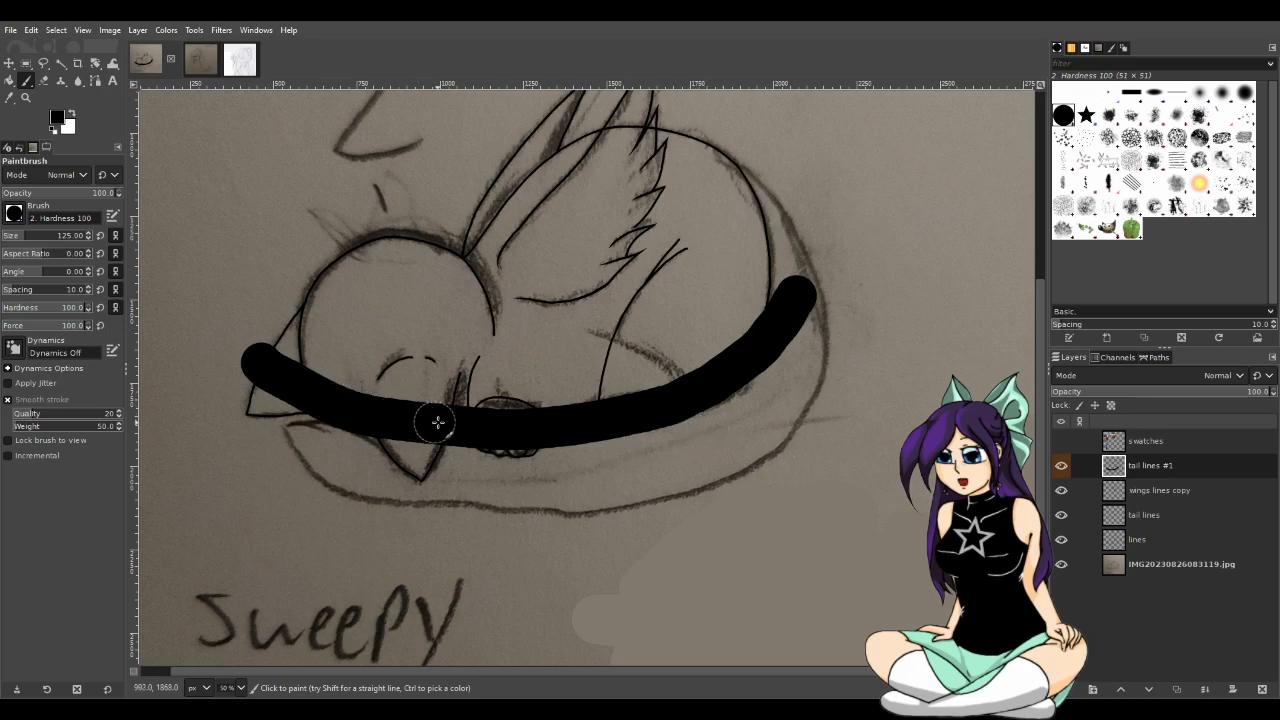
Hide the guide stroke's layer, make the original tail lines layer active and set the brush size to 6
left_click(1061, 465)
left_click(1144, 489)
left_click(1139, 515)
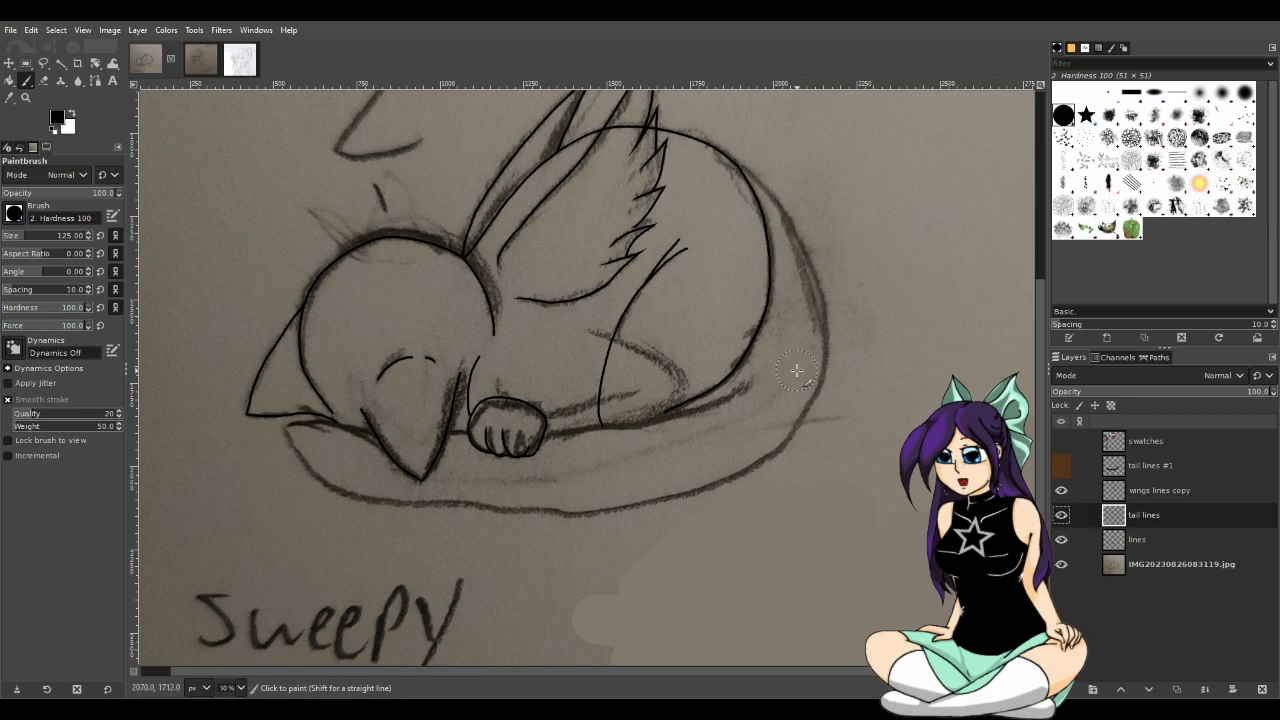
scroll(795, 380, "up", 1)
left_click(10, 235)
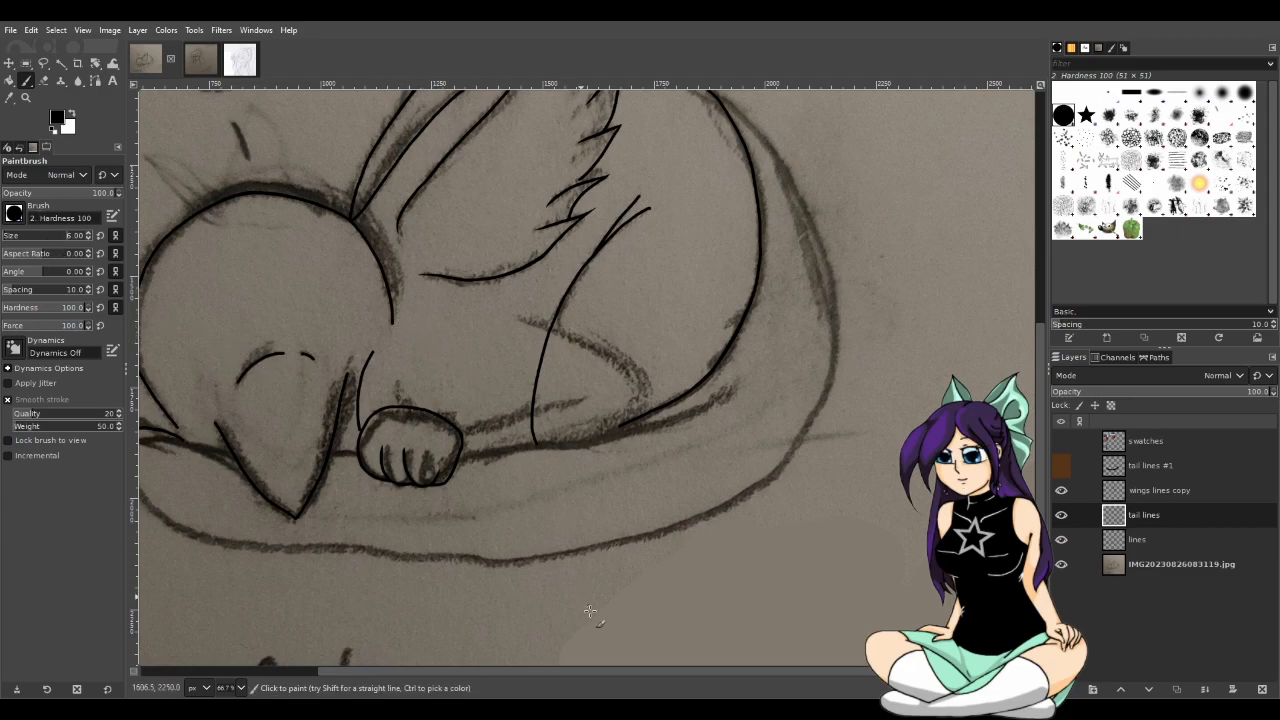
Ink the tail's outer edge in one curve from the upper back around the rump to the start of the underside
scroll(658, 668, "right", 2)
left_click_drag(685, 673, 723, 673)
scroll(802, 480, "up", 2)
scroll(791, 469, "down", 2)
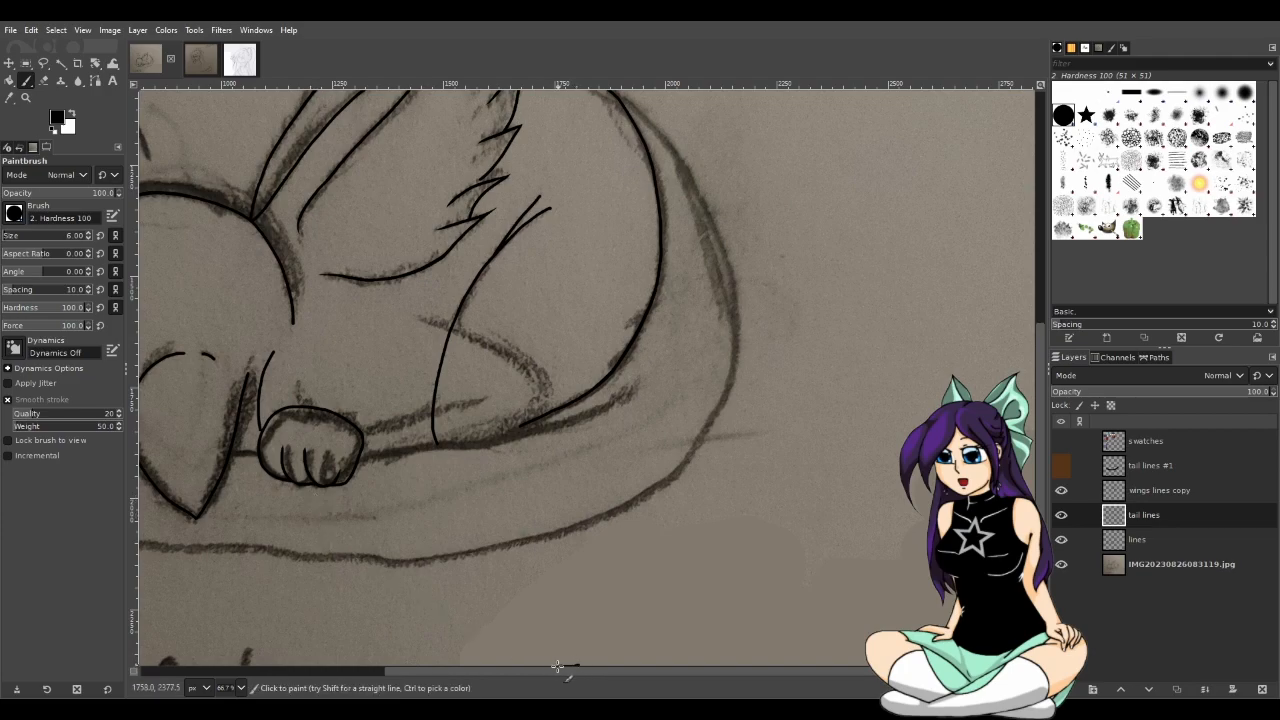
left_click_drag(583, 672, 461, 597)
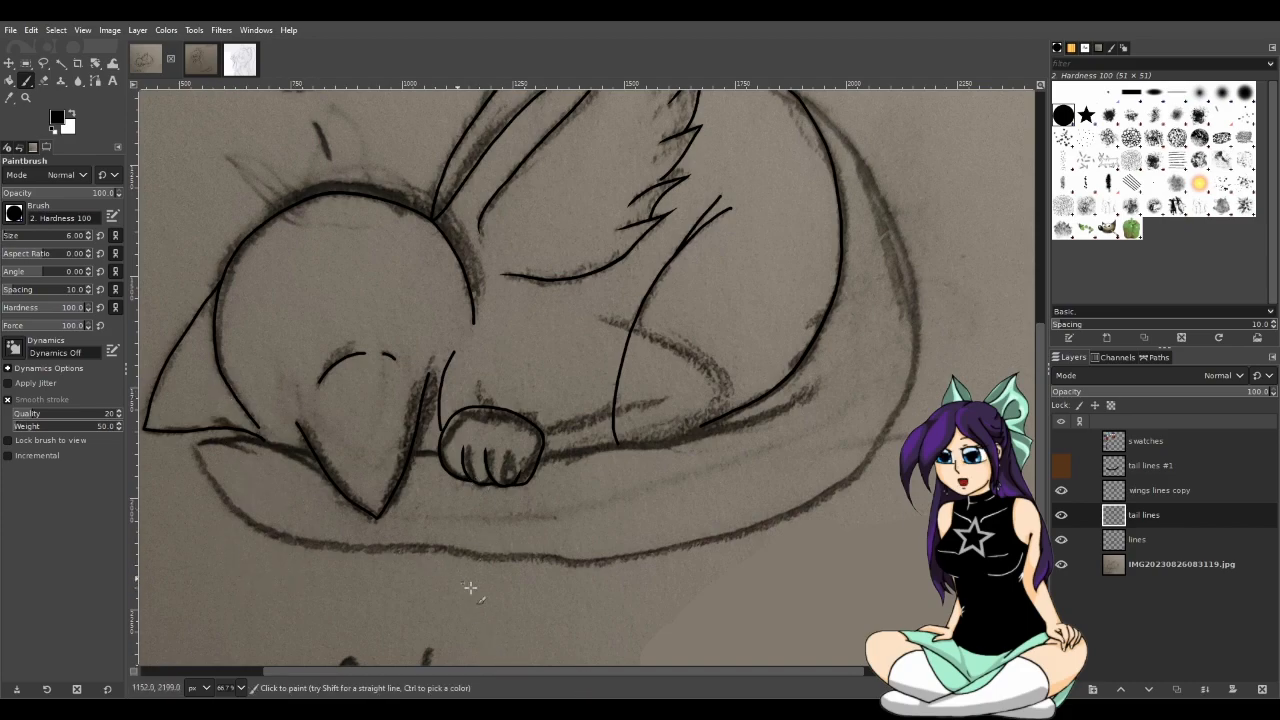
mouse_move(596, 668)
left_mouse_down()
mouse_move(638, 668)
mouse_move(626, 666)
left_mouse_up()
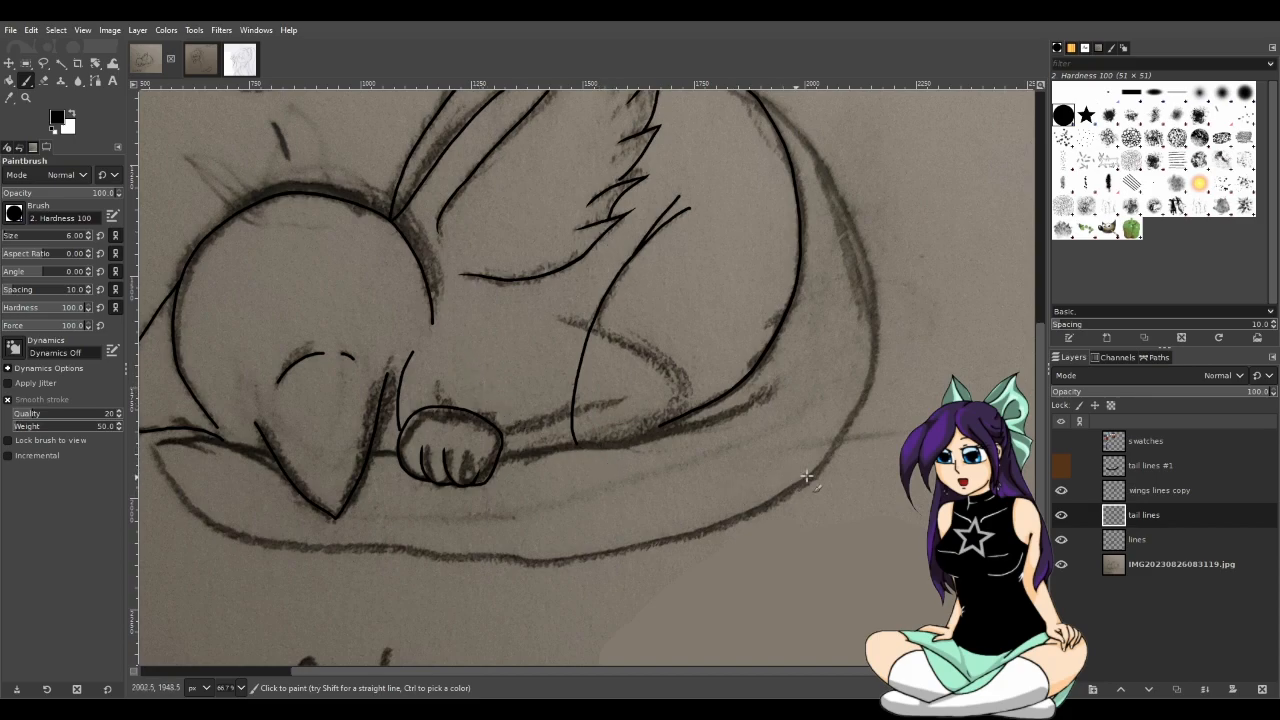
scroll(843, 473, "up", 3)
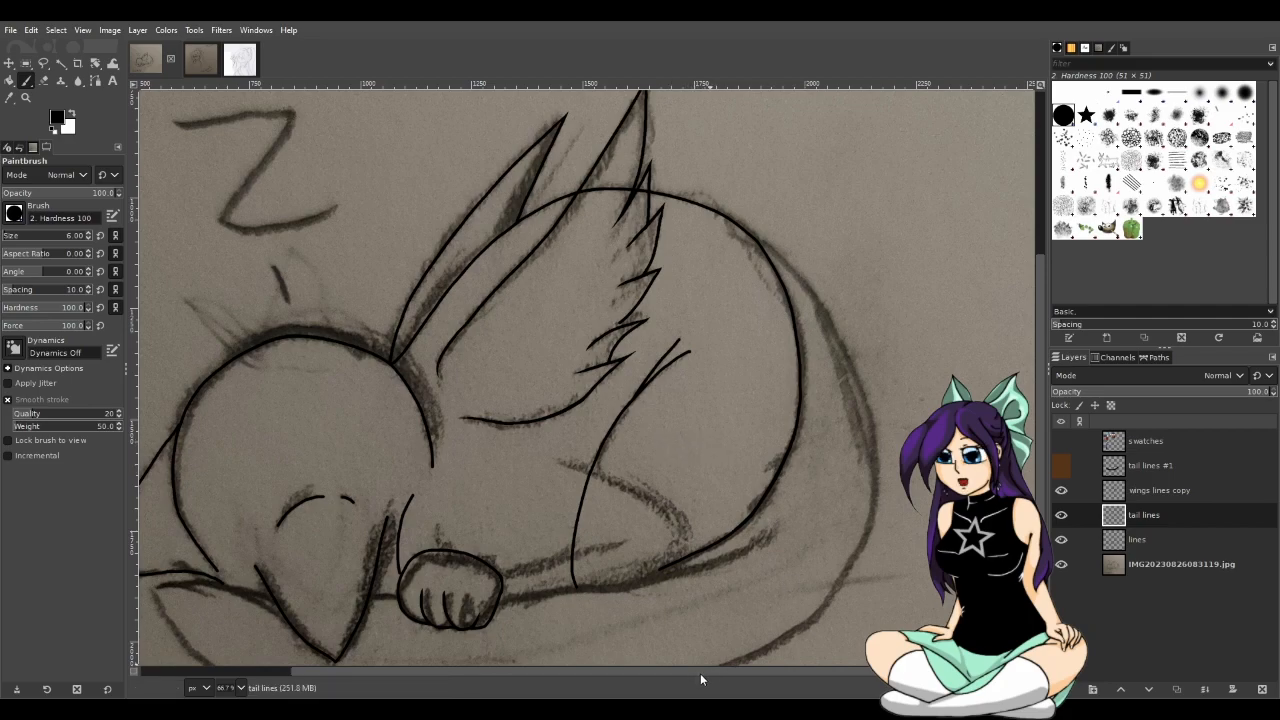
scroll(823, 600, "up", 5)
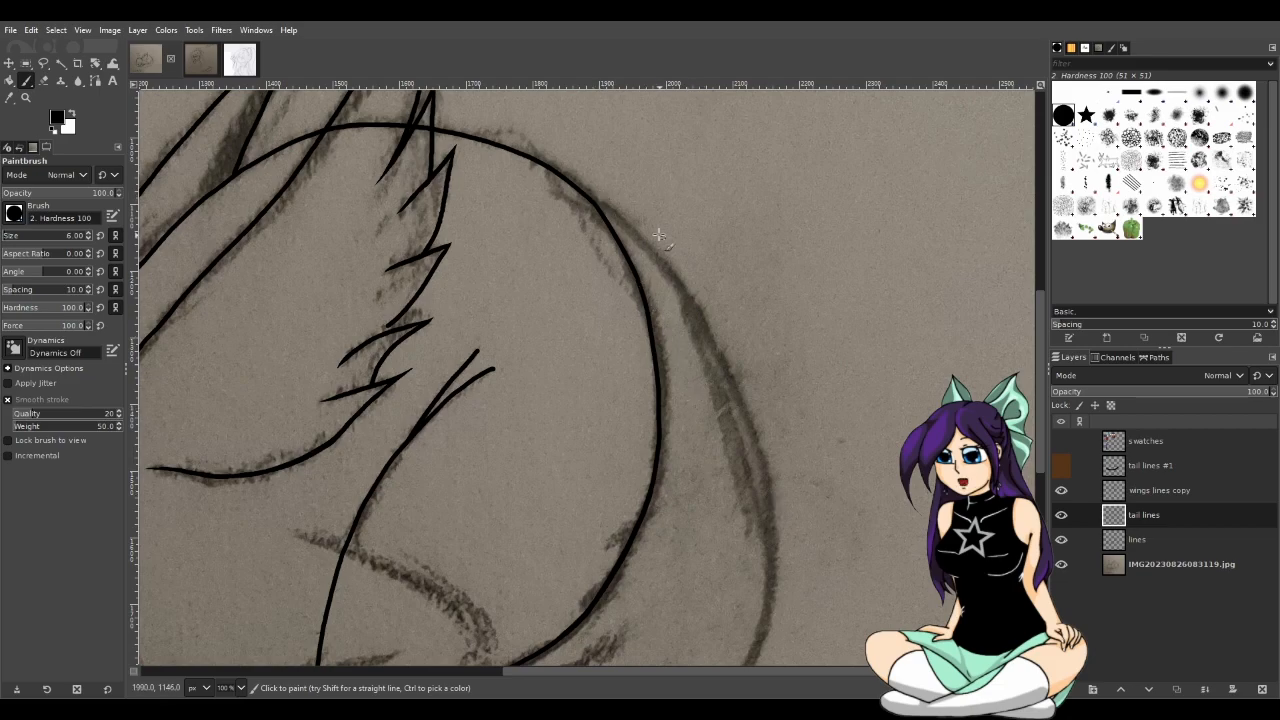
left_click_drag(1040, 367, 1041, 412)
scroll(1014, 405, "down", 1)
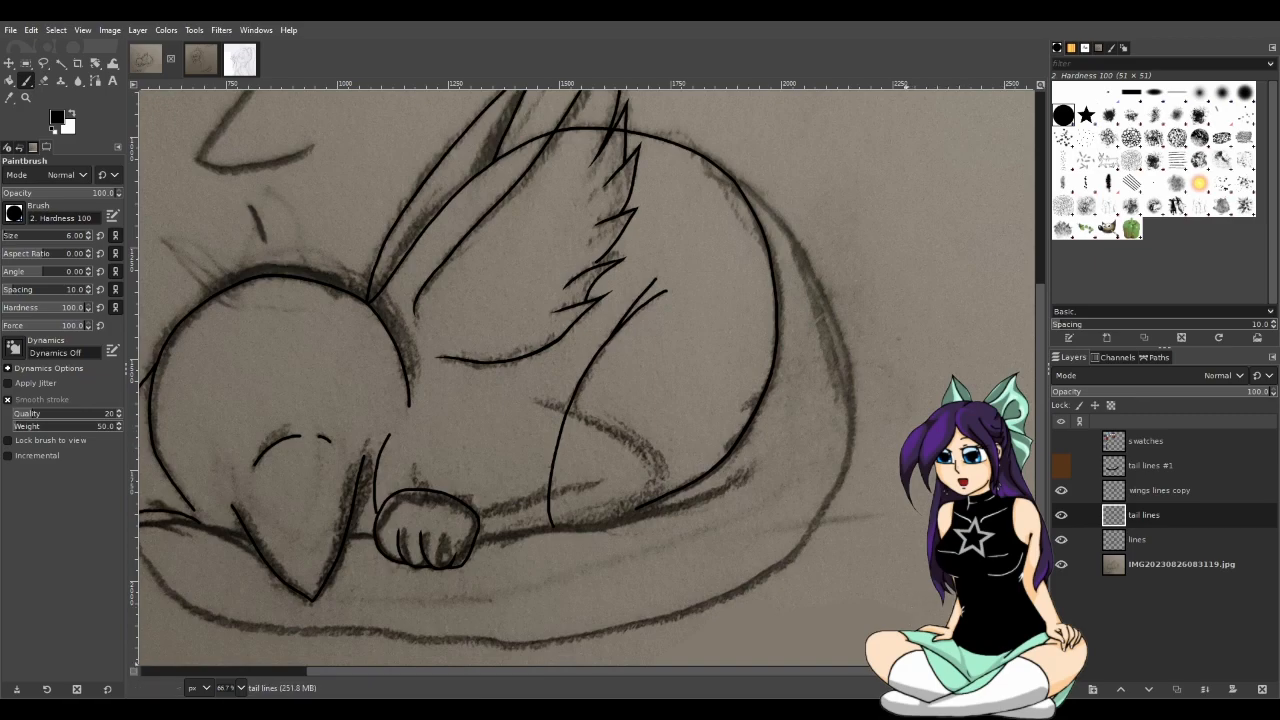
left_click_drag(905, 671, 969, 671)
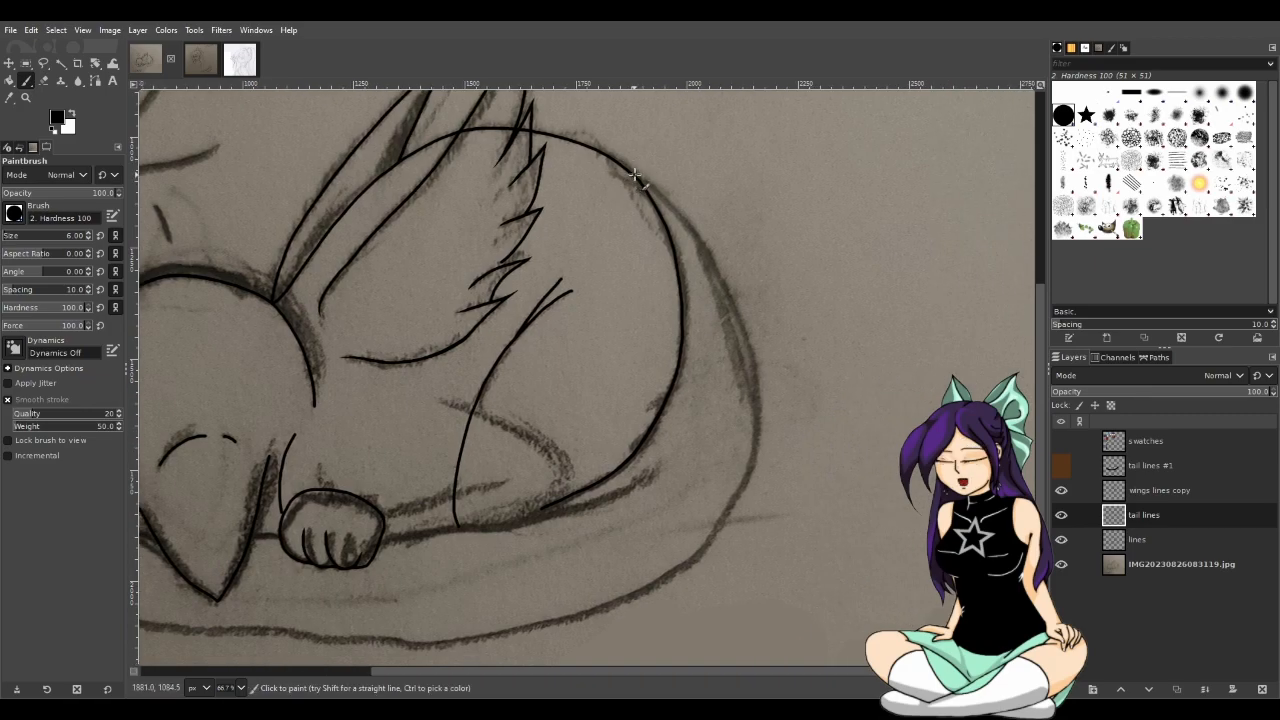
mouse_move(633, 175)
left_mouse_down()
mouse_move(705, 252)
mouse_move(736, 310)
mouse_move(759, 410)
mouse_move(725, 545)
mouse_move(627, 612)
left_mouse_up()
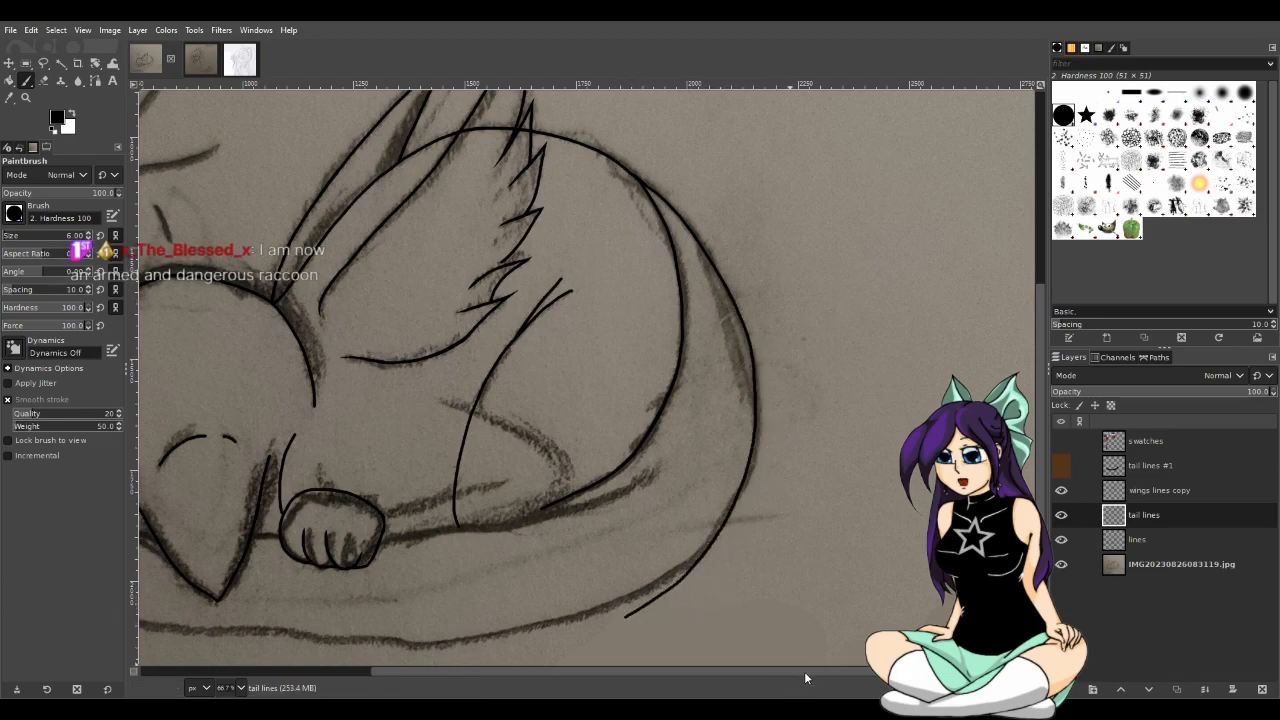
Try to continue the tail's lower edge from the end of the inked outer curve along the sketched underside
left_click_drag(807, 671, 702, 663)
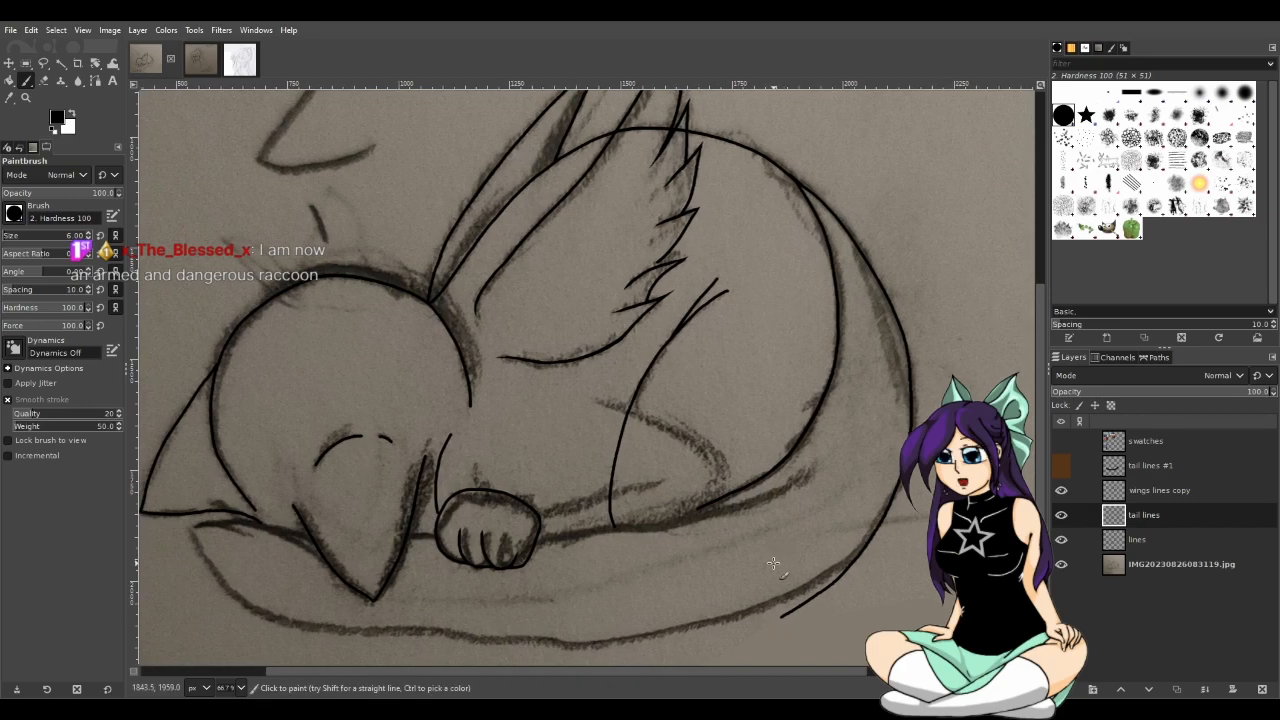
scroll(773, 565, "down", 3)
scroll(814, 660, "left", 2)
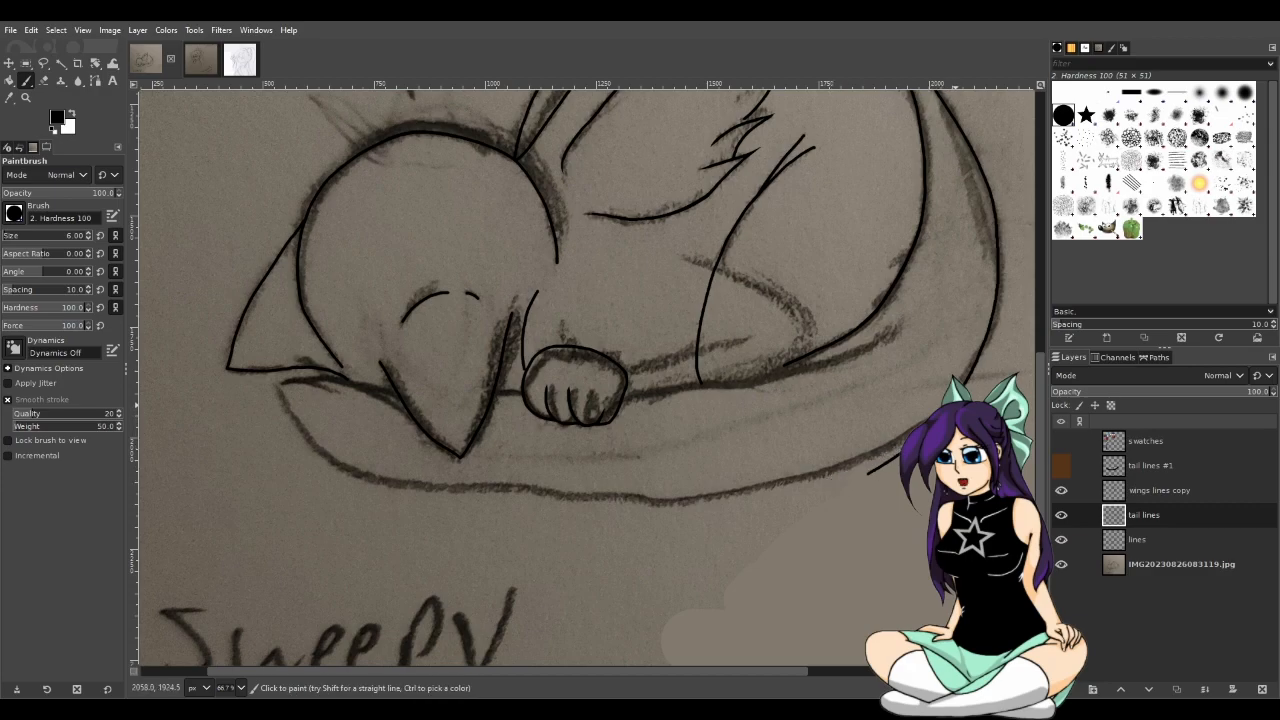
left_click_drag(866, 471, 594, 509)
key("ctrl+z")
left_click_drag(852, 460, 710, 481)
key("ctrl+z")
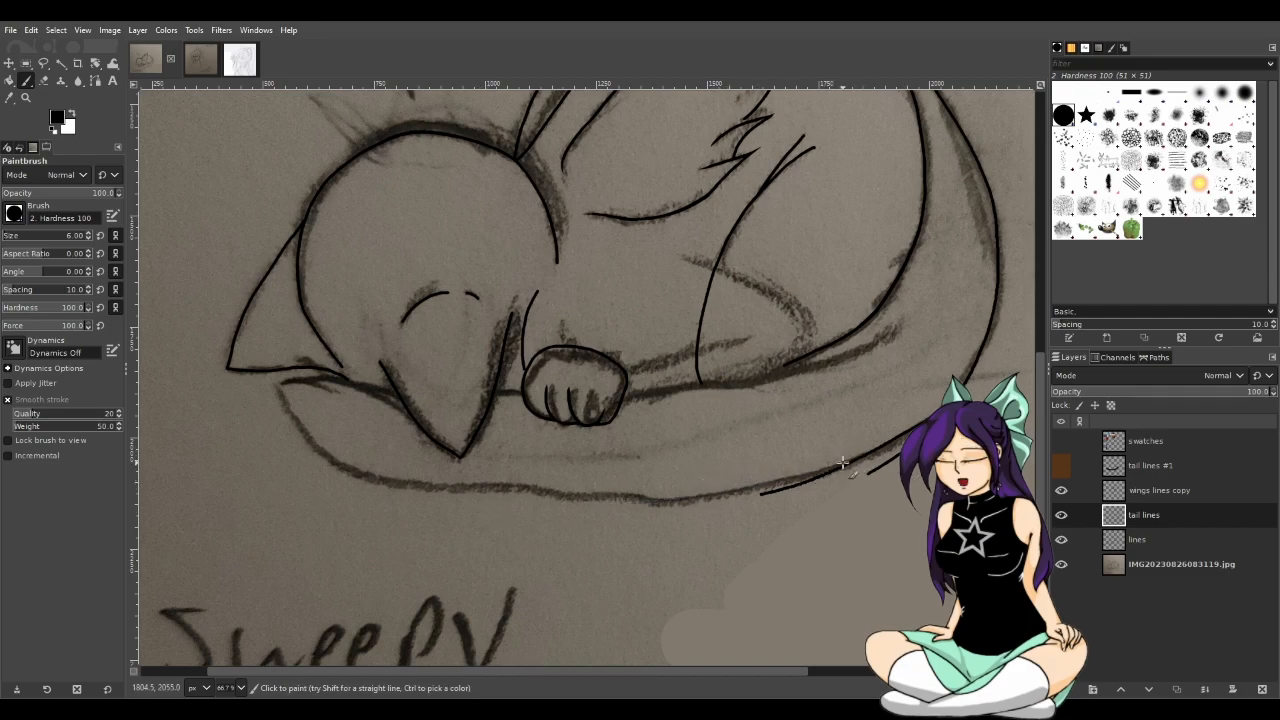
left_click_drag(775, 481, 582, 495)
key("ctrl+z")
left_click_drag(856, 468, 655, 500)
key("ctrl+z")
left_click_drag(852, 466, 578, 516)
key("ctrl+z")
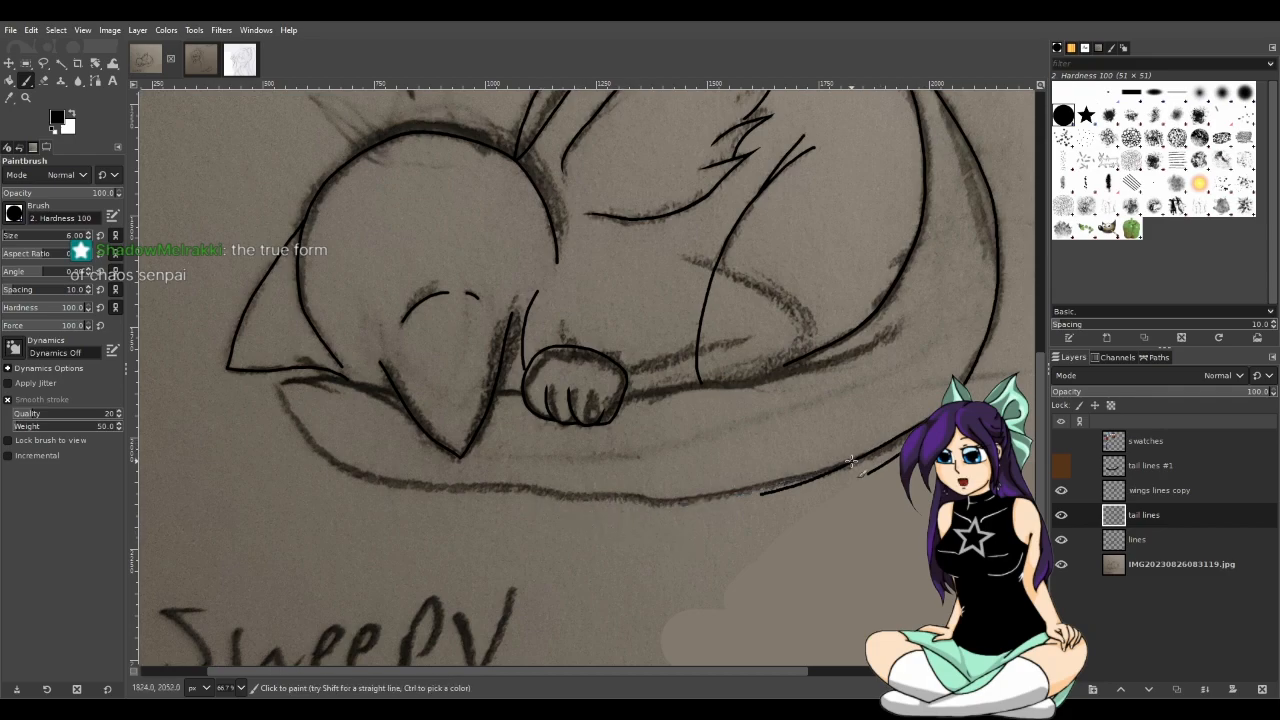
key("ctrl+z")
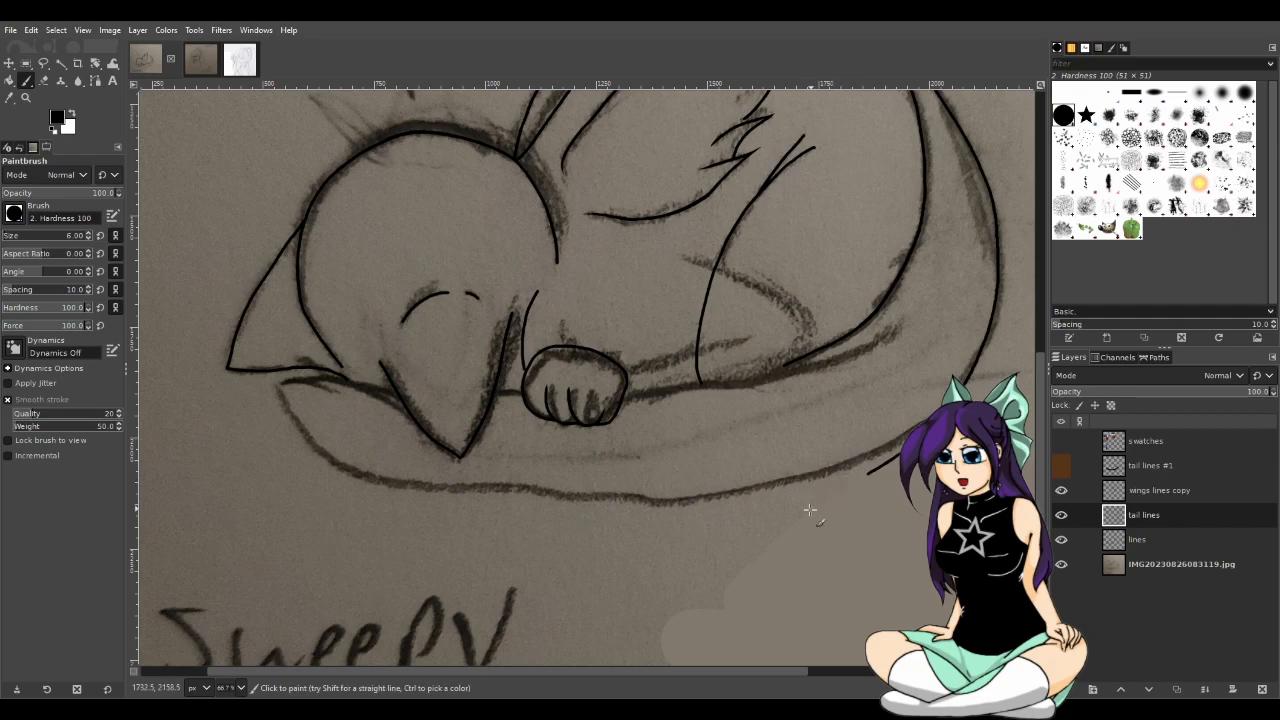
Try inking the tail's underside from higher on its outer curve, and compare it with the broad guide stroke
left_click_drag(796, 667, 810, 667)
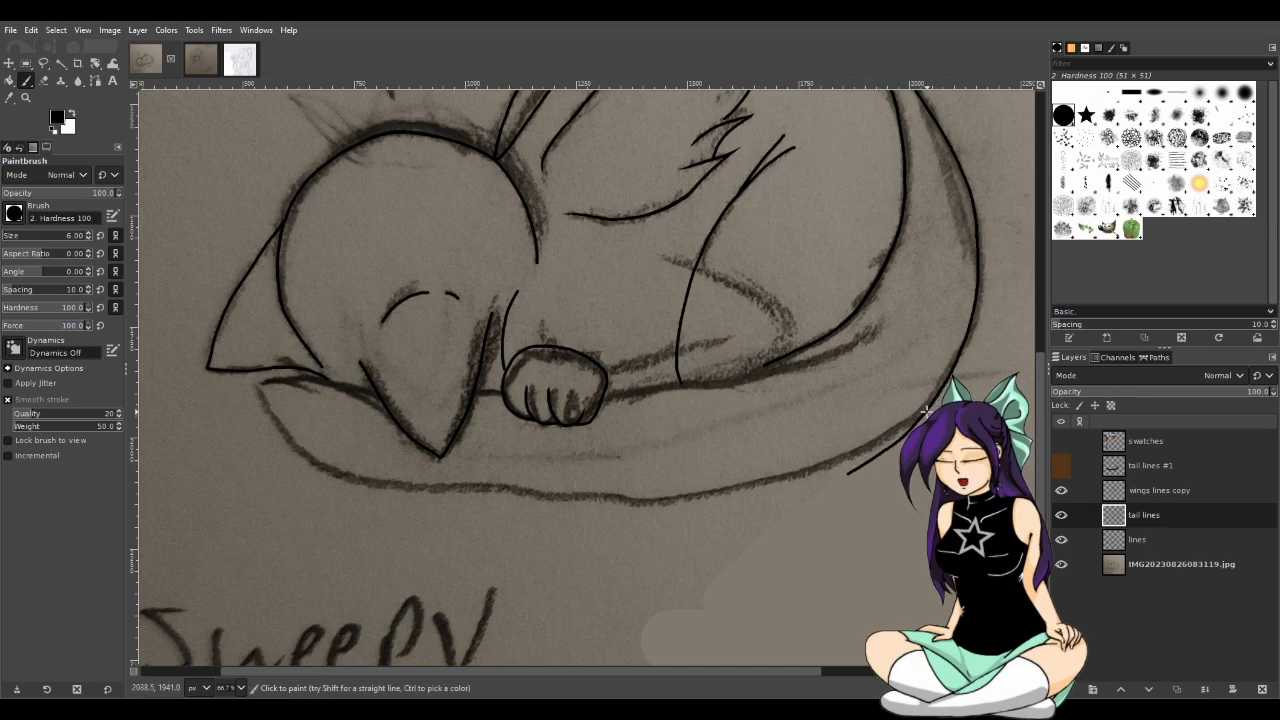
mouse_move(920, 418)
left_mouse_down()
mouse_move(864, 453)
mouse_move(746, 489)
left_mouse_up()
key("ctrl+z")
left_click_drag(920, 416, 842, 455)
key("ctrl+z")
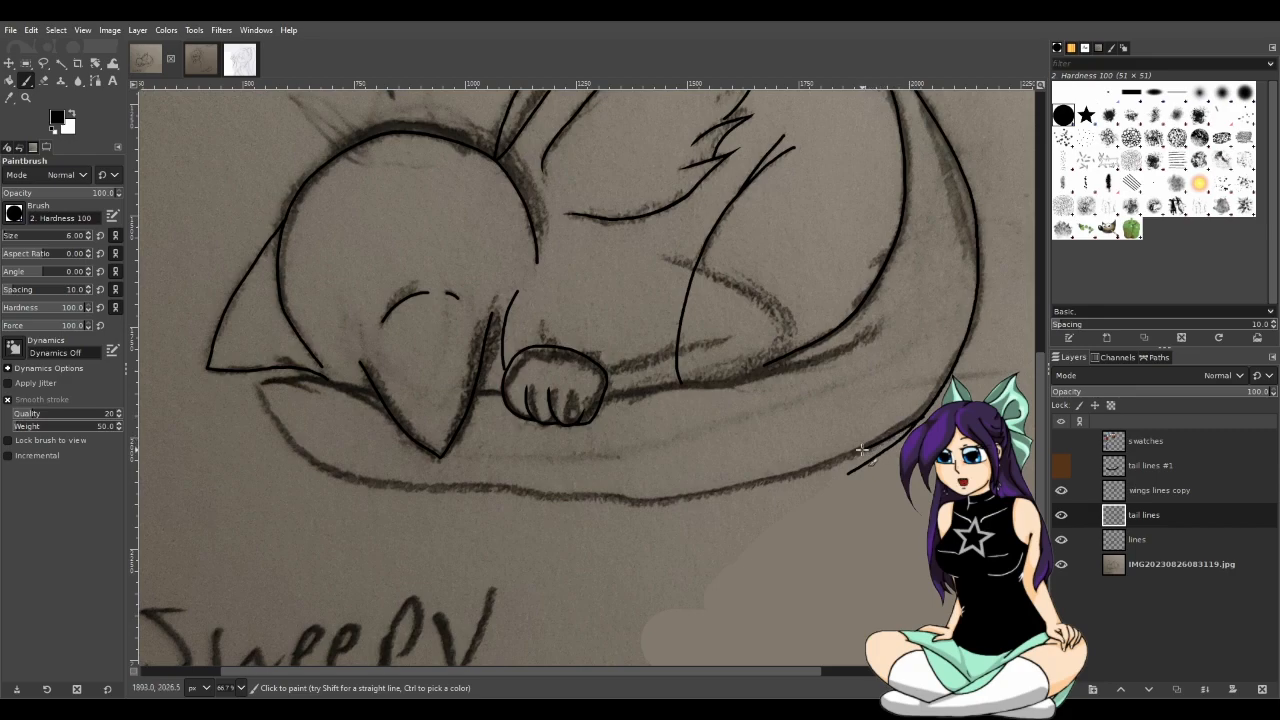
mouse_move(916, 420)
left_mouse_down()
mouse_move(839, 462)
mouse_move(722, 489)
mouse_move(536, 490)
left_mouse_up()
key("ctrl+z")
mouse_move(326, 471)
left_mouse_down()
mouse_move(520, 489)
mouse_move(712, 488)
left_mouse_up()
key("ctrl+z")
mouse_move(930, 405)
left_mouse_down()
mouse_move(800, 482)
mouse_move(668, 504)
left_mouse_up()
left_click(1062, 466)
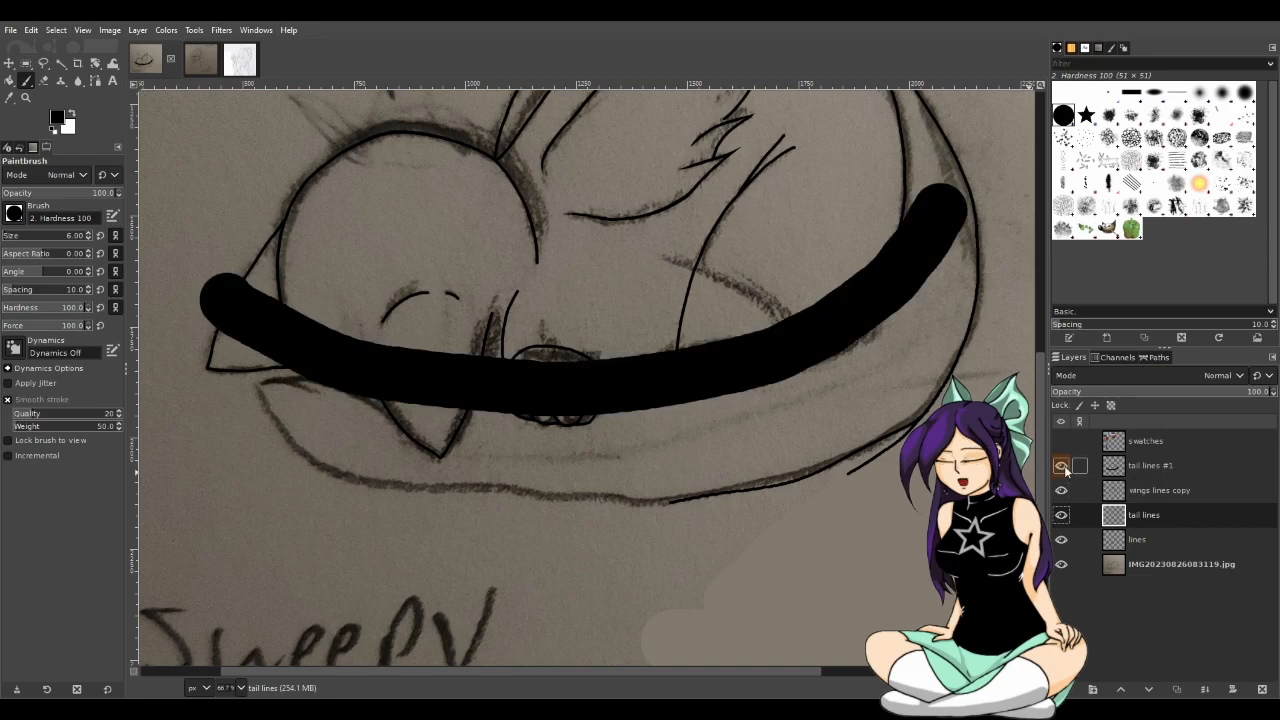
left_click(1062, 466)
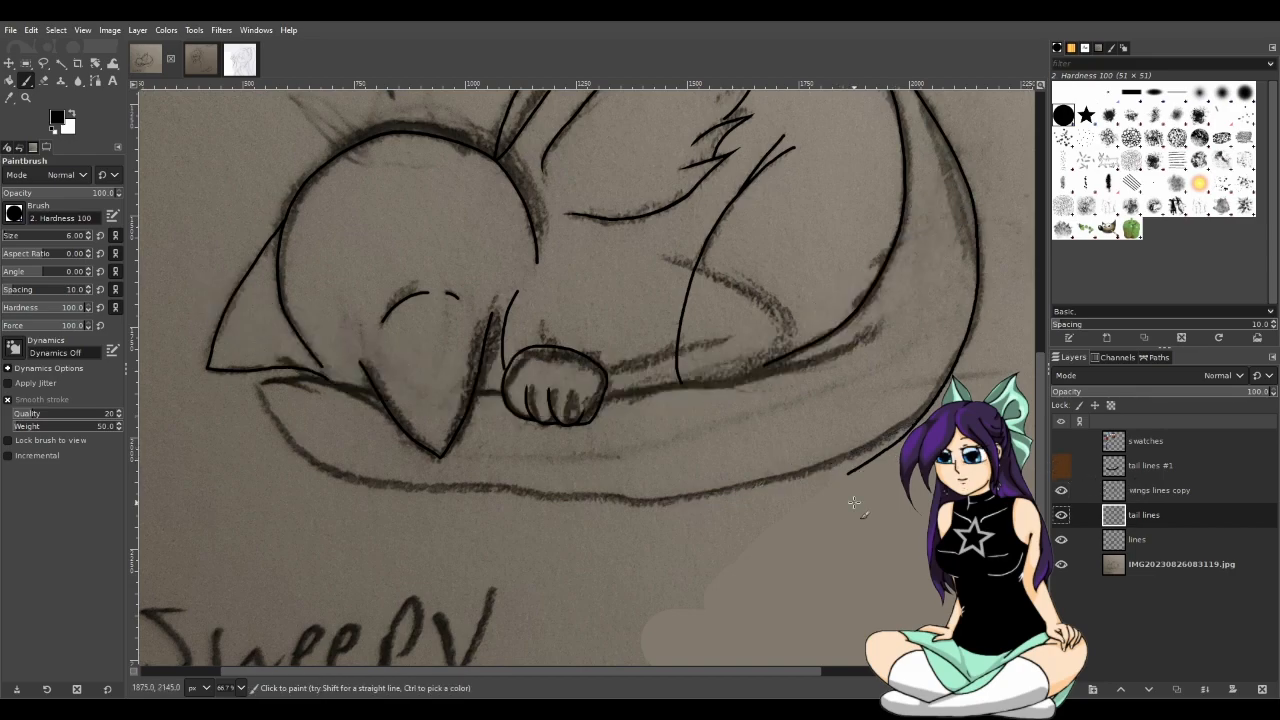
Ink the right part of the tail's underside along the sketch, branching off the outer curve above its loose end
scroll(856, 503, "up", 1)
mouse_move(755, 670)
left_mouse_down()
mouse_move(726, 666)
mouse_move(761, 665)
left_mouse_up()
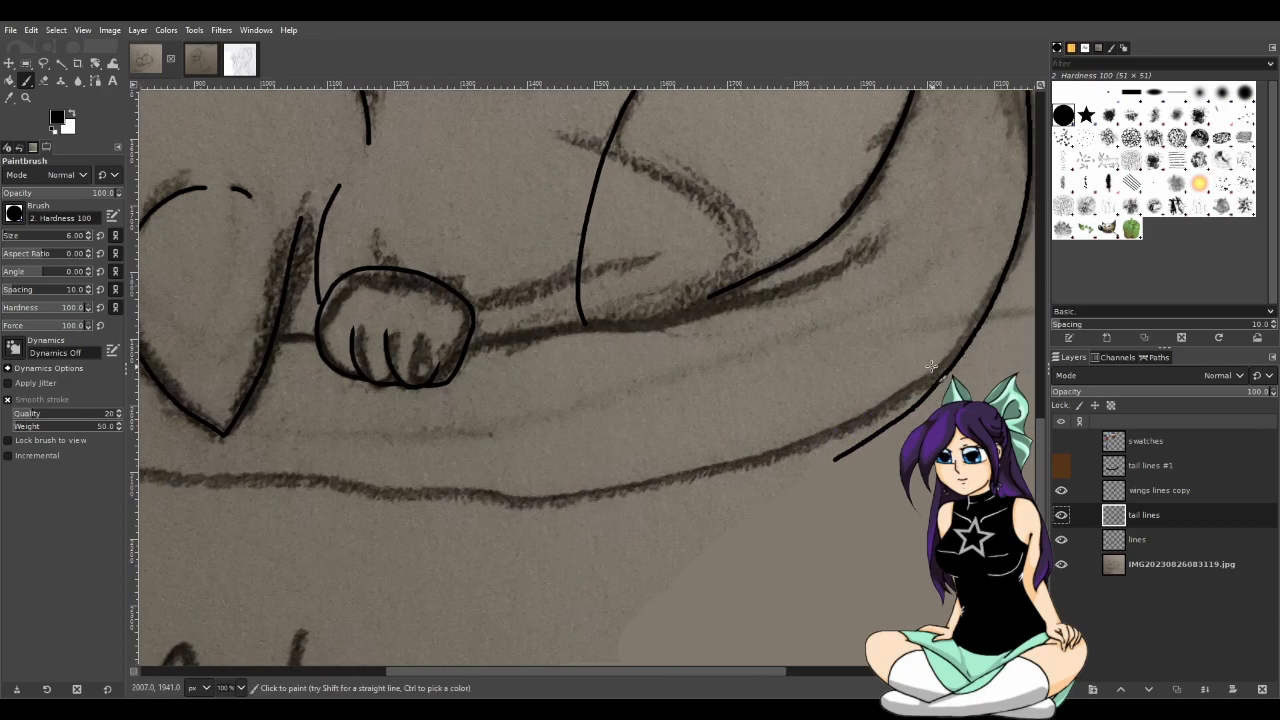
left_click_drag(963, 352, 851, 430)
key("ctrl+z")
mouse_move(955, 358)
left_mouse_down()
mouse_move(948, 378)
mouse_move(805, 440)
mouse_move(658, 476)
left_mouse_up()
key("ctrl+z")
mouse_move(955, 360)
left_mouse_down()
mouse_move(799, 446)
mouse_move(684, 467)
left_mouse_up()
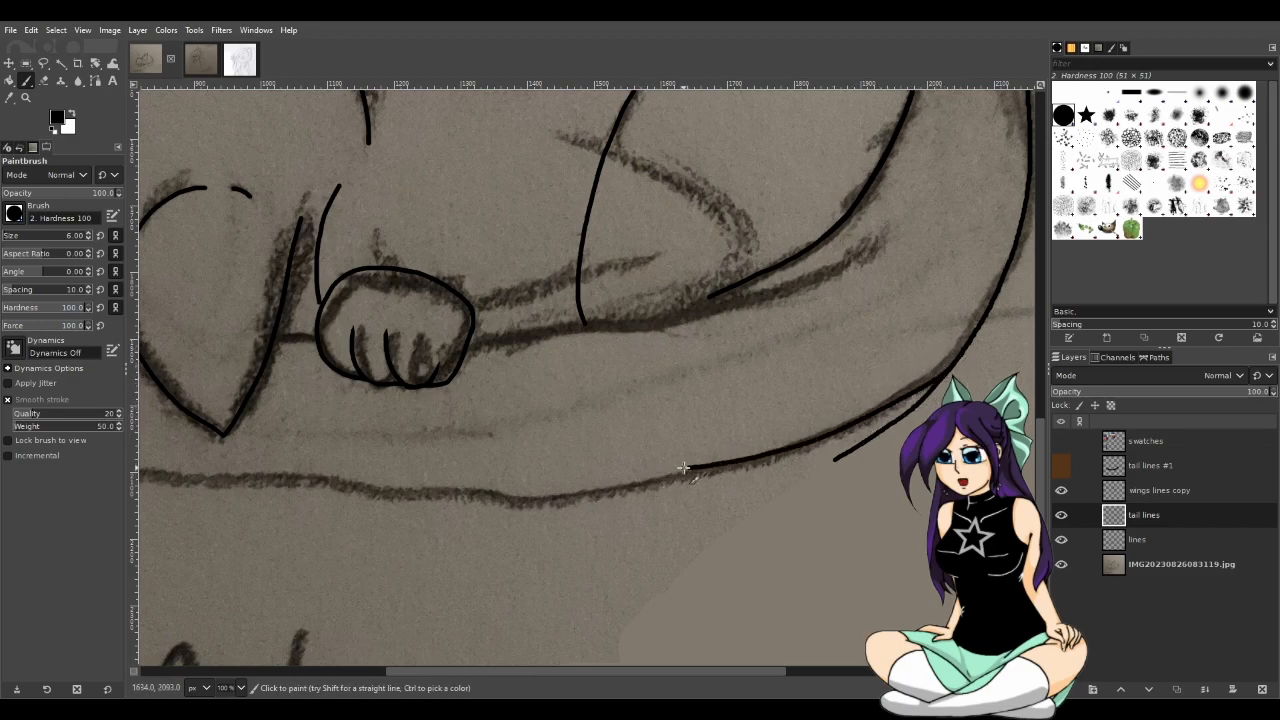
Try inking the right part of the tail's underside from the outer curve along the sketch, redrawing it farther to the left
key("ctrl+z")
mouse_move(955, 362)
left_mouse_down()
mouse_move(962, 378)
mouse_move(781, 452)
mouse_move(560, 500)
left_mouse_up()
key("ctrl+z")
mouse_move(958, 358)
left_mouse_down()
mouse_move(920, 389)
mouse_move(610, 499)
left_mouse_up()
key("ctrl+z")
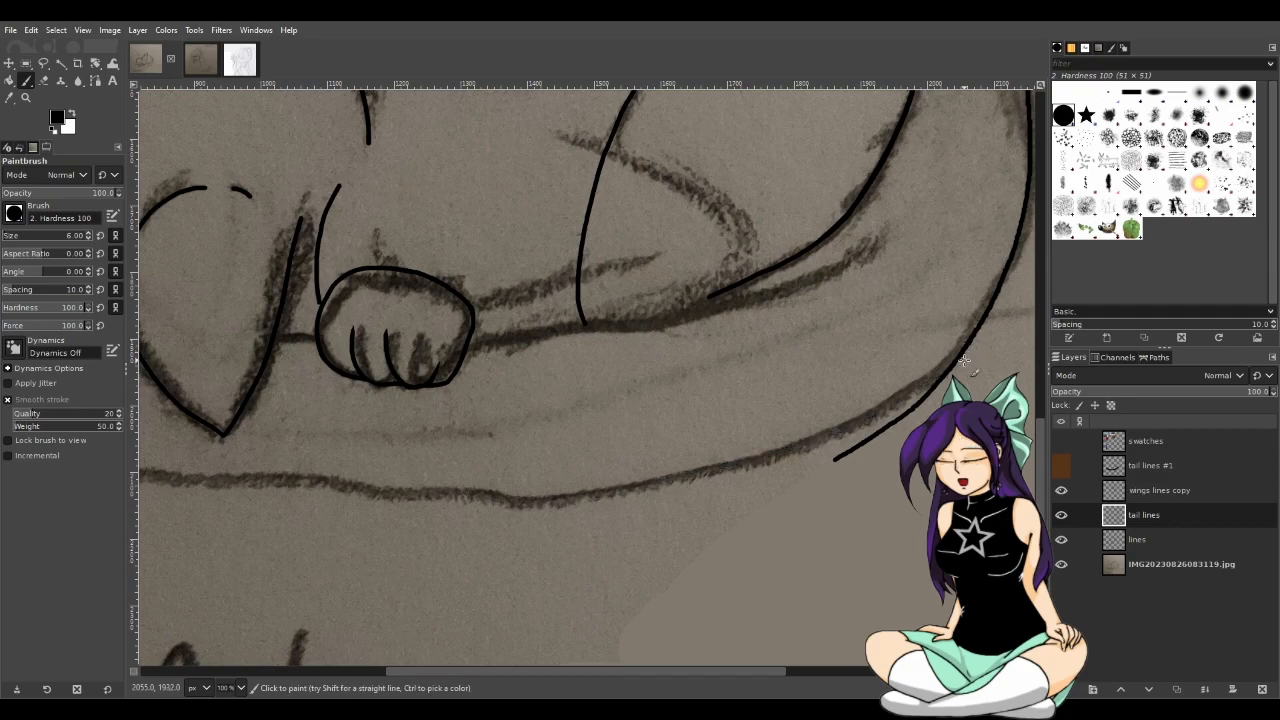
mouse_move(930, 390)
left_mouse_down()
mouse_move(886, 417)
mouse_move(568, 498)
left_mouse_up()
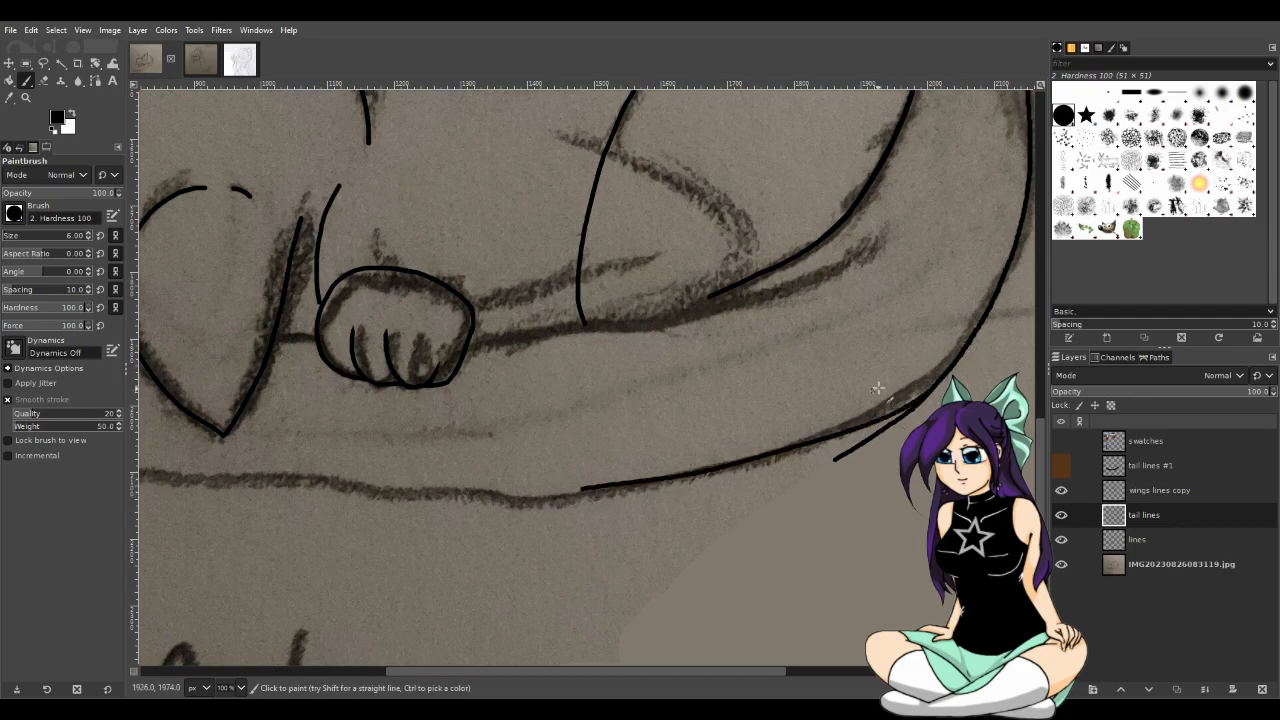
scroll(727, 485, "down", 1, "ctrl")
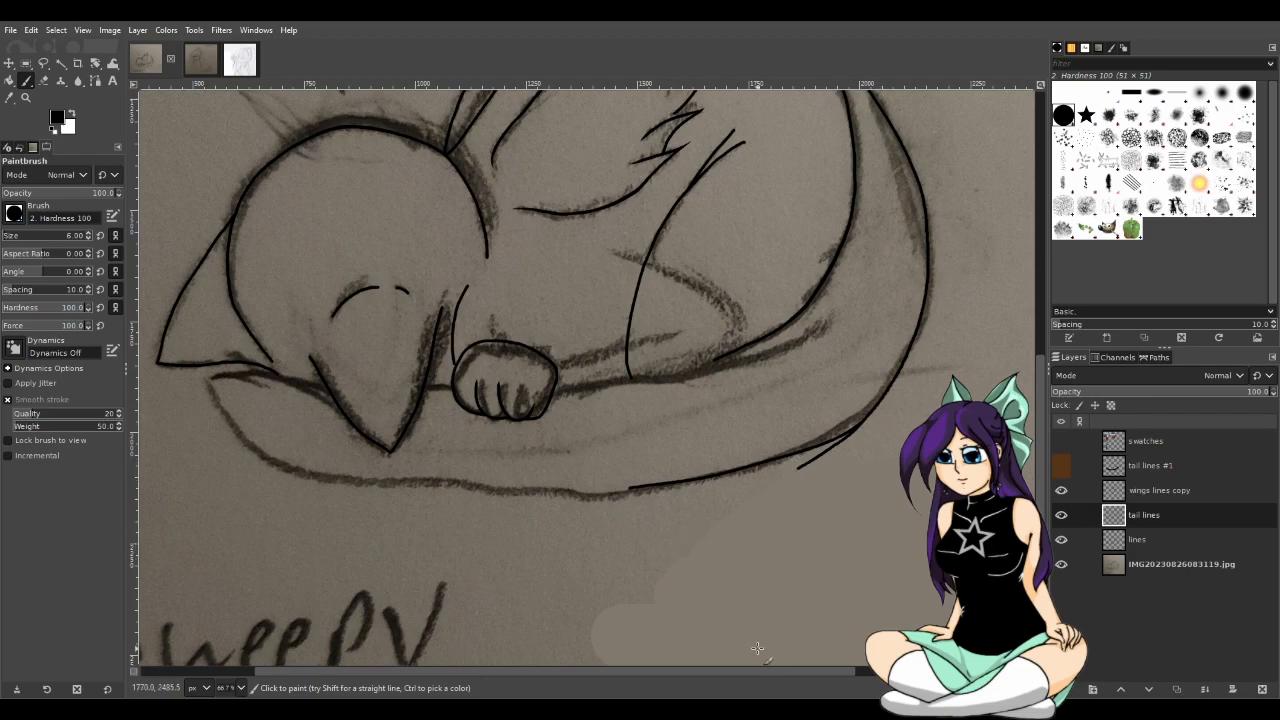
left_click_drag(776, 670, 656, 669)
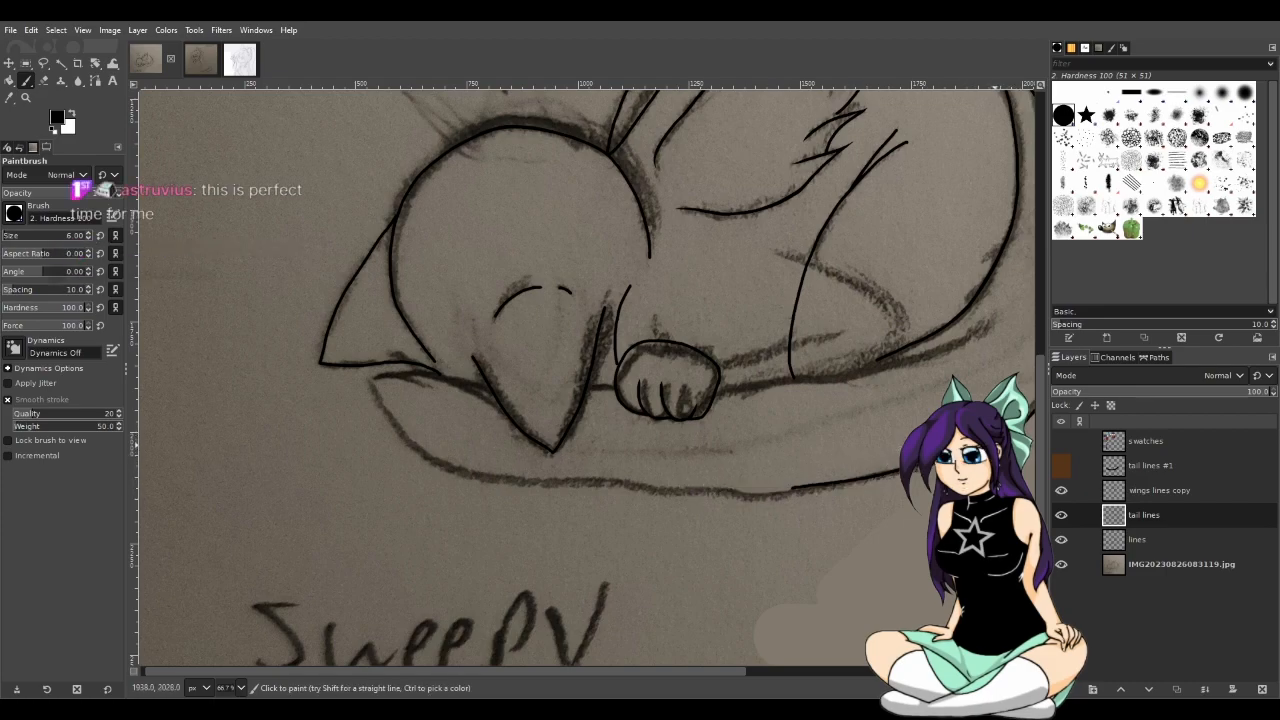
left_click_drag(724, 669, 764, 670)
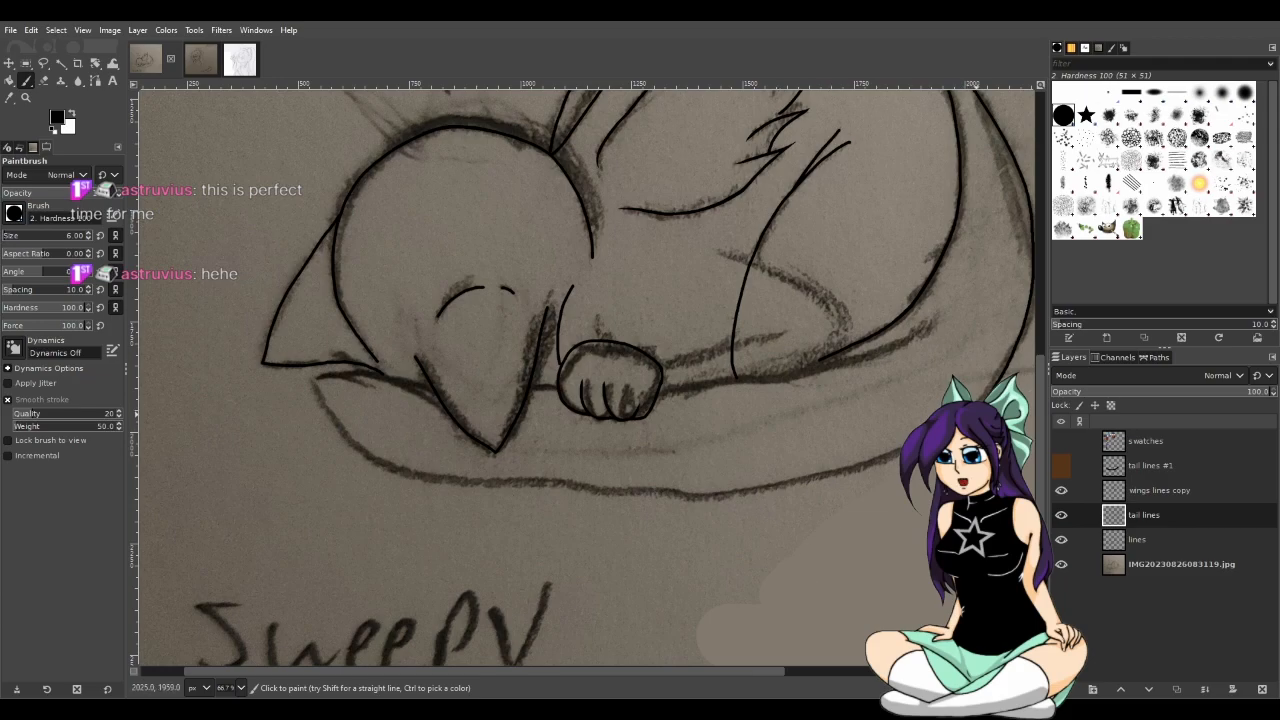
Try extending the tail's underside to beneath the snout with a short tick across it, and undo these strokes
left_click_drag(900, 462, 718, 498)
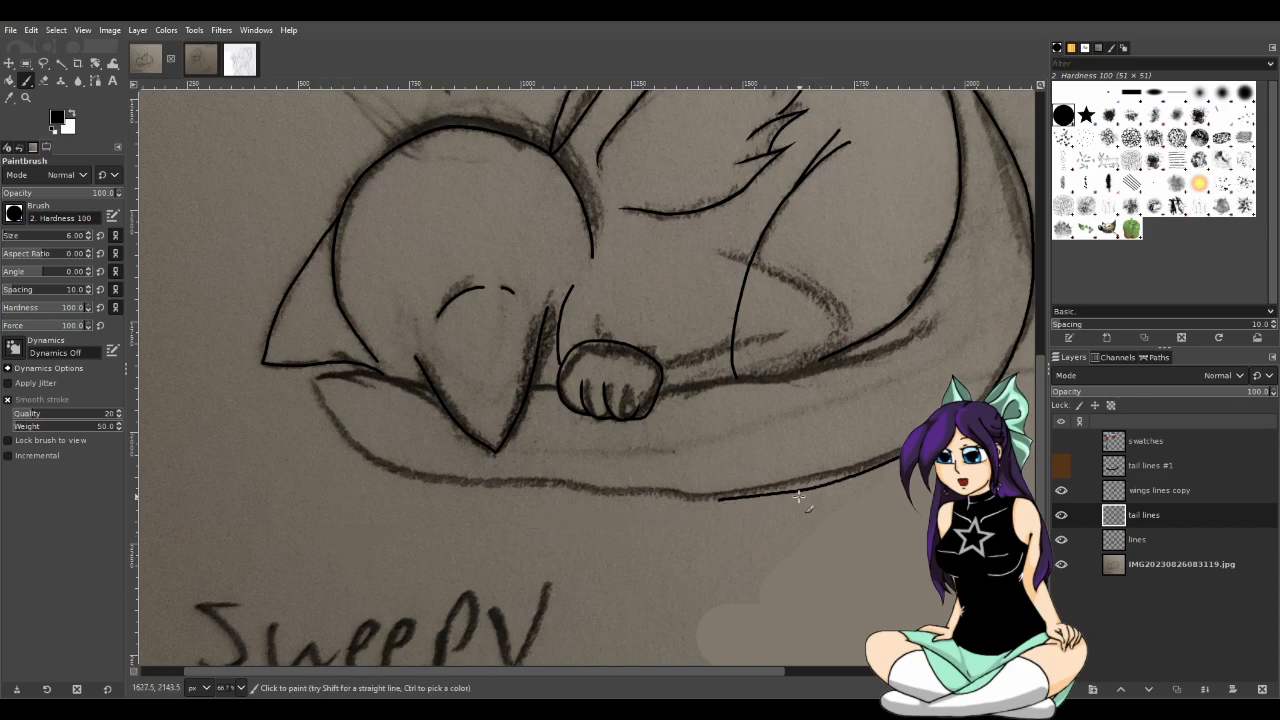
left_click_drag(784, 492, 480, 492)
key("ctrl+z")
left_click_drag(774, 493, 475, 484)
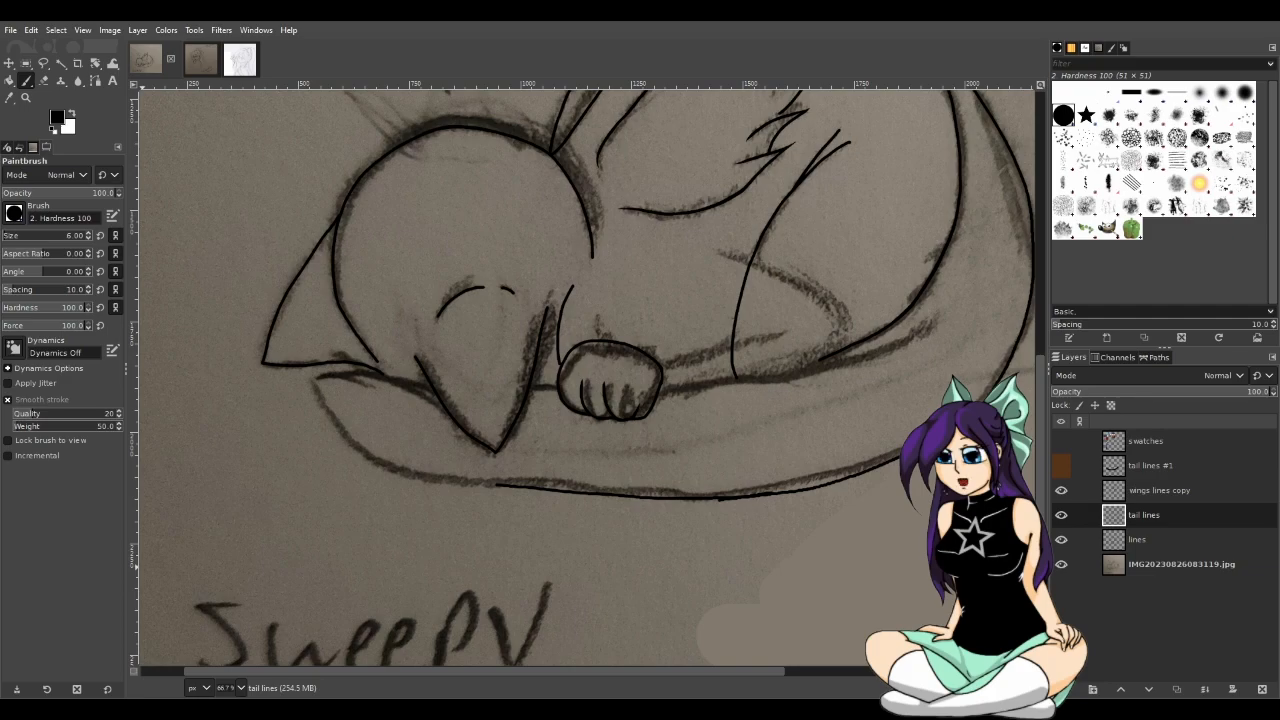
left_click_drag(840, 457, 846, 506)
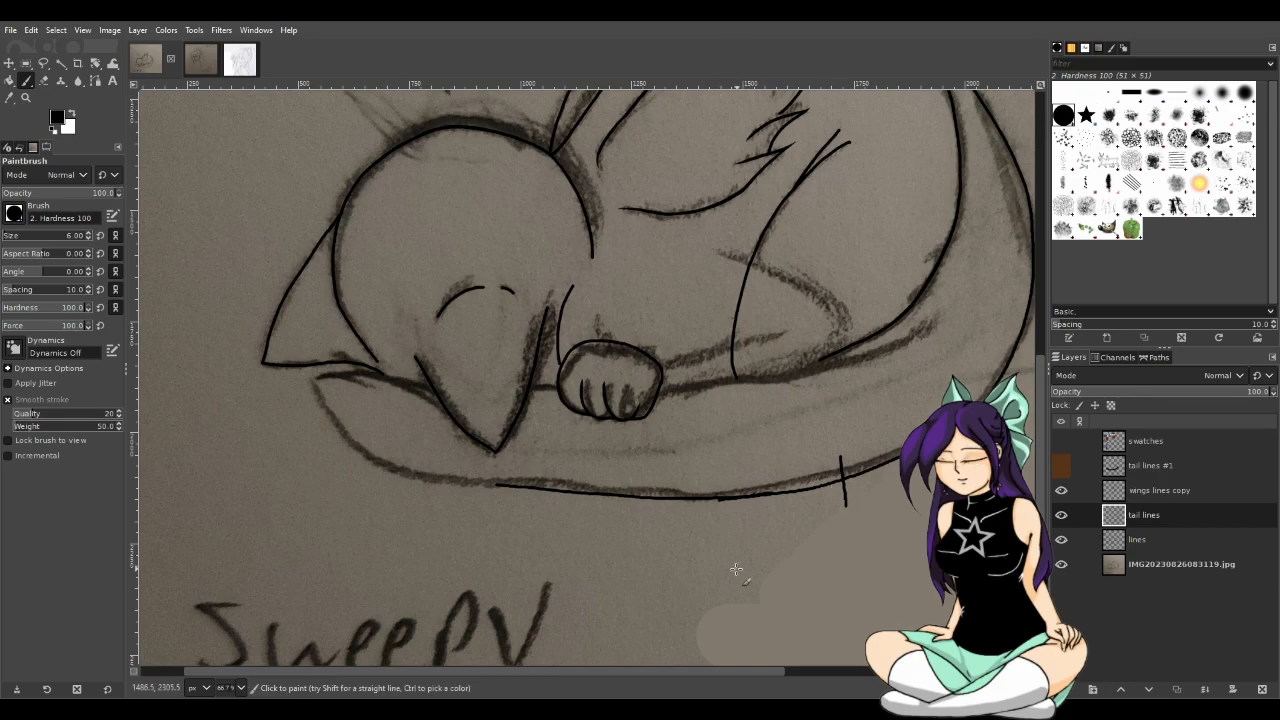
scroll(808, 516, "up", 1)
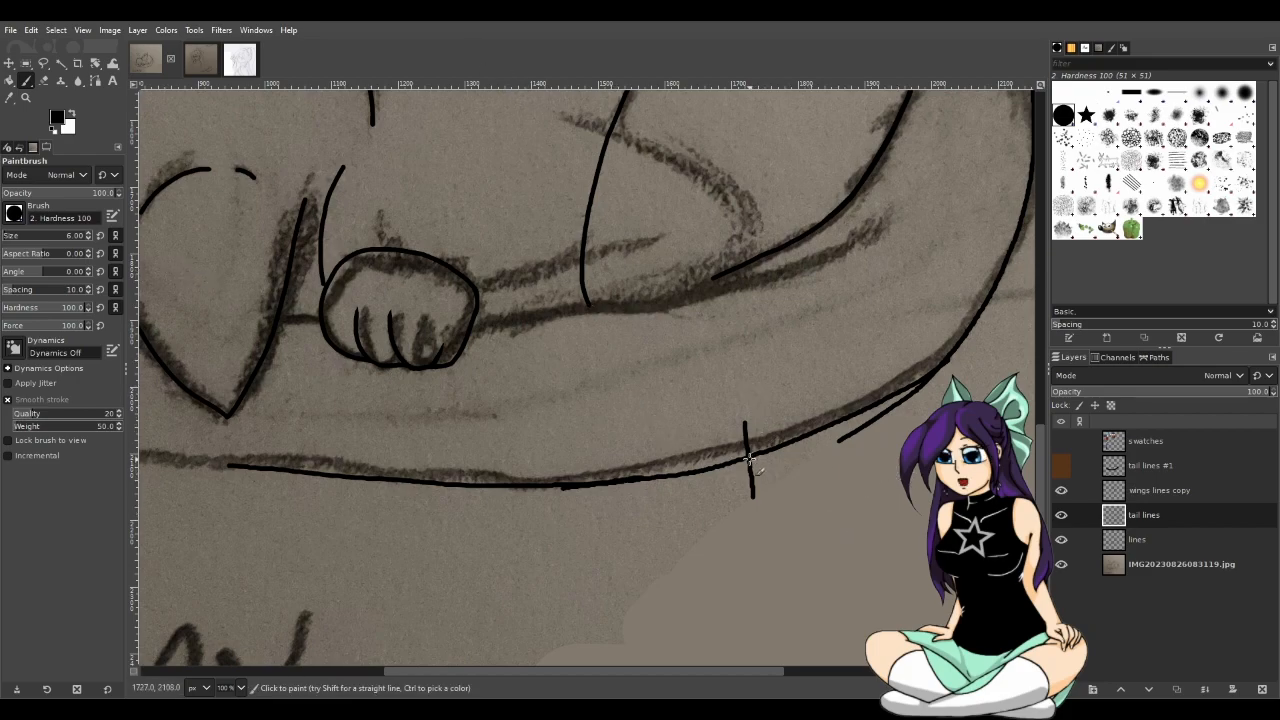
key("ctrl+z")
key("ctrl+z")
key("ctrl+z")
Mark the sketched tail underside below the hind leg with a short tick and ink the curve from the outer edge to it
left_click_drag(748, 458, 746, 432)
scroll(570, 445, "down", 1)
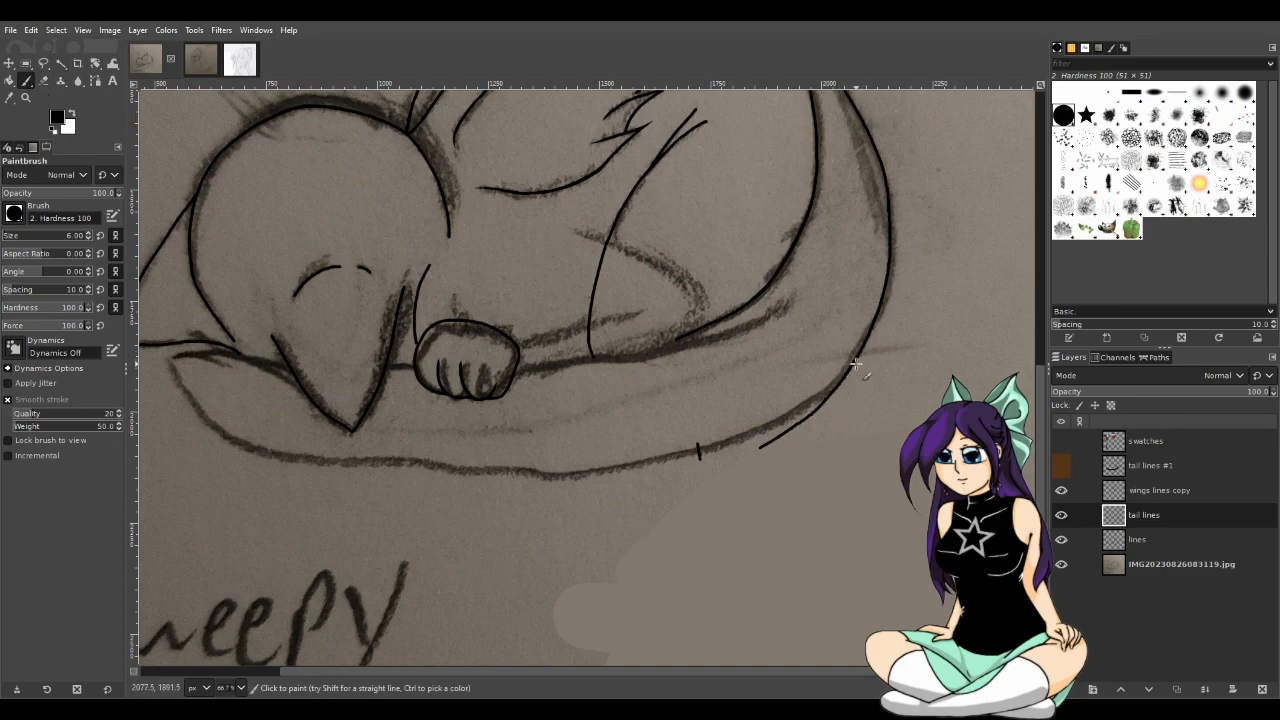
left_click_drag(843, 371, 791, 424)
left_click_drag(866, 346, 826, 383)
key("ctrl+z")
mouse_move(865, 337)
left_mouse_down()
mouse_move(820, 384)
mouse_move(690, 450)
left_mouse_up()
key("ctrl+z")
mouse_move(867, 339)
left_mouse_down()
mouse_move(828, 398)
mouse_move(758, 434)
mouse_move(687, 443)
left_mouse_up()
key("ctrl+z")
left_click_drag(866, 338, 748, 428)
key("ctrl+z")
mouse_move(866, 340)
left_mouse_down()
mouse_move(799, 413)
mouse_move(692, 459)
left_mouse_up()
key("ctrl+z")
mouse_move(857, 358)
left_mouse_down()
mouse_move(775, 419)
mouse_move(650, 458)
left_mouse_up()
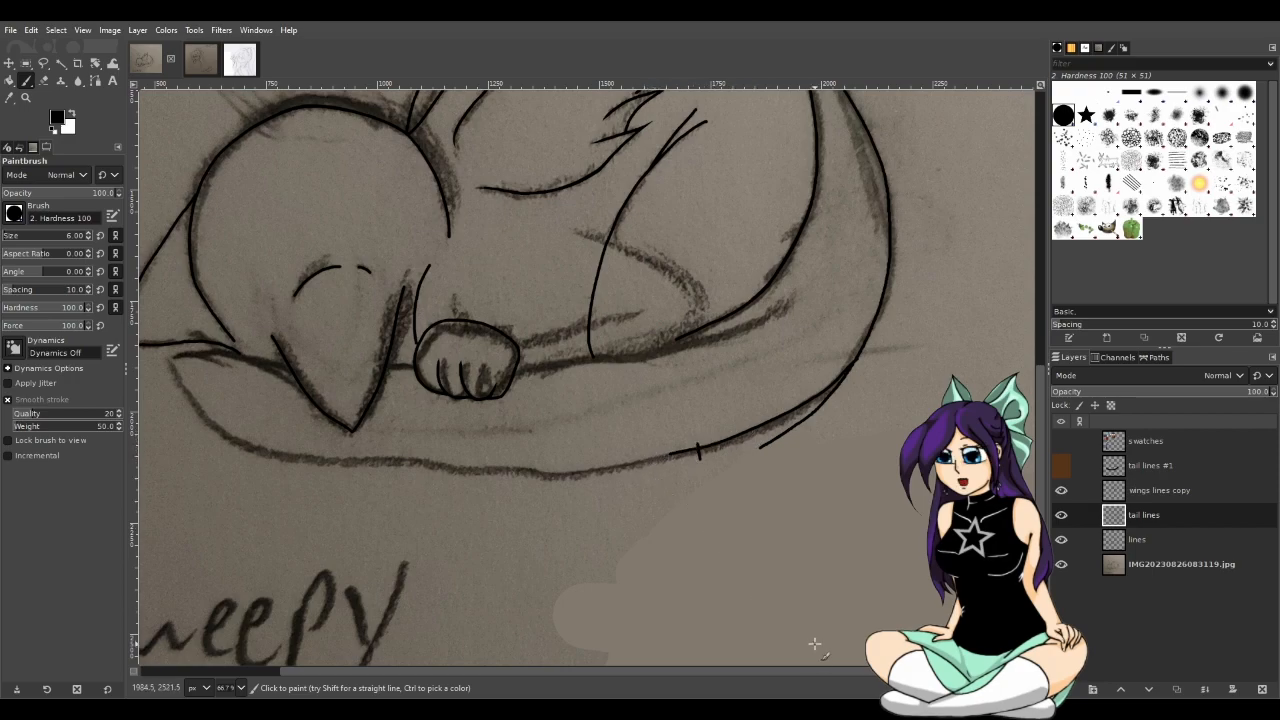
Ink the line under the hind leg from the end of the rump curve leftward to the paw
left_click_drag(826, 671, 774, 671)
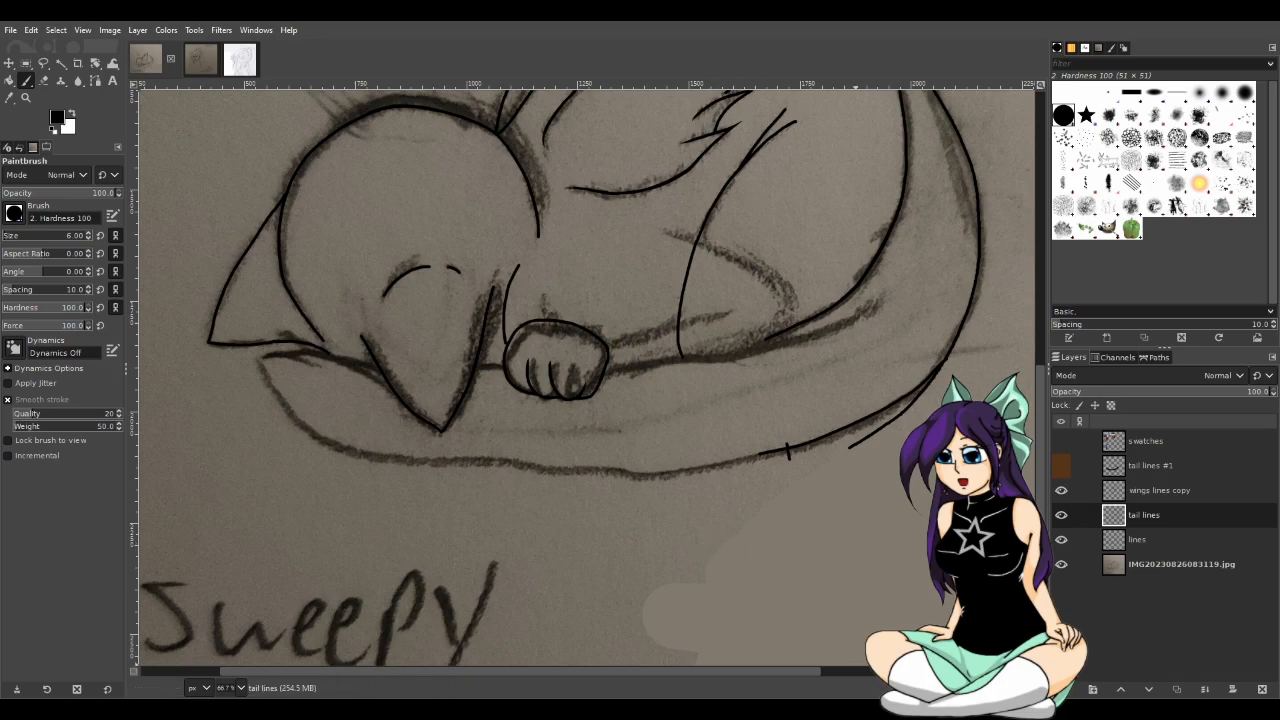
left_click_drag(793, 671, 760, 668)
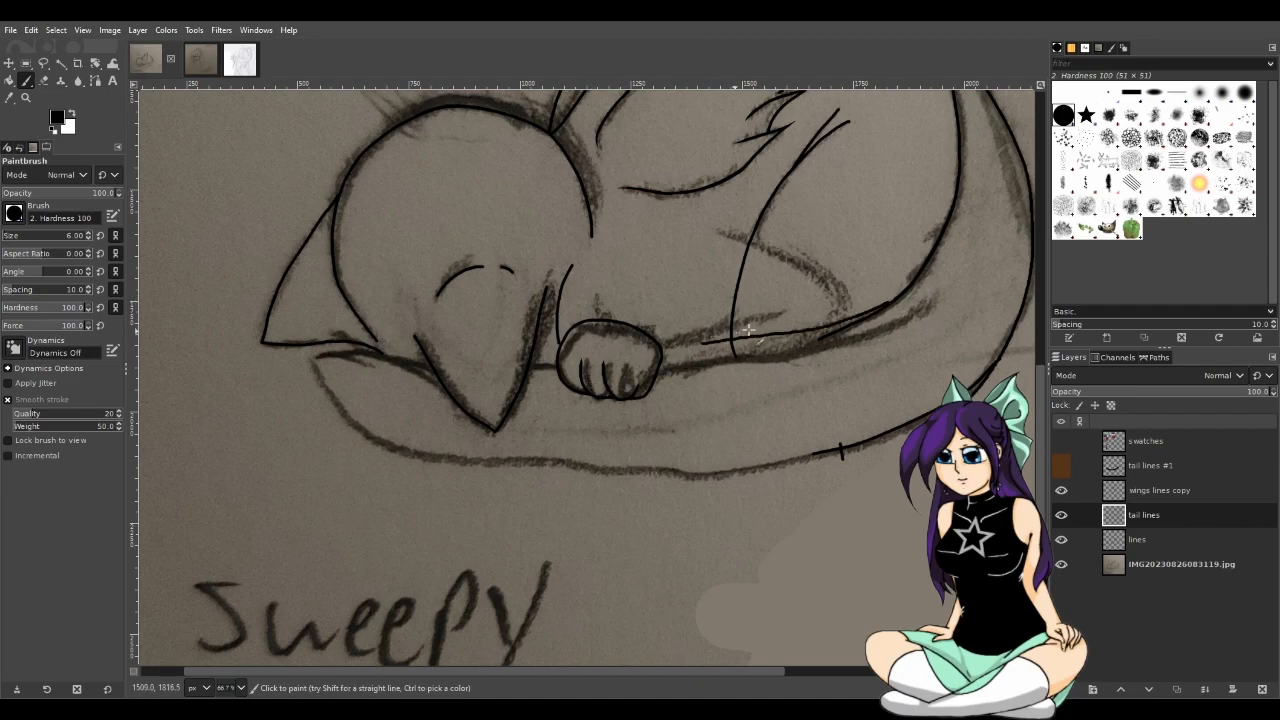
left_click_drag(889, 305, 683, 350)
key("ctrl+z")
left_click_drag(884, 308, 686, 342)
key("ctrl+z")
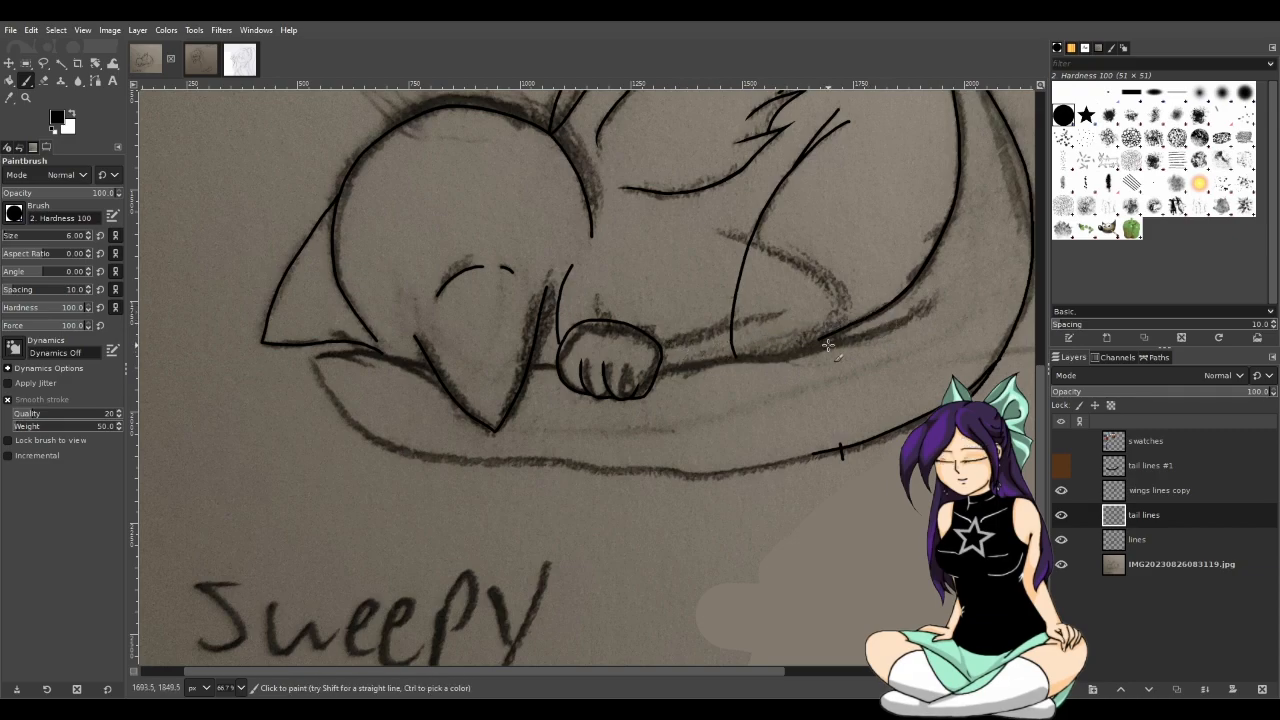
left_click_drag(842, 328, 660, 354)
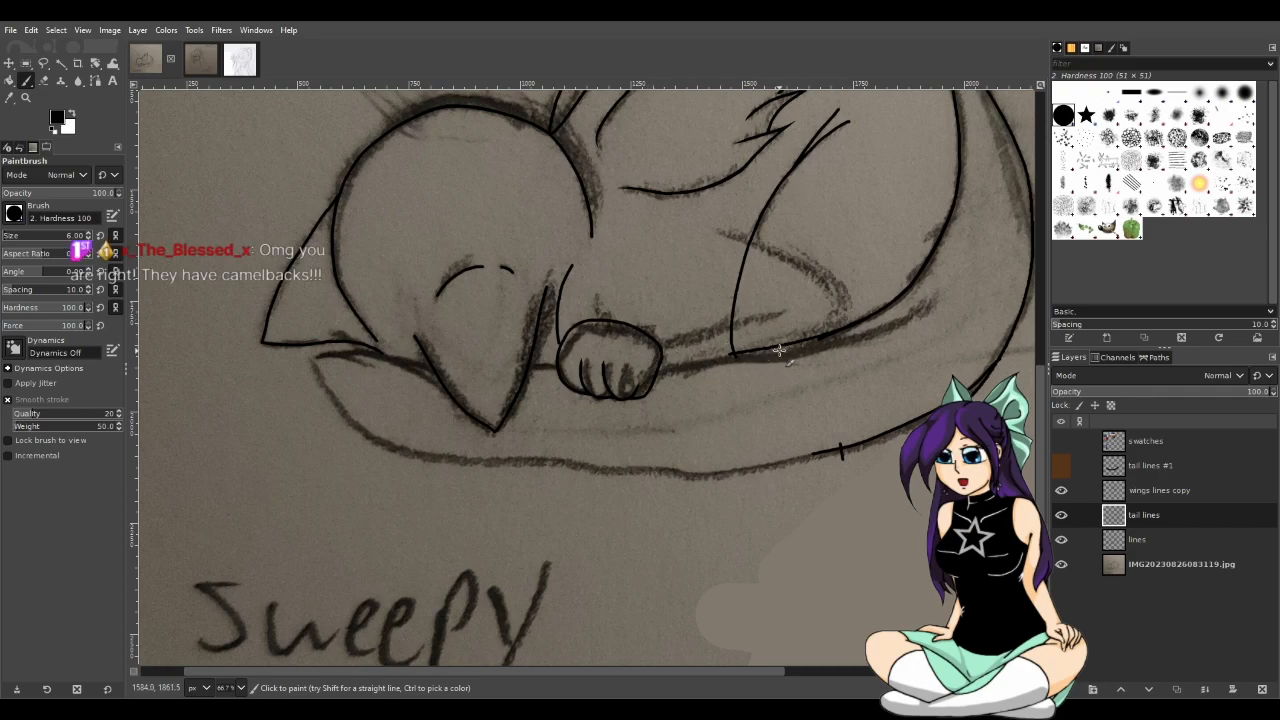
left_click_drag(771, 349, 648, 354)
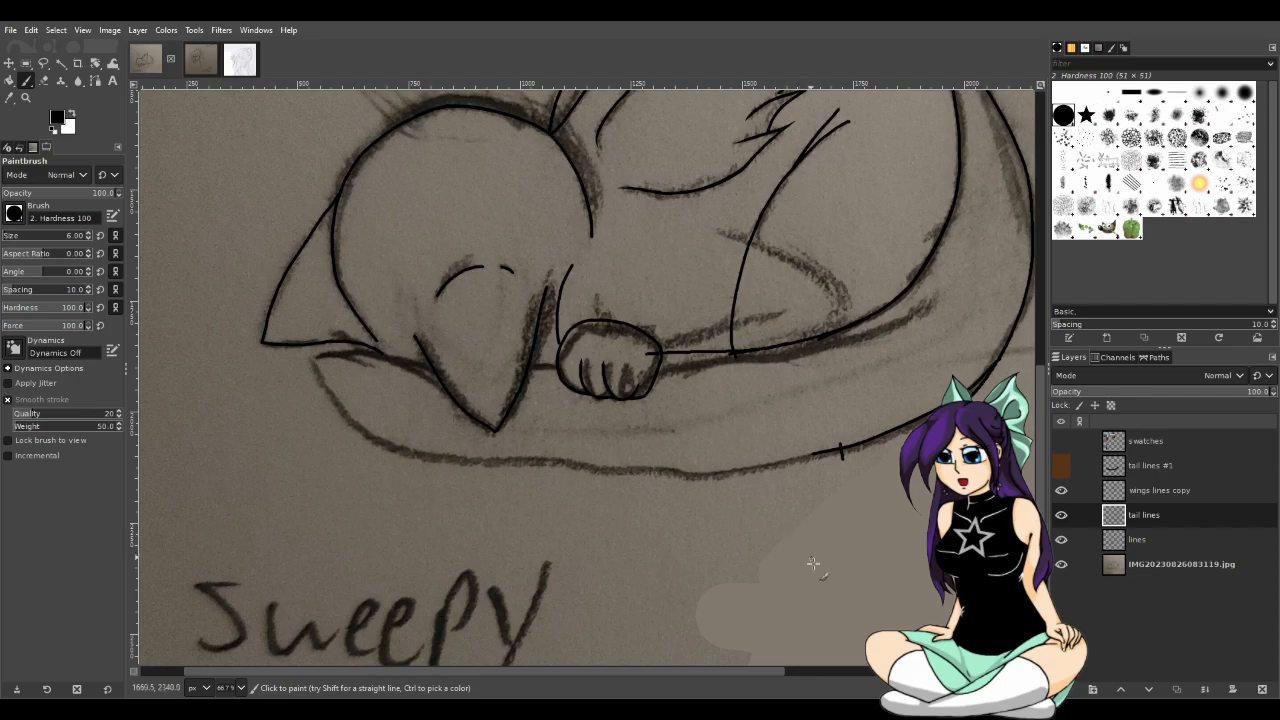
Ink the tail's underside from below the snout rightward toward the tick, slightly beneath the sketch line
left_click_drag(748, 669, 727, 672)
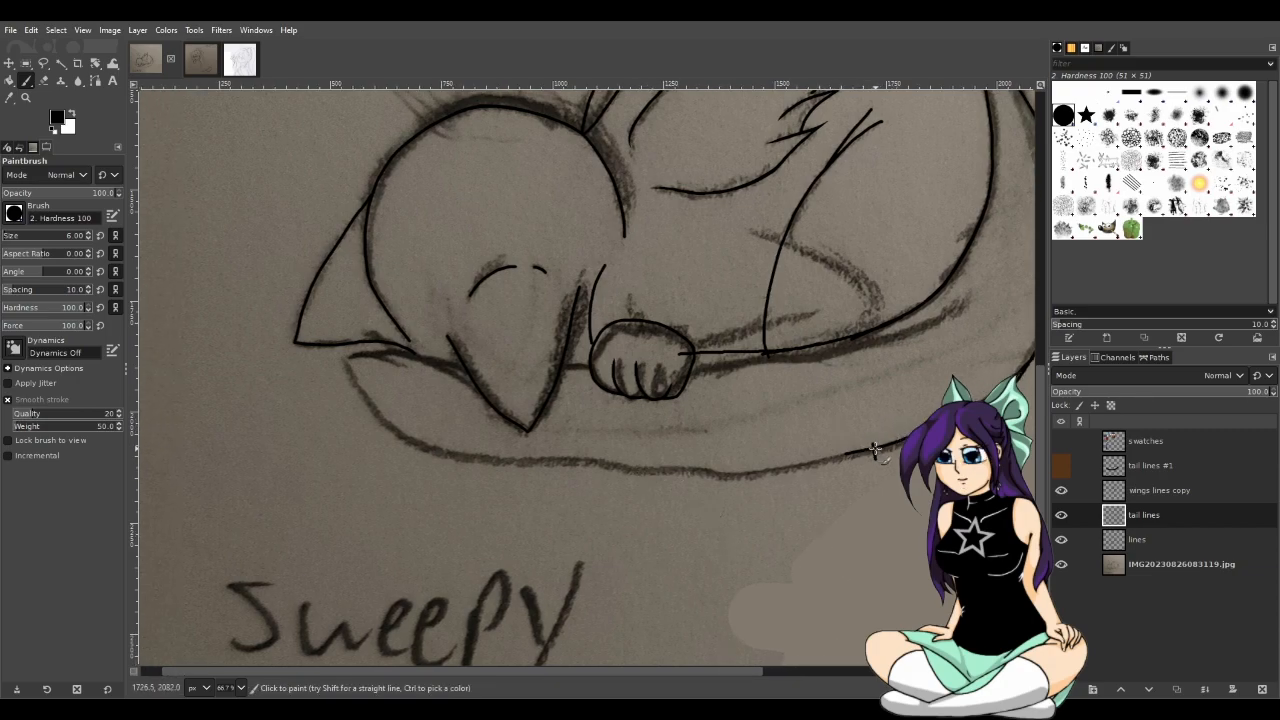
left_click_drag(872, 447, 676, 498)
key("ctrl+z")
mouse_move(876, 447)
left_mouse_down()
mouse_move(772, 475)
mouse_move(534, 460)
left_mouse_up()
key("ctrl+z")
left_click_drag(866, 450, 544, 492)
key("ctrl+z")
mouse_move(423, 456)
left_mouse_down()
mouse_move(494, 471)
mouse_move(834, 456)
mouse_move(872, 442)
left_mouse_up()
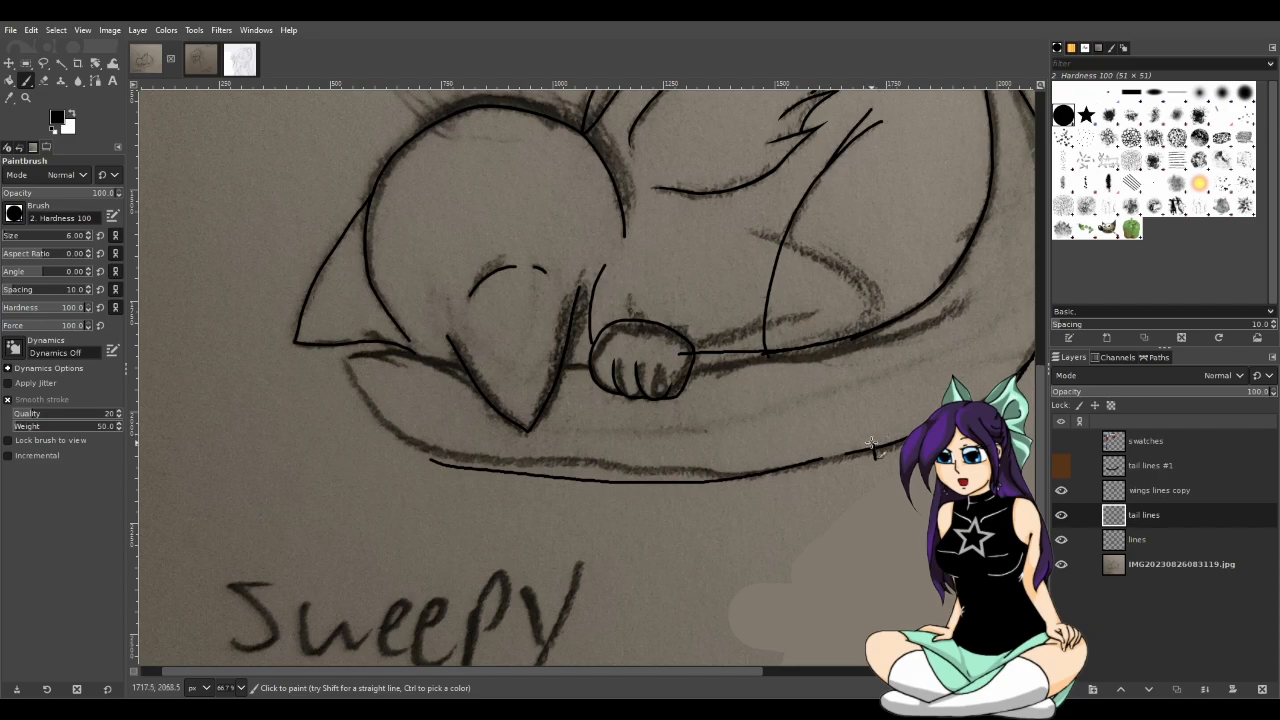
Try bridging the gap in the tail's underside with a stroke from the tick leftward to the inked left stretch
scroll(858, 453, "up", 1, "ctrl")
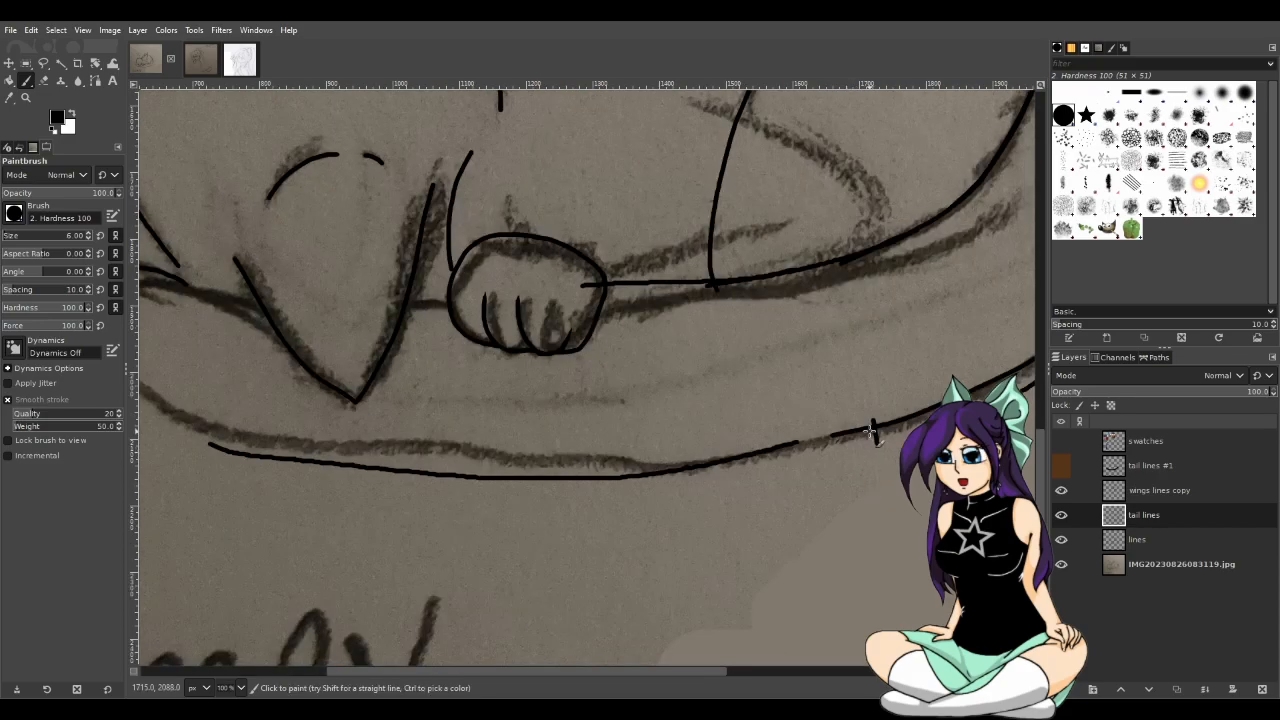
left_click_drag(878, 427, 630, 472)
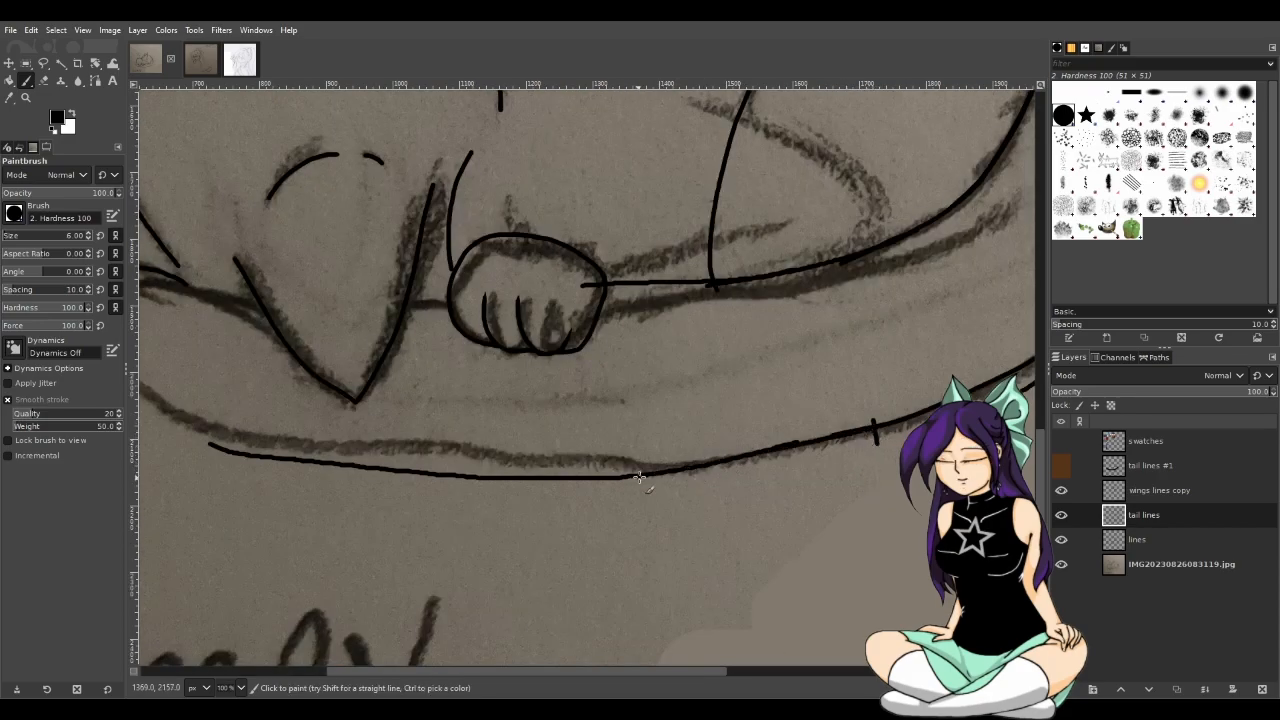
key("ctrl+z")
mouse_move(868, 430)
left_mouse_down()
mouse_move(601, 475)
mouse_move(640, 478)
left_mouse_up()
key("ctrl+z")
left_click_drag(871, 429, 600, 490)
key("ctrl+z")
left_click_drag(871, 429, 617, 487)
key("ctrl+z")
mouse_move(871, 429)
left_mouse_down()
mouse_move(625, 485)
mouse_move(642, 470)
left_mouse_up()
key("ctrl+z")
Compare versions of the bridging stroke and close the gap between the underside's left stretch and the tick
key("ctrl+z")
key("ctrl+y")
key("ctrl+z")
left_click_drag(630, 477, 876, 428)
key("ctrl+z")
key("ctrl+y")
key("ctrl+z")
mouse_move(640, 476)
left_mouse_down()
mouse_move(912, 412)
mouse_move(639, 470)
mouse_move(736, 464)
mouse_move(902, 422)
mouse_move(759, 462)
mouse_move(659, 474)
mouse_move(915, 414)
mouse_move(786, 459)
mouse_move(660, 474)
left_mouse_up()
key("ctrl+z")
key("ctrl+z")
key("ctrl+z")
key("ctrl+z")
key("ctrl+z")
key("ctrl+z")
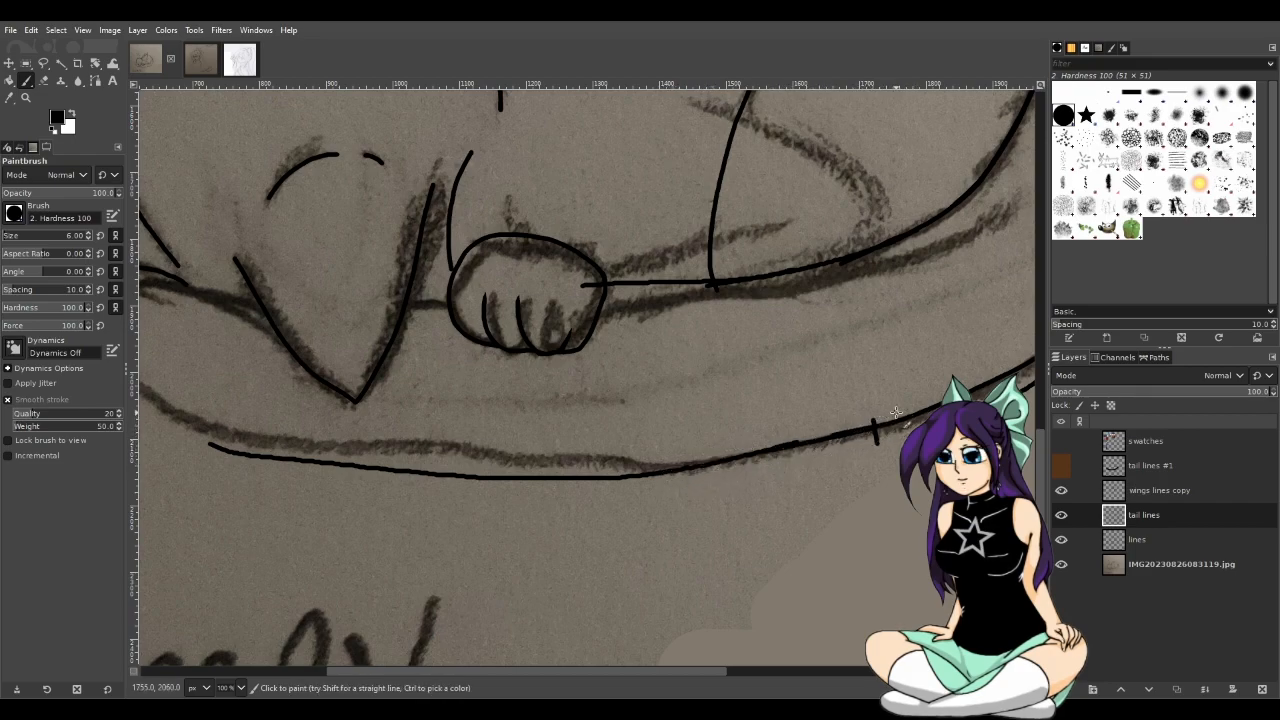
Go over the underside from the tick to the left stretch with a second stroke, comparing it by undoing and redoing
left_click_drag(877, 427, 603, 480)
key("ctrl+z")
key("ctrl+z")
key("ctrl+y")
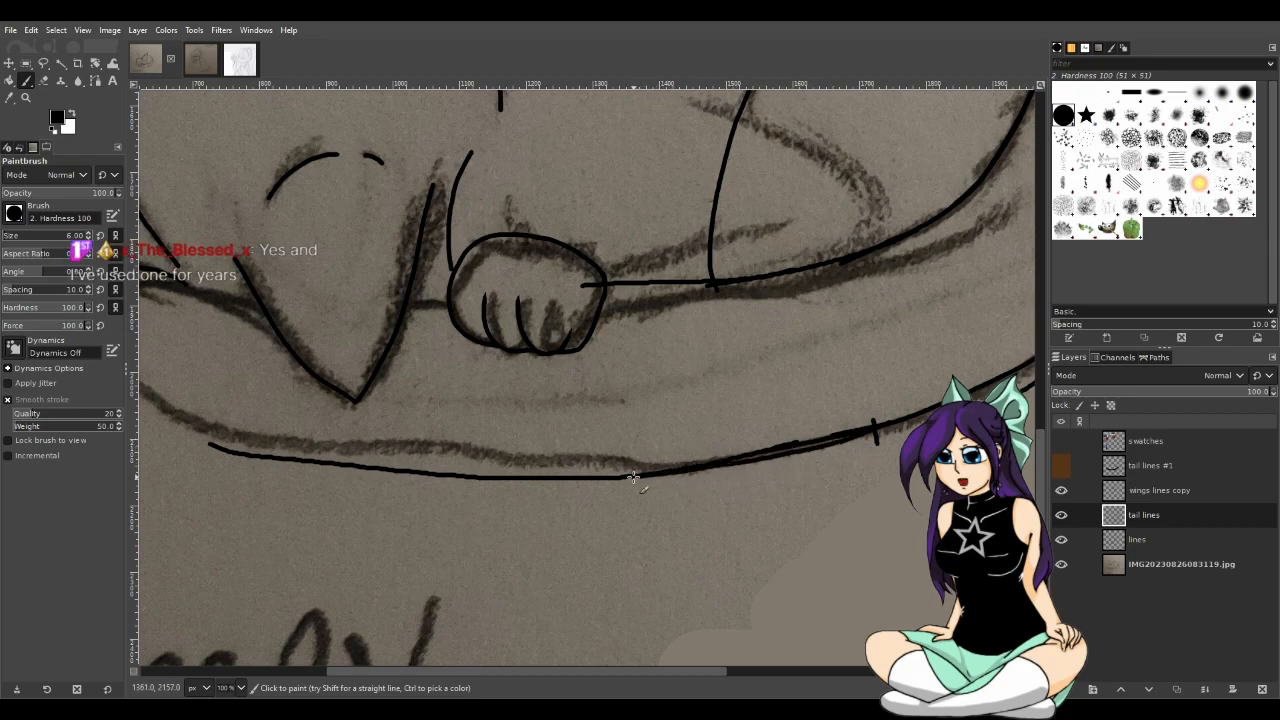
Try a stroke branching up from the underside below the snout toward the sketched tail tip
mouse_move(703, 669)
left_mouse_down()
mouse_move(628, 650)
mouse_move(658, 651)
left_mouse_up()
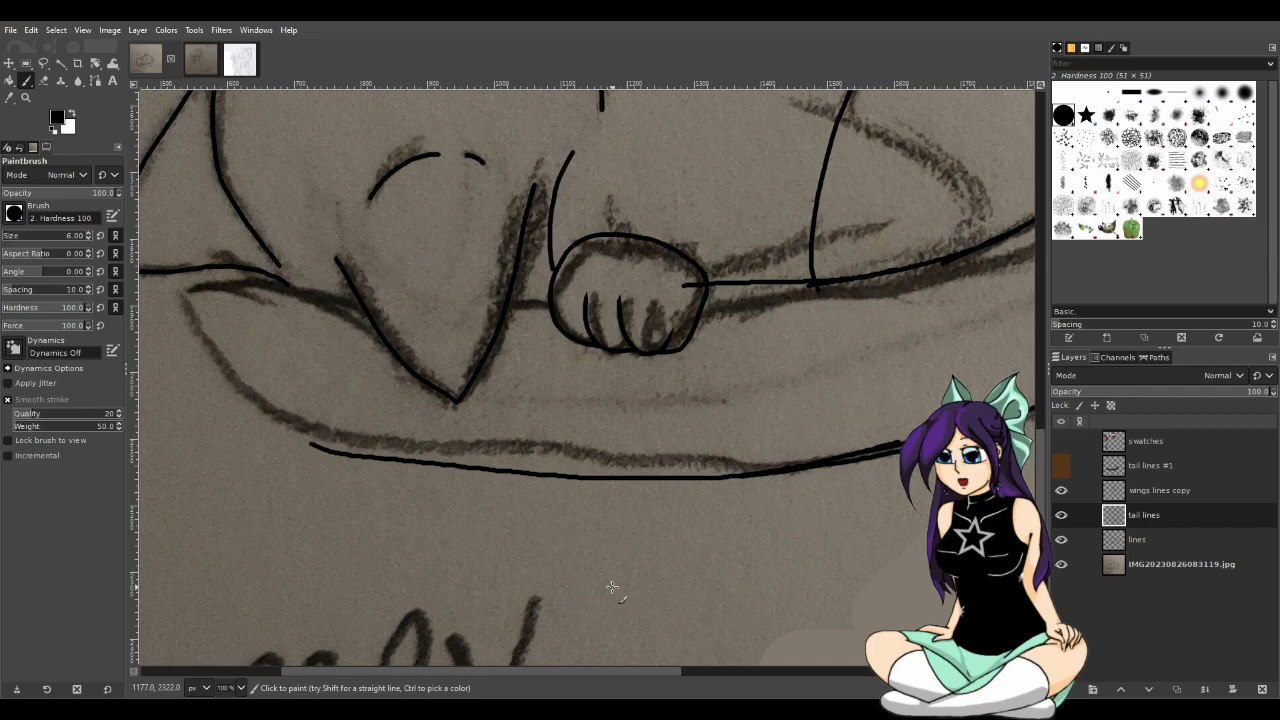
left_click_drag(617, 671, 565, 668)
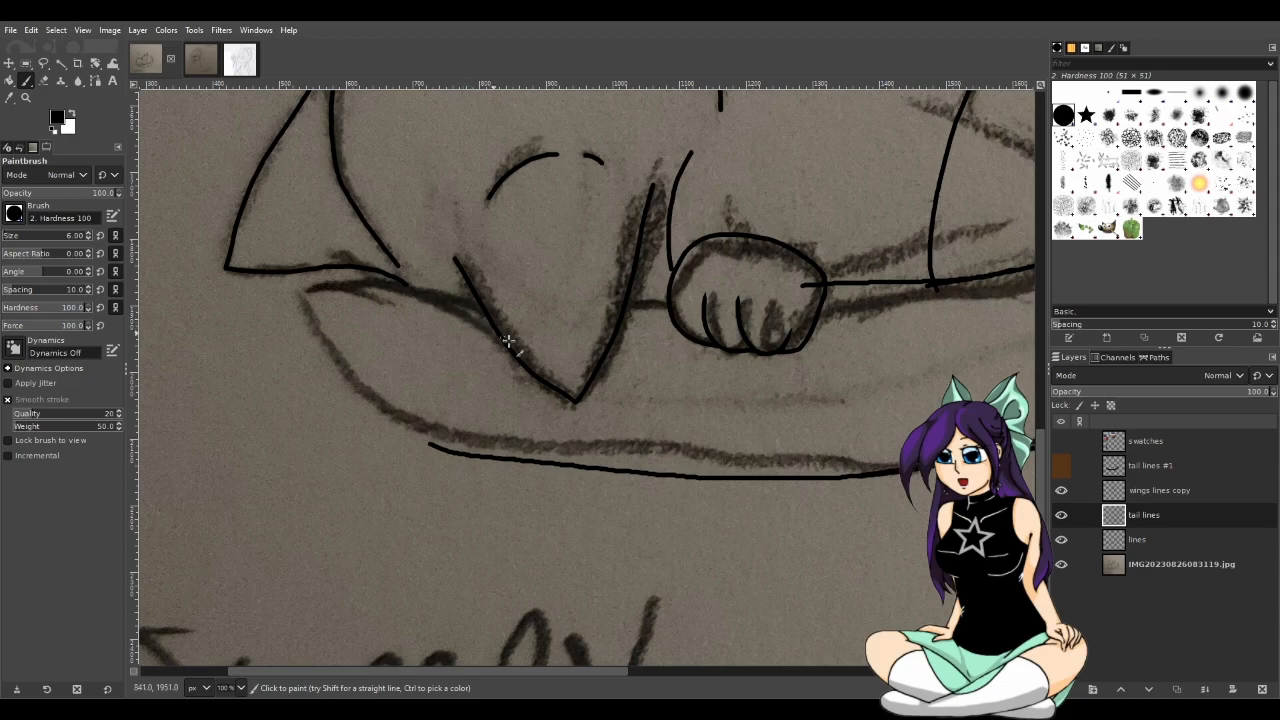
left_click_drag(672, 474, 478, 433)
key("ctrl+x")
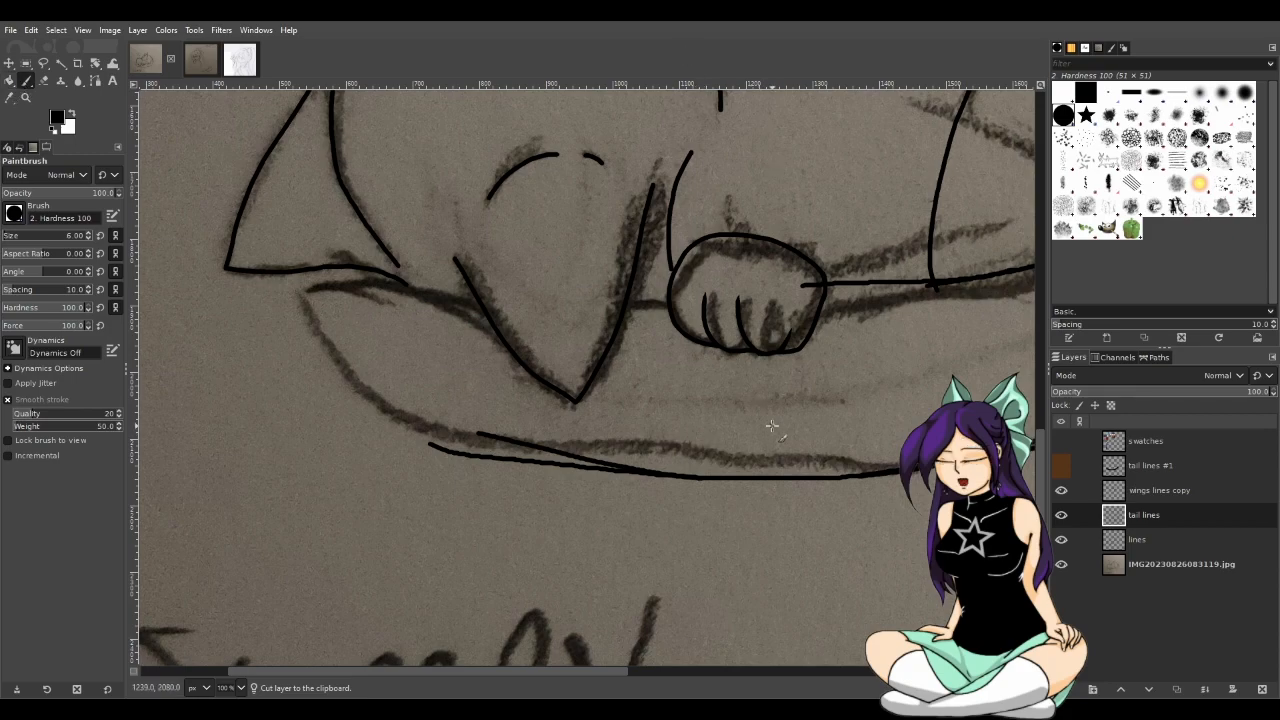
key("ctrl+z")
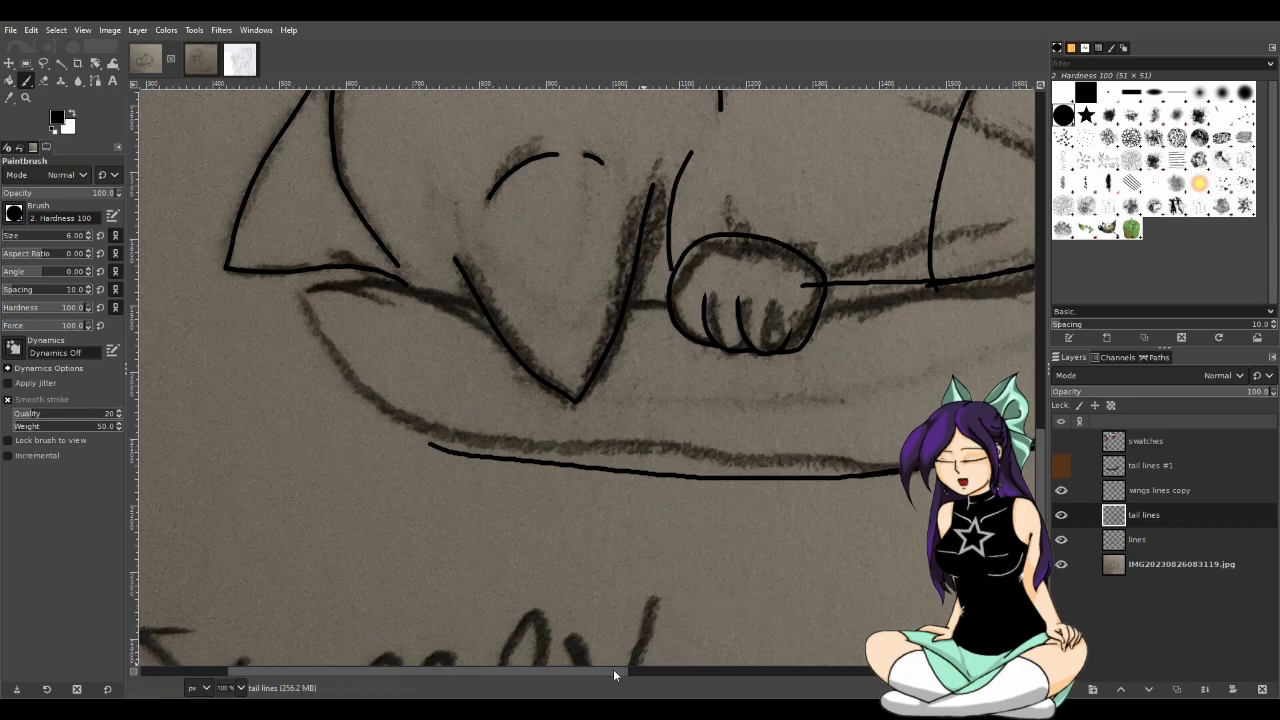
Ink a longer curve from the underside beneath the snout up toward the tail tip, just outside the sketch line
mouse_move(614, 669)
left_mouse_down()
mouse_move(738, 662)
mouse_move(593, 660)
mouse_move(606, 662)
left_mouse_up()
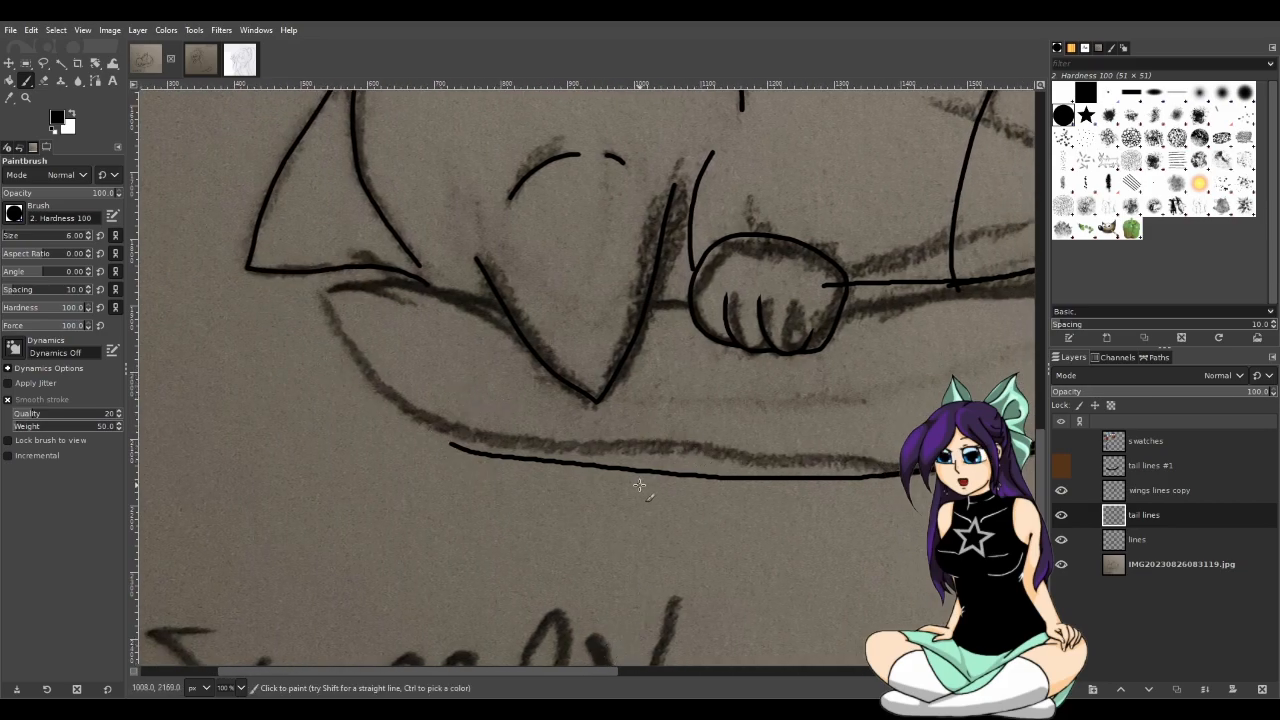
left_click_drag(1041, 479, 1041, 460)
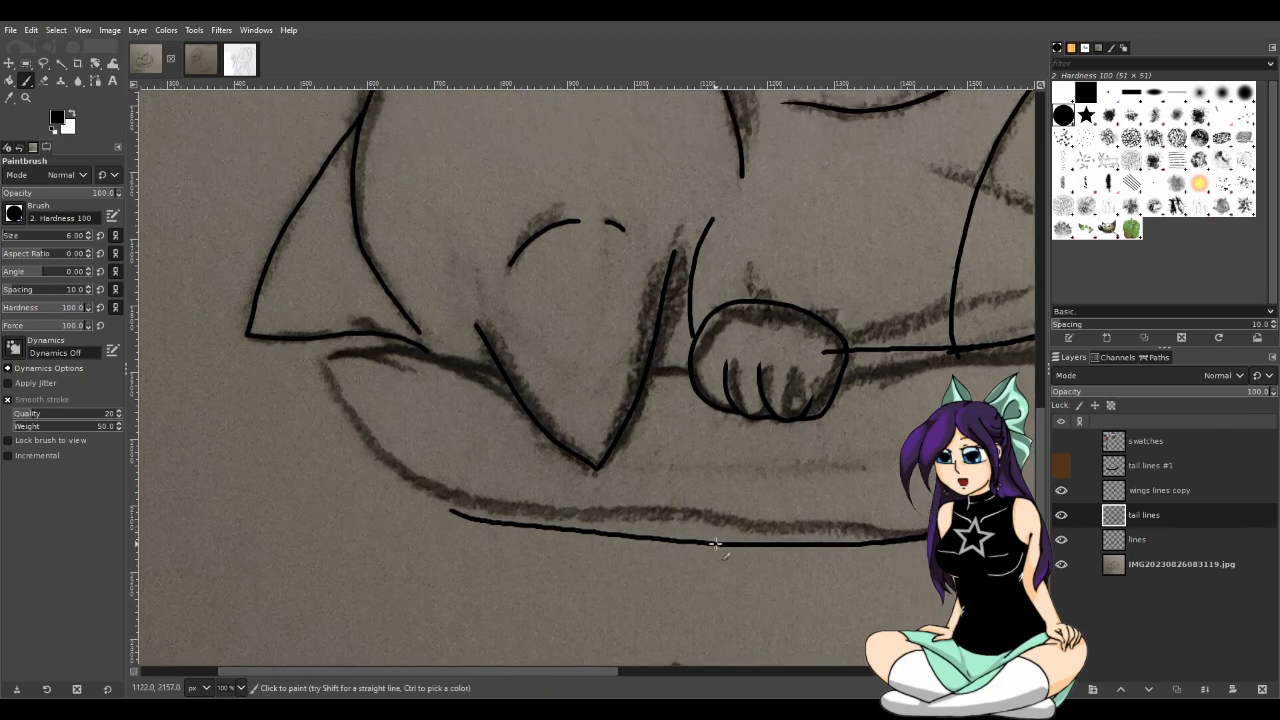
left_click_drag(718, 544, 440, 502)
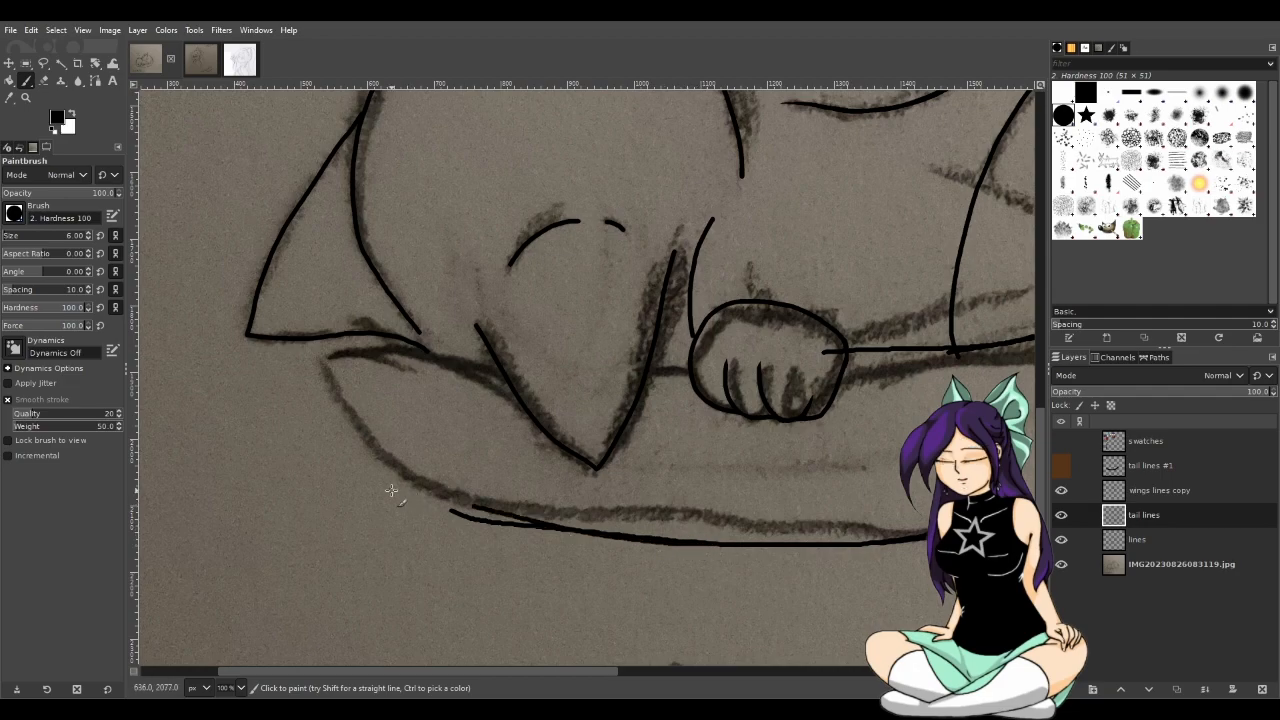
key("ctrl+z")
mouse_move(740, 545)
left_mouse_down()
mouse_move(391, 495)
mouse_move(685, 541)
left_mouse_up()
key("ctrl+z")
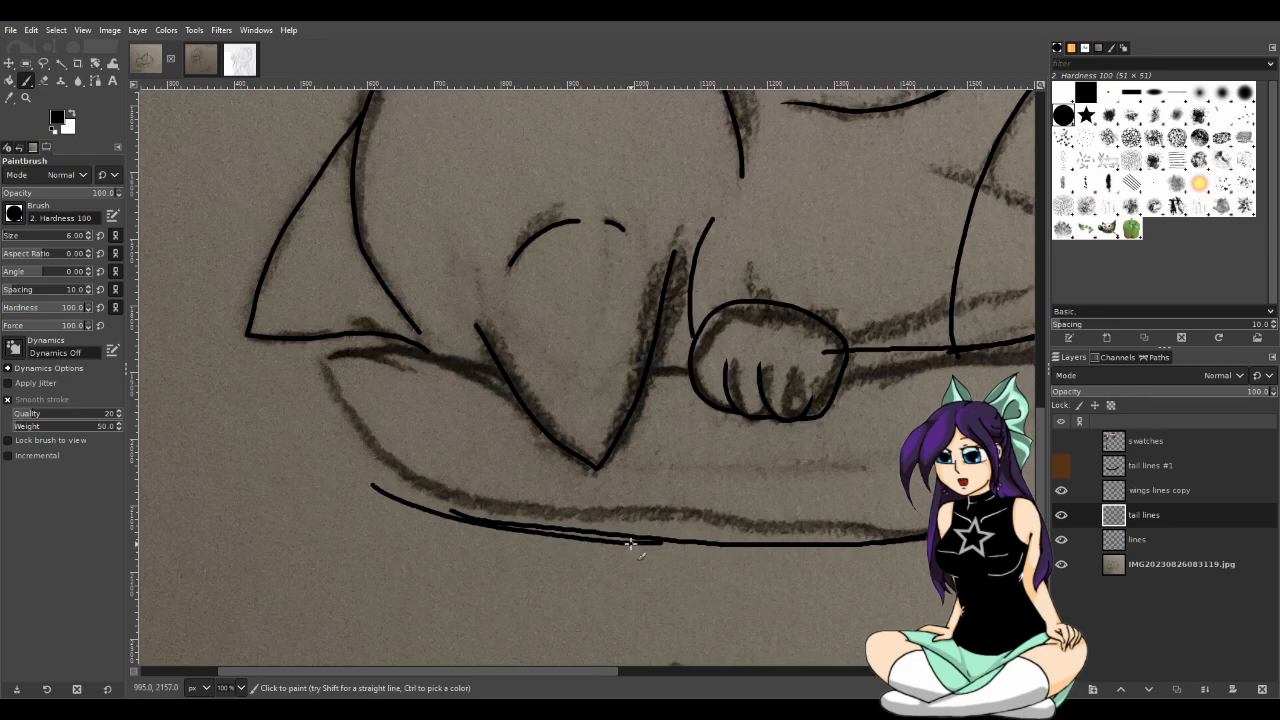
Join the new curve's right end to the existing underside line with a short, nearly horizontal stroke below the snout
mouse_move(634, 544)
left_mouse_down()
mouse_move(821, 532)
mouse_move(791, 544)
mouse_move(540, 541)
mouse_move(674, 549)
mouse_move(621, 544)
mouse_move(841, 529)
mouse_move(814, 537)
mouse_move(852, 544)
mouse_move(824, 548)
mouse_move(584, 549)
mouse_move(826, 544)
left_mouse_up()
key("ctrl+z")
key("ctrl+z")
key("ctrl+z")
key("ctrl+z")
key("ctrl+z")
left_click_drag(637, 544, 818, 543)
key("ctrl+z")
left_click_drag(632, 543, 795, 541)
scroll(738, 562, "down", 2)
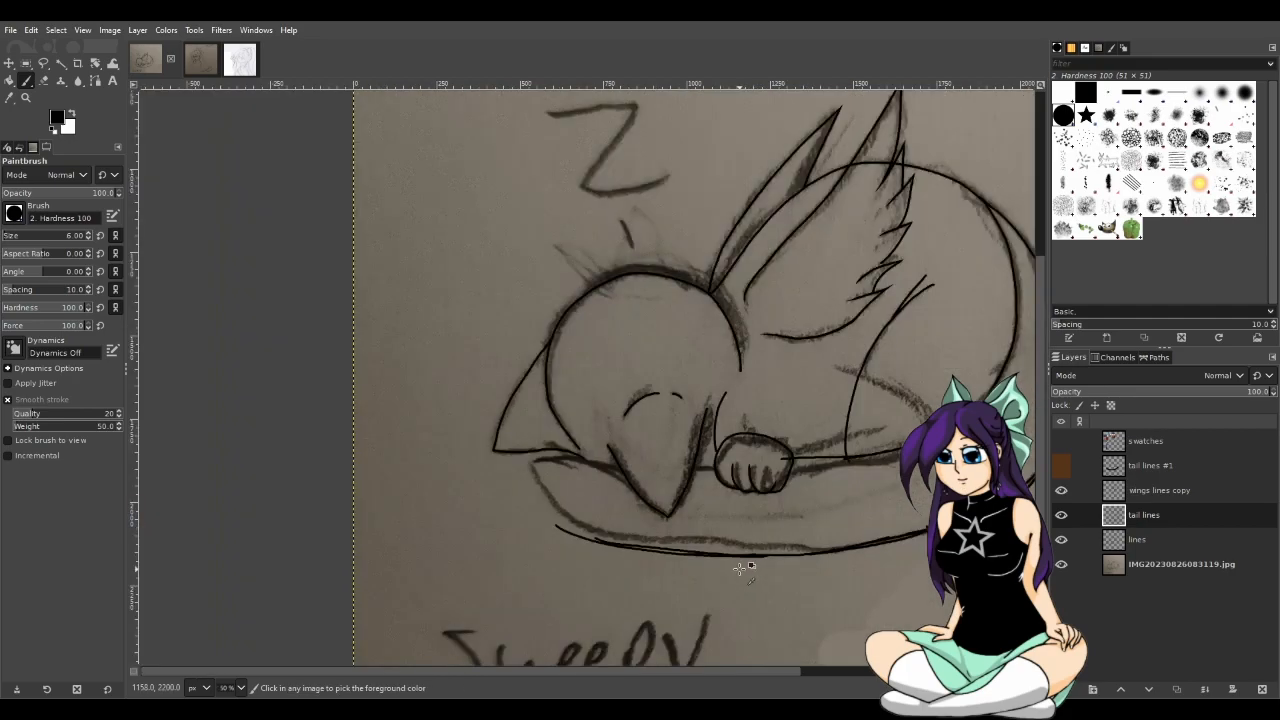
scroll(738, 567, "up", 3)
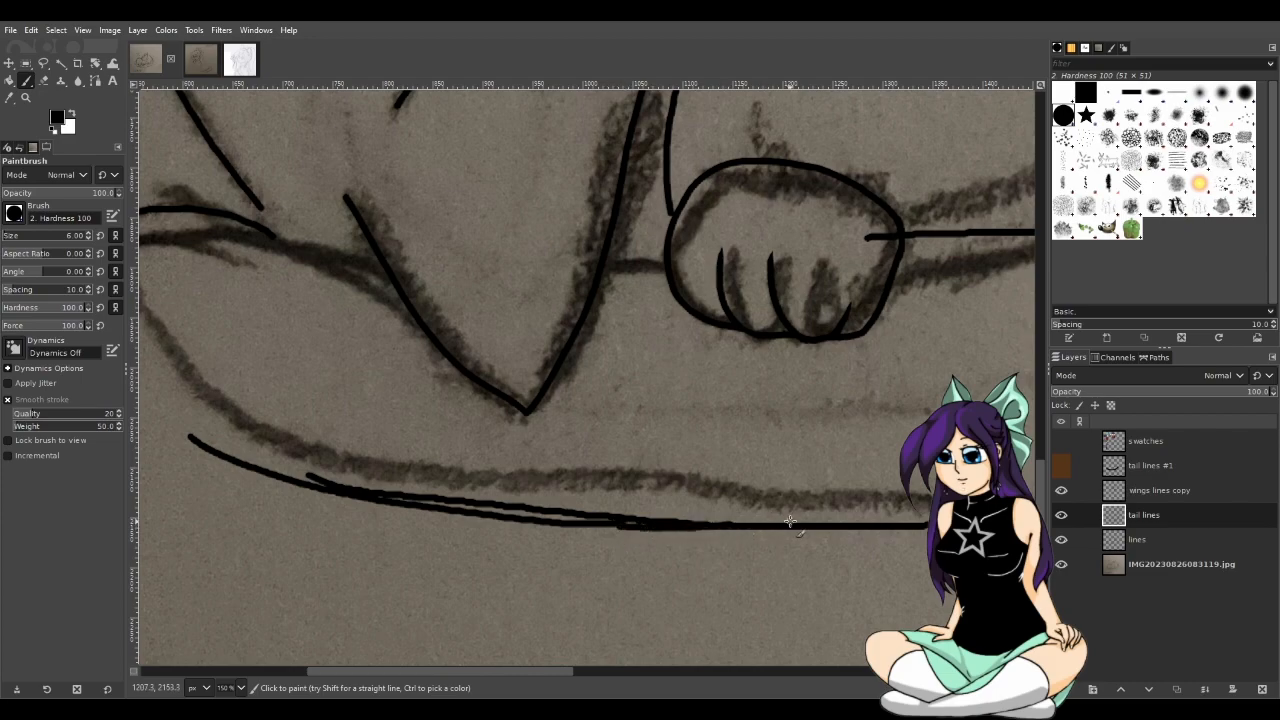
key("ctrl+z")
left_click_drag(588, 524, 760, 525)
scroll(837, 521, "down", 3)
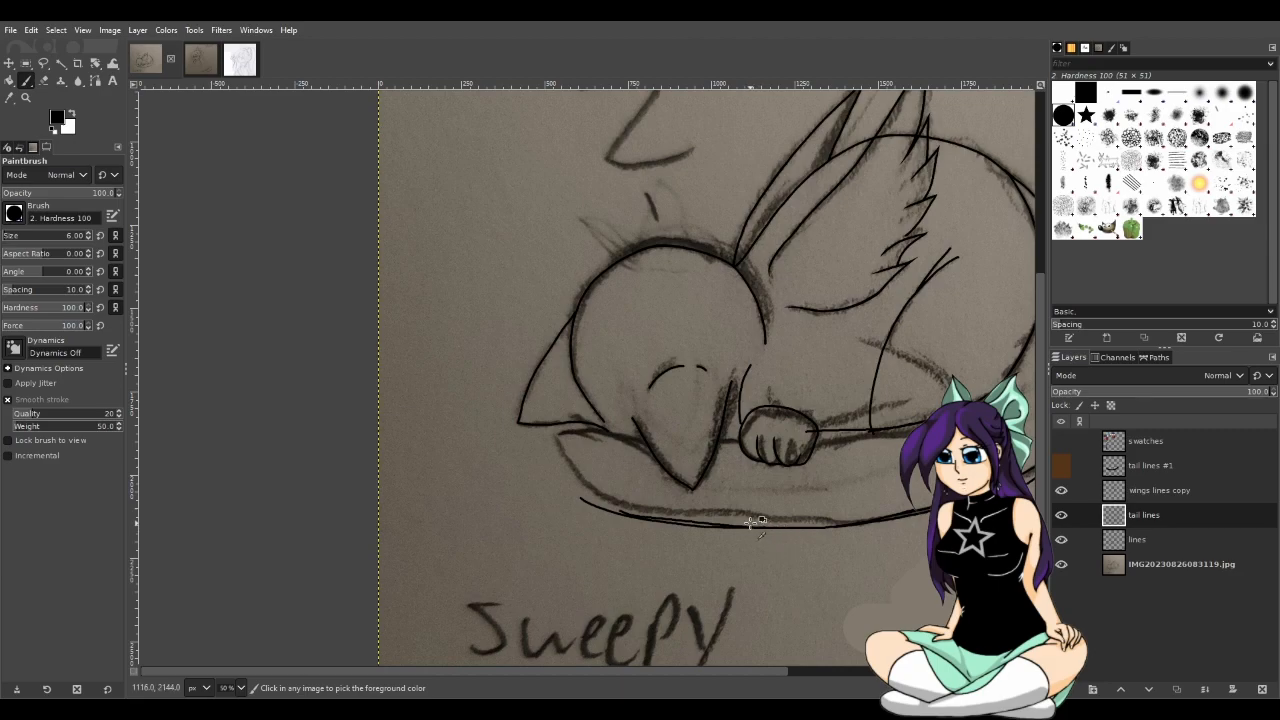
scroll(745, 524, "up", 1)
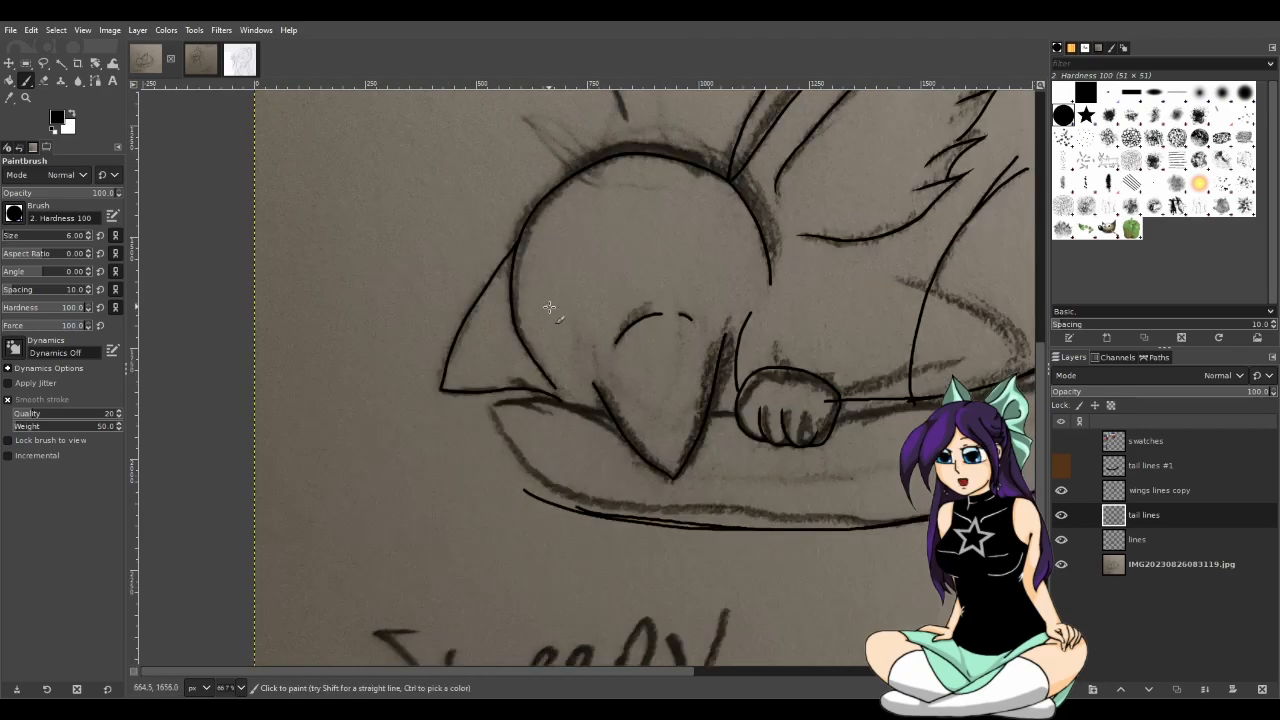
scroll(633, 442, "up", 2)
scroll(633, 442, "down", 2)
scroll(645, 445, "up", 1)
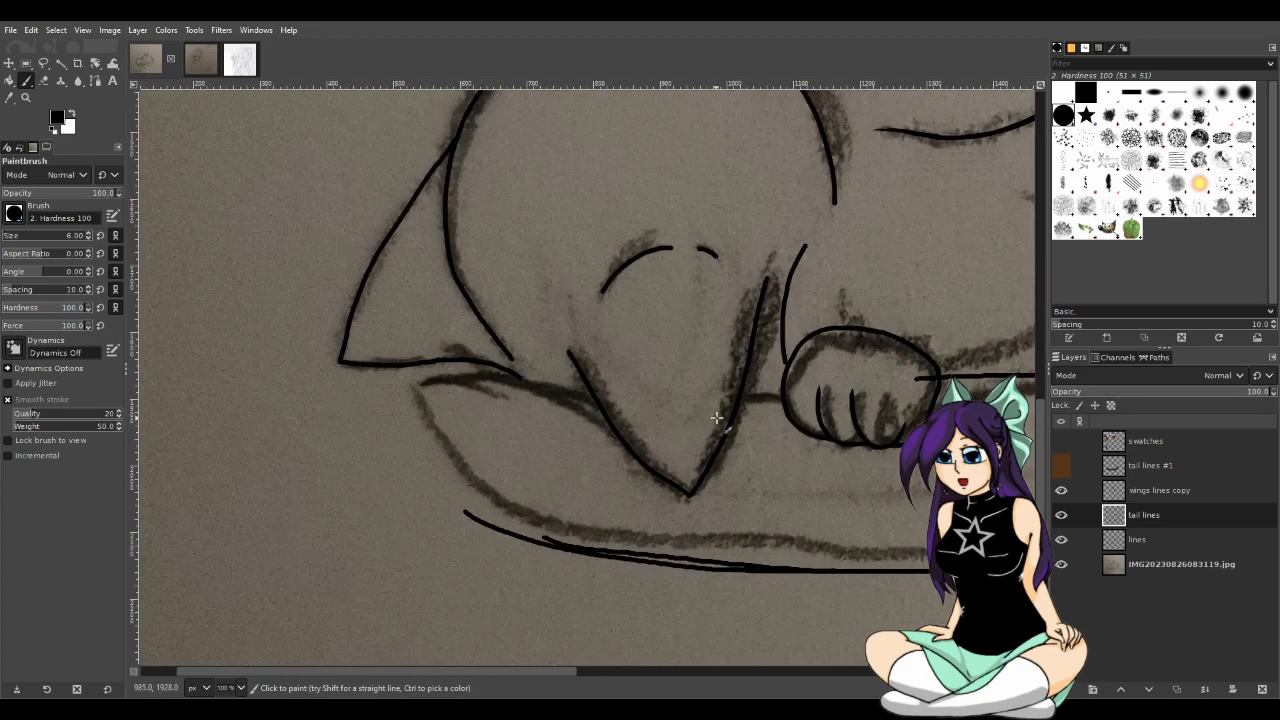
Show the tail lines #1 layer at 32.1 opacity as a faint guide and make the tail lines layer active for drawing
left_click(1061, 467)
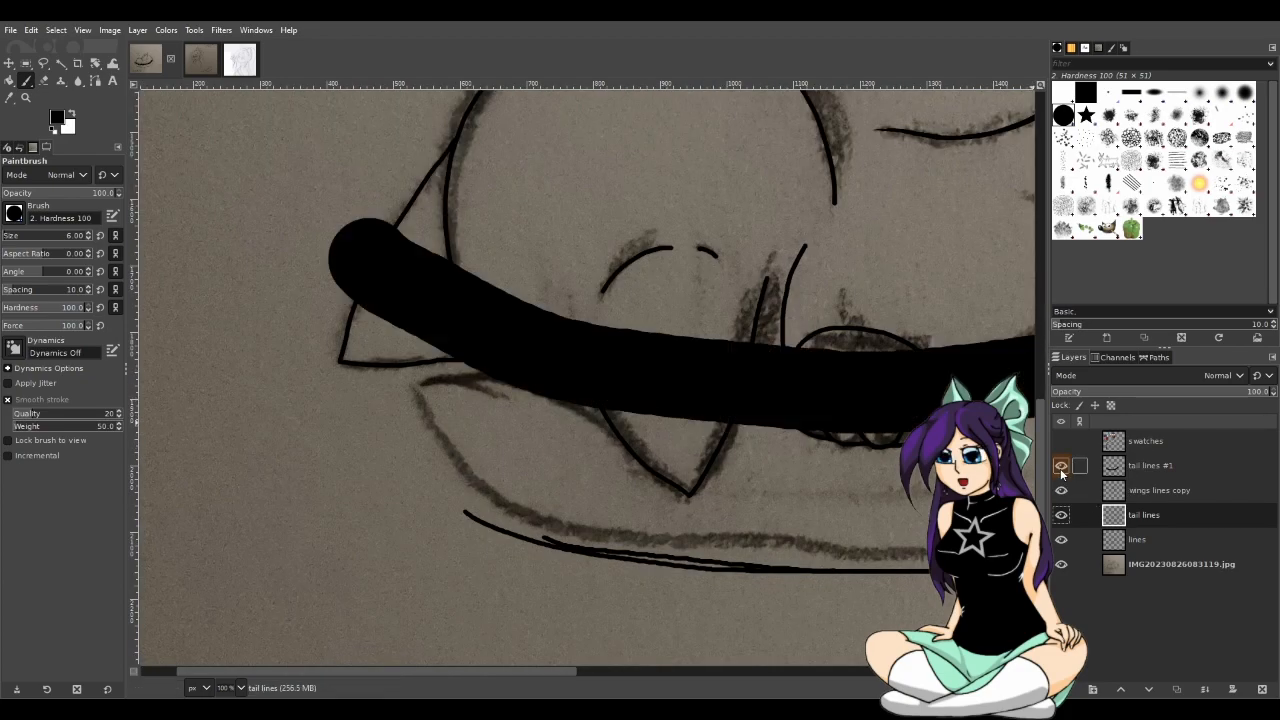
left_click(1170, 466)
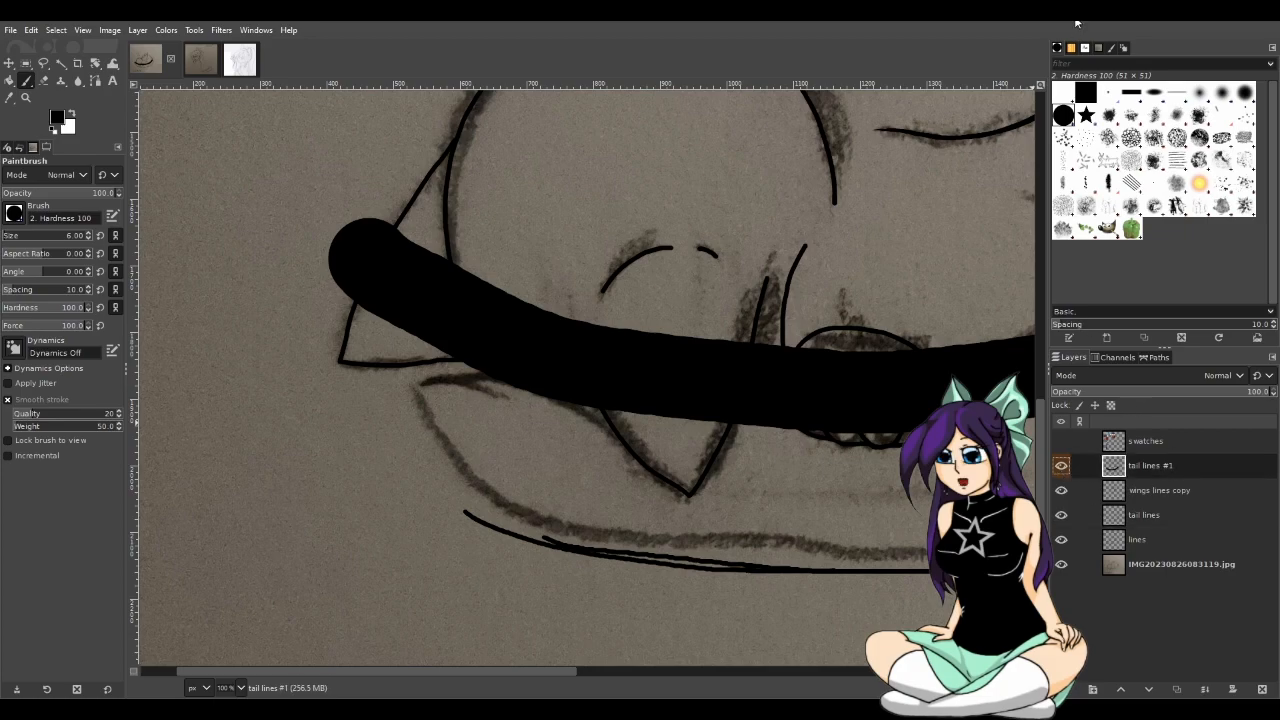
left_click(1122, 391)
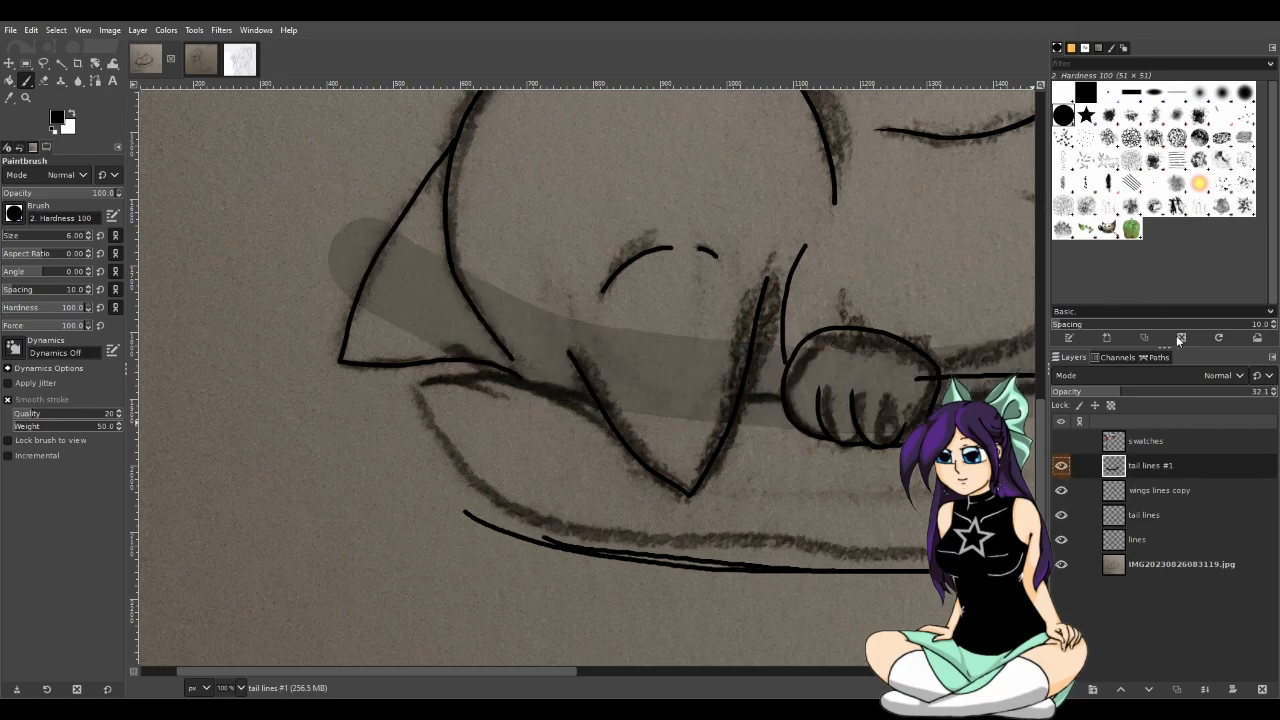
left_click(1148, 516)
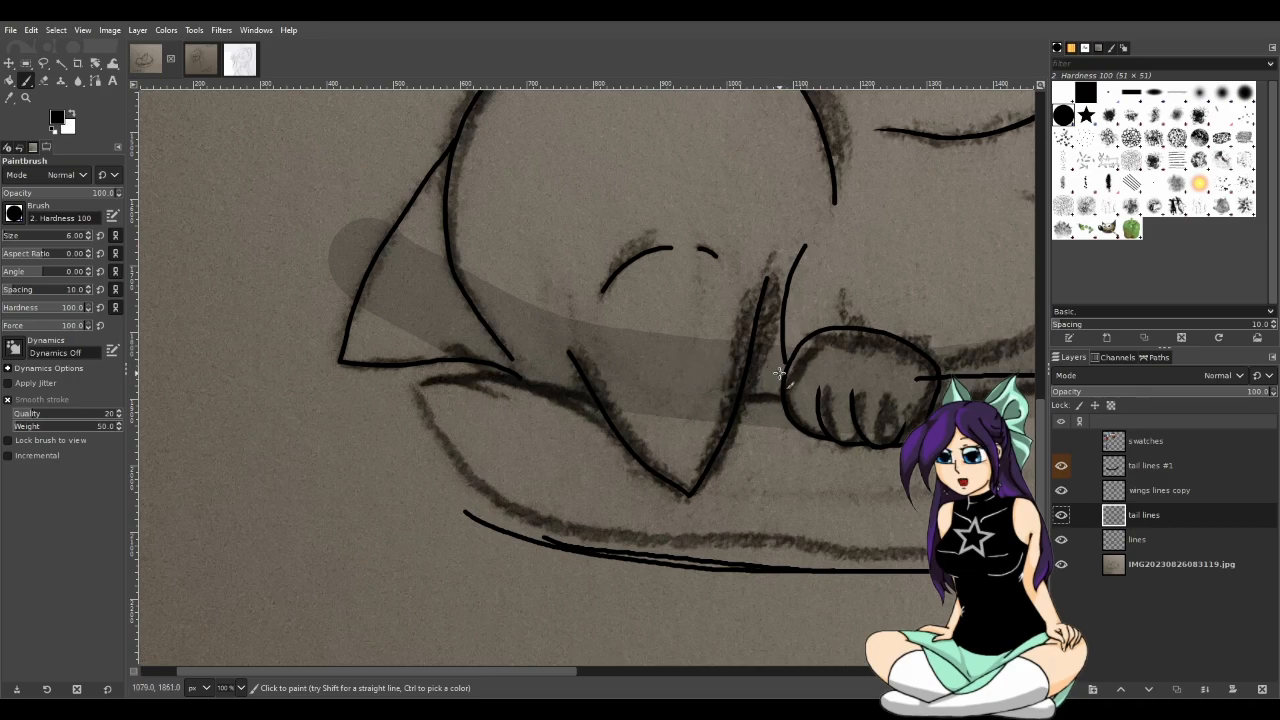
Try inking a shallow tail curve between the paw's outer edge and the area beside the V-shaped outline, along the faint guide
left_click_drag(786, 374, 562, 328)
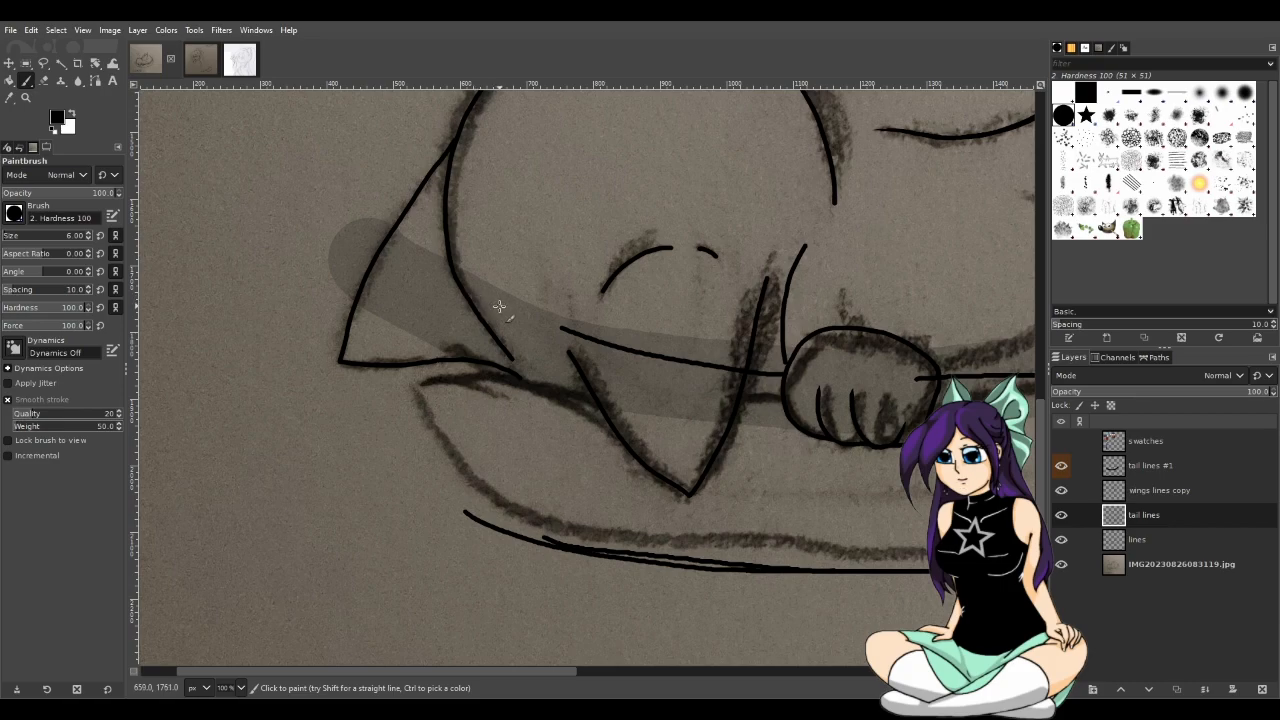
key("ctrl+z")
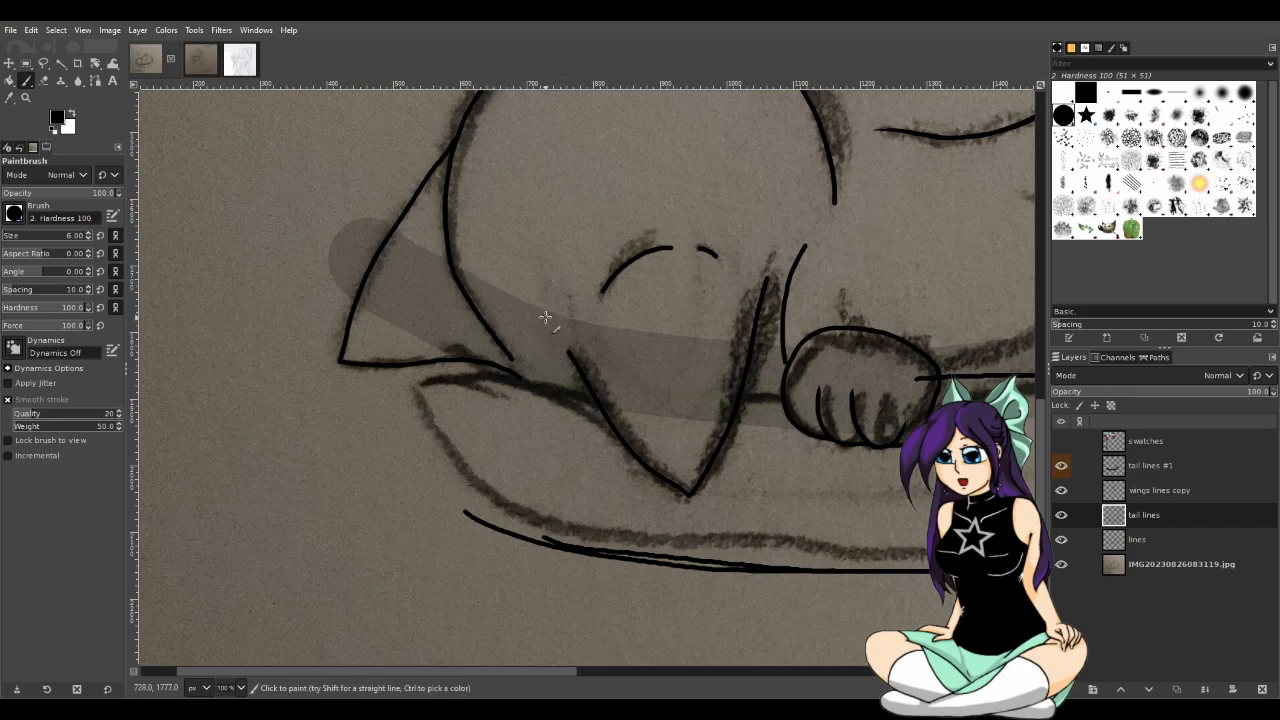
mouse_move(533, 320)
left_mouse_down()
mouse_move(610, 357)
mouse_move(767, 372)
left_mouse_up()
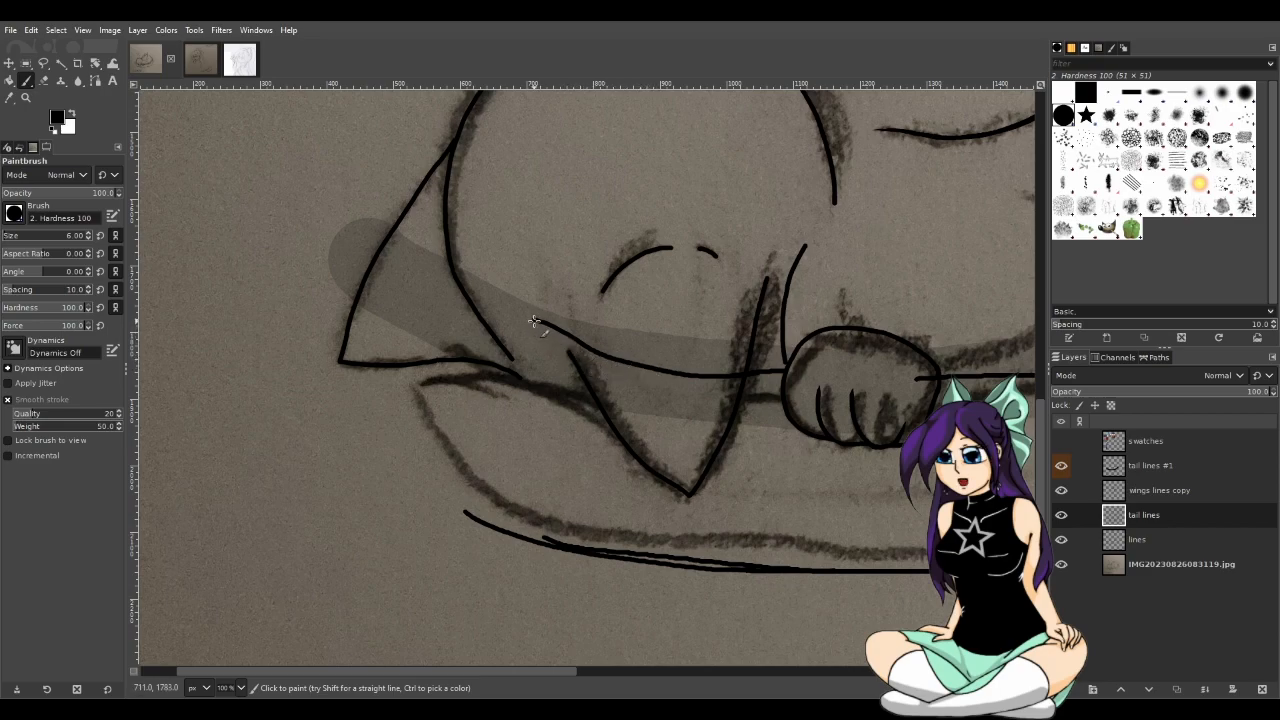
left_click_drag(531, 320, 629, 408)
key("ctrl+z")
key("ctrl+z")
mouse_move(545, 318)
left_mouse_down()
mouse_move(598, 352)
mouse_move(768, 381)
left_mouse_up()
key("ctrl+z")
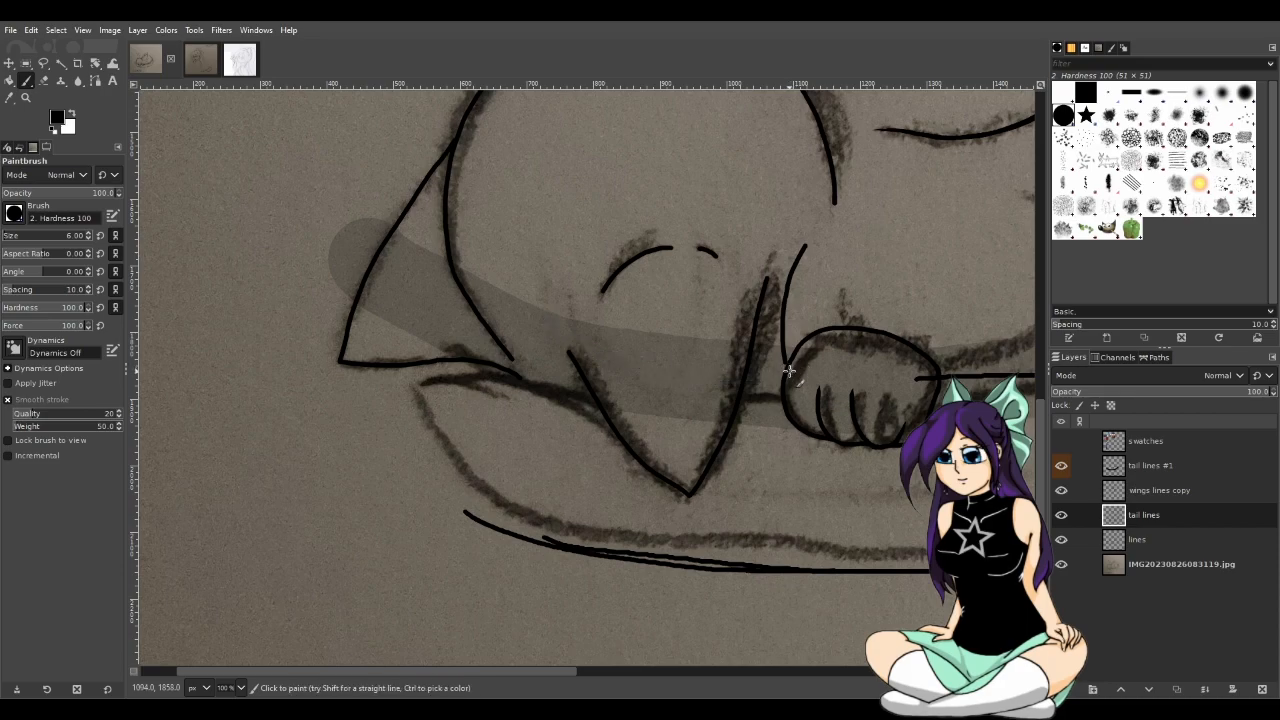
Try several deeper versions of the tail curve, starting at the paw and sweeping across the V-shaped outline
mouse_move(786, 367)
left_mouse_down()
mouse_move(706, 390)
mouse_move(552, 298)
left_mouse_up()
key("ctrl+z")
left_click_drag(788, 369, 548, 345)
key("ctrl+z")
mouse_move(783, 372)
left_mouse_down()
mouse_move(580, 371)
mouse_move(556, 350)
left_mouse_up()
key("ctrl+z")
left_click_drag(786, 370, 544, 343)
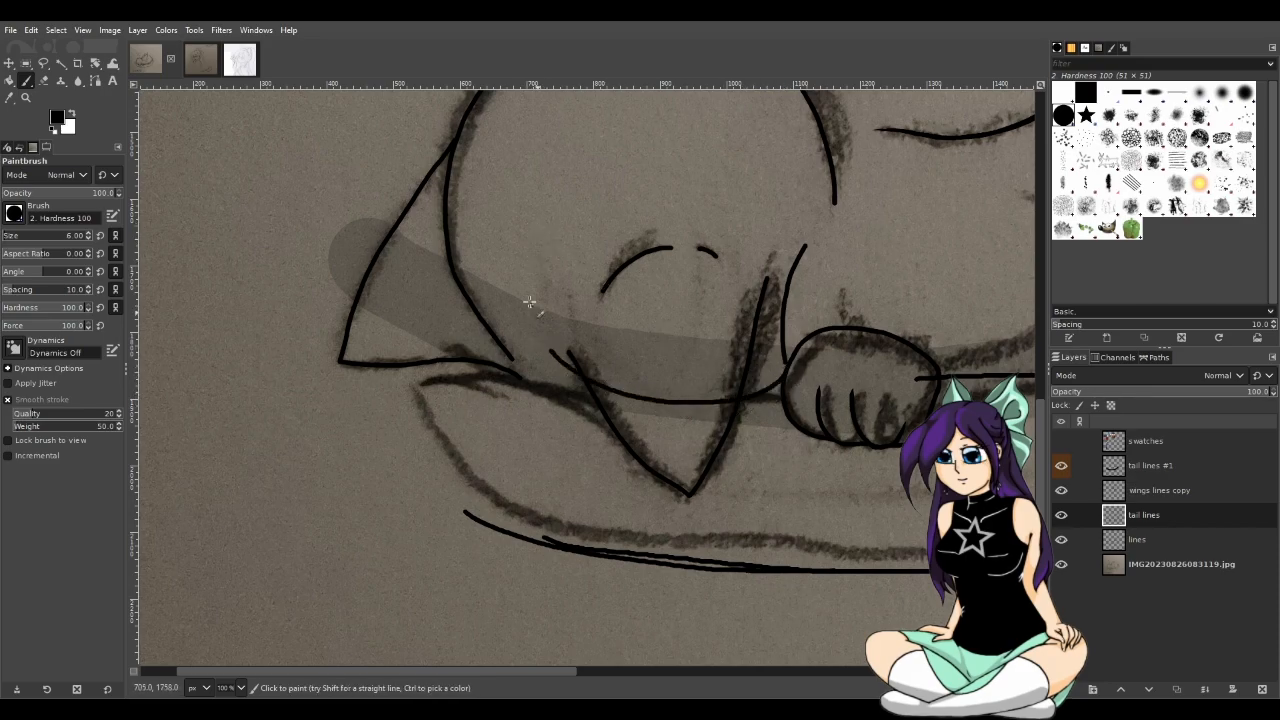
key("ctrl+z")
mouse_move(785, 368)
left_mouse_down()
mouse_move(588, 304)
mouse_move(564, 254)
mouse_move(572, 323)
mouse_move(732, 384)
mouse_move(784, 370)
left_mouse_up()
key("ctrl+z")
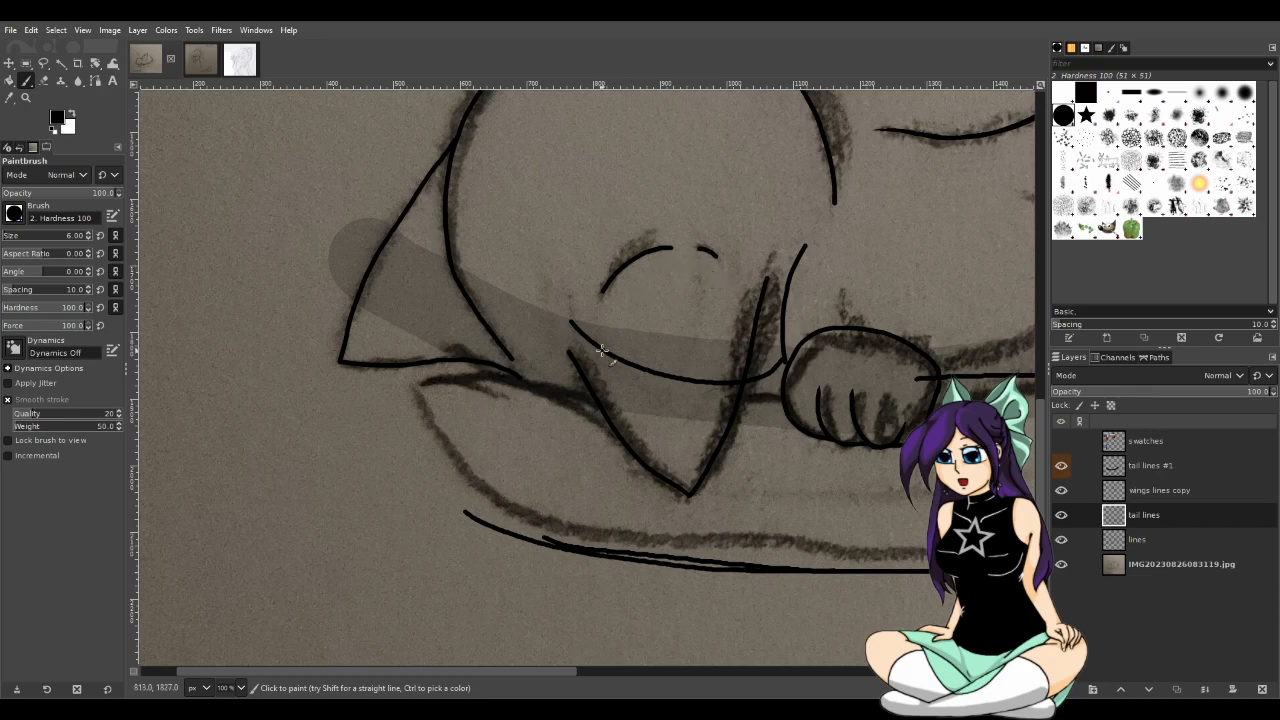
key("ctrl+z")
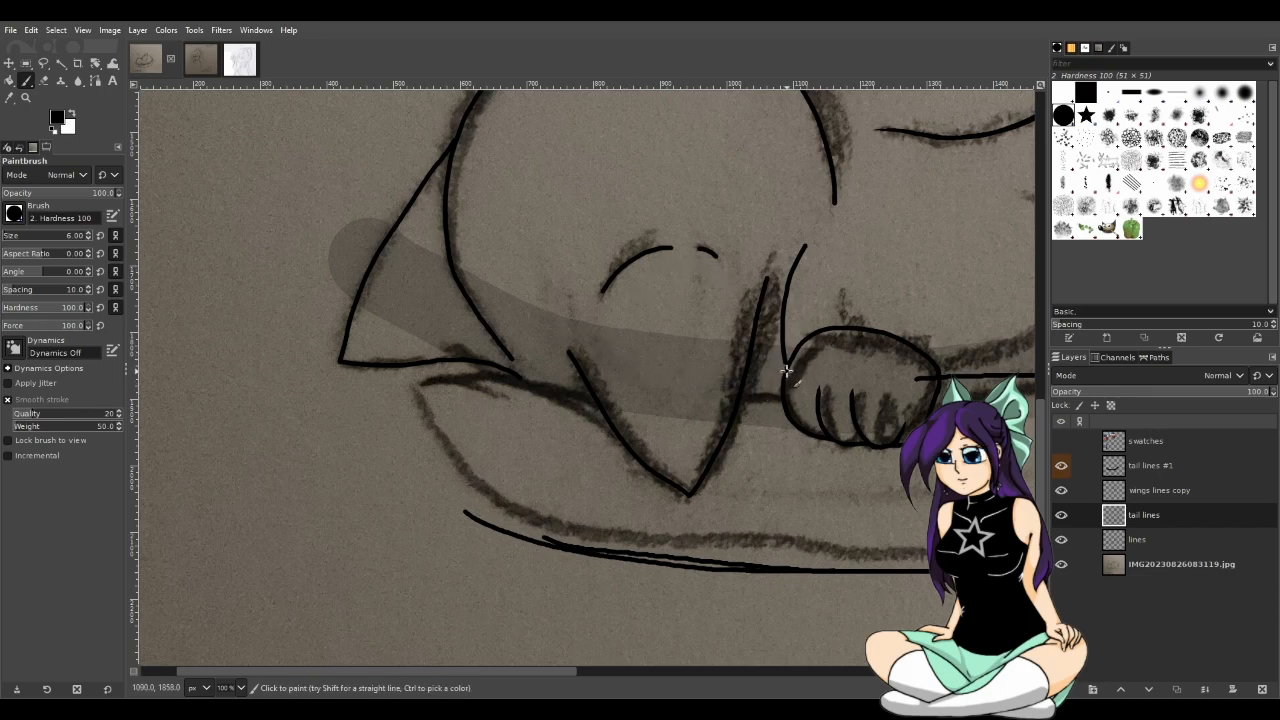
Ink the tail curve from the paw, dipping across the V-shaped outline and rising just past its upper-left end
mouse_move(766, 372)
left_mouse_down()
mouse_move(502, 284)
mouse_move(571, 336)
mouse_move(784, 374)
left_mouse_up()
key("ctrl+z")
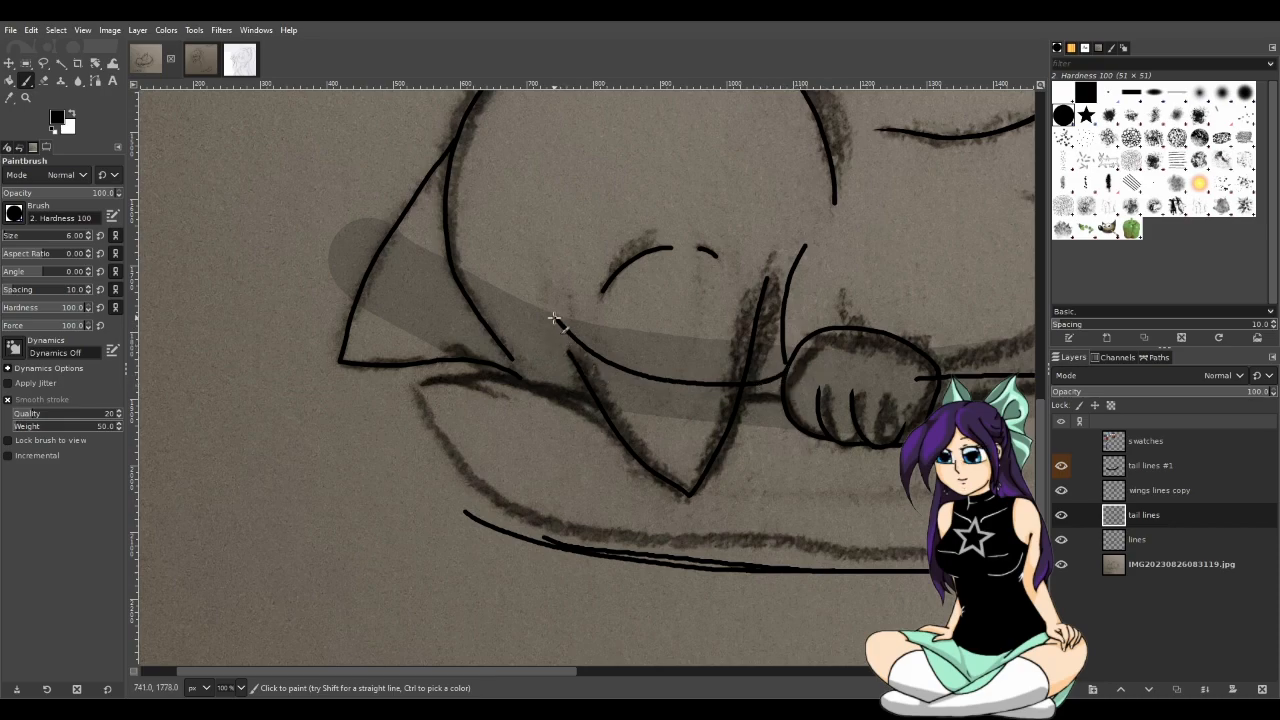
left_click_drag(554, 318, 605, 421)
mouse_move(553, 318)
left_mouse_down()
mouse_move(585, 362)
mouse_move(558, 318)
mouse_move(593, 349)
mouse_move(665, 374)
left_mouse_up()
key("ctrl+z")
Try forming a pointed tail tip at the curve's far end, with a second stroke returning down to the V-shaped outline
scroll(610, 383, "up", 1)
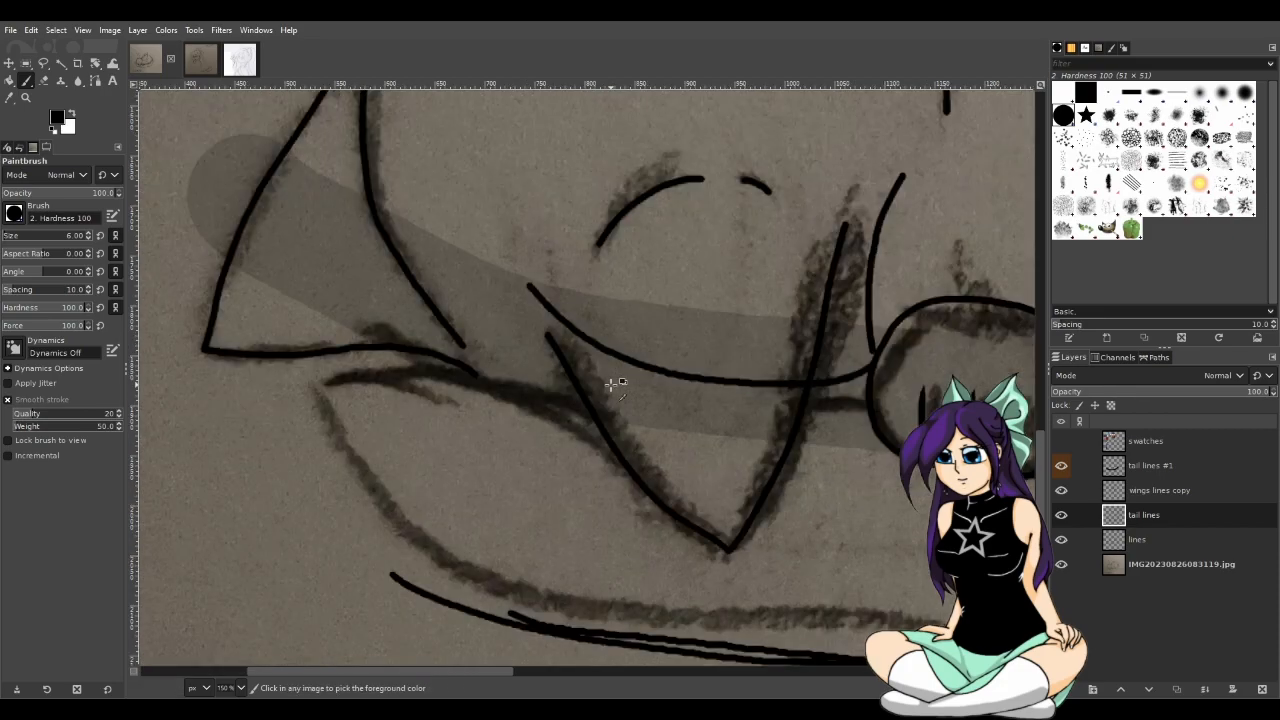
scroll(610, 383, "up", 1)
mouse_move(640, 348)
left_mouse_down()
mouse_move(596, 322)
mouse_move(509, 217)
mouse_move(578, 290)
mouse_move(518, 222)
mouse_move(560, 357)
left_mouse_up()
key("ctrl+z")
mouse_move(517, 226)
left_mouse_down()
mouse_move(561, 387)
mouse_move(555, 412)
mouse_move(573, 359)
mouse_move(505, 217)
mouse_move(518, 222)
mouse_move(572, 393)
left_mouse_up()
key("ctrl+z")
key("ctrl+z")
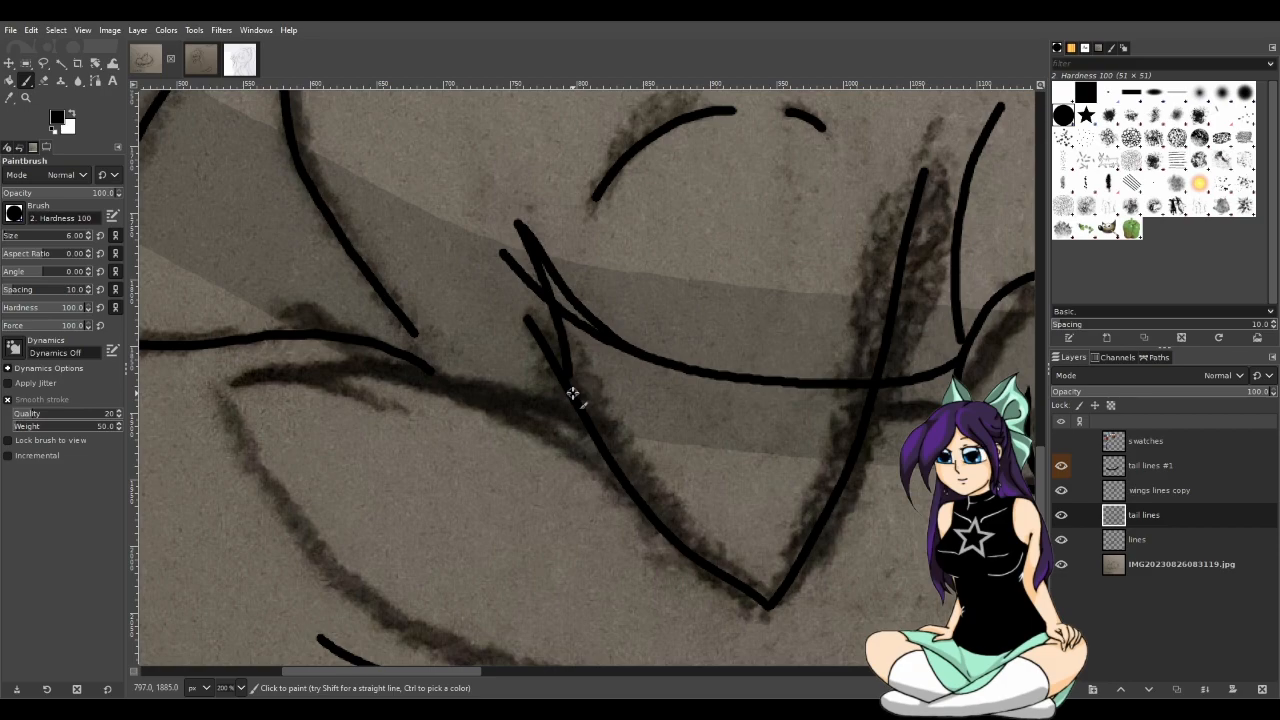
Fuzzy-select the connected tail strokes, drop the selection, and remove the trial tip strokes above the V-shaped outline
left_click(57, 63)
left_click(531, 257)
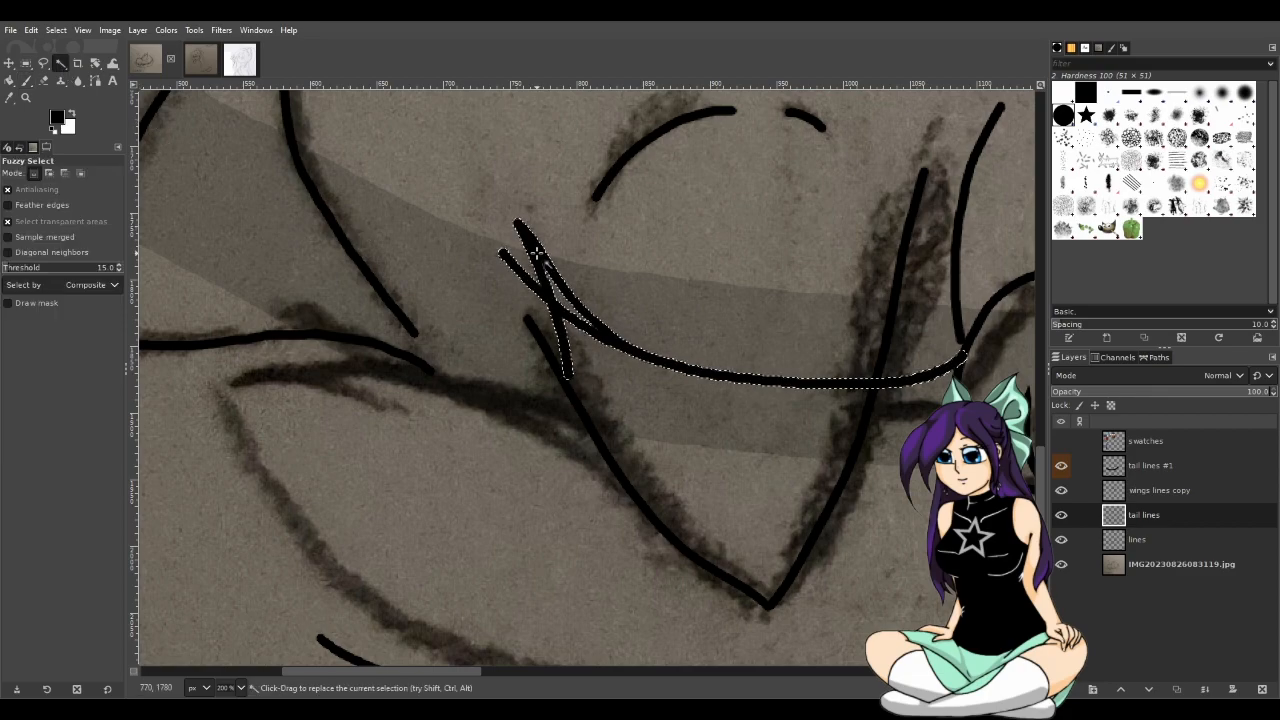
scroll(446, 340, "down", 6)
key("ctrl+shift+a")
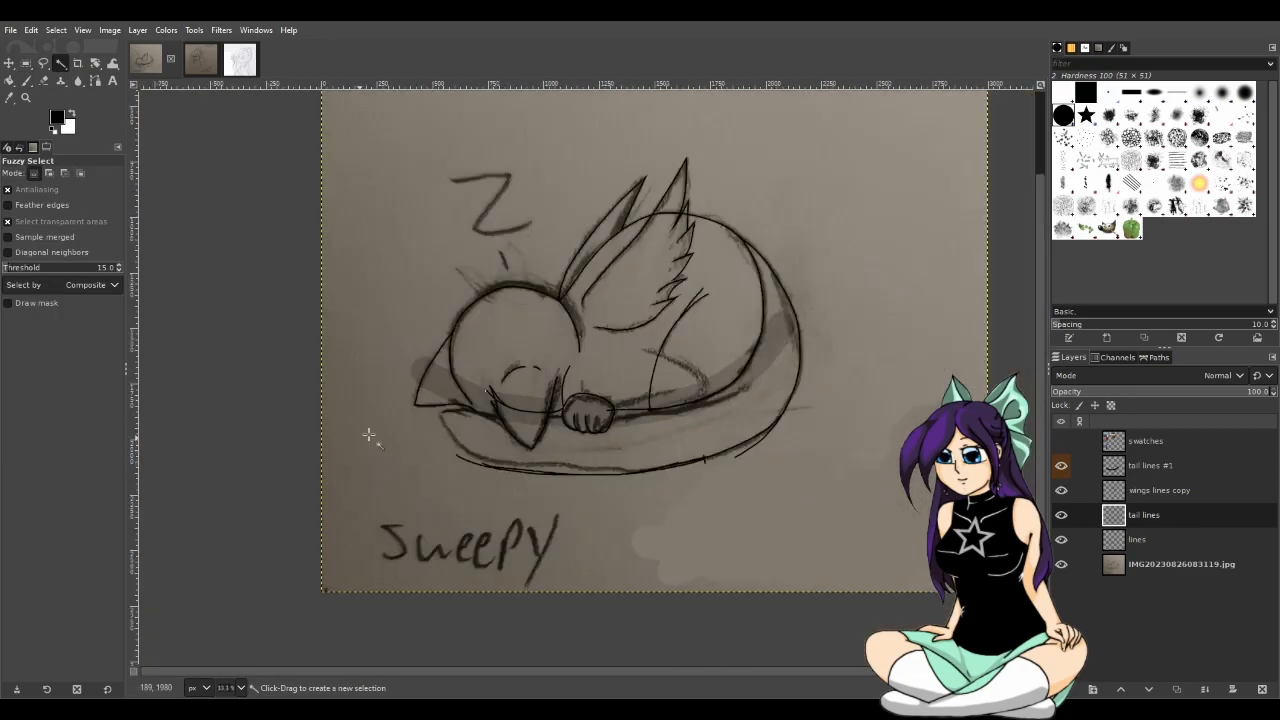
scroll(510, 392, "up", 5)
scroll(318, 390, "up", 2)
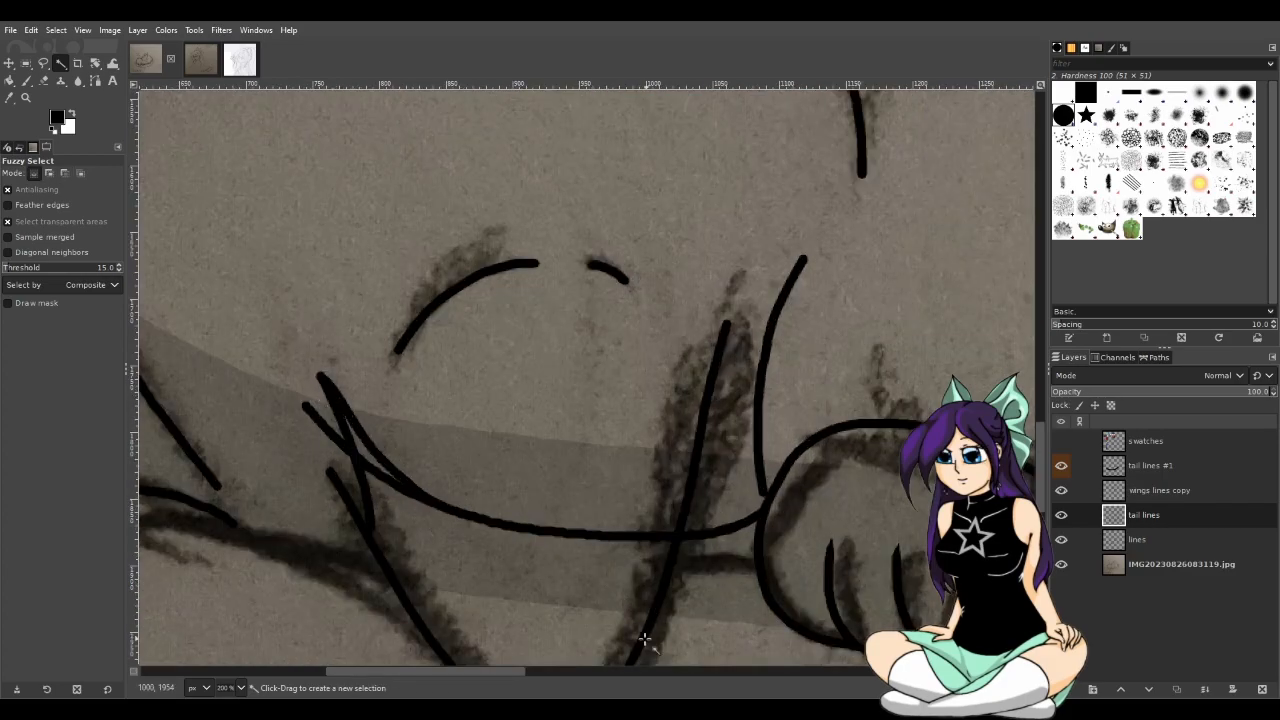
mouse_move(517, 672)
left_mouse_down()
mouse_move(482, 670)
mouse_move(494, 671)
left_mouse_up()
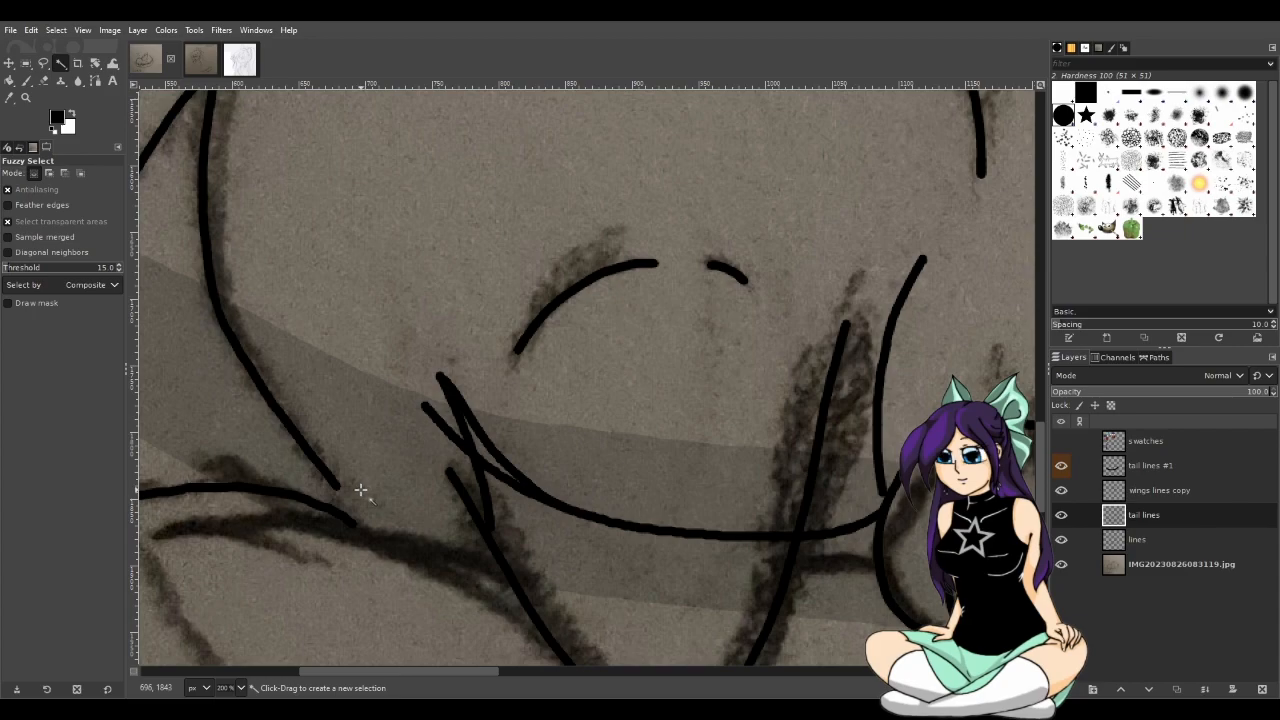
left_click(376, 369)
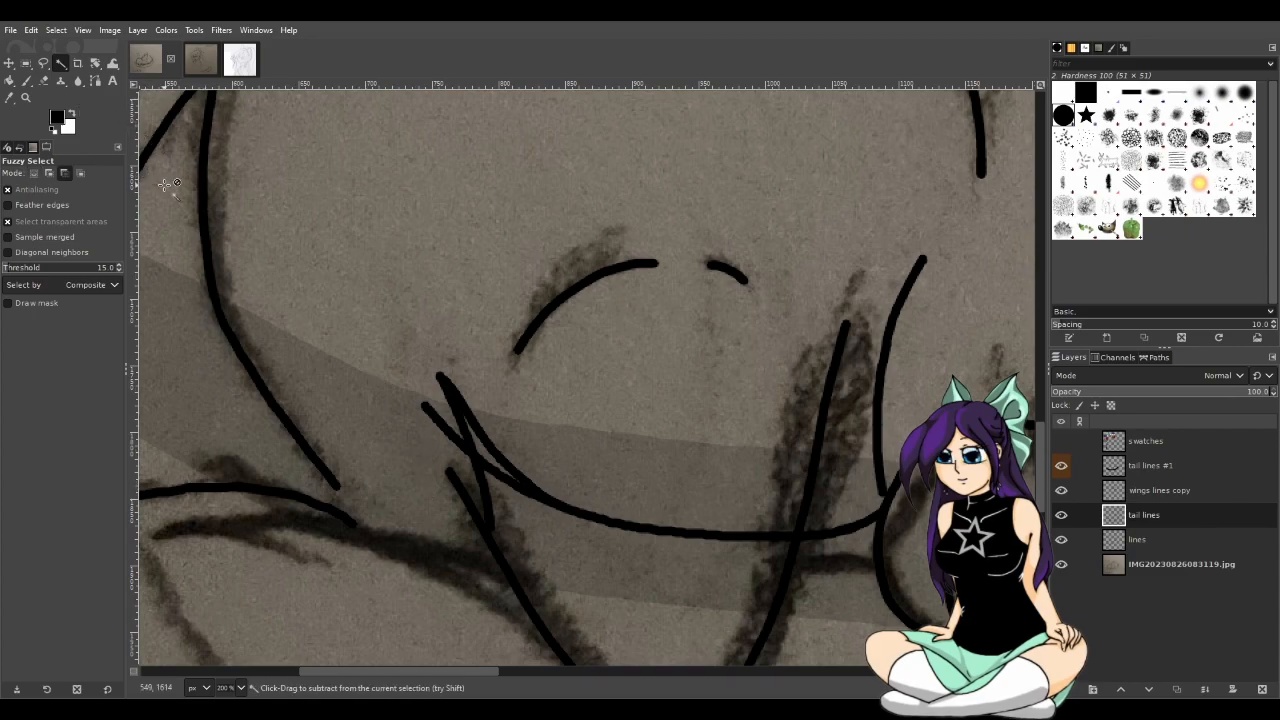
key("shift+ctrl+a")
key("Delete")
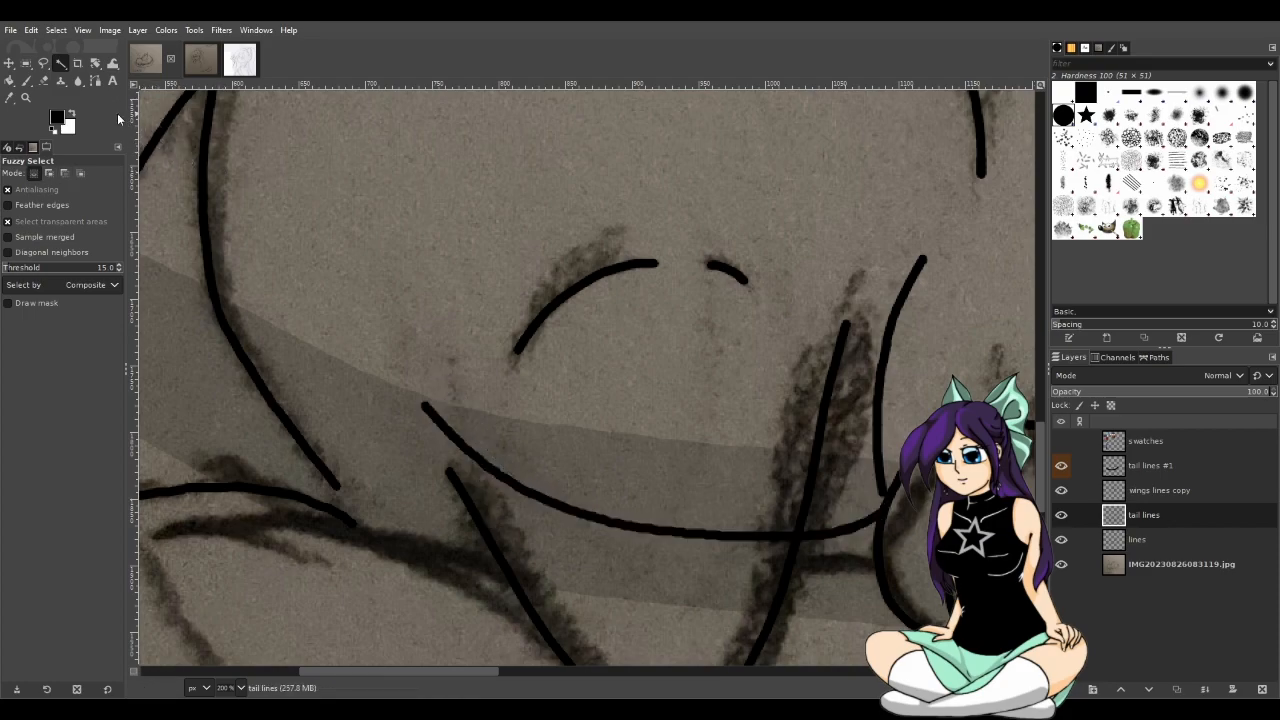
Try a taller pointed tail tip above the curve's end, with a return stroke meeting the V-shaped outline
left_click(26, 80)
key("ctrl+z")
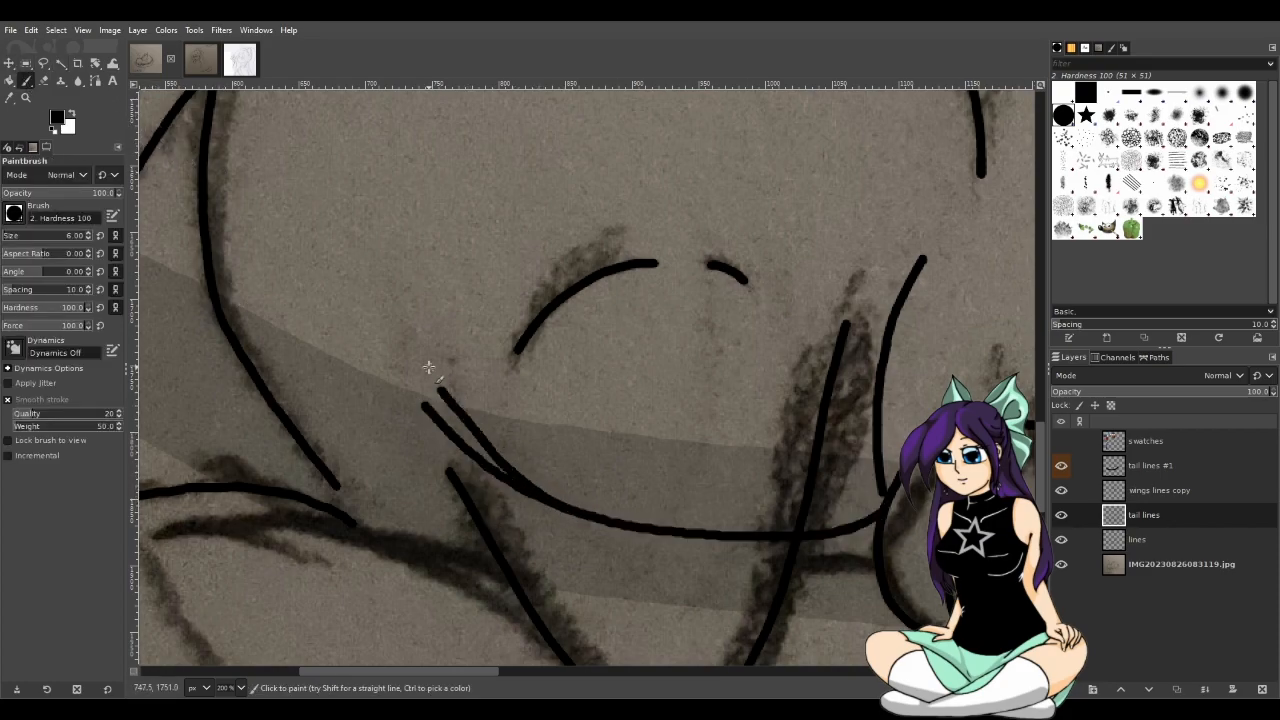
key("ctrl+y")
key("ctrl+z")
key("ctrl+y")
key("ctrl+z")
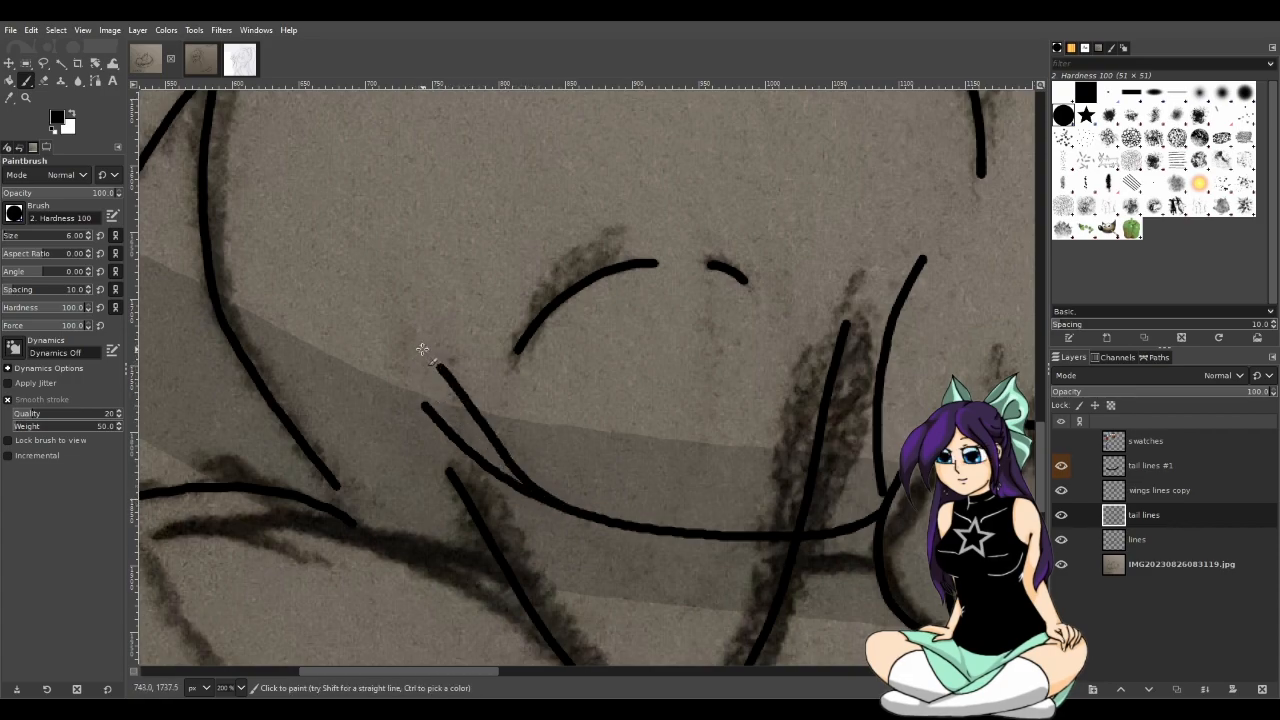
mouse_move(443, 373)
left_mouse_down()
mouse_move(416, 349)
mouse_move(460, 460)
left_mouse_up()
key("ctrl+z")
key("ctrl+z")
left_click_drag(418, 348, 484, 555)
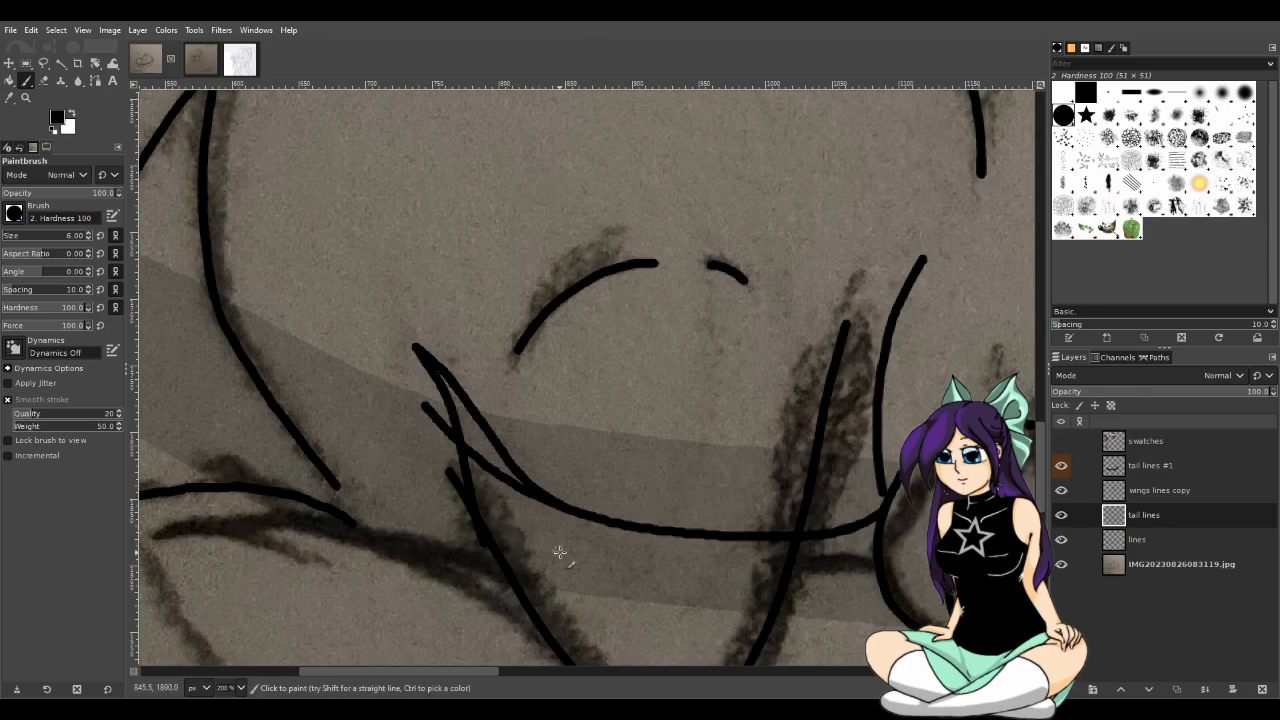
Undo the tall tip strokes and erase the tail curve's upper-left end back to just inside the V-shaped outline
scroll(529, 558, "up", 1, "ctrl")
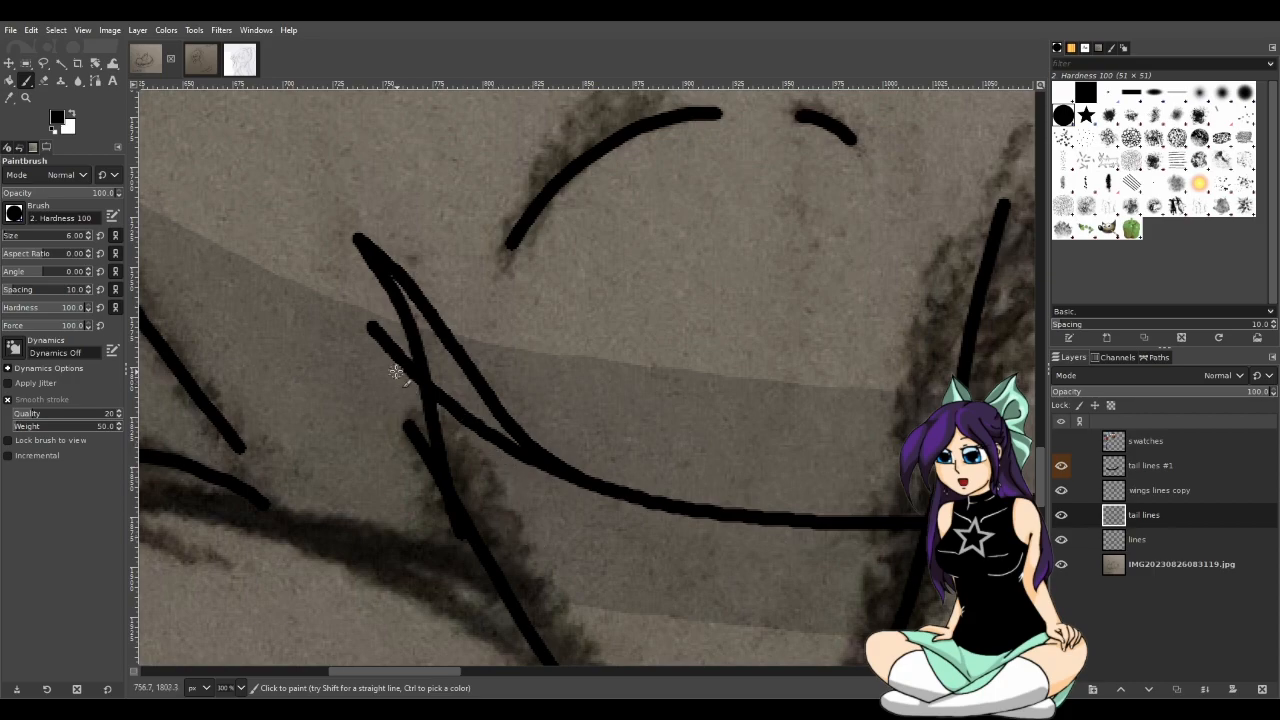
left_click(44, 81)
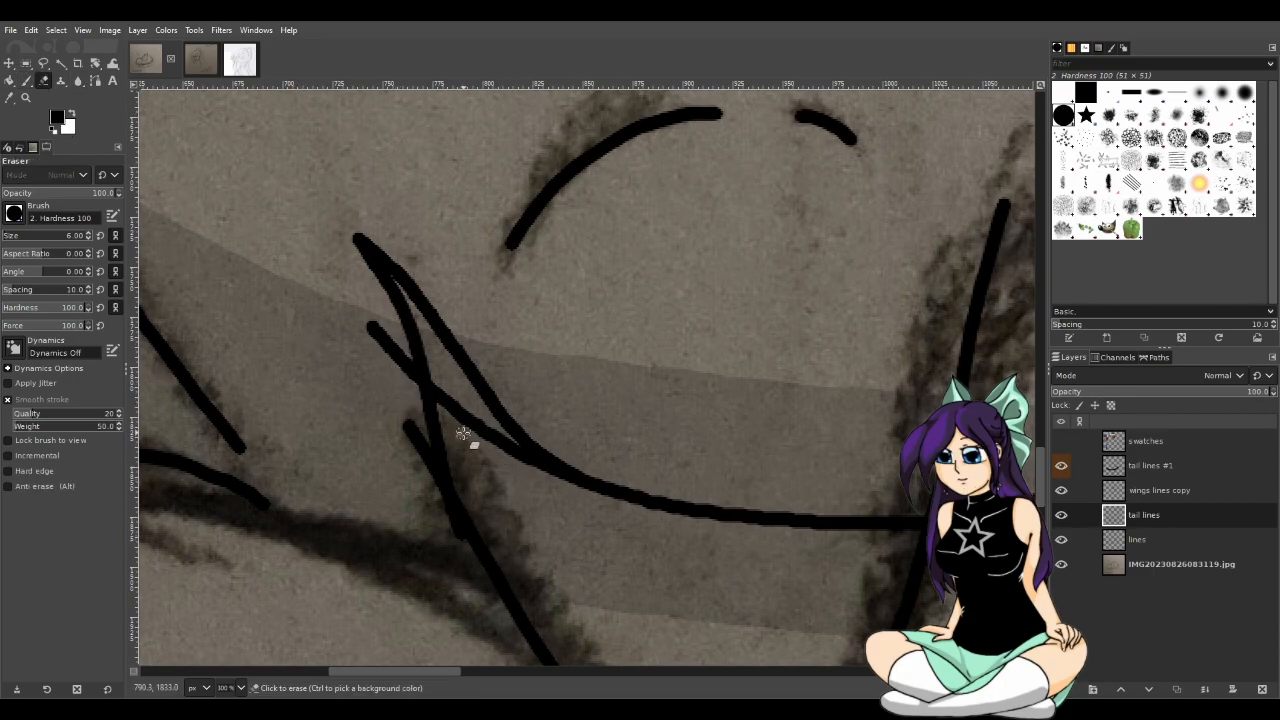
key("ctrl+z")
key("ctrl+z")
key("ctrl+z")
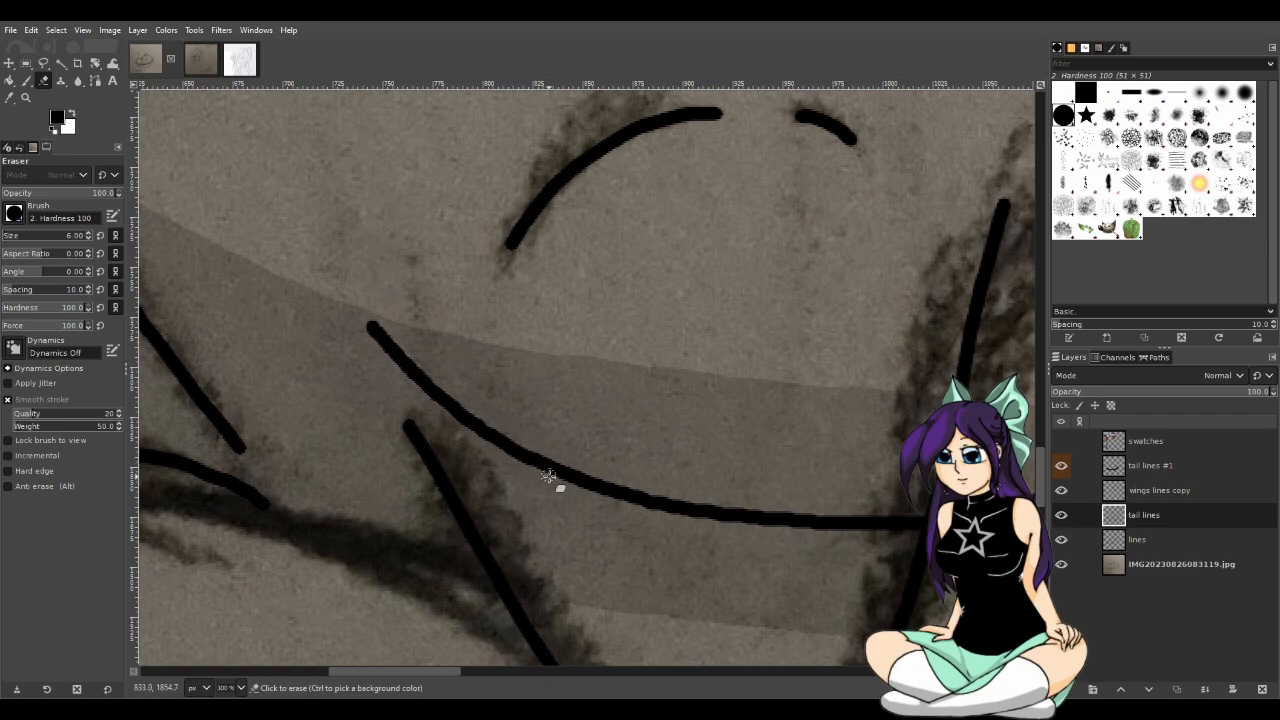
left_click_drag(529, 475, 459, 303)
mouse_move(486, 429)
left_mouse_down()
mouse_move(500, 414)
mouse_move(488, 457)
mouse_move(469, 396)
mouse_move(414, 386)
mouse_move(377, 309)
mouse_move(372, 322)
left_mouse_up()
Ink a new pointed tail tip from the shortened curve's end, with a return stroke down to the V-shaped outline
key("p")
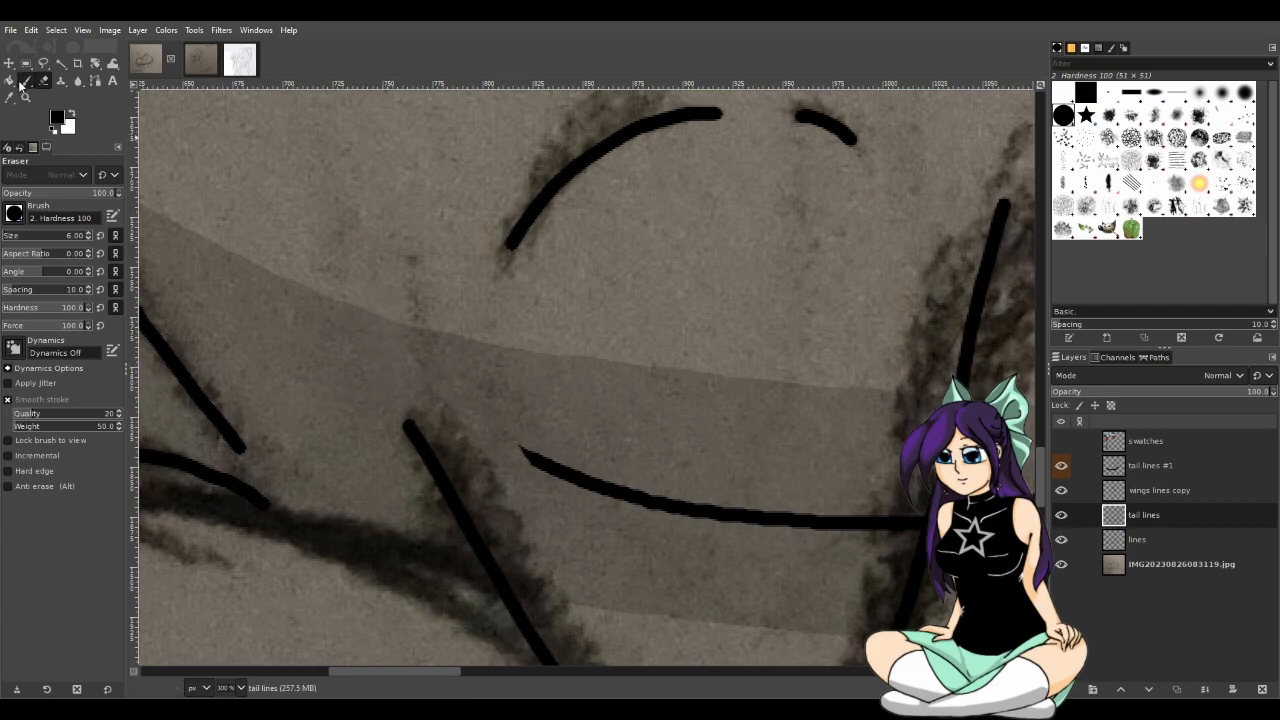
left_click_drag(549, 466, 414, 306)
key("ctrl+z")
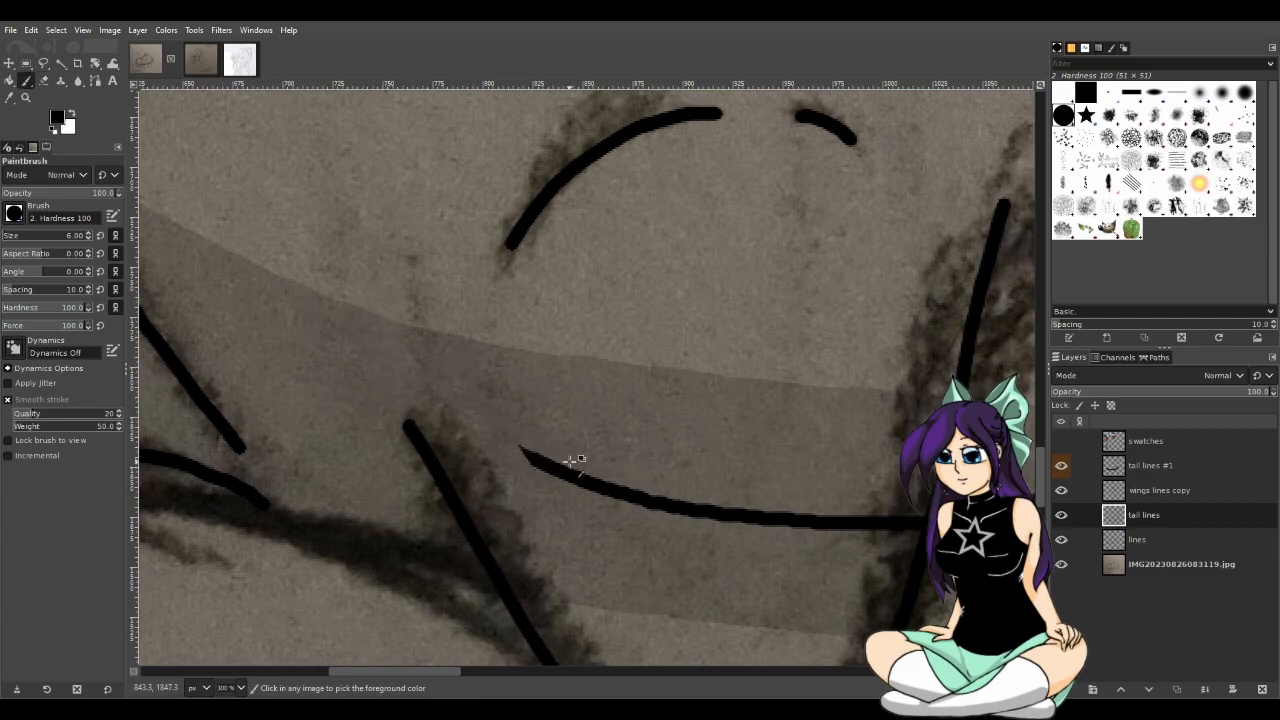
left_click_drag(536, 458, 375, 297)
key("ctrl+z")
left_click_drag(535, 458, 420, 345)
key("ctrl+z")
mouse_move(540, 461)
left_mouse_down()
mouse_move(395, 323)
mouse_move(463, 515)
left_mouse_up()
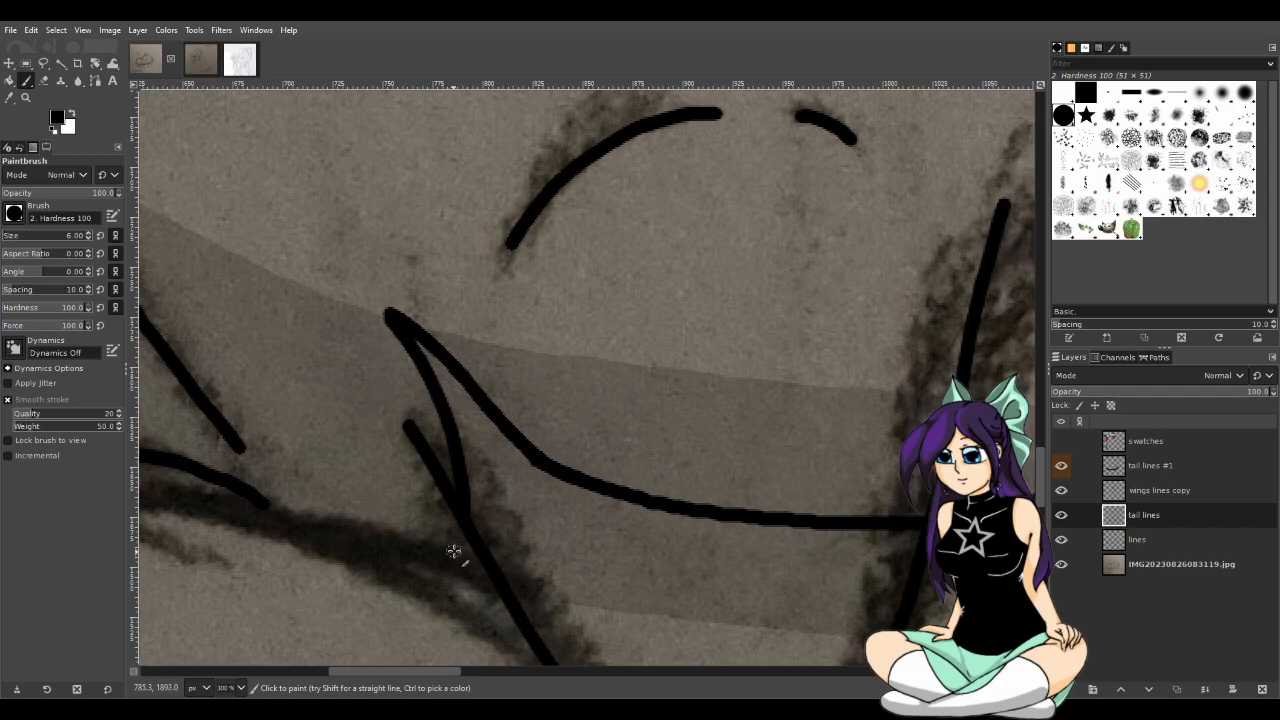
Try going over the tip's upper edge and the adjoining curve with a second stroke
mouse_move(394, 320)
left_mouse_down()
mouse_move(528, 446)
mouse_move(690, 524)
left_mouse_up()
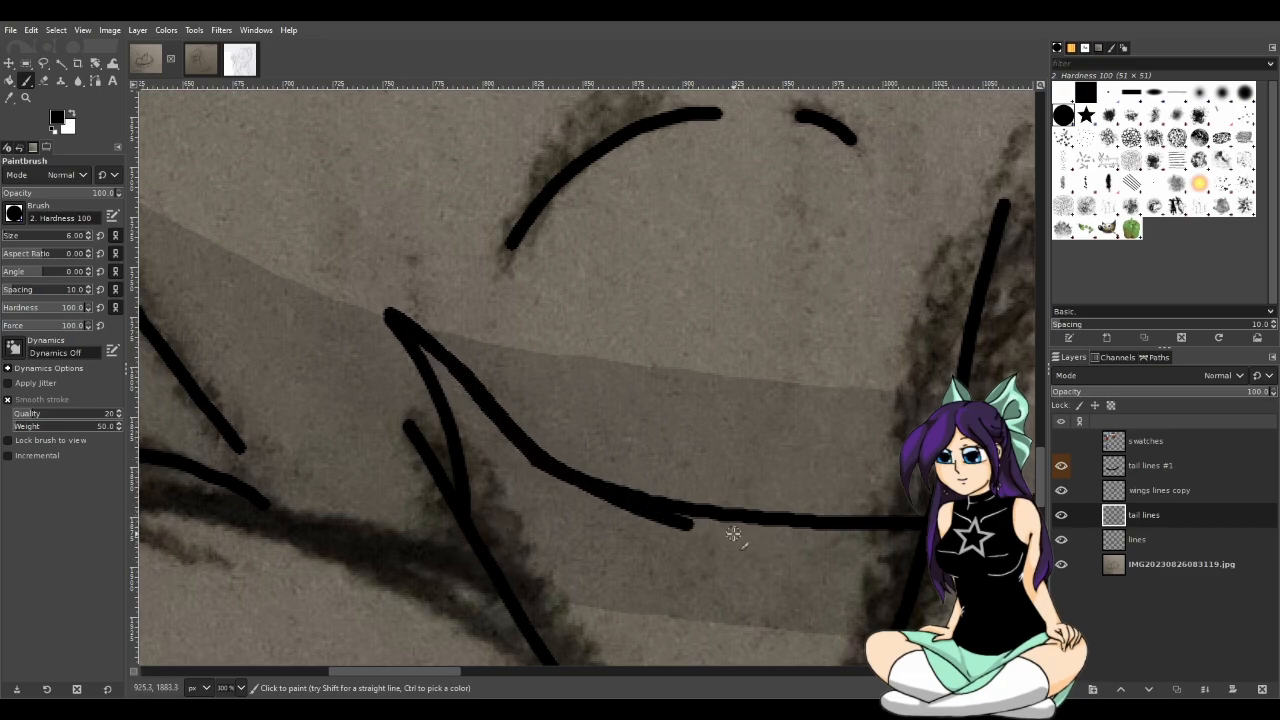
scroll(765, 591, "down", 1, "ctrl")
key("ctrl+z")
key("ctrl+z")
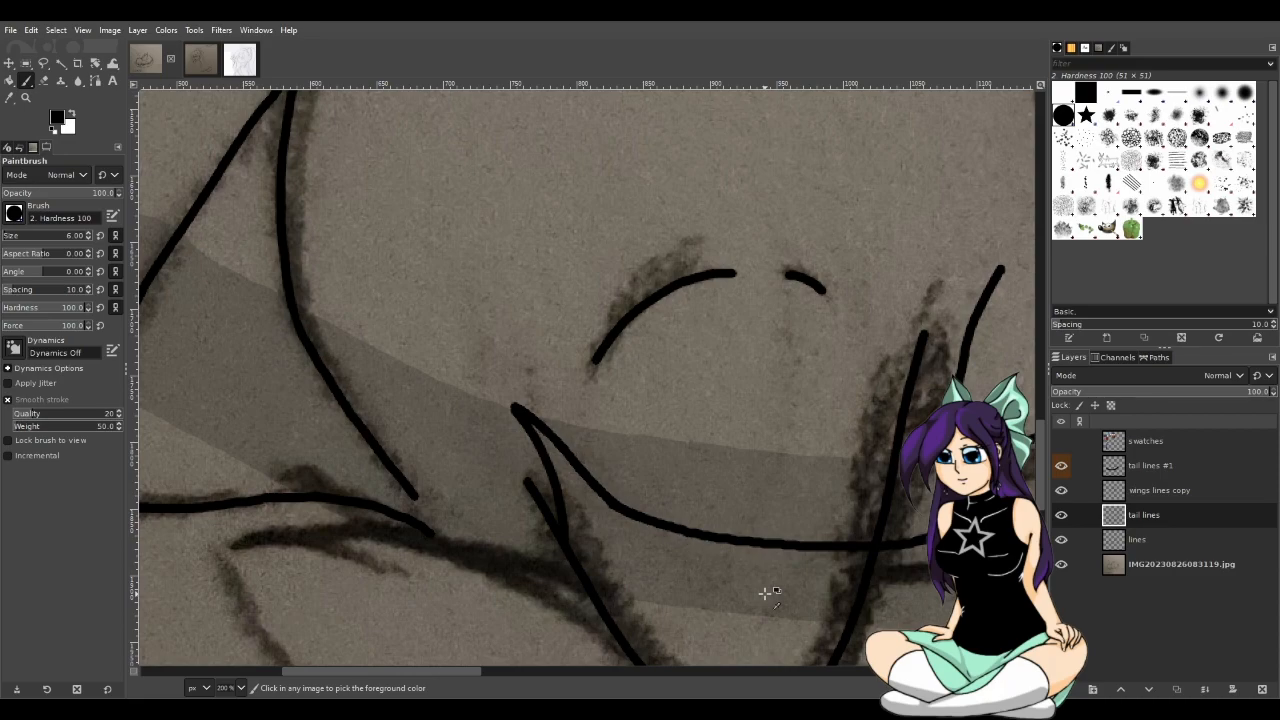
Extend the tail tip farther up and left, and redraw its lower edge down toward the V-shaped outline
left_click_drag(526, 422, 488, 382)
key("ctrl+z")
mouse_move(544, 428)
left_mouse_down()
mouse_move(463, 366)
mouse_move(504, 406)
mouse_move(568, 516)
left_mouse_up()
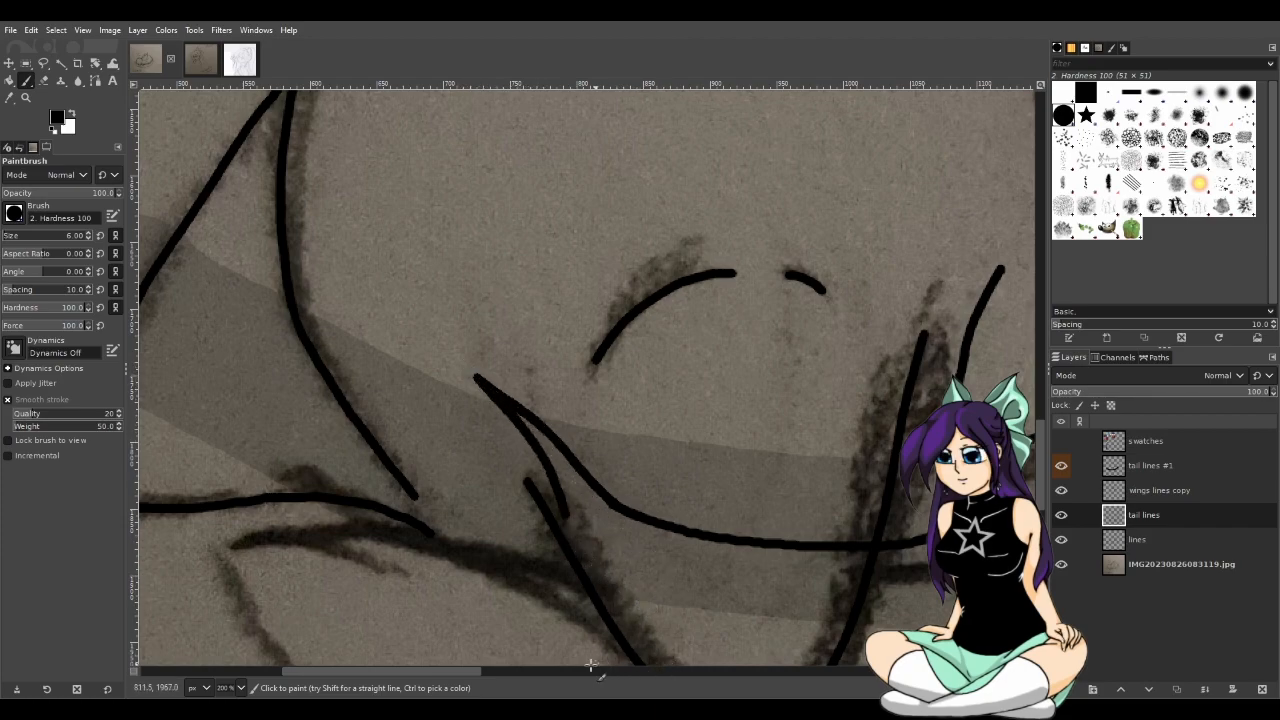
Try inking a new upper tail edge from the pointed tip across to the paw, just above the existing curve
left_click_drag(474, 668, 526, 674)
mouse_move(255, 386)
left_mouse_down()
mouse_move(395, 485)
mouse_move(534, 535)
mouse_move(755, 545)
left_mouse_up()
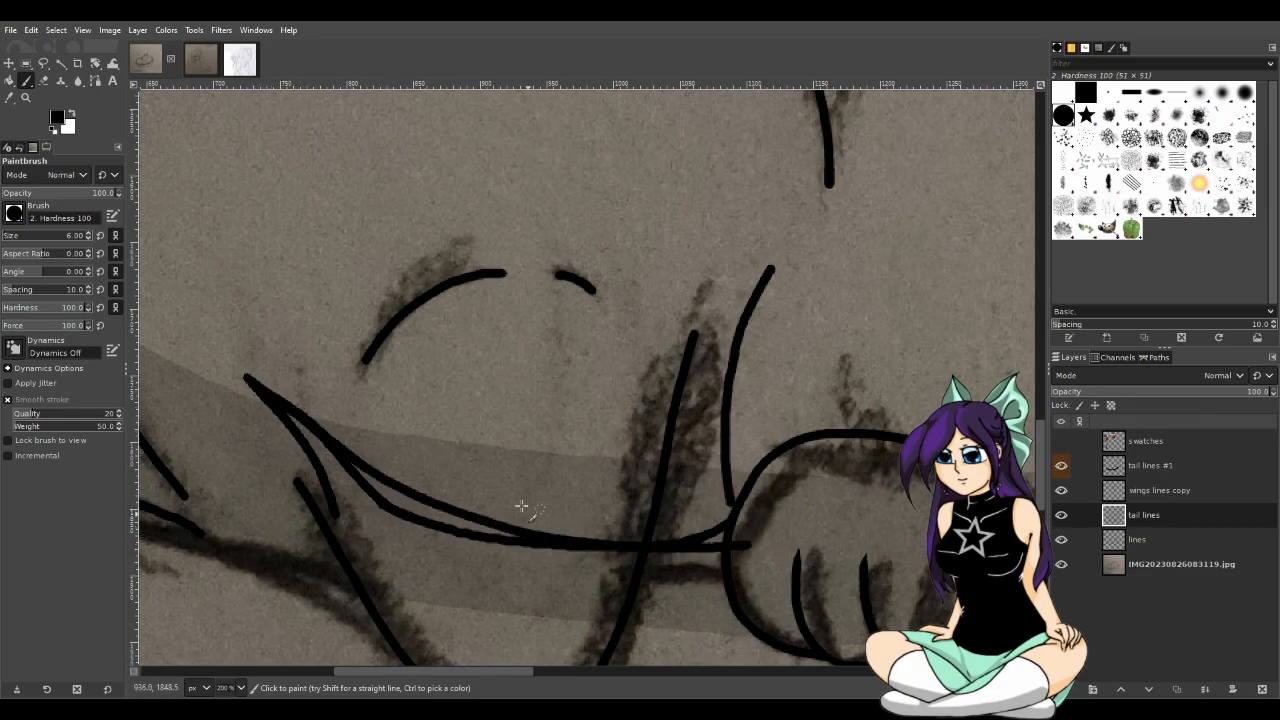
key("ctrl+z")
mouse_move(245, 378)
left_mouse_down()
mouse_move(300, 414)
mouse_move(606, 534)
mouse_move(797, 525)
left_mouse_up()
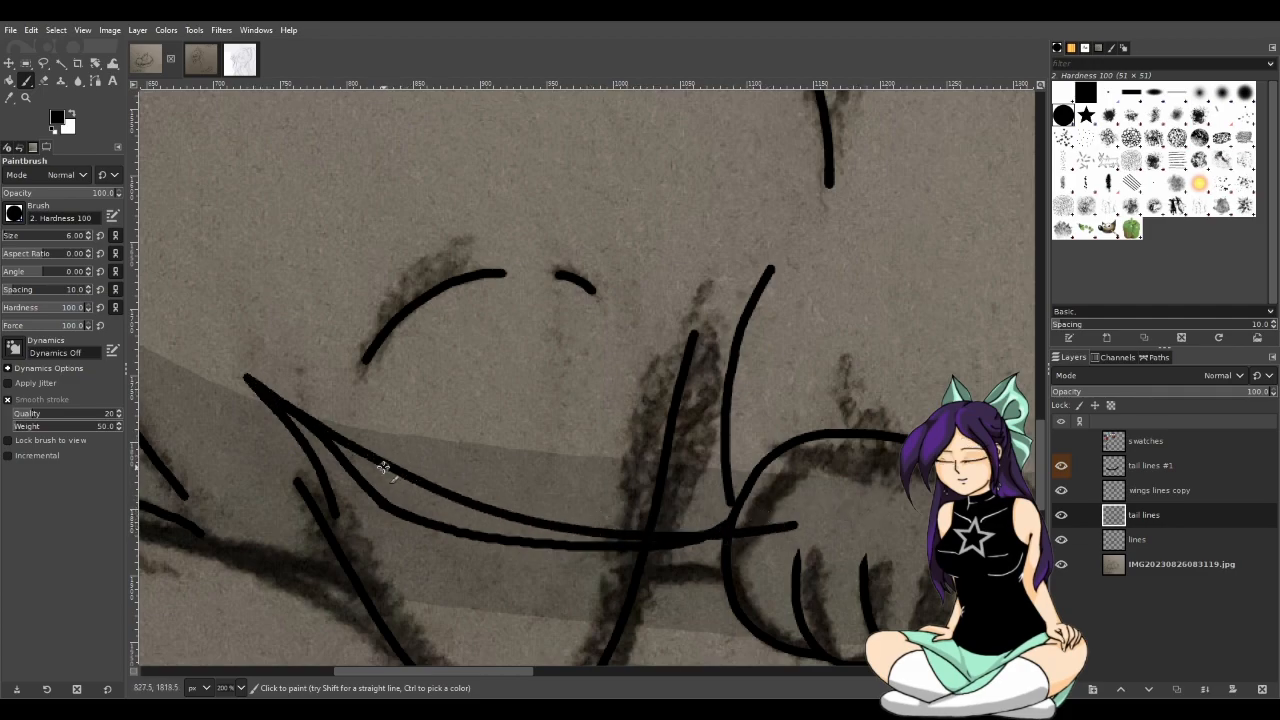
key("ctrl+z")
left_click_drag(247, 379, 574, 531)
key("ctrl+z")
left_click_drag(255, 385, 543, 531)
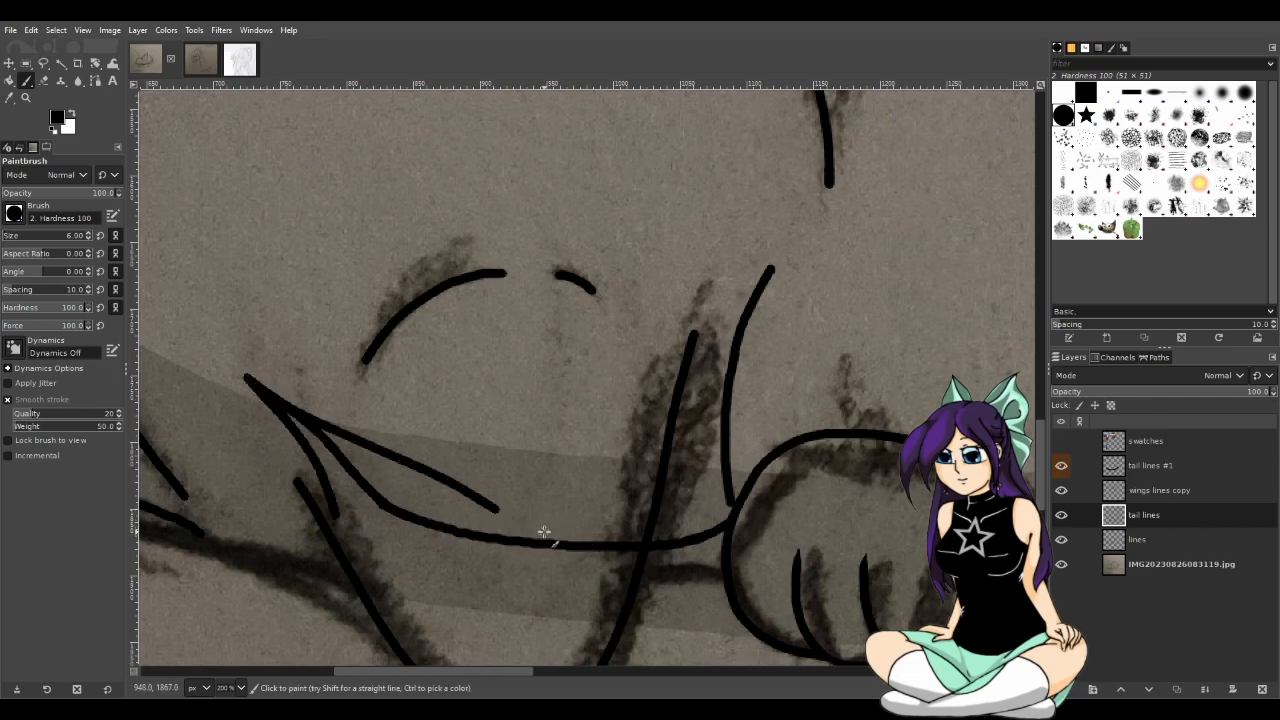
Try continuing the tip's upper edge as a flatter stroke across the V-shaped outline and into the paw
left_click_drag(443, 486, 688, 505)
left_click_drag(558, 496, 650, 498)
key("ctrl+z")
left_click_drag(432, 473, 790, 492)
key("ctrl+z")
key("ctrl+z")
mouse_move(430, 468)
left_mouse_down()
mouse_move(680, 499)
mouse_move(786, 488)
left_mouse_up()
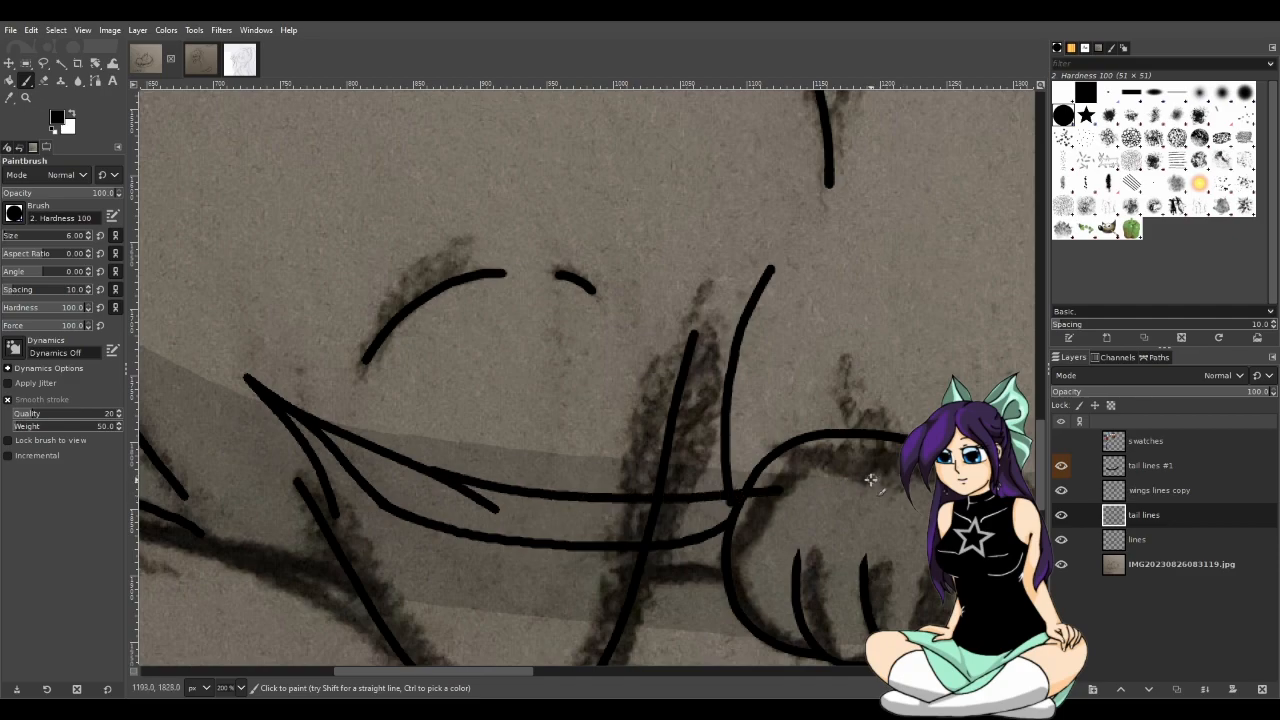
Undo the flat stroke and try one more upper-edge continuation toward the paw
scroll(836, 543, "down", 3)
scroll(856, 567, "up", 2)
scroll(856, 567, "up", 2)
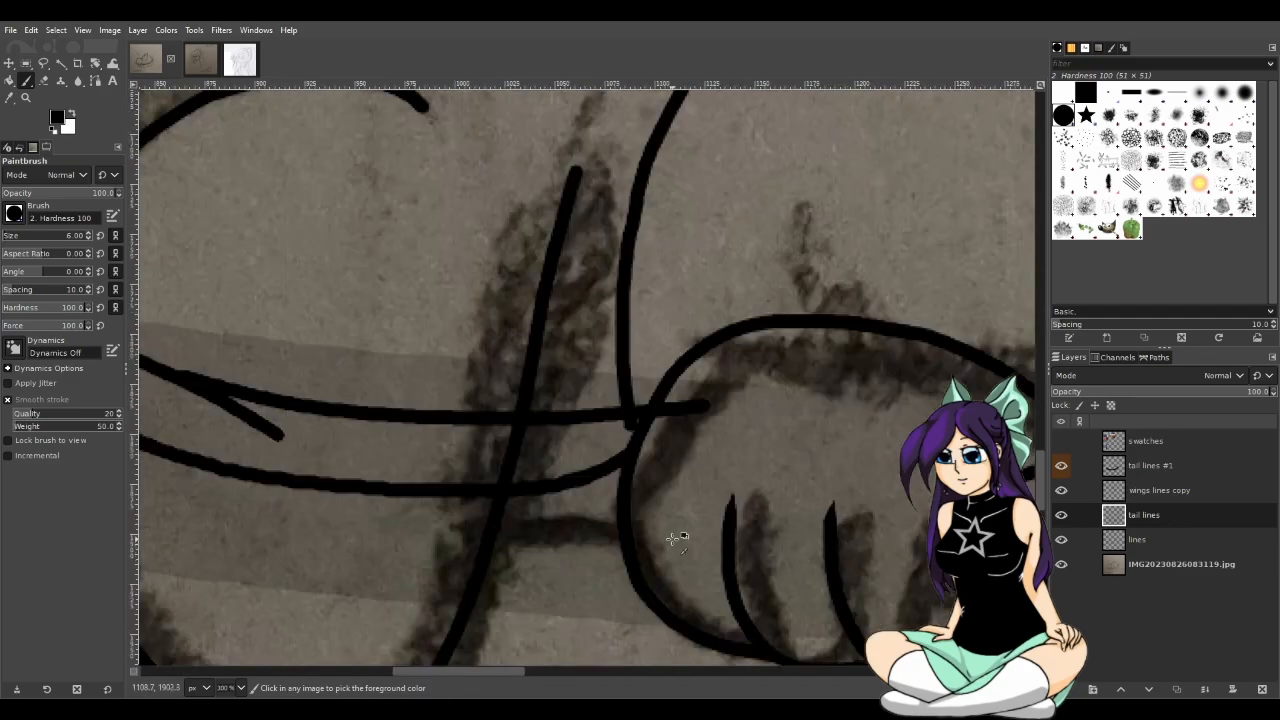
key("ctrl+z")
scroll(660, 537, "down", 1)
mouse_move(290, 418)
left_mouse_down()
mouse_move(480, 470)
mouse_move(703, 467)
left_mouse_up()
scroll(697, 486, "down", 4)
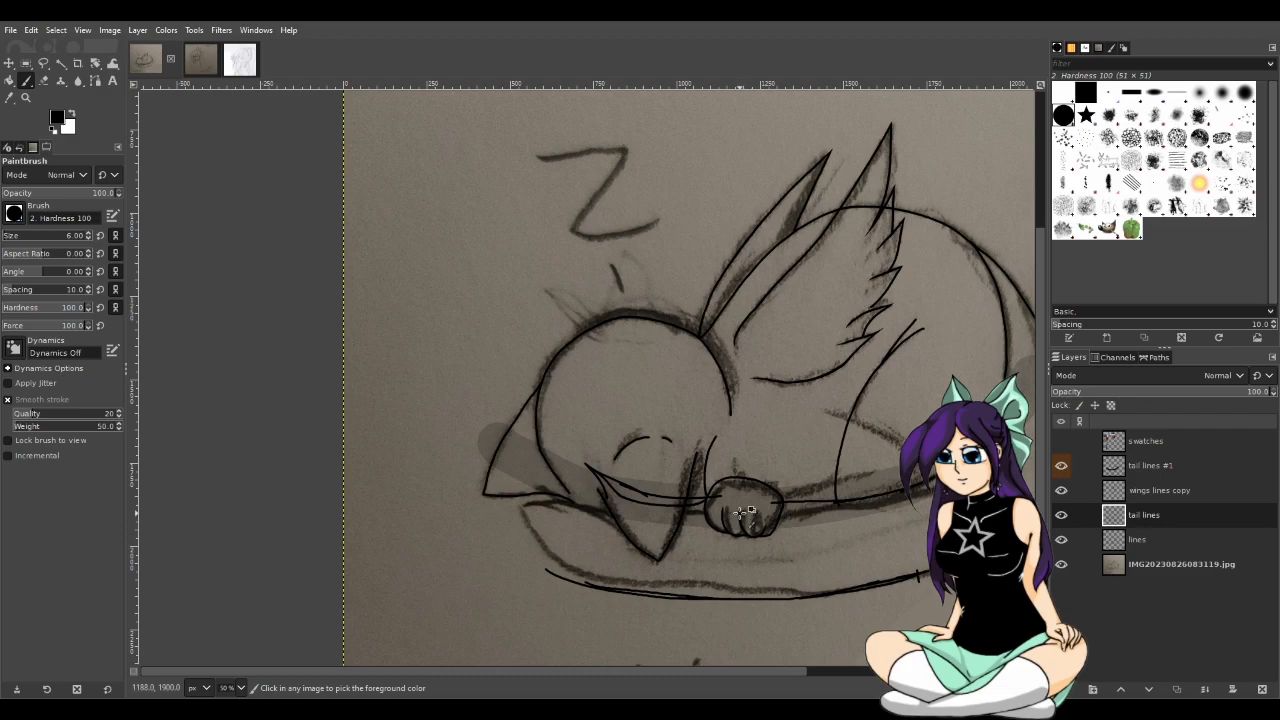
key("ctrl+z")
Try extending the tail tip farther up and left, with an upper edge sweeping down to the paw
scroll(742, 514, "up", 3)
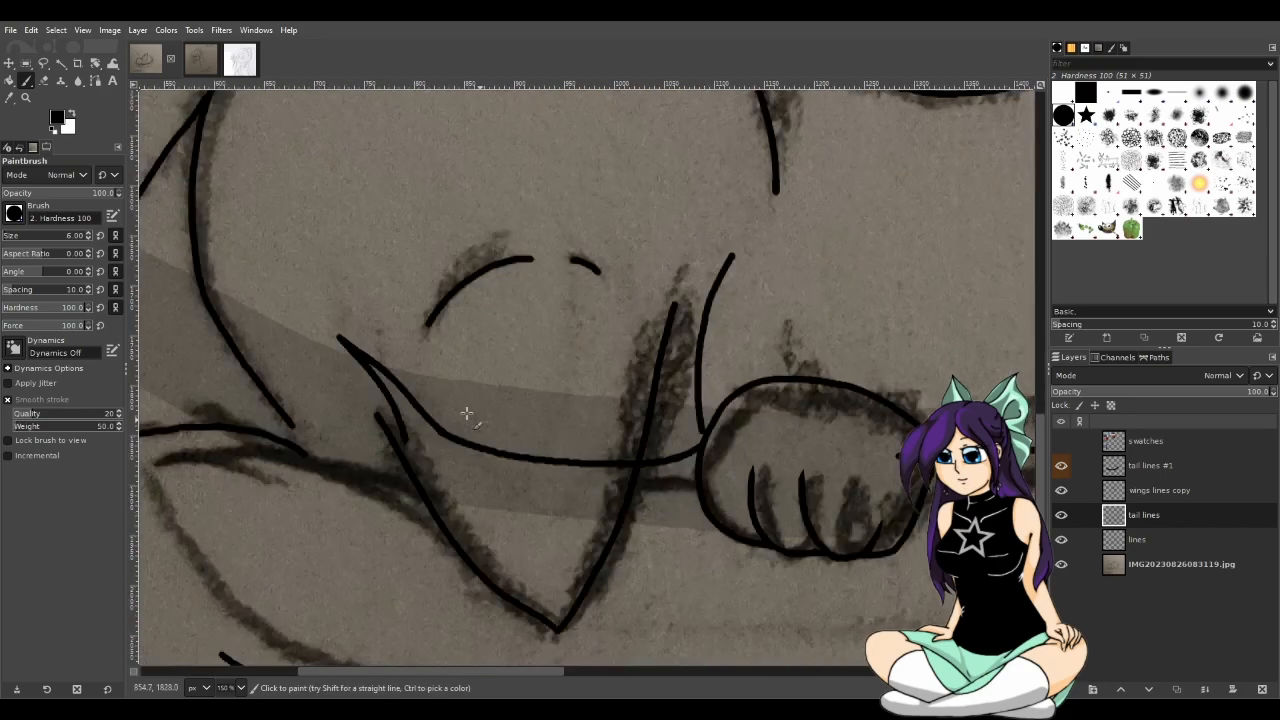
left_click_drag(358, 348, 442, 392)
key("ctrl+z")
mouse_move(361, 356)
left_mouse_down()
mouse_move(546, 433)
mouse_move(669, 441)
mouse_move(532, 433)
mouse_move(302, 325)
left_mouse_up()
key("ctrl+z")
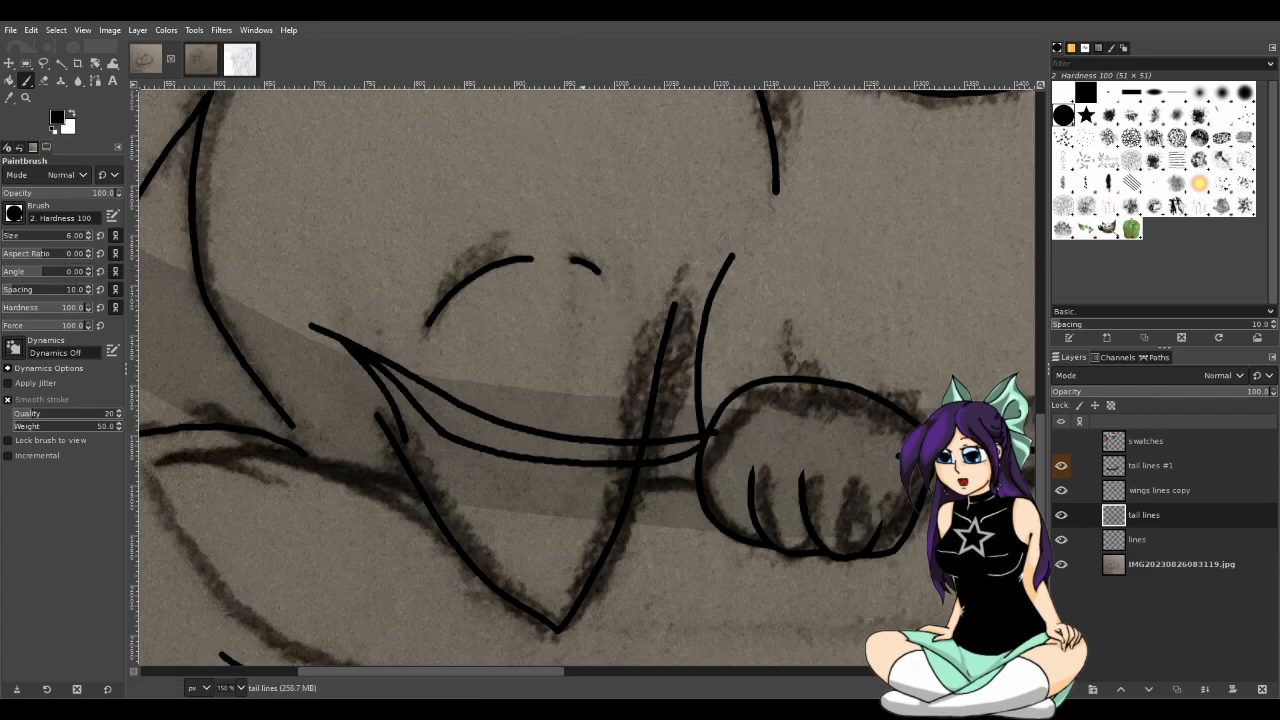
key("ctrl+z")
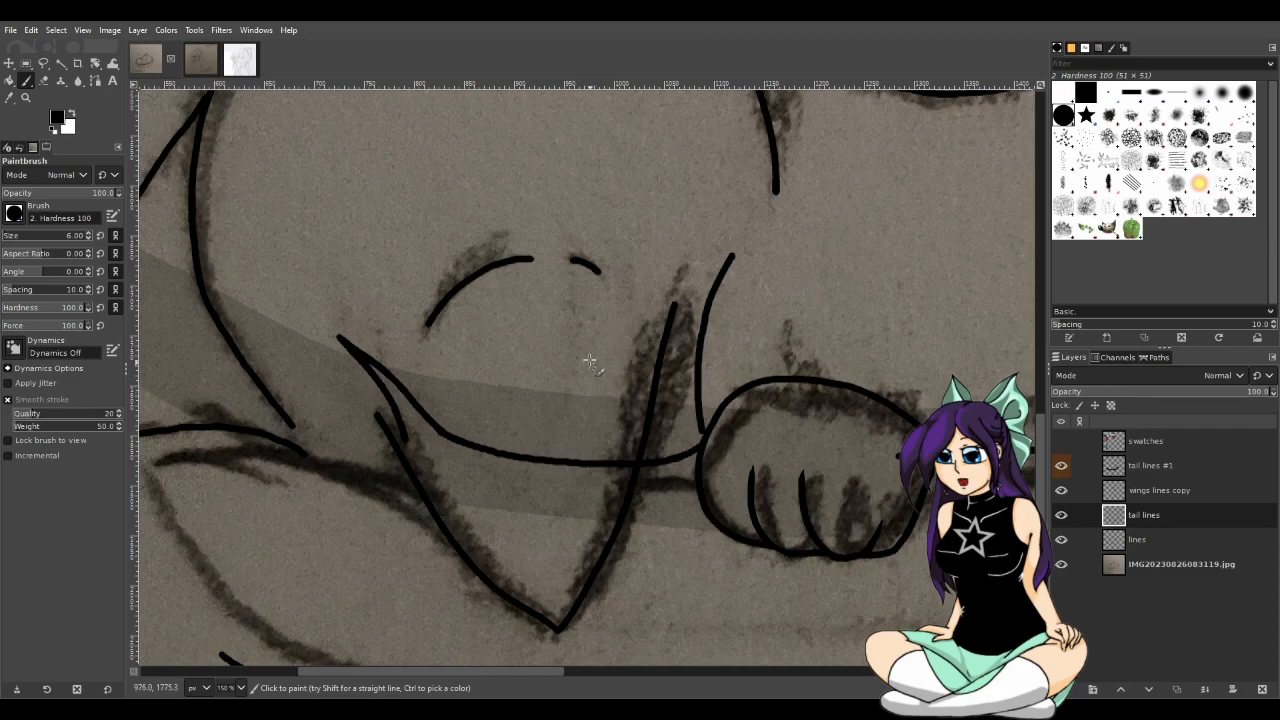
Erase the whole tail curve and its pointed tip between the paw and the V-shaped outline, using eraser size 137
left_click(43, 80)
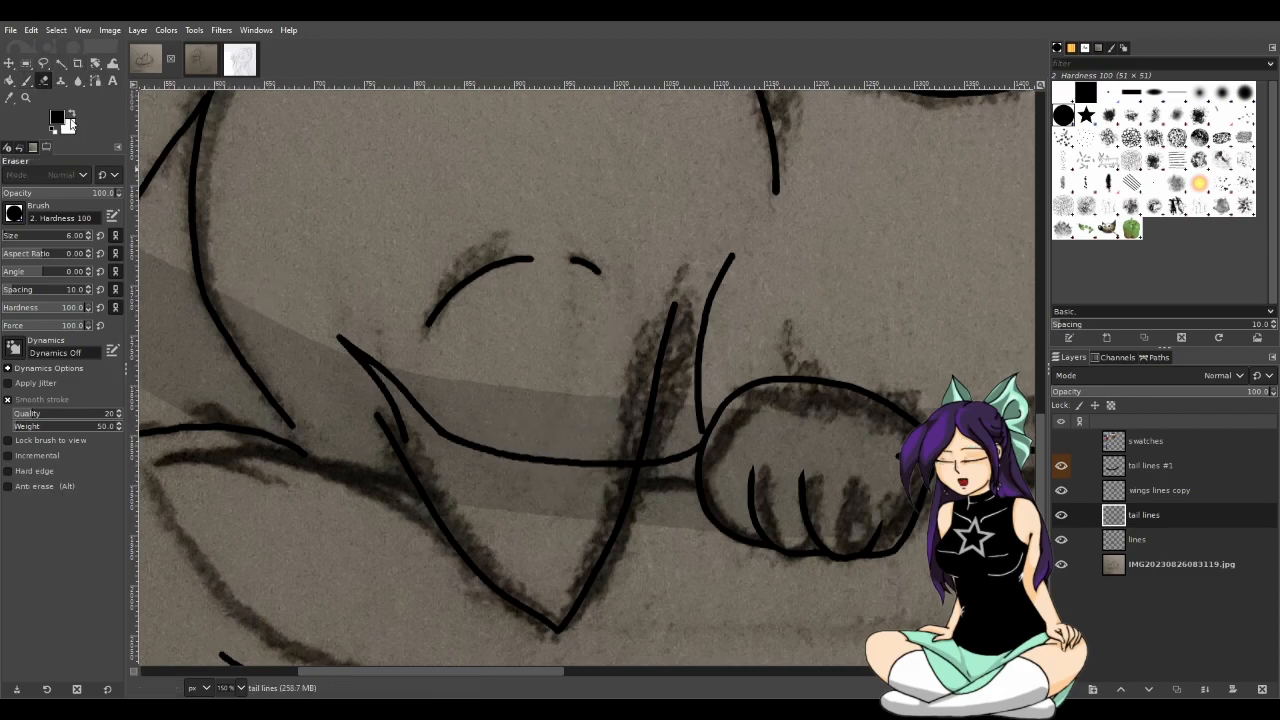
left_click(27, 237)
mouse_move(686, 506)
left_mouse_down()
mouse_move(674, 470)
mouse_move(456, 450)
mouse_move(349, 345)
mouse_move(372, 402)
left_mouse_up()
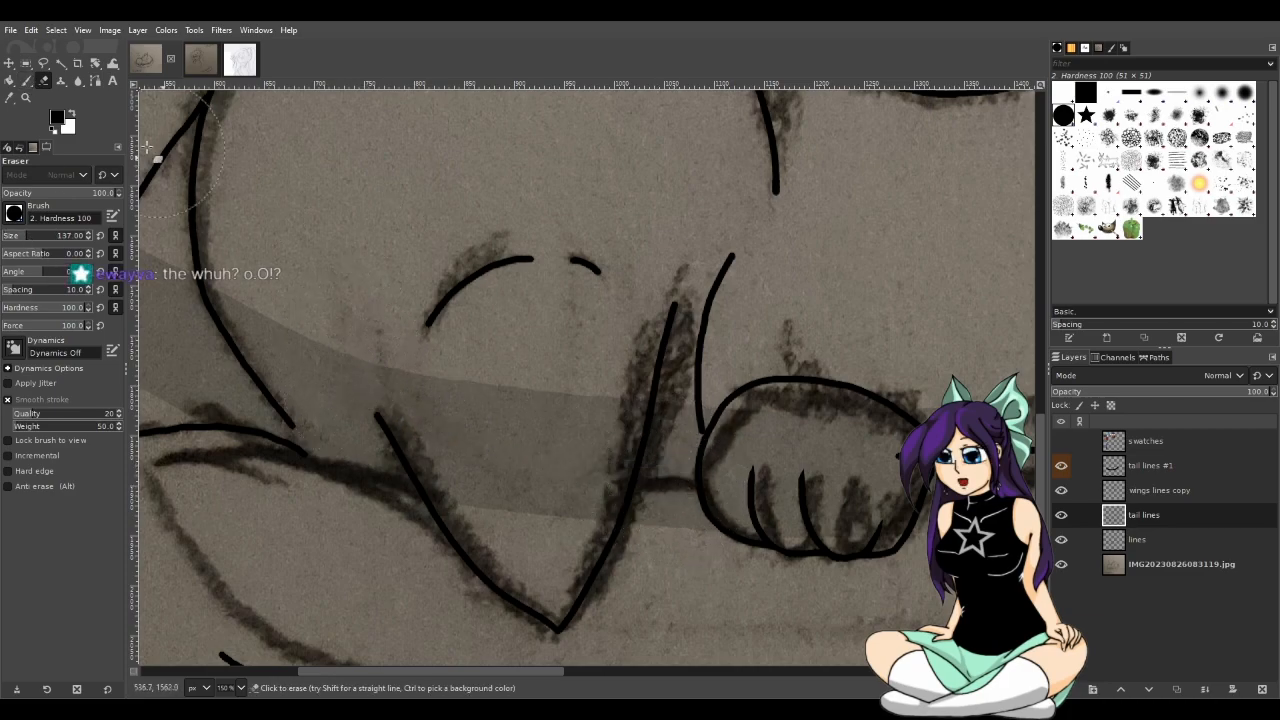
Return to the Paintbrush and set its size to 7
left_click(26, 80)
left_click(9, 236)
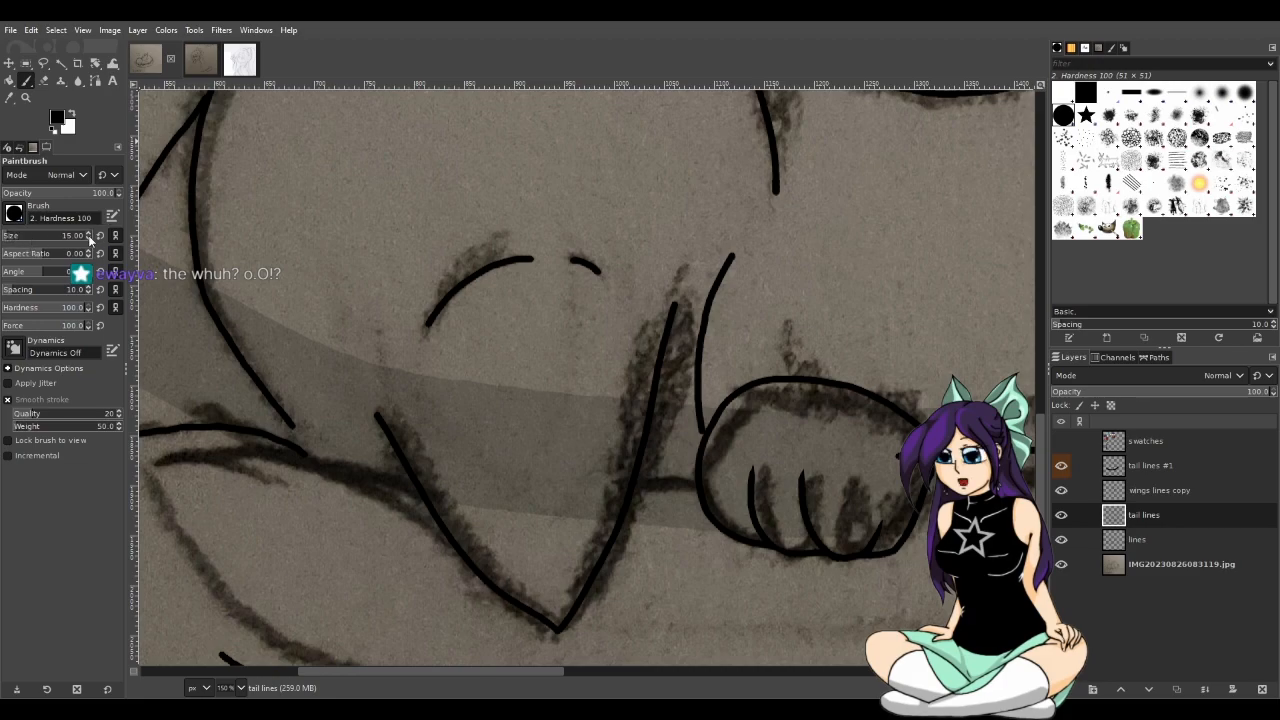
left_click(89, 238)
left_click(89, 238)
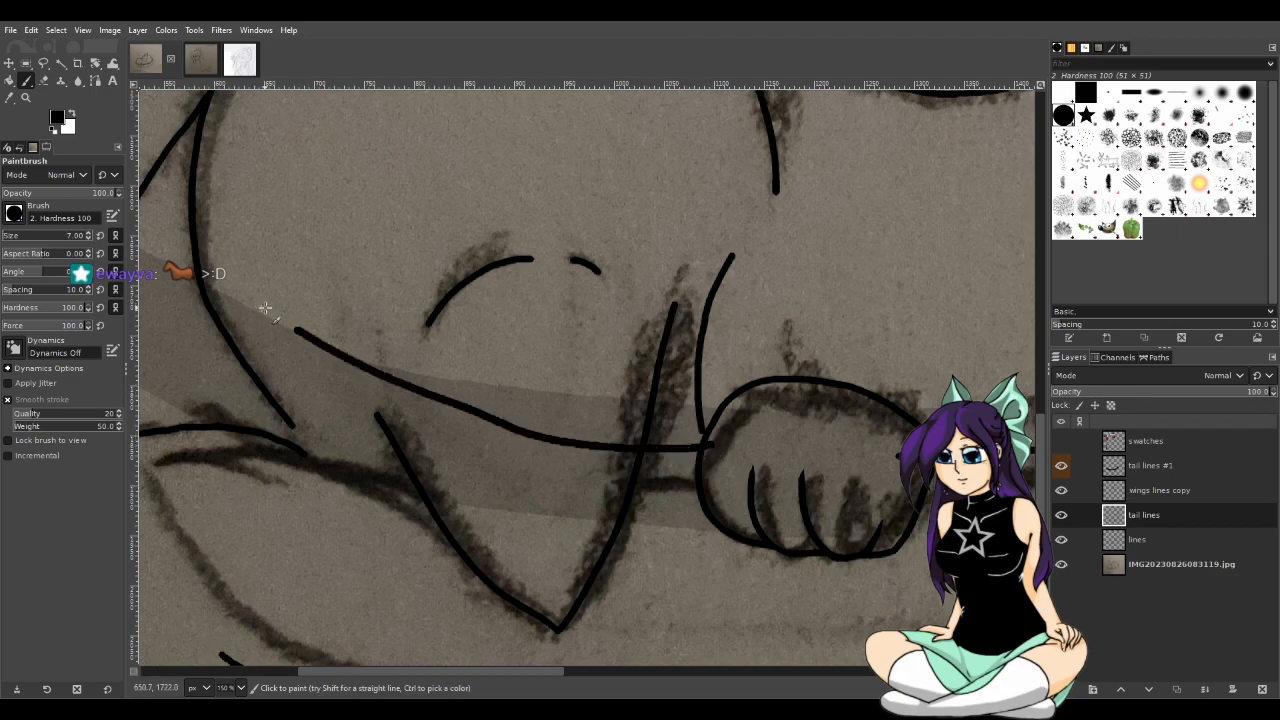
Try single tail curves between the paw's outer edge and a point above the V-shaped outline
mouse_move(709, 441)
left_mouse_down()
mouse_move(631, 456)
mouse_move(392, 376)
left_mouse_up()
key("ctrl+z")
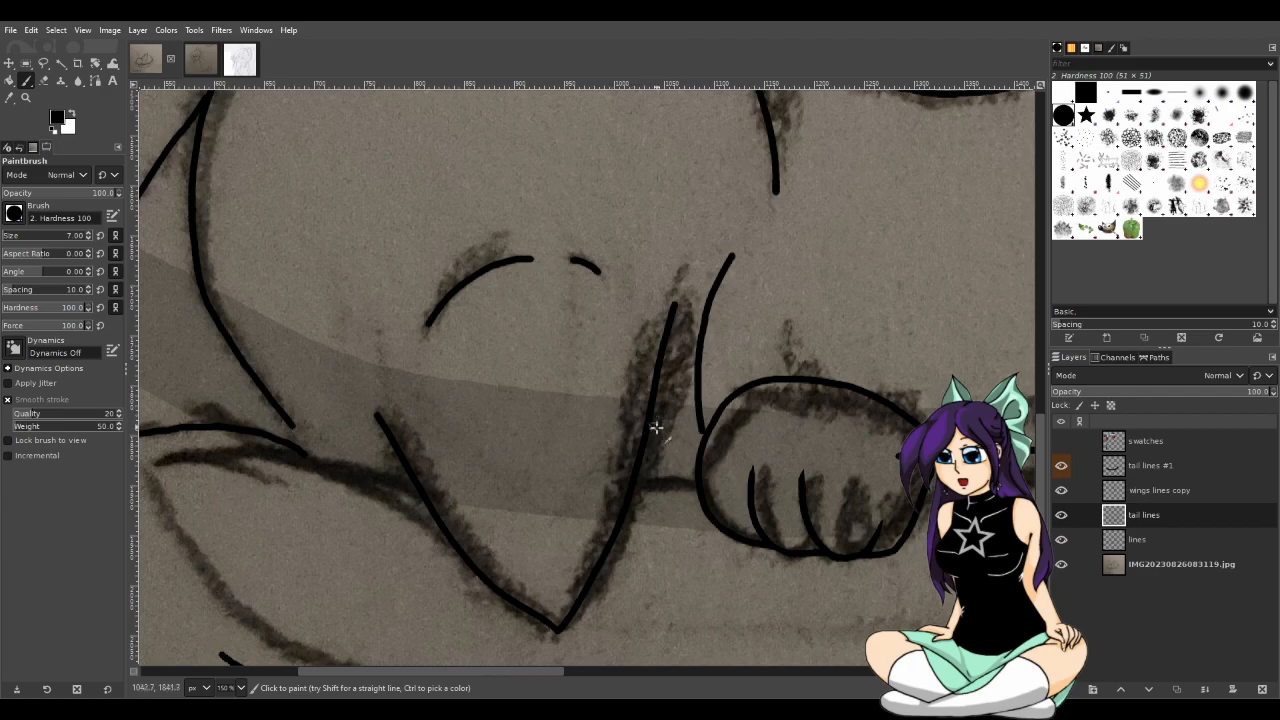
left_click_drag(709, 441, 368, 344)
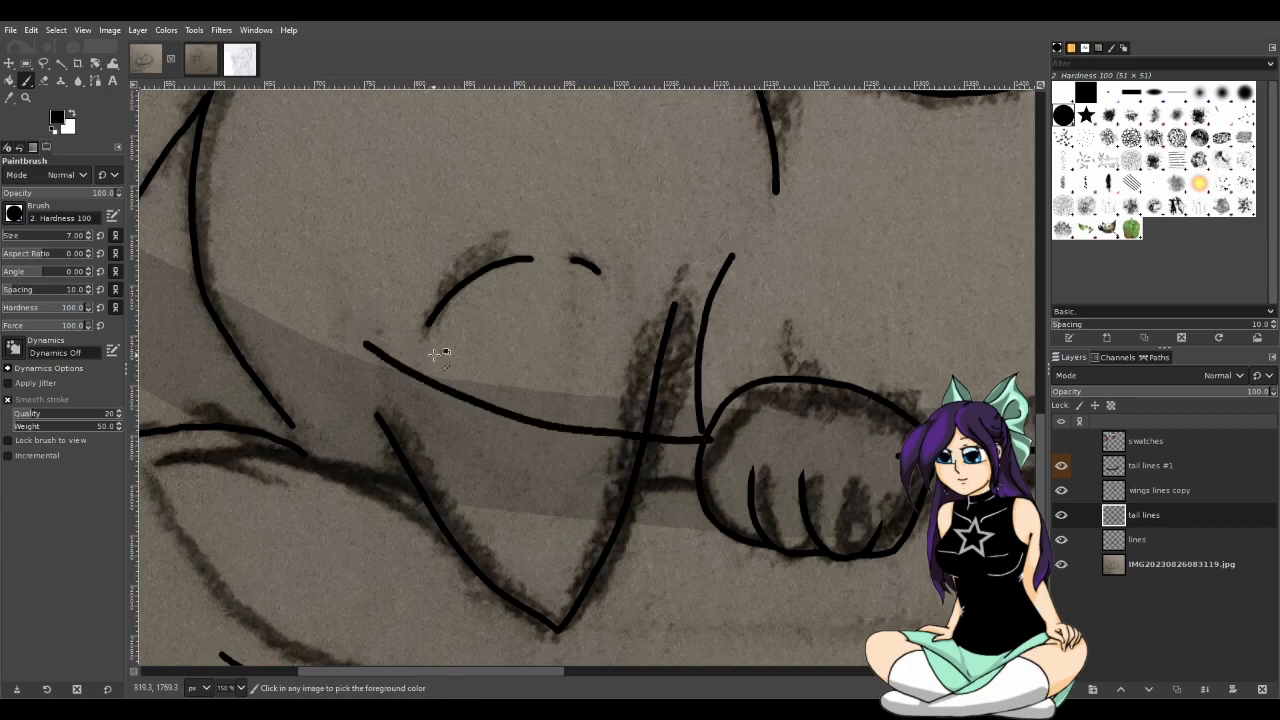
key("ctrl+z")
mouse_move(707, 442)
left_mouse_down()
mouse_move(434, 371)
mouse_move(366, 330)
mouse_move(392, 350)
mouse_move(758, 444)
left_mouse_up()
key("ctrl+z")
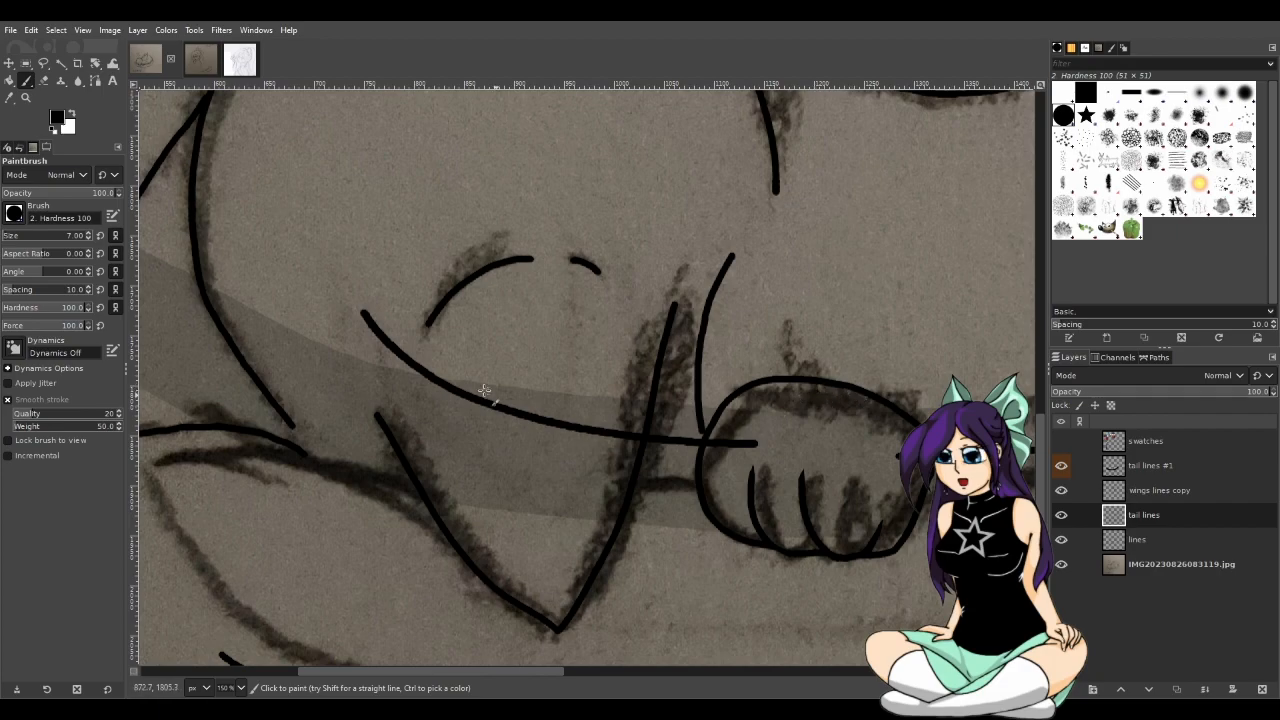
Try a return stroke from the new tail curve's upper end down toward the V-shaped outline
left_click_drag(362, 312, 436, 438)
key("ctrl+z")
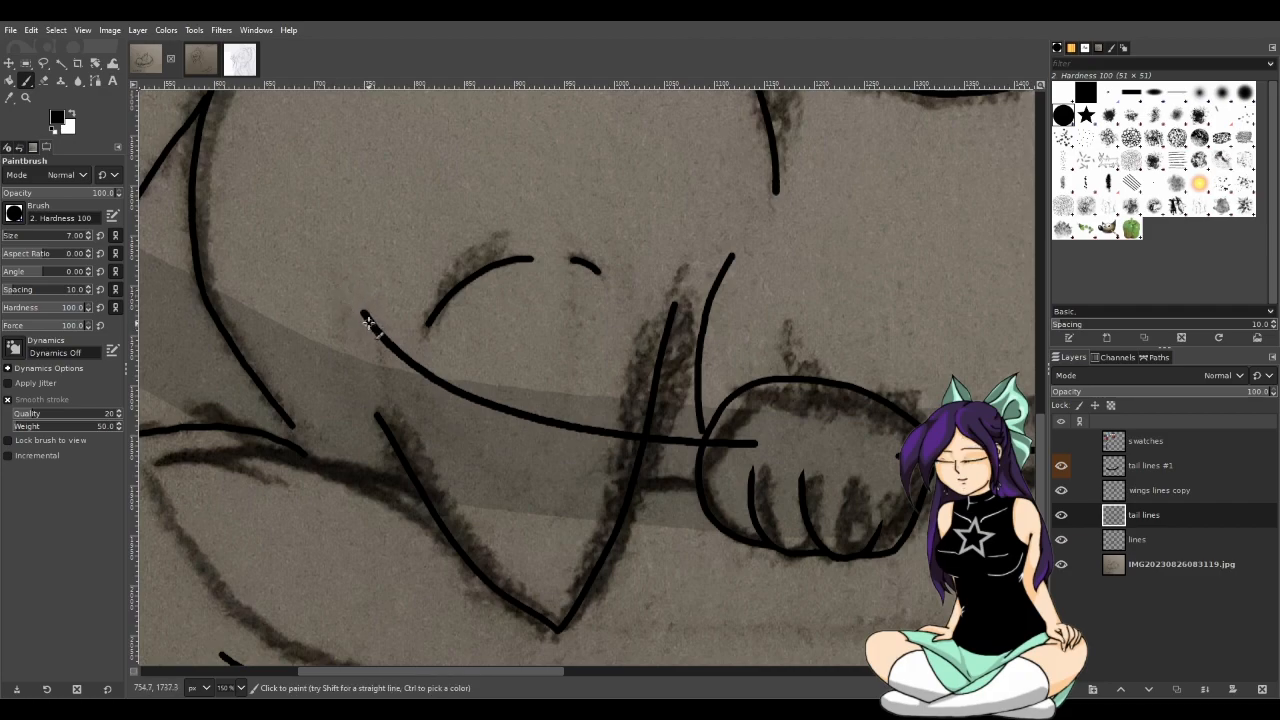
key("ctrl+z")
mouse_move(372, 322)
left_mouse_down()
mouse_move(308, 278)
mouse_move(324, 283)
mouse_move(420, 465)
mouse_move(436, 506)
left_mouse_up()
key("ctrl+z")
key("ctrl+z")
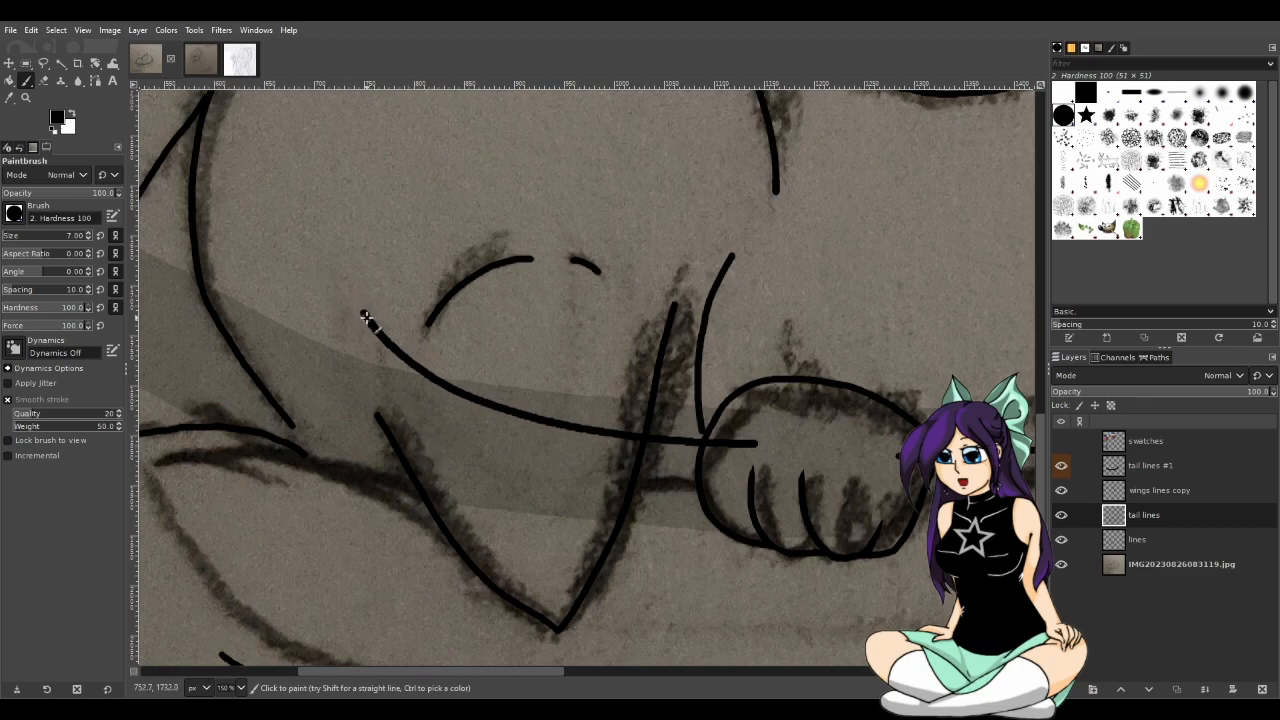
Try differently angled lower edges for the tail tip, and undo them along with the tail curve
left_click_drag(364, 313, 416, 488)
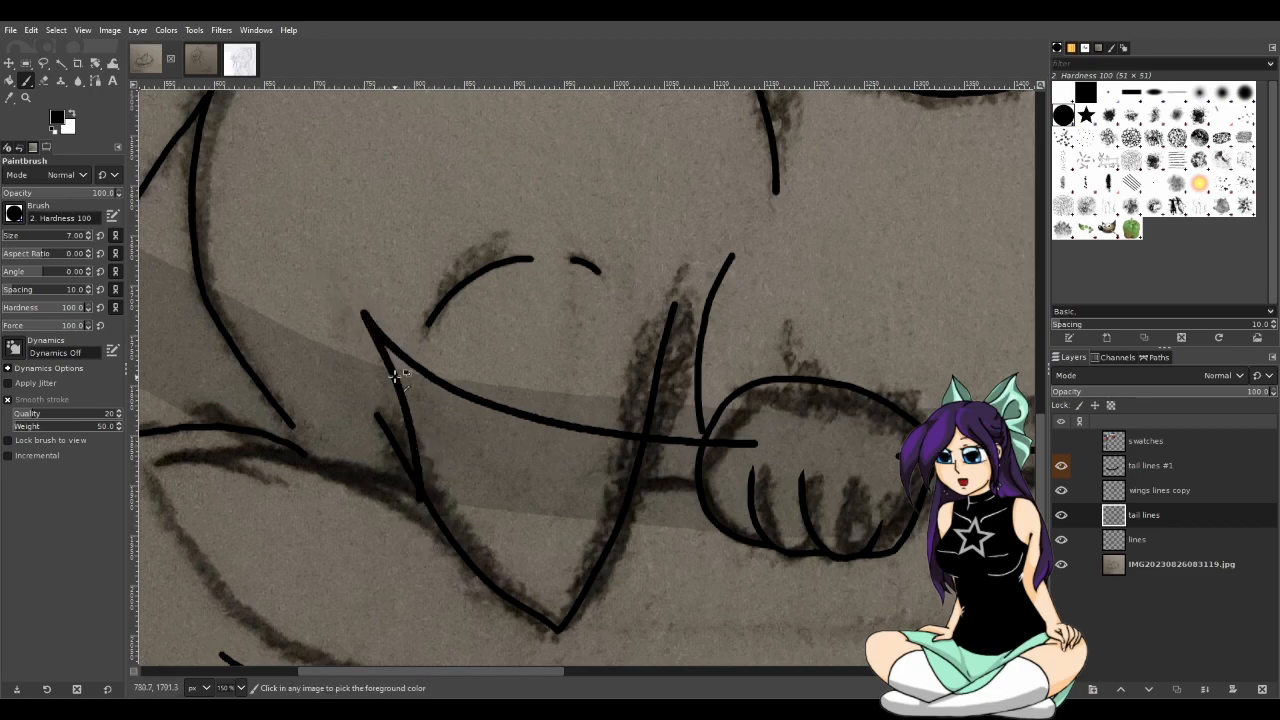
key("ctrl+z")
left_click_drag(362, 313, 408, 492)
key("ctrl+z")
left_click_drag(364, 314, 440, 458)
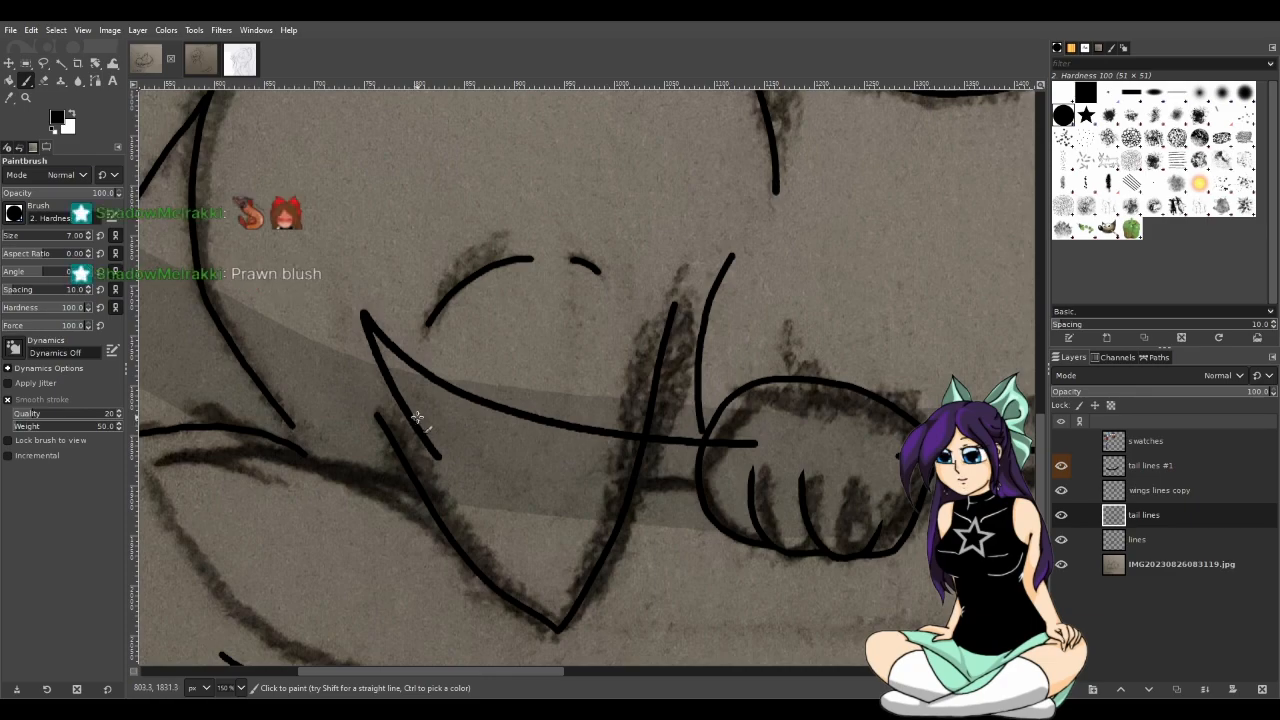
key("ctrl+z")
key("ctrl+z")
Try long tail curves from the paw's edge up and left beyond the V-shaped outline
mouse_move(697, 423)
left_mouse_down()
mouse_move(700, 434)
mouse_move(392, 357)
mouse_move(314, 295)
left_mouse_up()
key("ctrl+z")
mouse_move(705, 437)
left_mouse_down()
mouse_move(586, 443)
mouse_move(306, 314)
left_mouse_up()
key("ctrl+z")
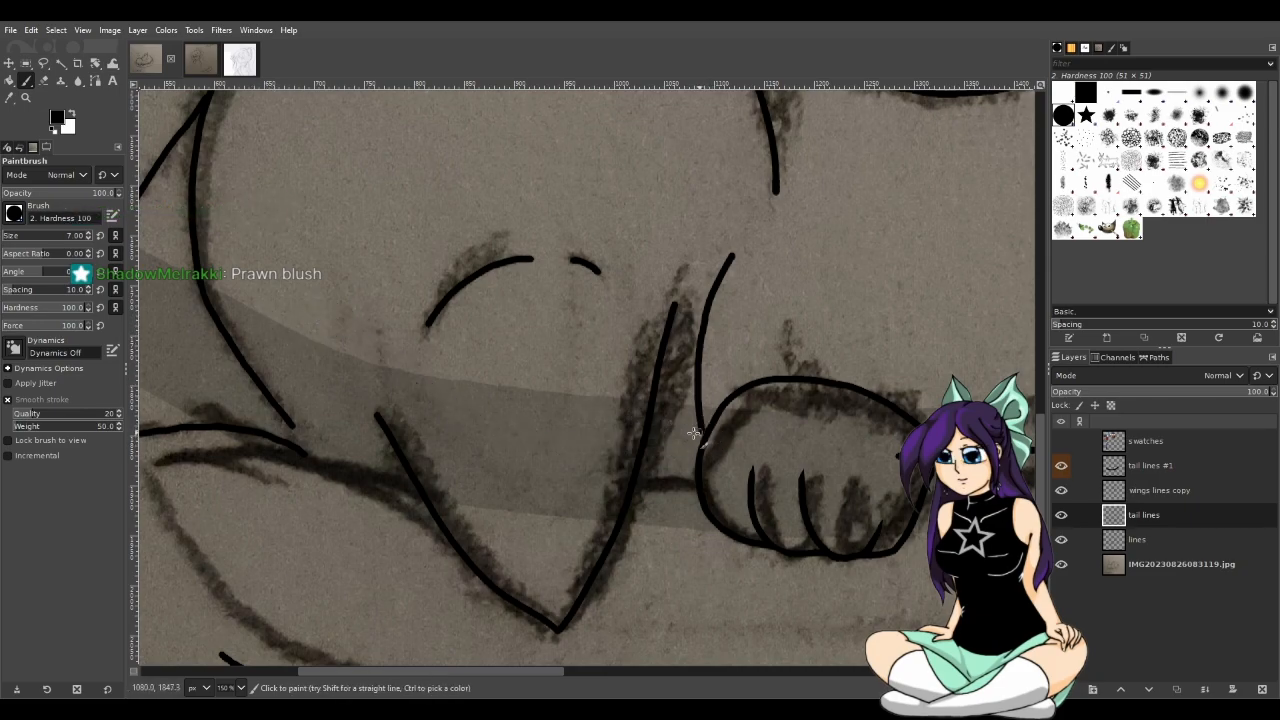
left_click_drag(698, 432, 302, 333)
key("ctrl+z")
Try deeper and flatter versions of the tail curve from the paw to above the V-shaped outline
left_click_drag(705, 432, 561, 420)
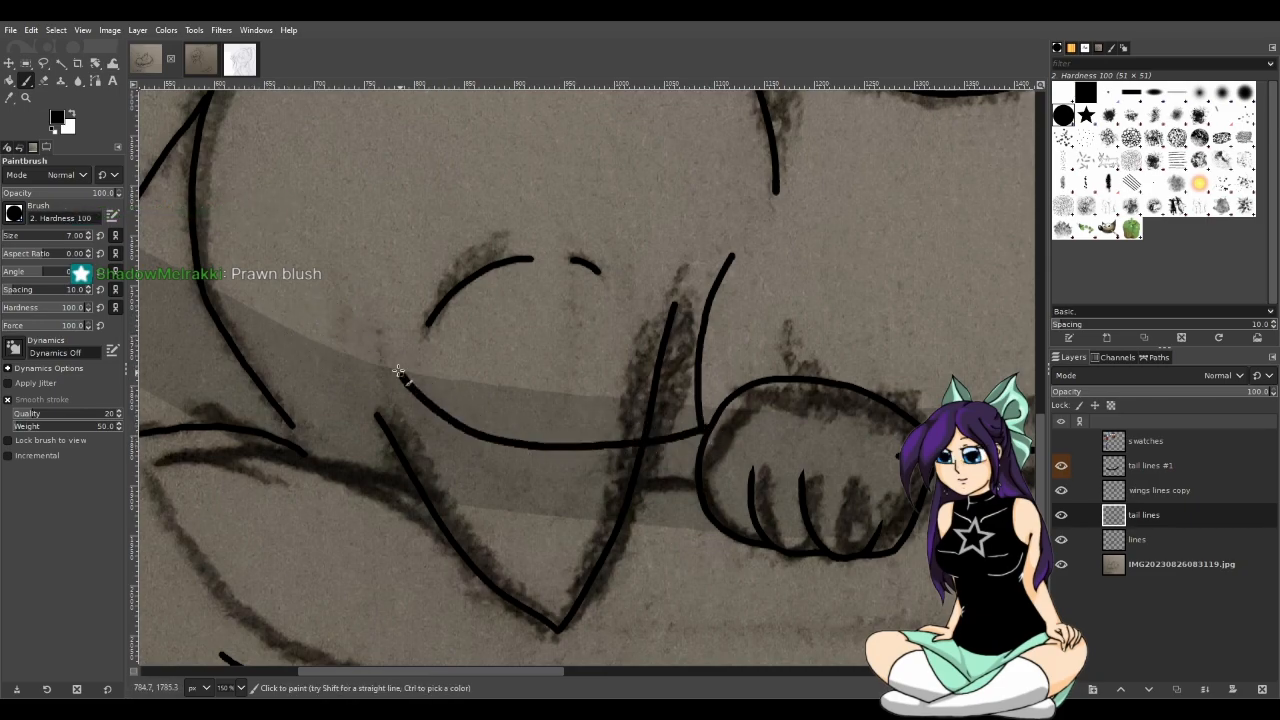
left_click_drag(405, 381, 342, 323)
key("ctrl+z")
mouse_move(705, 432)
left_mouse_down()
mouse_move(674, 432)
mouse_move(366, 343)
left_mouse_up()
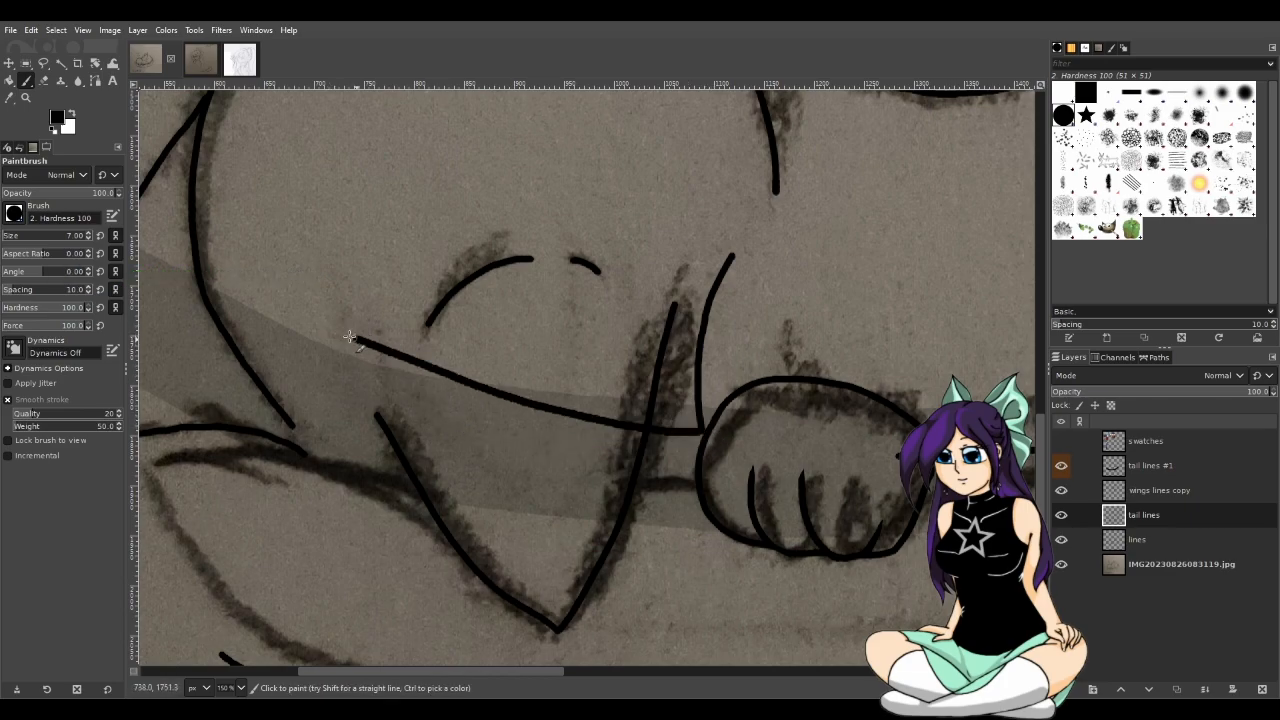
key("ctrl+z")
left_click_drag(702, 430, 326, 323)
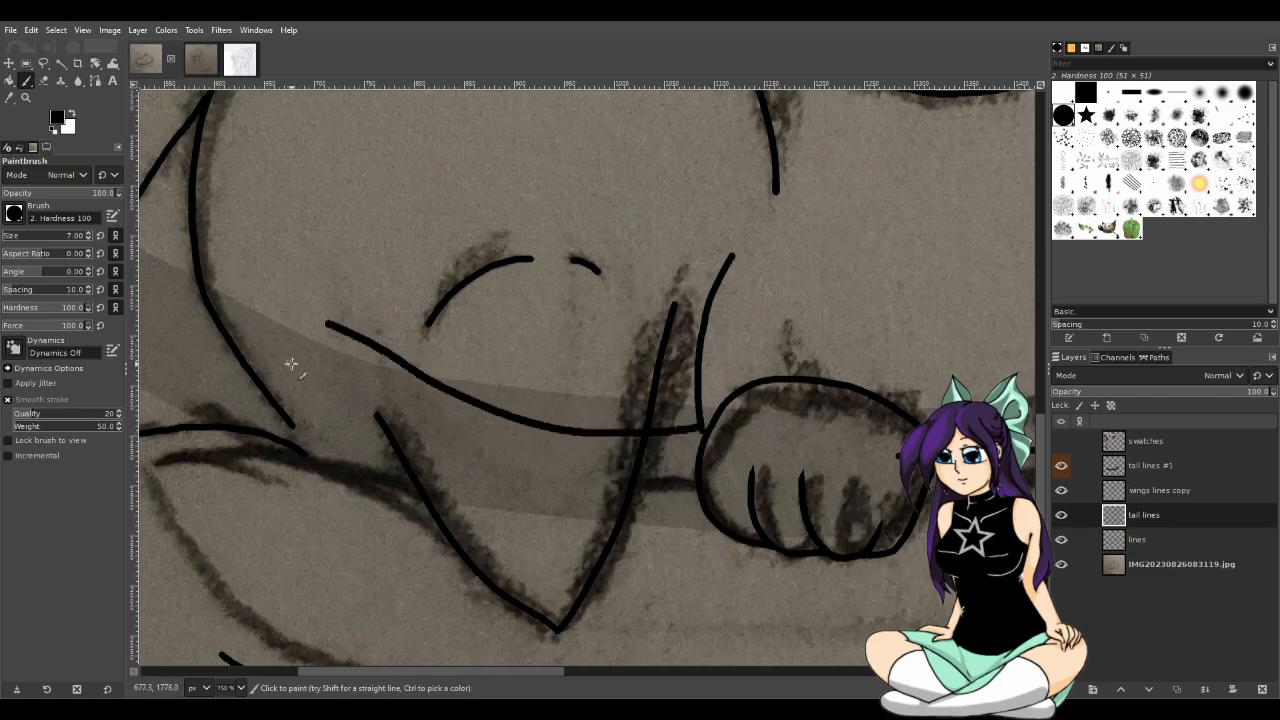
key("ctrl+z")
Erase the upper part of the stray duplicate stroke where it branches off the tail's outer curve, and thin the thickened join
scroll(538, 483, "down", 1, "ctrl")
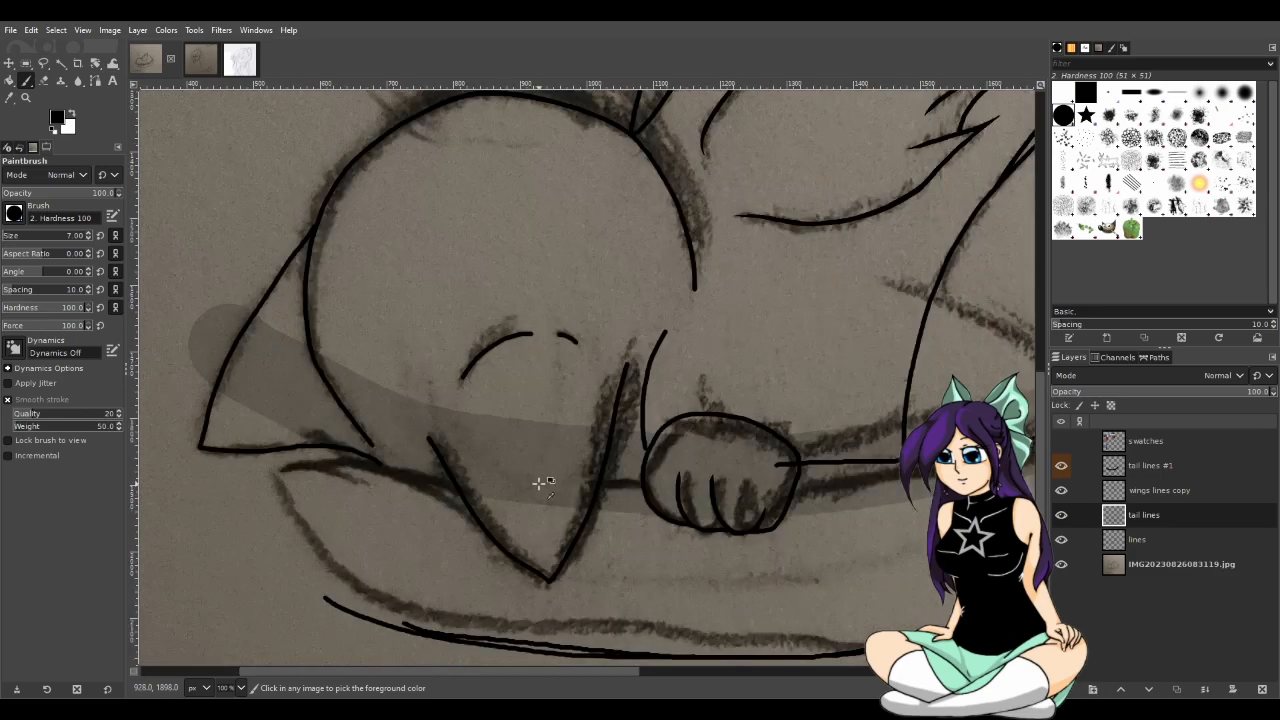
scroll(540, 484, "down", 1, "ctrl")
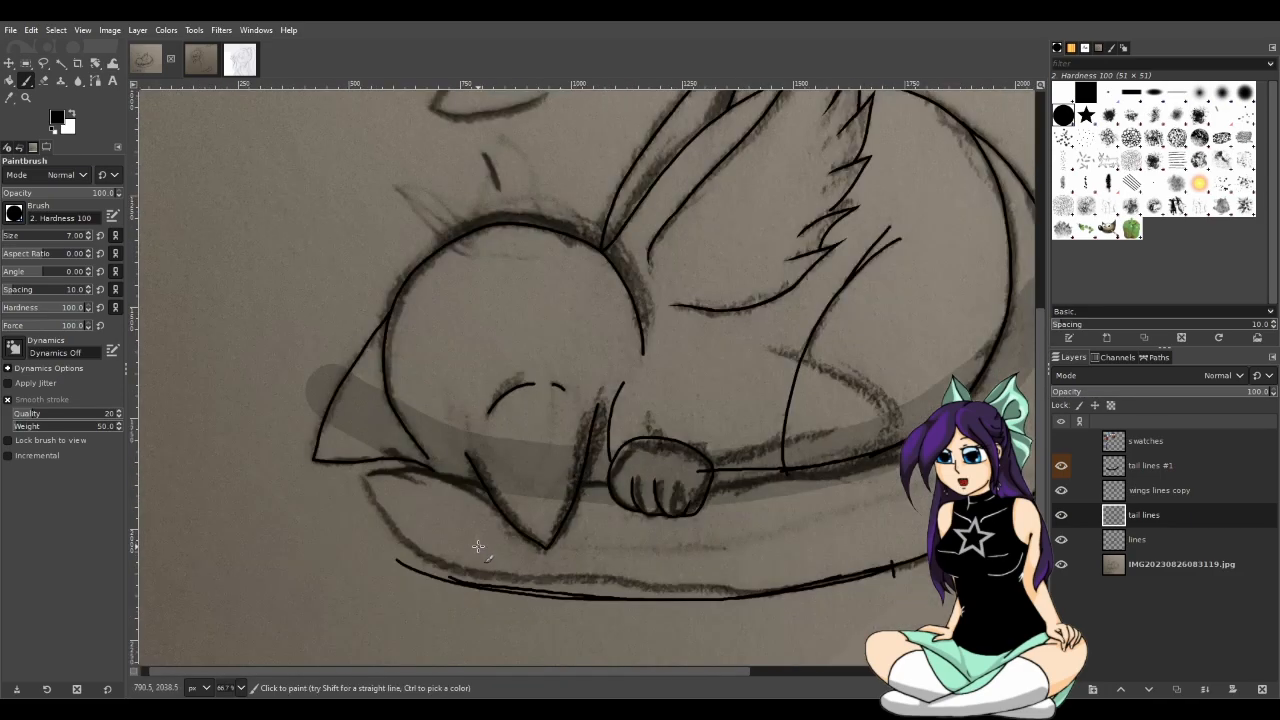
scroll(482, 560, "down", 1, "ctrl")
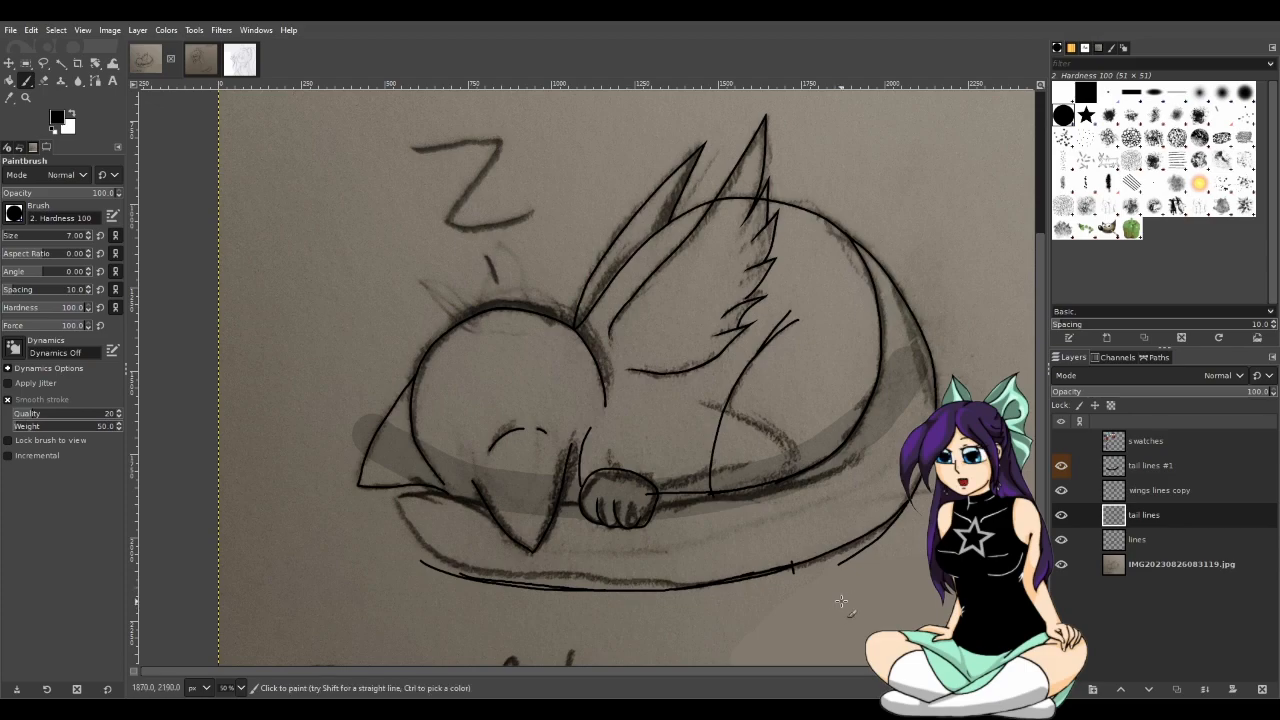
scroll(910, 596, "up", 5)
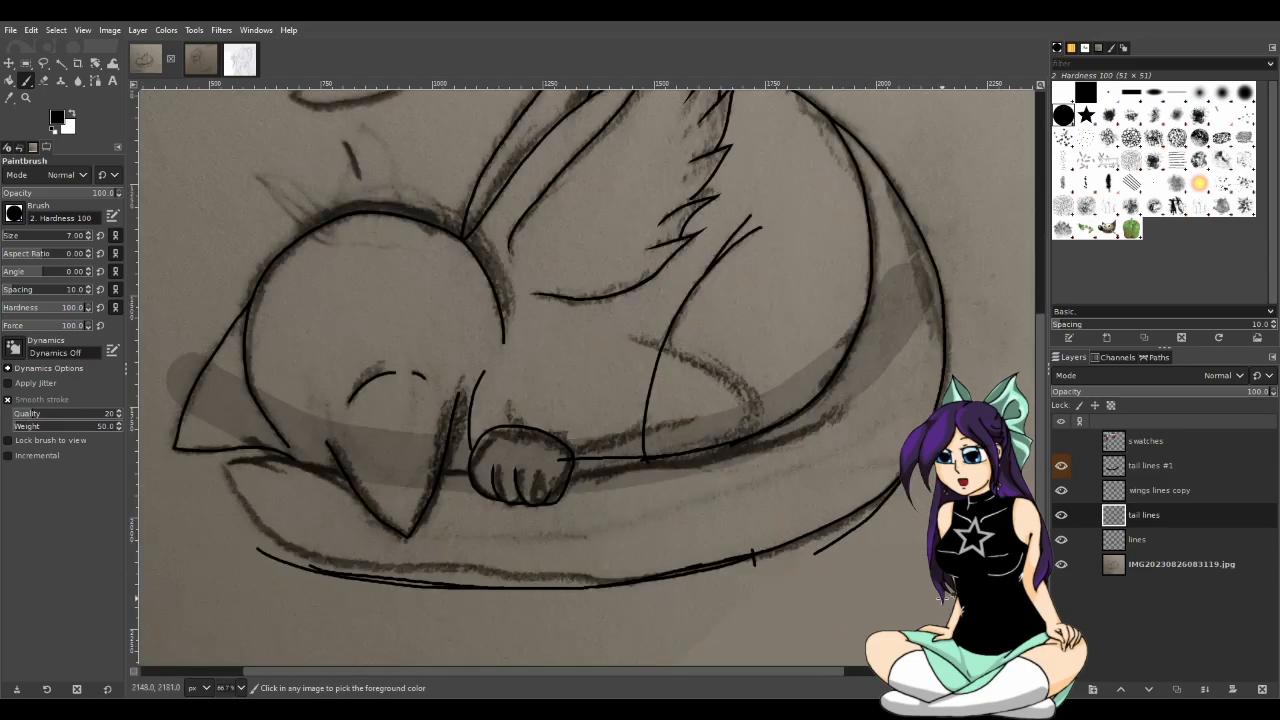
scroll(912, 570, "up", 1)
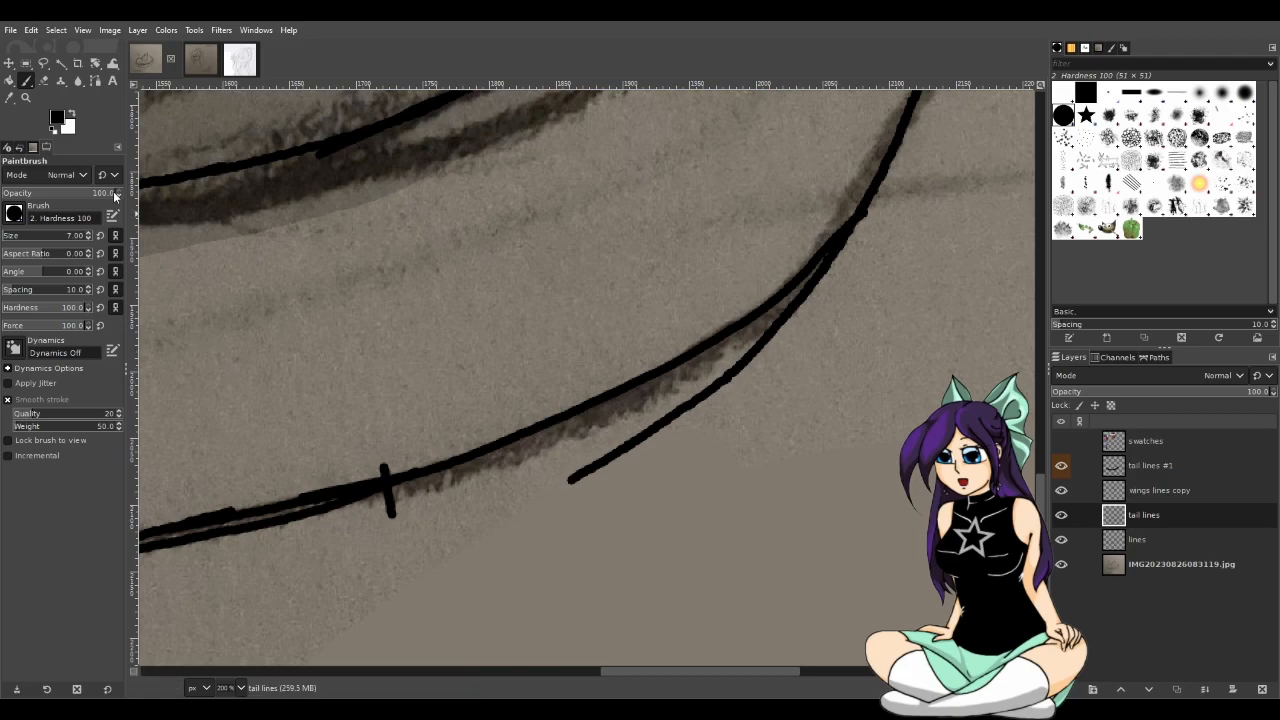
left_click(43, 81)
left_click_drag(871, 210, 855, 240)
scroll(880, 236, "up", 2)
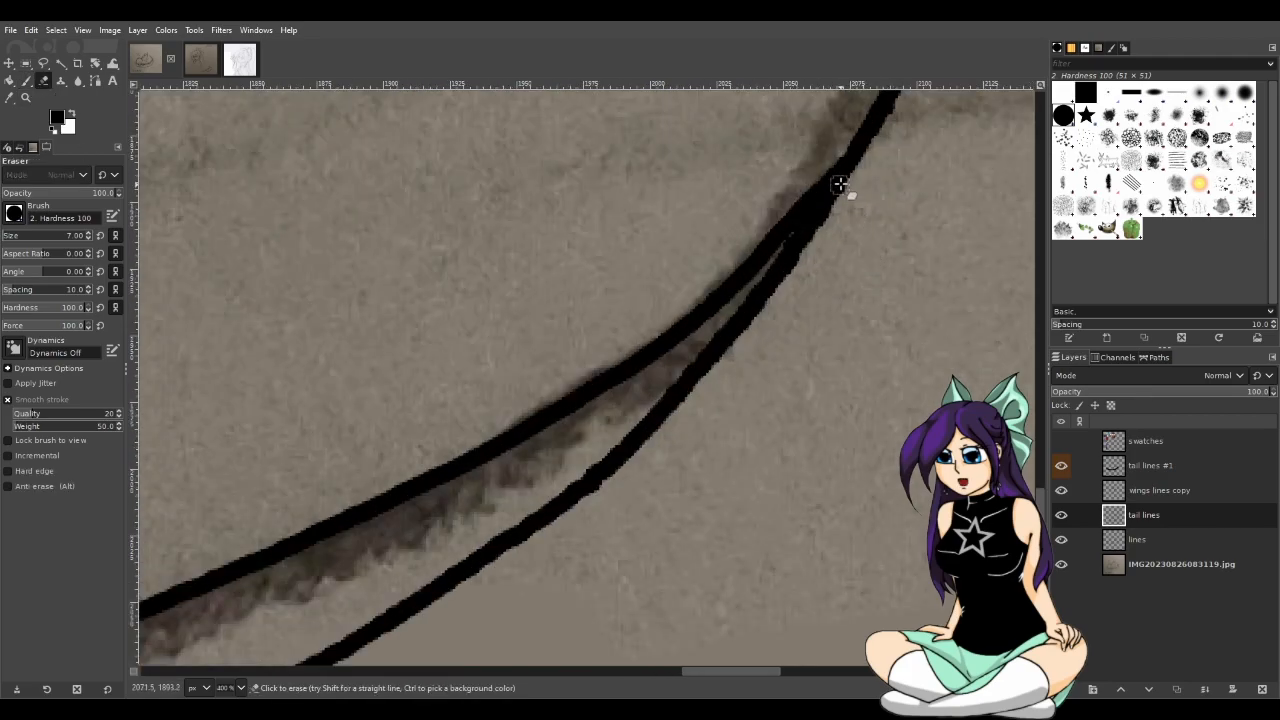
mouse_move(838, 205)
left_mouse_down()
mouse_move(757, 300)
mouse_move(814, 263)
mouse_move(660, 414)
left_mouse_up()
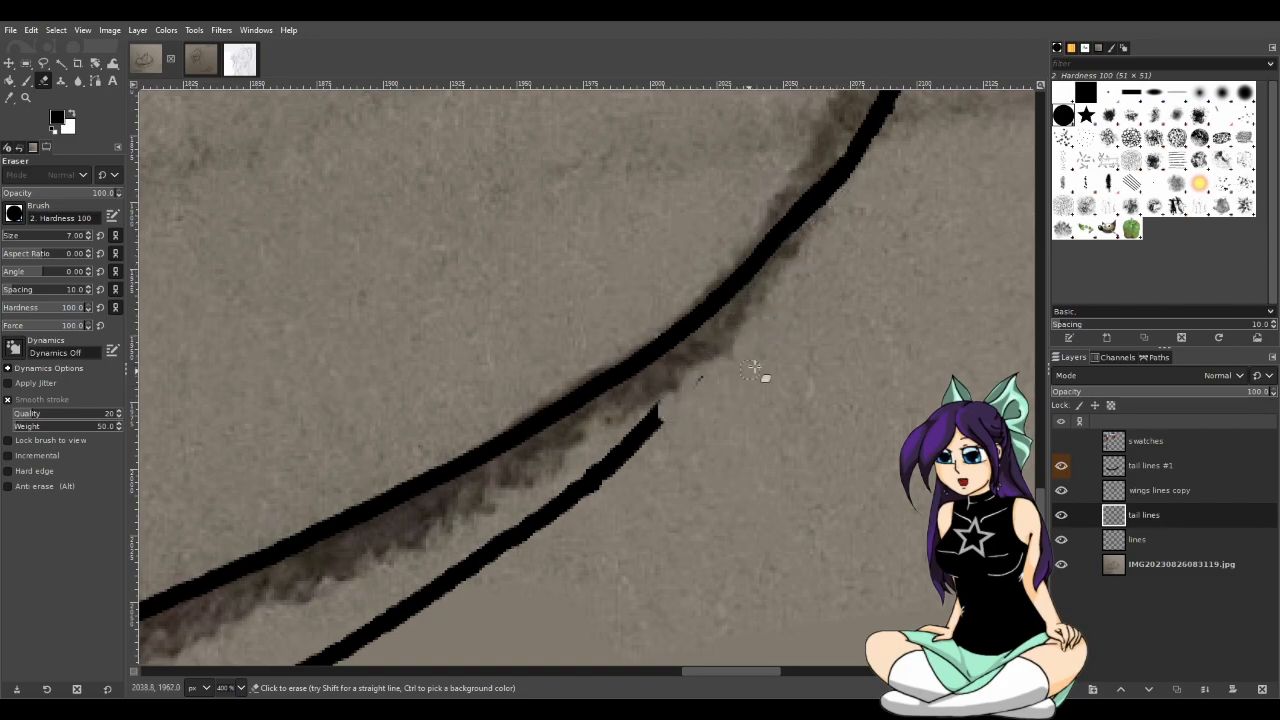
mouse_move(827, 160)
left_mouse_down()
mouse_move(794, 214)
mouse_move(728, 251)
left_mouse_up()
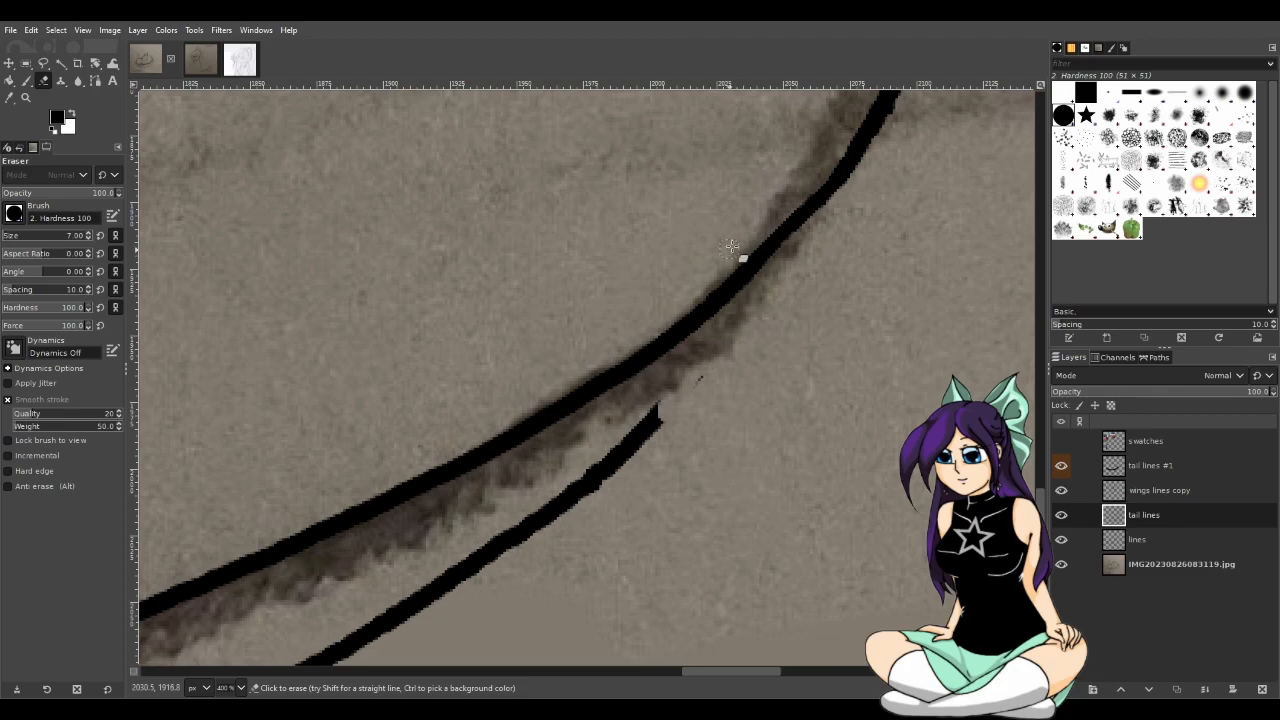
Erase the remaining stray segment and its leftover slivers outside the tail's outer curve
scroll(714, 392, "down", 2)
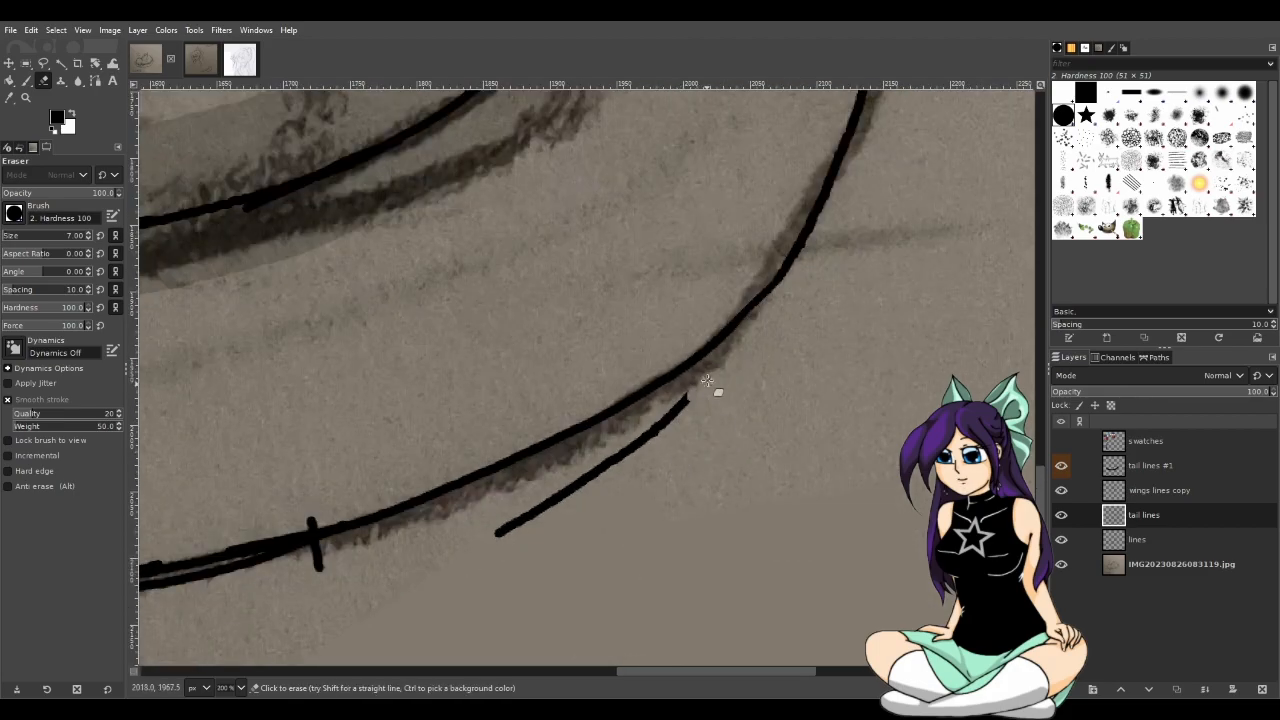
mouse_move(712, 380)
left_mouse_down()
mouse_move(654, 440)
mouse_move(484, 546)
left_mouse_up()
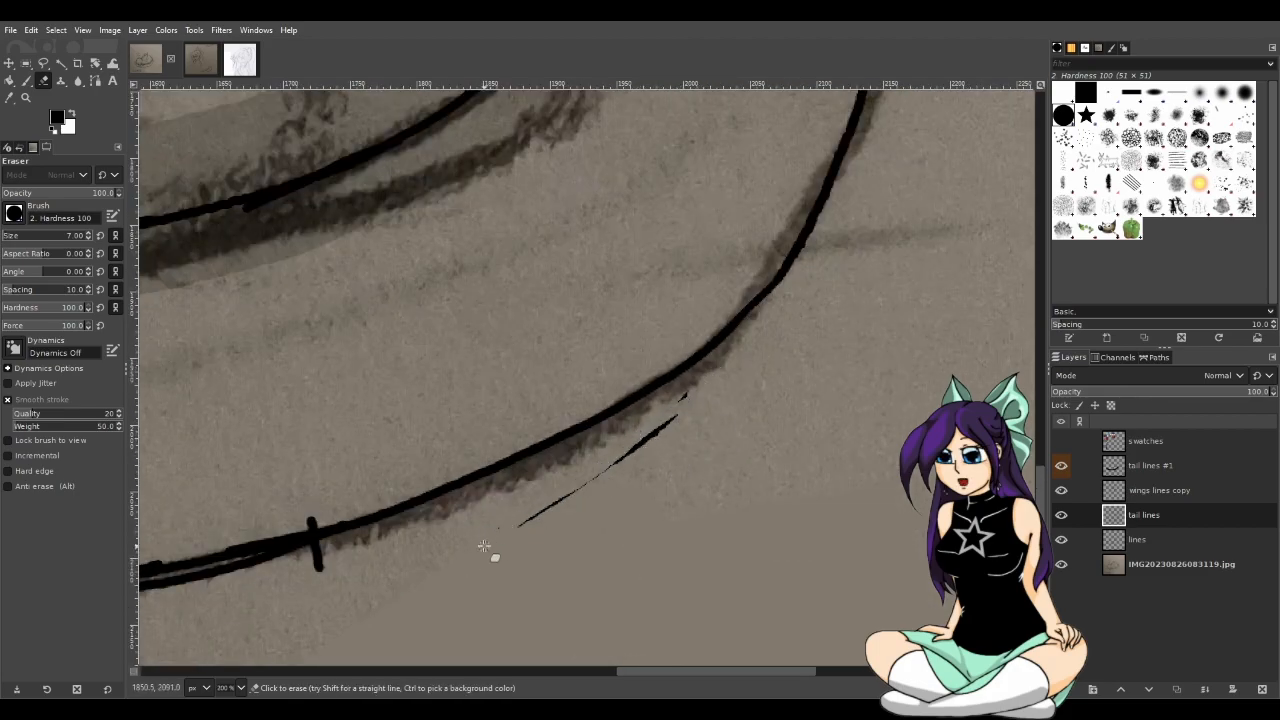
left_click_drag(573, 491, 677, 426)
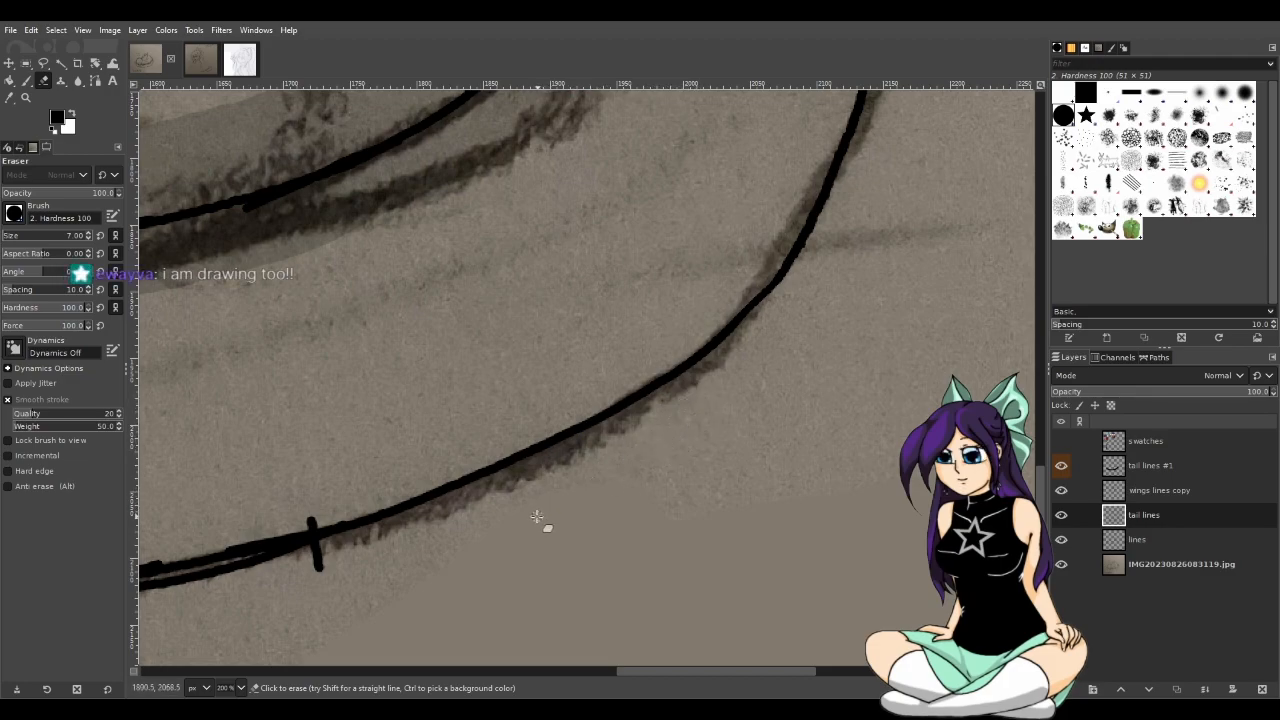
Erase the short tick crossing the tail's lower outer curve and trim the thickened line around it
left_click_drag(694, 669, 582, 665)
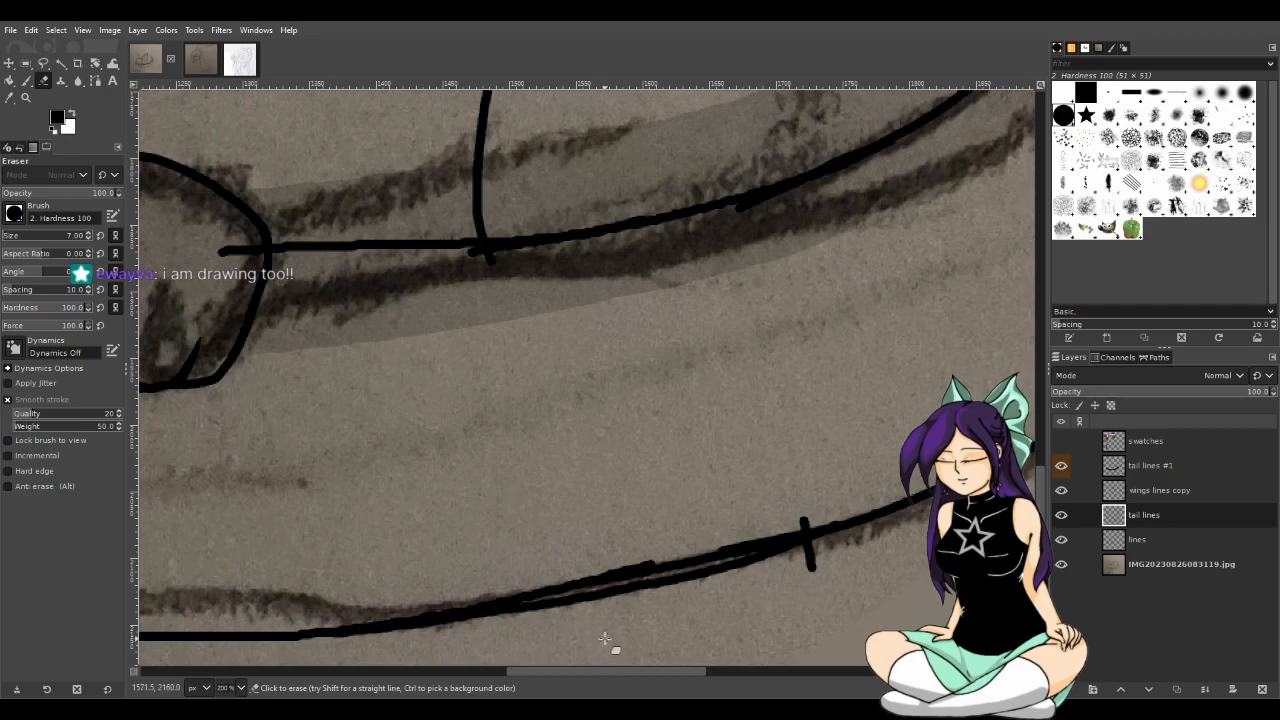
scroll(737, 493, "down", 3)
scroll(830, 420, "up", 4)
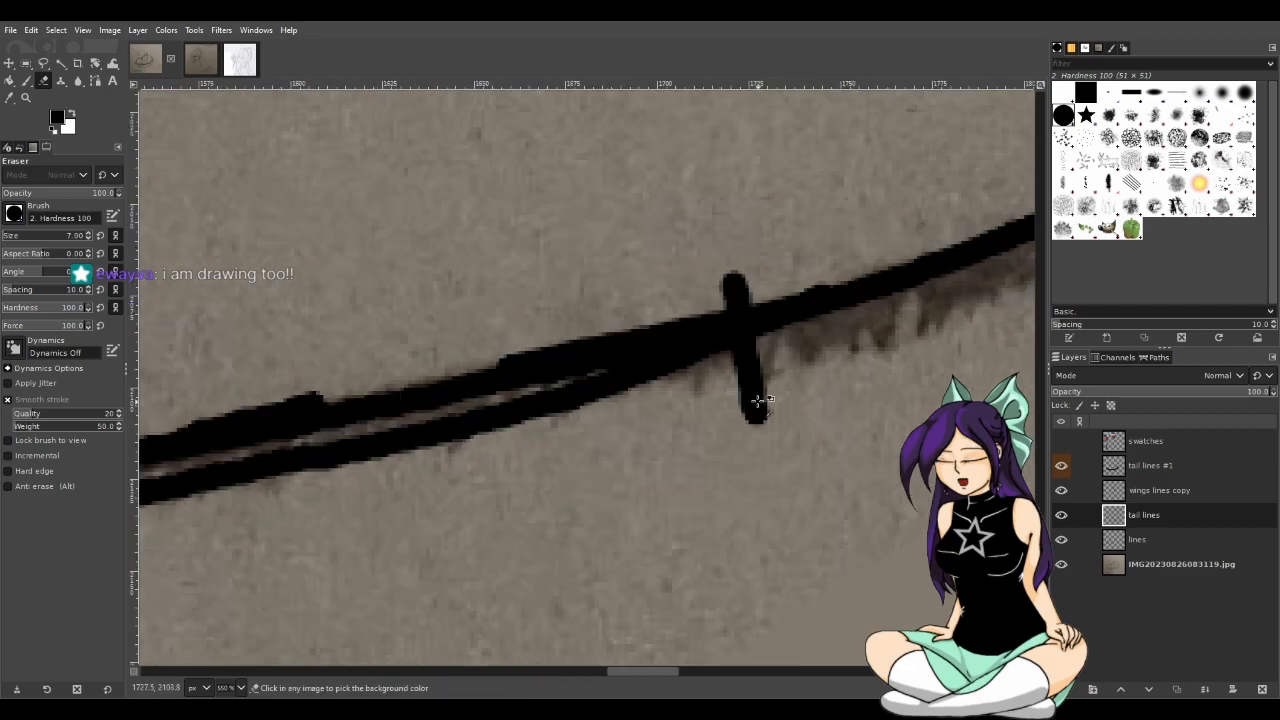
mouse_move(762, 350)
left_mouse_down()
mouse_move(730, 376)
mouse_move(764, 360)
mouse_move(753, 381)
mouse_move(777, 413)
left_mouse_up()
mouse_move(729, 314)
left_mouse_down()
mouse_move(754, 306)
mouse_move(760, 284)
mouse_move(742, 273)
left_mouse_up()
left_click_drag(829, 273, 692, 320)
scroll(651, 420, "down", 3, "ctrl")
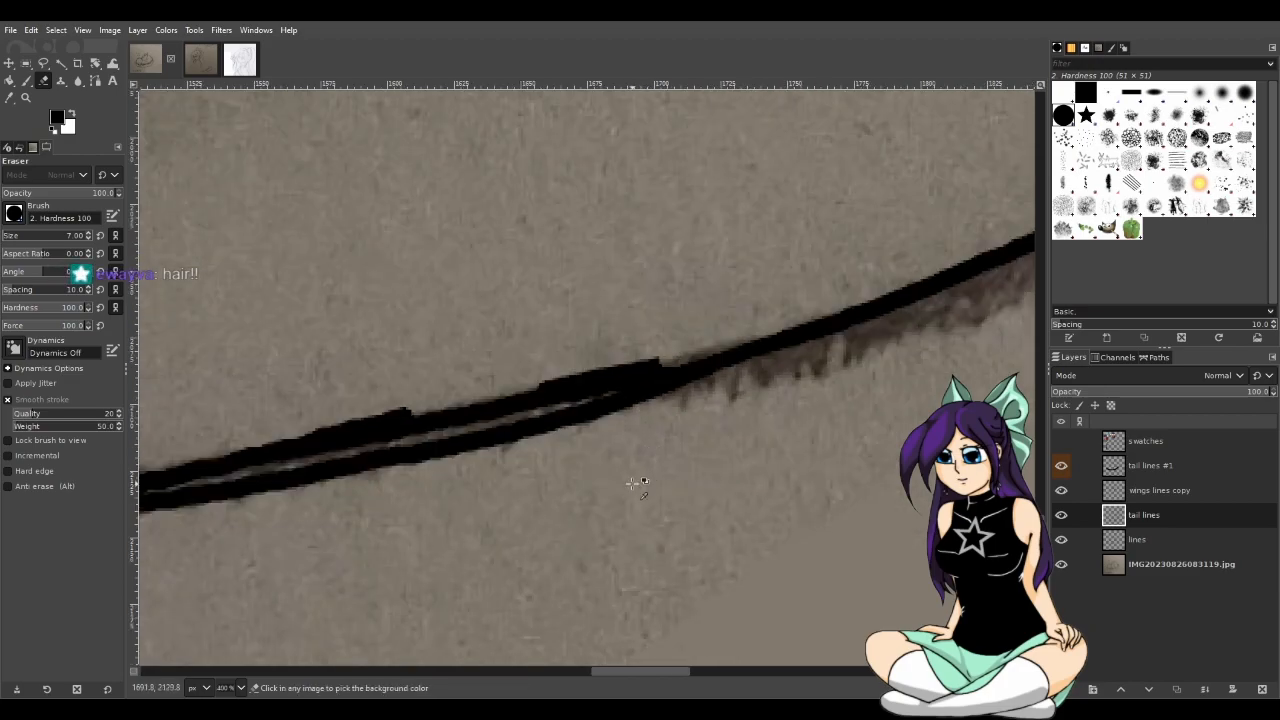
Erase the duplicate upper stroke along the tail's lower curve beyond the paw, leaving one clean line
scroll(632, 489, "down", 3, "ctrl")
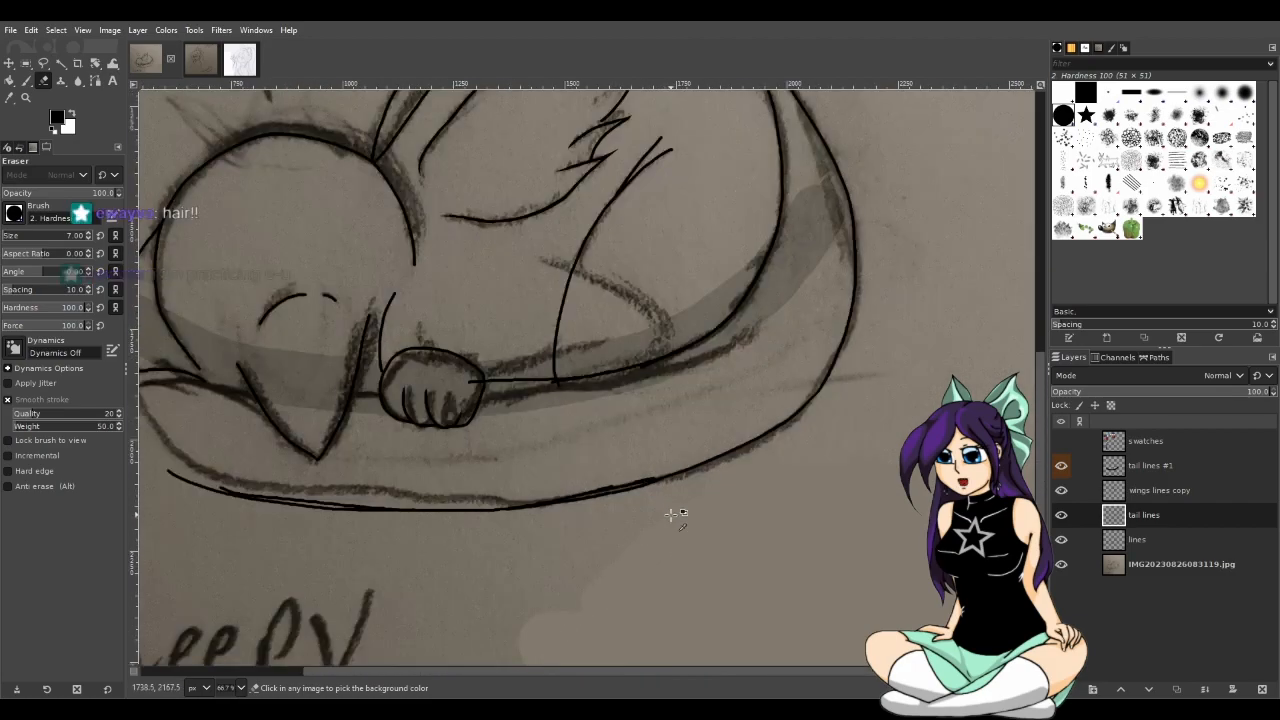
left_click_drag(744, 677, 708, 670)
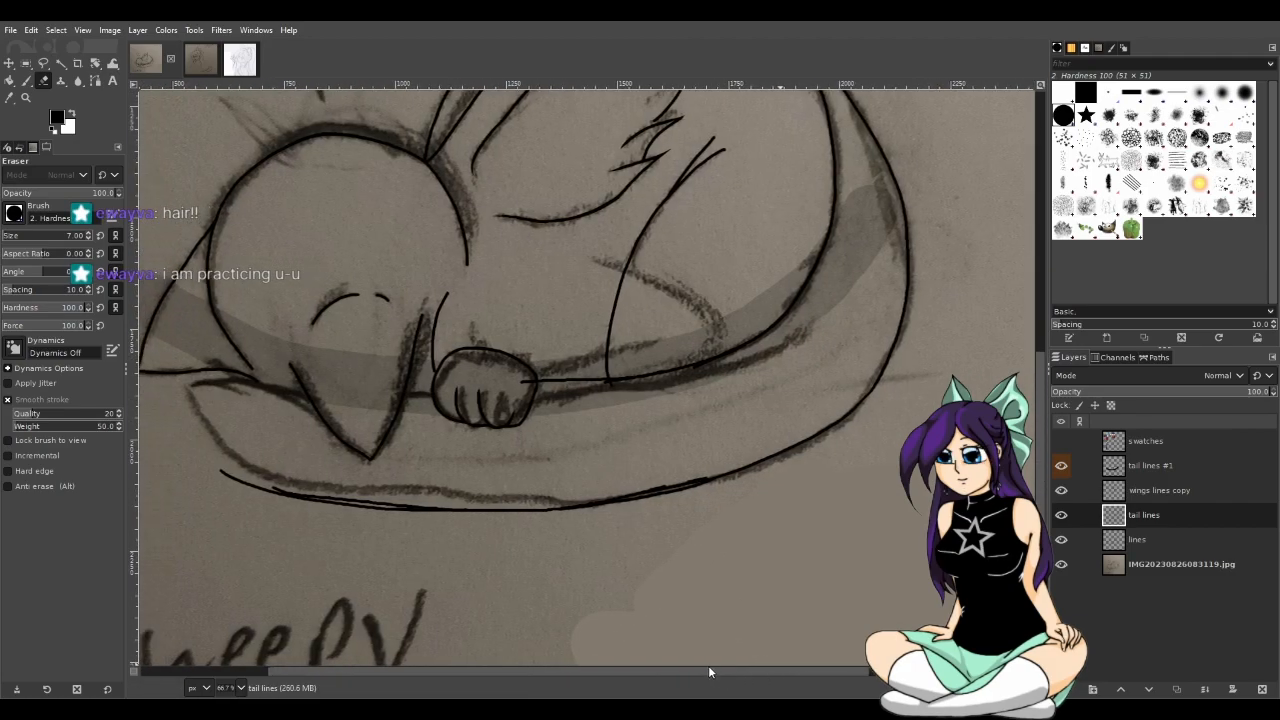
scroll(634, 529, "up", 3, "ctrl")
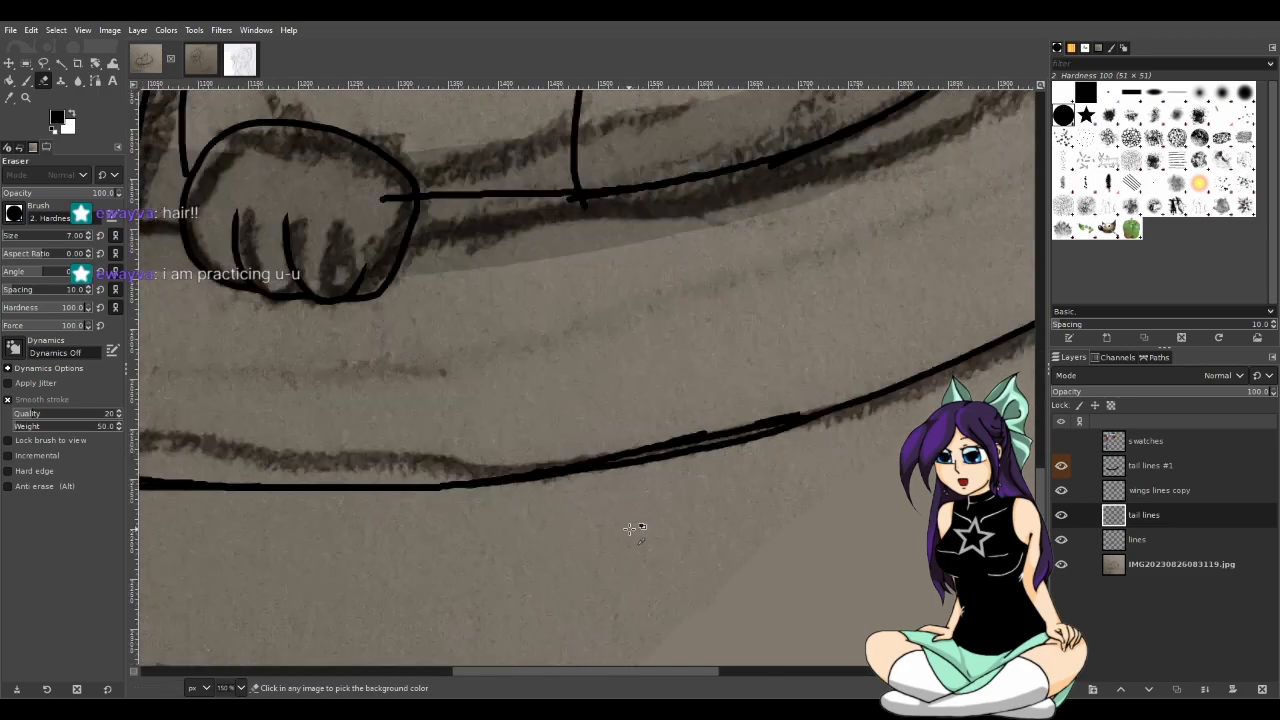
scroll(586, 463, "up", 1, "ctrl")
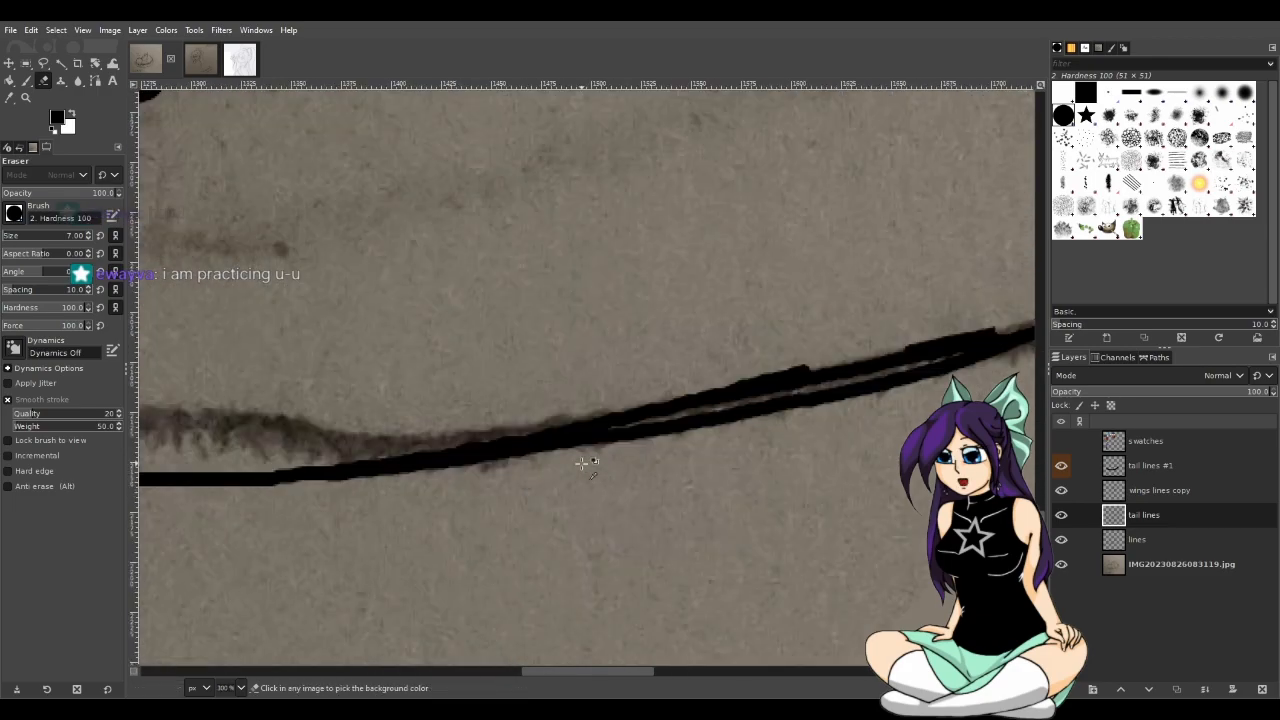
mouse_move(1001, 327)
left_mouse_down()
mouse_move(723, 393)
mouse_move(640, 411)
left_mouse_up()
left_click_drag(730, 381, 957, 329)
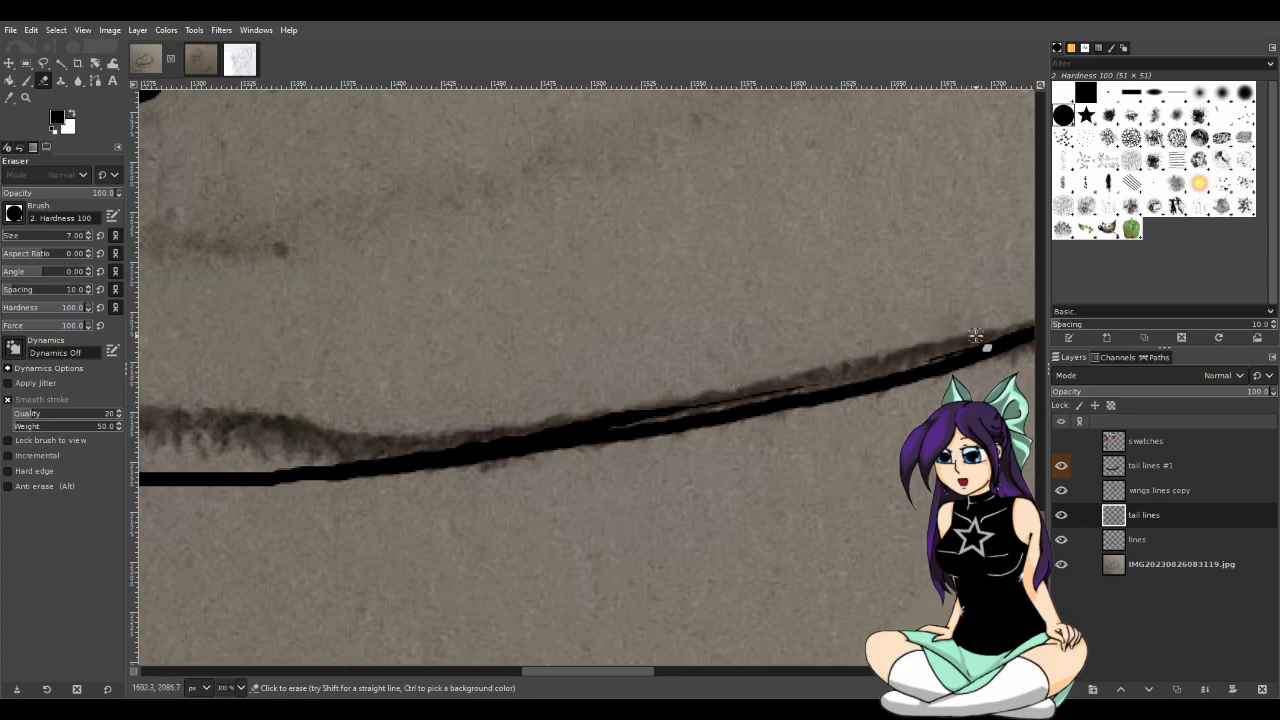
mouse_move(917, 362)
left_mouse_down()
mouse_move(806, 397)
mouse_move(545, 422)
left_mouse_up()
mouse_move(624, 419)
left_mouse_down()
mouse_move(274, 464)
mouse_move(366, 459)
left_mouse_up()
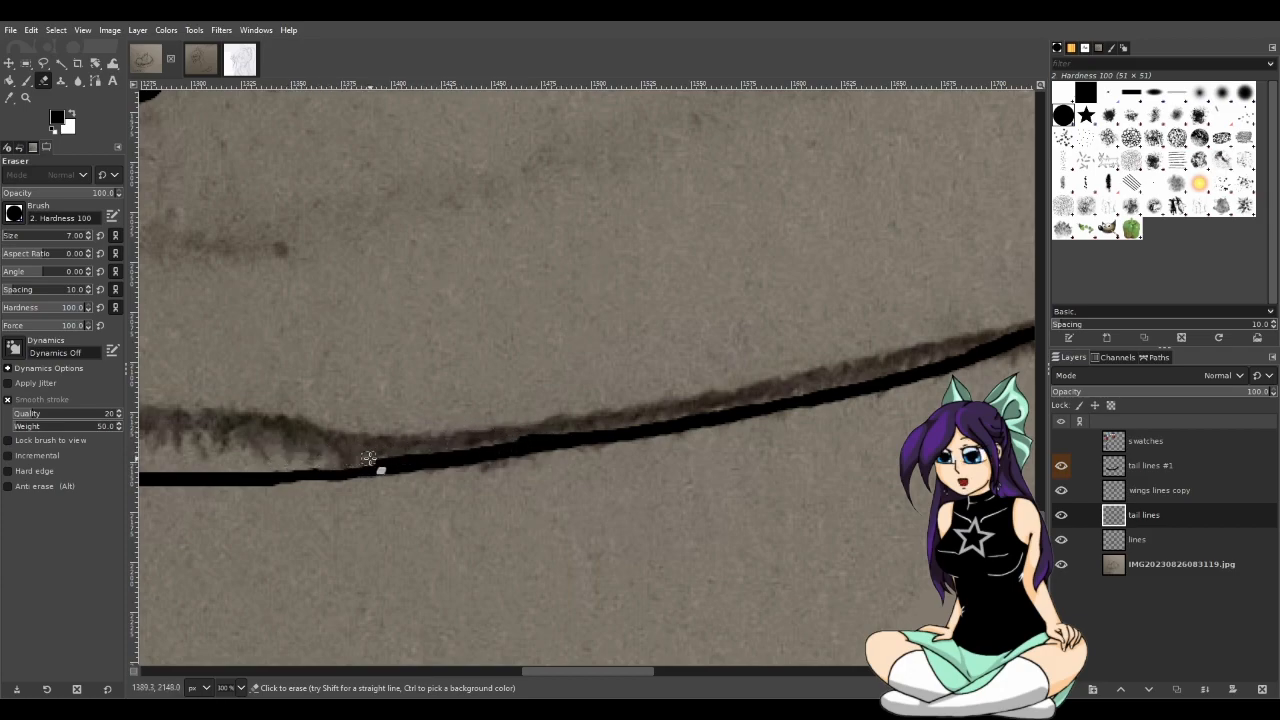
Shave the uneven upper edge of the tail's lower curve where the duplicate stroke was removed, undoing and redoing the erasing pass
left_click_drag(442, 449, 616, 412)
key("ctrl+z")
left_click_drag(435, 454, 633, 411)
key("ctrl+z")
left_click_drag(441, 450, 636, 402)
key("ctrl+z")
left_click_drag(455, 445, 676, 397)
Paint over the thin bend where the tail's flat underside starts to rise, and erase the excess below it
scroll(563, 480, "down", 2)
scroll(563, 487, "down", 3)
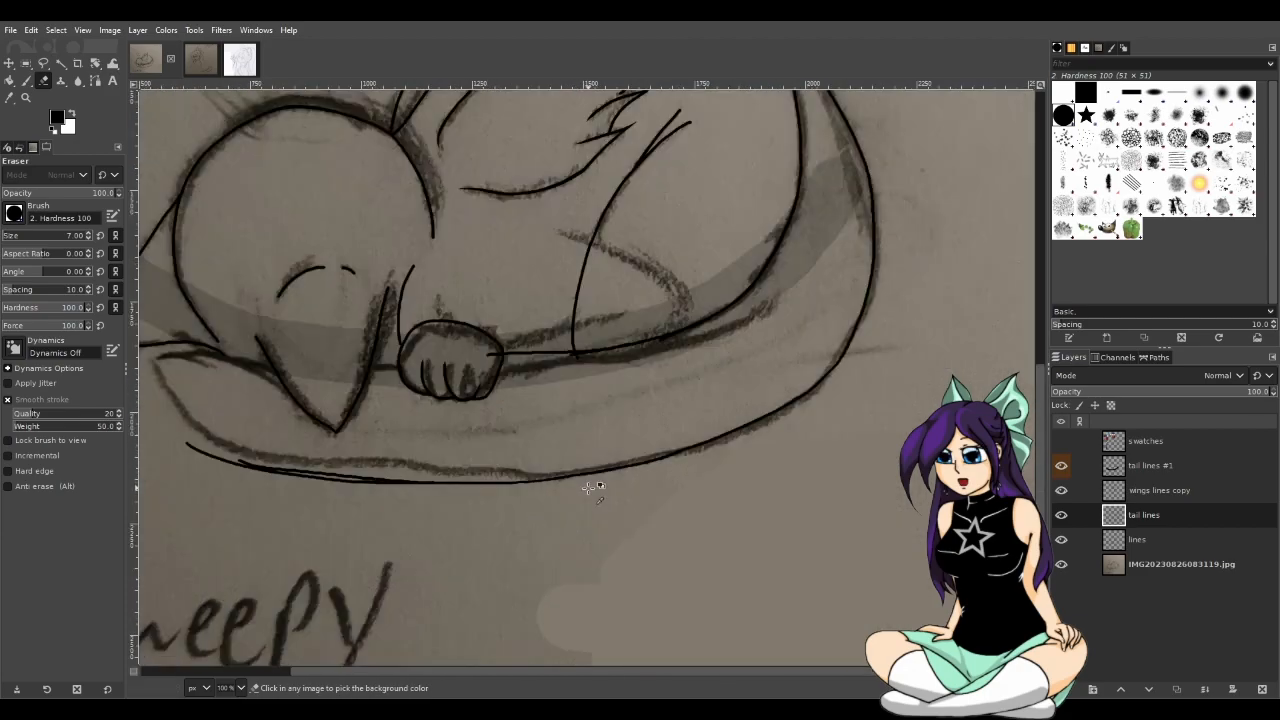
scroll(600, 514, "up", 5)
scroll(487, 466, "up", 3)
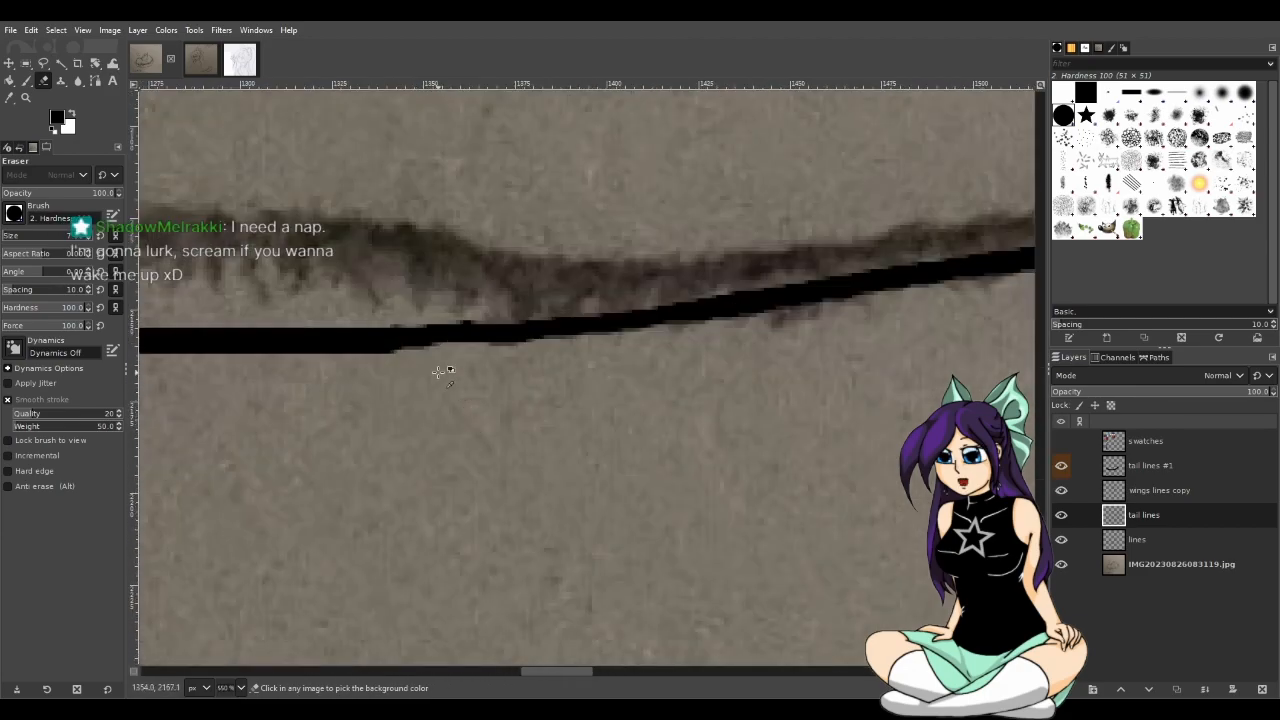
key("p")
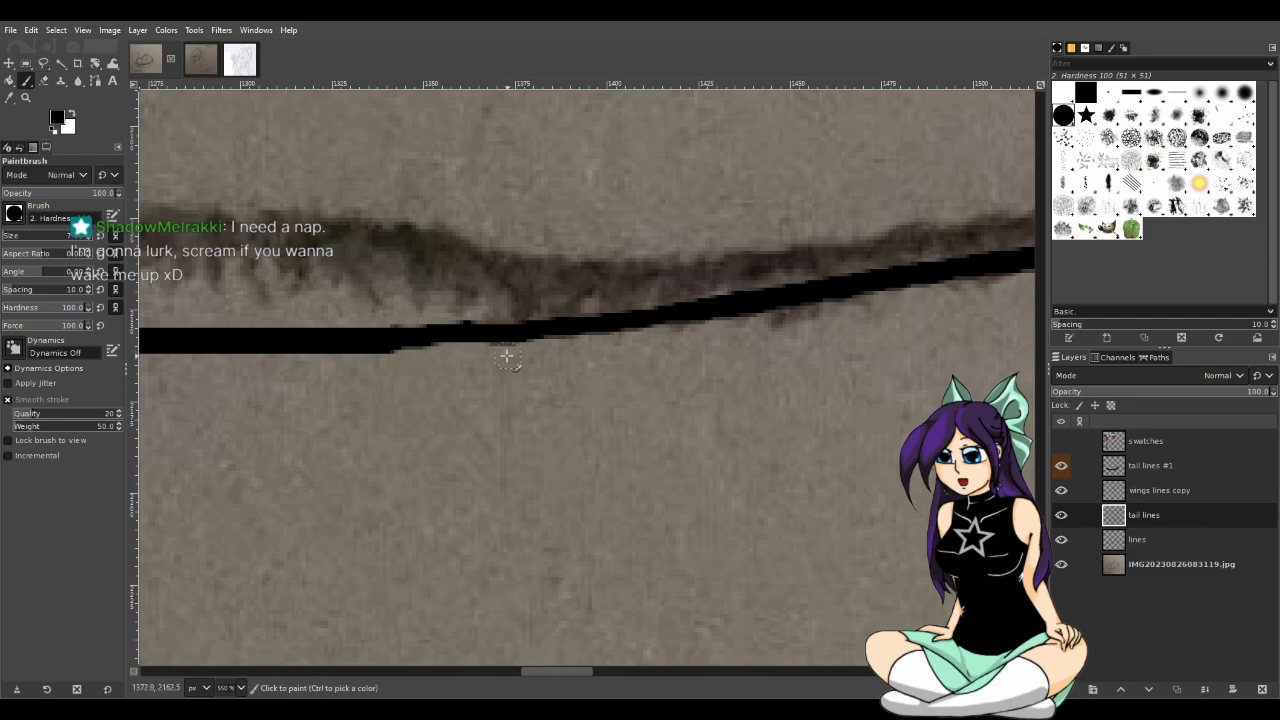
mouse_move(397, 337)
left_mouse_down()
mouse_move(727, 321)
mouse_move(814, 294)
left_mouse_up()
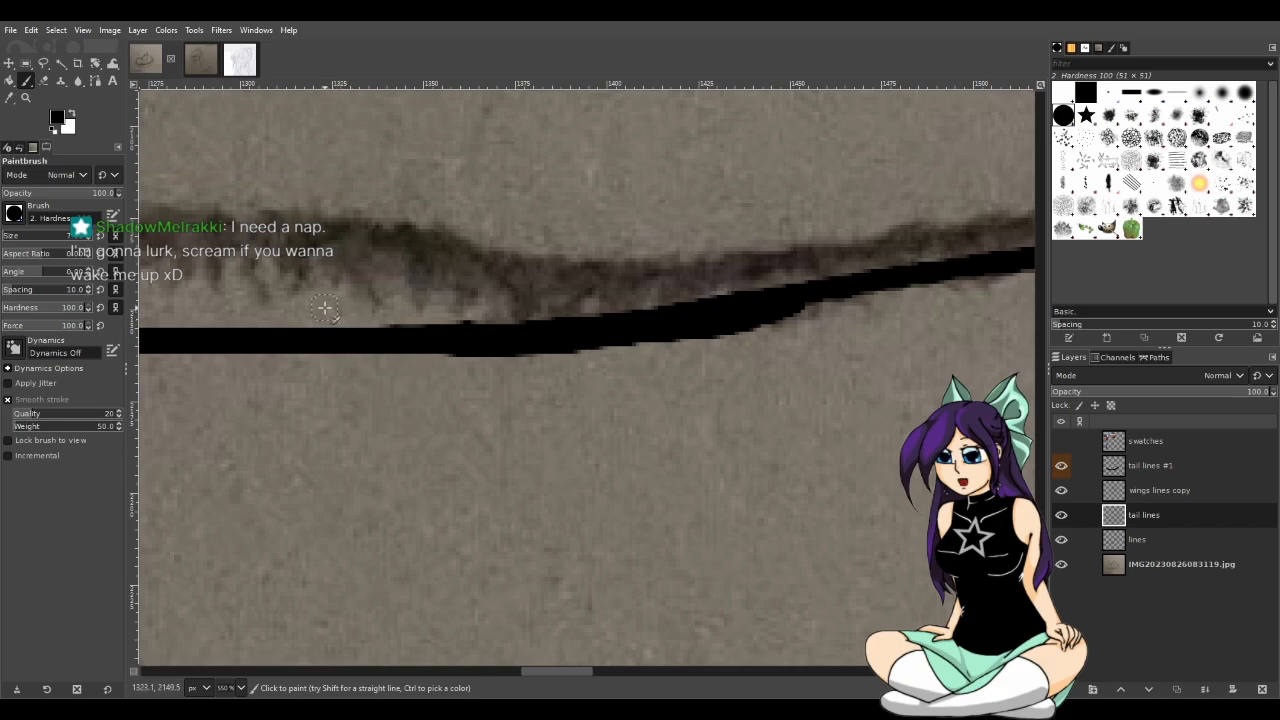
key("shift+e")
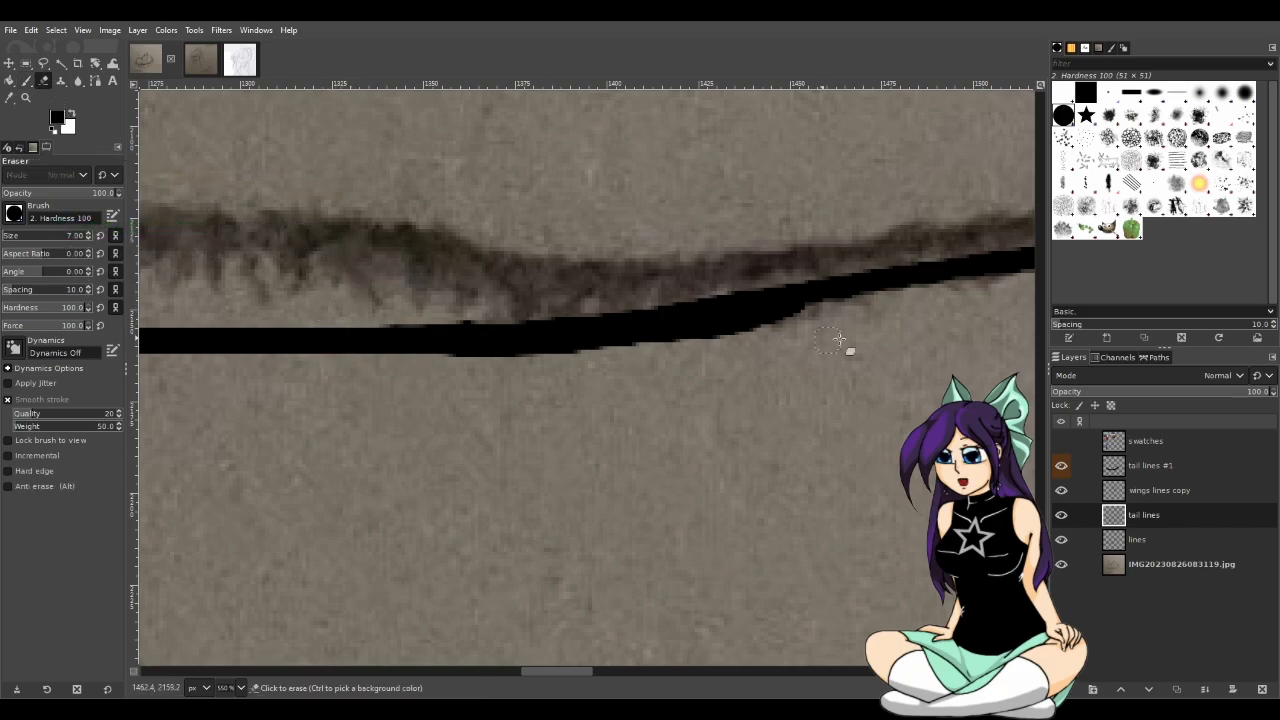
mouse_move(816, 318)
left_mouse_down()
mouse_move(740, 342)
mouse_move(443, 372)
left_mouse_up()
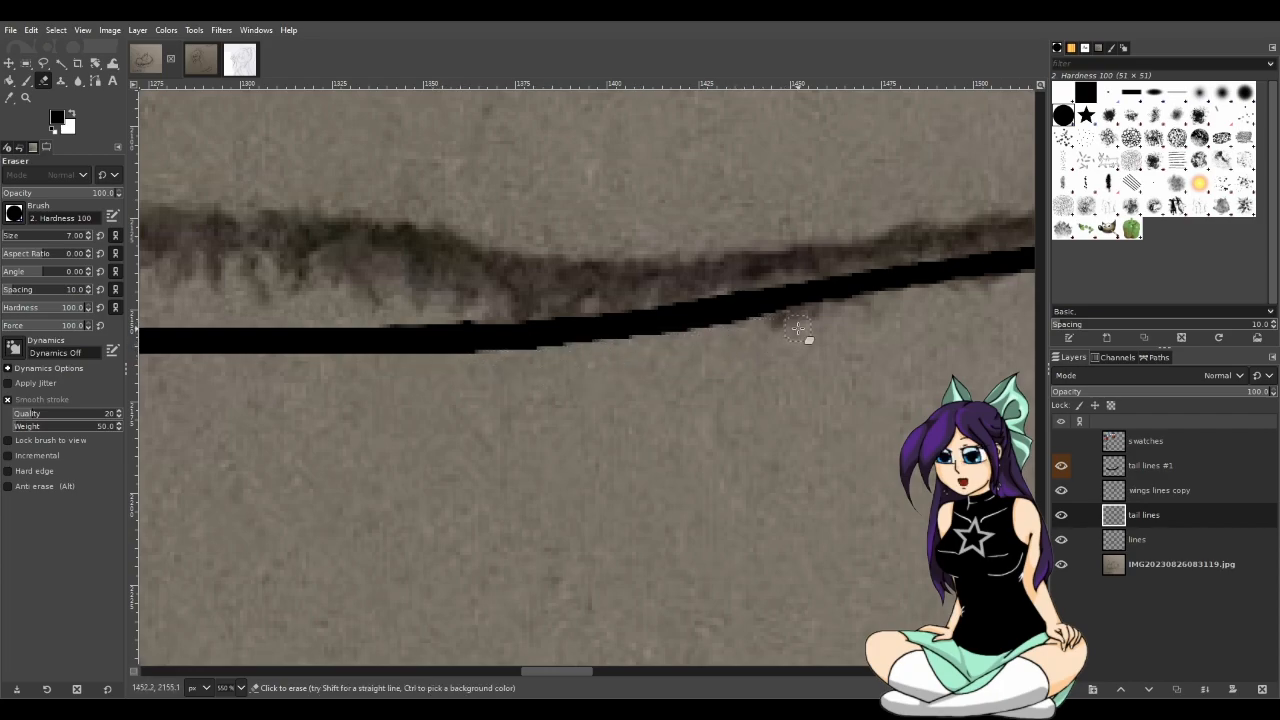
Thicken the thin rising part of the tail's curve with the Paintbrush and trim its underside smooth with the Eraser
key("p")
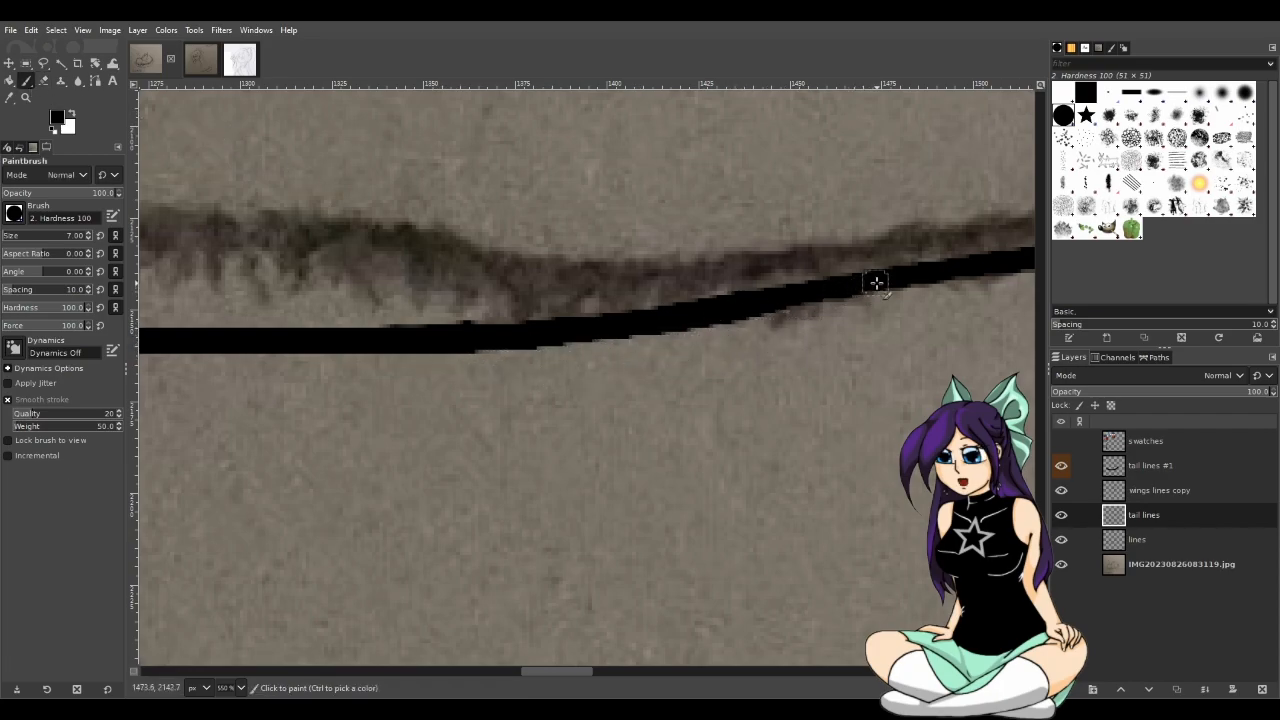
mouse_move(923, 277)
left_mouse_down()
mouse_move(734, 316)
mouse_move(917, 277)
left_mouse_up()
key("ctrl+z")
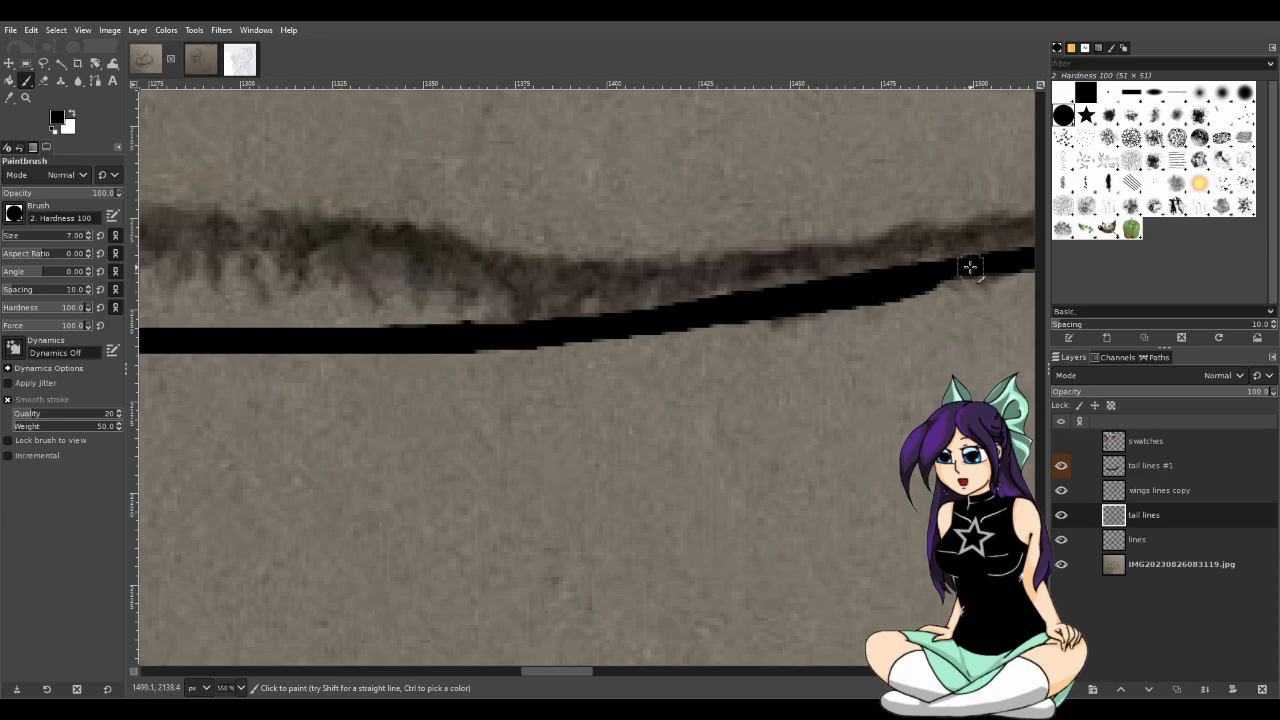
key("shift+e")
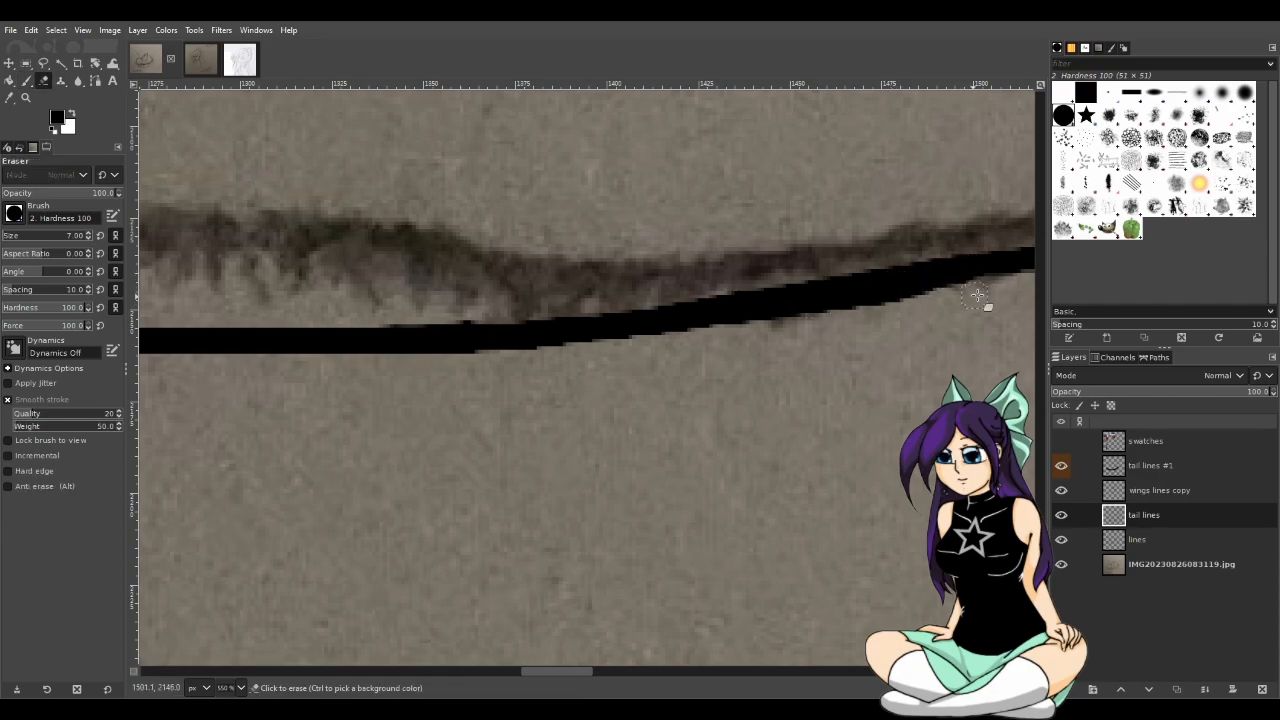
left_click_drag(984, 286, 736, 341)
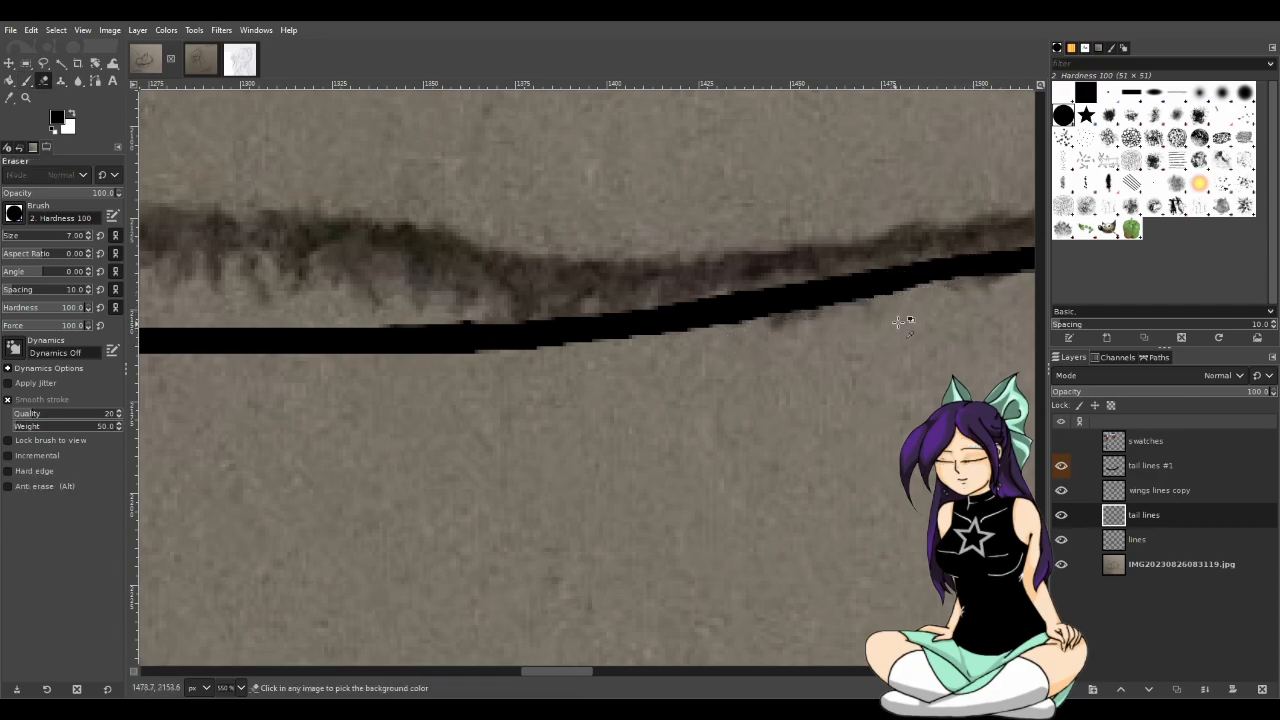
key("ctrl+z")
left_click_drag(984, 291, 757, 345)
key("ctrl+z")
left_click_drag(996, 297, 748, 345)
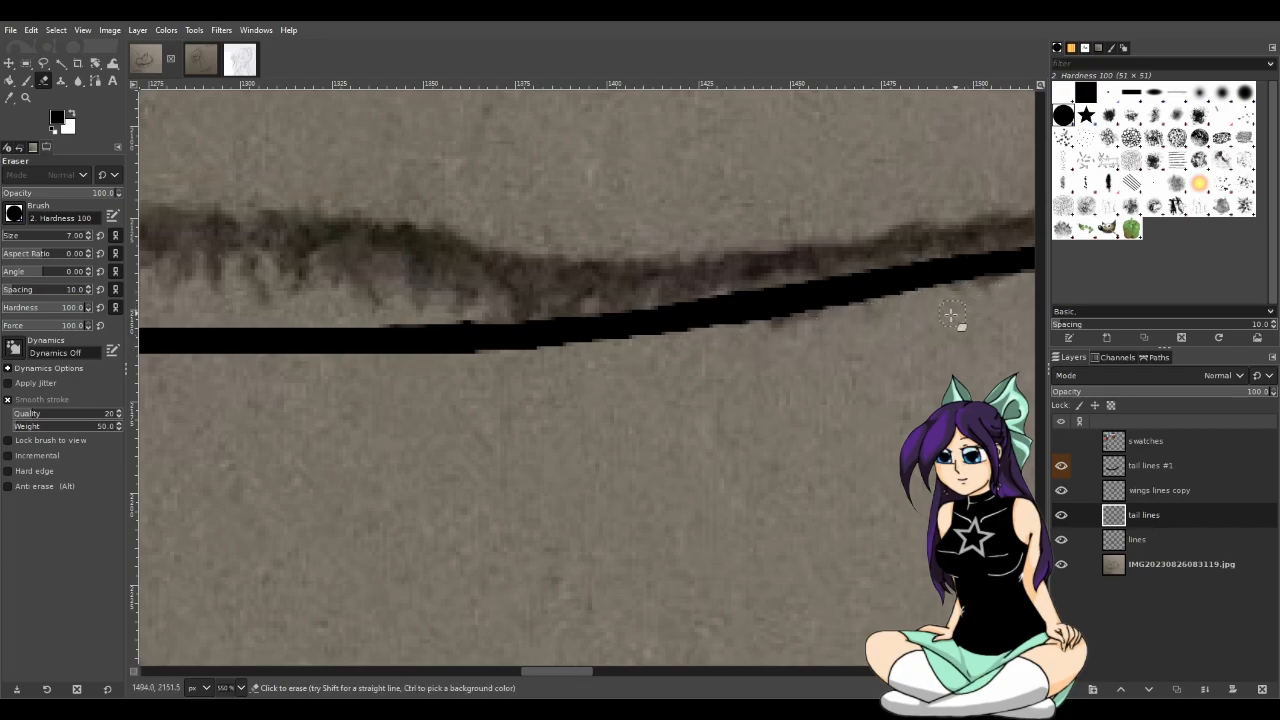
Erase the loose end and the duplicate upper stroke on the tail's curve below the V-shaped outline
scroll(786, 393, "down", 5)
scroll(390, 387, "up", 1)
scroll(388, 388, "down", 1)
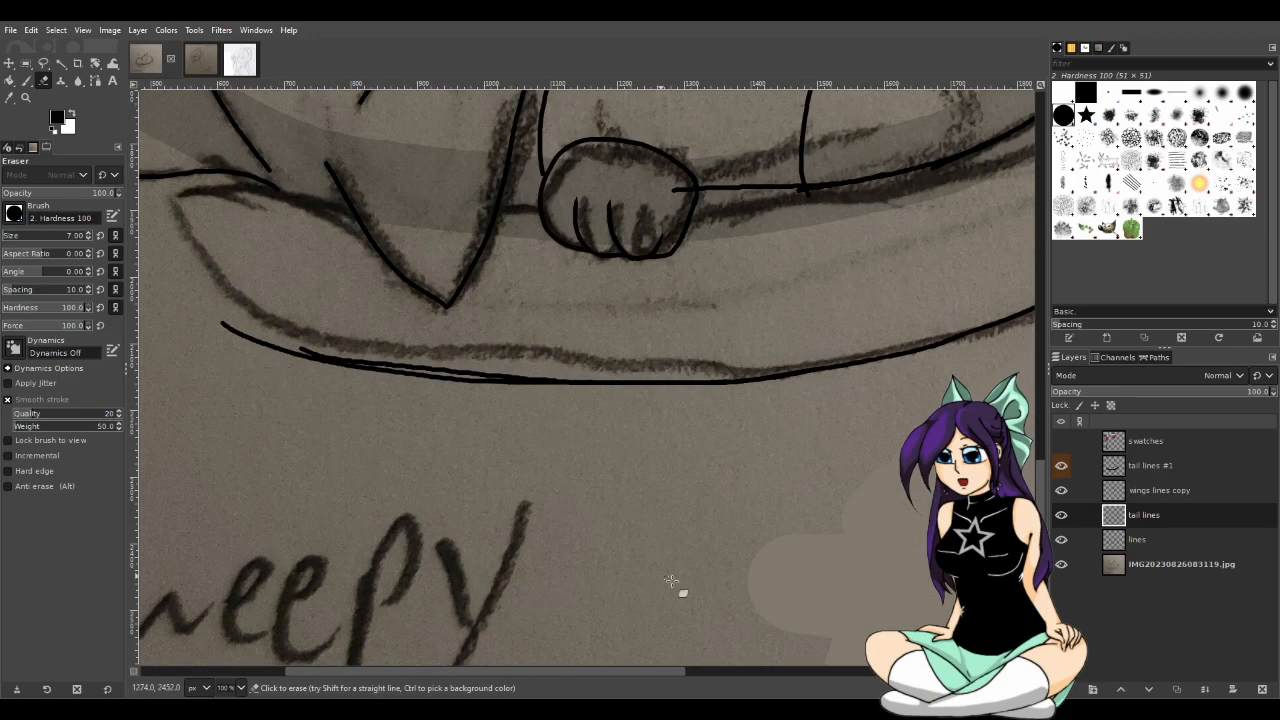
left_click_drag(667, 668, 605, 666)
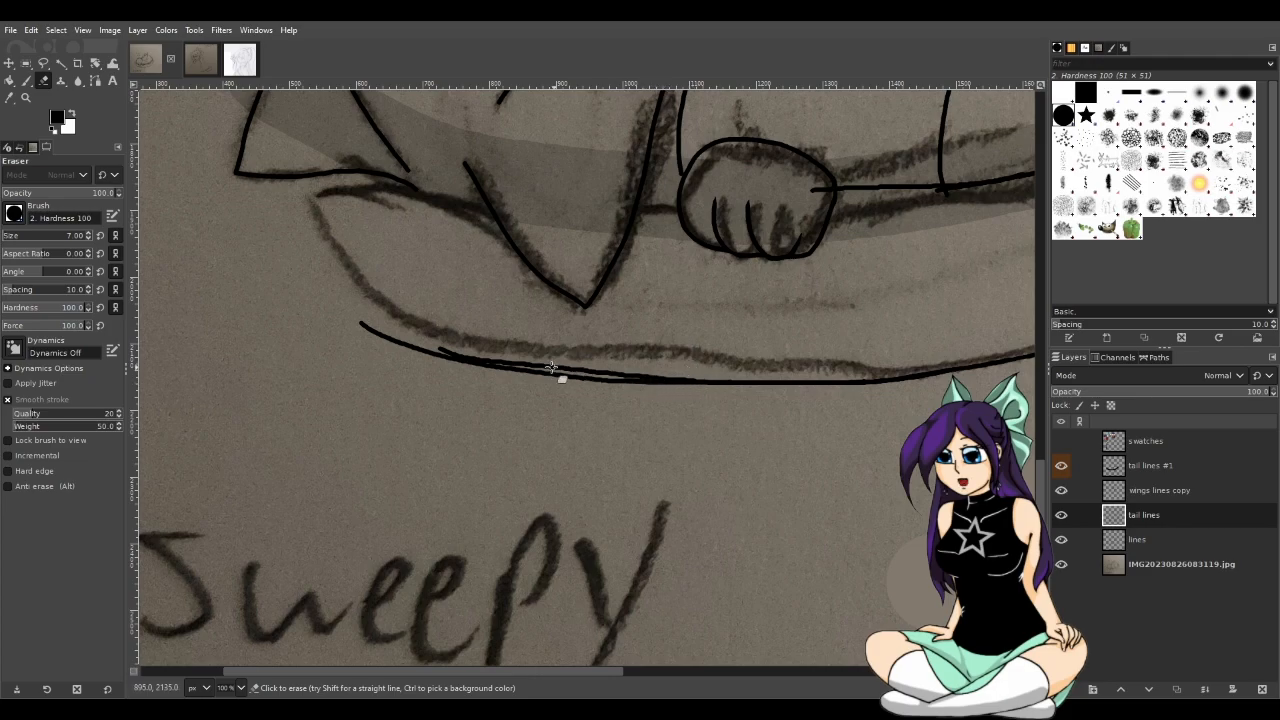
scroll(560, 369, "up", 3)
scroll(552, 391, "down", 1)
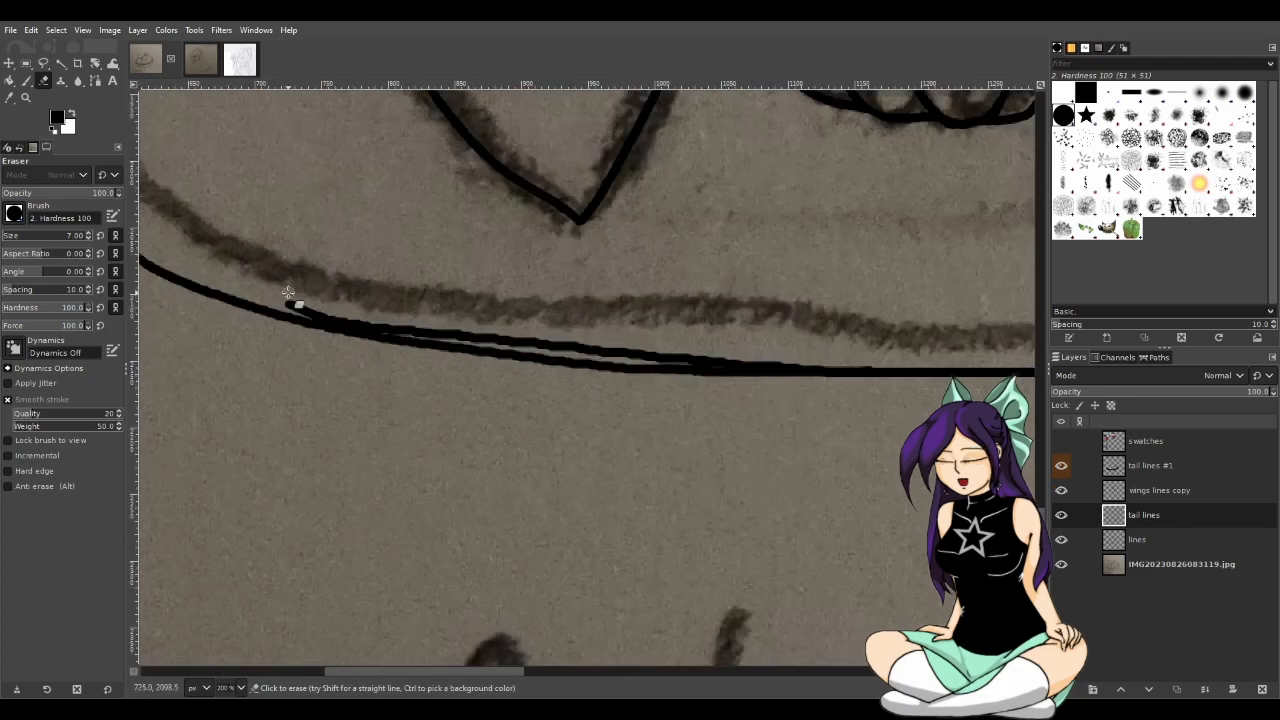
scroll(312, 310, "up", 1)
left_click_drag(255, 295, 417, 323)
mouse_move(284, 303)
left_mouse_down()
mouse_move(346, 331)
mouse_move(537, 344)
left_mouse_up()
left_click_drag(402, 331, 772, 368)
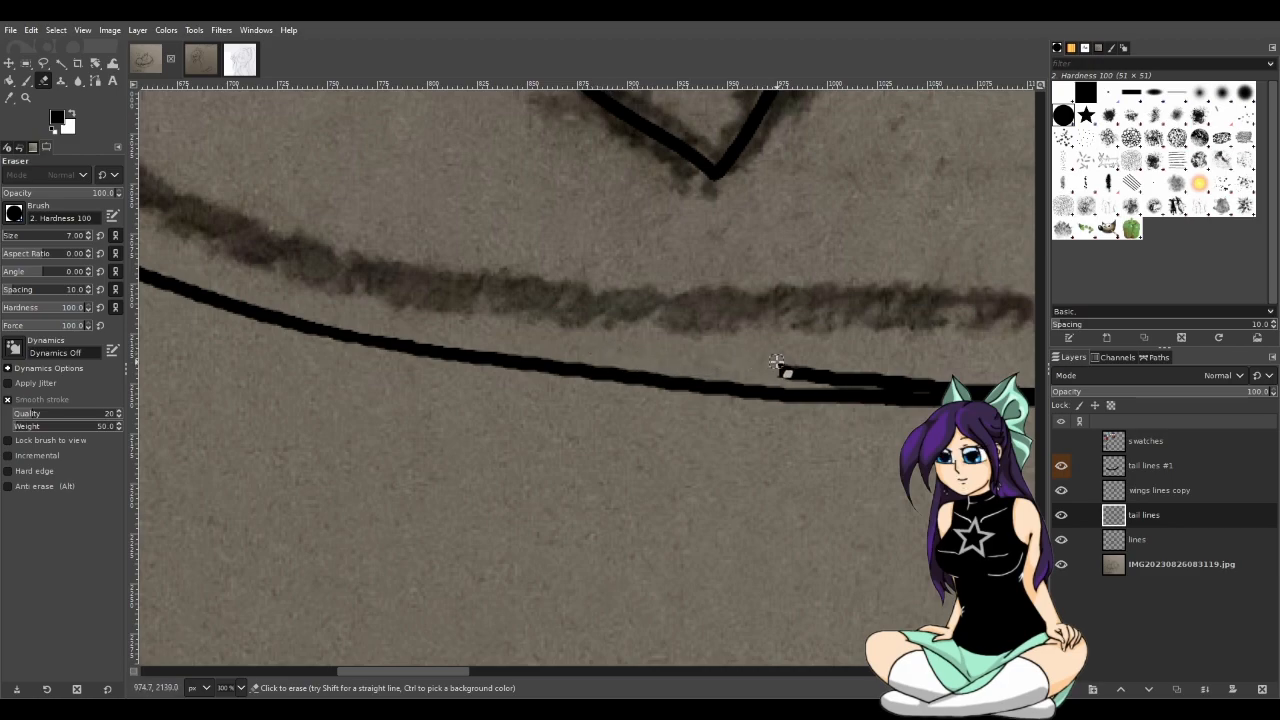
Erase the last piece of the duplicate stroke where it merges into the tail's flat underside
left_click_drag(454, 671, 506, 672)
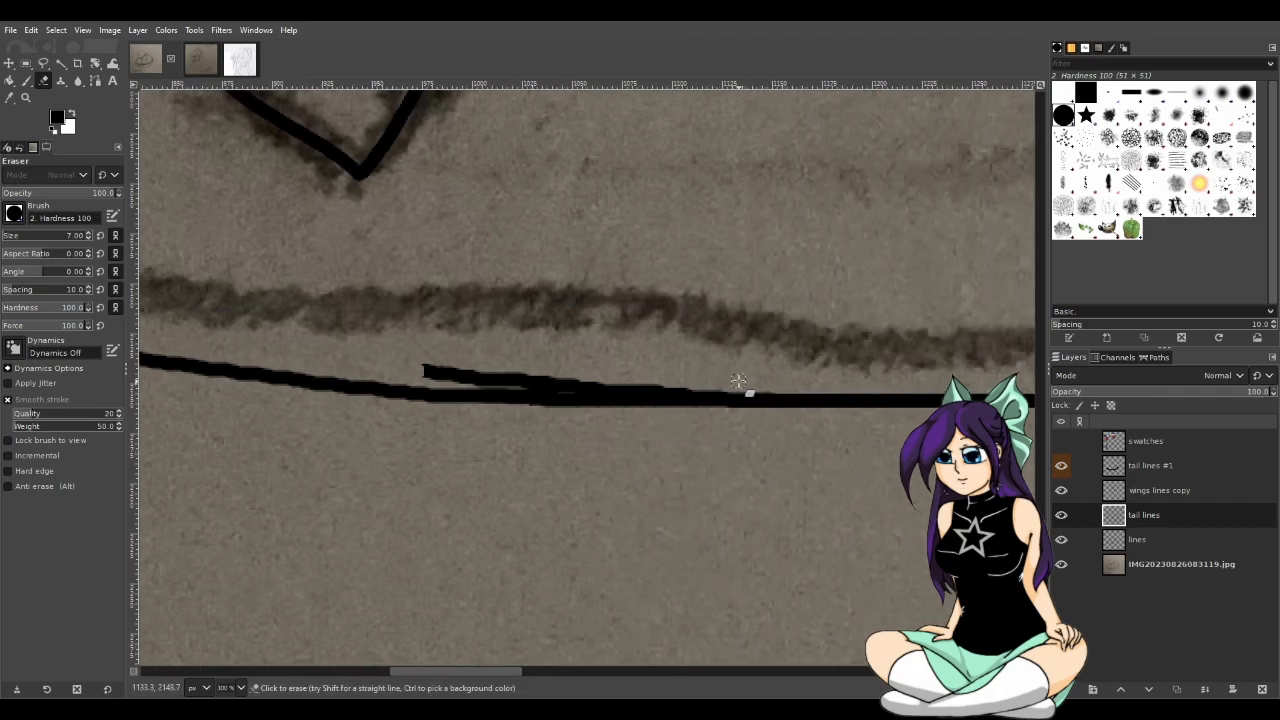
mouse_move(424, 375)
left_mouse_down()
mouse_move(537, 374)
mouse_move(450, 373)
mouse_move(496, 368)
mouse_move(473, 381)
mouse_move(680, 391)
left_mouse_up()
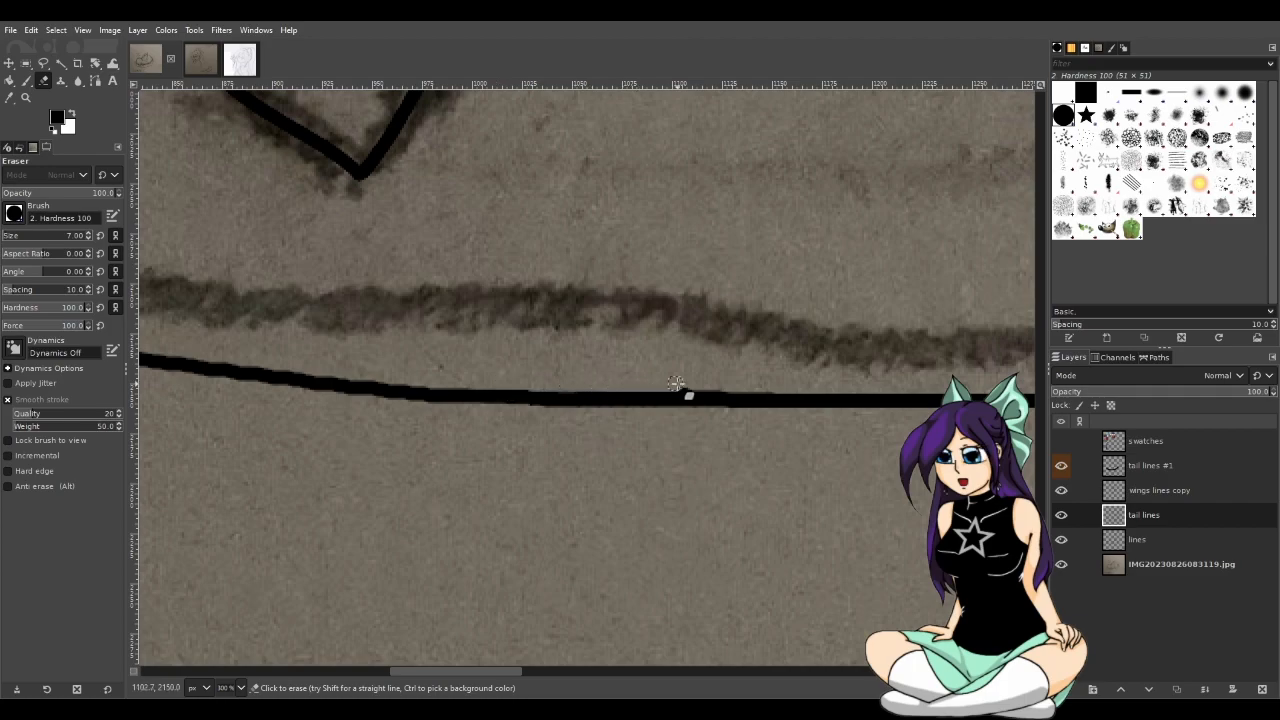
scroll(615, 485, "down", 1, "ctrl")
scroll(615, 485, "down", 3, "ctrl")
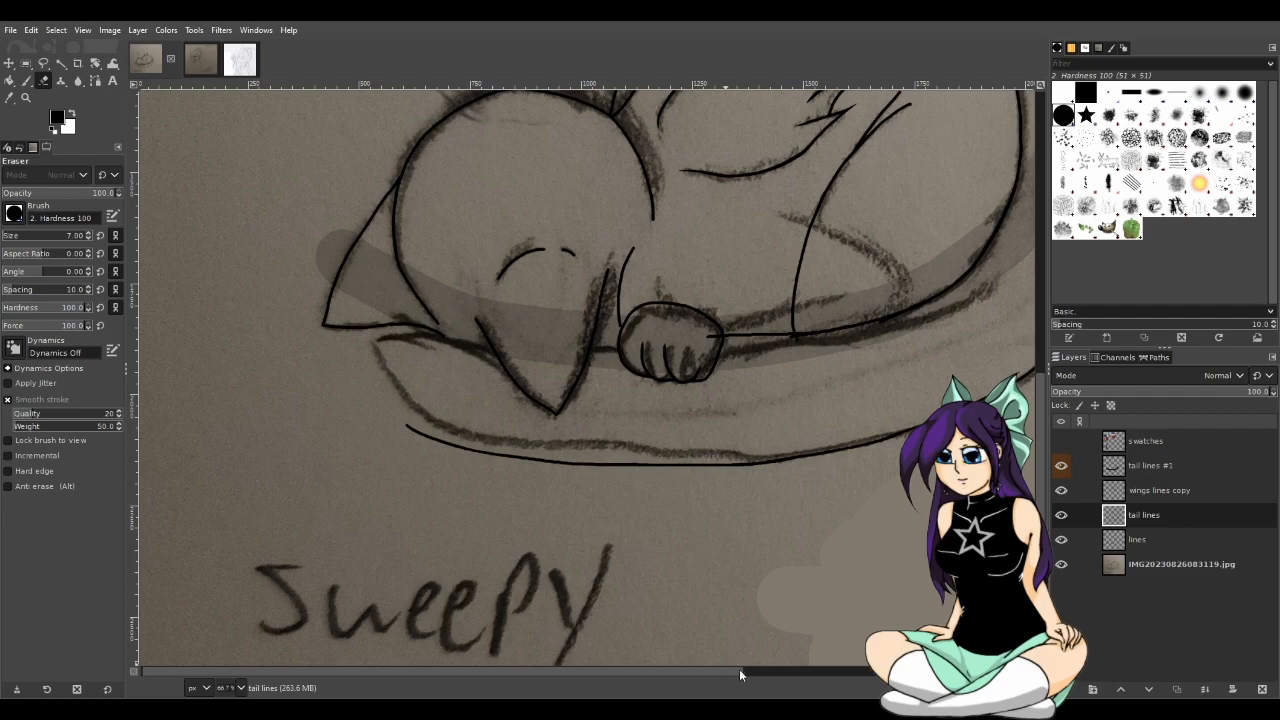
scroll(718, 548, "down", 1, "ctrl")
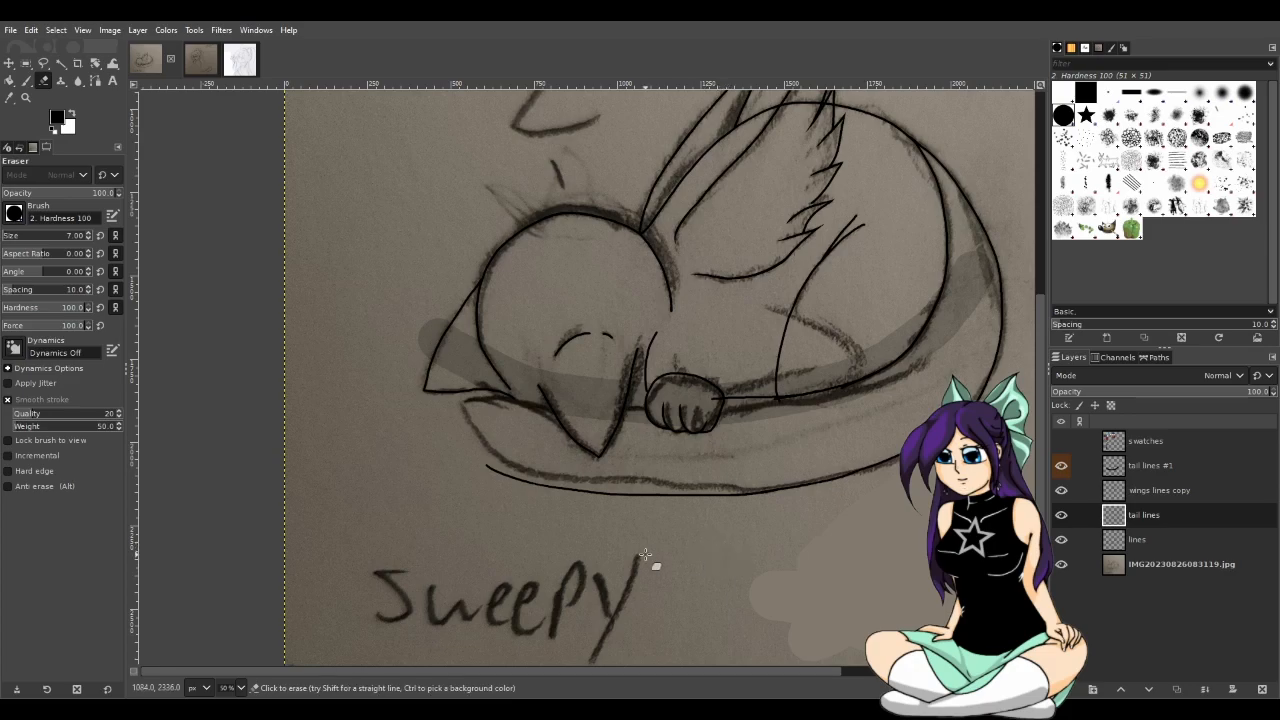
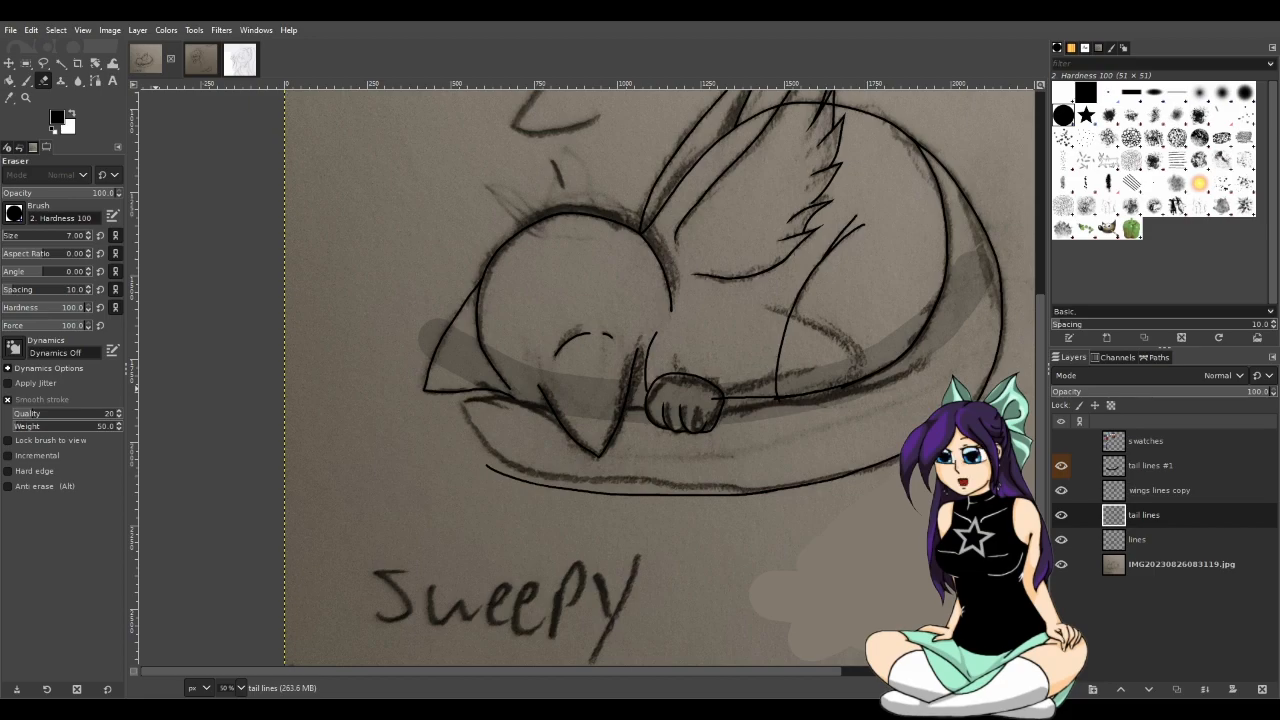
View the open maid drawing and the Hydrate sketch, and return to the Sweepy image
left_click(236, 62)
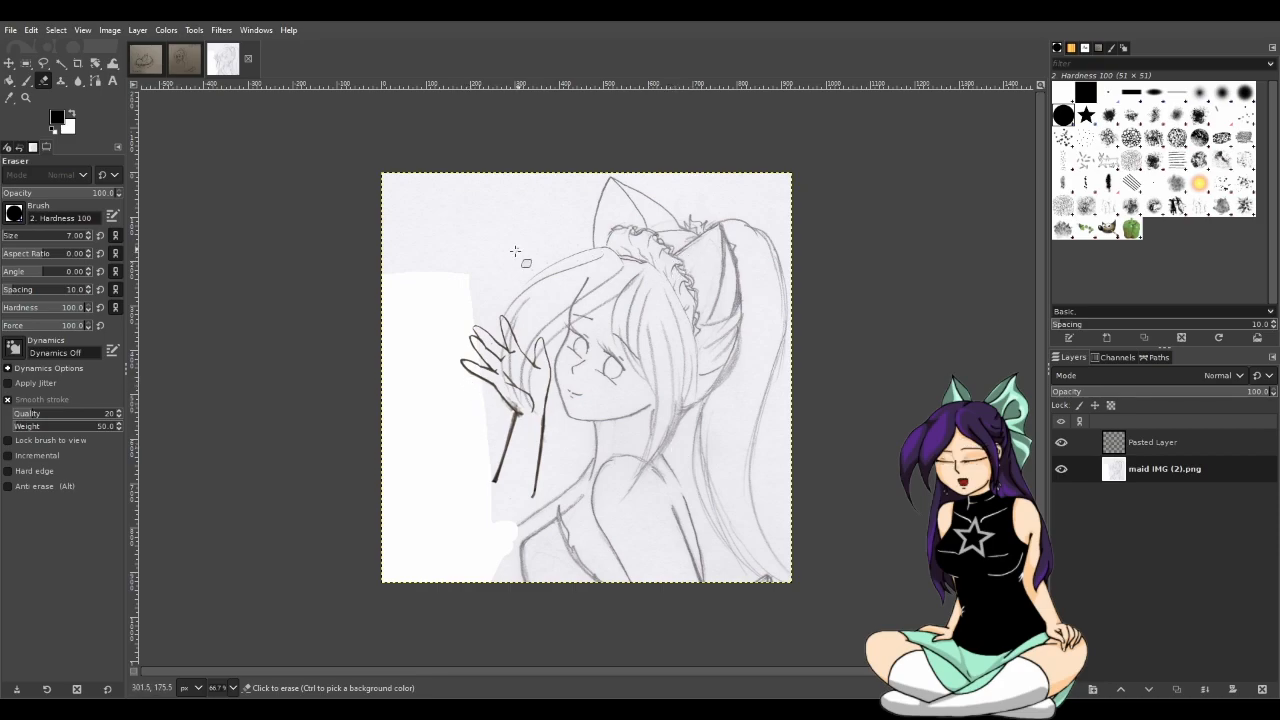
key("ctrl")
scroll(583, 405, "up", 4)
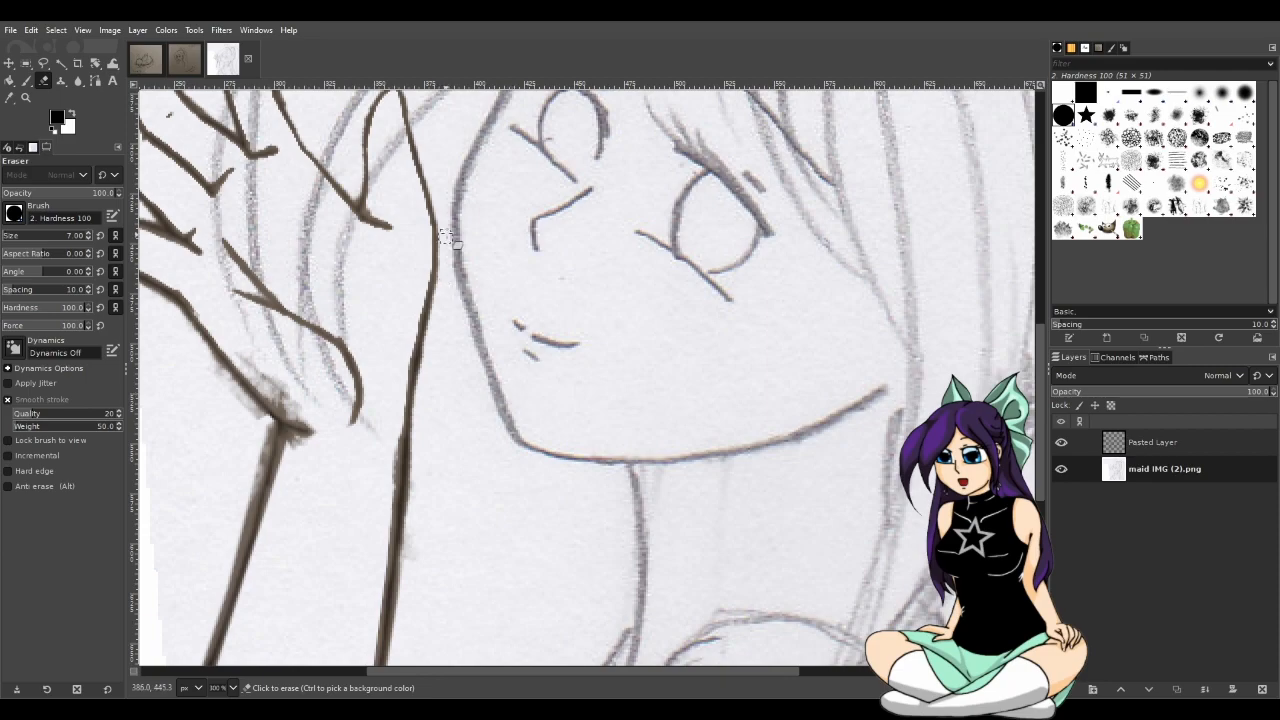
scroll(604, 318, "down", 1)
scroll(604, 323, "down", 3)
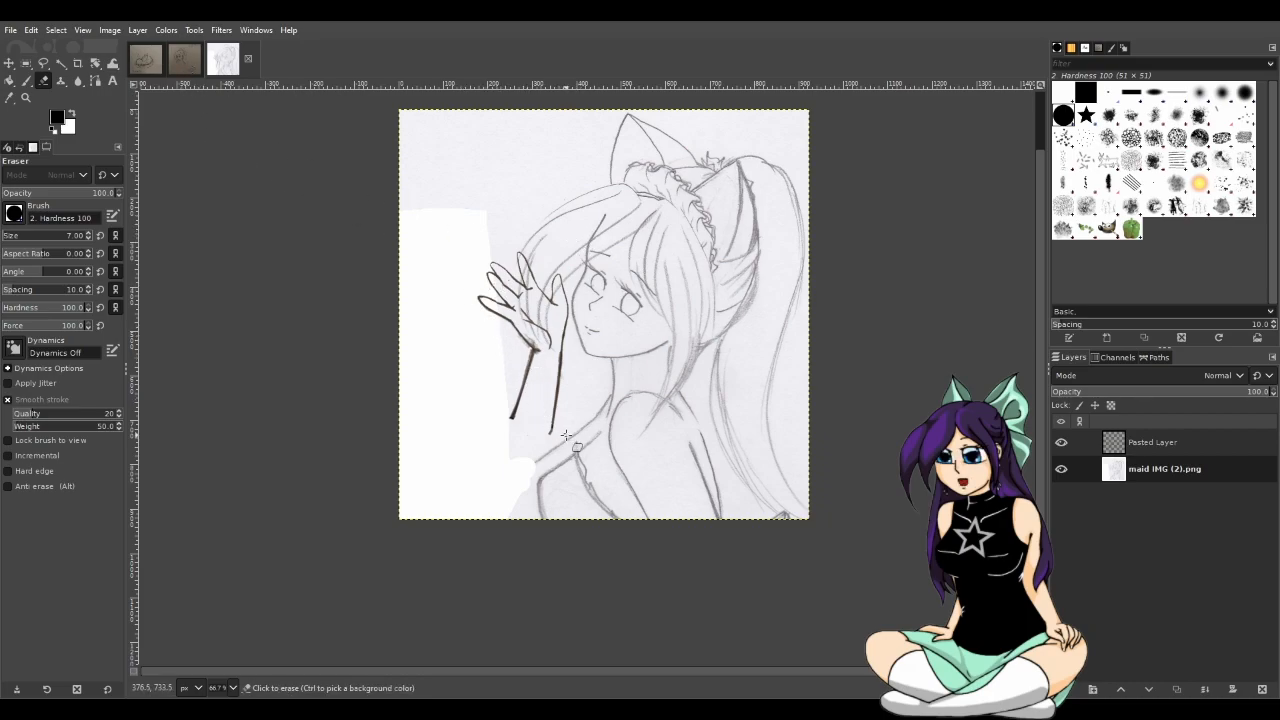
left_click(183, 62)
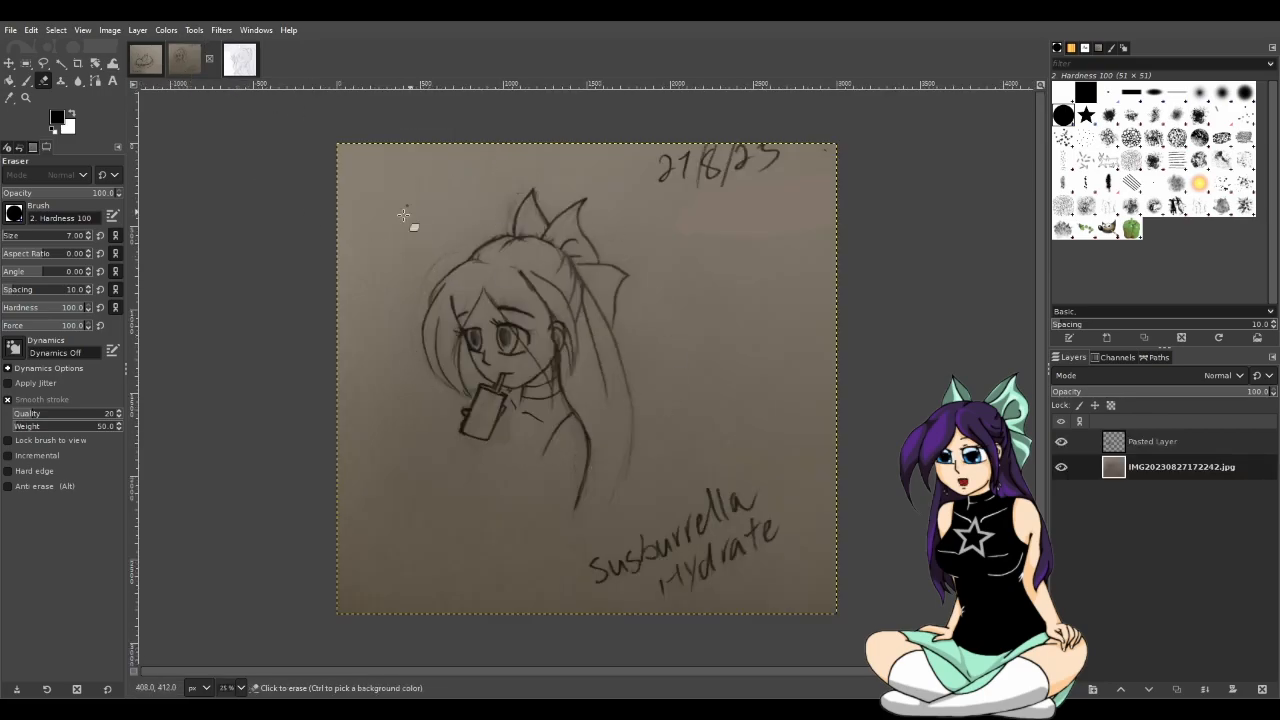
left_click(138, 64)
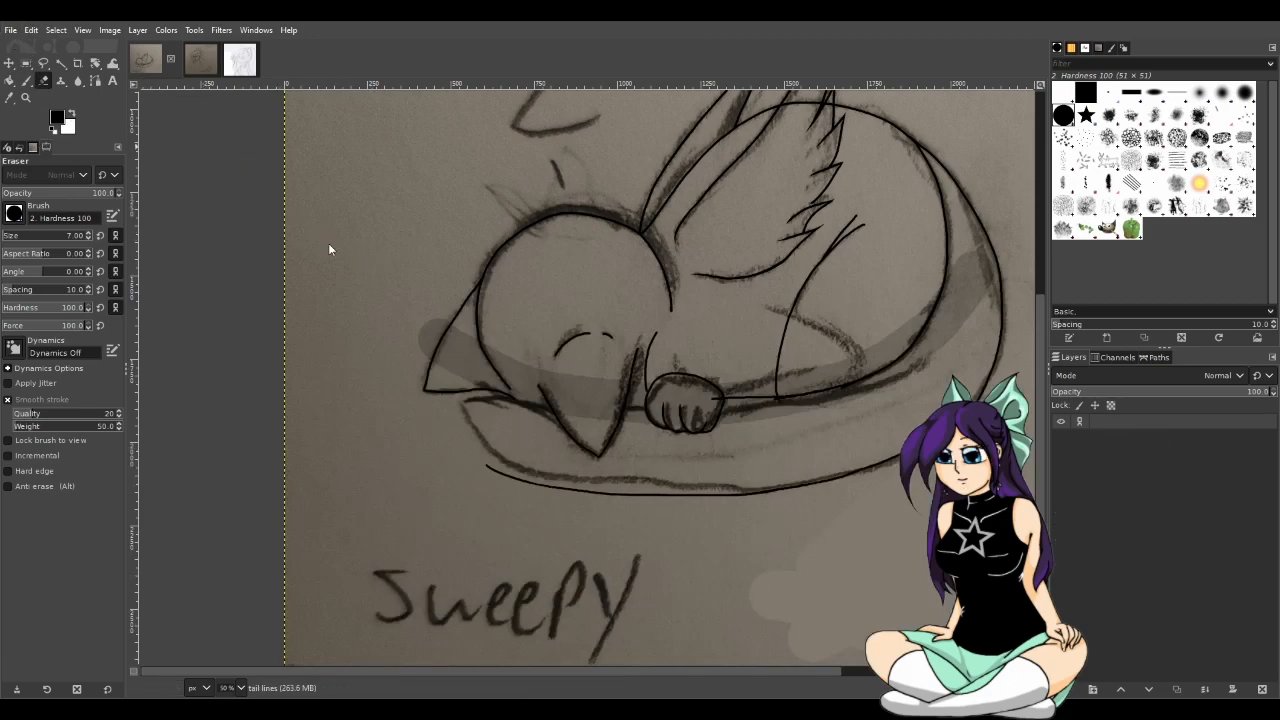
scroll(508, 410, "up", 2)
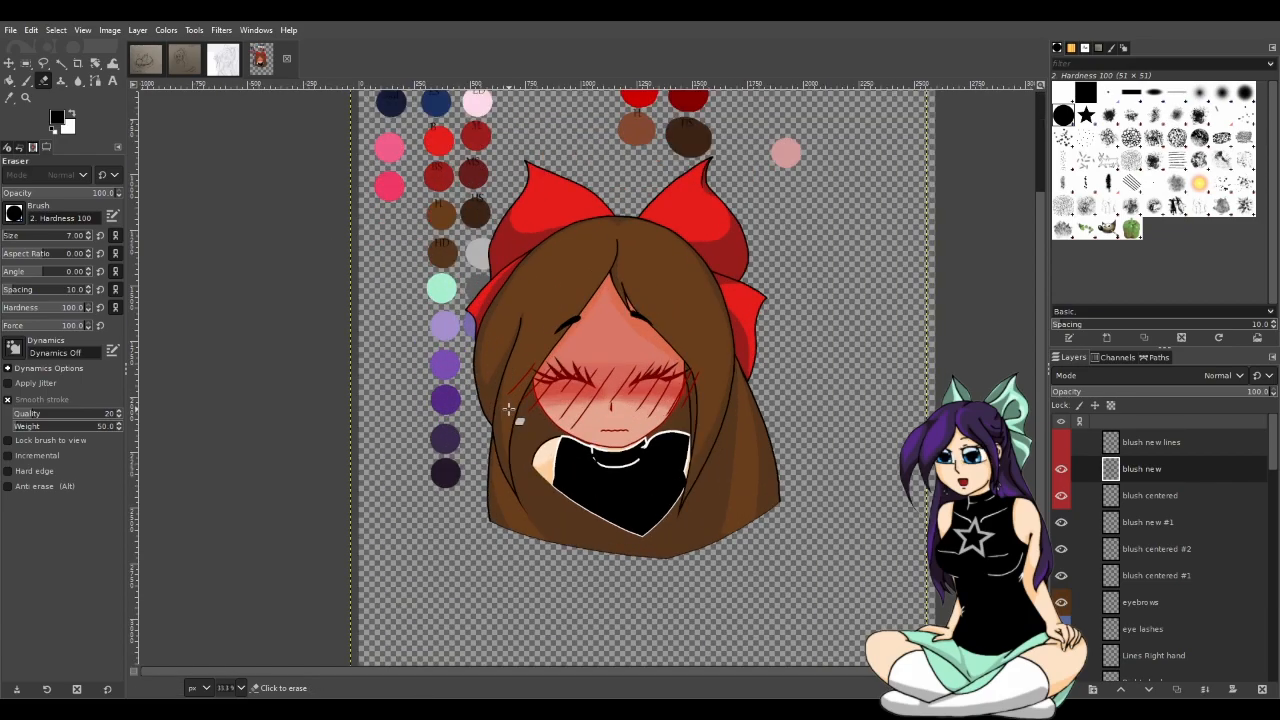
Look over the drawing of the blushing character with the red bow, close it, and return to the Sweepy image
left_click_drag(606, 672, 652, 673)
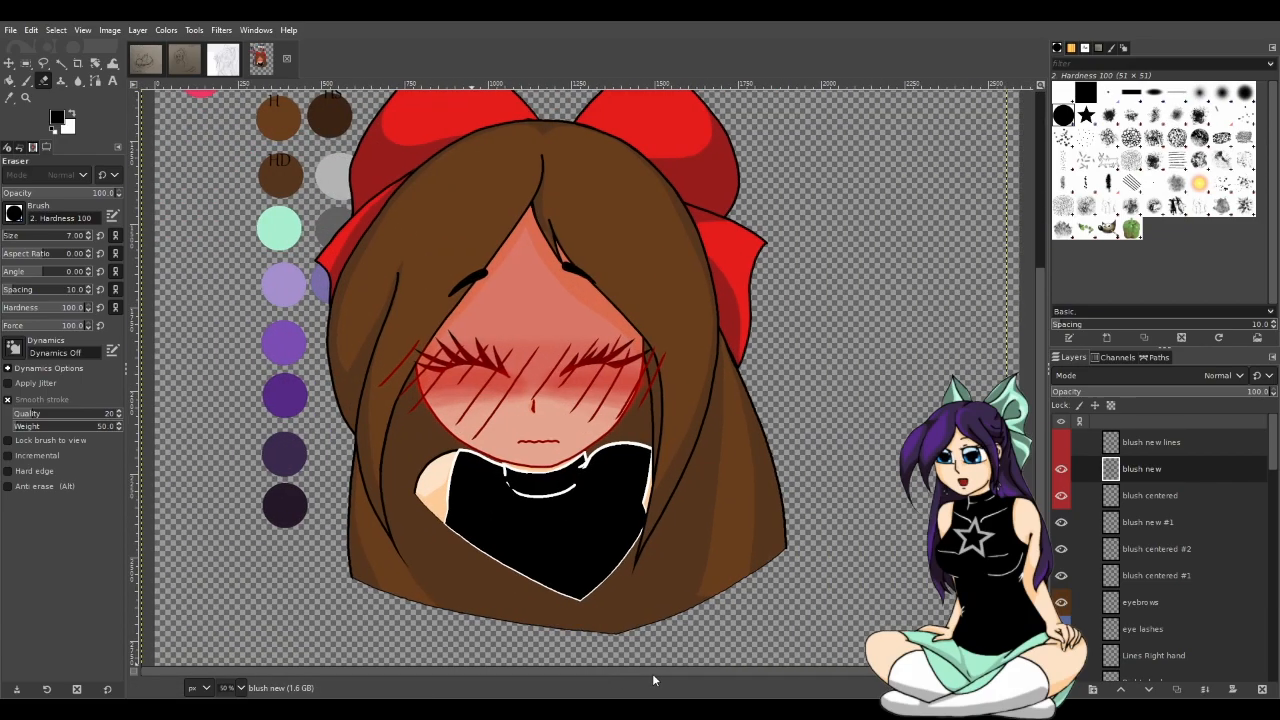
scroll(647, 568, "up", 3)
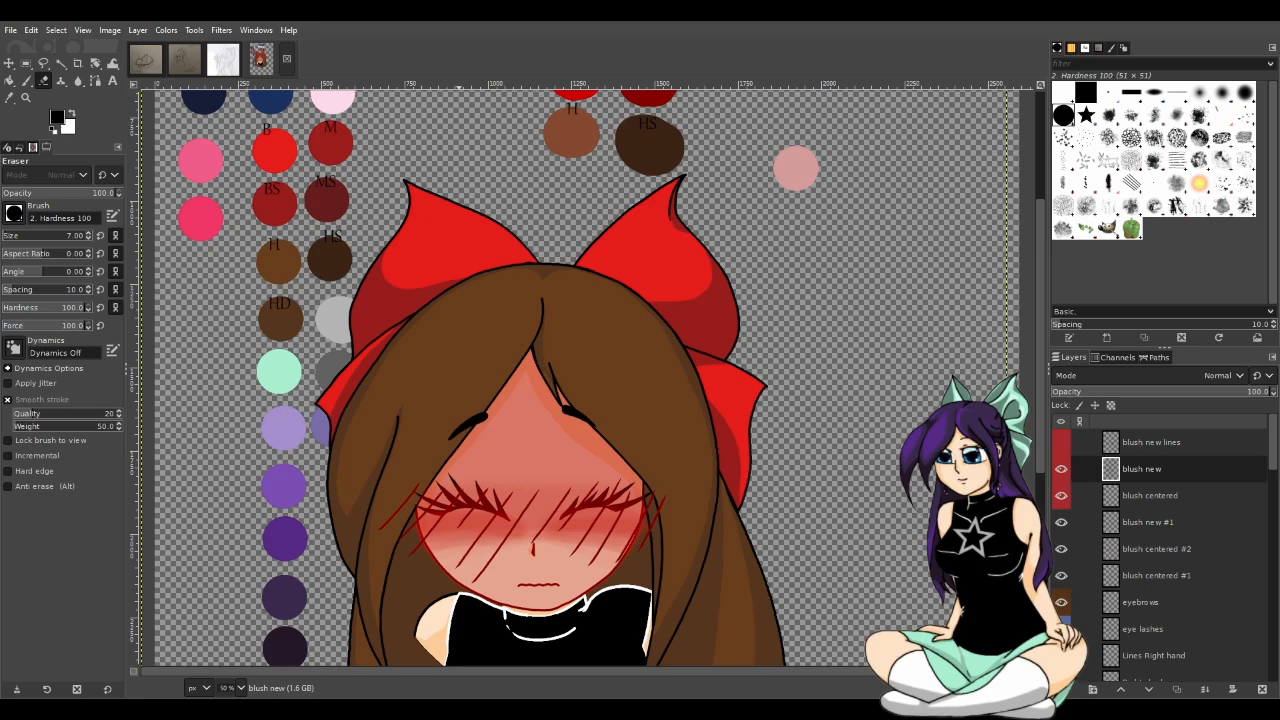
left_click(286, 58)
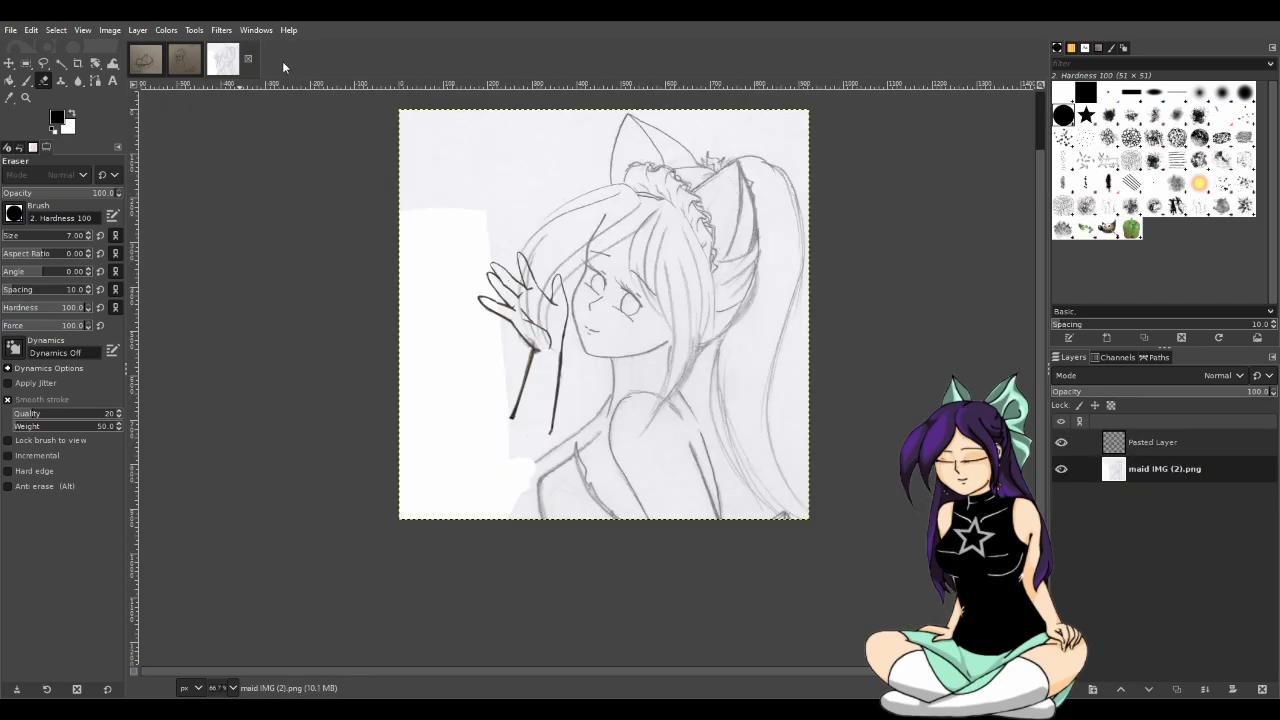
left_click(145, 59)
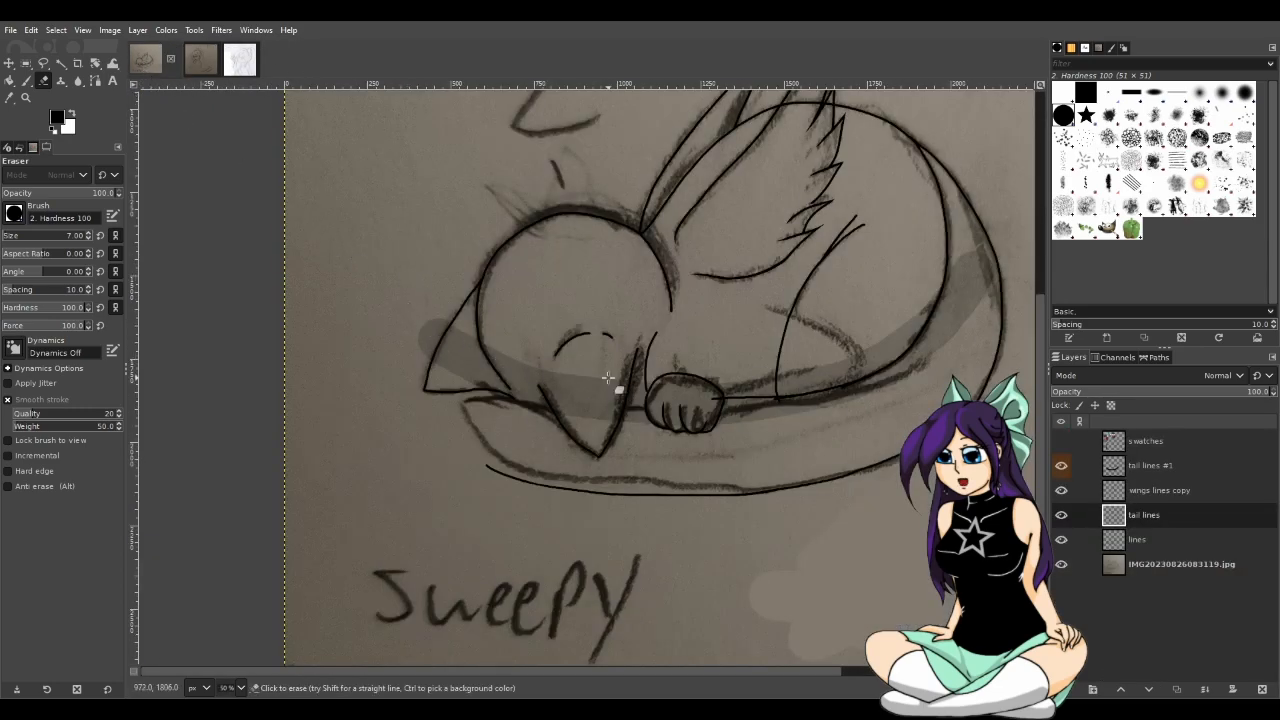
With the lines layer temporarily hidden, touch up the tail's inner line beside the paw on the tail lines layer with the Paintbrush
mouse_move(714, 671)
left_mouse_down()
mouse_move(737, 672)
mouse_move(688, 664)
left_mouse_up()
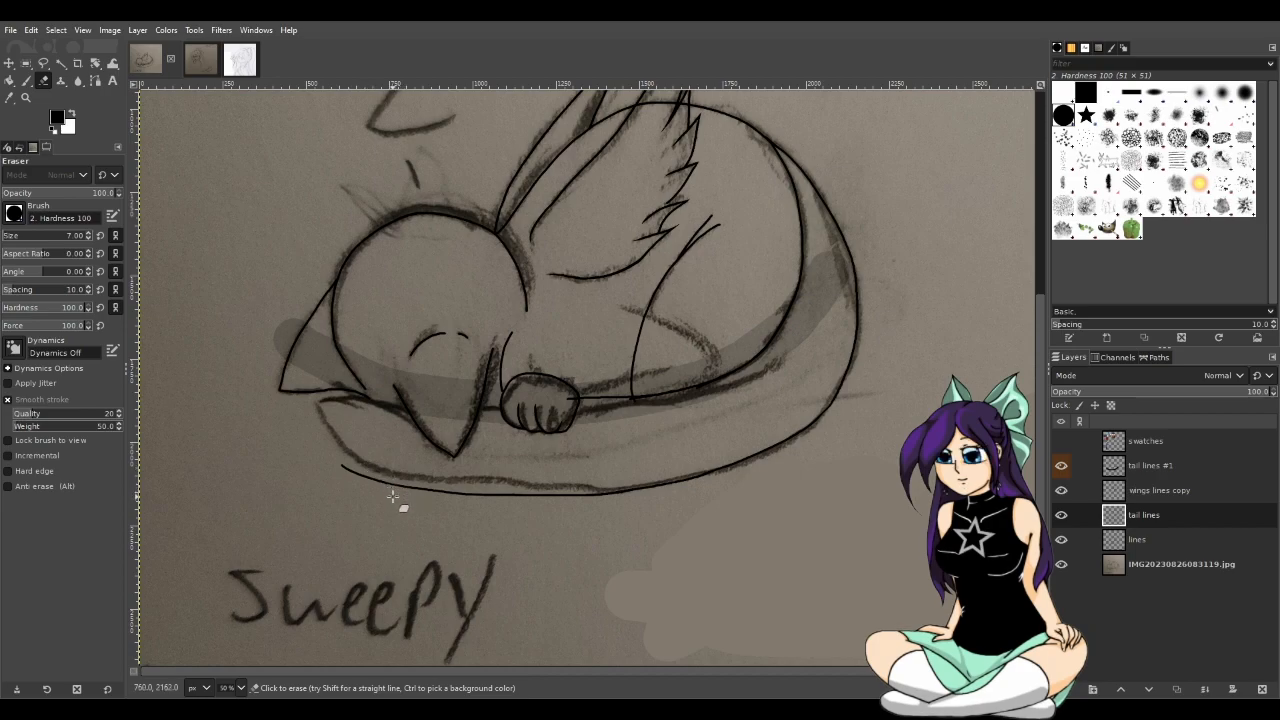
scroll(335, 471, "up", 1, "ctrl")
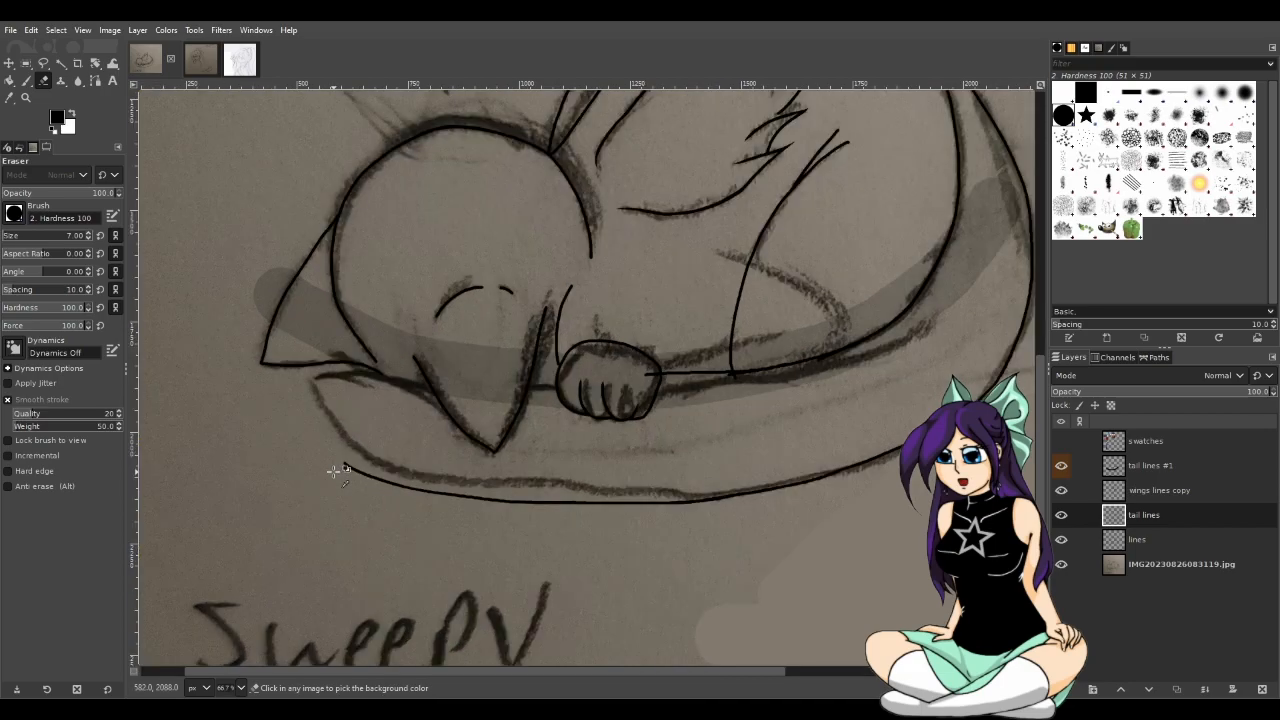
scroll(336, 469, "up", 1, "ctrl")
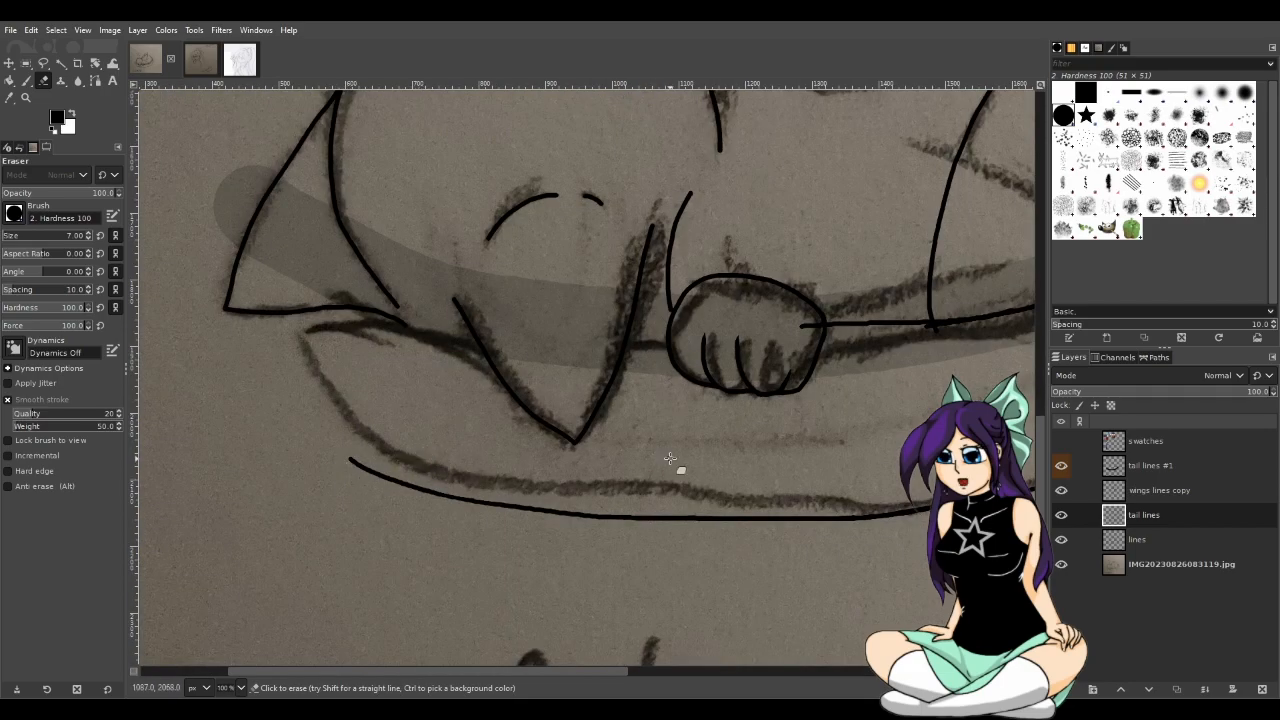
left_click_drag(609, 668, 836, 660)
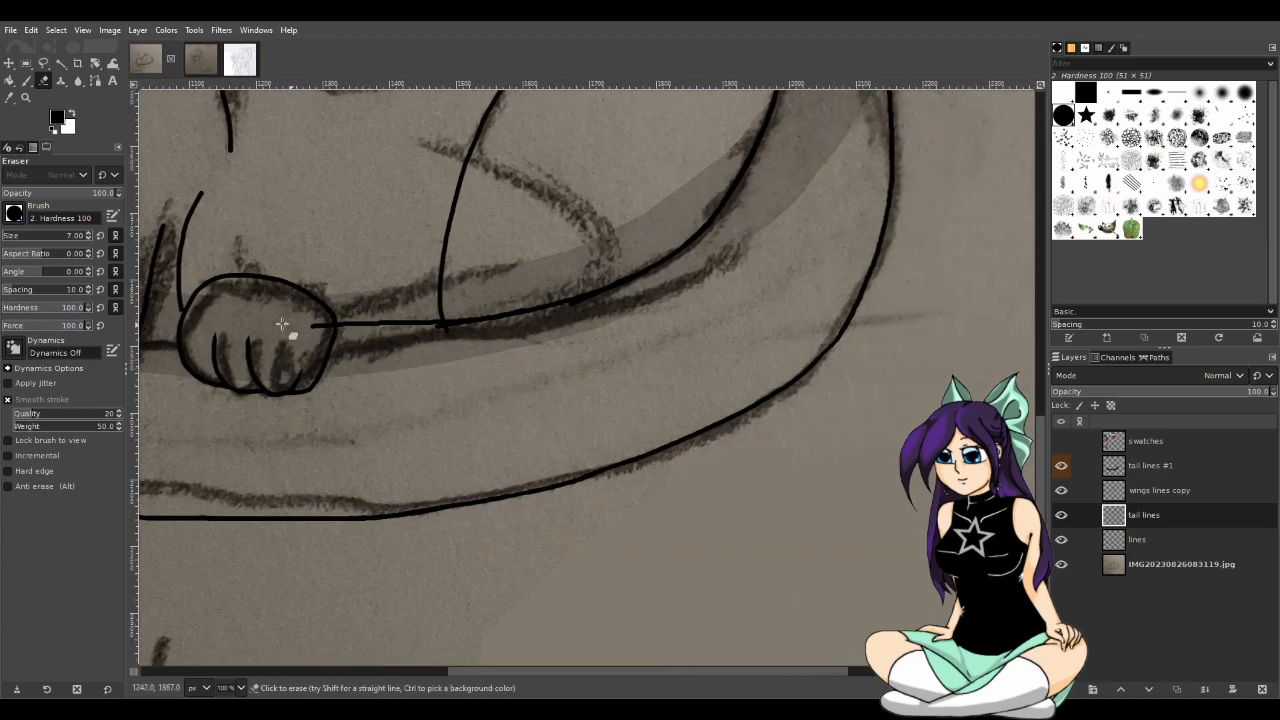
scroll(445, 335, "up", 3, "ctrl")
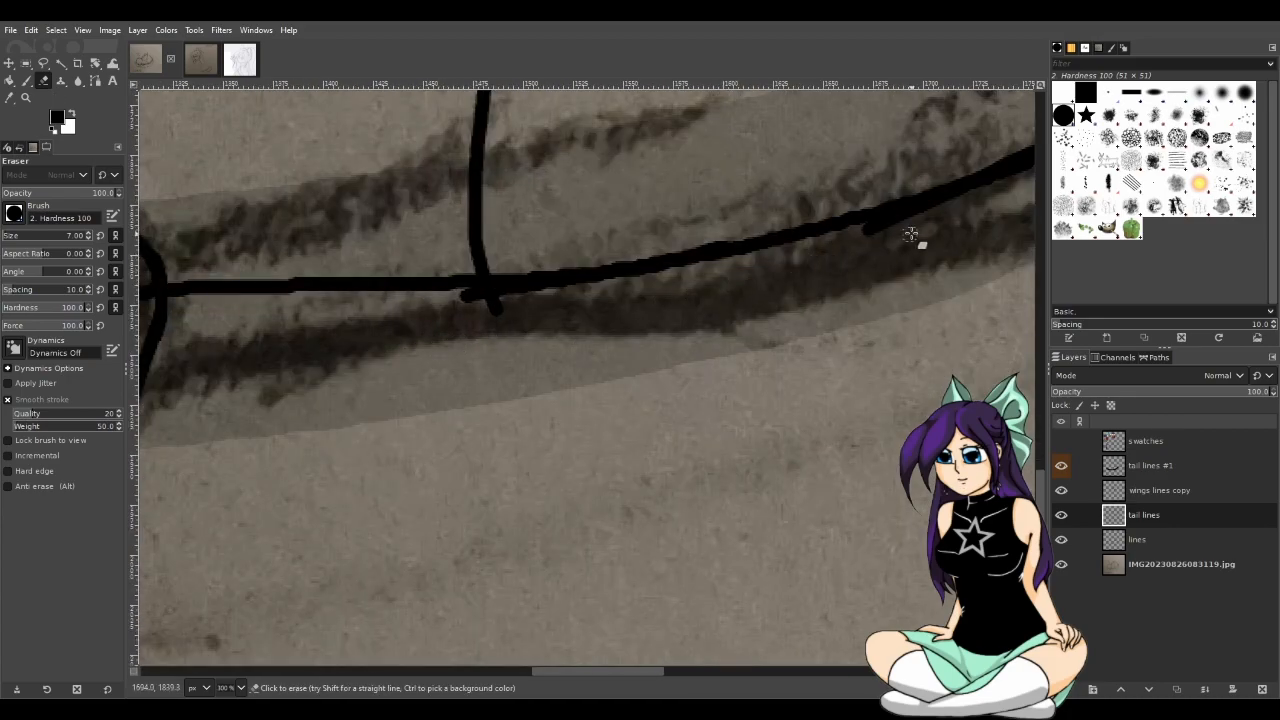
left_click(1061, 514)
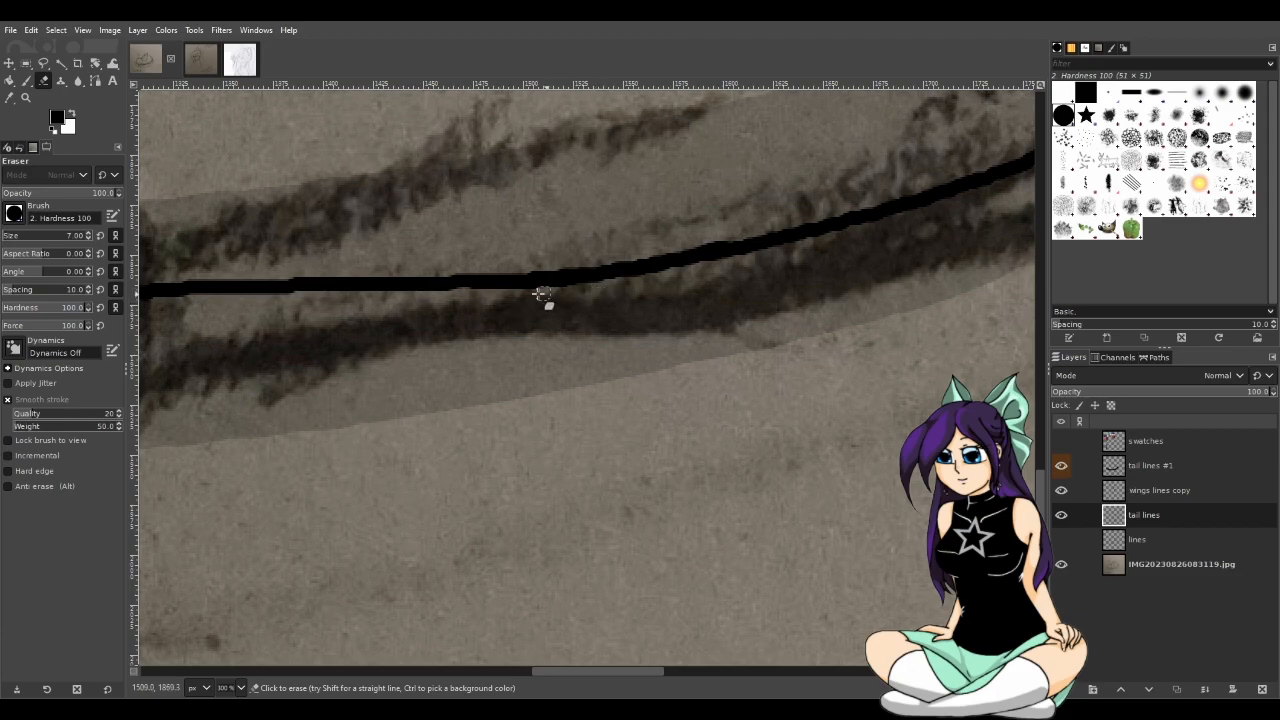
left_click(26, 80)
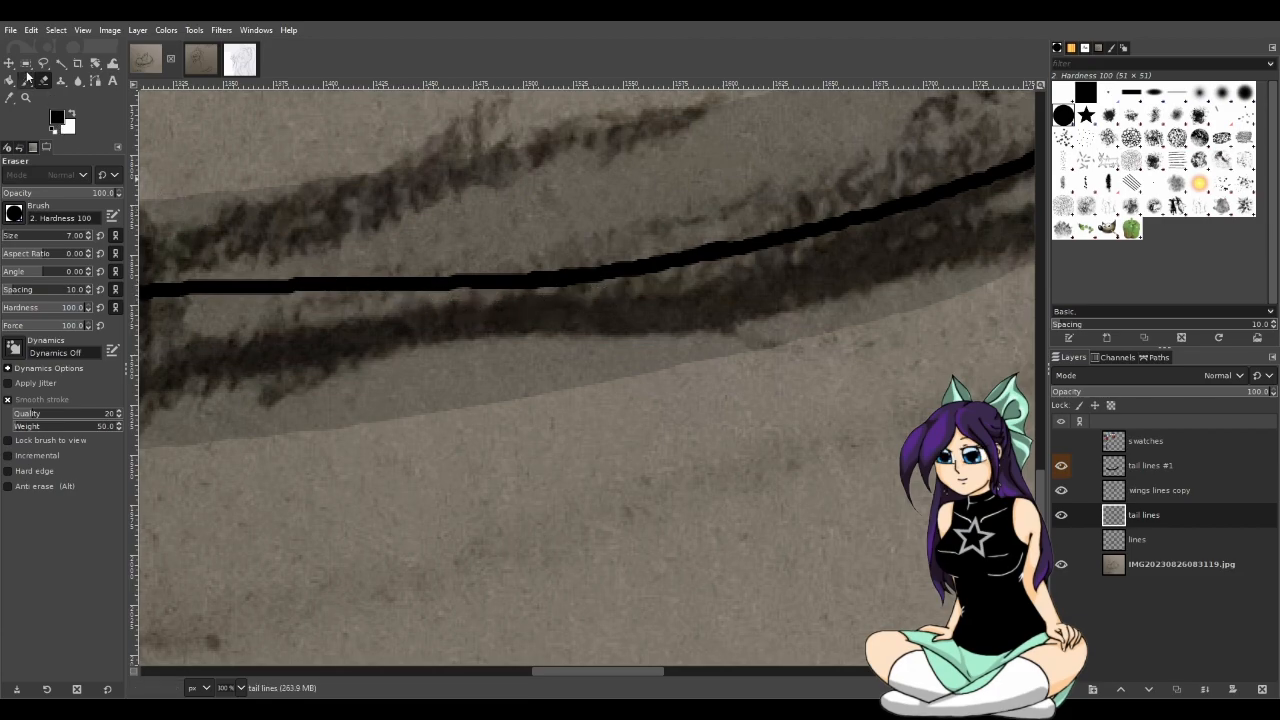
left_click(461, 283)
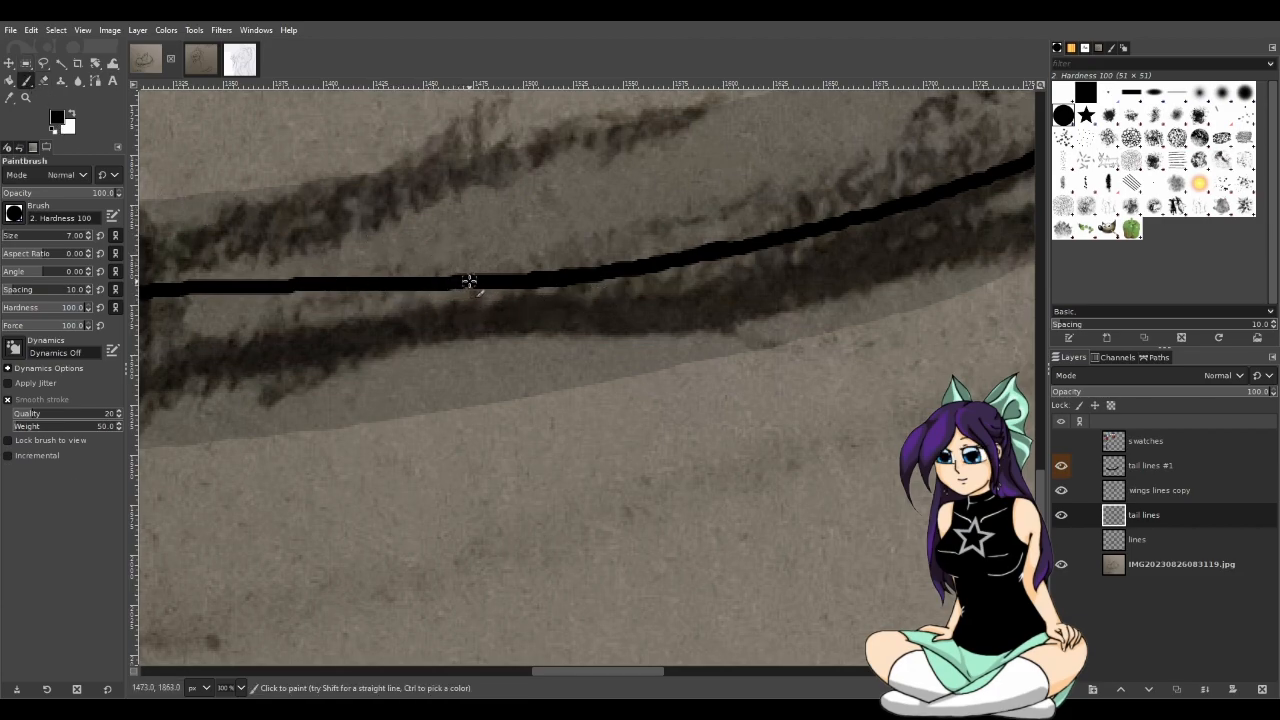
scroll(470, 285, "down", 5, "ctrl")
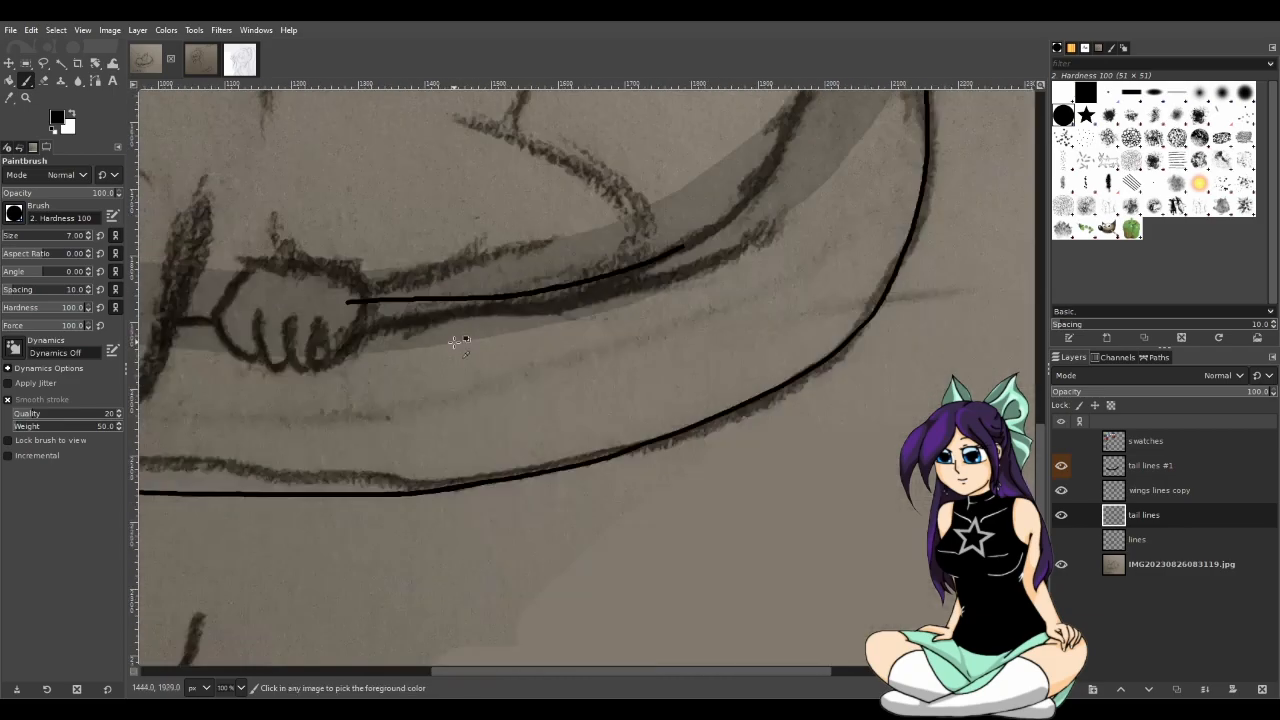
scroll(455, 367, "down", 3, "ctrl")
left_click(1061, 539)
left_click_drag(651, 672, 465, 644)
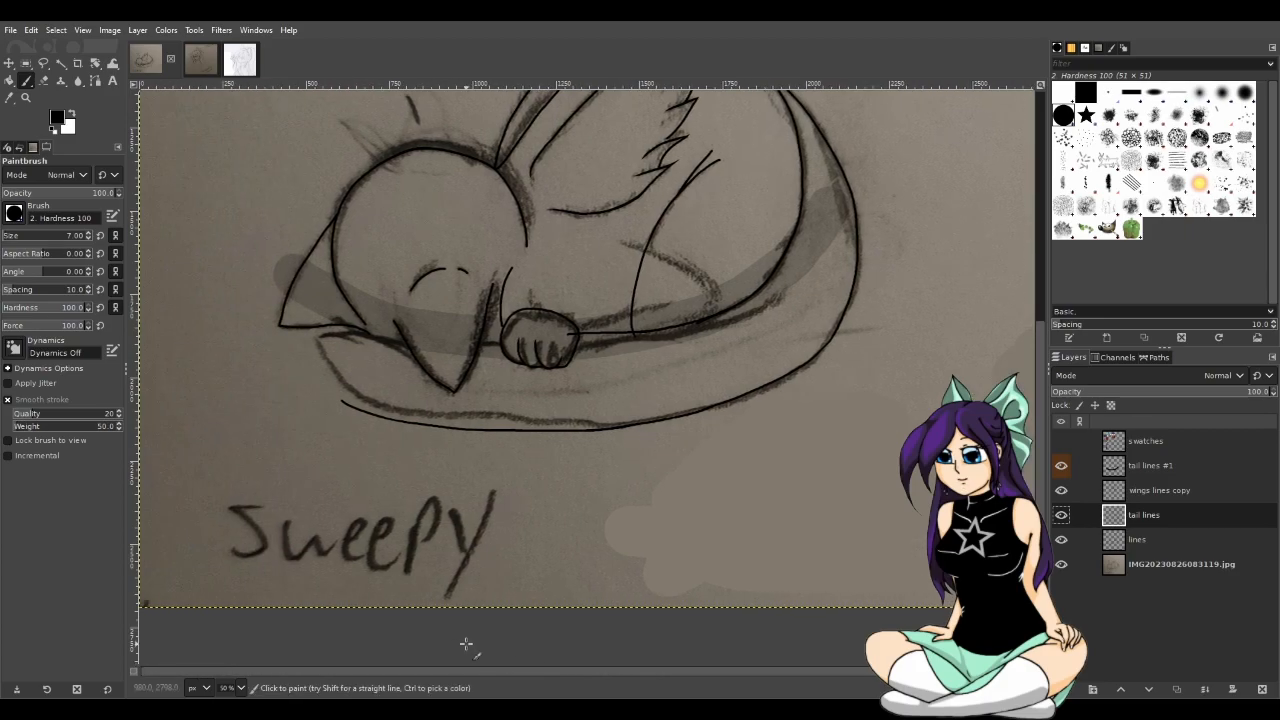
Toggle the scanned sketch layer off and on to check the line art by itself
scroll(560, 400, "up", 1, "ctrl")
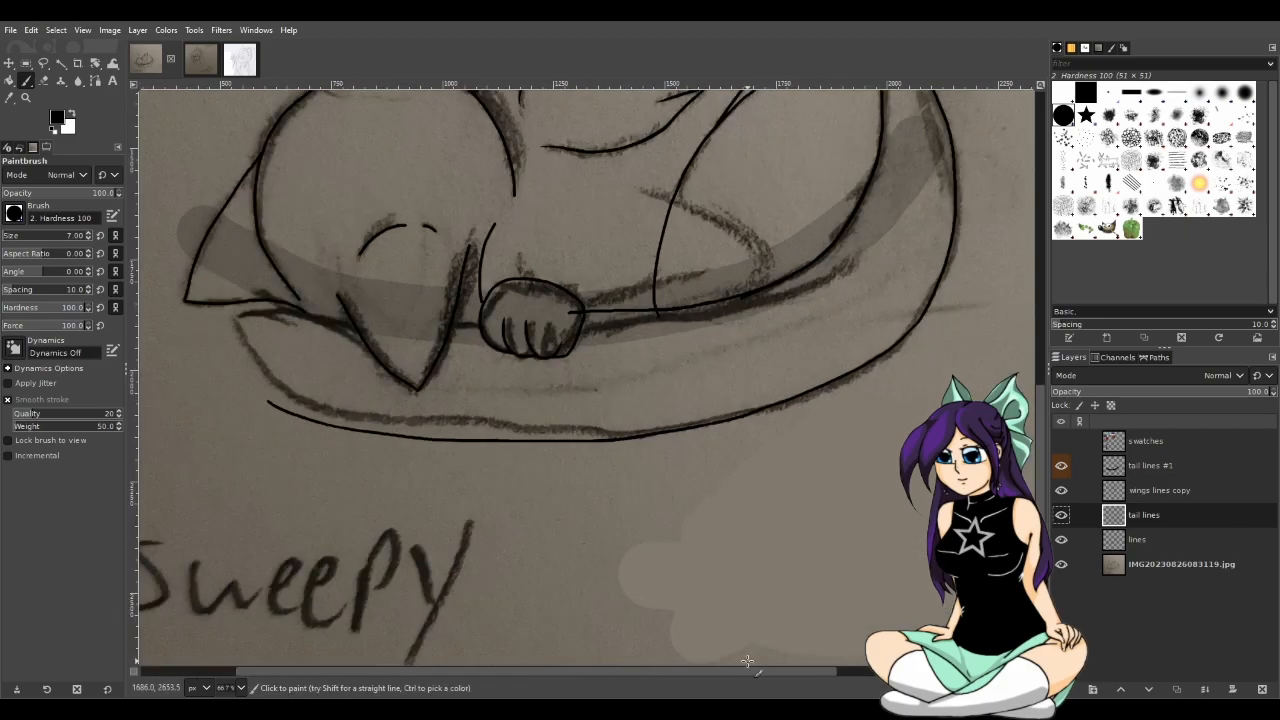
left_click(1064, 567)
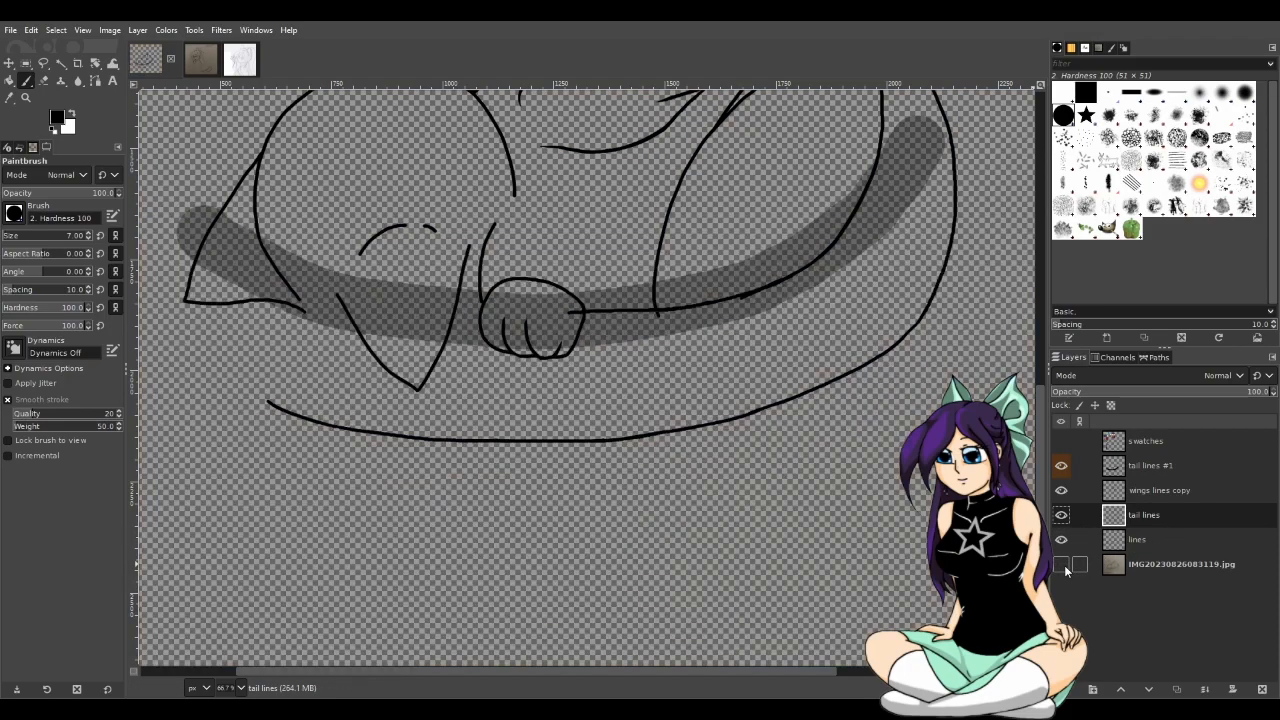
left_click(1064, 565)
left_click(1064, 565)
left_click(1064, 565)
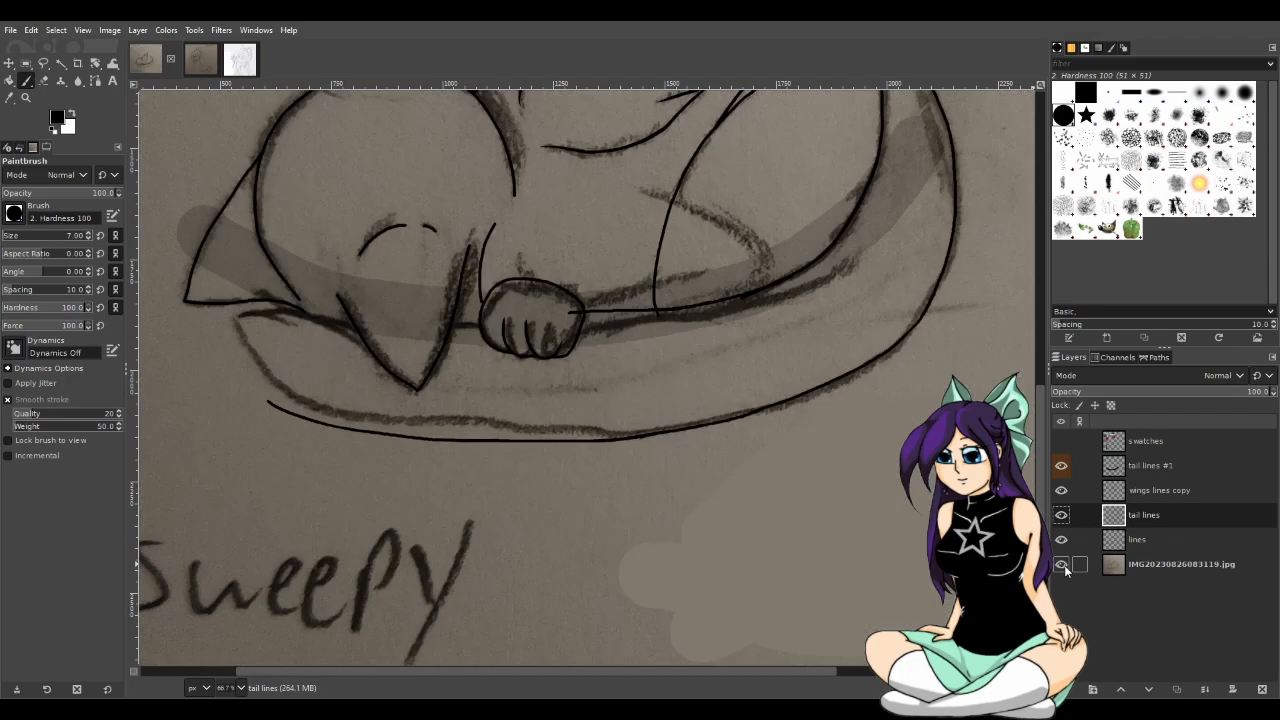
scroll(443, 420, "up", 1, "ctrl")
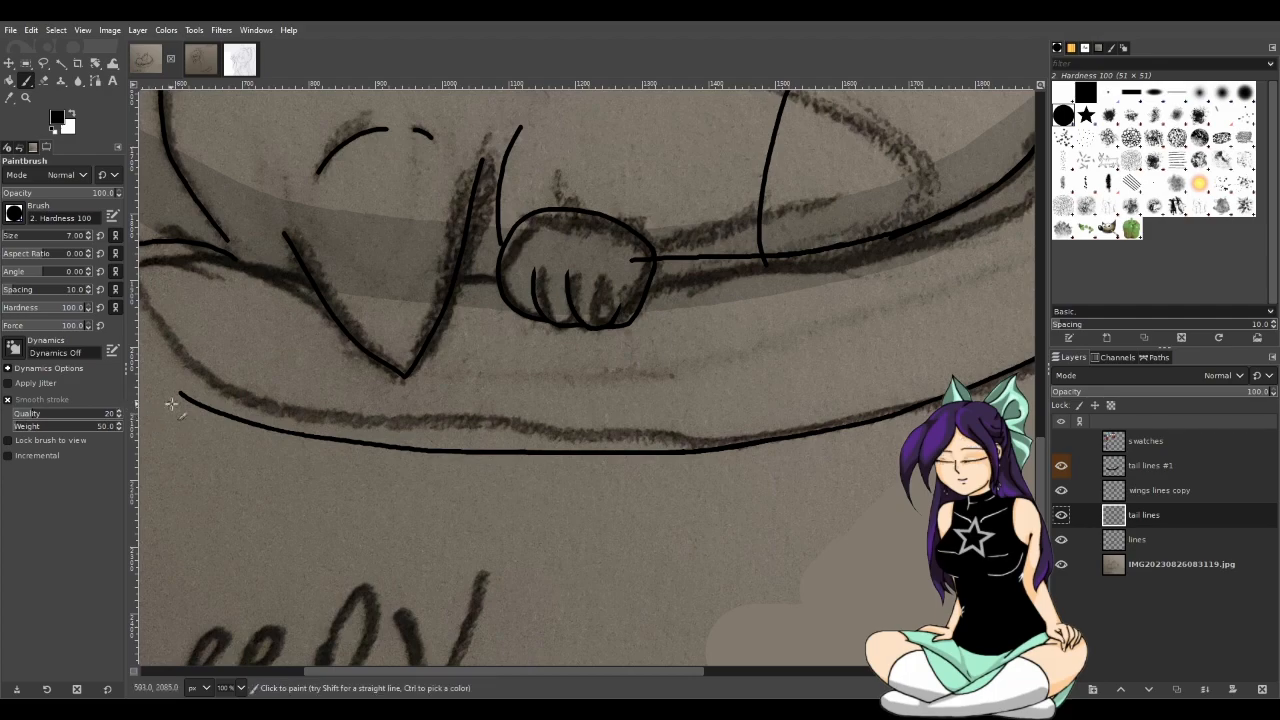
left_click_drag(732, 447, 428, 449)
key("ctrl+z")
left_click_drag(266, 427, 676, 459)
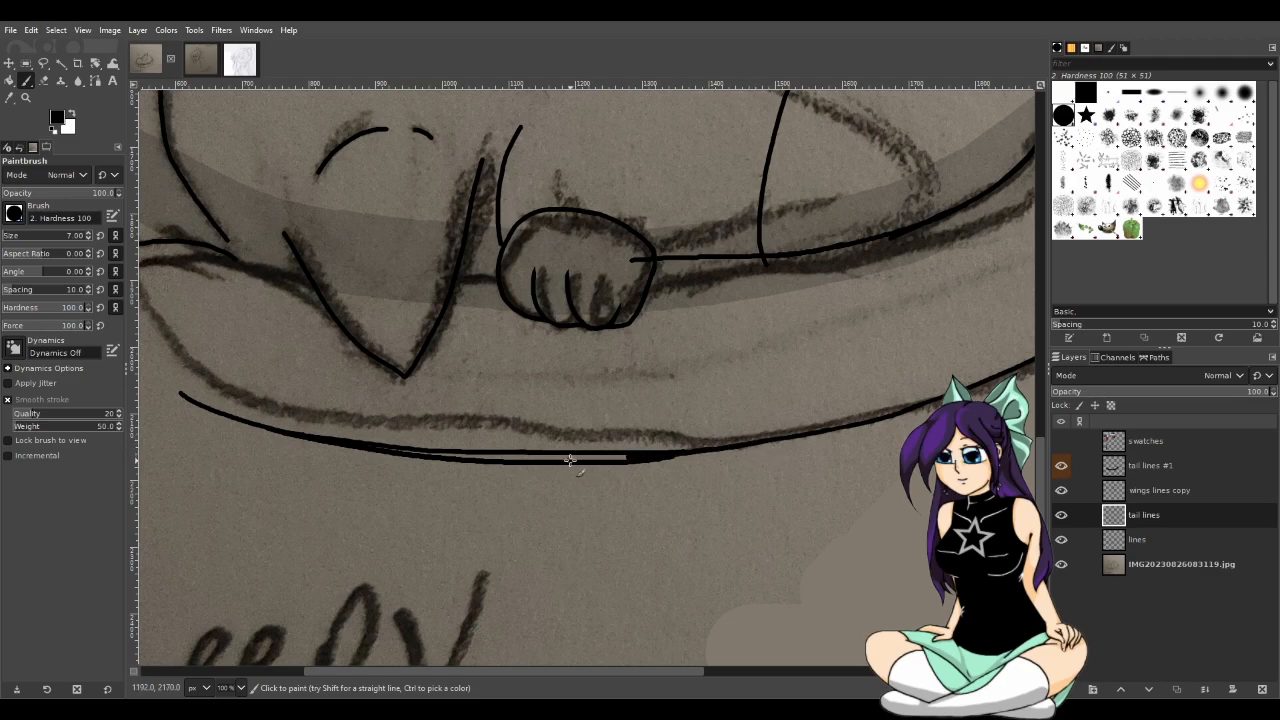
key("ctrl+z")
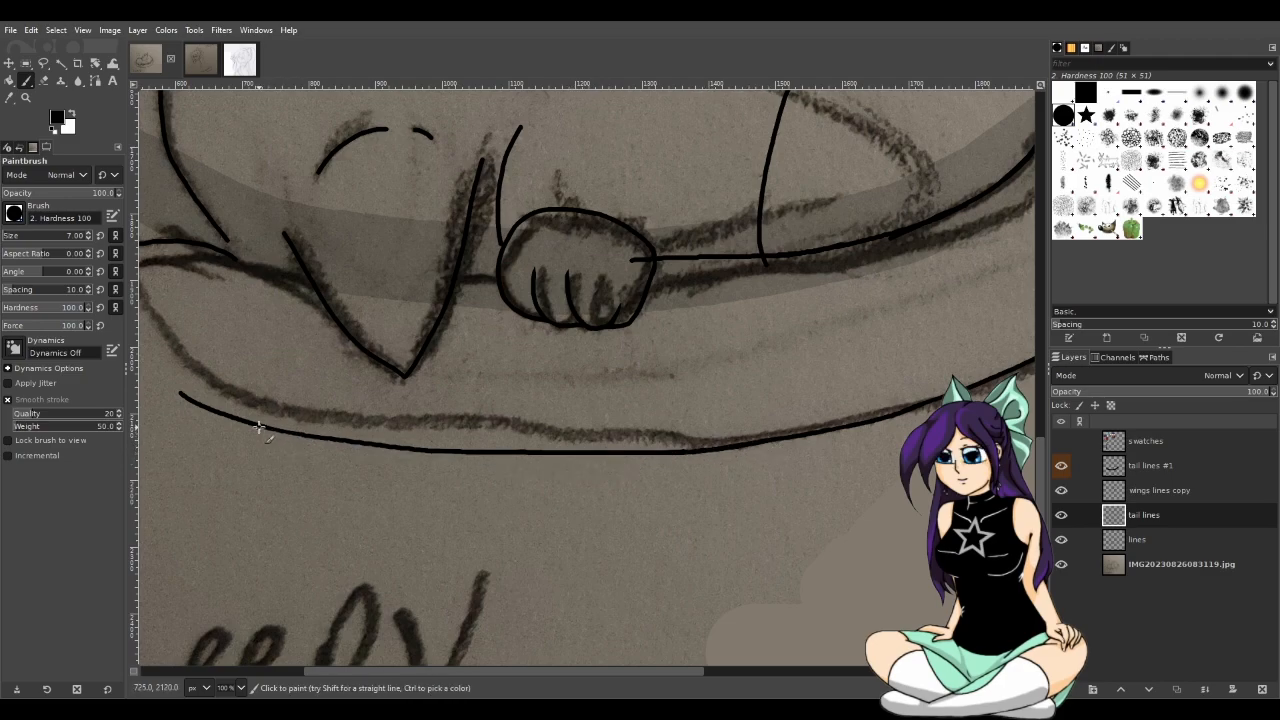
mouse_move(258, 427)
left_mouse_down()
mouse_move(399, 450)
mouse_move(599, 456)
mouse_move(751, 434)
left_mouse_up()
key("ctrl+z")
left_click_drag(685, 457, 405, 446)
key("ctrl+z")
mouse_move(283, 431)
left_mouse_down()
mouse_move(440, 457)
mouse_move(690, 452)
mouse_move(555, 462)
left_mouse_up()
key("ctrl+z")
key("ctrl+z")
Paint a rounder stroke just beneath the flat underside of the tail's outer curve, joining the existing line at both ends
mouse_move(322, 440)
left_mouse_down()
mouse_move(572, 461)
mouse_move(741, 442)
left_mouse_up()
scroll(694, 471, "down", 4)
scroll(694, 489, "up", 2)
scroll(689, 487, "up", 4)
Erase the old flat upper stroke on the tail's underside so only the new rounded curve remains
key("shift+e")
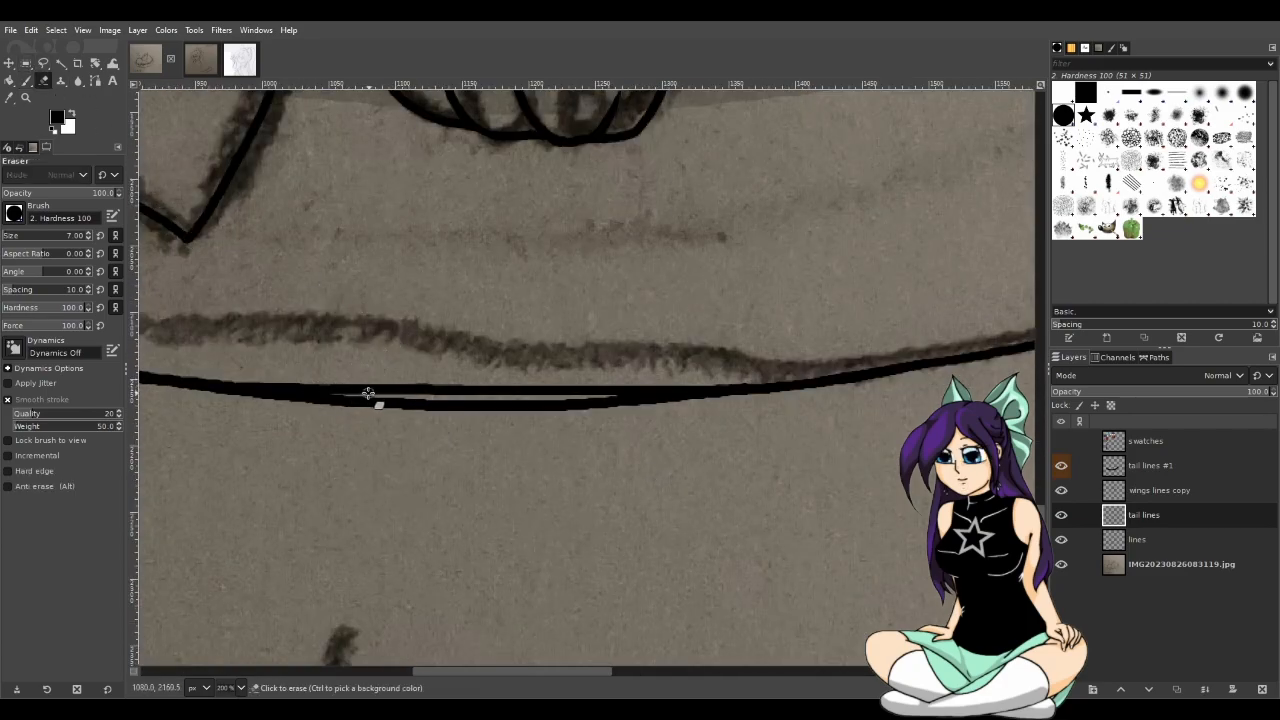
mouse_move(351, 391)
left_mouse_down()
mouse_move(298, 378)
mouse_move(348, 389)
mouse_move(229, 380)
left_mouse_up()
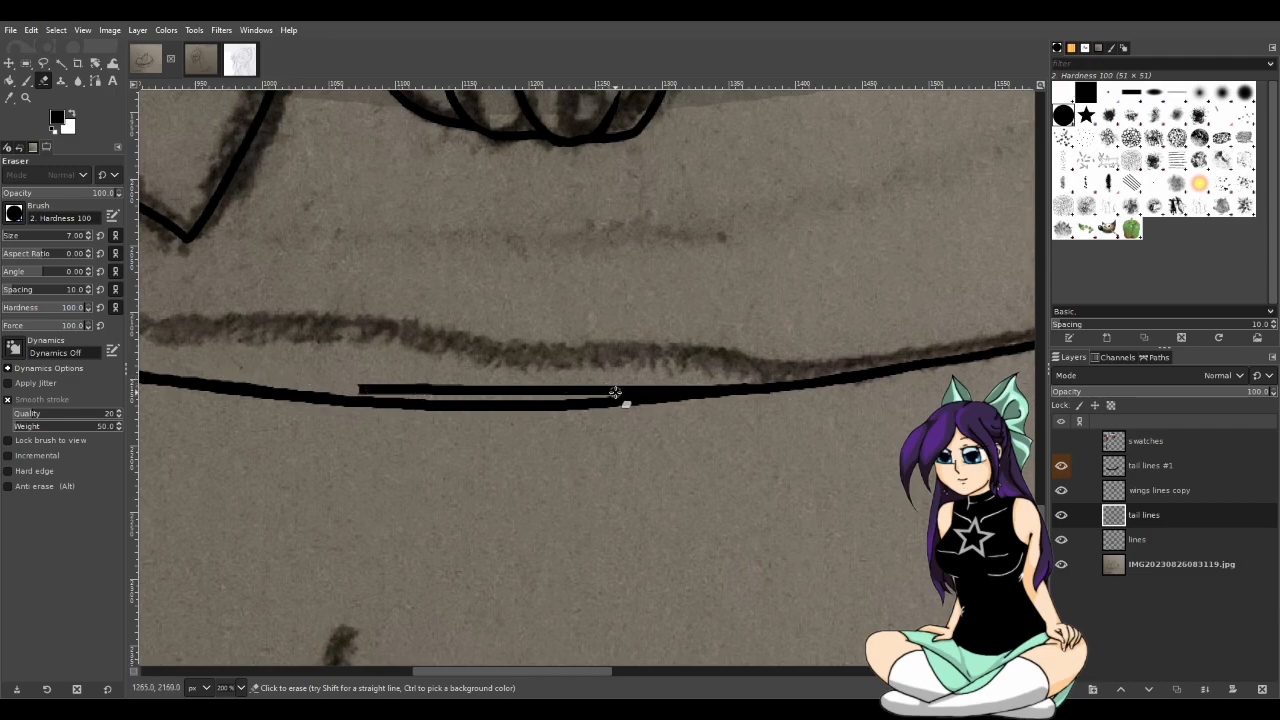
left_click_drag(611, 389, 718, 373)
left_click_drag(609, 387, 728, 379)
mouse_move(614, 386)
left_mouse_down()
mouse_move(351, 384)
mouse_move(541, 385)
mouse_move(371, 402)
left_mouse_up()
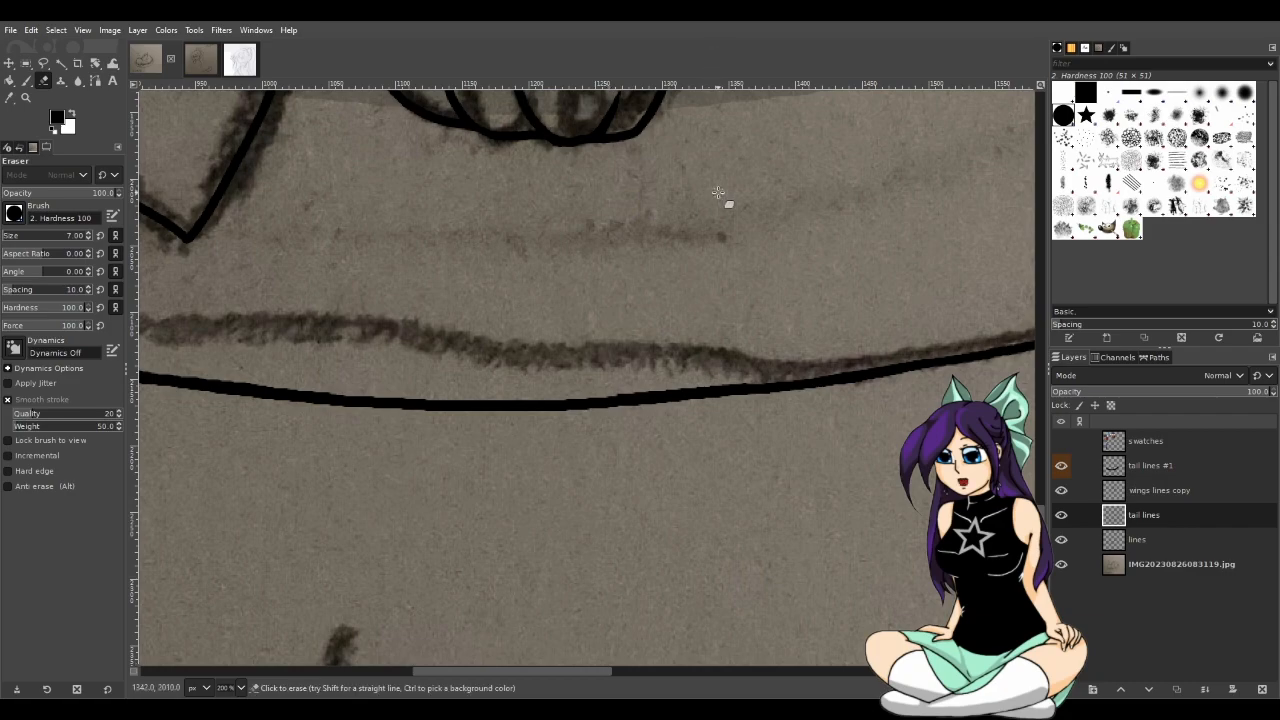
Paint an arched stroke for the tail's upper edge from the V-shaped outline to beneath the pointed ear, plus a short stroke at its end
scroll(628, 615, "down", 3, "ctrl")
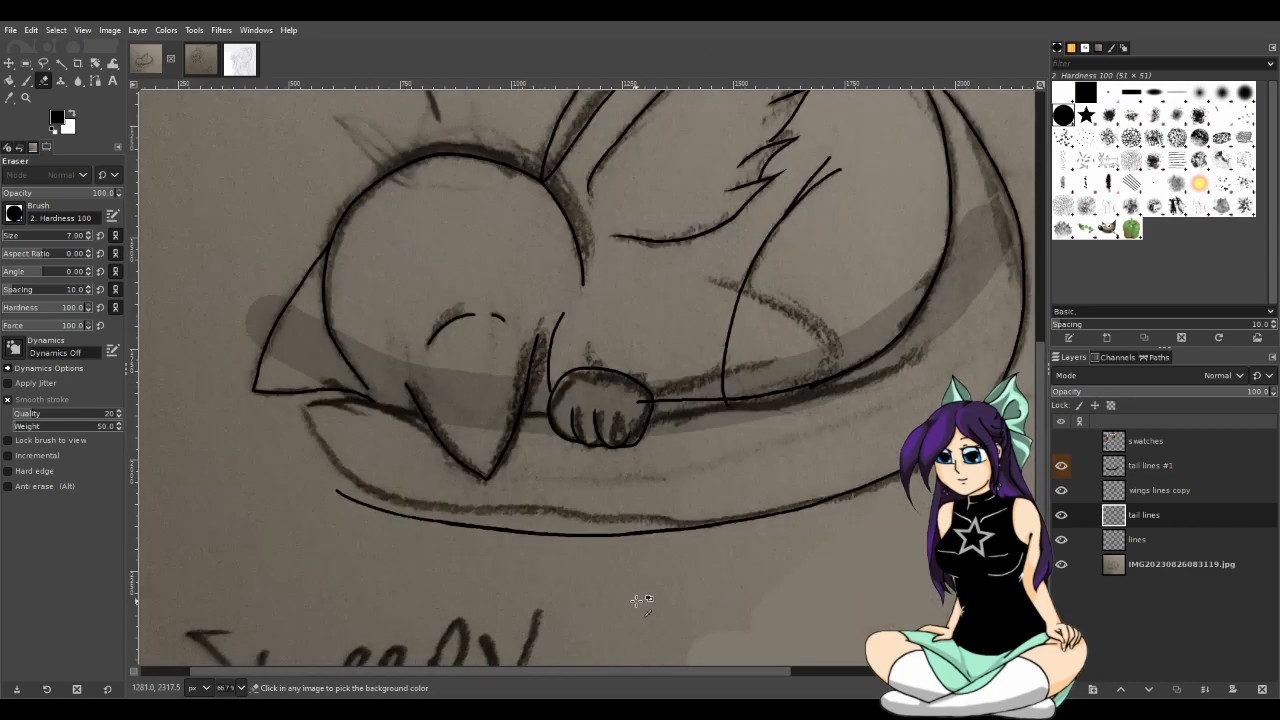
scroll(637, 600, "down", 1, "ctrl")
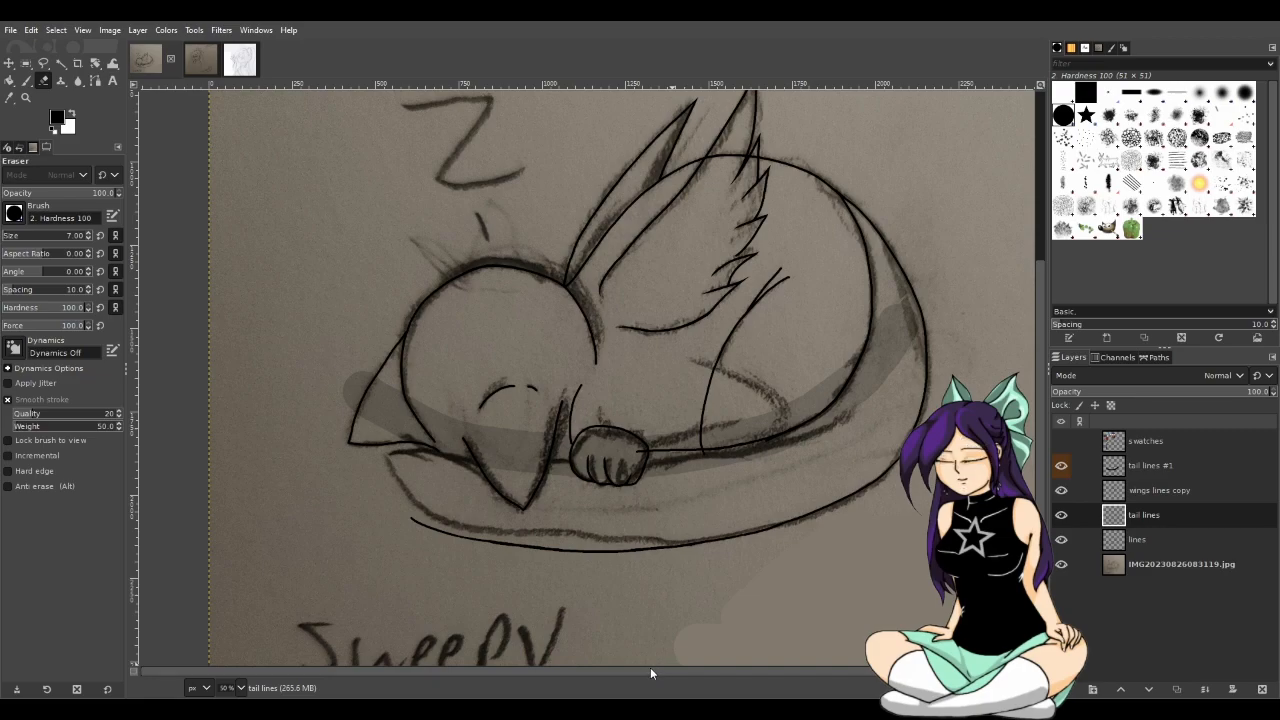
scroll(383, 509, "up", 1, "ctrl")
scroll(383, 509, "up", 1, "ctrl")
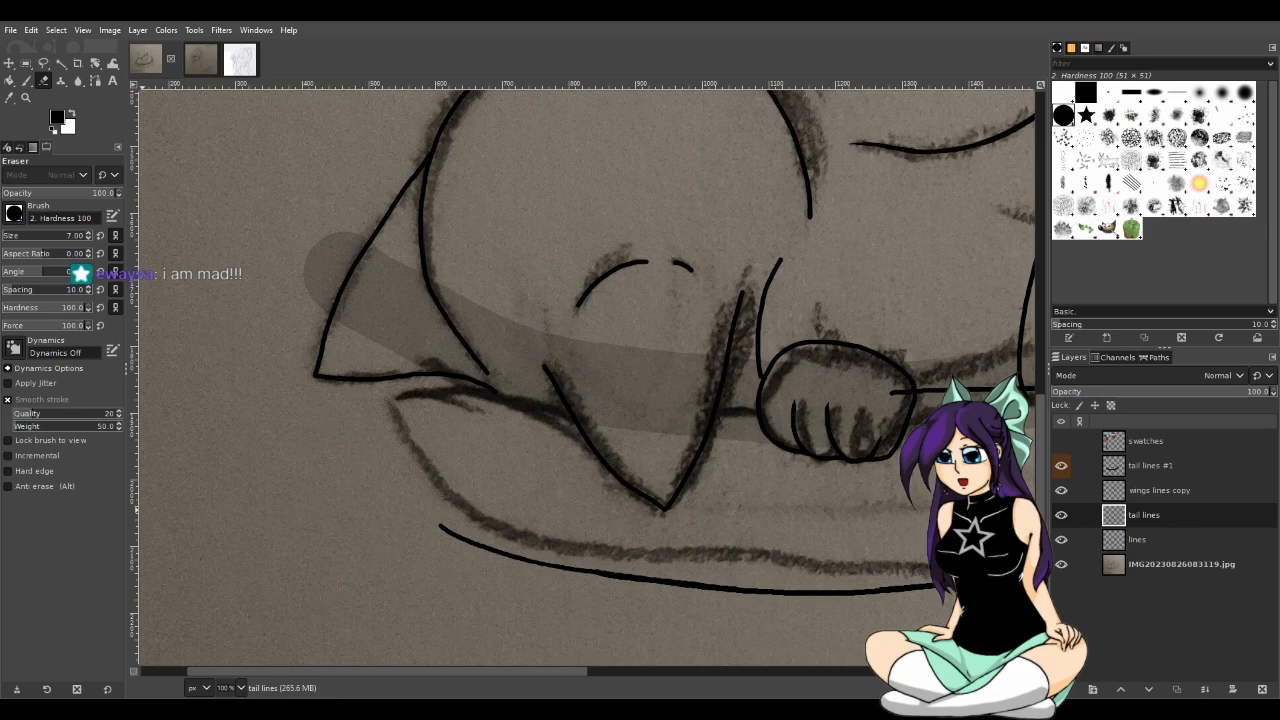
key("p")
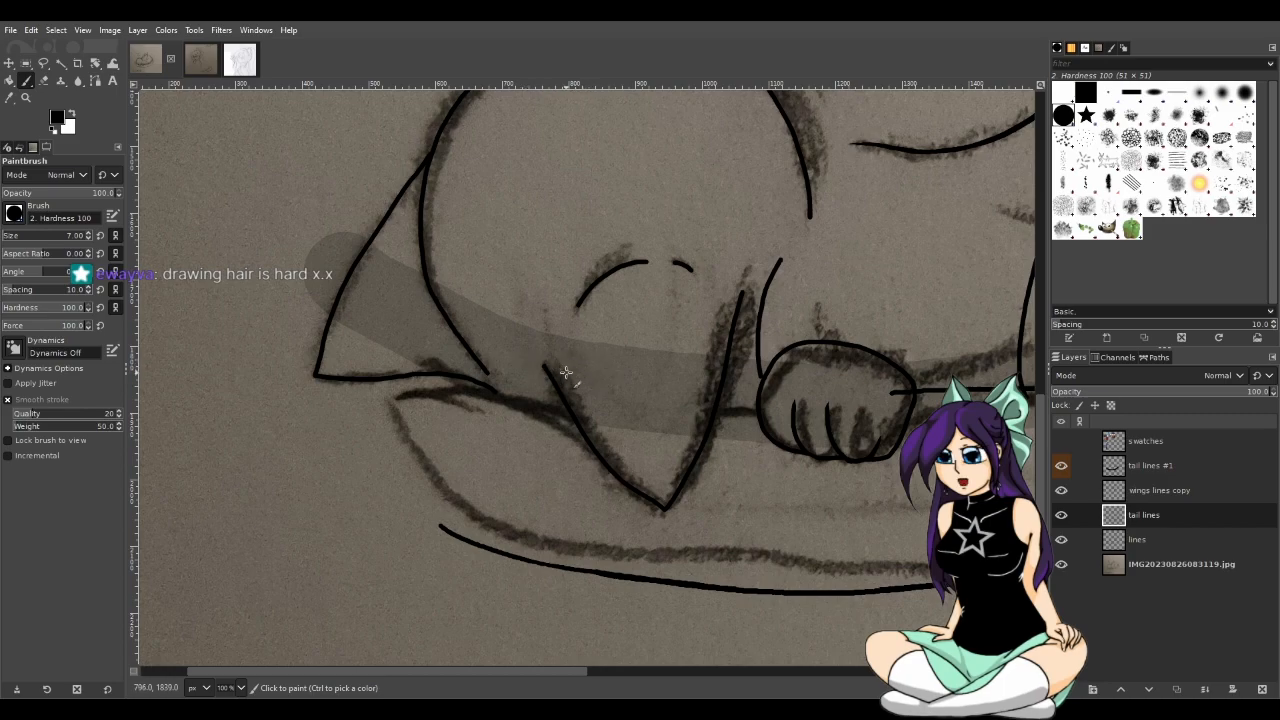
left_click_drag(564, 372, 428, 358)
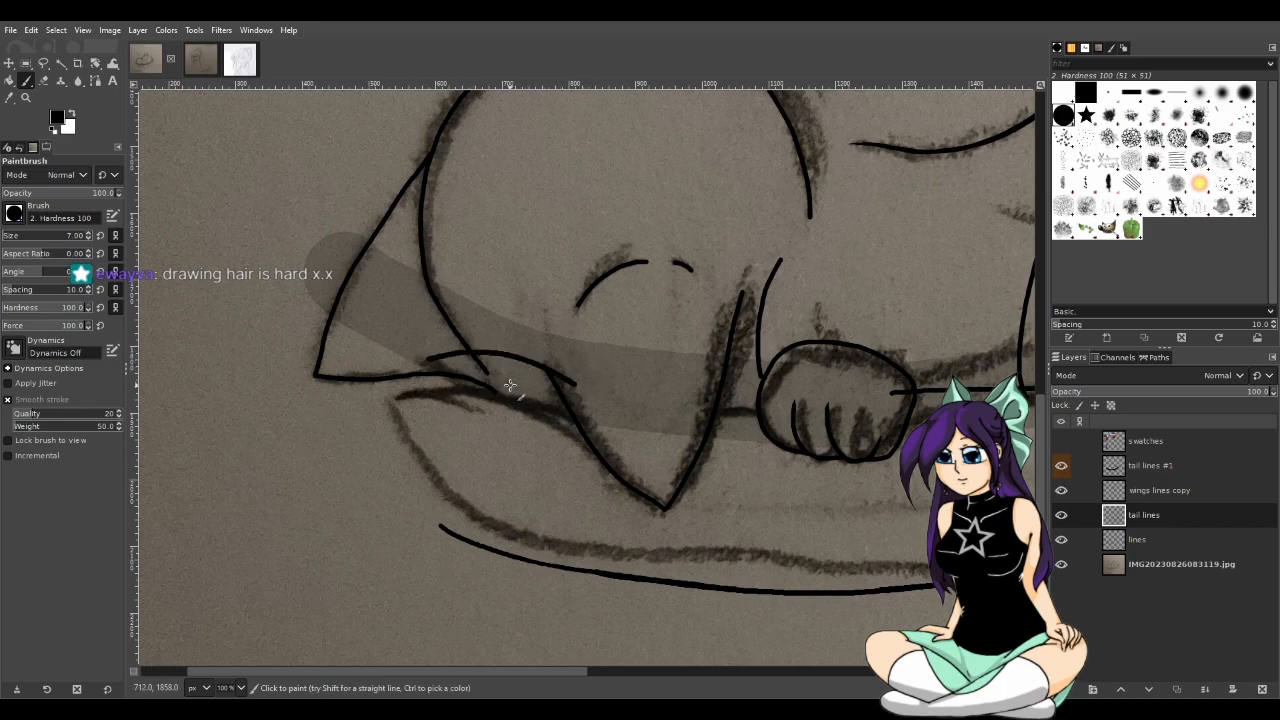
left_click_drag(424, 362, 486, 373)
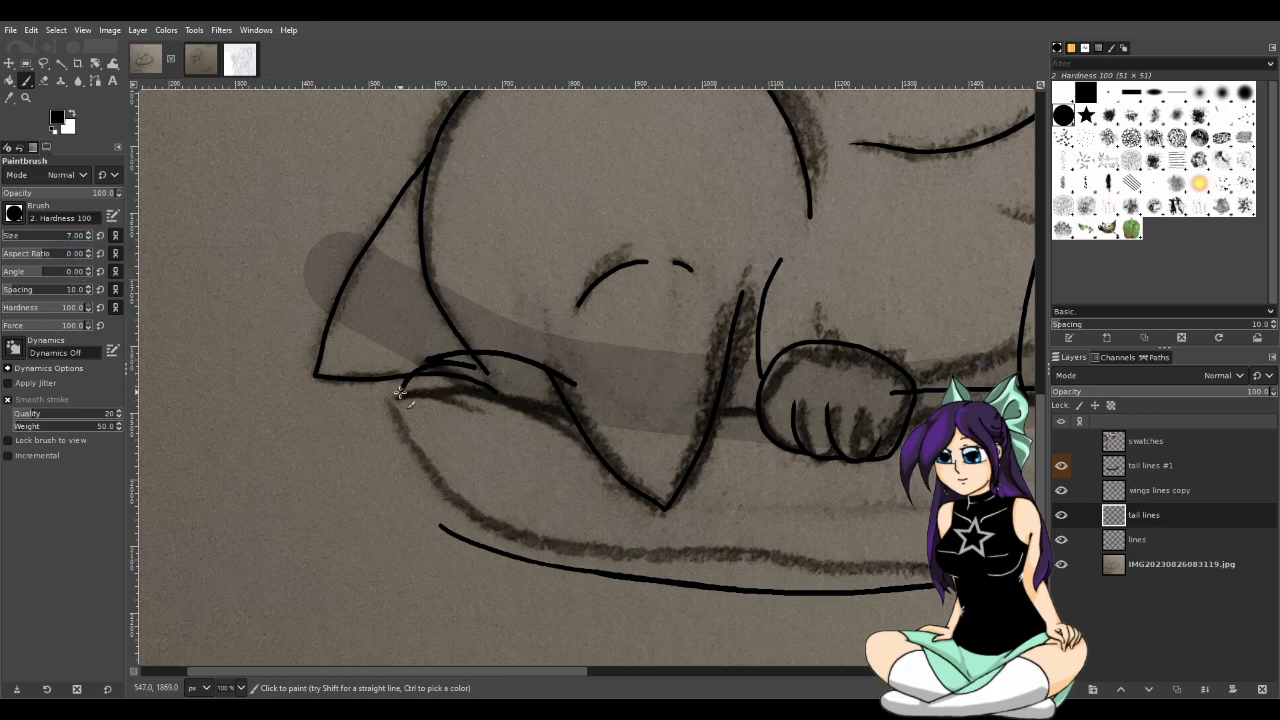
Extend the tail's upper edge from below the pointed ear down and outward past the sketched tail tip
mouse_move(422, 370)
left_mouse_down()
mouse_move(370, 446)
mouse_move(330, 450)
left_mouse_up()
key("ctrl+z")
left_click_drag(400, 393, 346, 442)
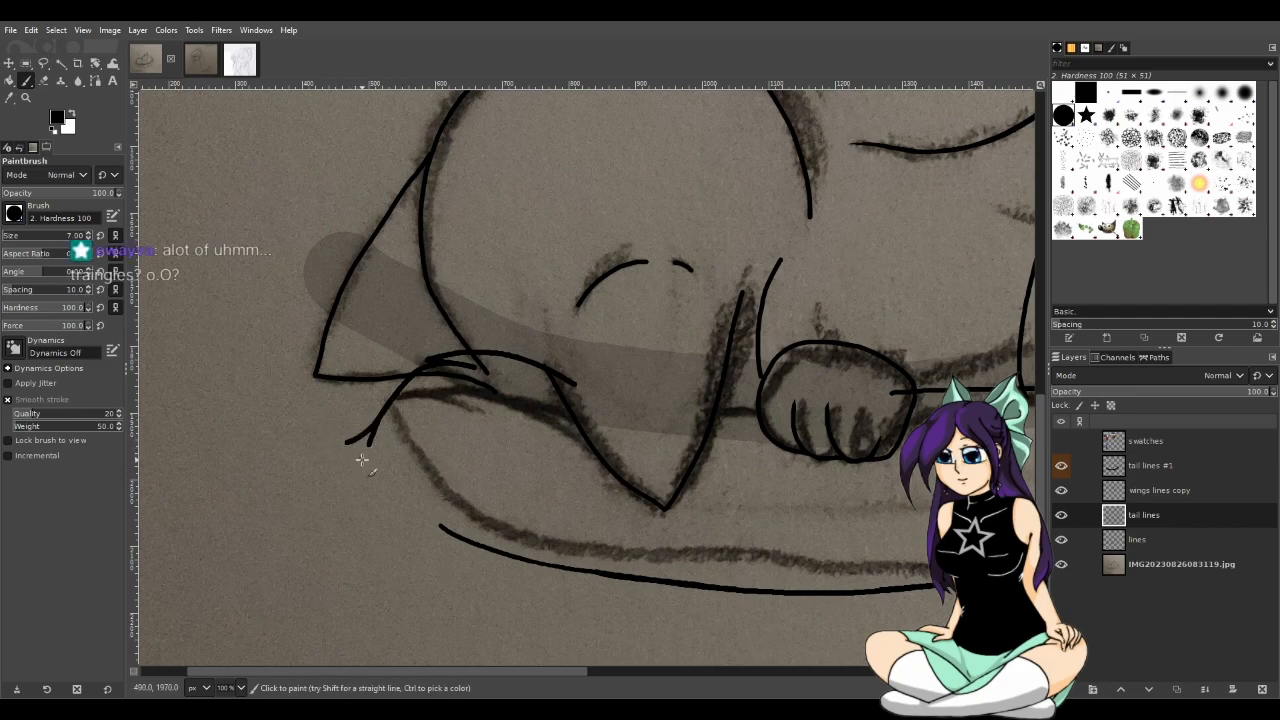
Erase the stray inner prong at the forked lower end of the new tail tip stroke
left_click(43, 80)
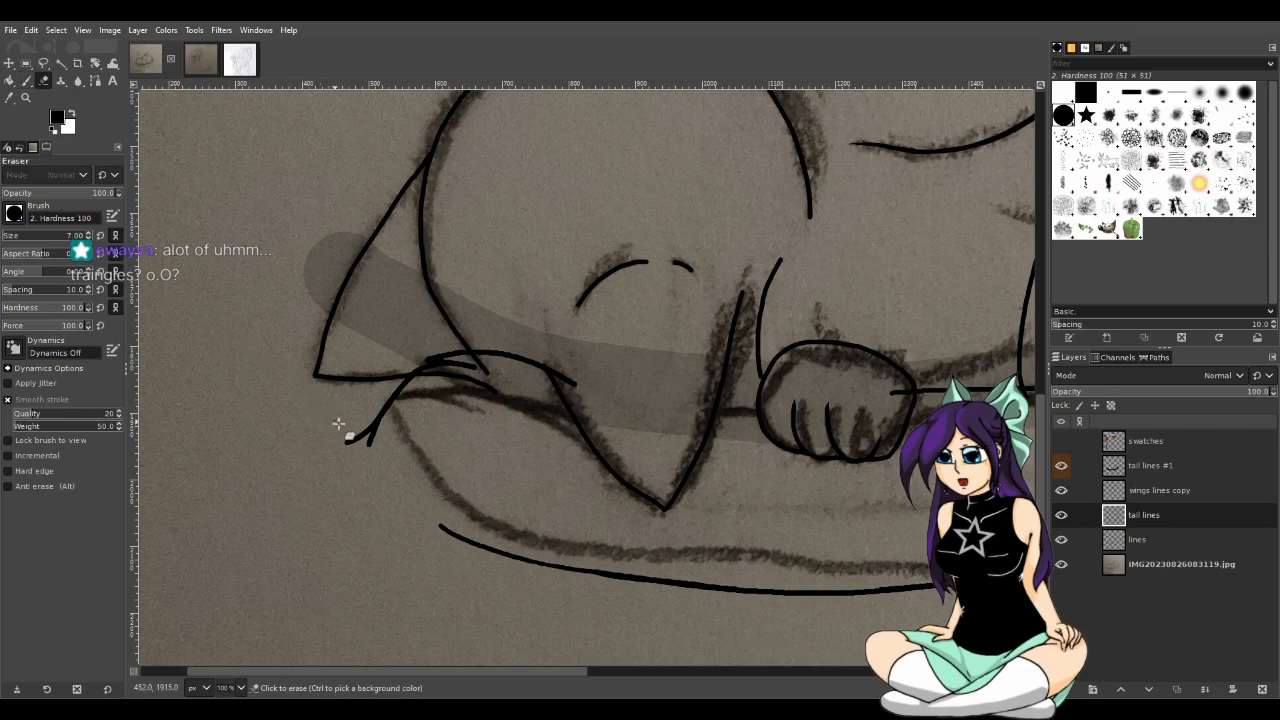
scroll(409, 443, "up", 1)
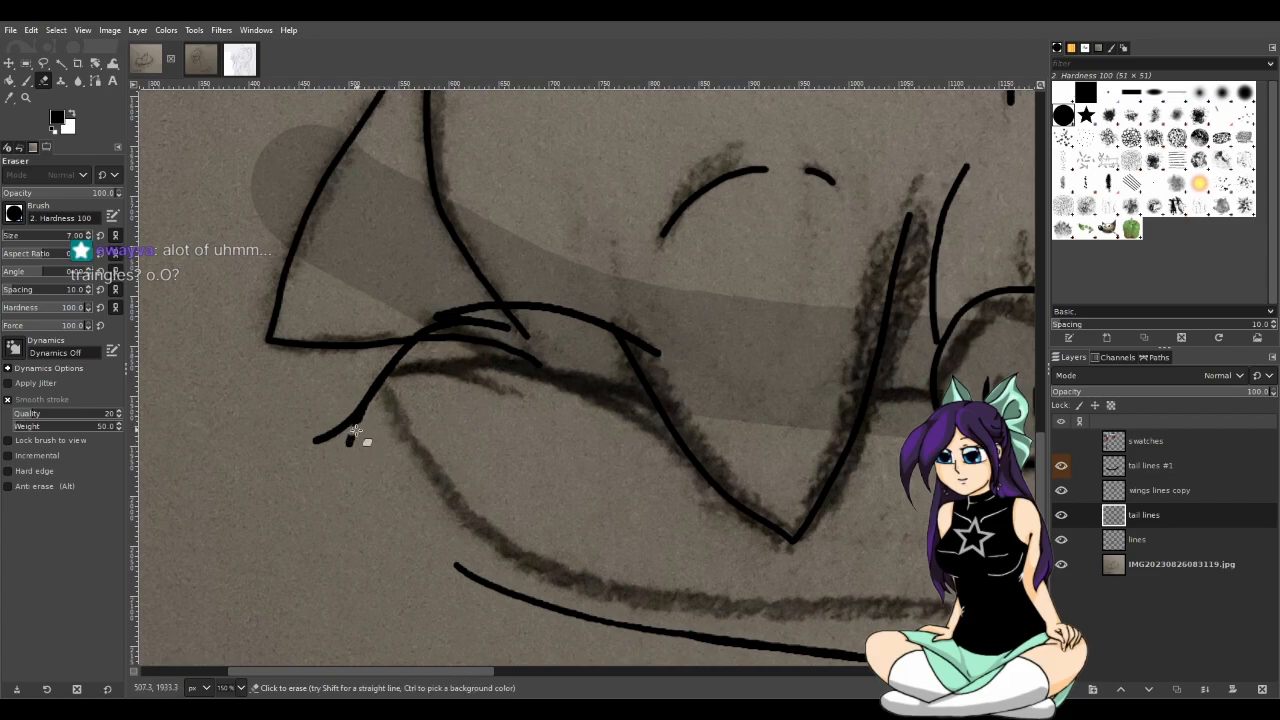
left_click_drag(367, 418, 349, 439)
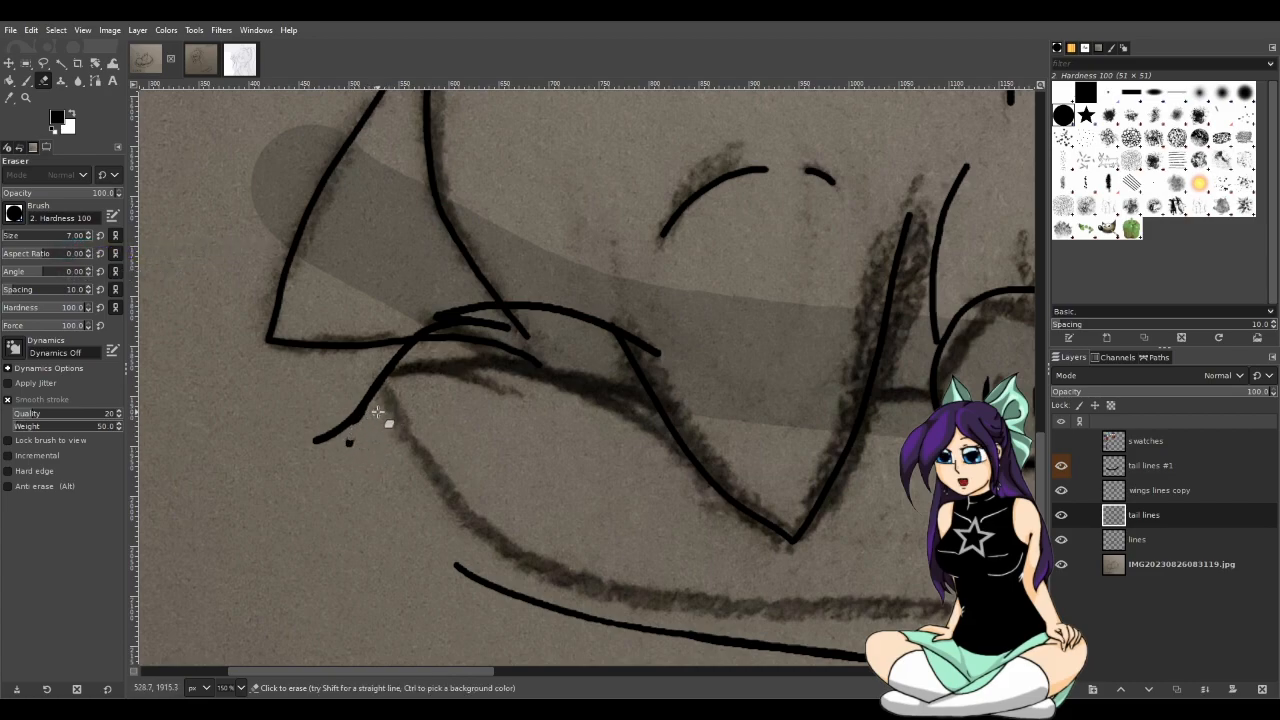
View the maid sketch and the drinking-girl sketch in the other open images
left_click(240, 60)
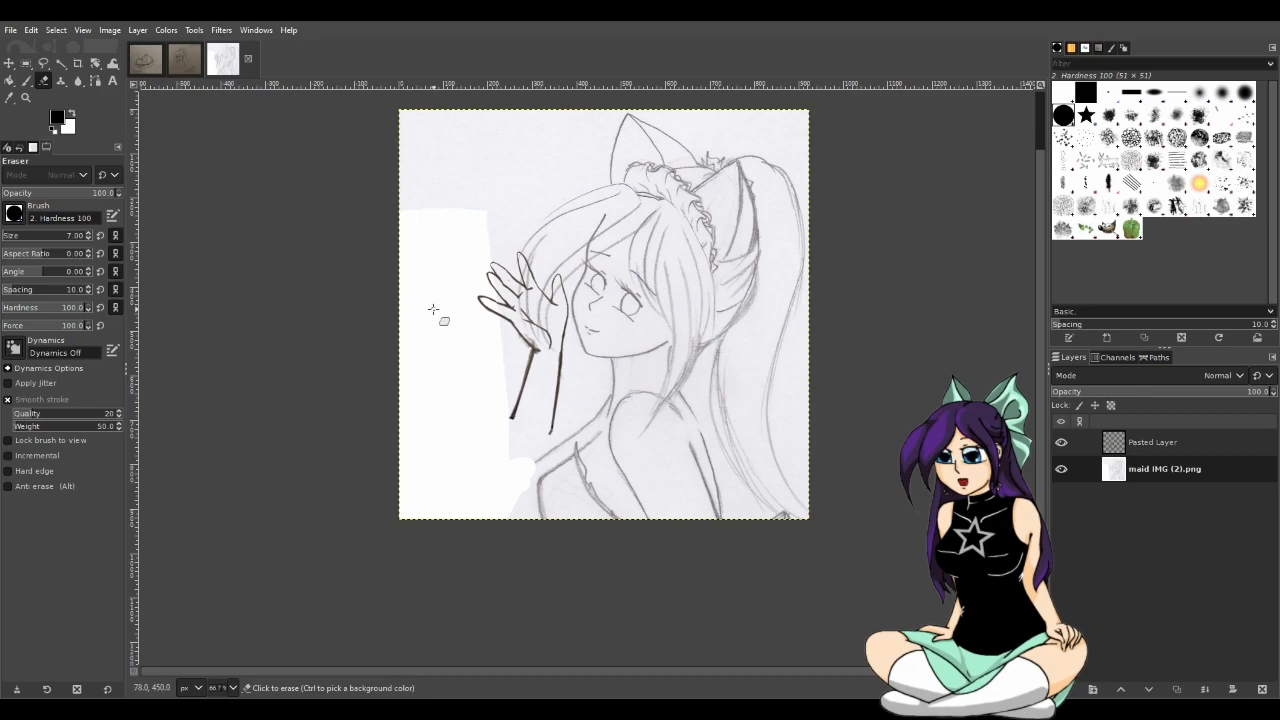
left_click(187, 70)
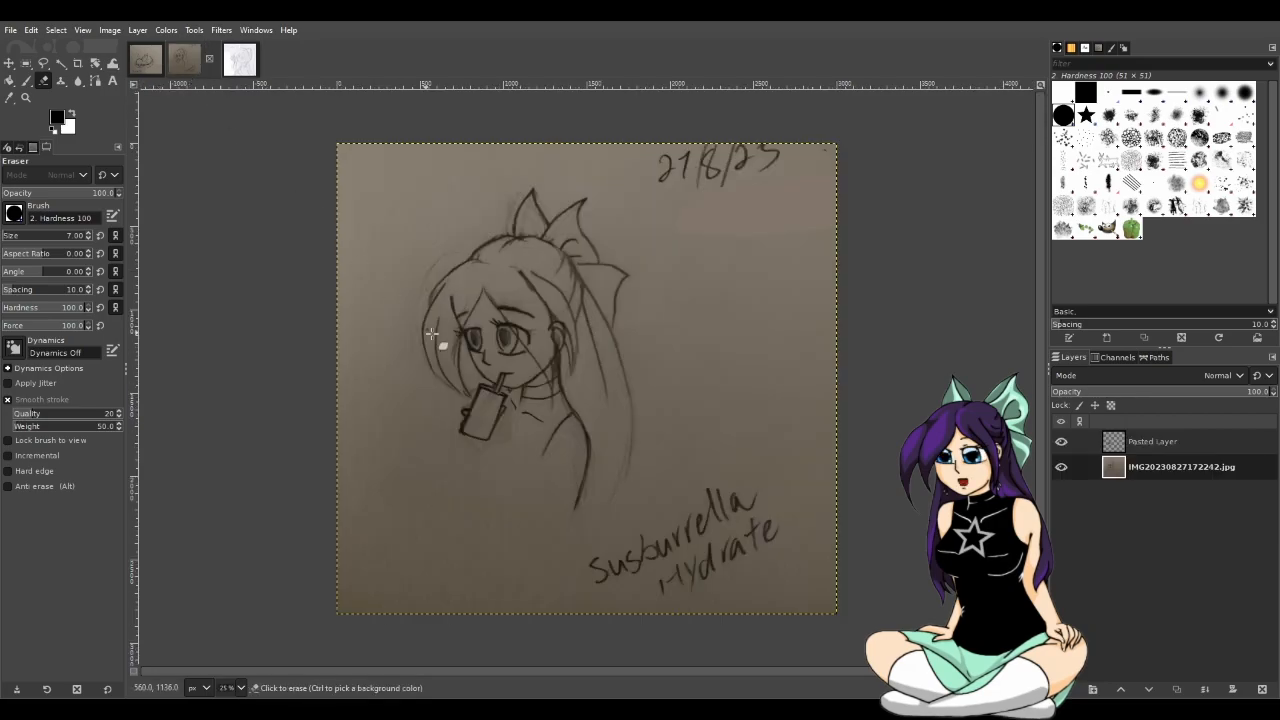
left_click(152, 65)
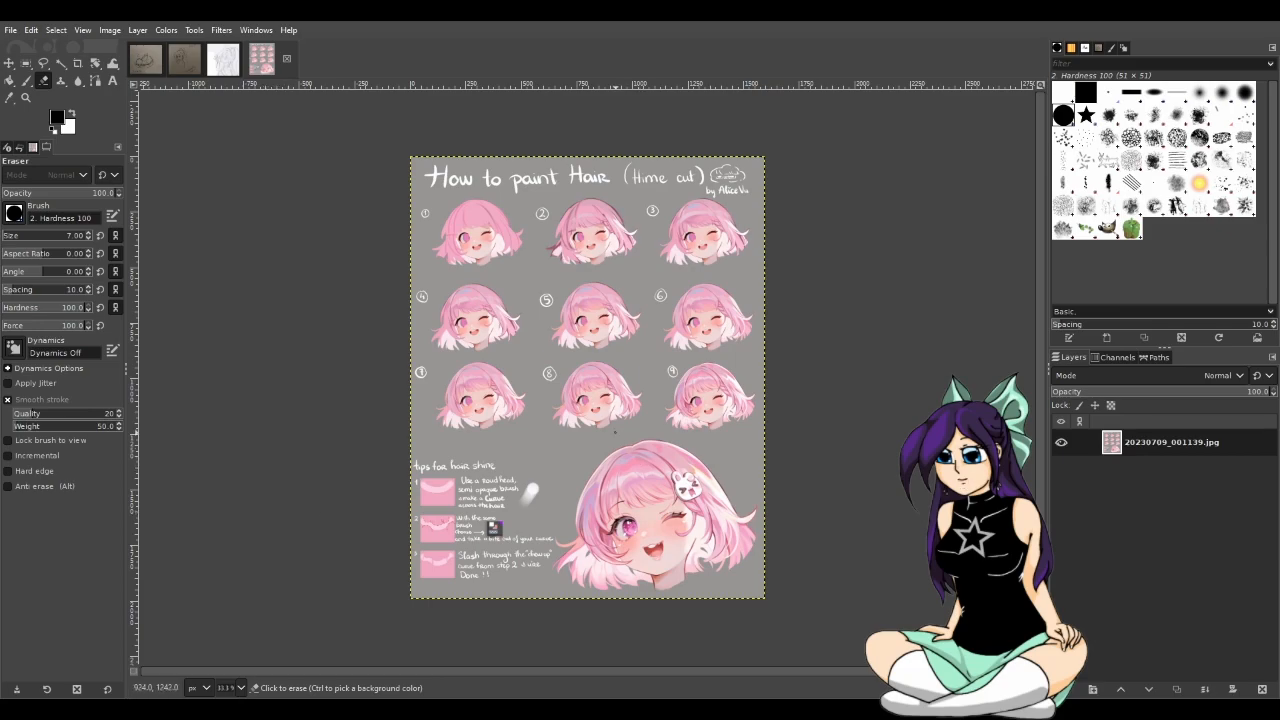
Examine the numbered hair-painting stages, the shine tips and the finished portrait in the reference image, and close that image
scroll(756, 184, "up", 4)
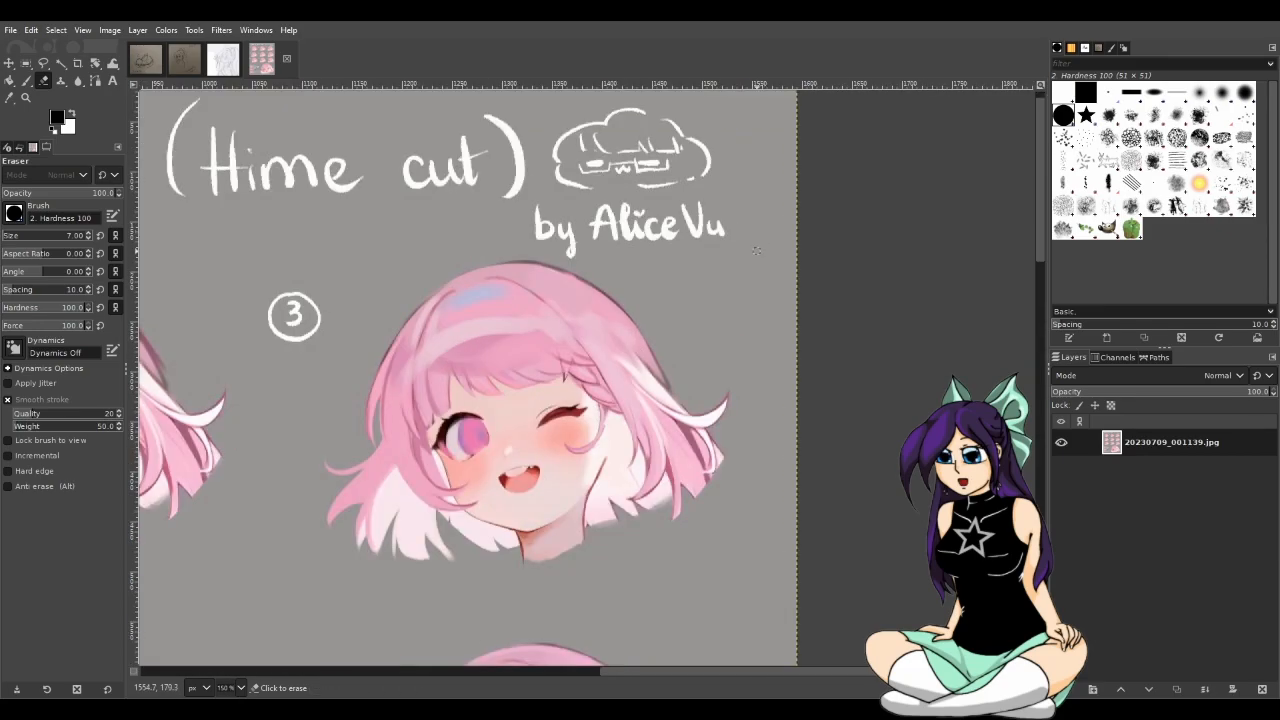
scroll(757, 251, "down", 4)
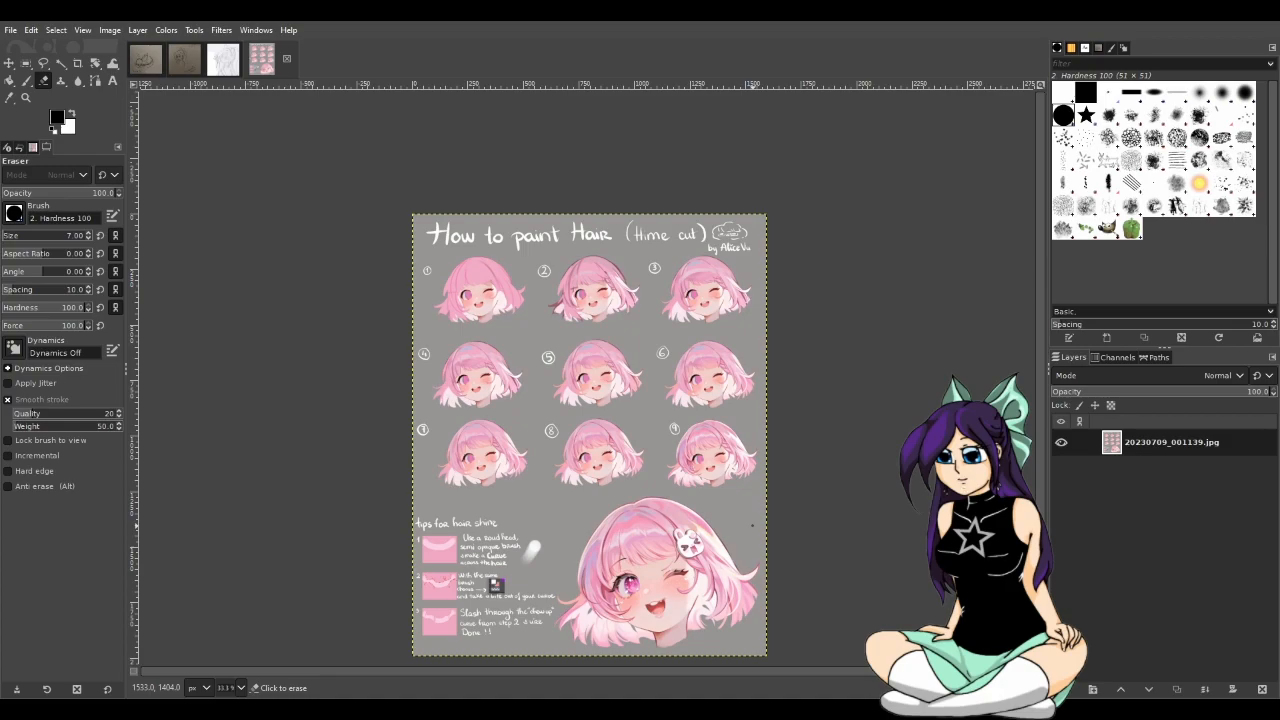
scroll(494, 294, "up", 3)
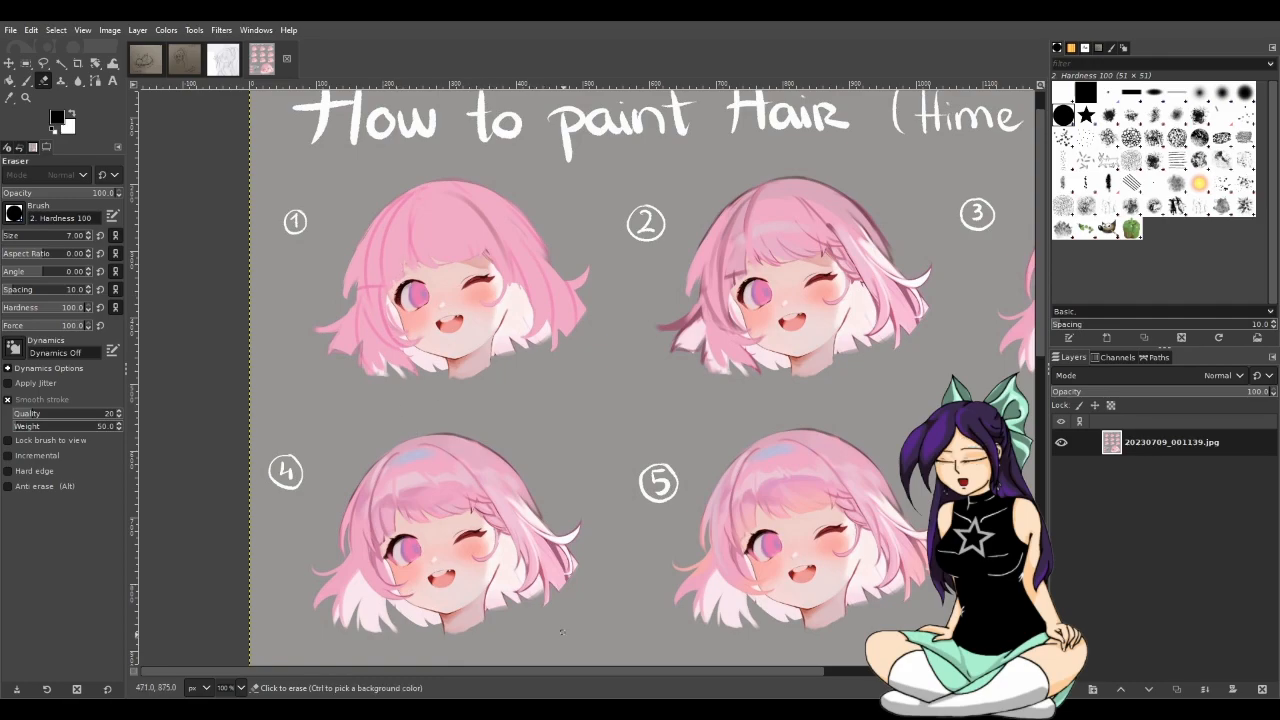
left_click_drag(586, 672, 738, 678)
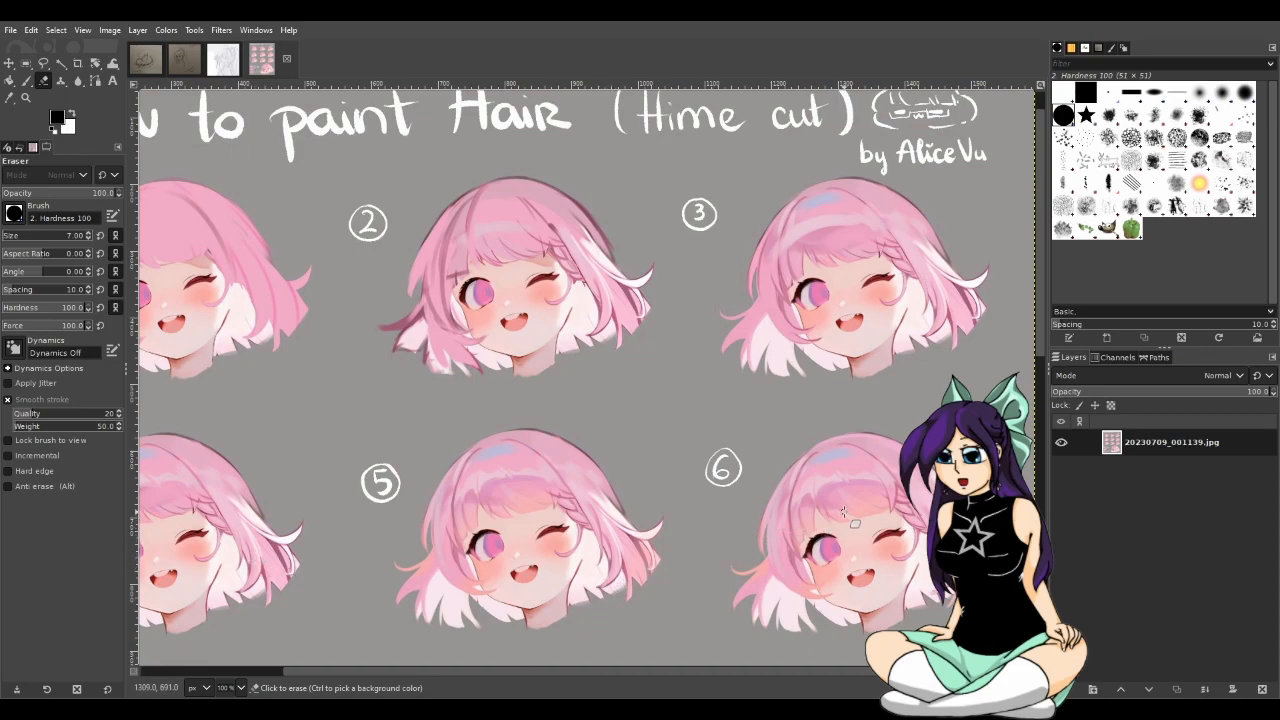
left_click_drag(594, 673, 495, 678)
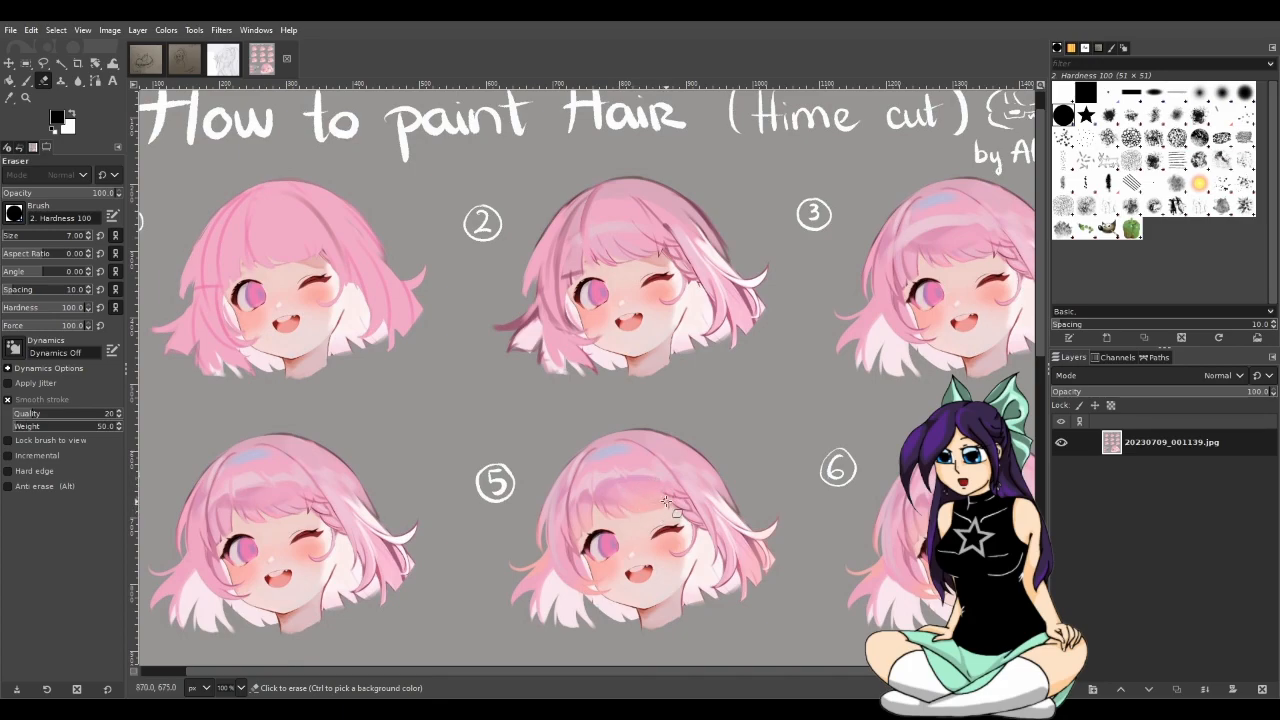
scroll(677, 525, "down", 5)
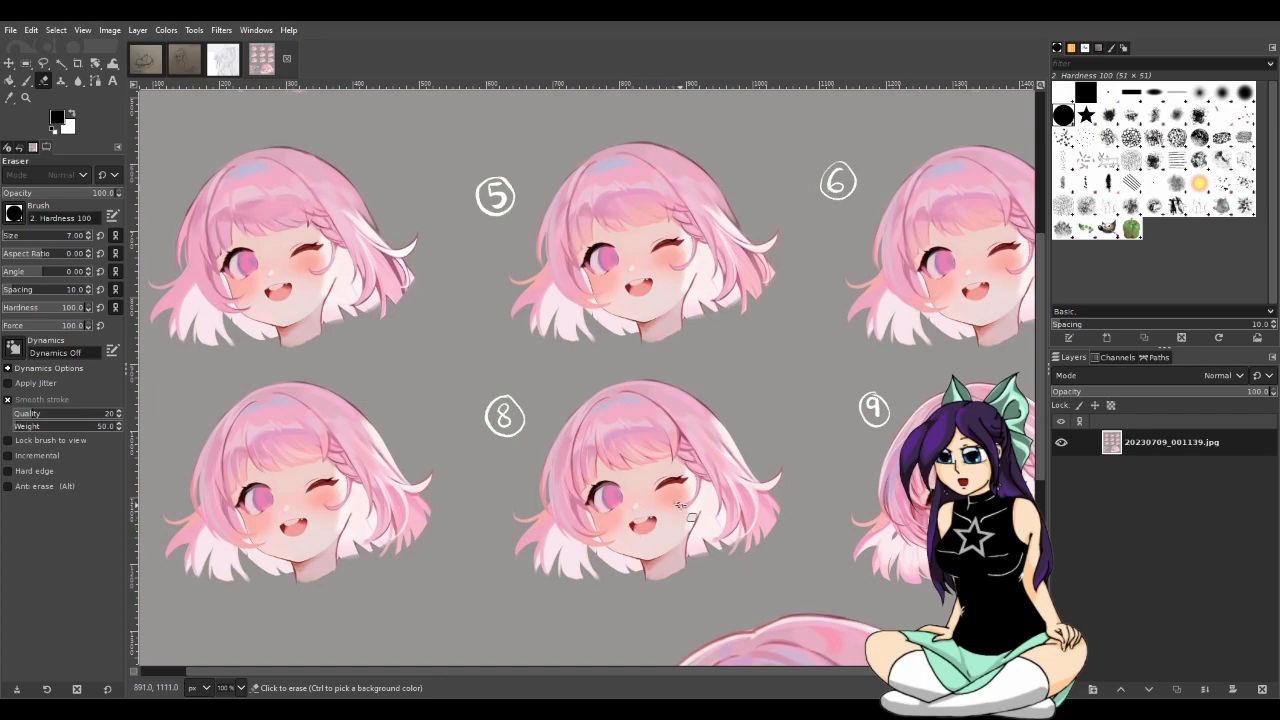
scroll(716, 664, "right", 3)
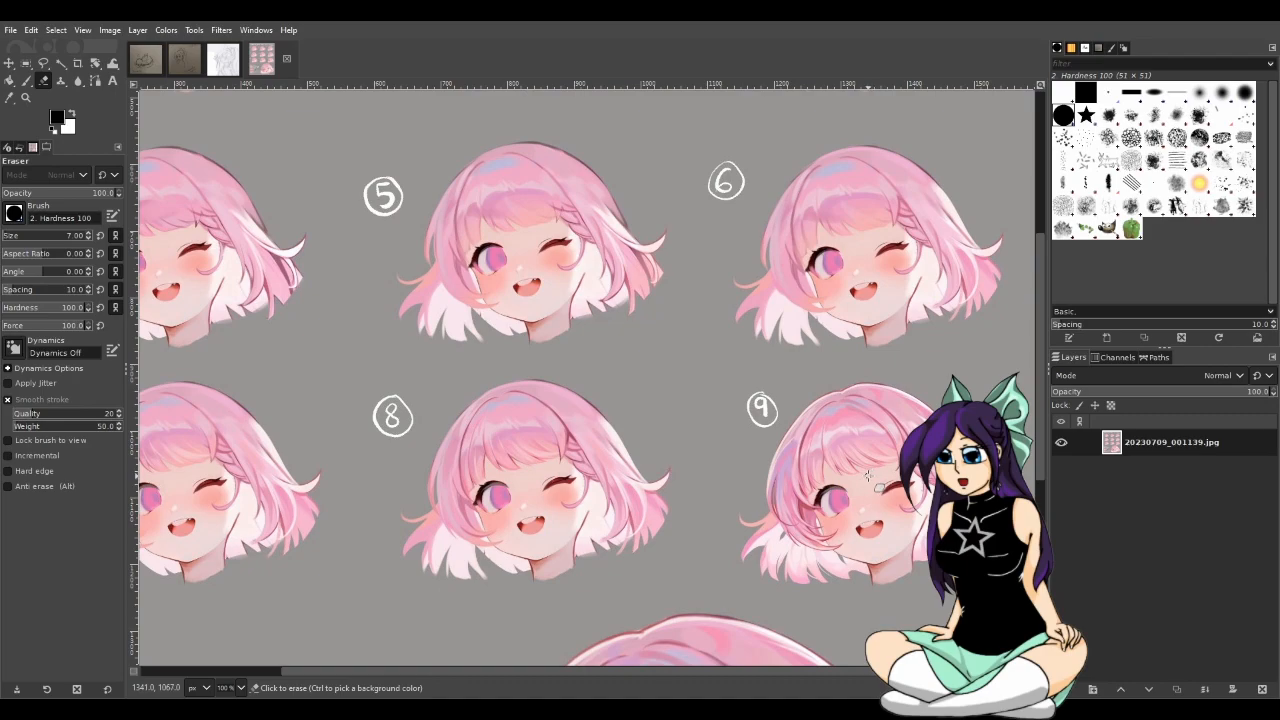
scroll(870, 486, "down", 7)
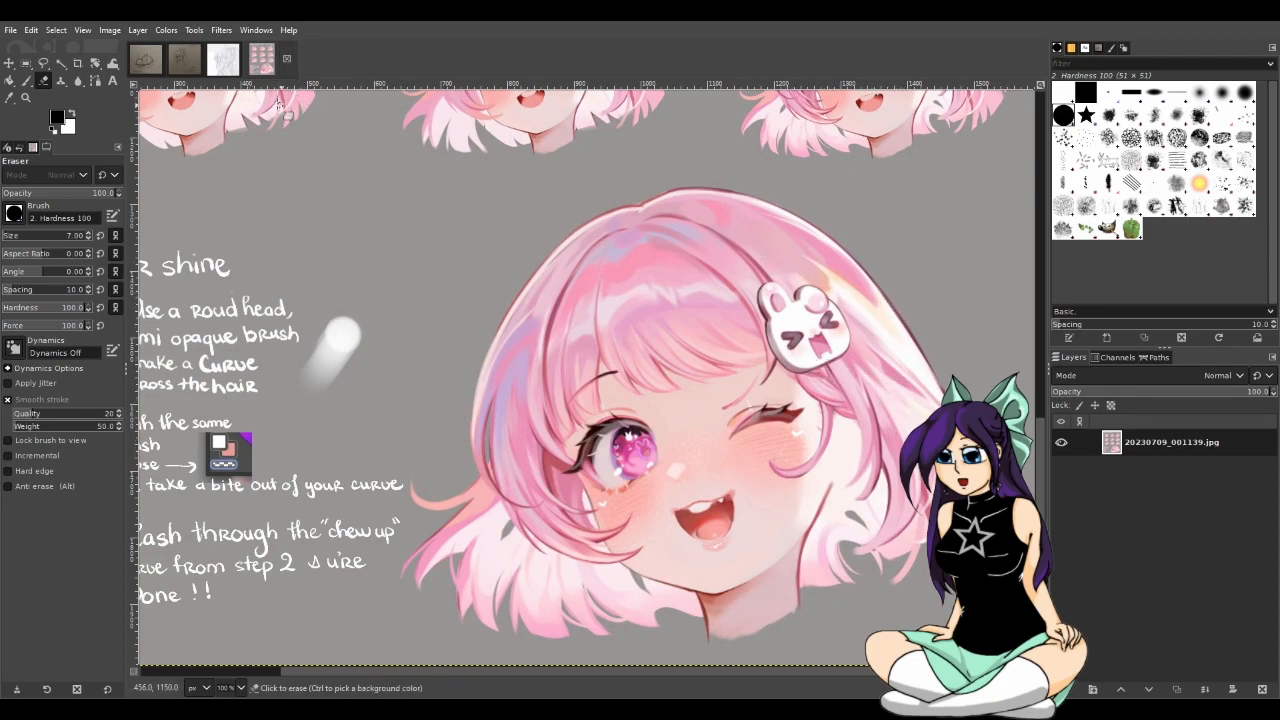
left_click(286, 59)
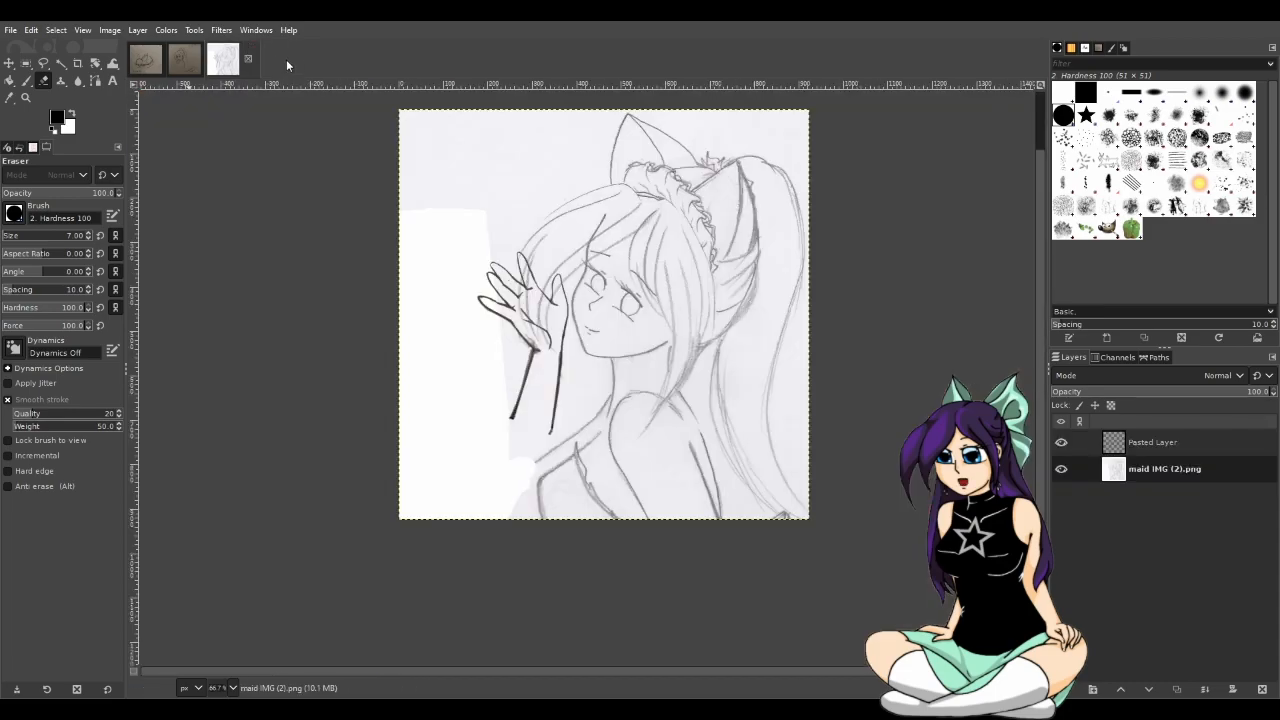
Return to the curled-up creature drawing, try short Paintbrush strokes at the tail tip, and undo them along with the existing tip line
left_click(148, 63)
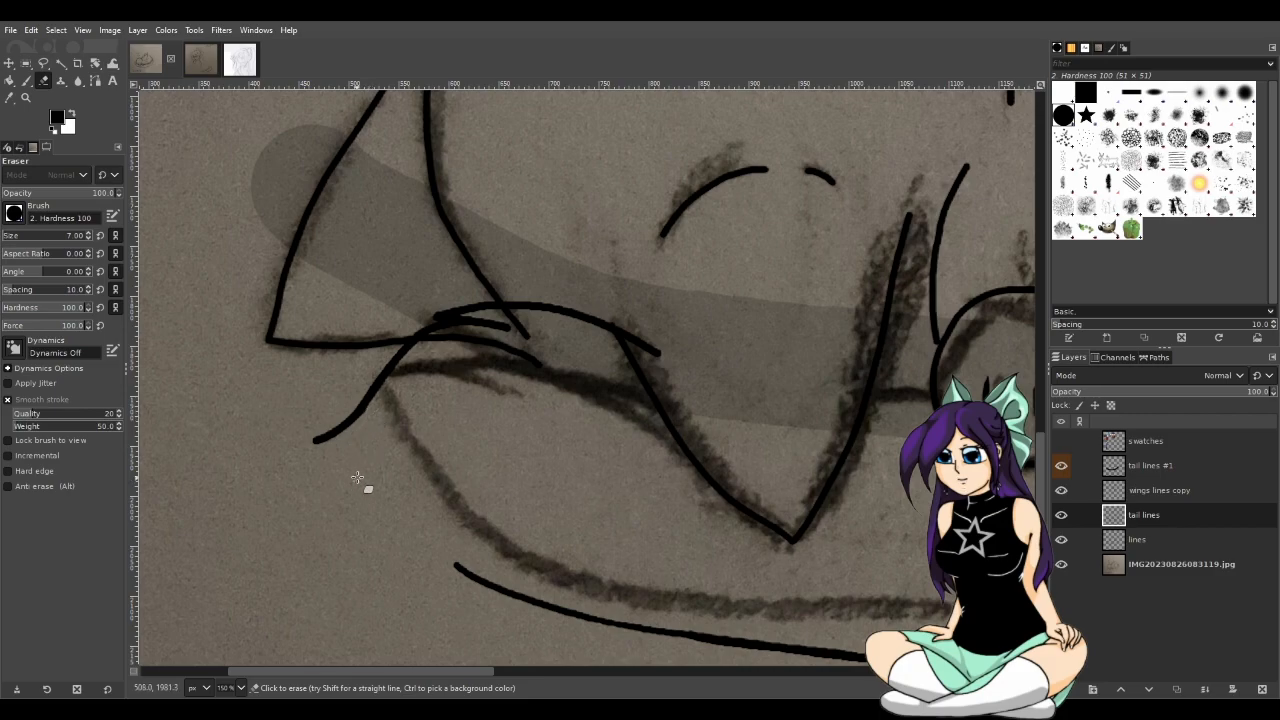
scroll(372, 440, "up", 2, "ctrl")
scroll(372, 440, "up", 4, "ctrl")
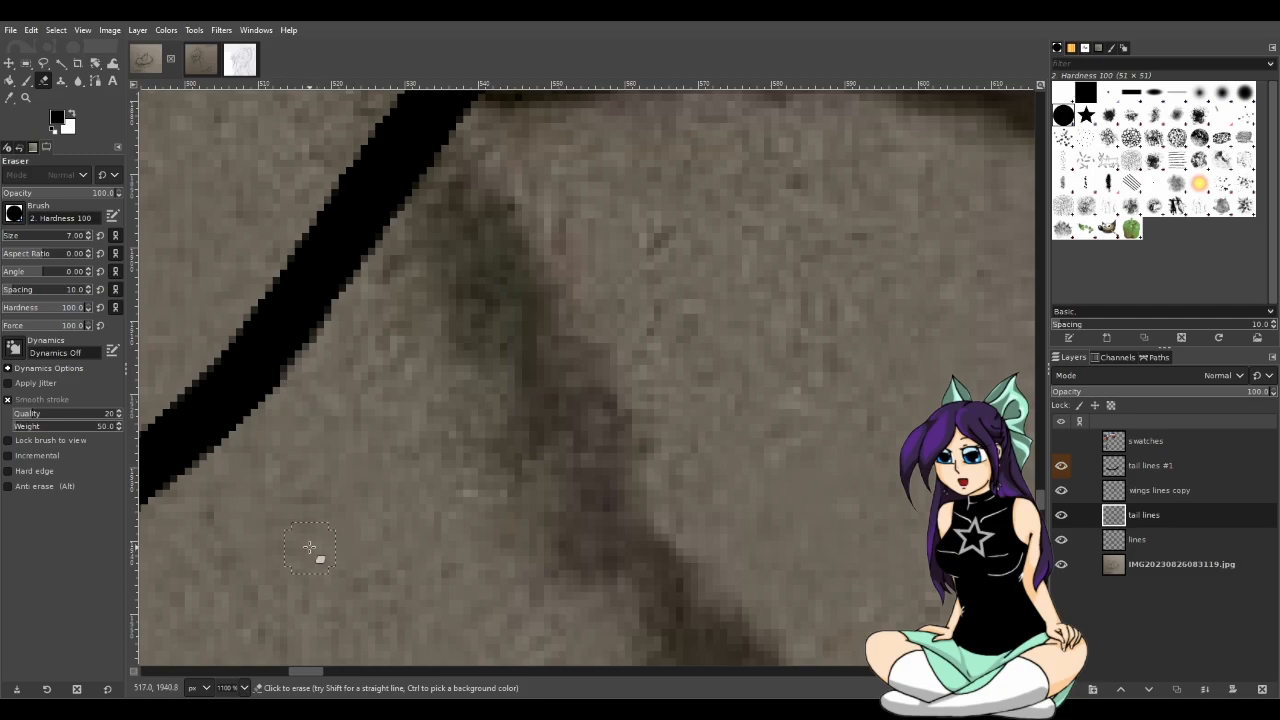
scroll(320, 555, "down", 4, "ctrl")
scroll(320, 546, "down", 3, "ctrl")
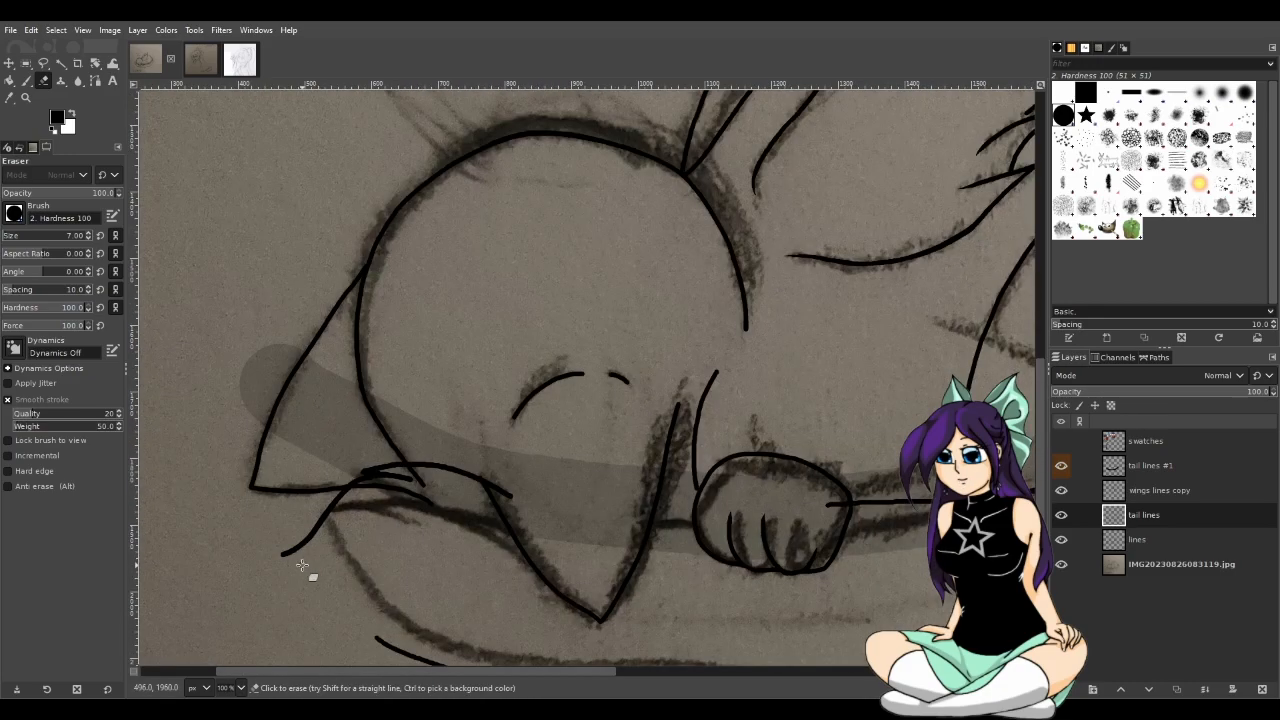
scroll(316, 590, "down", 3)
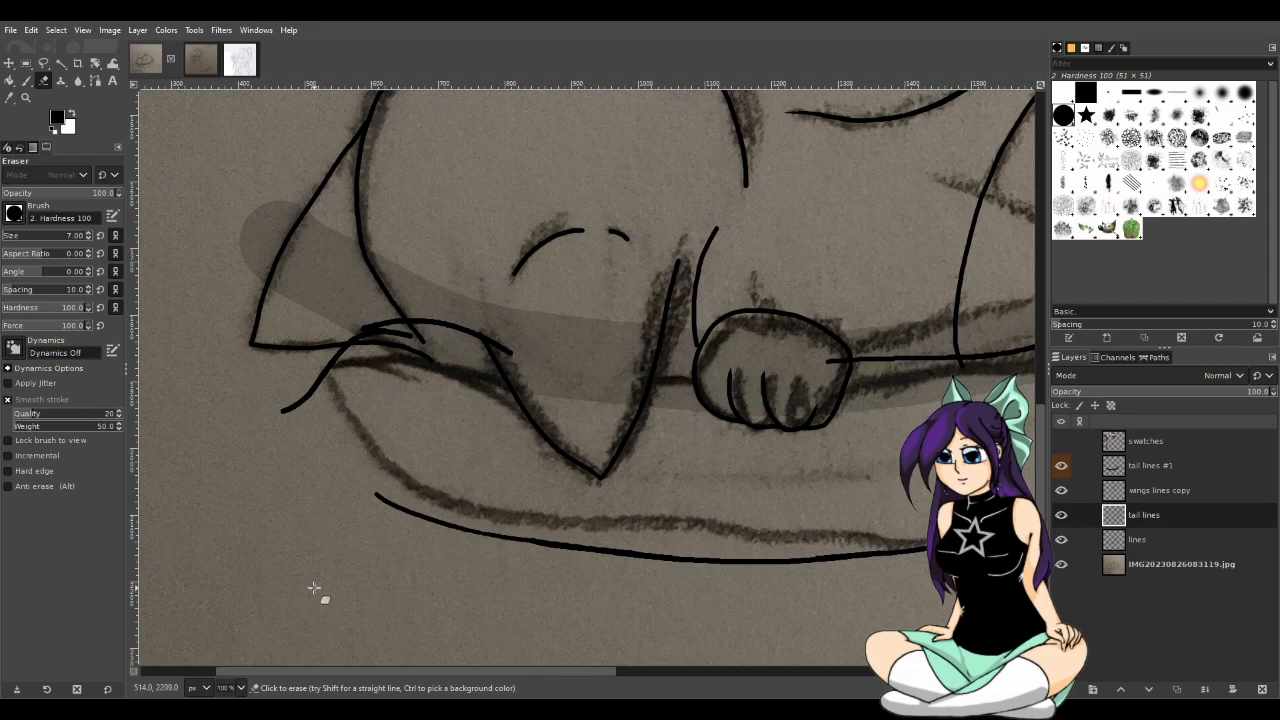
key("p")
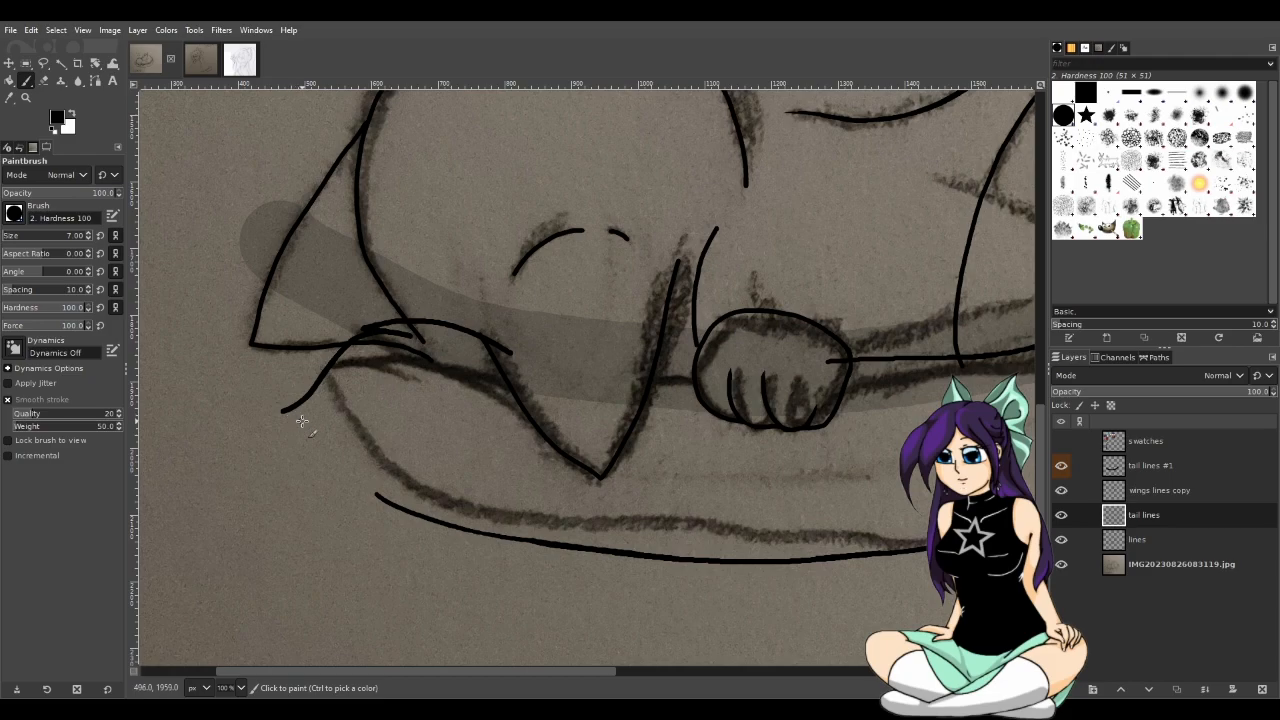
left_click_drag(290, 406, 336, 430)
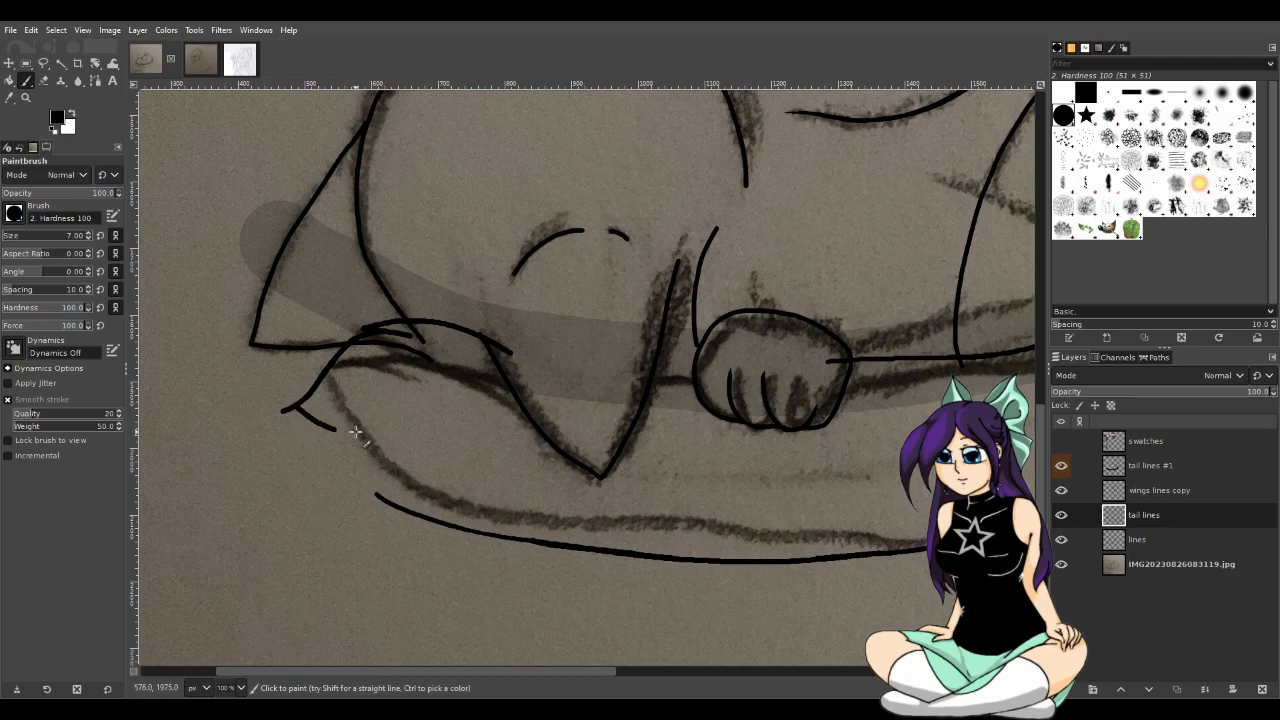
key("ctrl+z")
left_click_drag(298, 403, 315, 411)
key("ctrl+z")
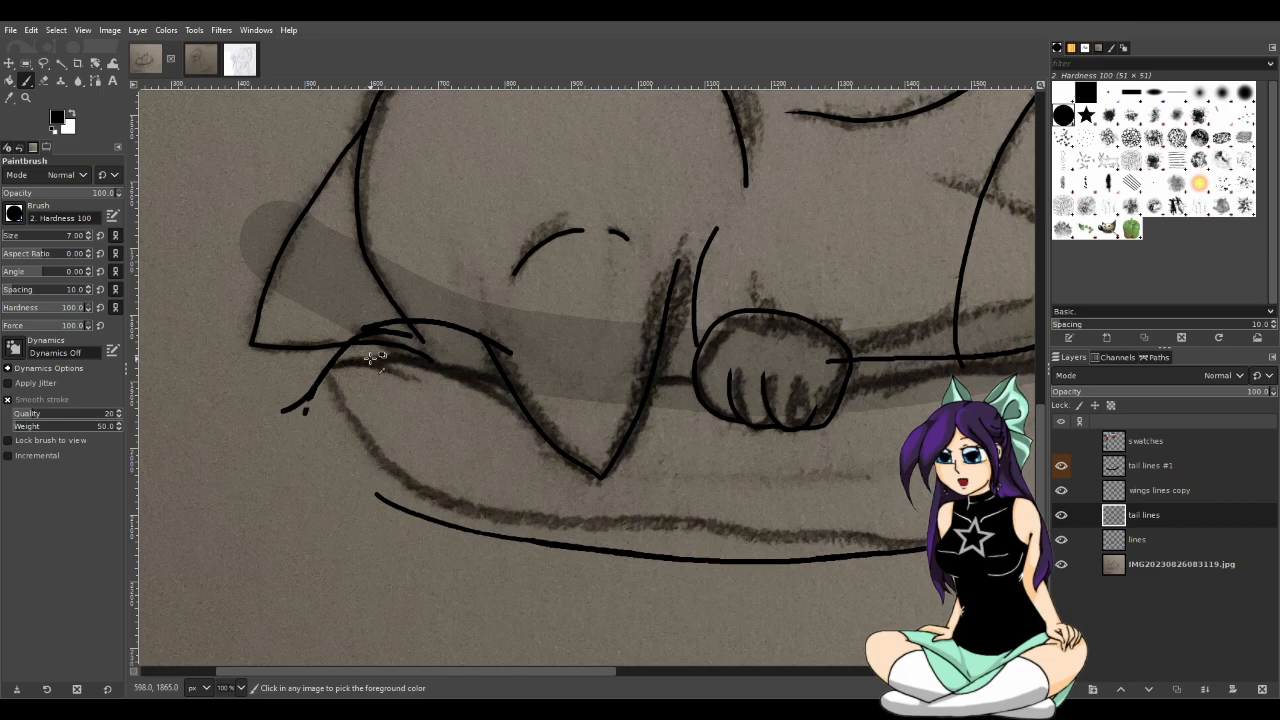
key("ctrl+z")
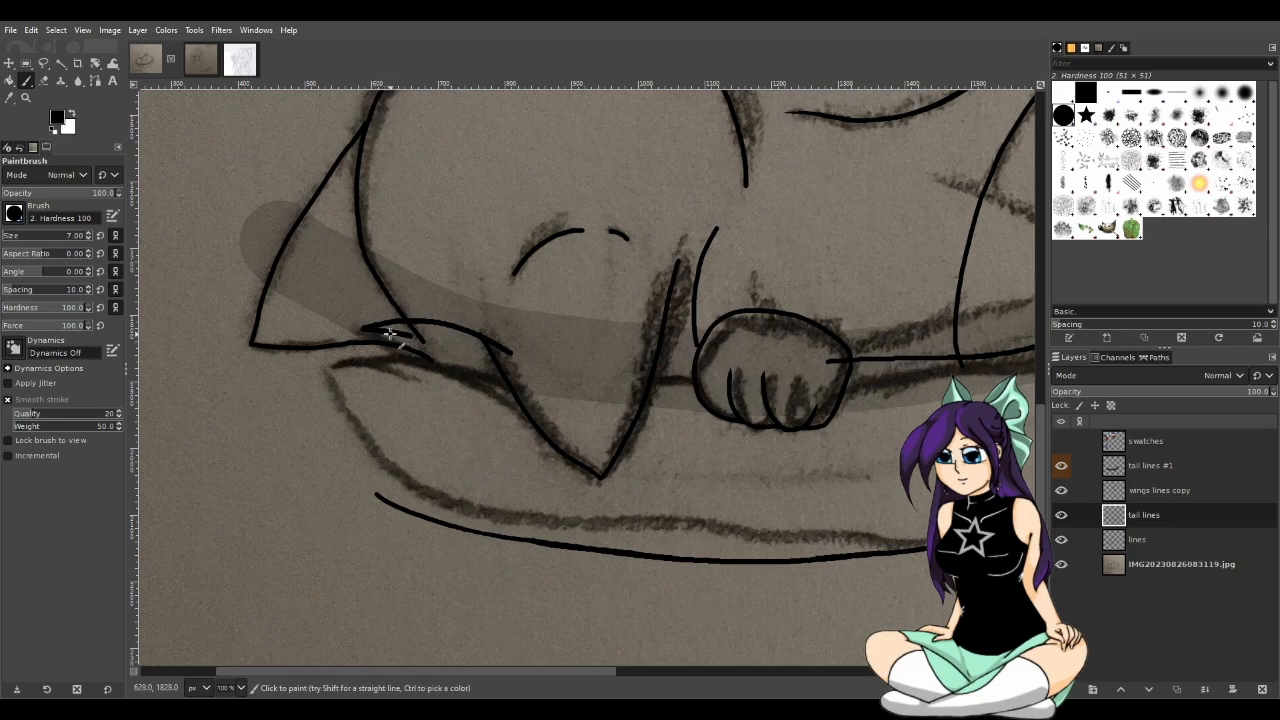
Undo the tail's upper edge line beside the ear and repaint it as a slightly higher arc ending on the face
mouse_move(387, 334)
left_mouse_down()
mouse_move(329, 364)
mouse_move(301, 412)
left_mouse_up()
key("ctrl+z")
left_click_drag(380, 336, 287, 427)
key("ctrl+z")
key("ctrl+z")
mouse_move(521, 353)
left_mouse_down()
mouse_move(355, 308)
mouse_move(316, 346)
mouse_move(299, 410)
left_mouse_up()
key("ctrl+z")
Try several curved strokes running from the tail's upper edge down toward its tip, undoing each one
left_click_drag(335, 334, 295, 418)
key("ctrl+z")
left_click_drag(333, 334, 277, 427)
key("ctrl+z")
left_click_drag(334, 336, 291, 425)
key("ctrl+z")
left_click_drag(338, 336, 302, 402)
key("ctrl+z")
left_click_drag(336, 332, 293, 411)
key("ctrl+z")
mouse_move(332, 328)
left_mouse_down()
mouse_move(296, 378)
mouse_move(300, 432)
left_mouse_up()
key("ctrl+z")
left_click_drag(330, 334, 301, 430)
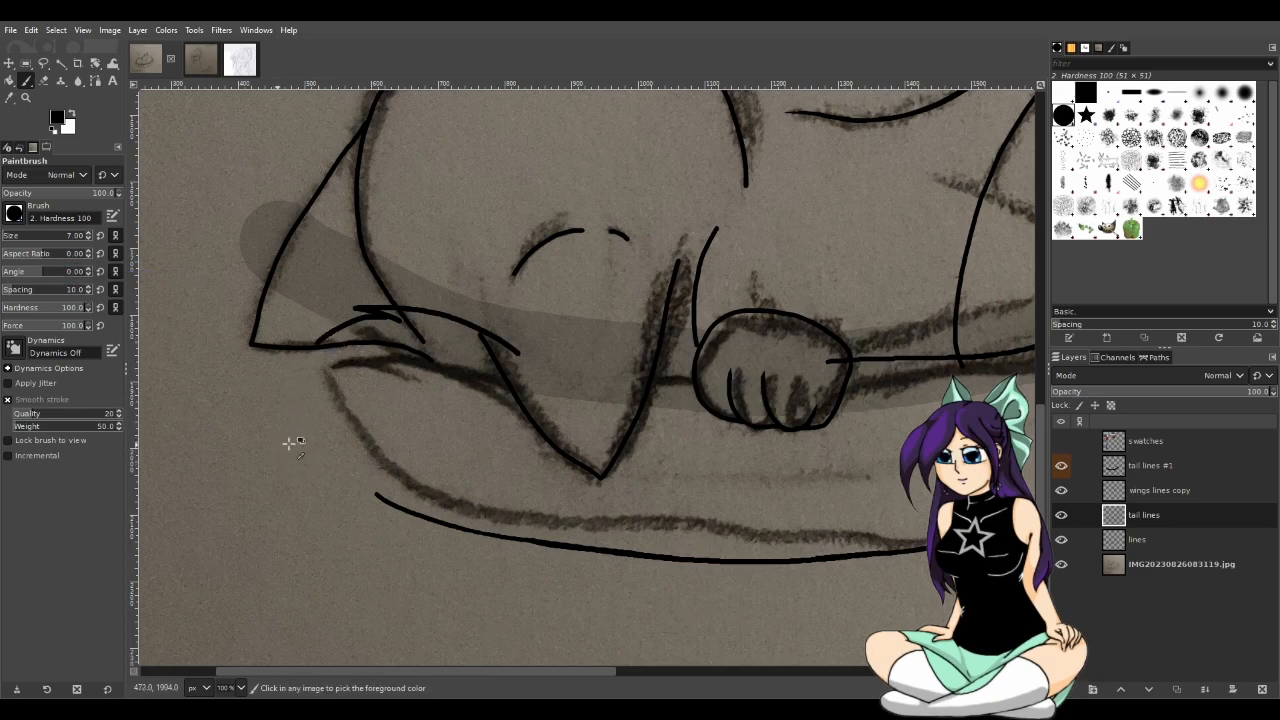
key("ctrl+z")
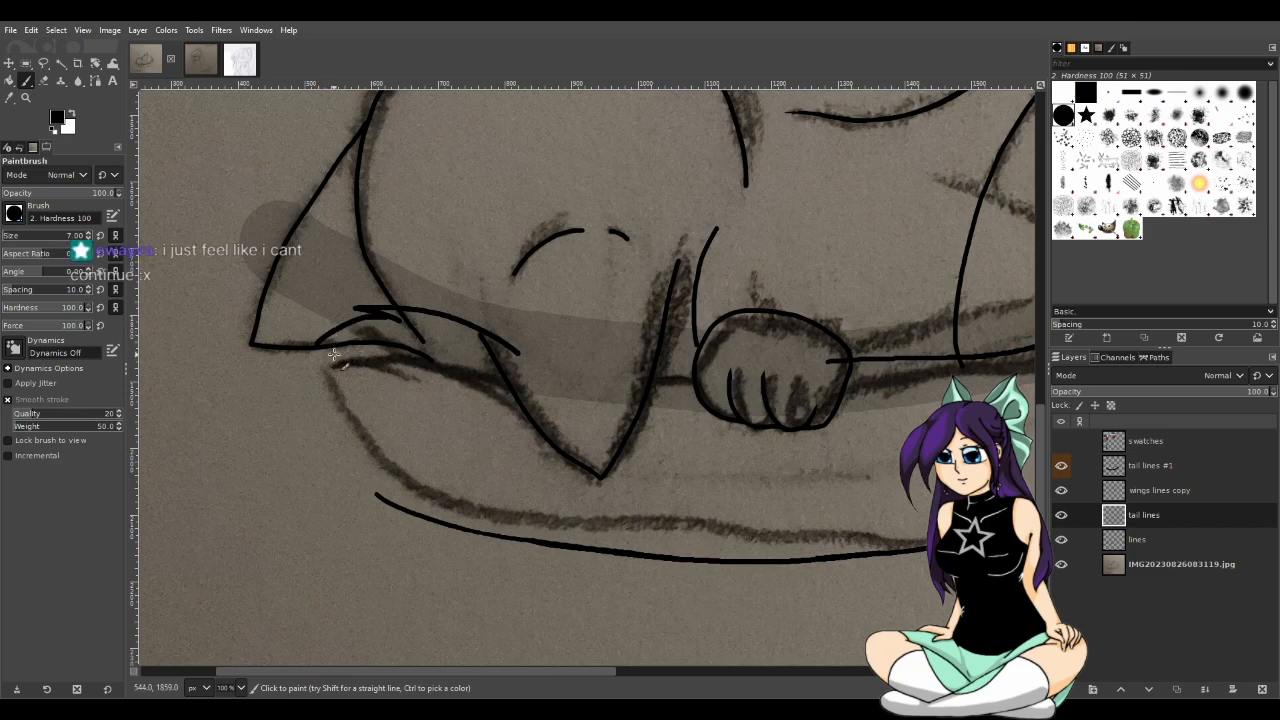
Try different starting curves for the outer tail line across the ear's lower edge, undoing each attempt
mouse_move(334, 350)
left_mouse_down()
mouse_move(303, 372)
mouse_move(308, 404)
mouse_move(330, 358)
mouse_move(292, 388)
left_mouse_up()
key("ctrl+z")
key("ctrl+z")
key("ctrl+z")
left_click_drag(400, 319, 320, 333)
key("ctrl+z")
mouse_move(398, 319)
left_mouse_down()
mouse_move(322, 326)
mouse_move(387, 317)
mouse_move(332, 331)
mouse_move(367, 317)
mouse_move(310, 358)
left_mouse_up()
key("ctrl+z")
key("ctrl+z")
left_click_drag(372, 317, 312, 362)
key("ctrl+z")
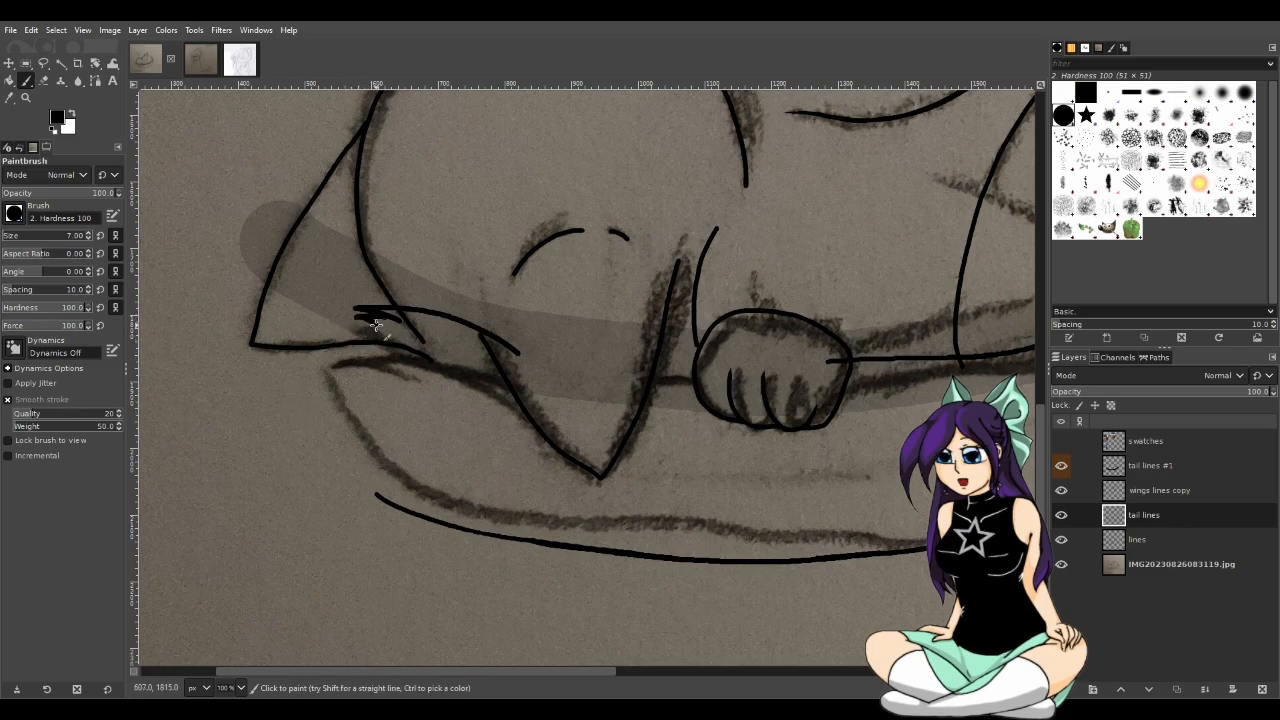
key("ctrl+z")
Paint a curved outer line from the tail's upper edge, across the ear corner, and down toward the tail tip
left_click_drag(378, 313, 287, 386)
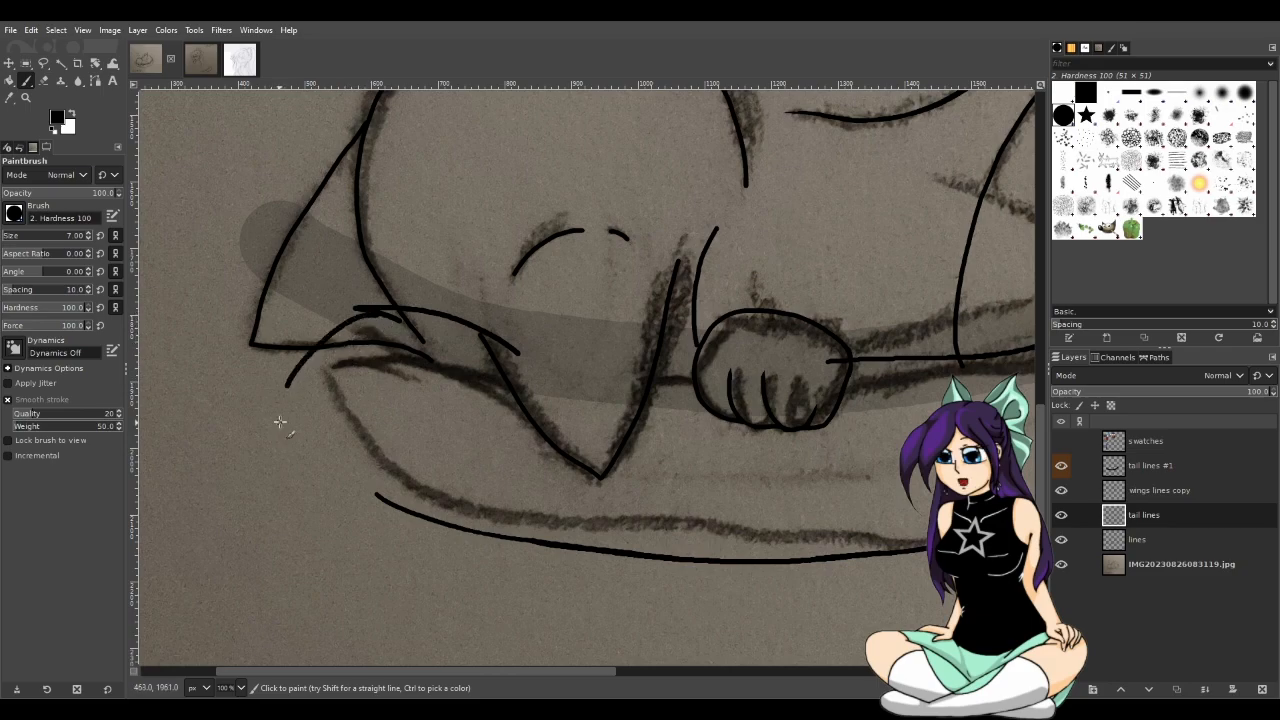
key("ctrl+z")
left_click_drag(370, 312, 283, 398)
key("ctrl+z")
mouse_move(372, 316)
left_mouse_down()
mouse_move(300, 365)
mouse_move(290, 404)
left_mouse_up()
key("ctrl+z")
Try several pointed fur strokes at the end of the outer tail line to form the tail tip
mouse_move(371, 308)
left_mouse_down()
mouse_move(330, 332)
mouse_move(283, 421)
mouse_move(244, 443)
left_mouse_up()
key("ctrl+z")
left_click_drag(299, 380, 255, 430)
key("ctrl+z")
mouse_move(300, 382)
left_mouse_down()
mouse_move(264, 427)
mouse_move(277, 426)
mouse_move(309, 374)
mouse_move(256, 419)
left_mouse_up()
key("ctrl+z")
key("ctrl+z")
key("ctrl+z")
left_click_drag(302, 377, 265, 421)
key("ctrl+z")
mouse_move(297, 383)
left_mouse_down()
mouse_move(301, 415)
mouse_move(331, 409)
mouse_move(267, 403)
mouse_move(309, 419)
mouse_move(268, 406)
mouse_move(300, 422)
left_mouse_up()
key("ctrl+z")
key("ctrl+z")
key("ctrl+z")
Try extending the tail's lower edge up into a tufted tip, and undo the tip strokes back to the outer curve
left_click_drag(388, 503, 272, 424)
key("ctrl+z")
mouse_move(386, 502)
left_mouse_down()
mouse_move(263, 423)
mouse_move(312, 433)
left_mouse_up()
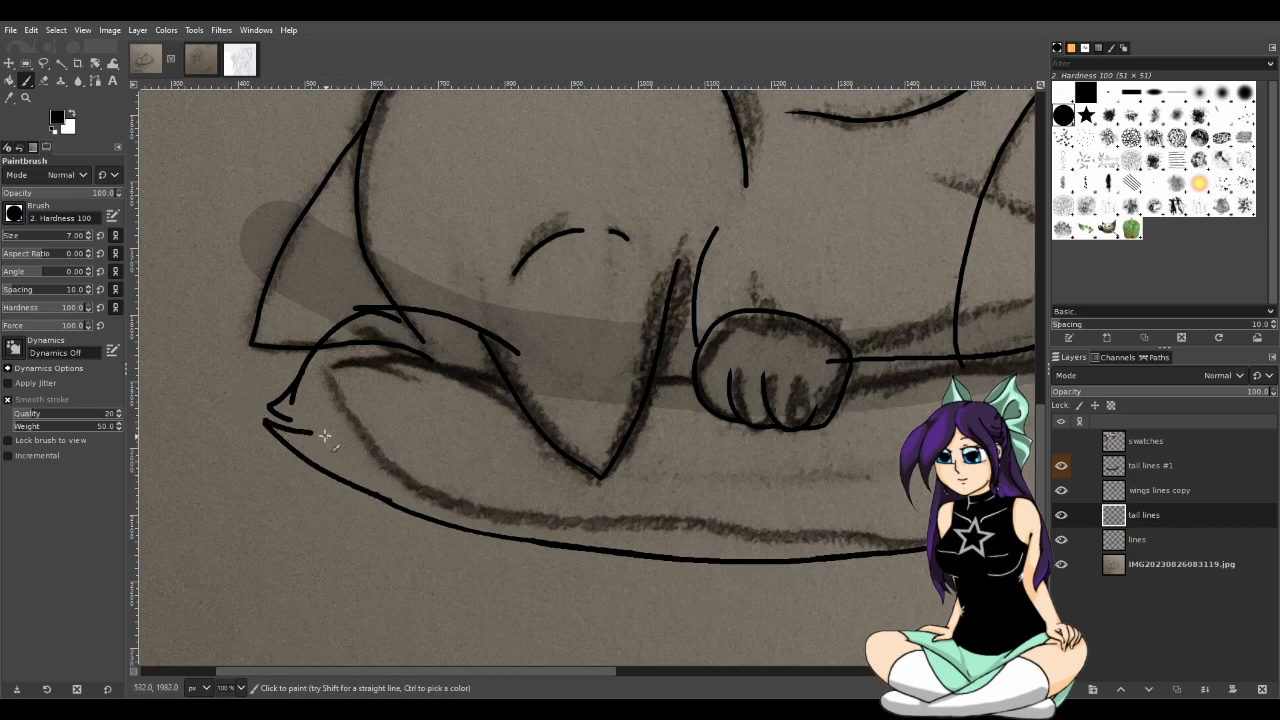
key("ctrl+z")
mouse_move(262, 397)
left_mouse_down()
mouse_move(316, 435)
mouse_move(247, 387)
left_mouse_up()
key("ctrl+z")
key("ctrl+z")
mouse_move(294, 430)
left_mouse_down()
mouse_move(257, 393)
mouse_move(280, 399)
mouse_move(313, 370)
mouse_move(263, 395)
mouse_move(310, 349)
mouse_move(264, 397)
mouse_move(307, 369)
left_mouse_up()
key("ctrl+z")
key("ctrl+z")
key("ctrl+z")
key("ctrl+z")
key("ctrl+z")
key("ctrl+z")
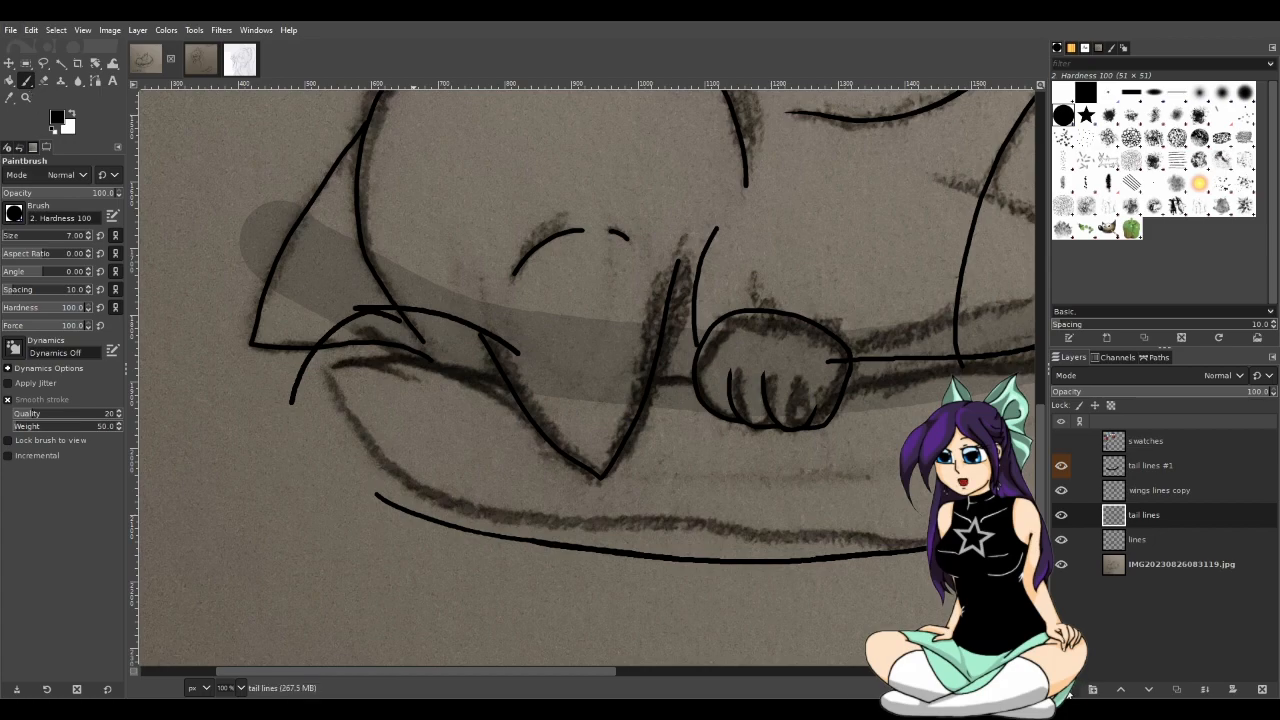
Add a new layer above the tail lines layer and paste the screenshot of the earlier line art
left_click(1170, 669)
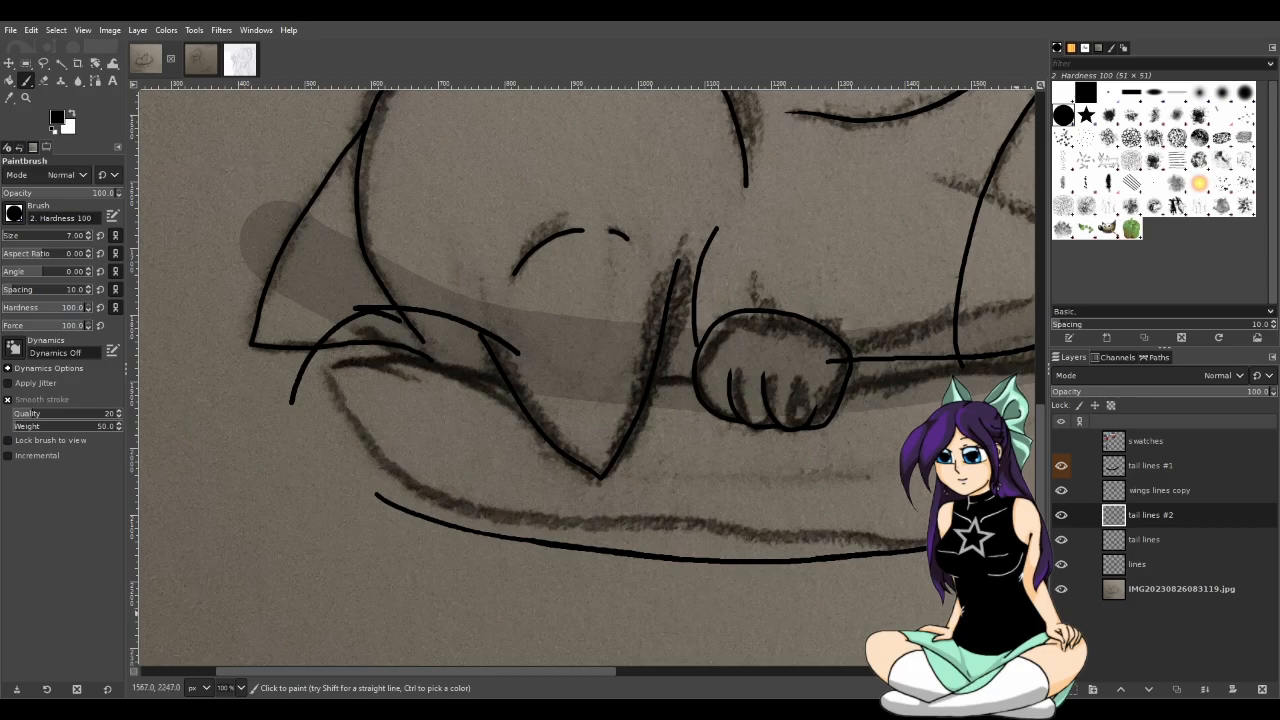
key("ctrl+v")
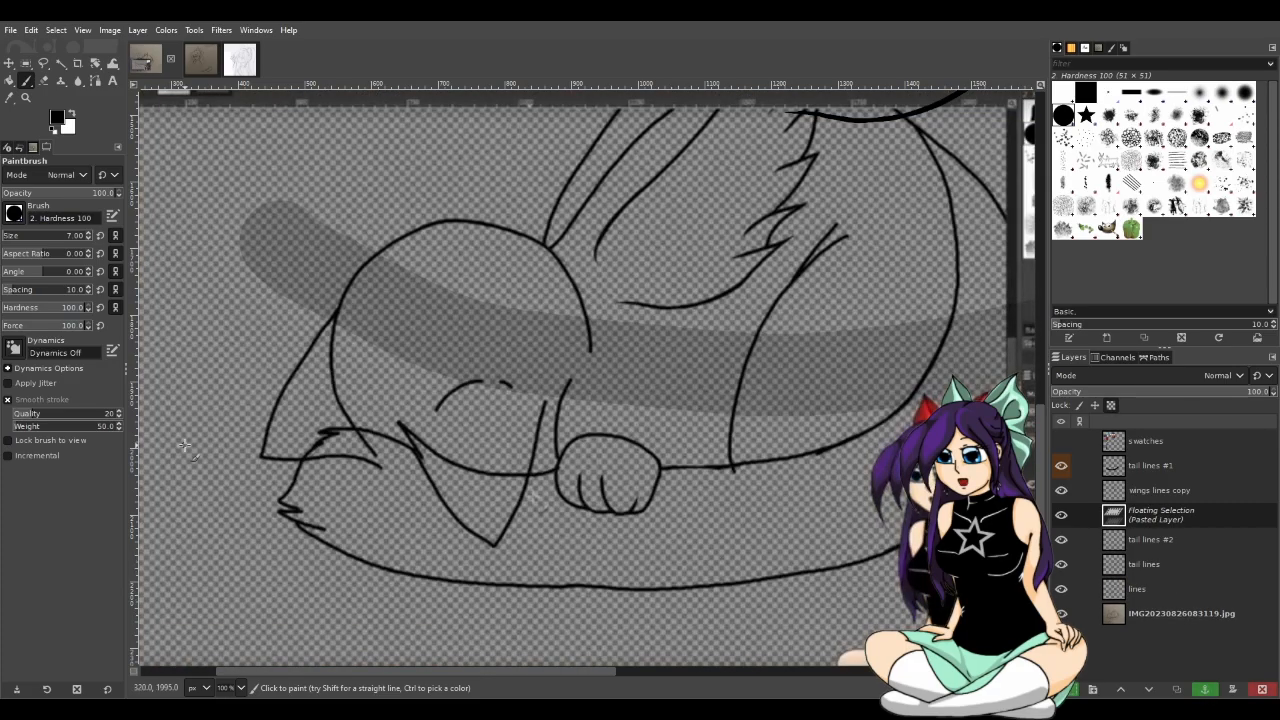
scroll(714, 428, "down", 1)
scroll(707, 428, "down", 1)
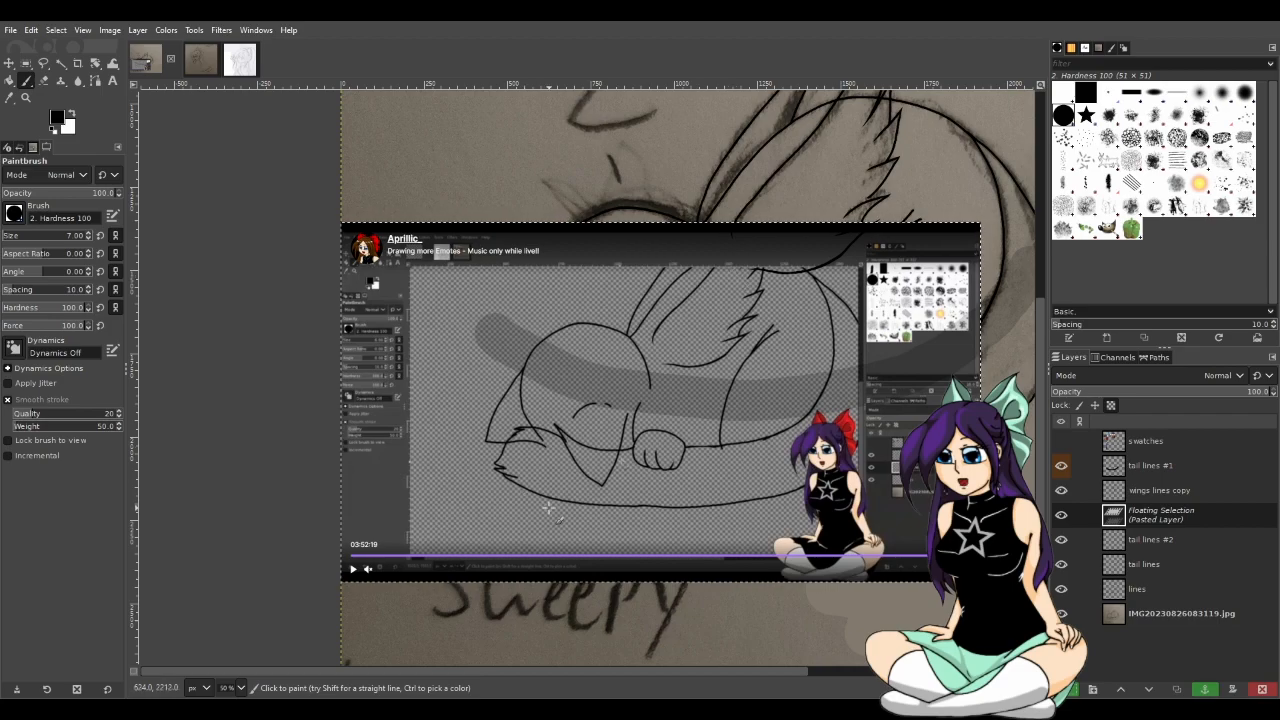
scroll(555, 510, "up", 2)
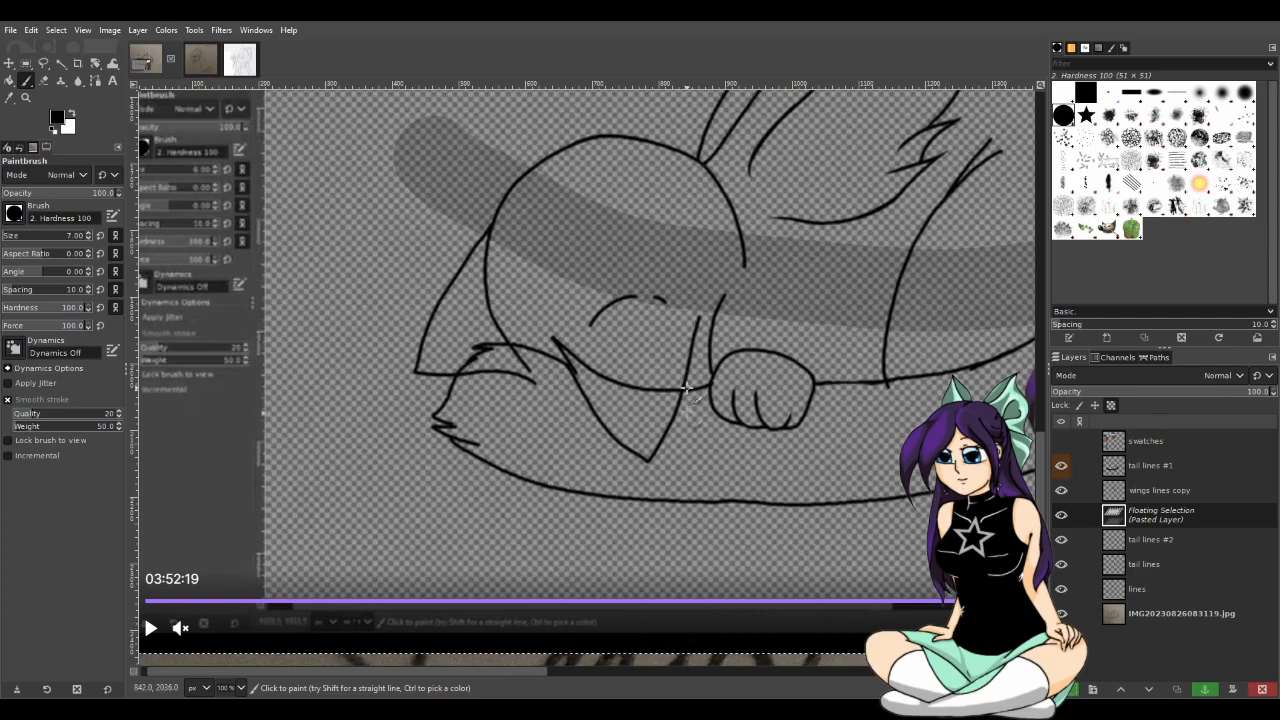
Reposition the pasted screenshot slightly over the drawing and anchor it to the new layer
key("f")
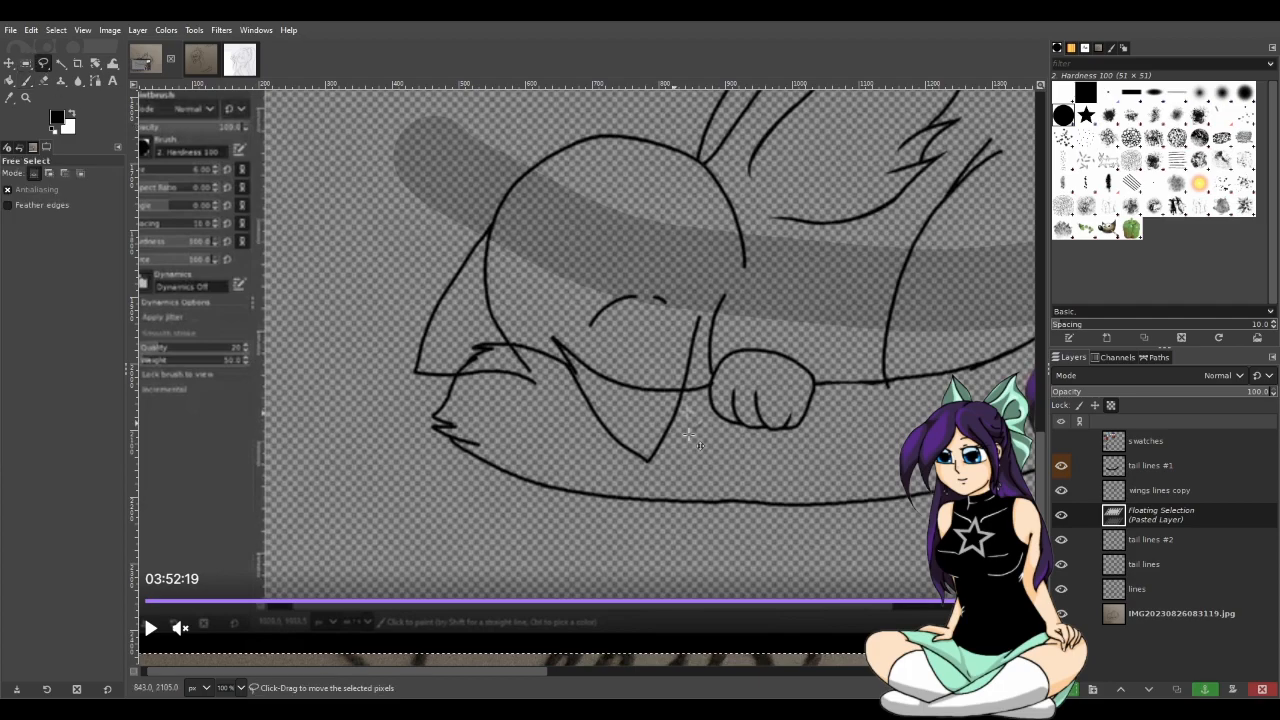
left_click_drag(843, 547, 543, 440)
left_click_drag(214, 211, 375, 398)
key("r")
scroll(412, 419, "down", 3)
left_click(151, 229)
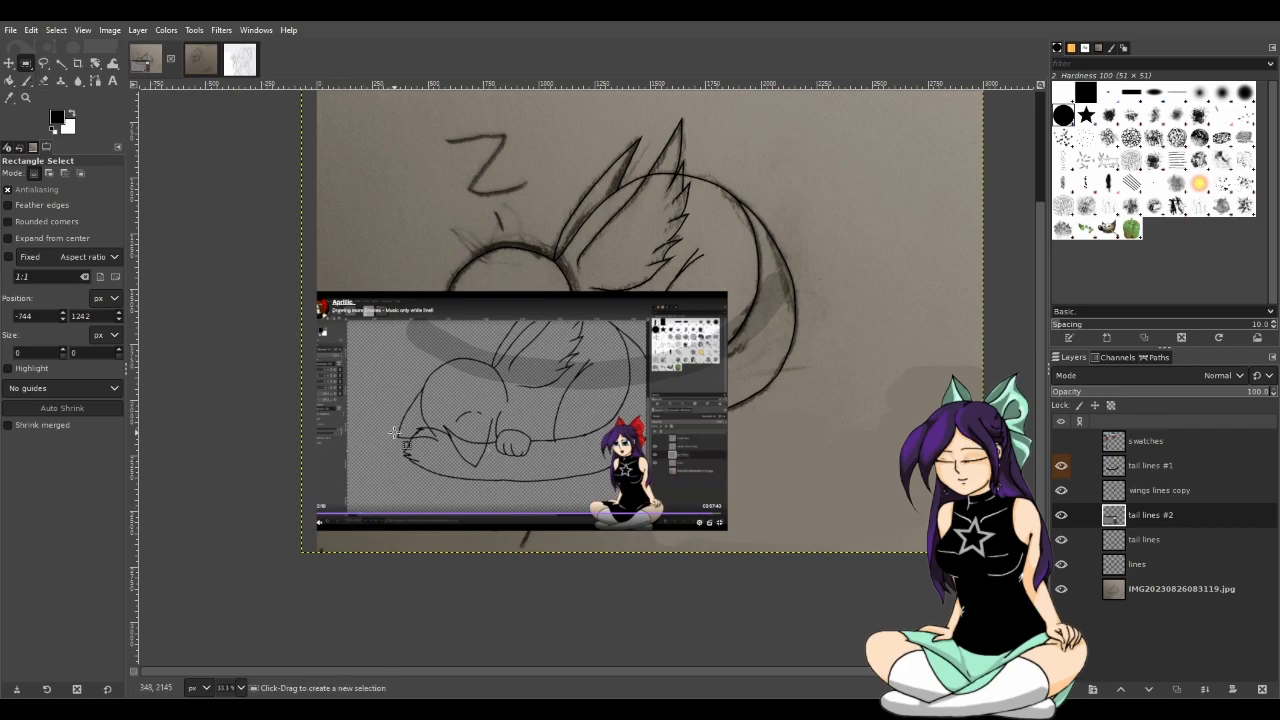
Rectangle-select the tail tip area of the screenshot, about 502 × 338 px, and copy it into a new layer of its own
scroll(395, 432, "up", 1)
left_click_drag(384, 400, 550, 511)
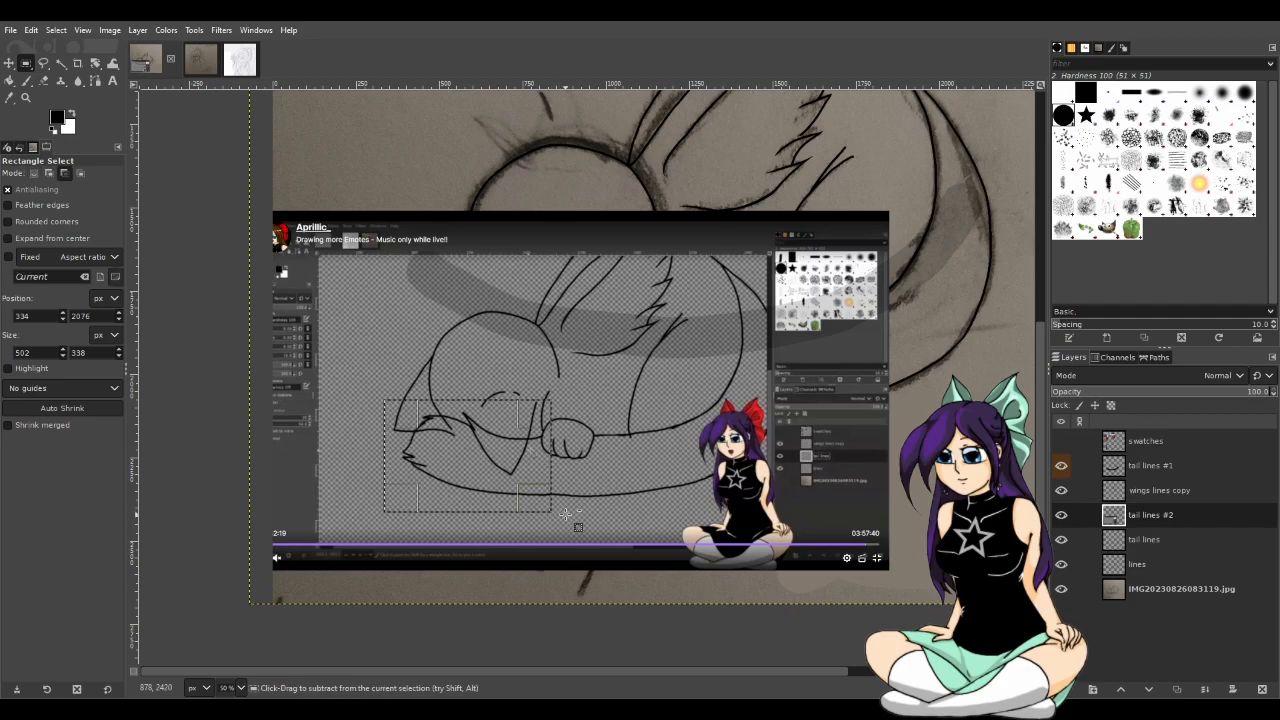
key("ctrl+c")
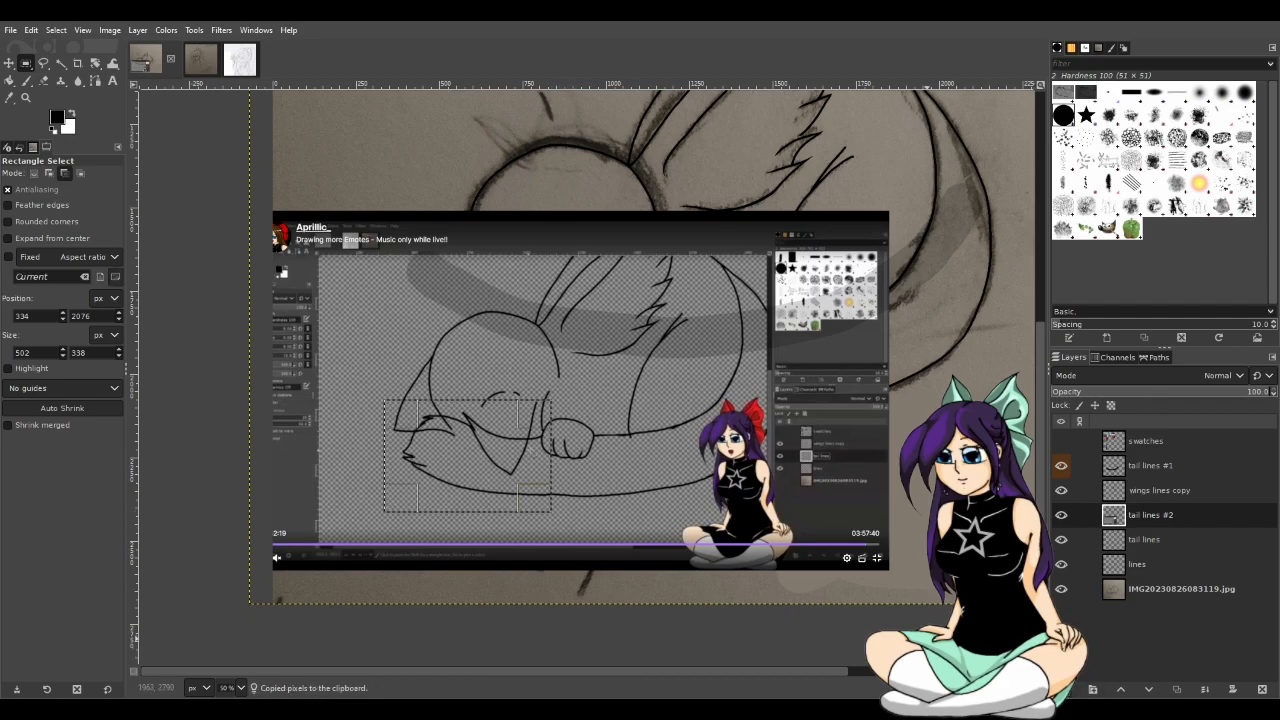
key("ctrl+v")
key("shift+ctrl+n")
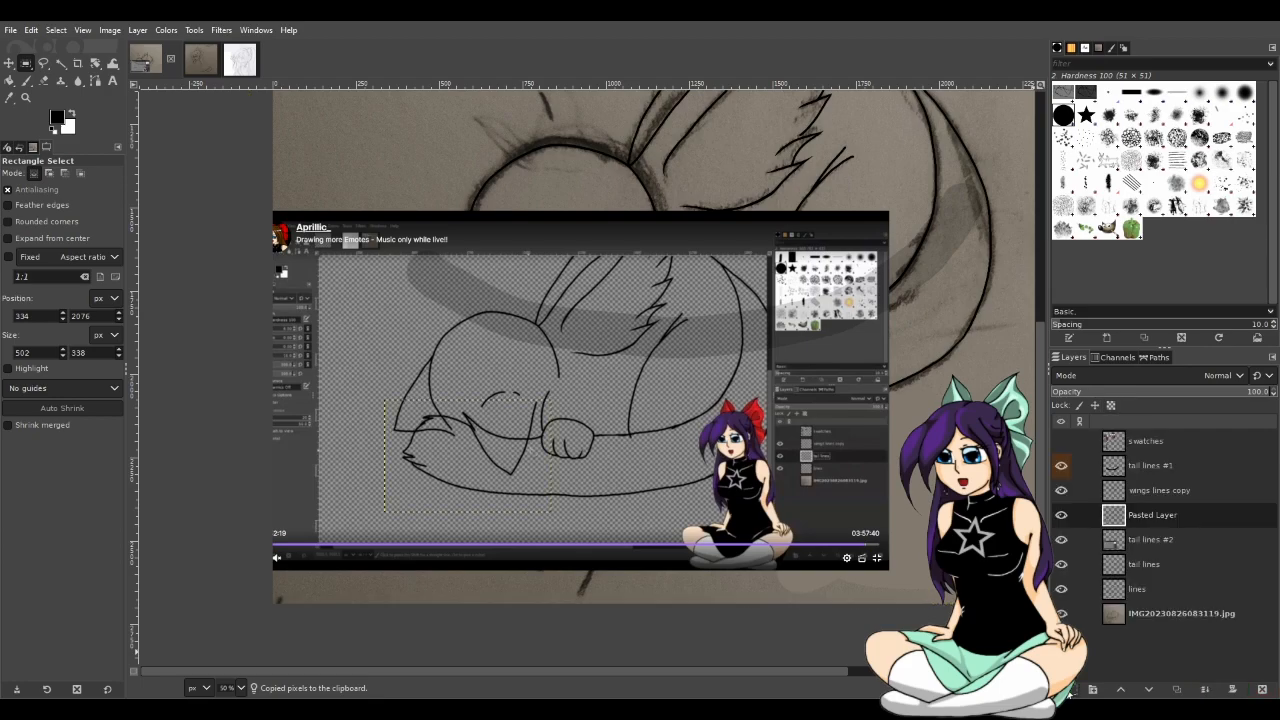
Delete the tail lines #2 layer holding the full screenshot and move the cropped tail reference down over the handwritten word
left_click(1152, 540)
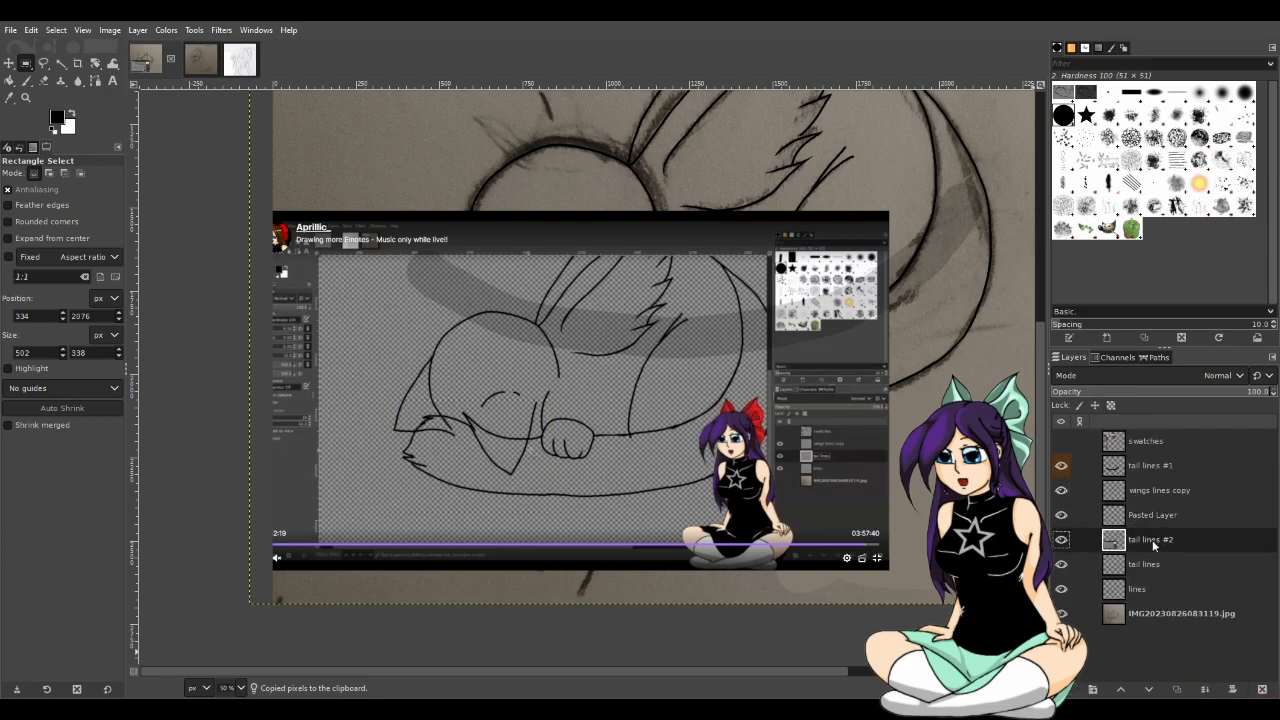
left_click(1060, 228)
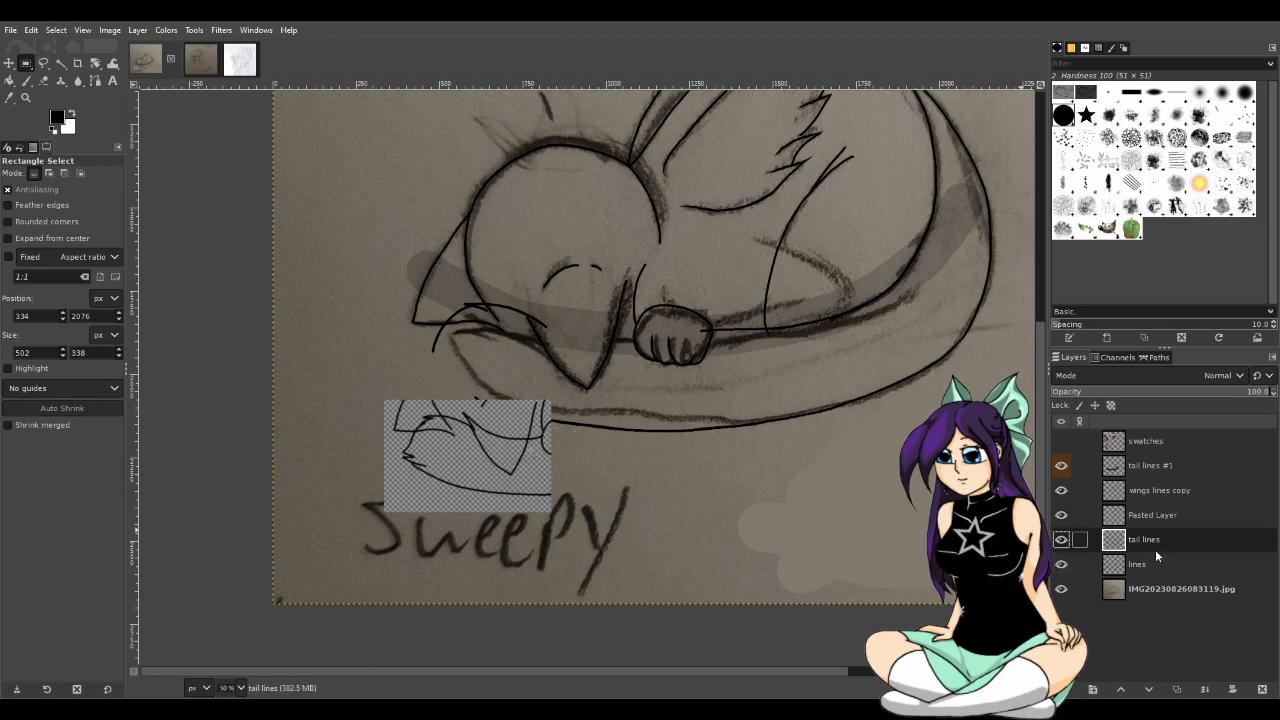
left_click(9, 62)
left_click_drag(479, 480, 508, 521)
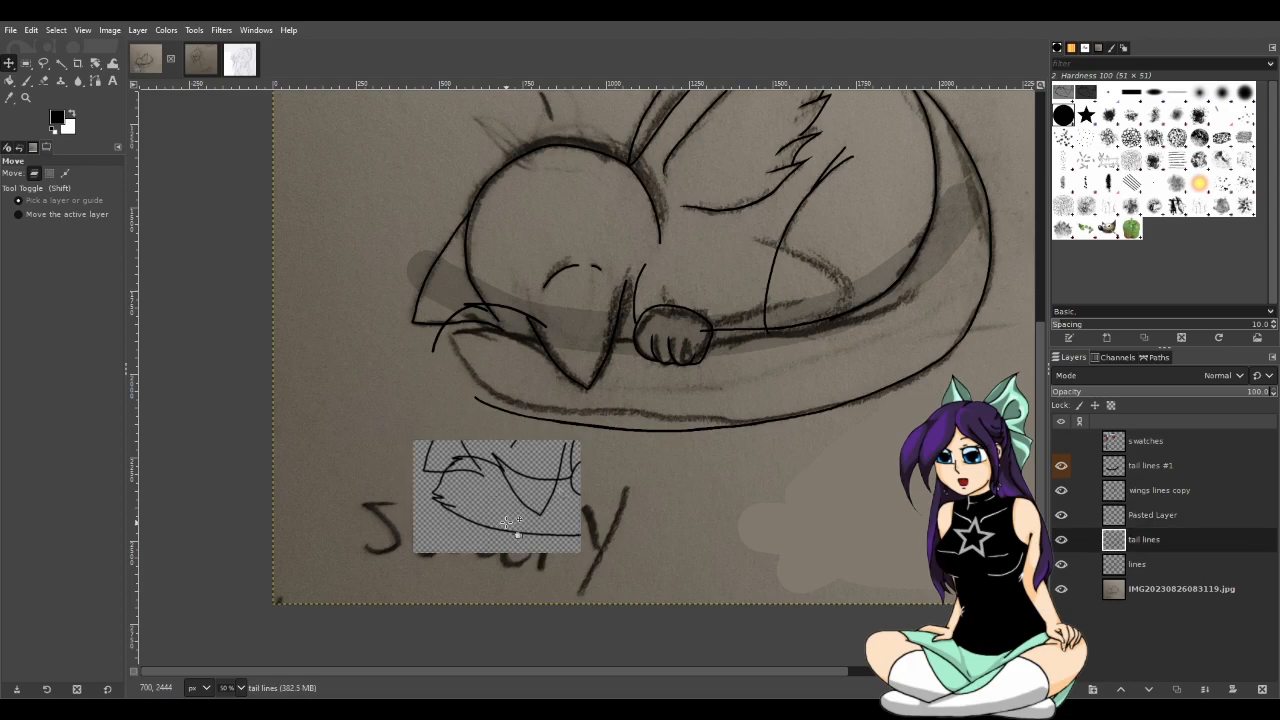
Scale the pasted tail reference layer proportionally to 1002 × 675 px and move it up over the tail tip area
key("shift+s")
left_click(508, 521)
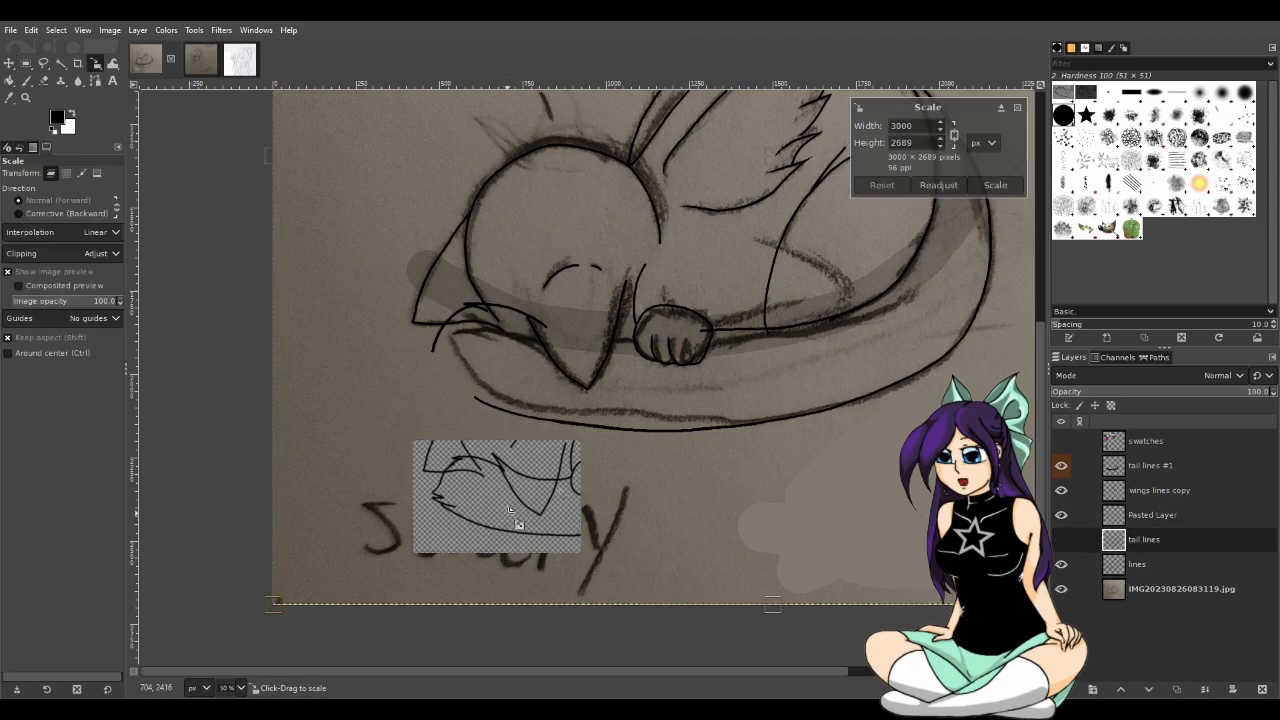
left_click(1061, 539)
left_click(1171, 514)
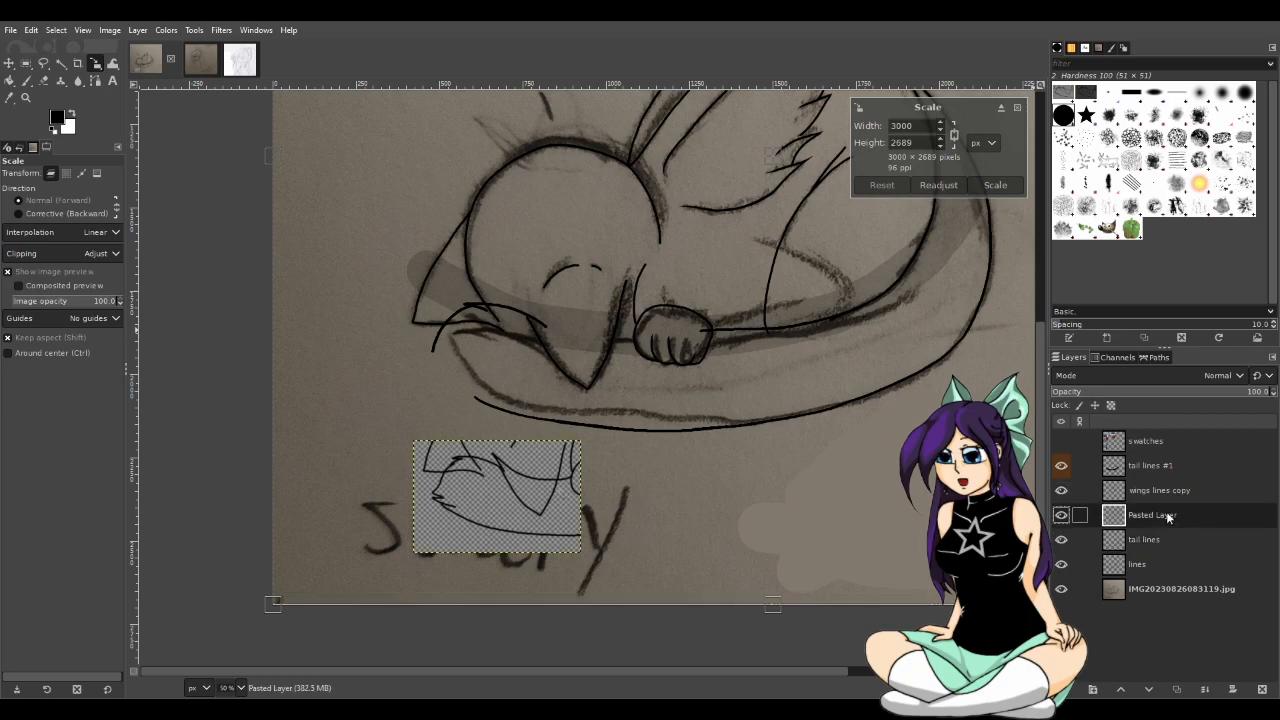
left_click(640, 467)
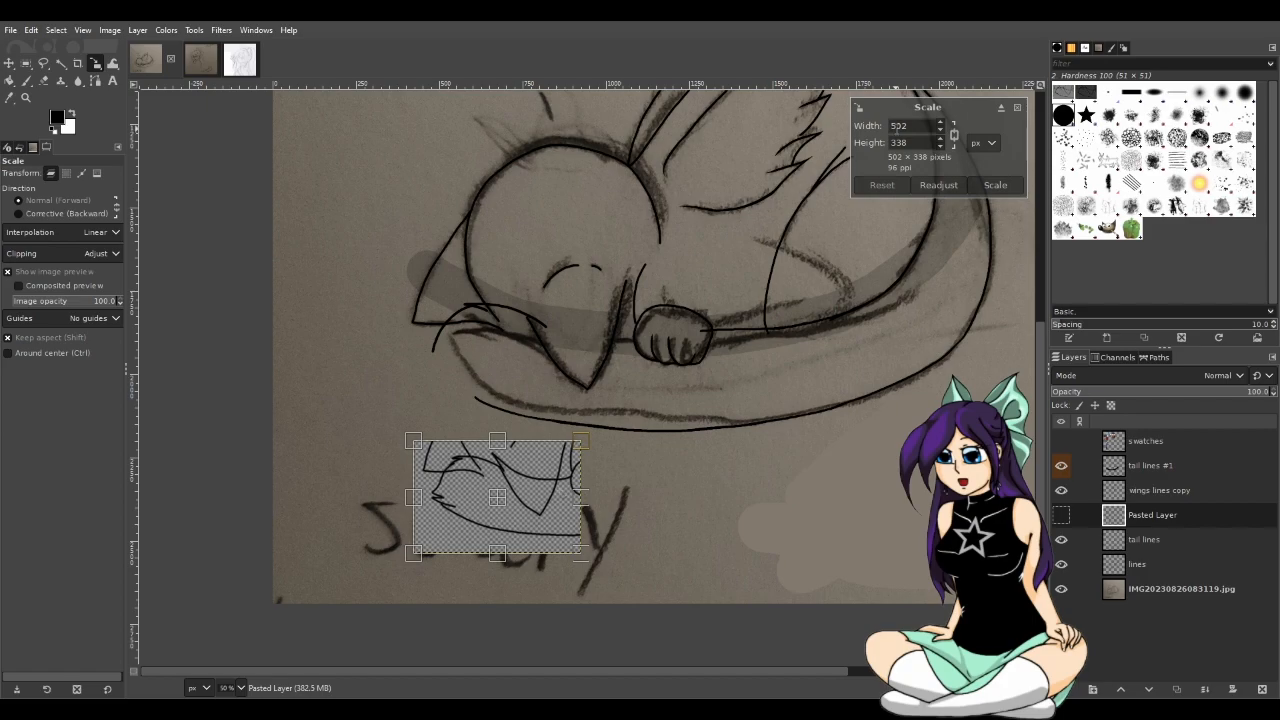
left_click_drag(898, 126, 883, 131)
type("9")
left_click(918, 141)
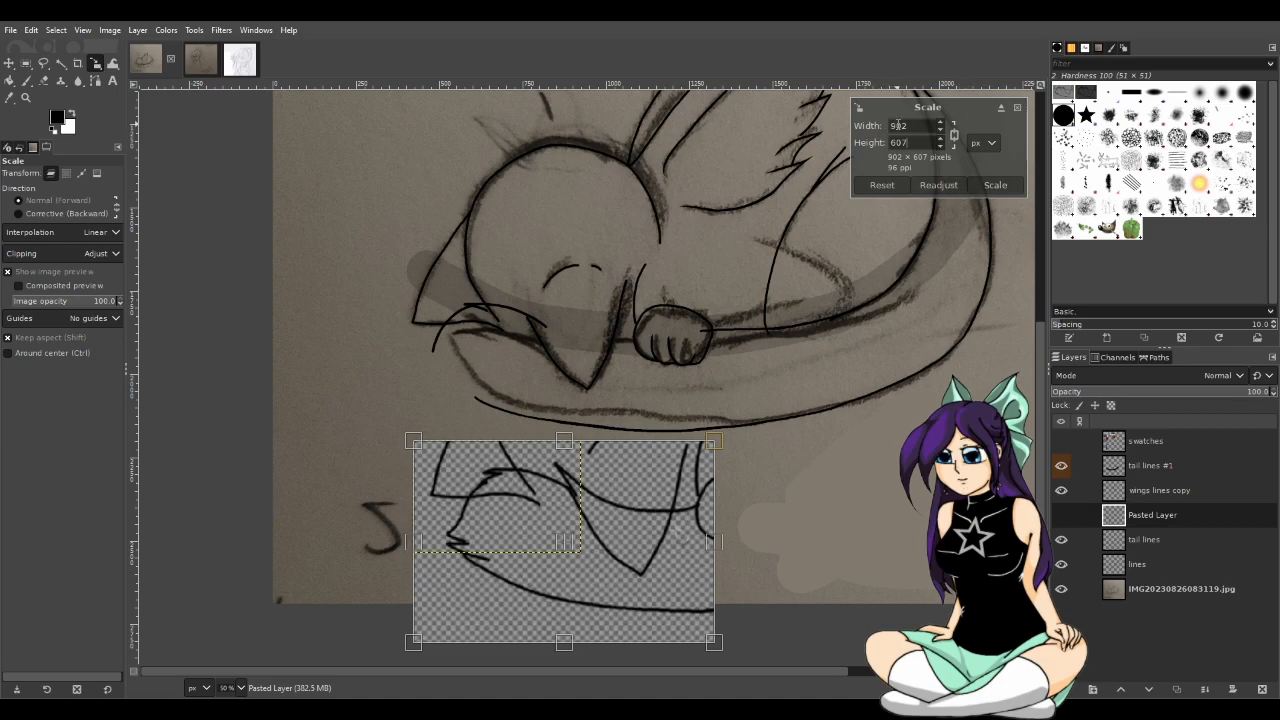
left_click_drag(898, 126, 879, 128)
left_click(995, 185)
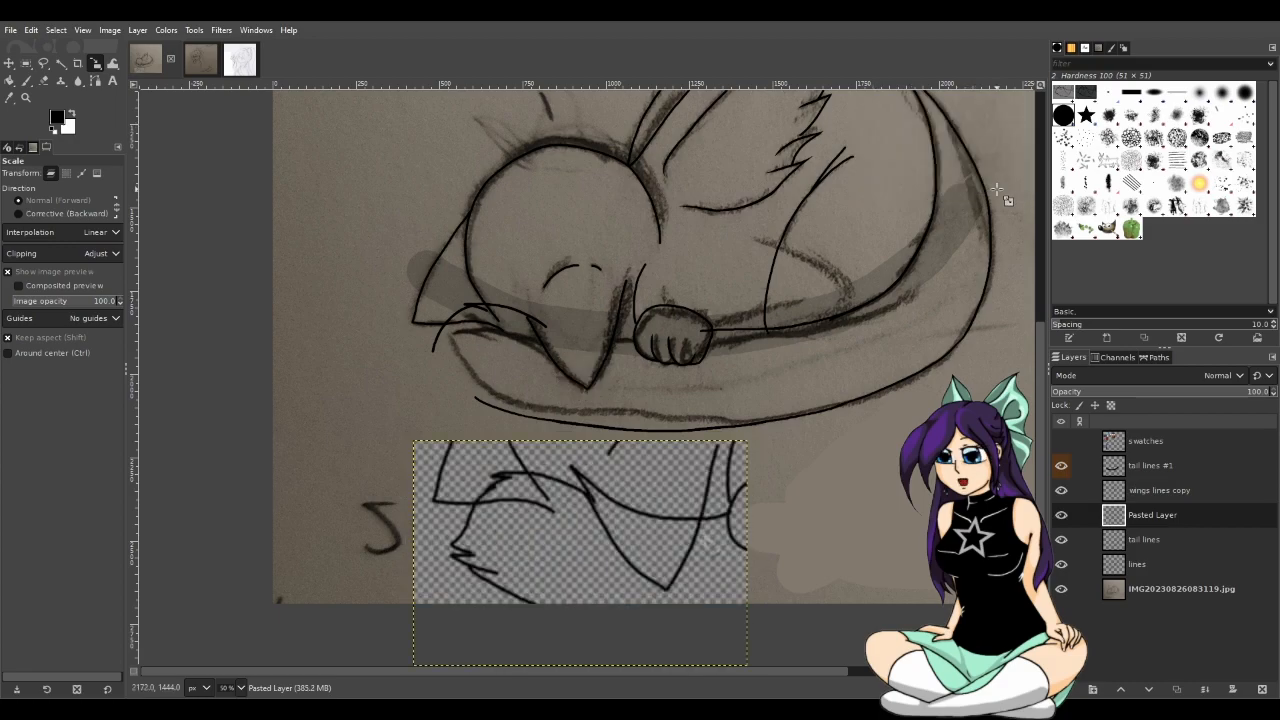
left_click(9, 62)
left_click_drag(569, 533, 498, 416)
Fuzzy-select the checkered background areas around and between the reference's lines and delete them from the pasted layer
left_click(60, 62)
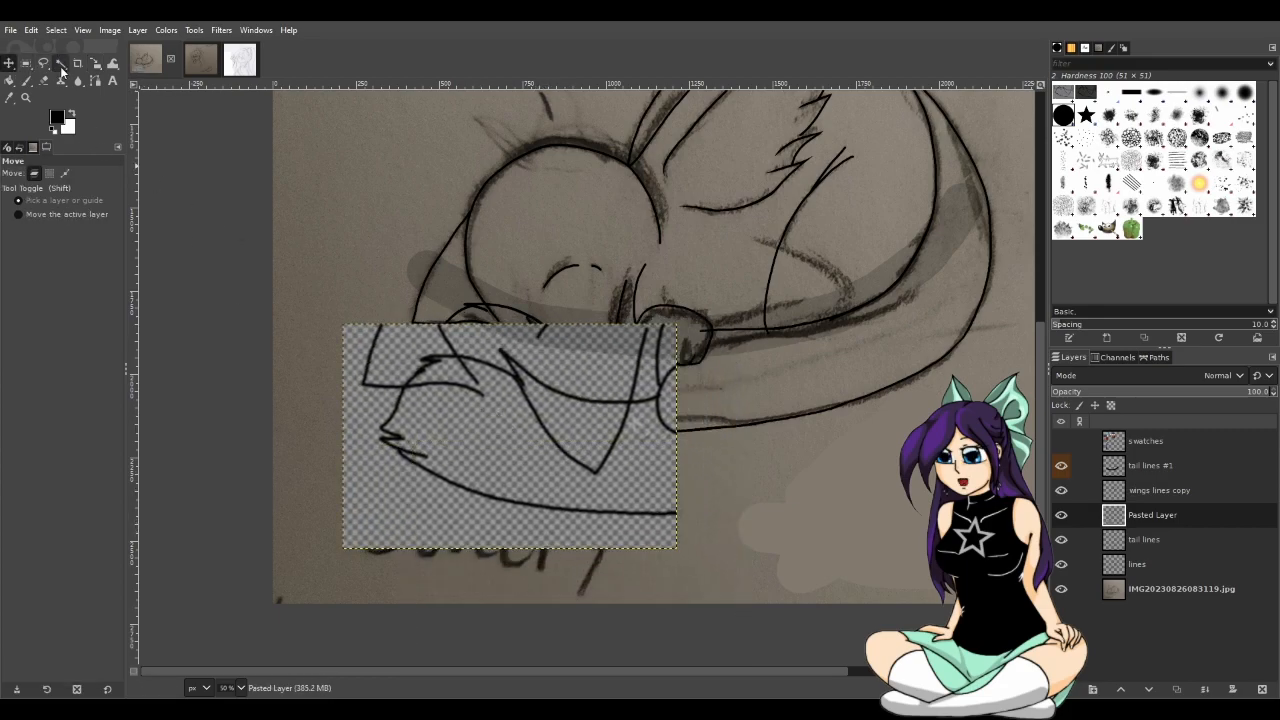
left_click(508, 440)
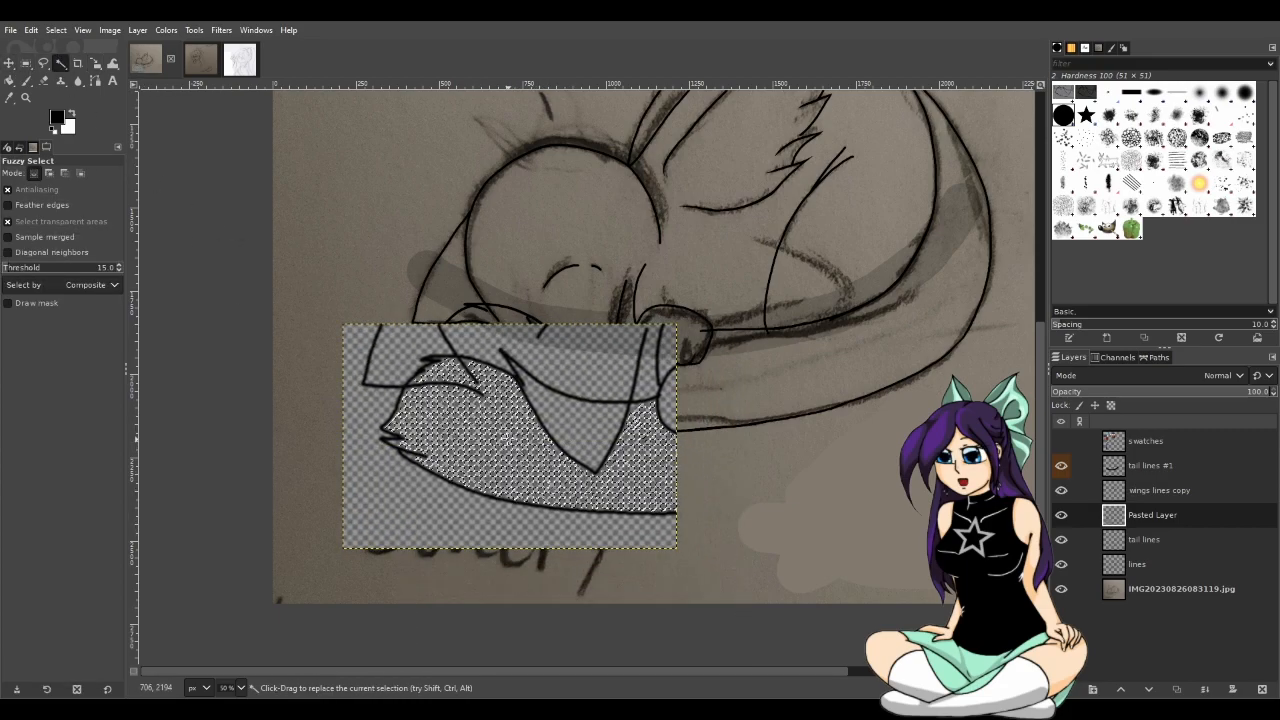
left_click(424, 504)
left_click(372, 510)
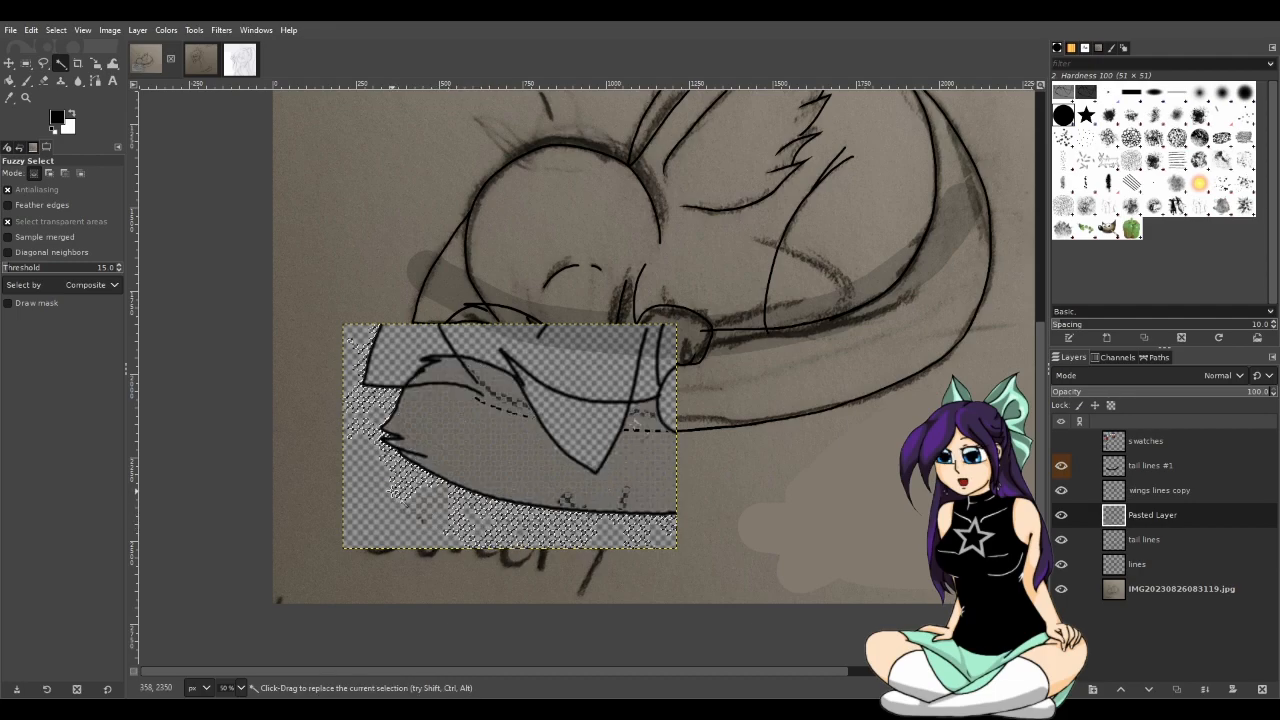
left_click(513, 351)
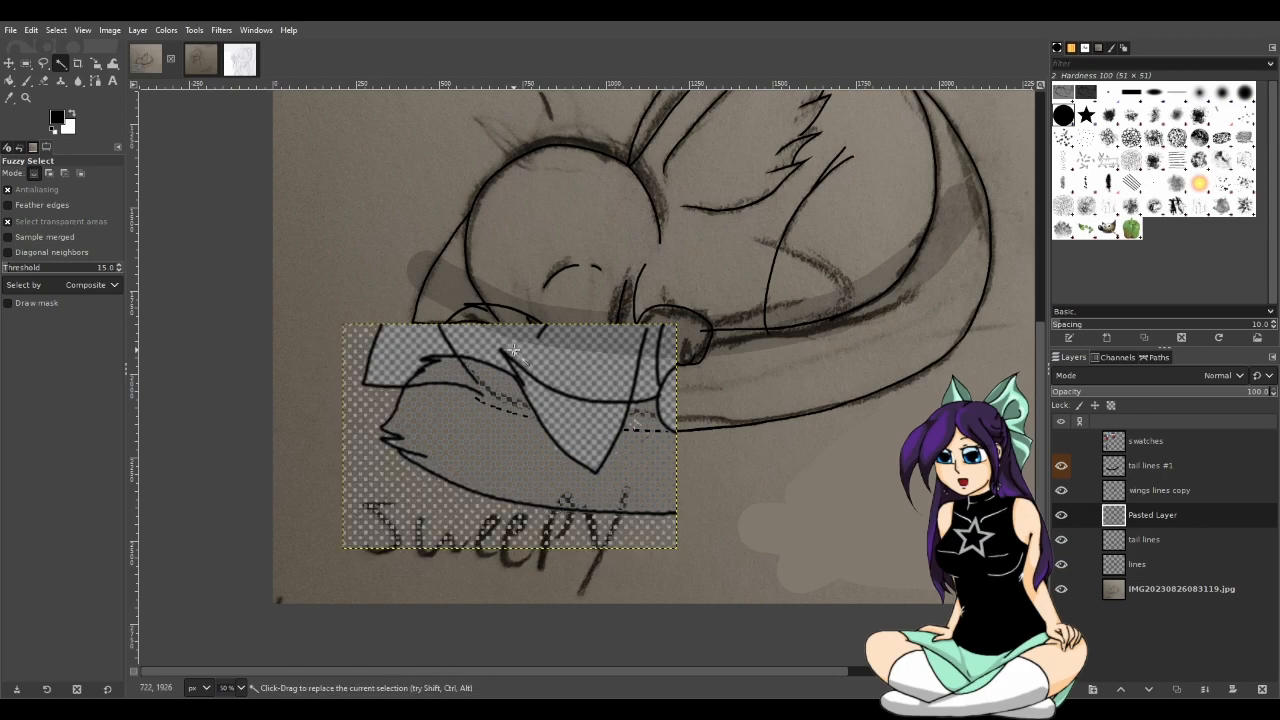
left_click(548, 352)
key("Delete")
left_click(569, 437)
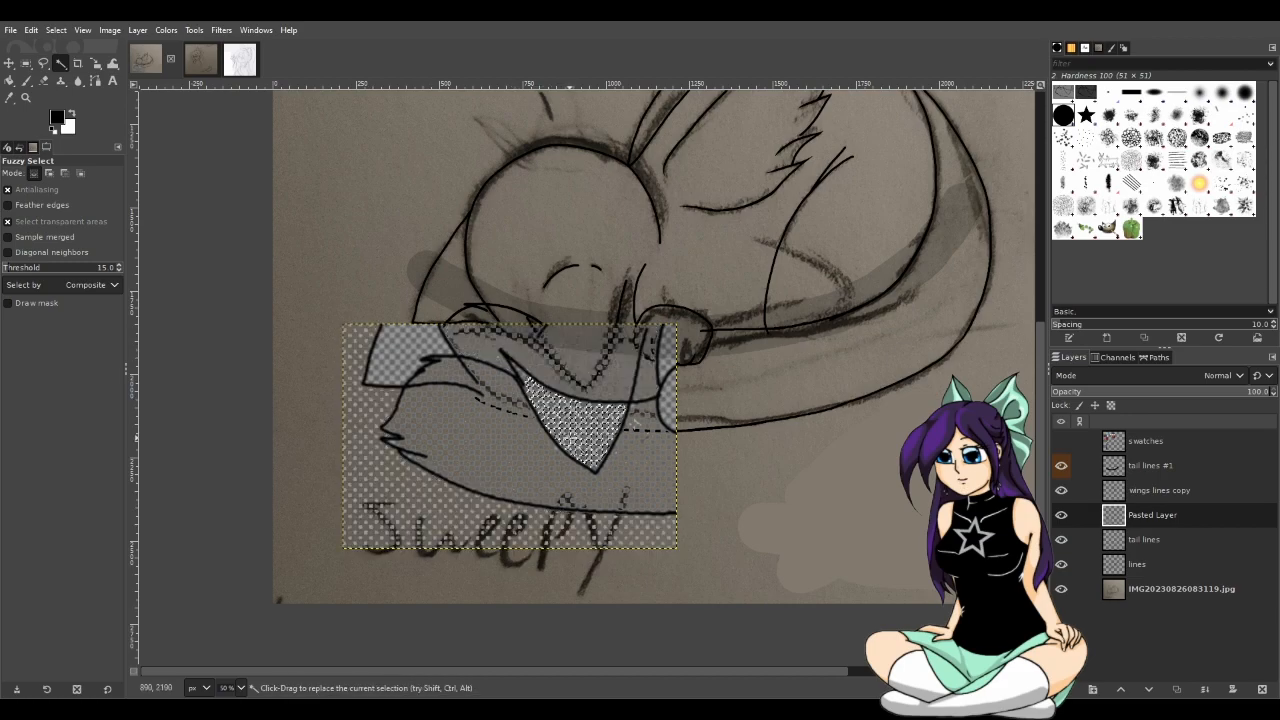
key("Delete")
left_click(404, 367)
key("Delete")
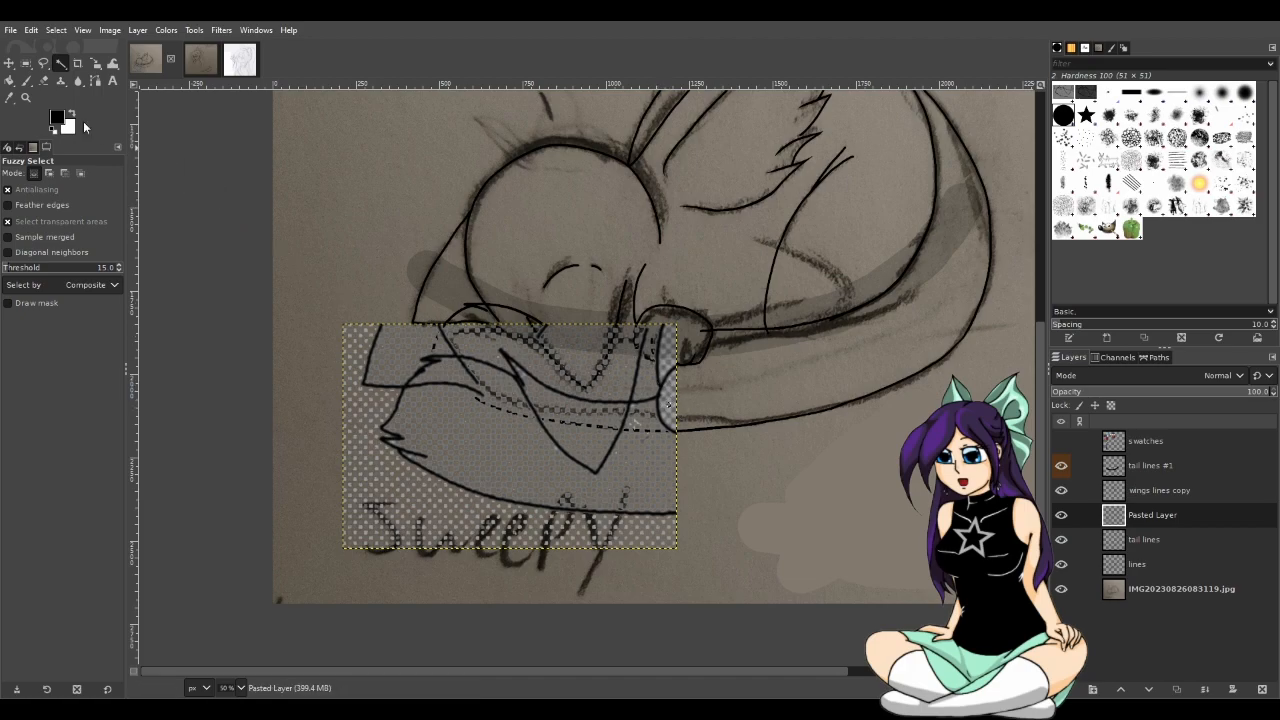
Move the cleaned reference onto the drawing so its lower tail curve meets the inked tail edge, undoing the accidental photo shift
left_click(9, 62)
mouse_move(526, 455)
left_mouse_down()
mouse_move(553, 474)
mouse_move(515, 437)
left_mouse_up()
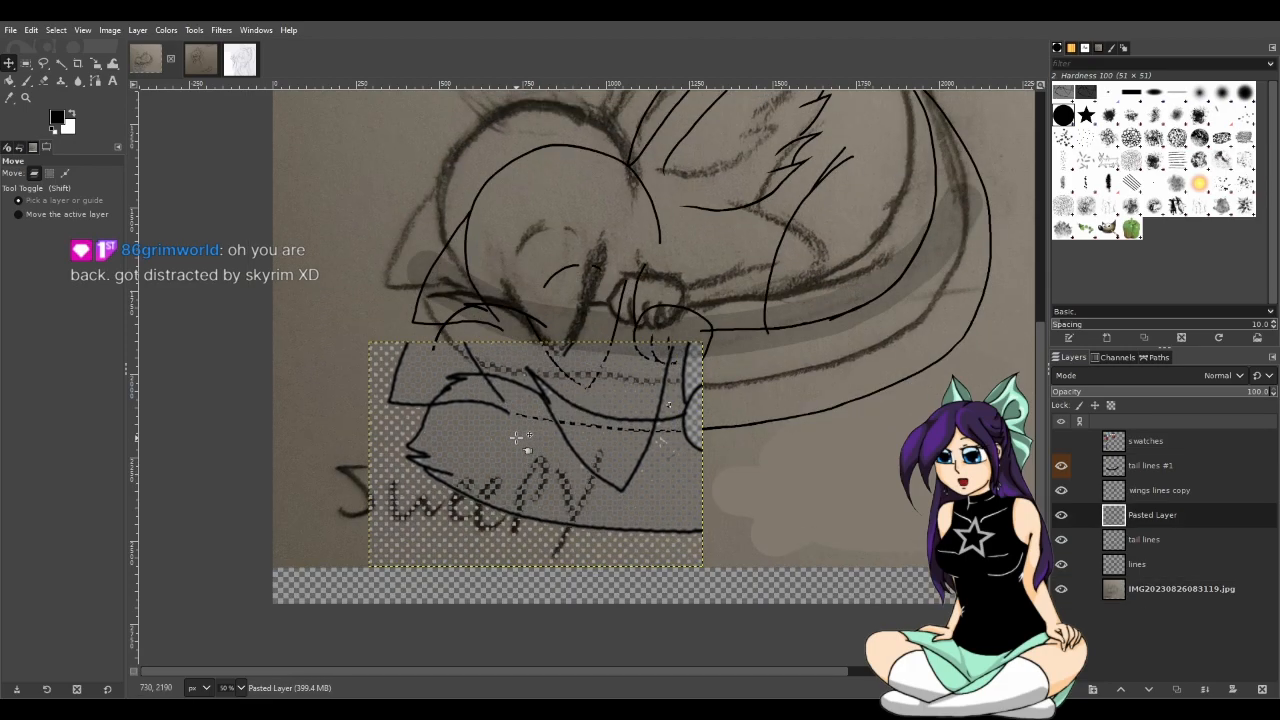
key("ctrl+z")
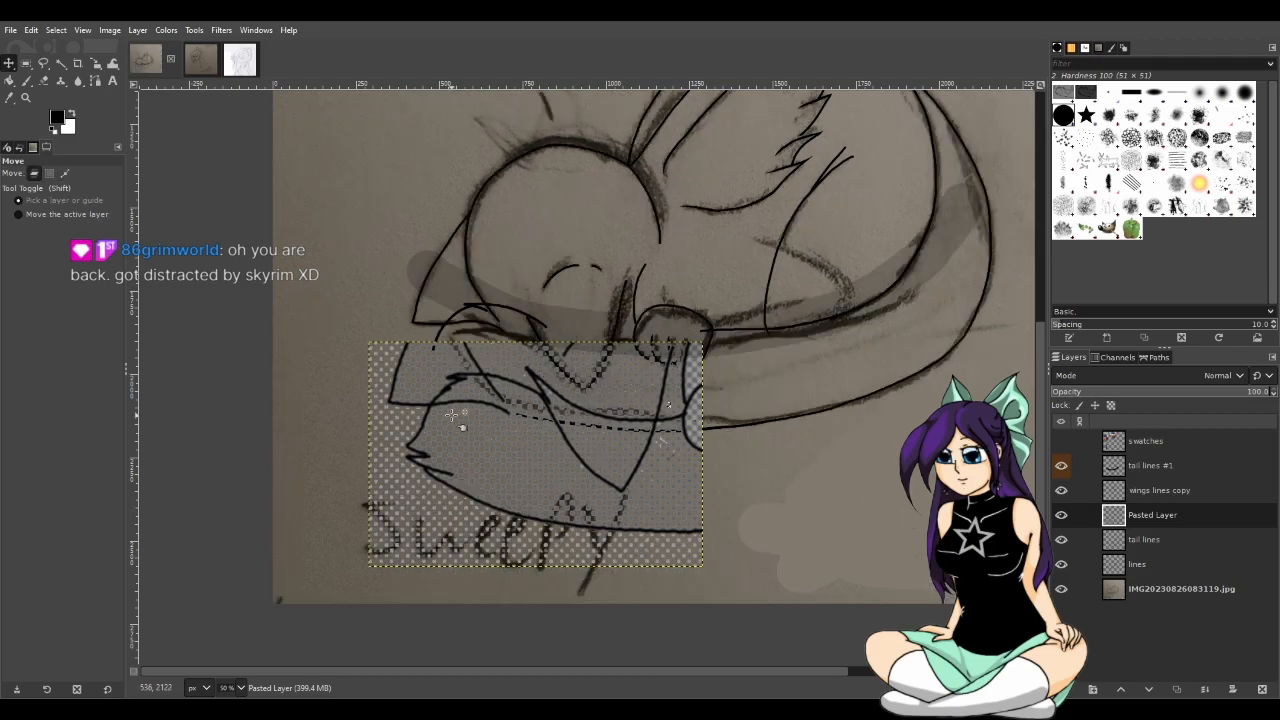
left_click_drag(488, 510, 451, 404)
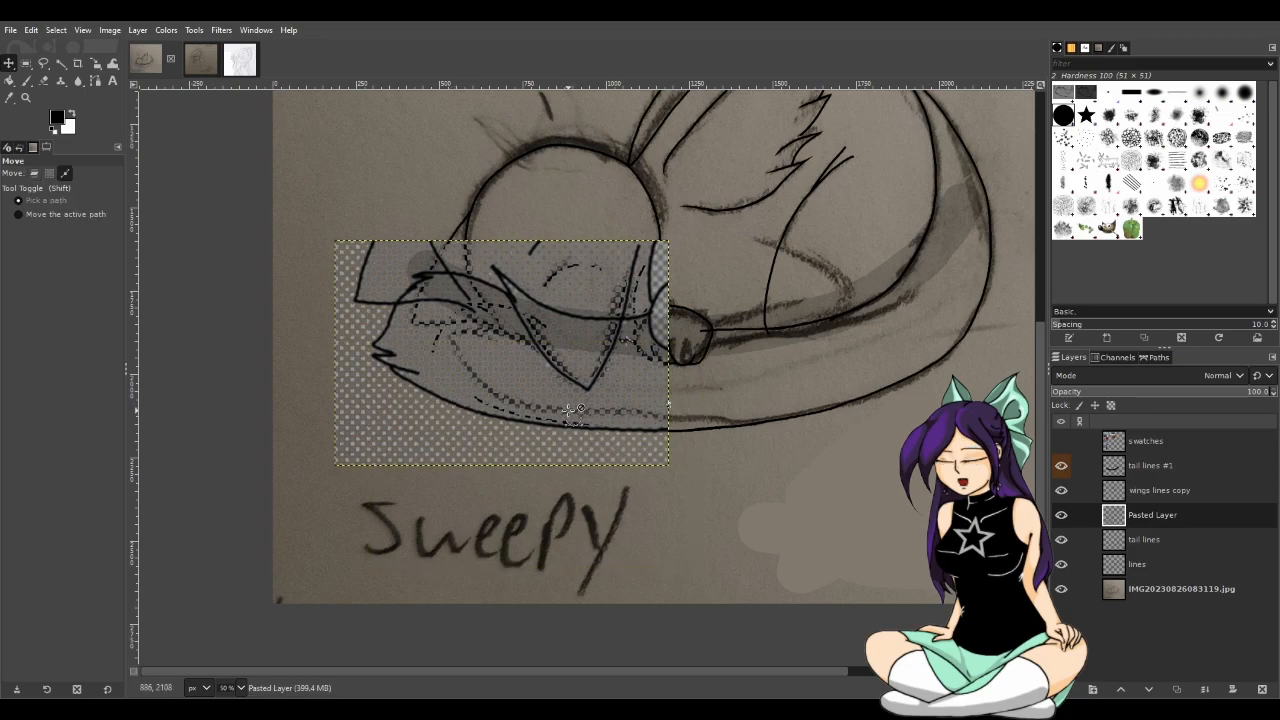
scroll(567, 410, "up", 1)
scroll(570, 410, "up", 1)
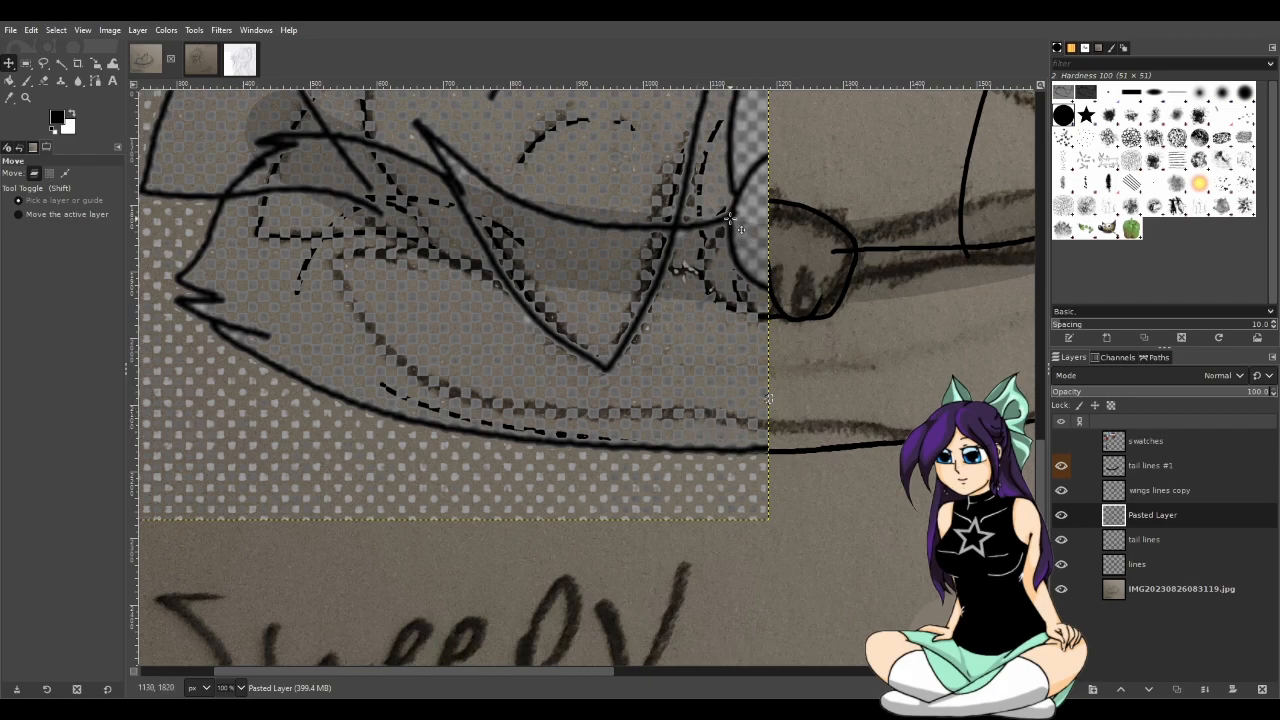
key("shift+s")
left_click(771, 245)
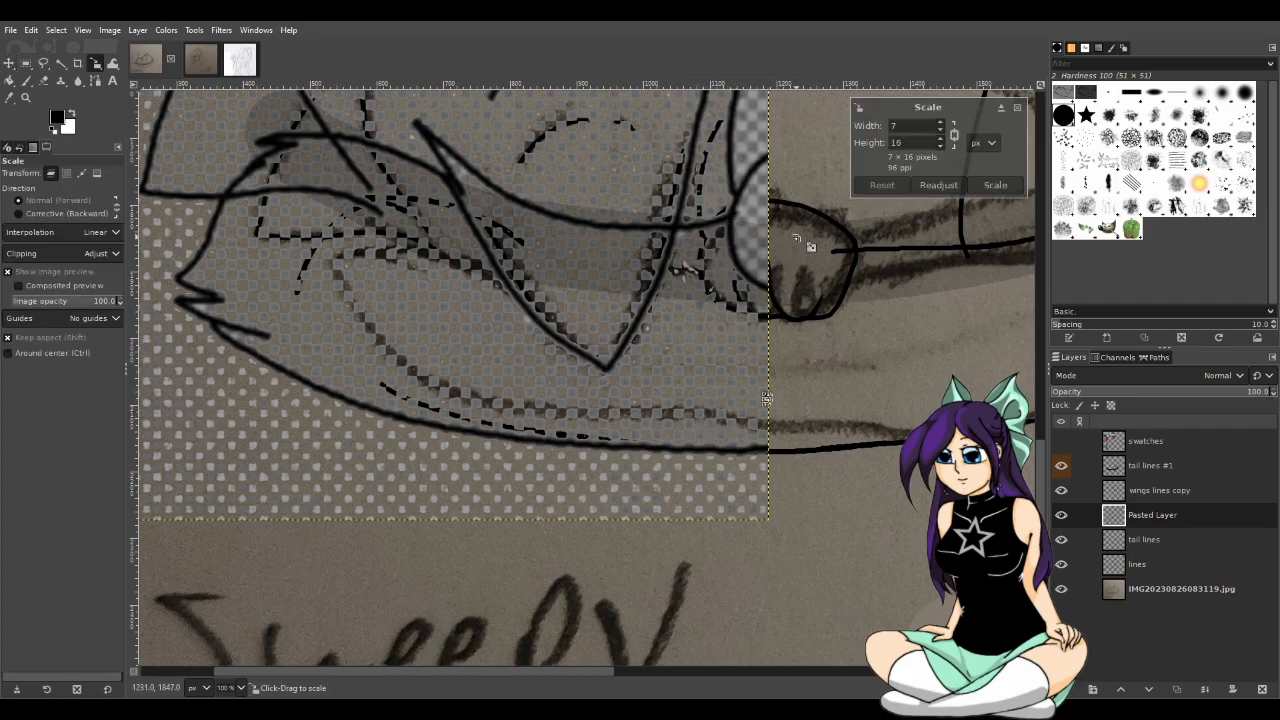
scroll(745, 305, "down", 1)
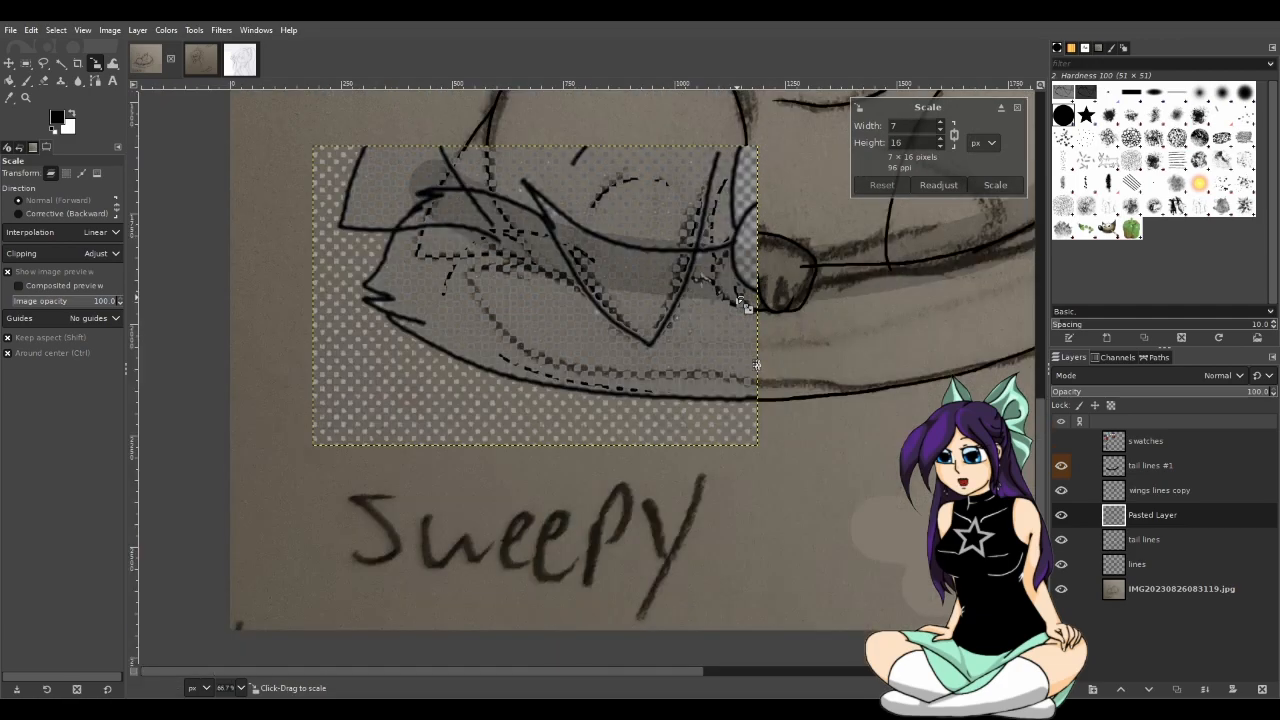
scroll(746, 306, "down", 1)
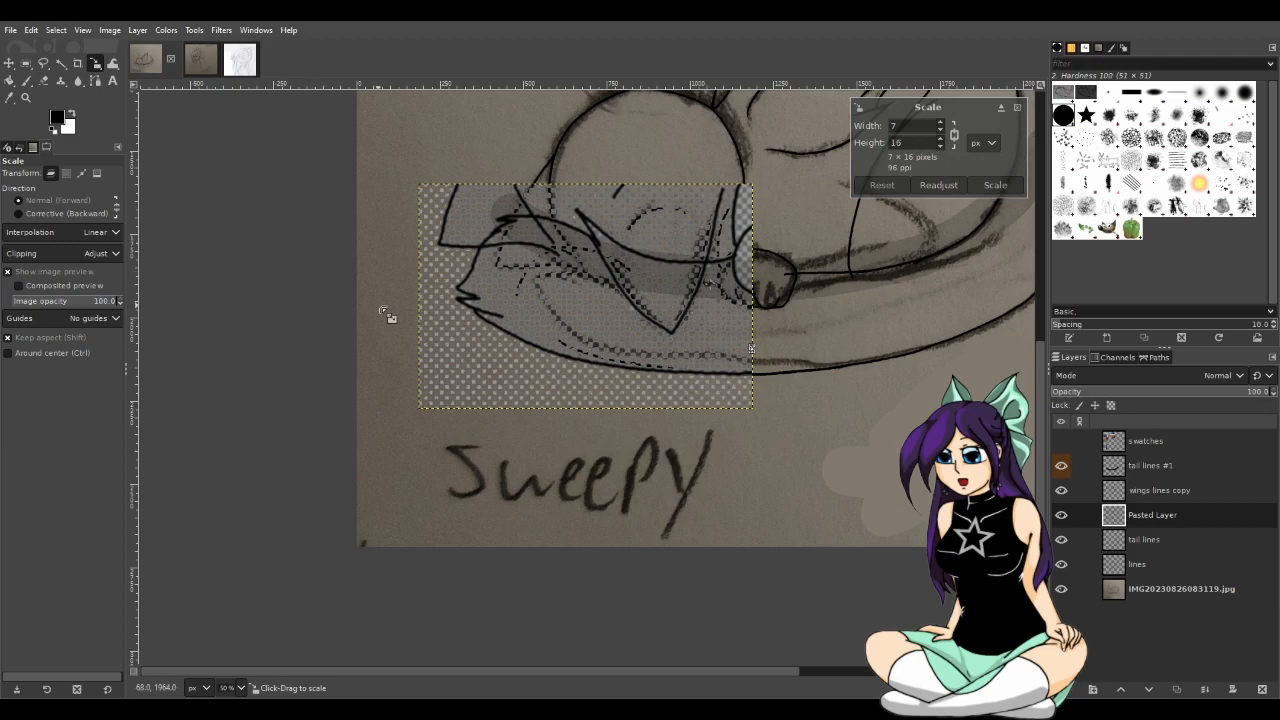
left_click(1155, 492)
left_click(1156, 514)
left_click(1017, 108)
left_click(1152, 497)
left_click(1156, 513)
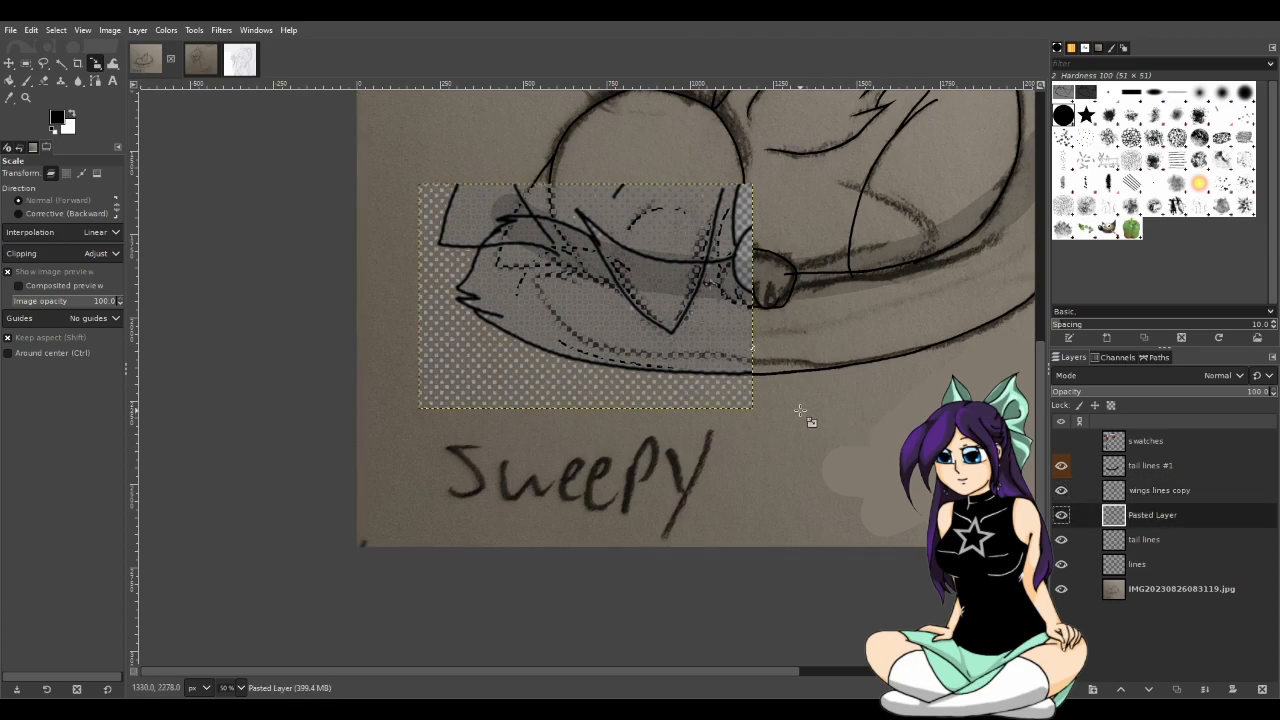
left_click(737, 400)
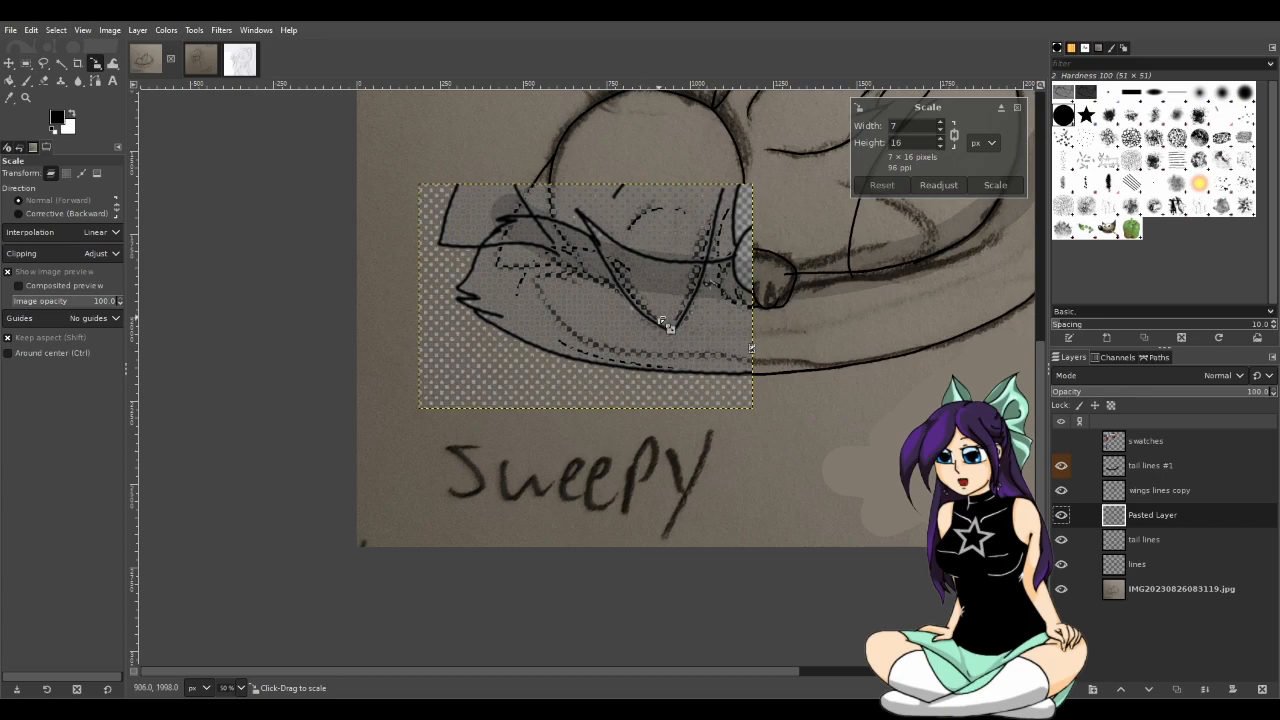
left_click(1017, 107)
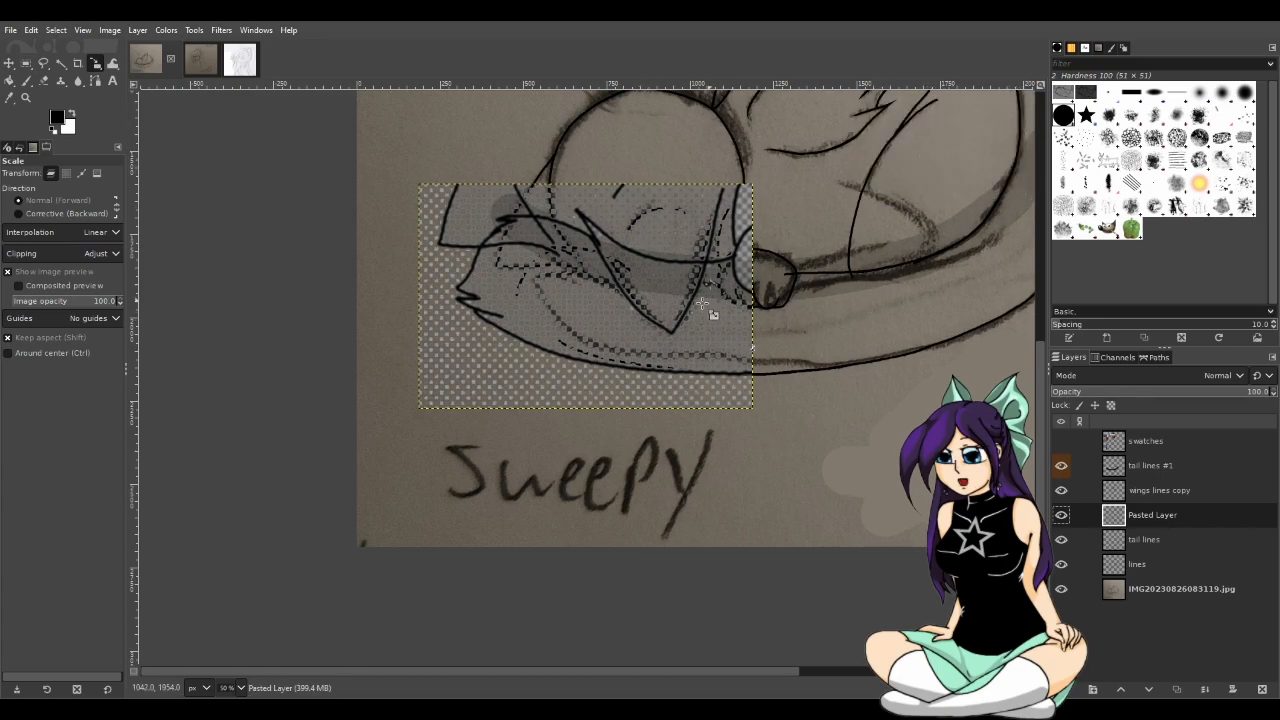
Scale the pasted reference layer to 900 px wide and move it so its face point and tail curve line up with the drawing
left_click(60, 63)
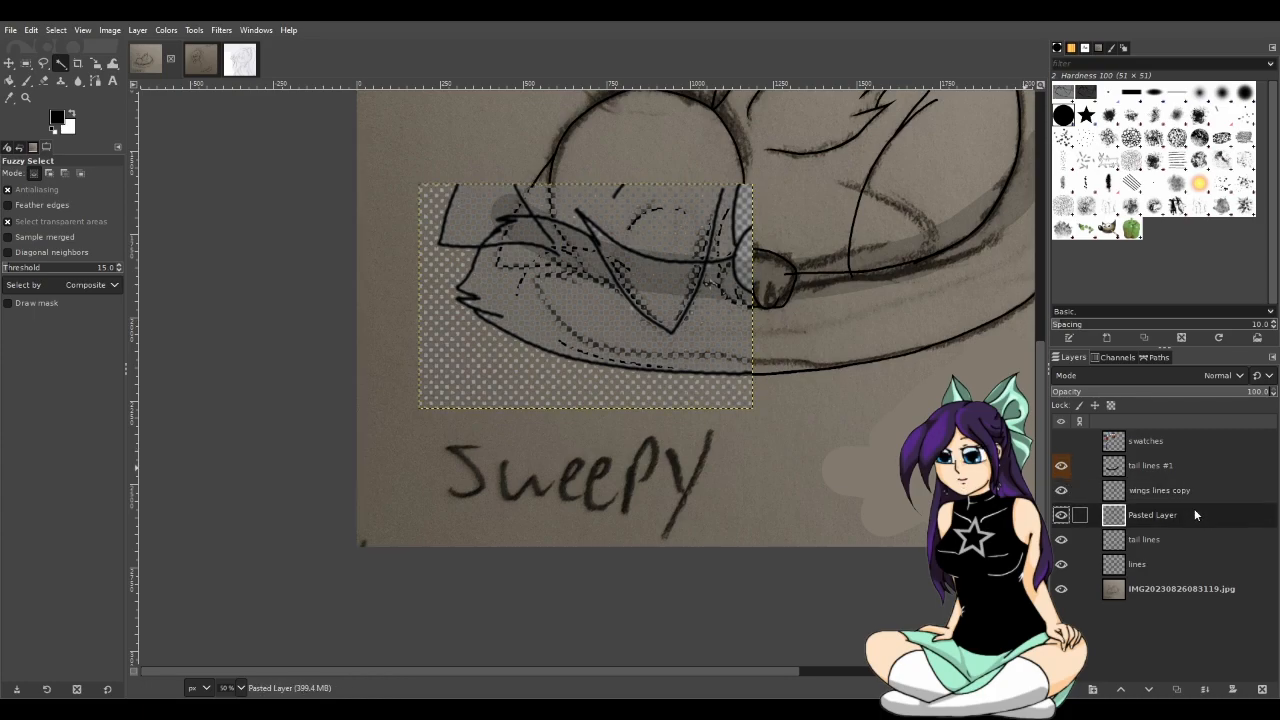
key("shift+s")
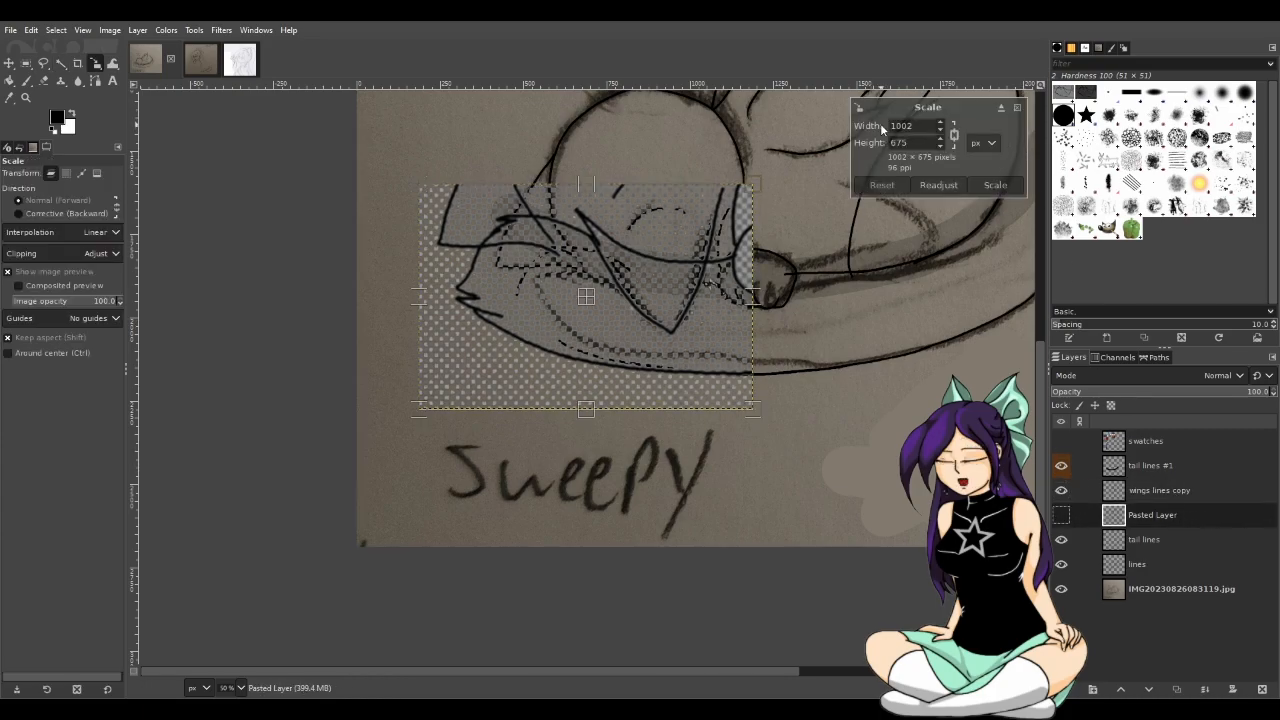
left_click_drag(906, 125, 858, 132)
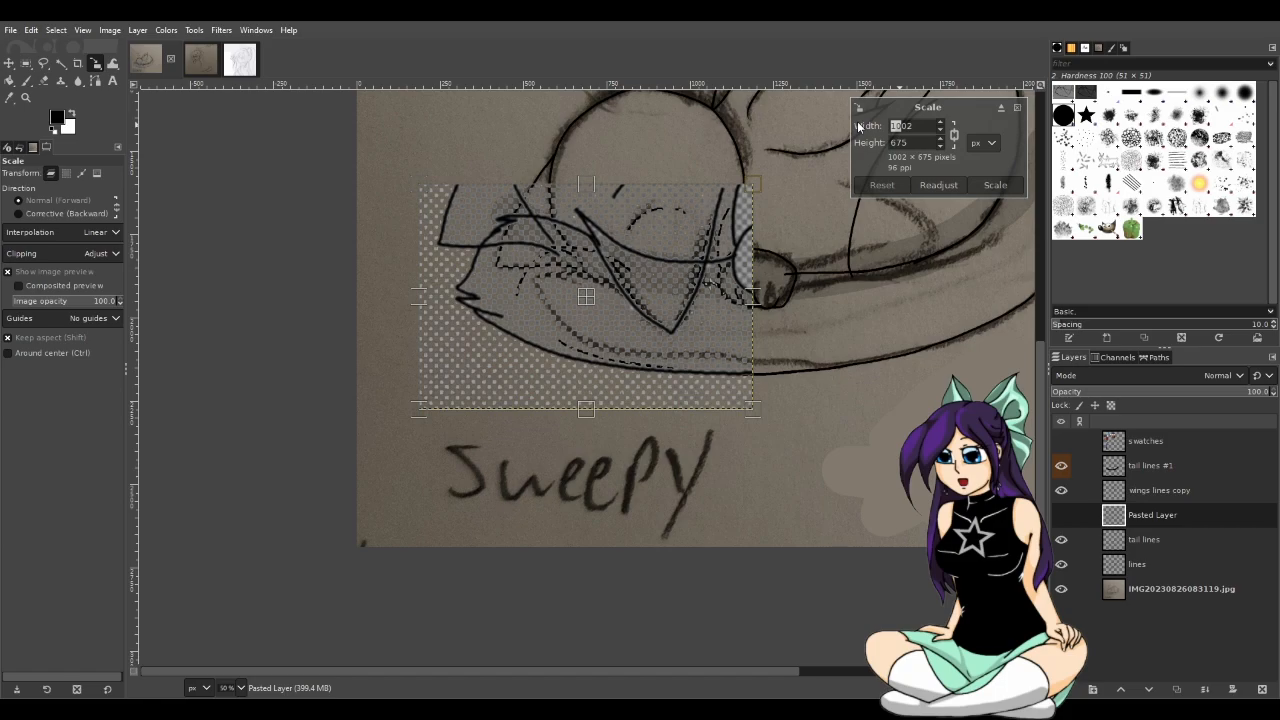
type("900")
left_click(995, 185)
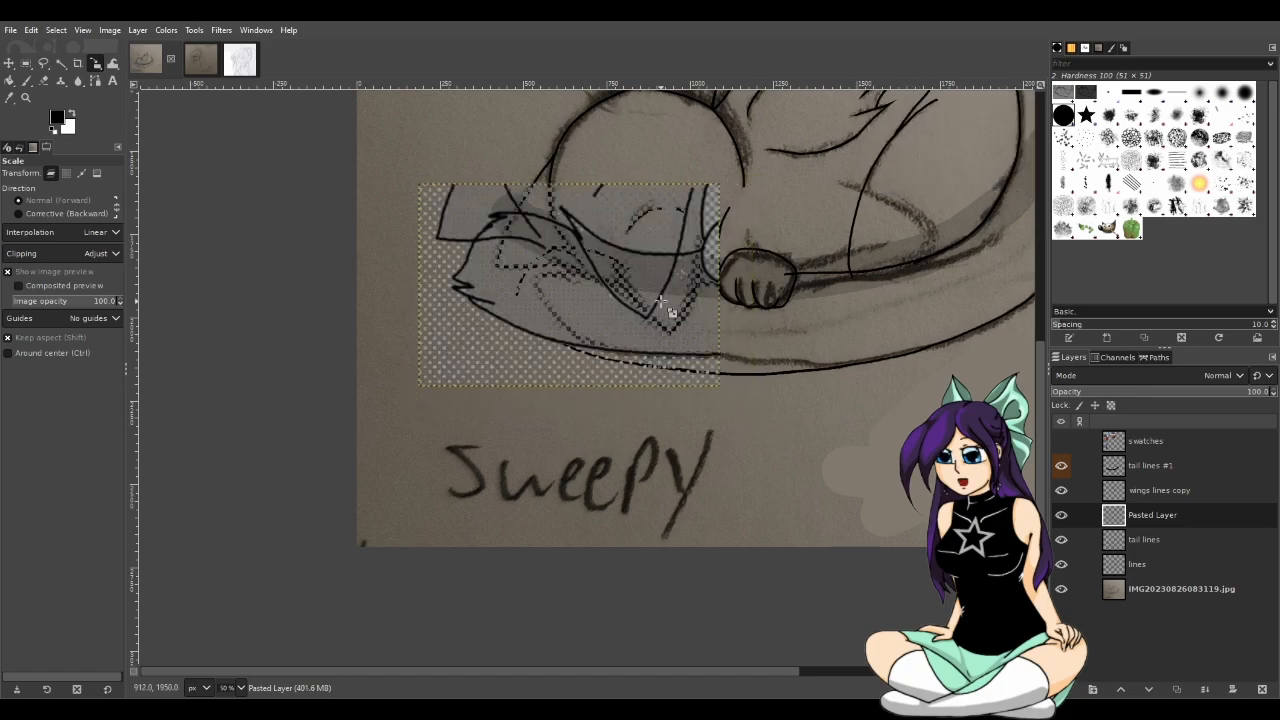
key("m")
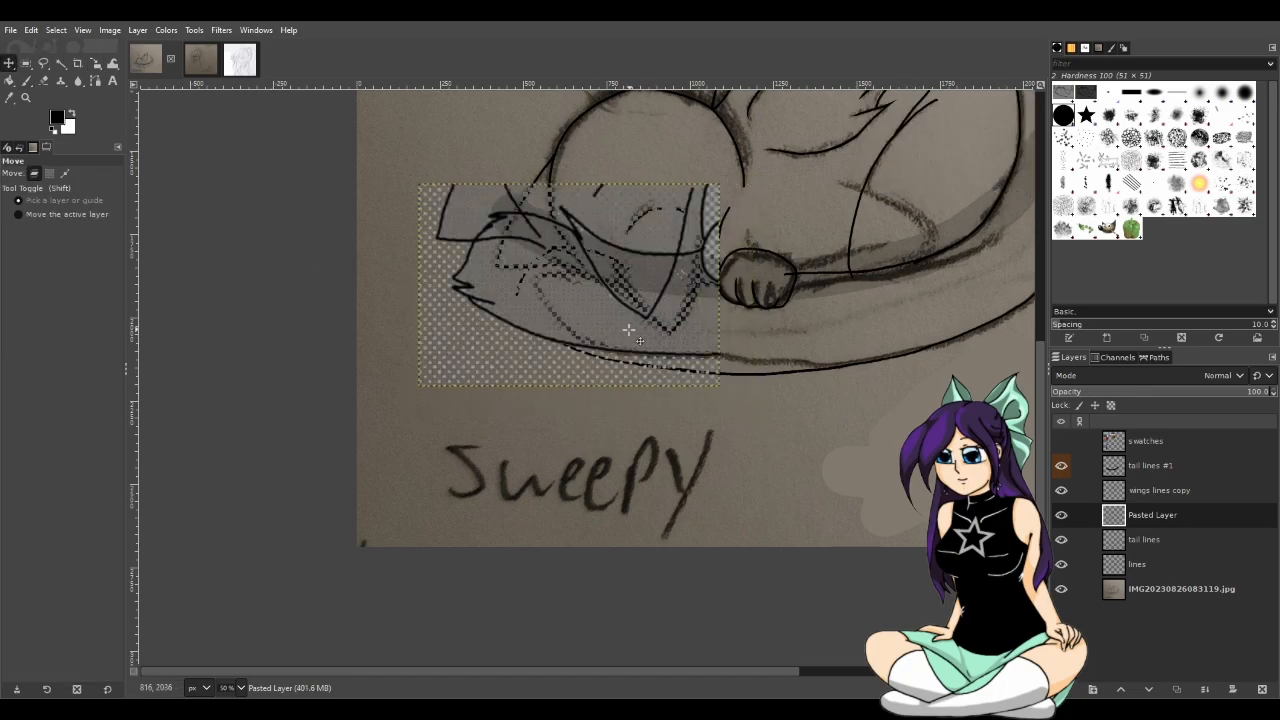
left_click_drag(551, 344, 577, 355)
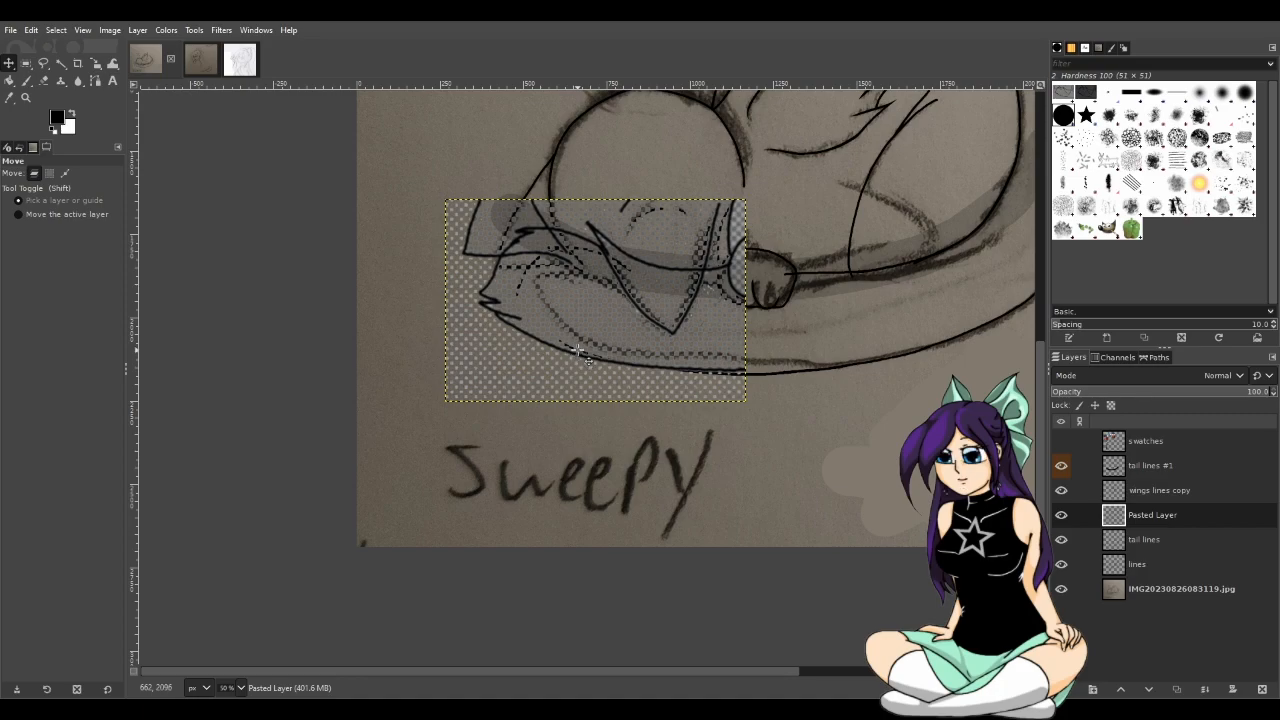
Lower the pasted reference layer's opacity to 69.4 so the tail lines can be traced over it
key("ctrl")
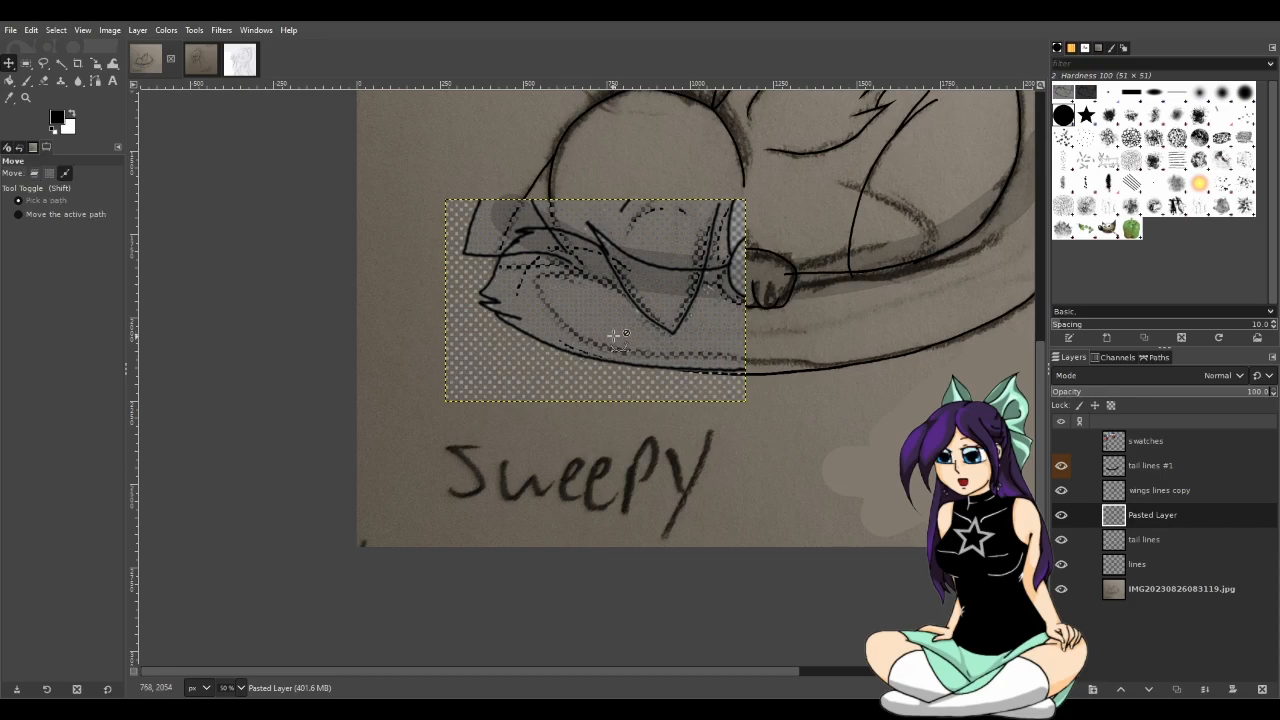
scroll(610, 338, "up", 1)
scroll(650, 330, "up", 1)
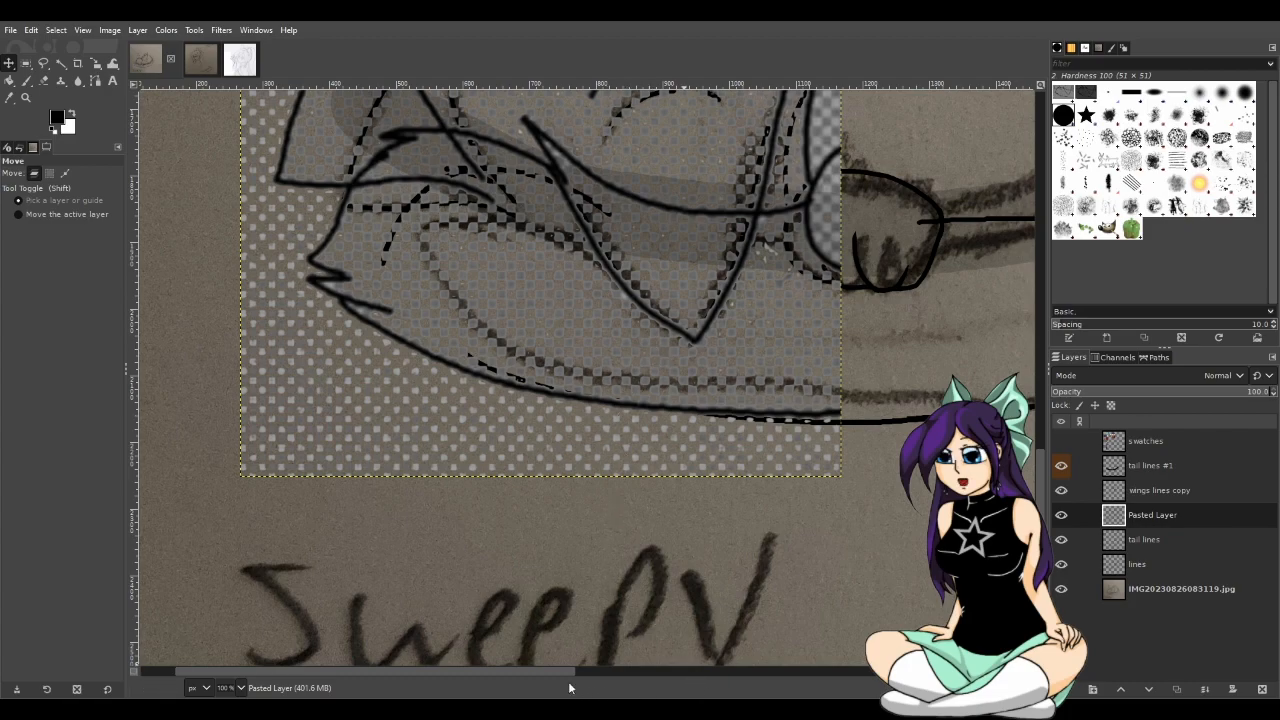
left_click_drag(543, 671, 607, 678)
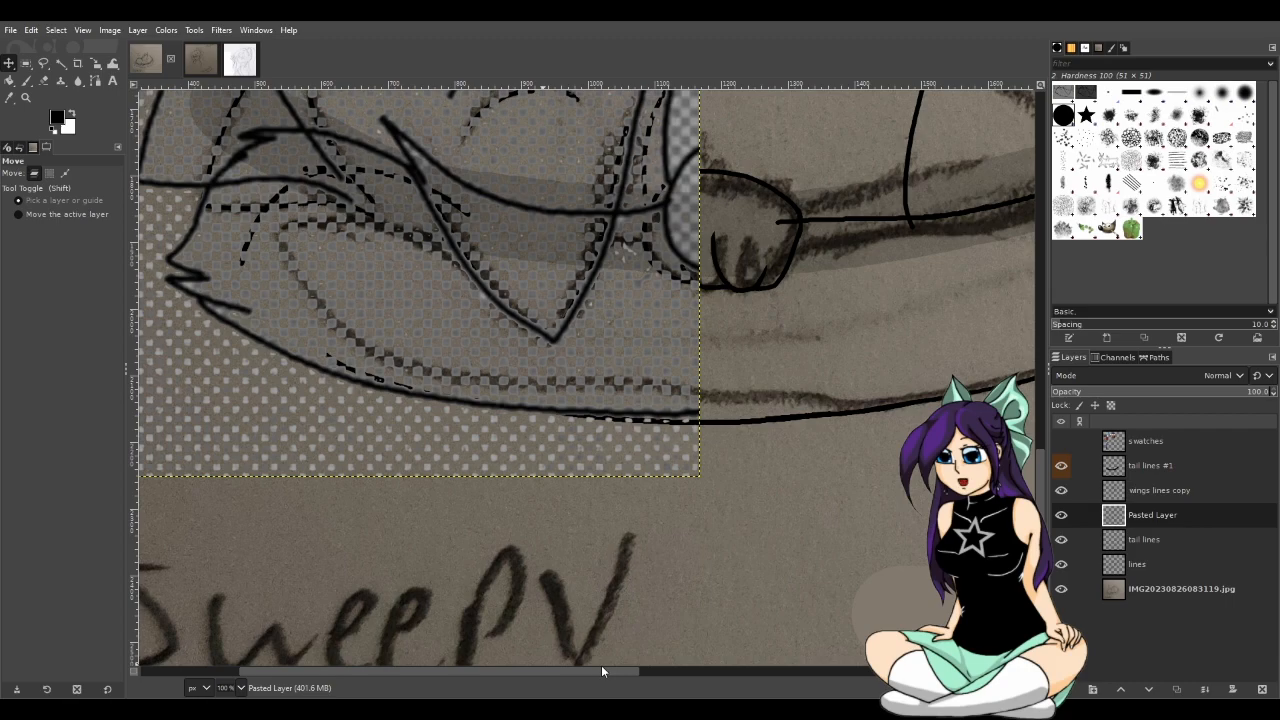
scroll(357, 368, "up", 3)
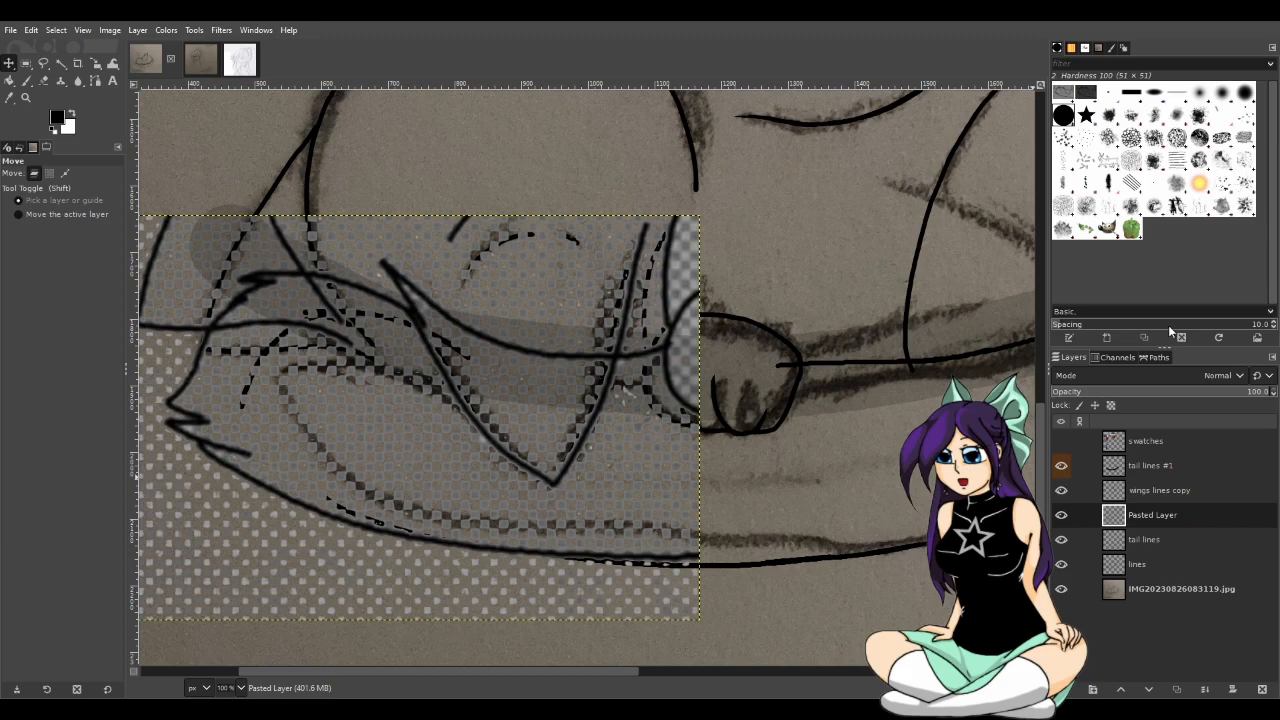
left_click(1202, 391)
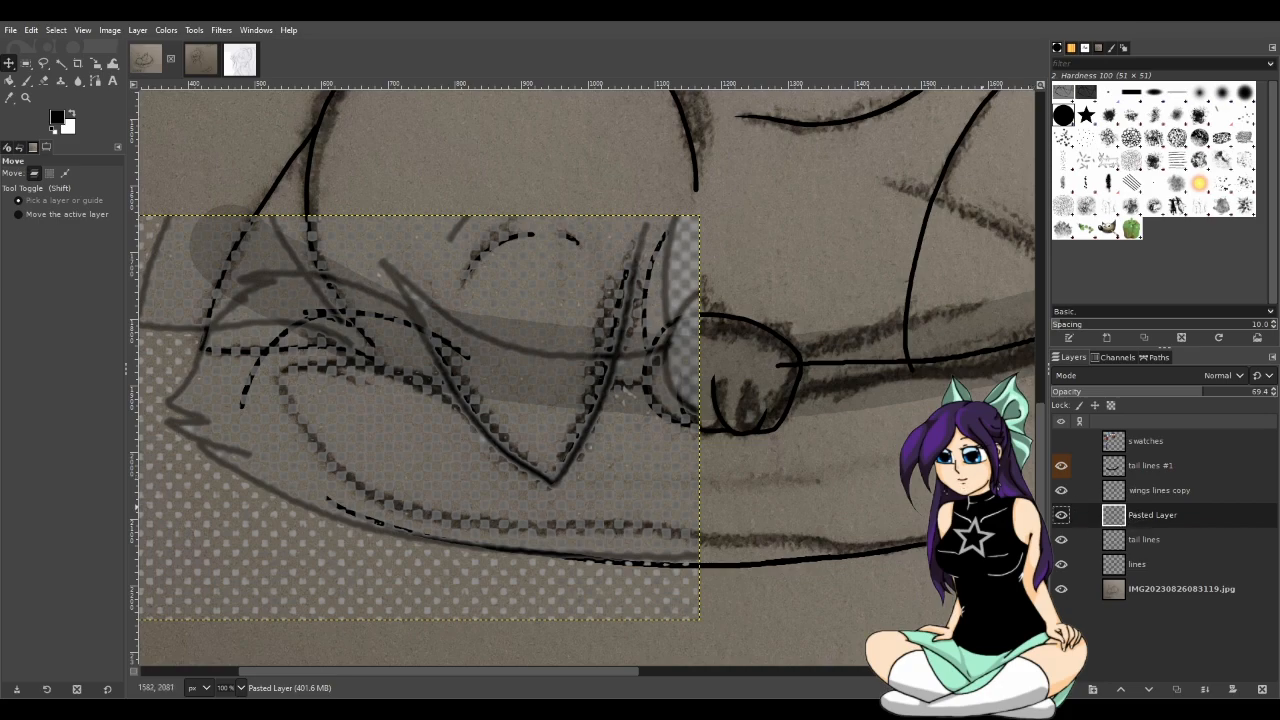
Scale the pasted reference layer down to 892 px wide, keeping its proportions
scroll(640, 390, "up", 1)
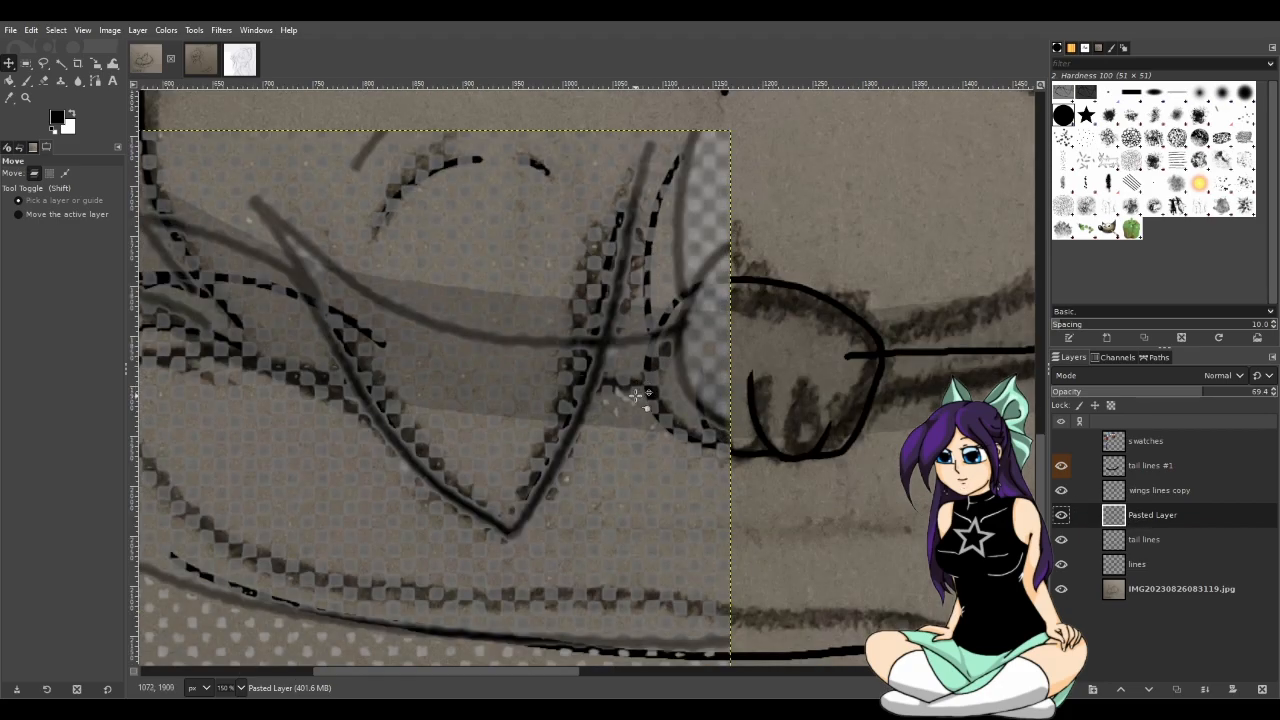
scroll(659, 401, "down", 1)
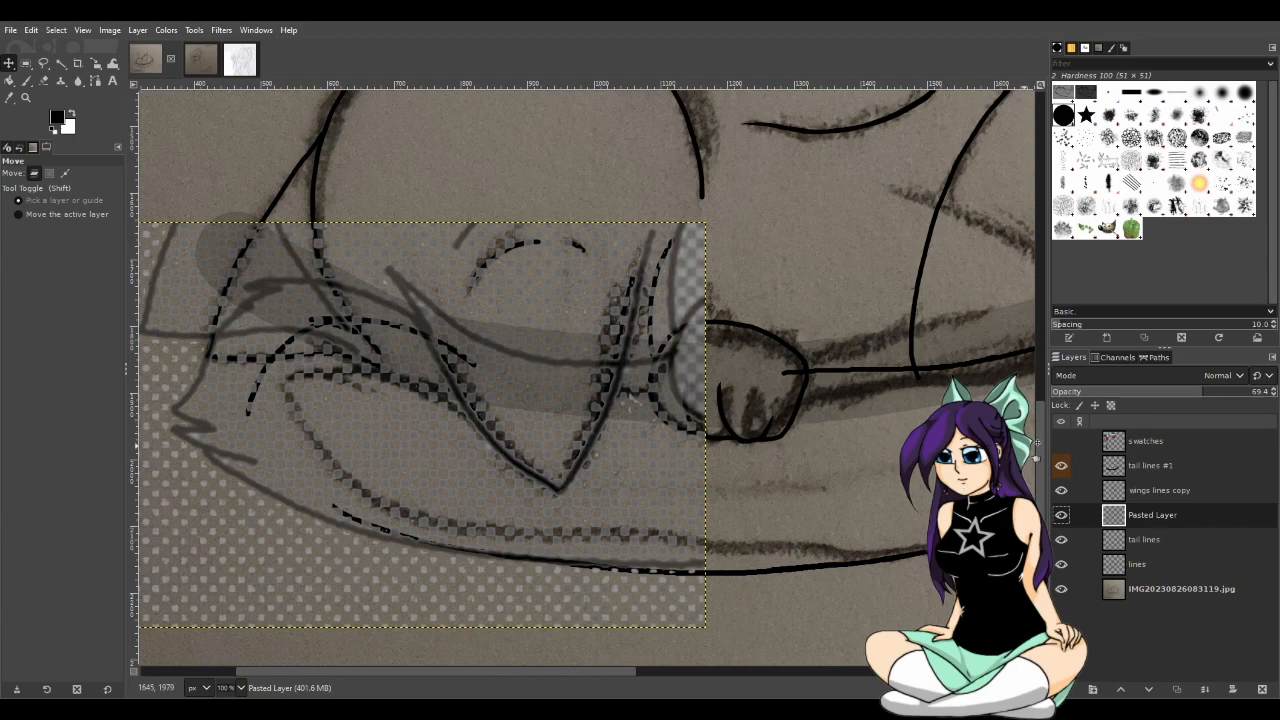
key("shift+s")
left_click(866, 438)
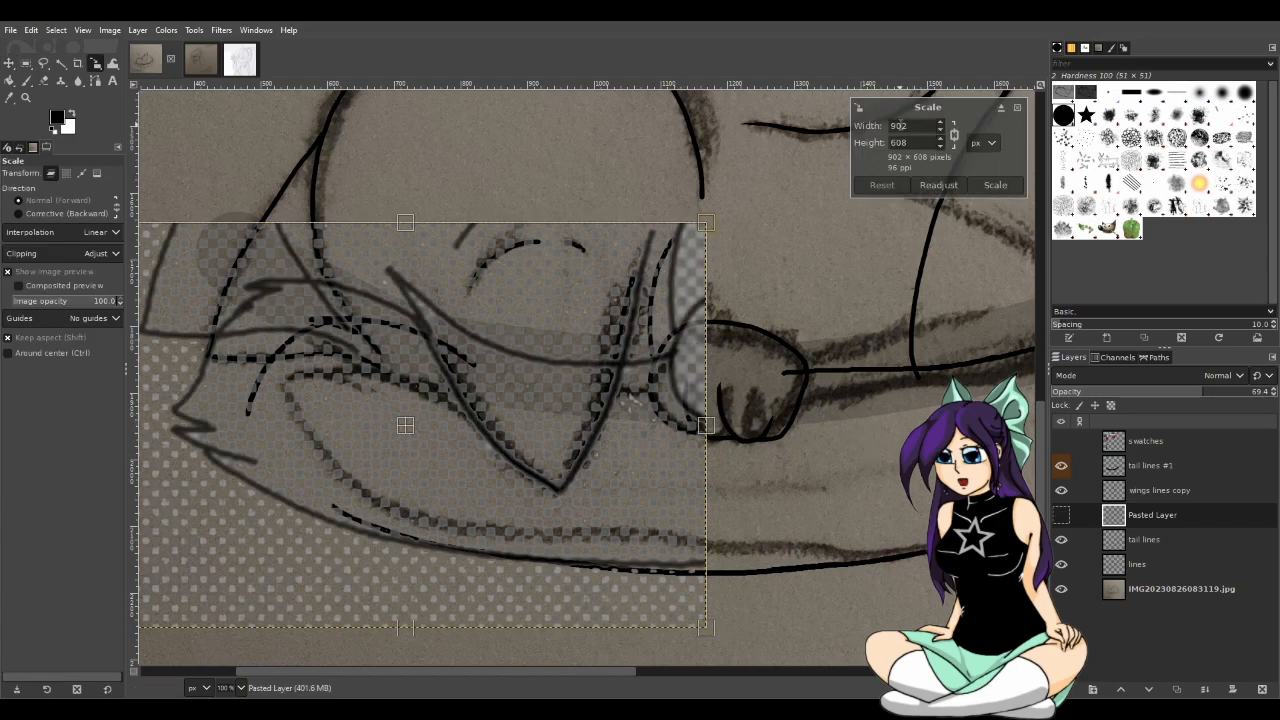
left_click(902, 126)
left_click_drag(899, 126, 875, 150)
type("82")
left_click(995, 185)
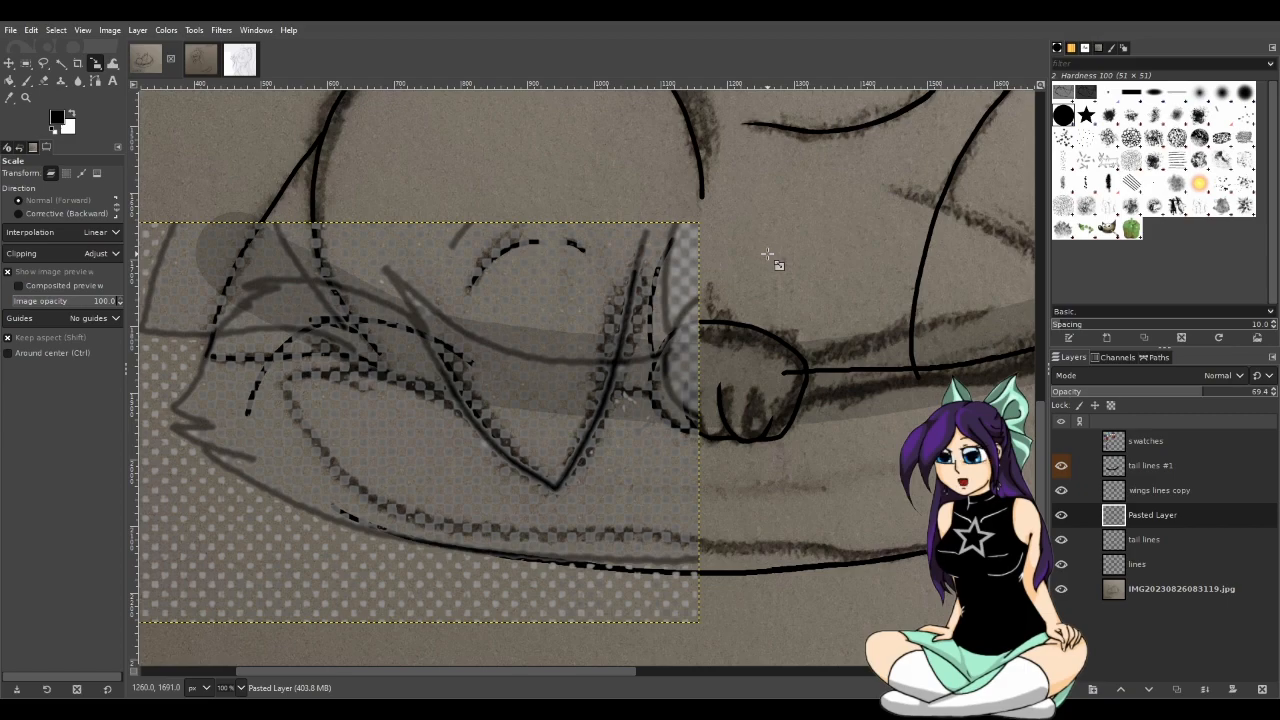
Scale the pasted reference layer to 872 px wide and move it so its V-shaped point sits on the drawing's point
left_click(693, 271)
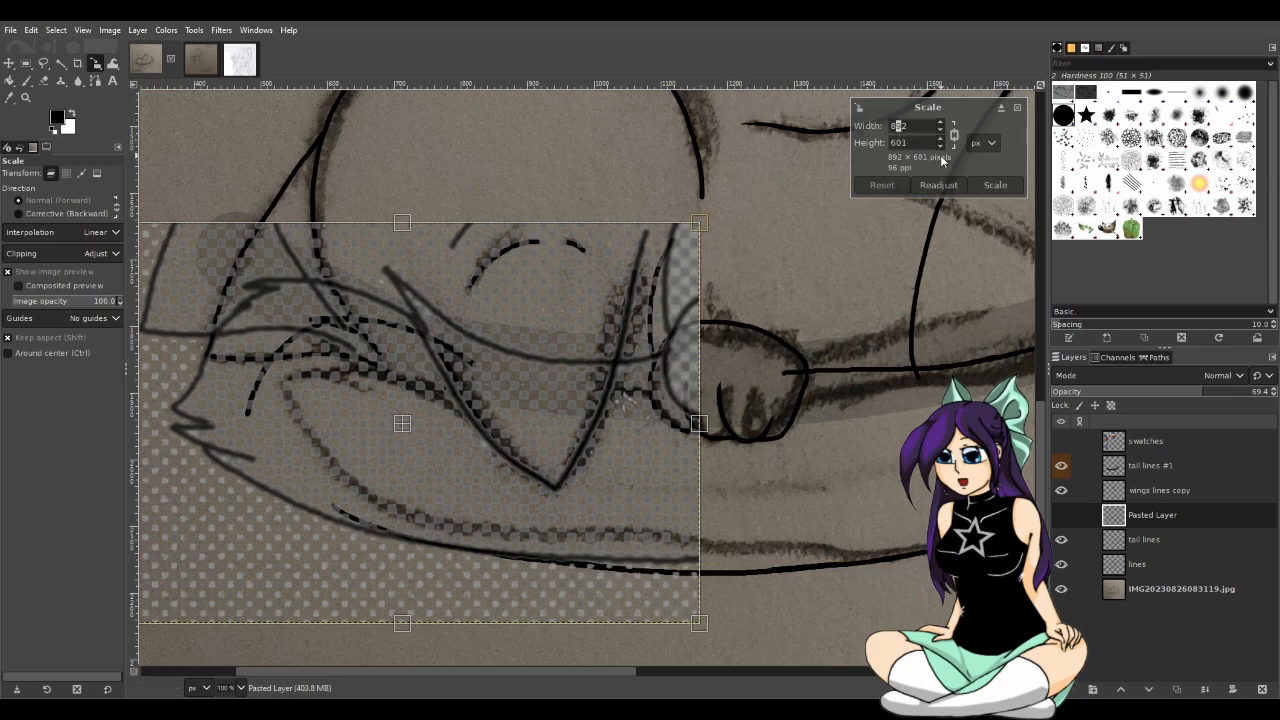
type("7")
left_click(995, 185)
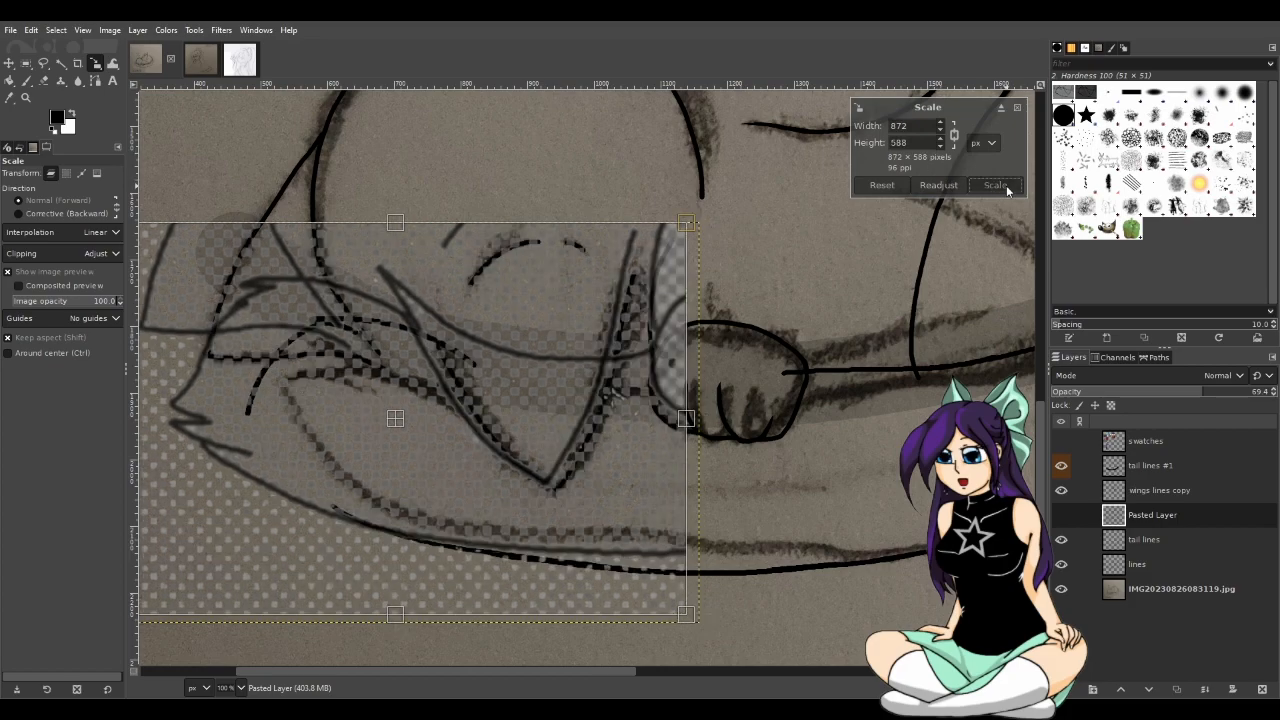
left_click(12, 68)
left_click_drag(415, 332, 428, 341)
left_click(428, 341)
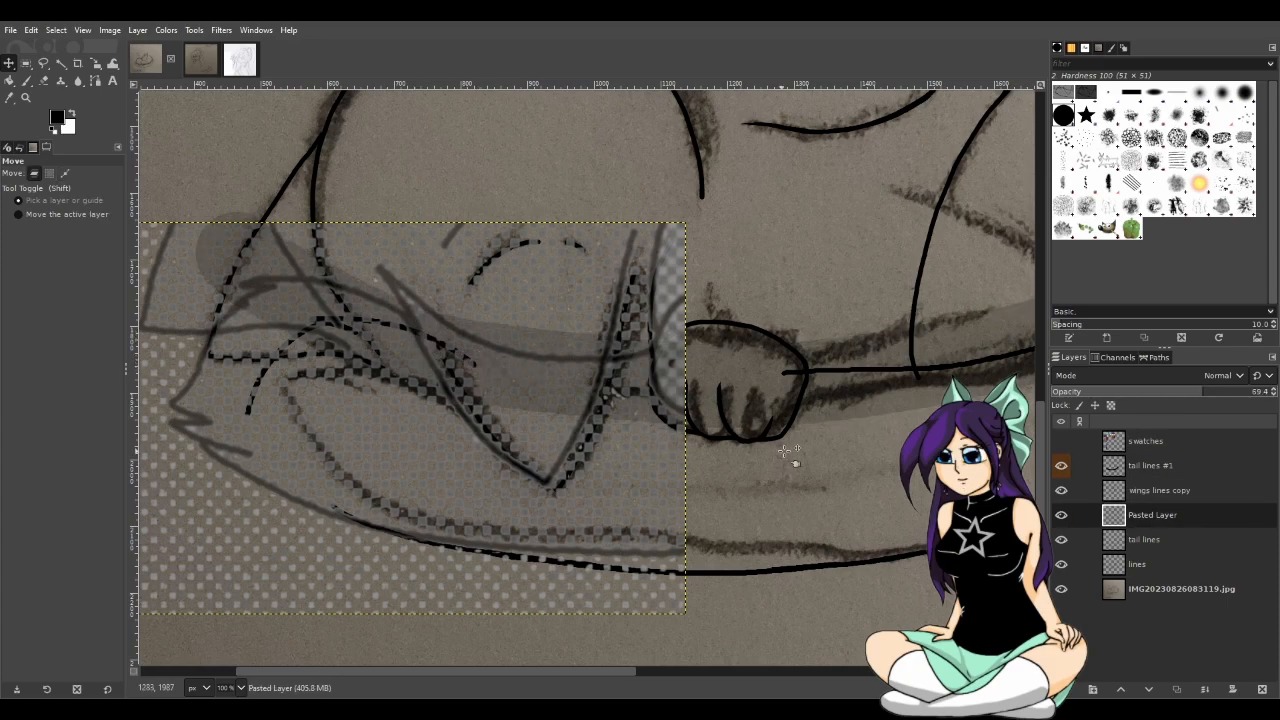
left_click(1154, 543)
left_click(1152, 522)
mouse_move(495, 449)
left_mouse_down()
mouse_move(520, 449)
mouse_move(503, 466)
mouse_move(508, 454)
left_mouse_up()
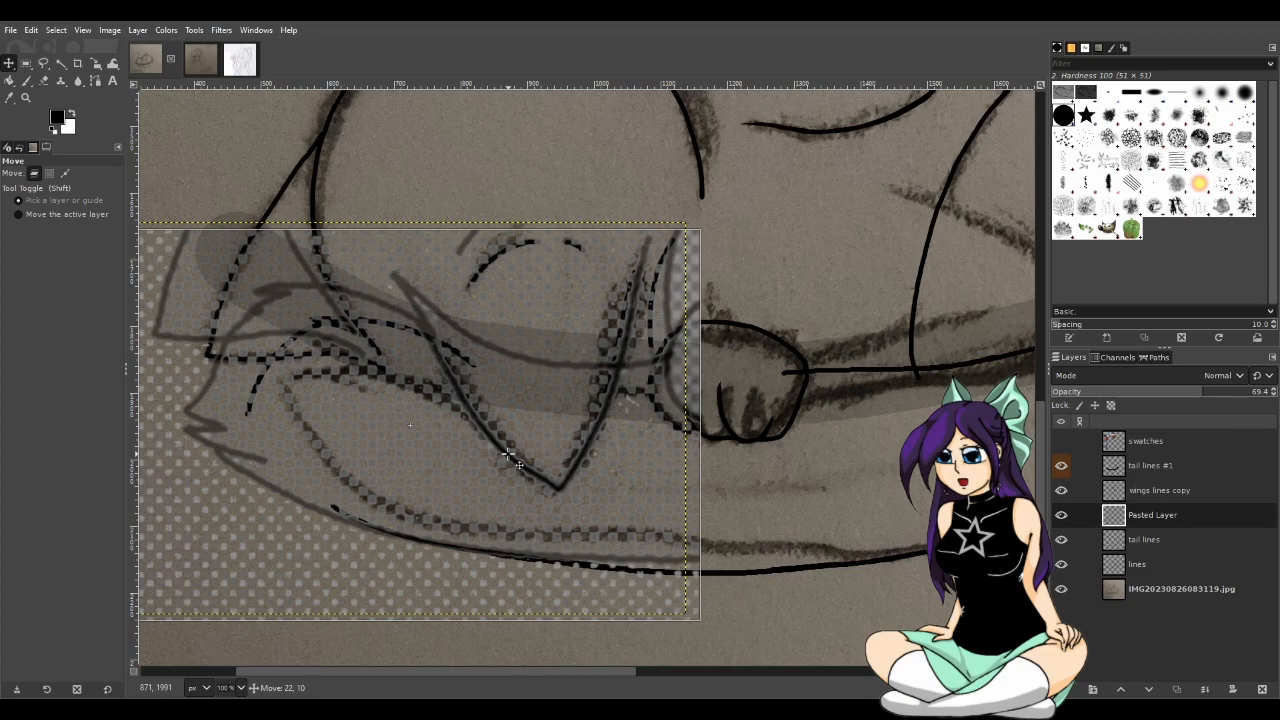
left_click_drag(509, 456, 509, 456)
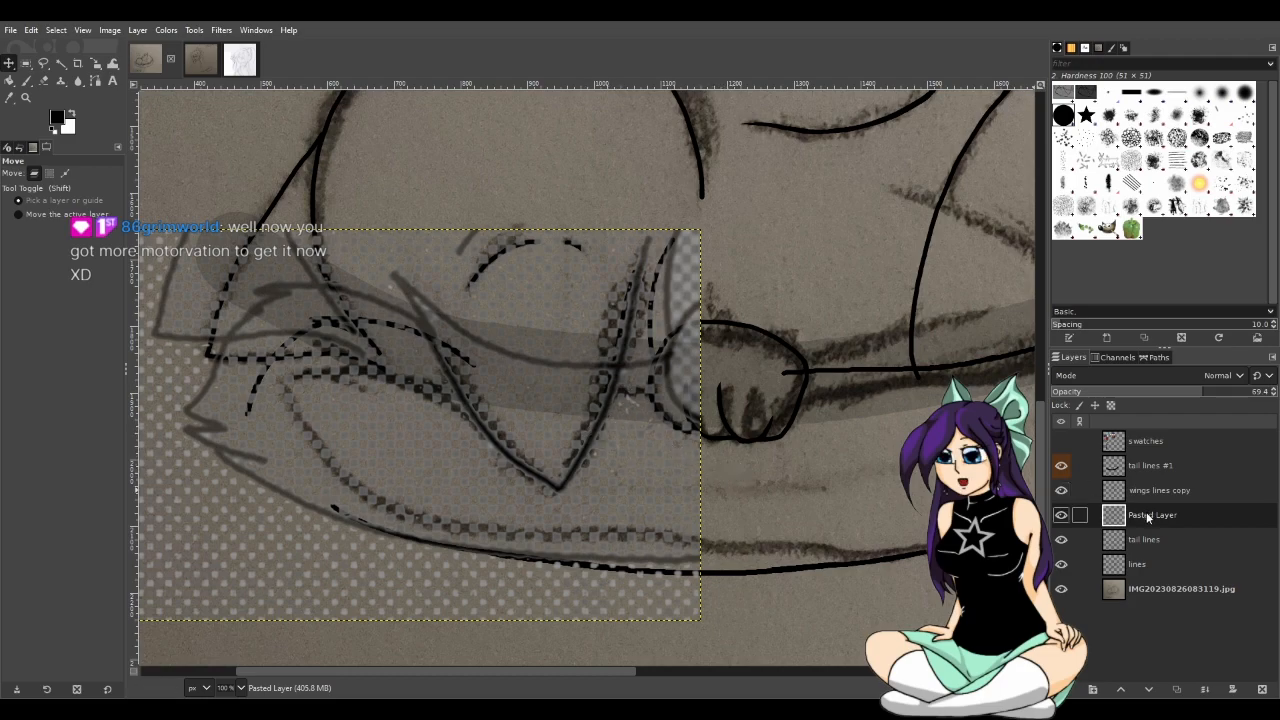
Toggle the pasted reference layer's visibility to compare its lines with the inked drawing underneath
left_click(1061, 516)
left_click(1061, 516)
left_click(1061, 516)
left_click(1061, 516)
left_click(1061, 516)
left_click(1061, 516)
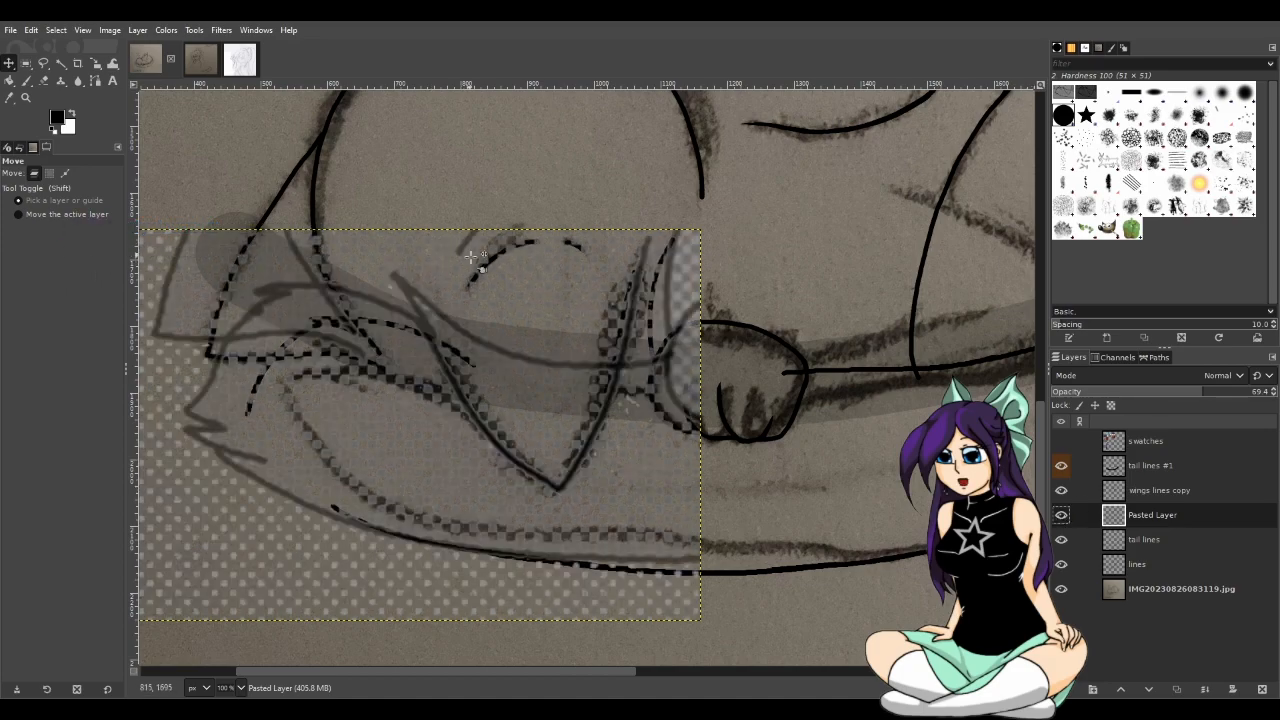
Scale the pasted reference layer to 852 px wide and move it down so its lower curve meets the inked tail edge
key("shift+s")
left_click(577, 387)
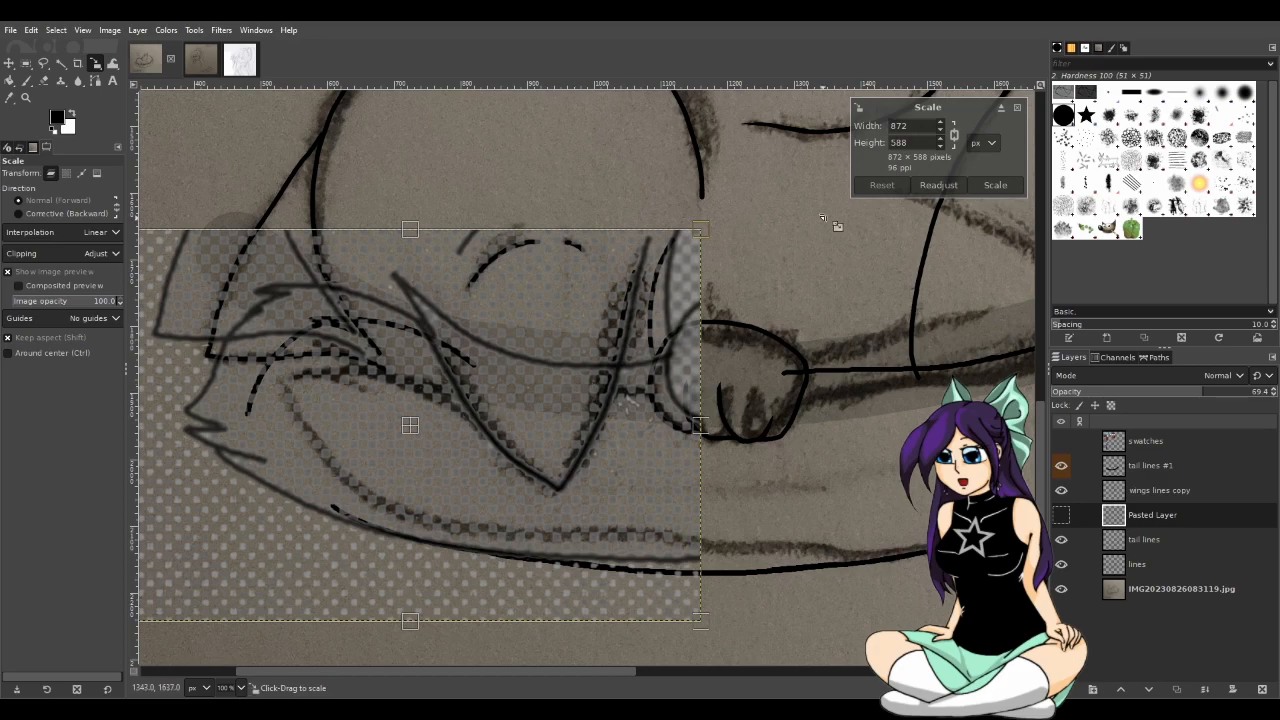
key("BackSpace")
type("5")
key("Tab")
left_click(993, 186)
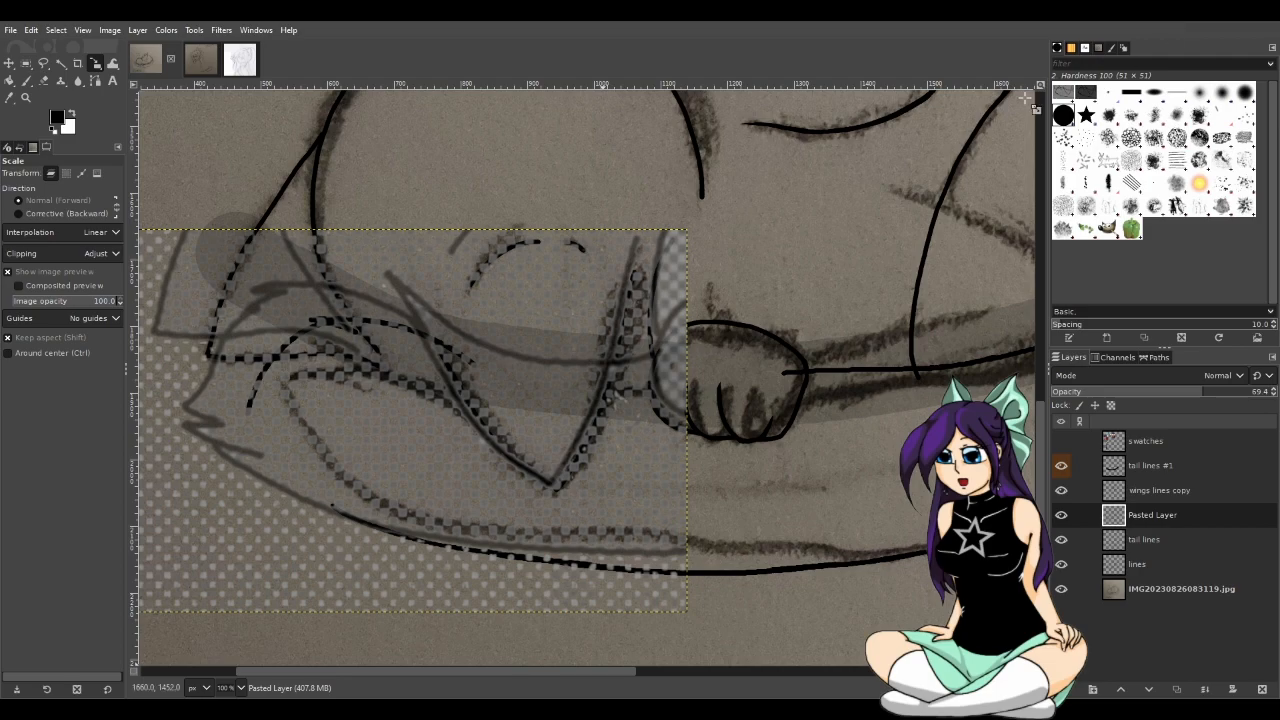
left_click(9, 64)
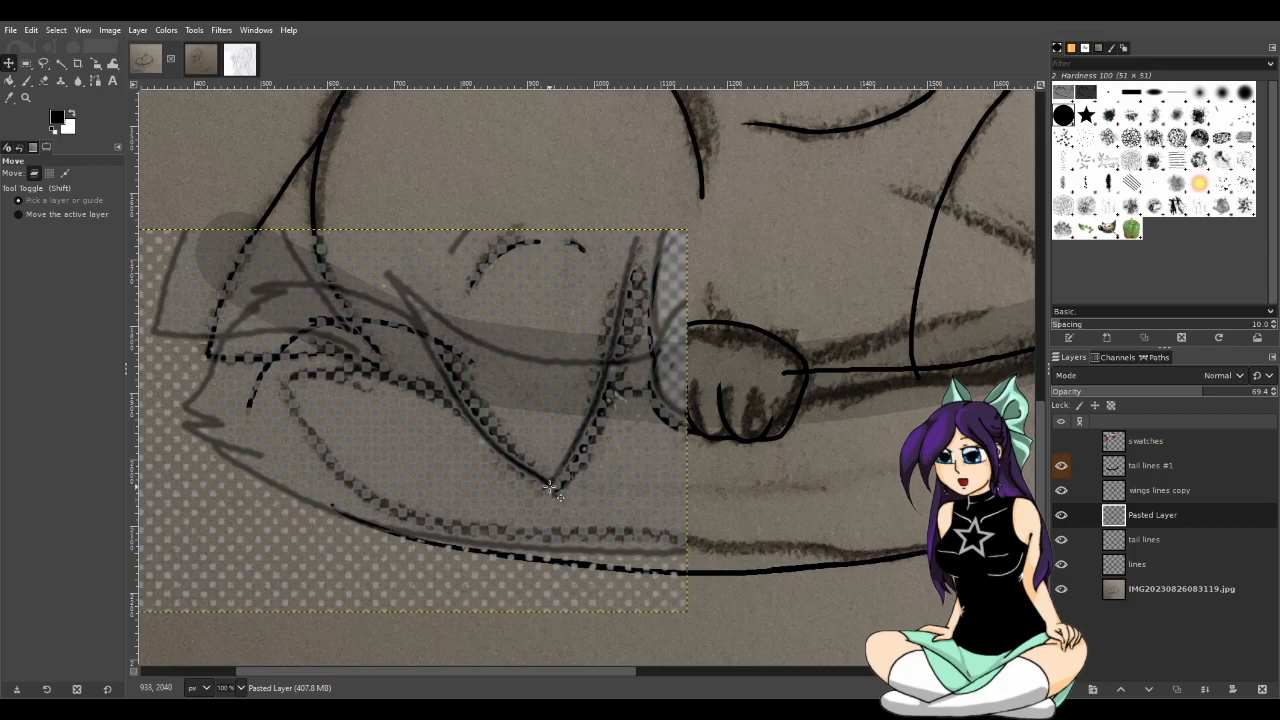
mouse_move(546, 483)
left_mouse_down()
mouse_move(562, 482)
mouse_move(546, 494)
left_mouse_up()
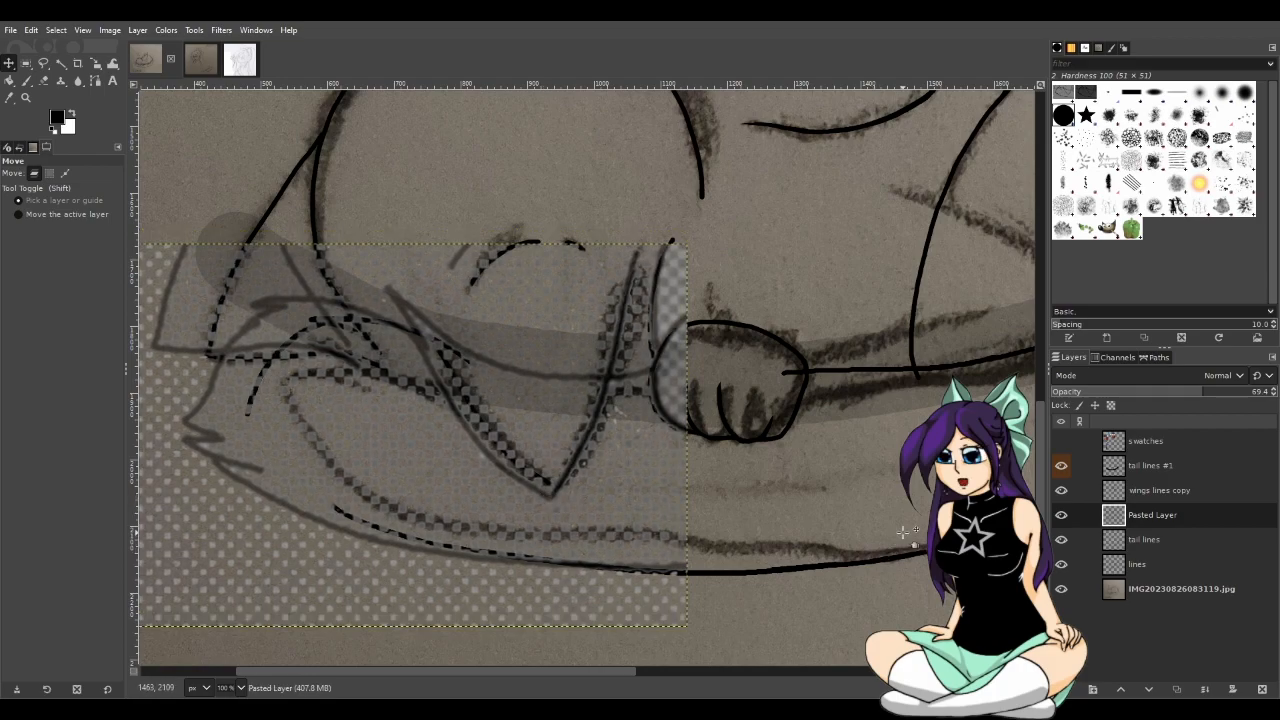
Scale the pasted reference layer to 802 px wide and move it so its V-shaped point lines up with the drawing's point
key("shift+s")
left_click(826, 510)
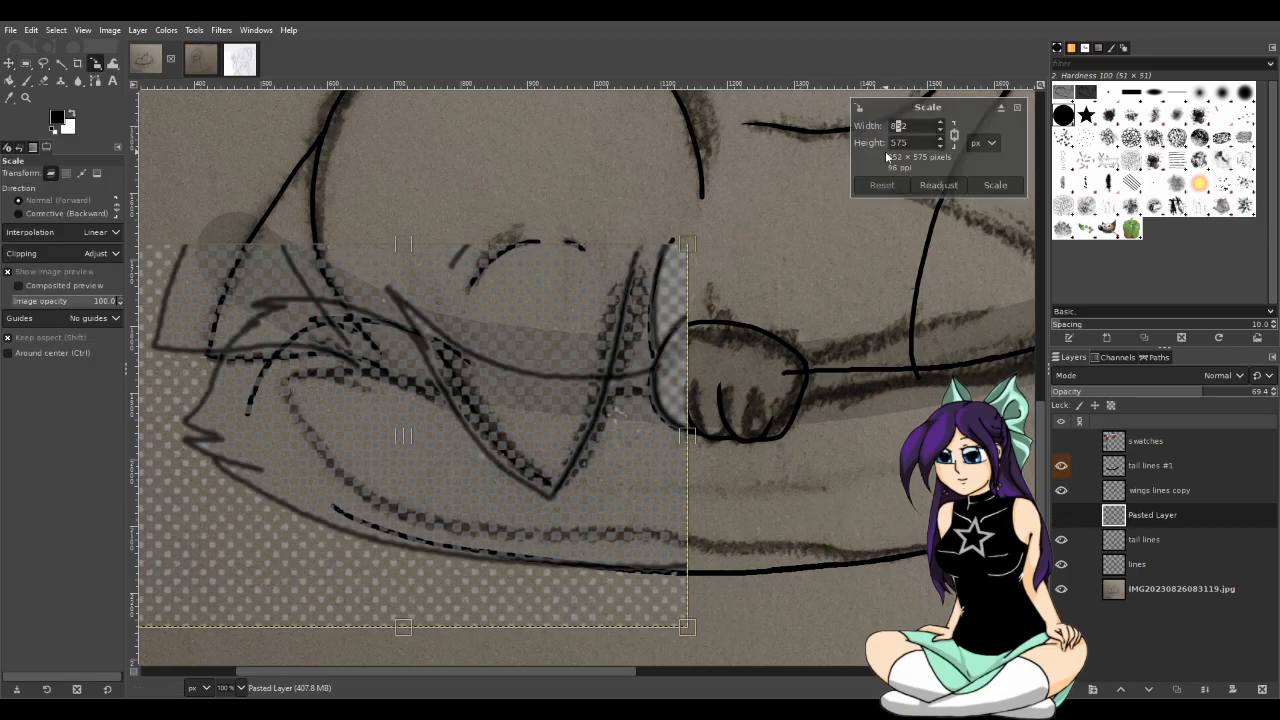
left_click(995, 185)
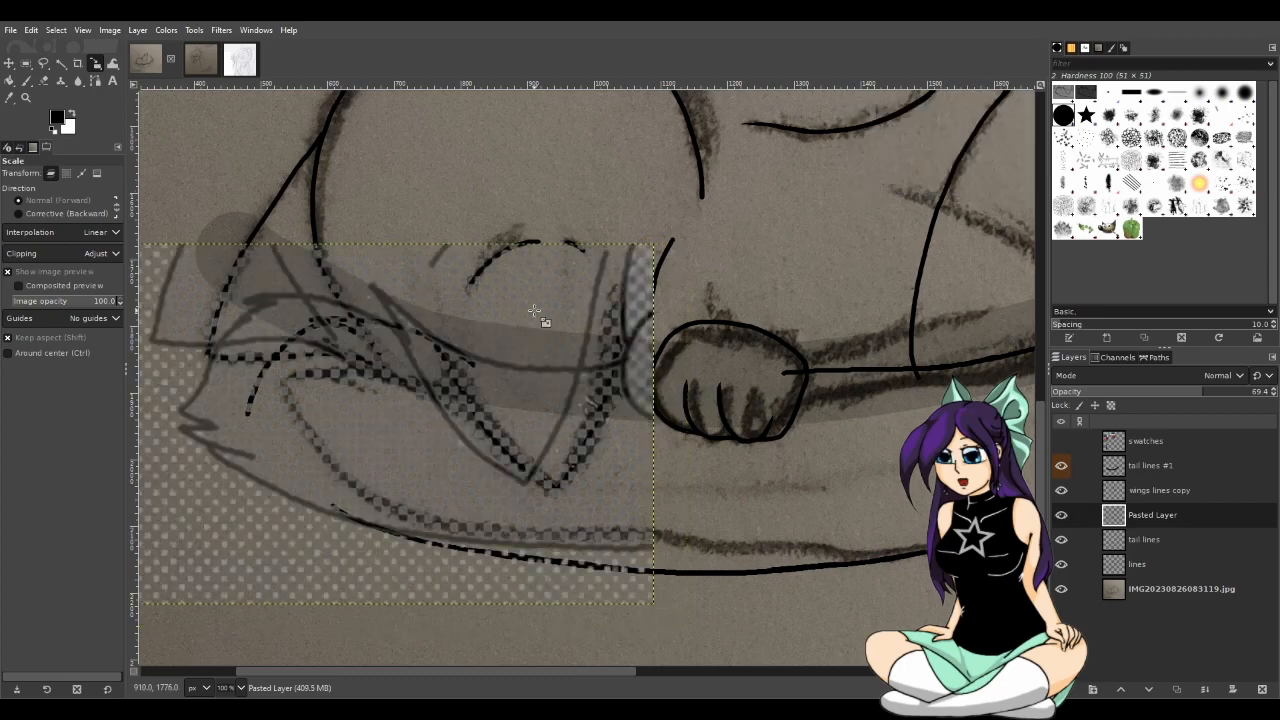
key("m")
left_click_drag(440, 410, 472, 416)
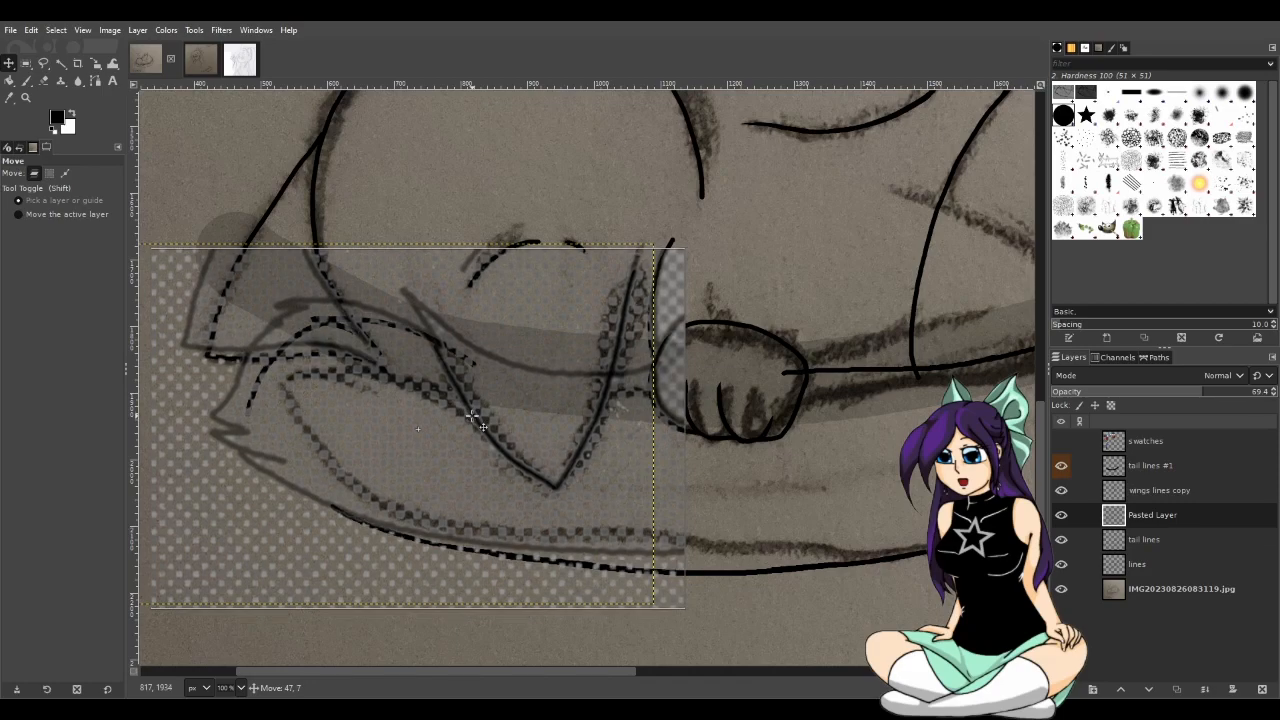
left_click_drag(472, 416, 475, 422)
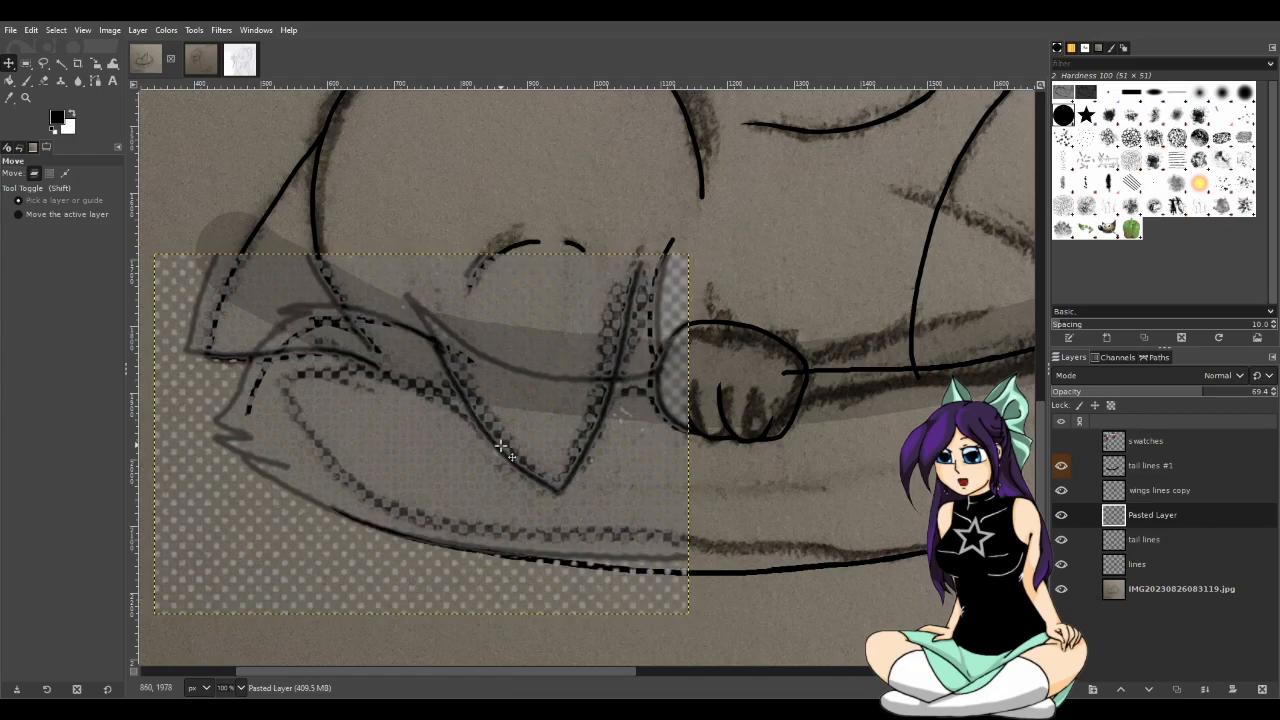
Scale the pasted reference layer to 752 px wide, keeping its proportions
key("shift+s")
left_click(497, 441)
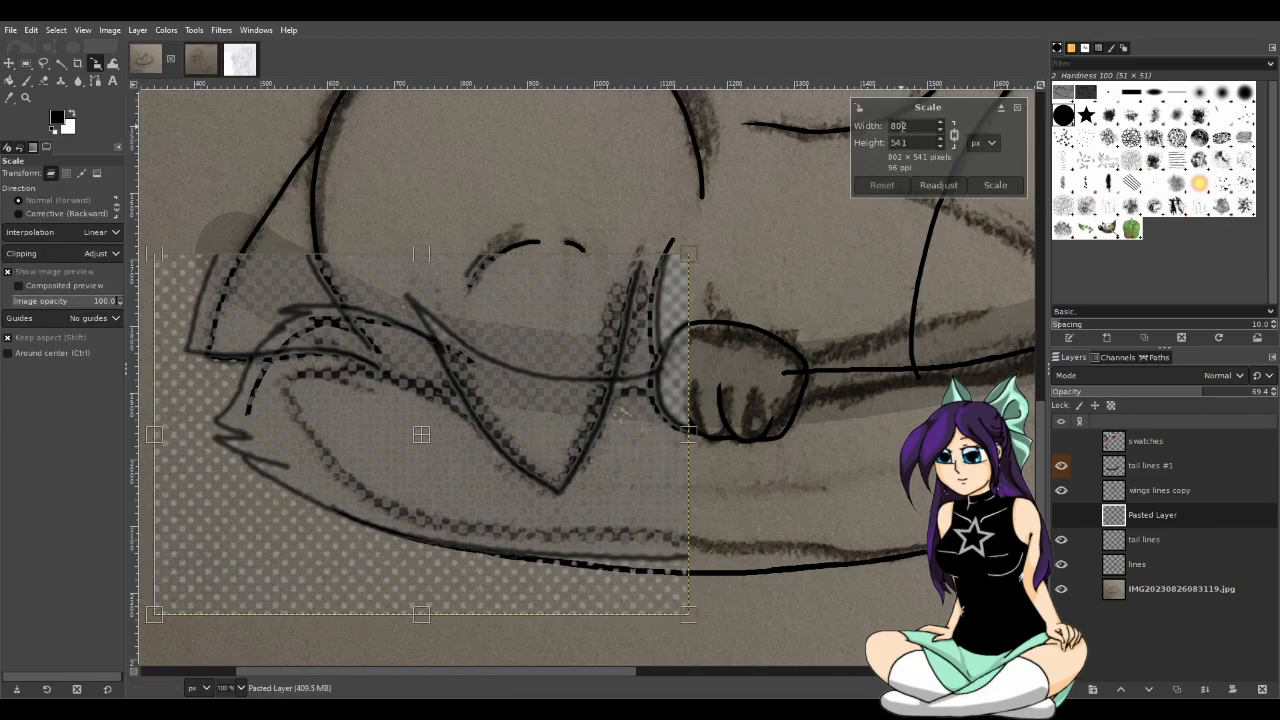
double_click(897, 126)
key("Return")
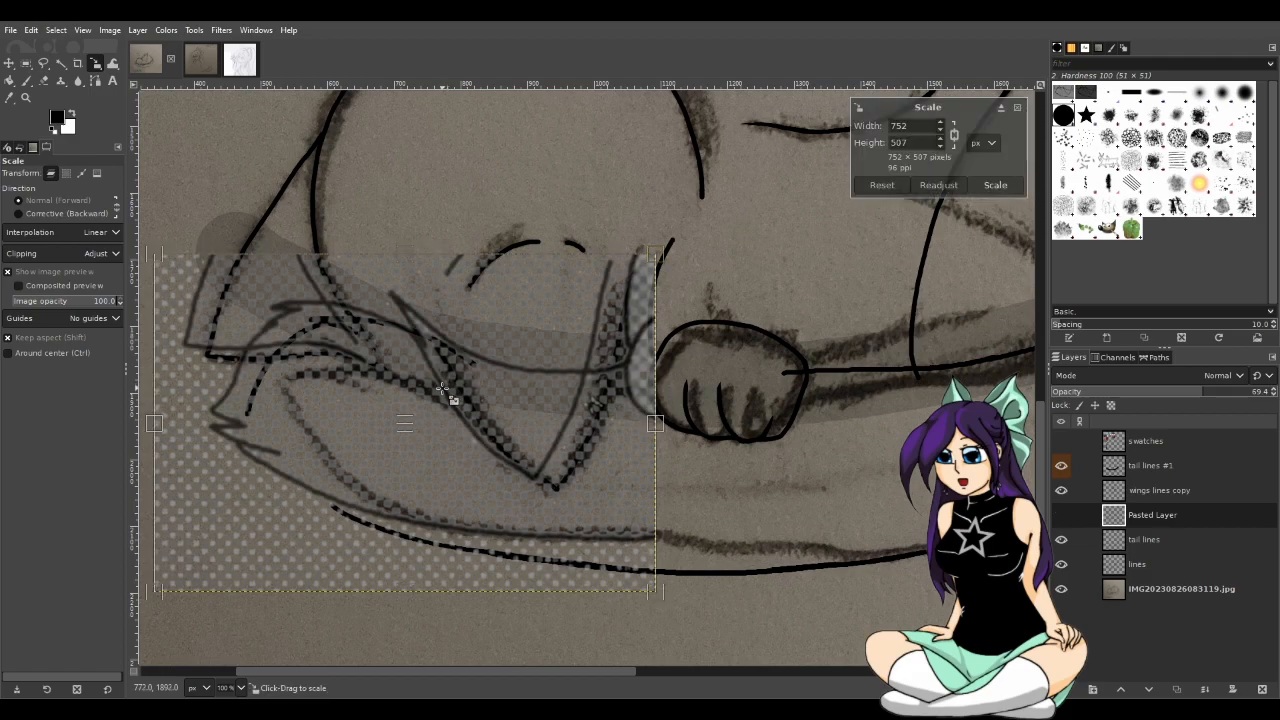
left_click_drag(441, 388, 453, 396)
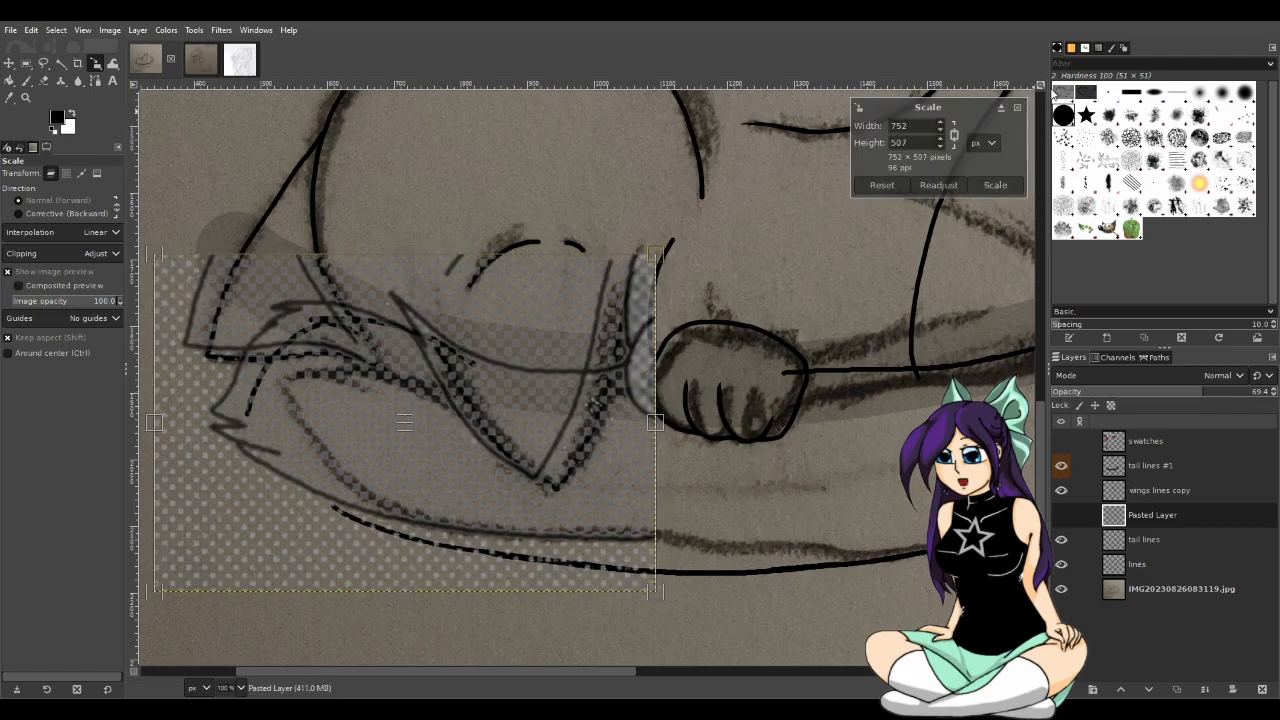
key("Return")
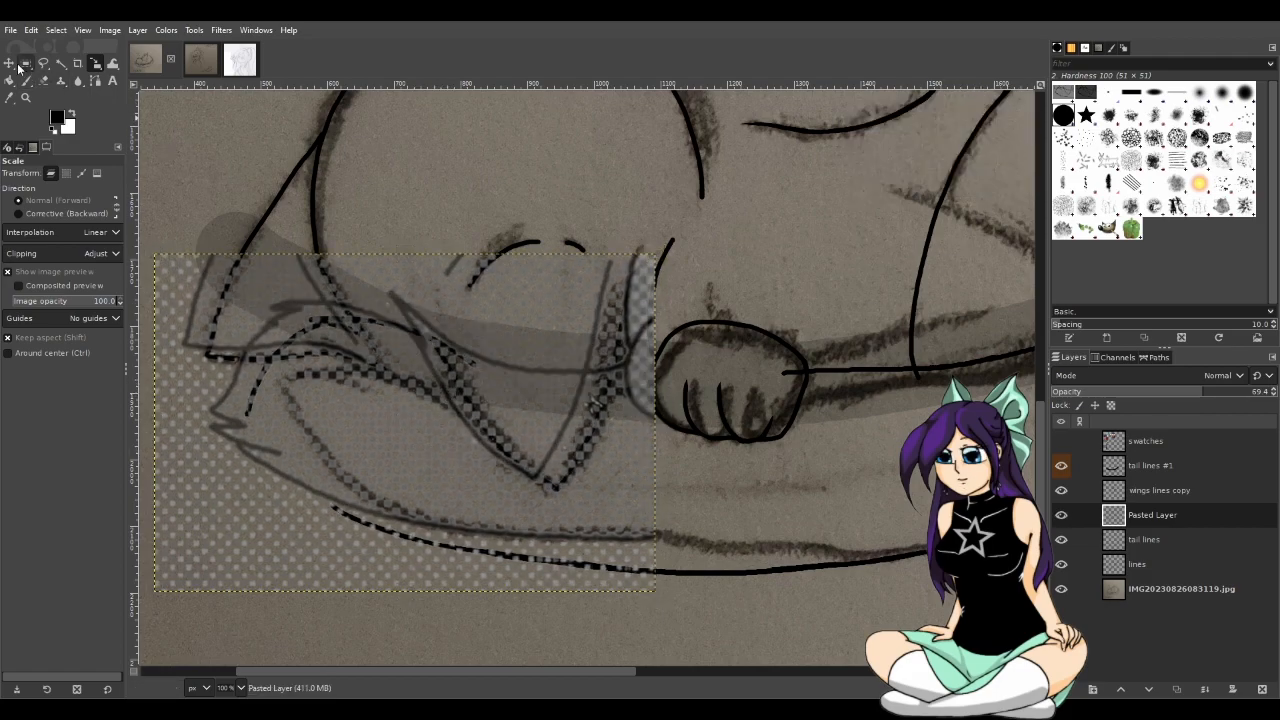
Align the pasted reference's V-shaped point, ear and paw lines with the drawing, lowering the layer's opacity to 56.5
key("m")
mouse_move(436, 384)
left_mouse_down()
mouse_move(452, 383)
mouse_move(487, 436)
left_mouse_up()
key("ctrl+z")
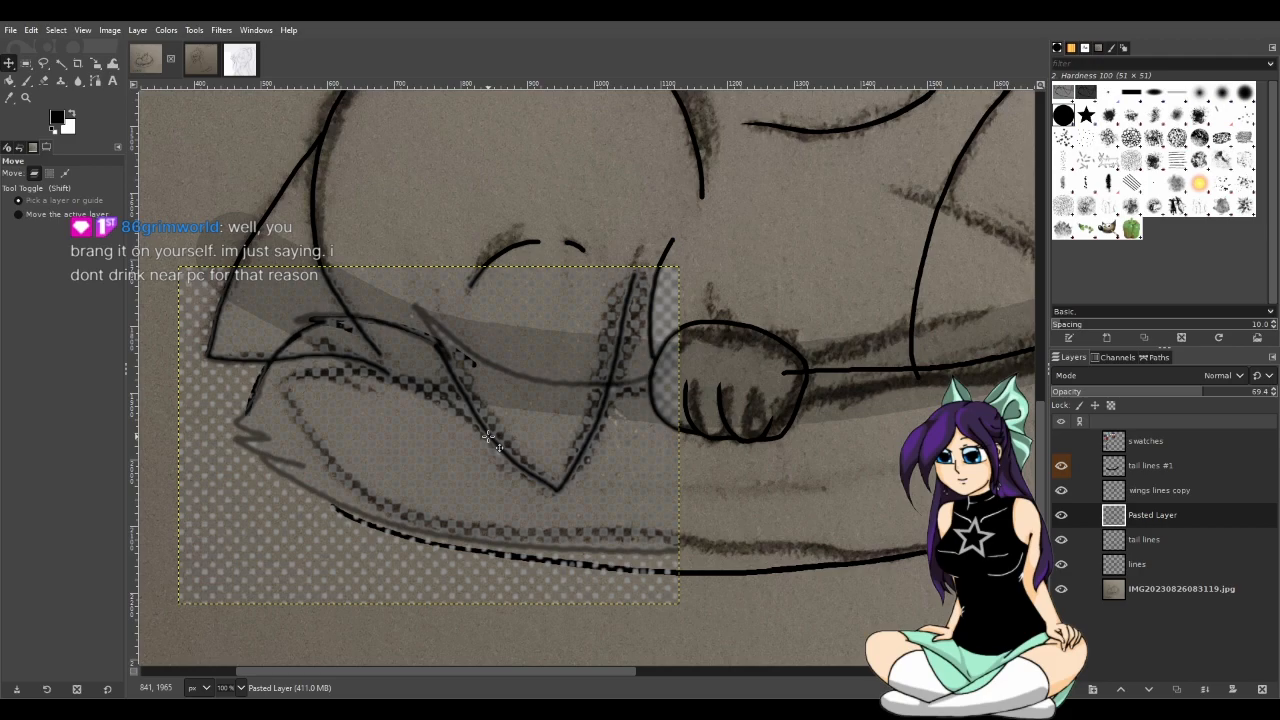
mouse_move(567, 493)
left_mouse_down()
mouse_move(548, 484)
mouse_move(558, 487)
left_mouse_up()
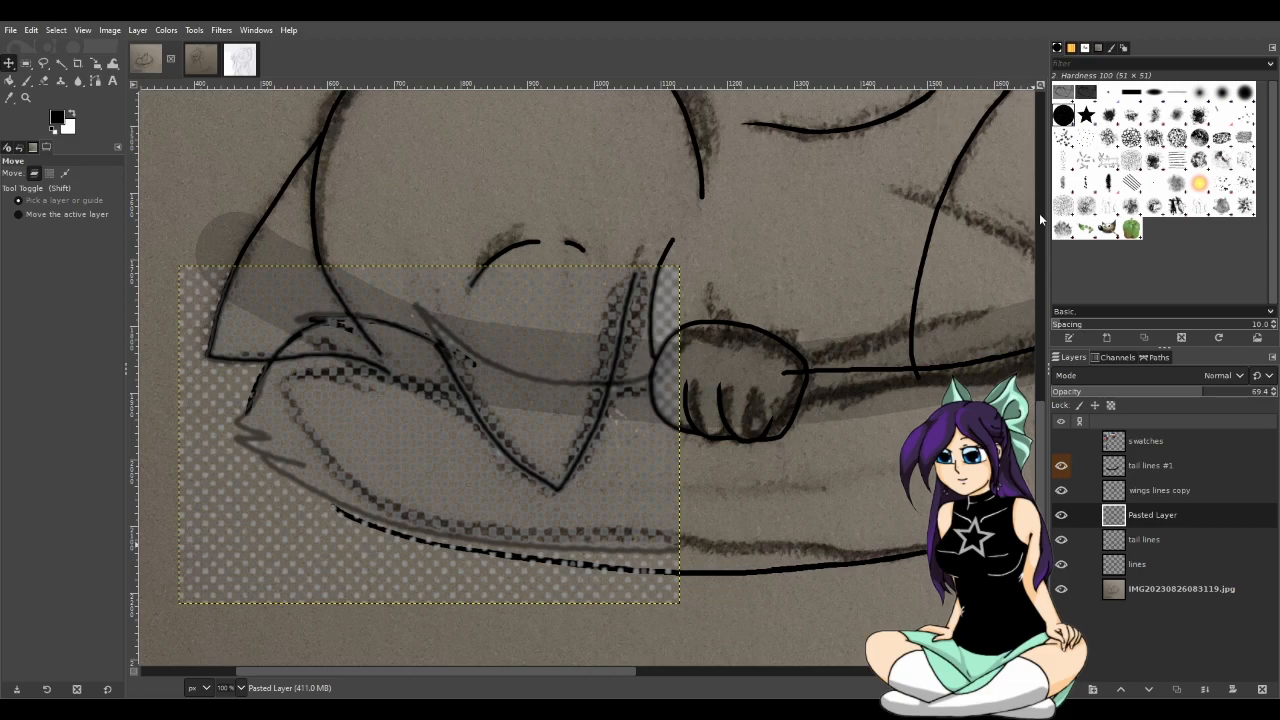
left_click(1174, 391)
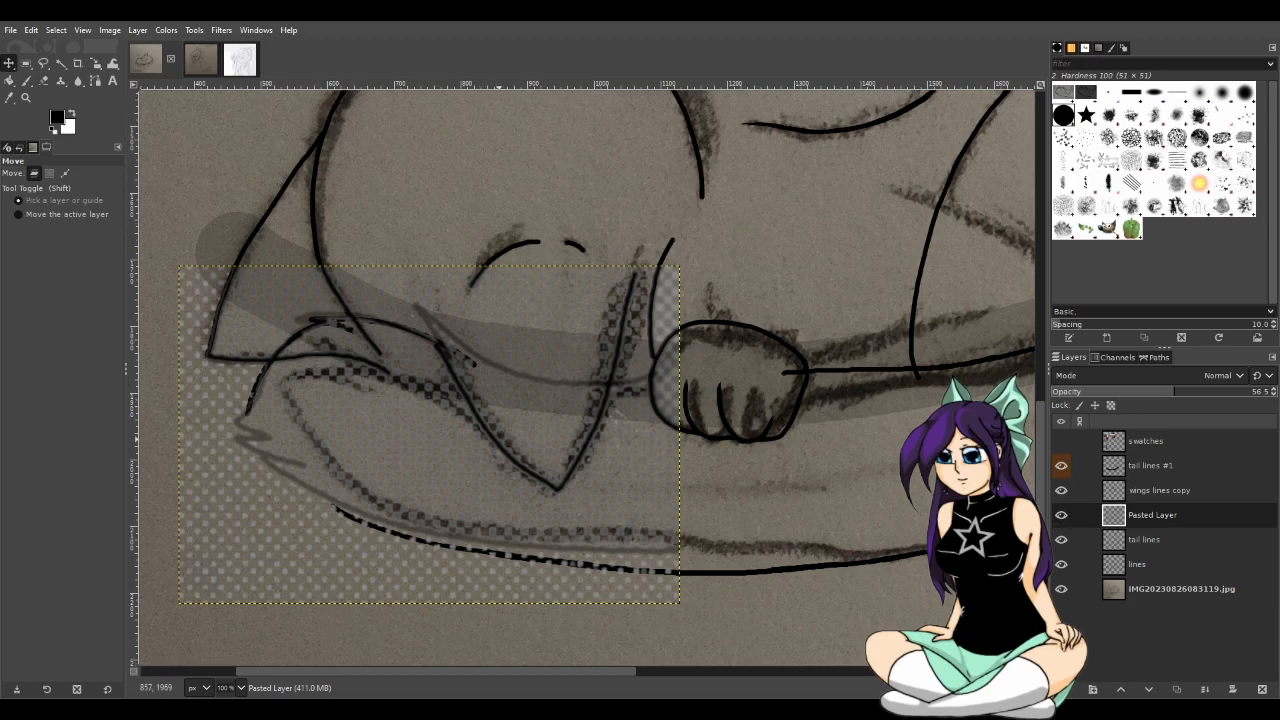
mouse_move(552, 486)
left_mouse_down()
mouse_move(559, 497)
mouse_move(539, 483)
mouse_move(551, 485)
left_mouse_up()
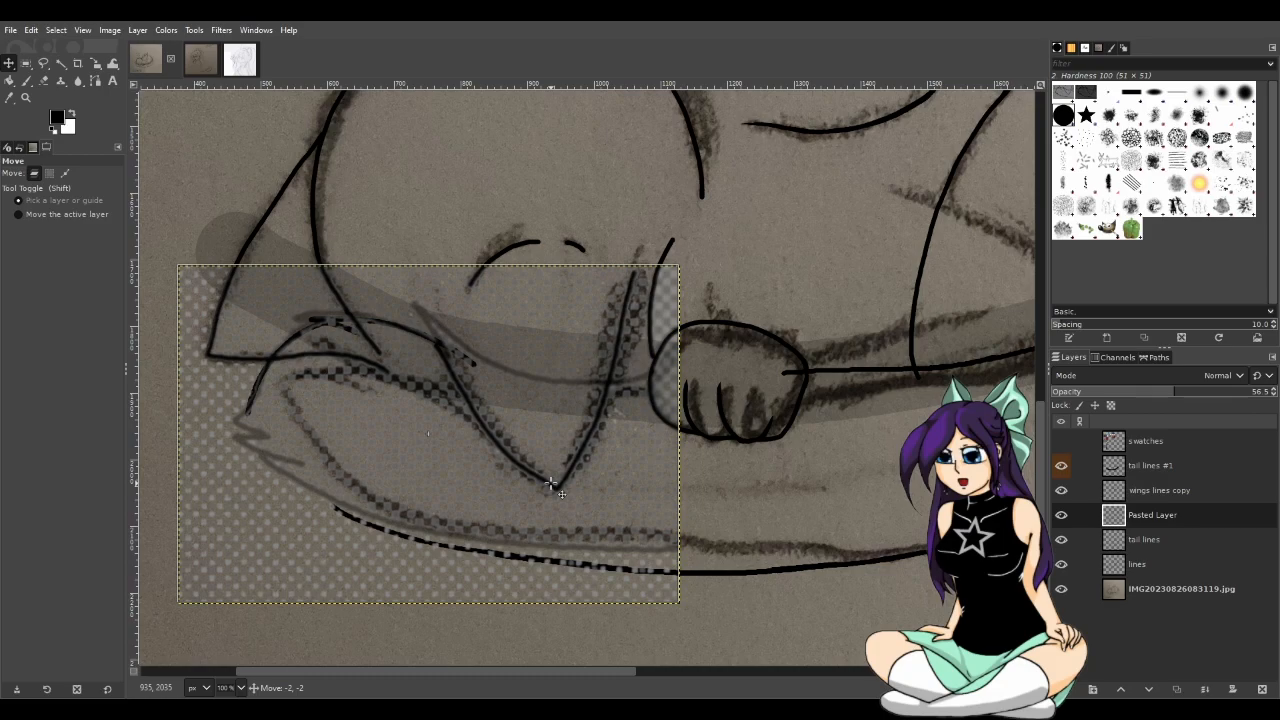
left_click_drag(550, 484, 551, 486)
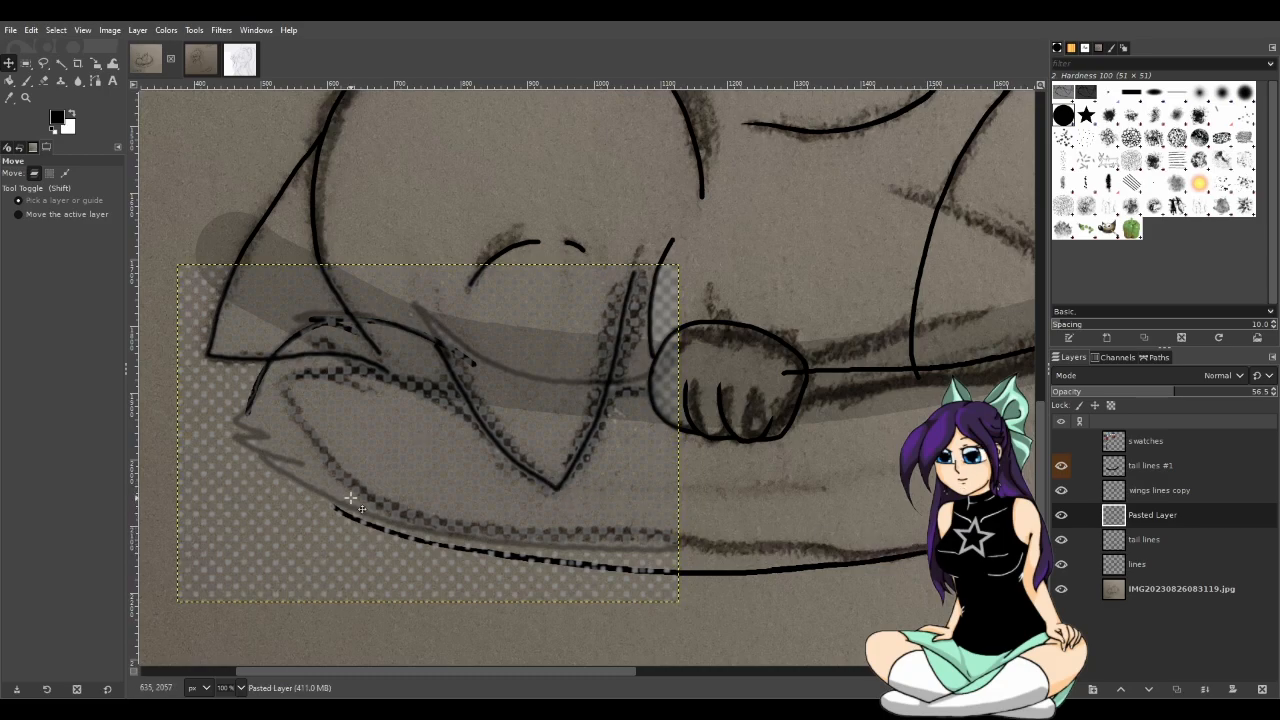
Check the reference's fit against the whole drawing and return the pasted layer's opacity to 100
scroll(350, 497, "up", 1)
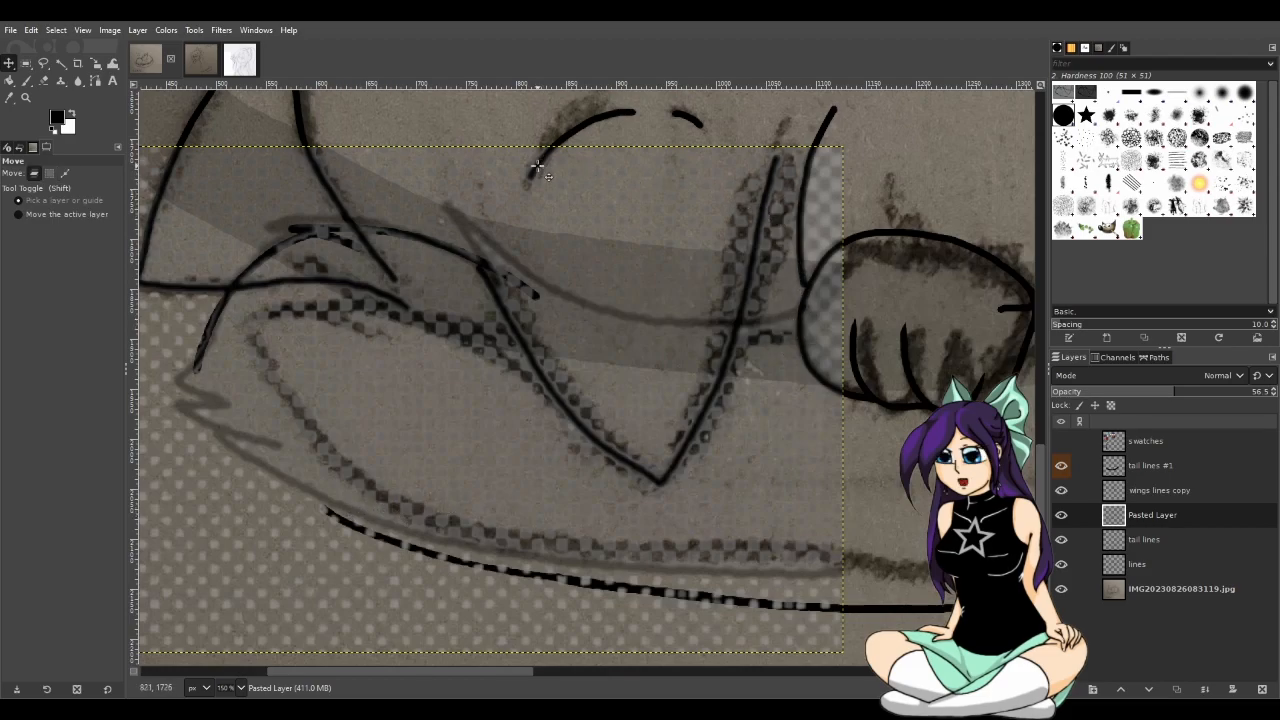
scroll(790, 485, "down", 1)
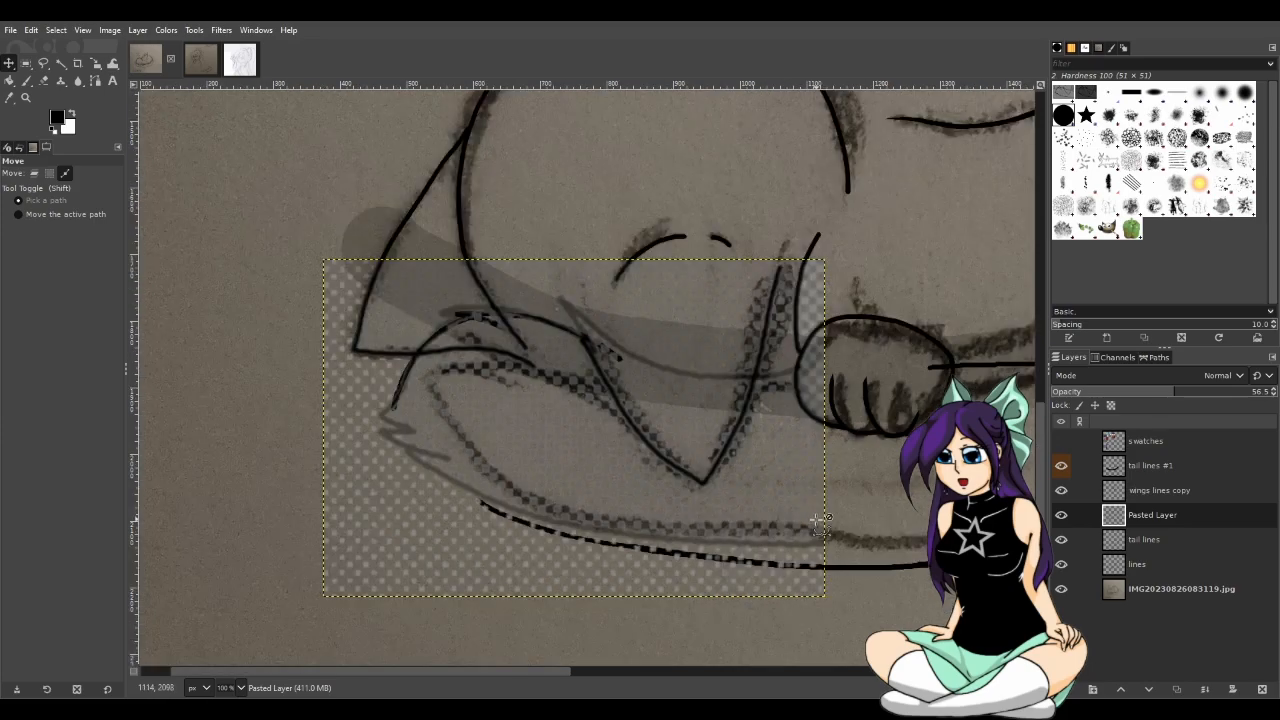
scroll(812, 516, "down", 2)
mouse_move(716, 671)
left_mouse_down()
mouse_move(750, 672)
mouse_move(691, 670)
left_mouse_up()
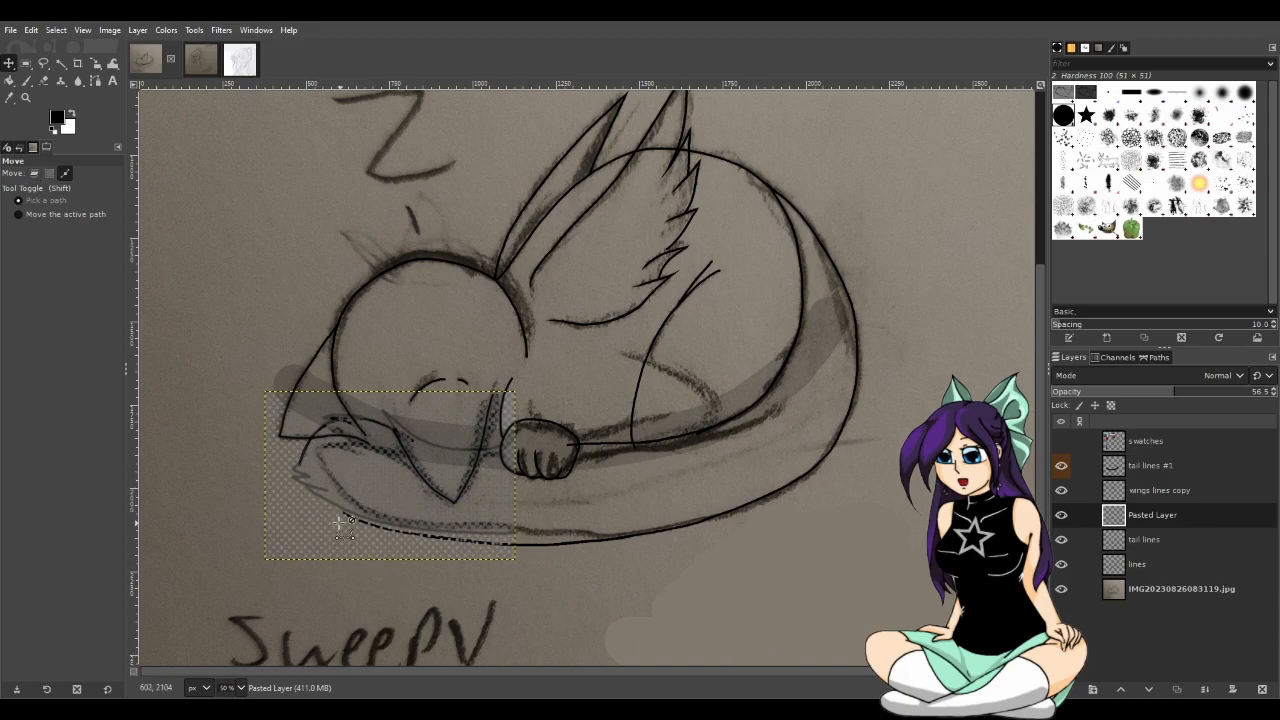
scroll(292, 510, "up", 3)
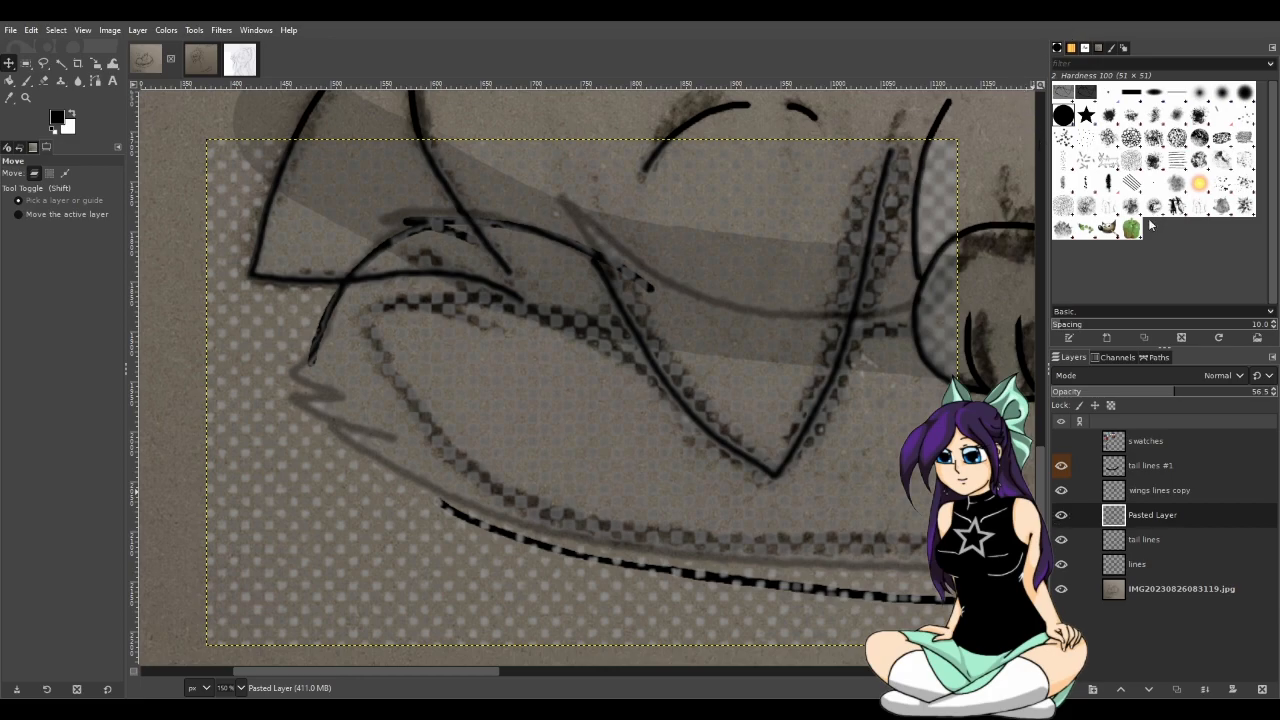
key("ctrl+z")
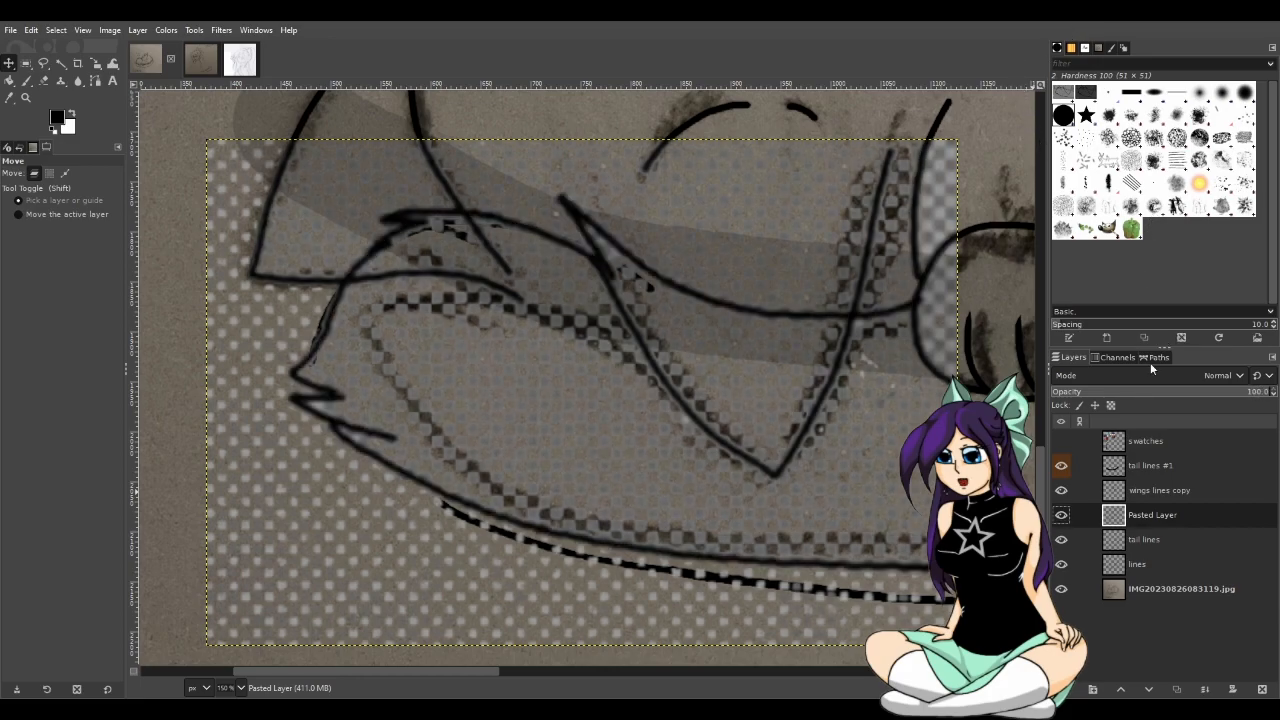
Hide the photo, lines, tail lines, wings lines copy and tail lines #1 layers, leaving only the pasted reference showing
left_click(1061, 588)
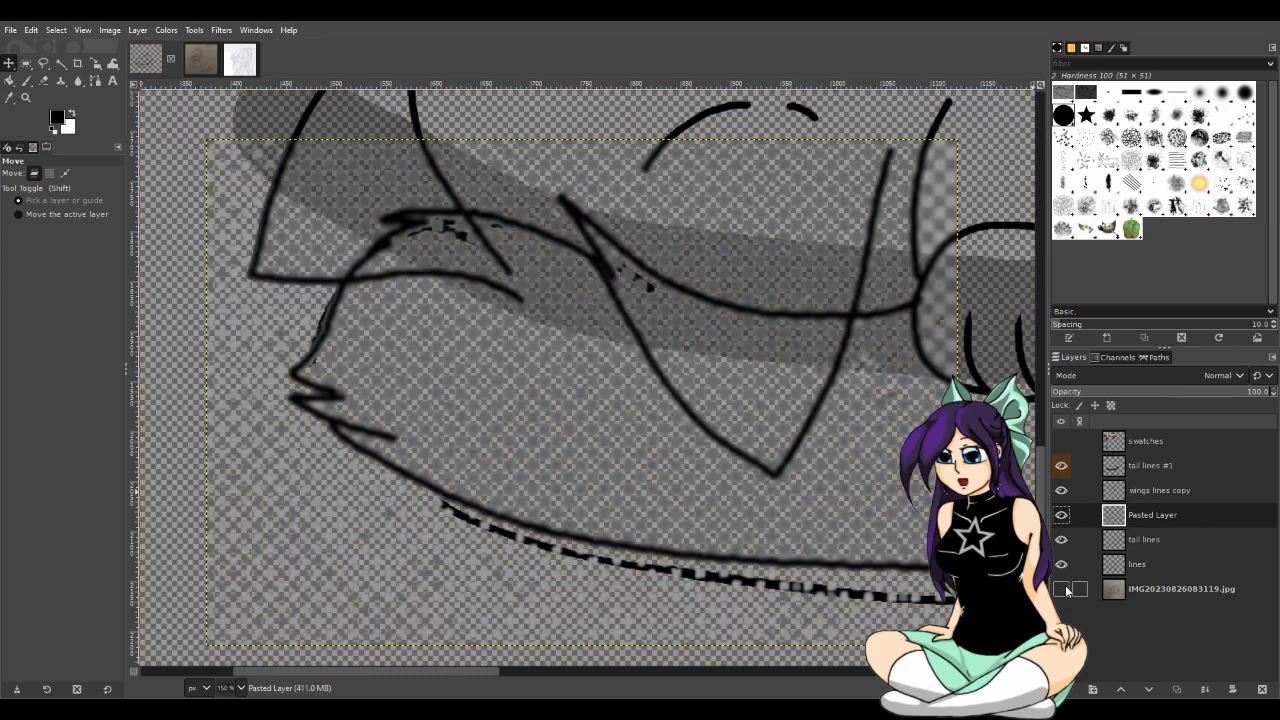
left_click(1061, 564)
left_click(1061, 539)
left_click(1061, 490)
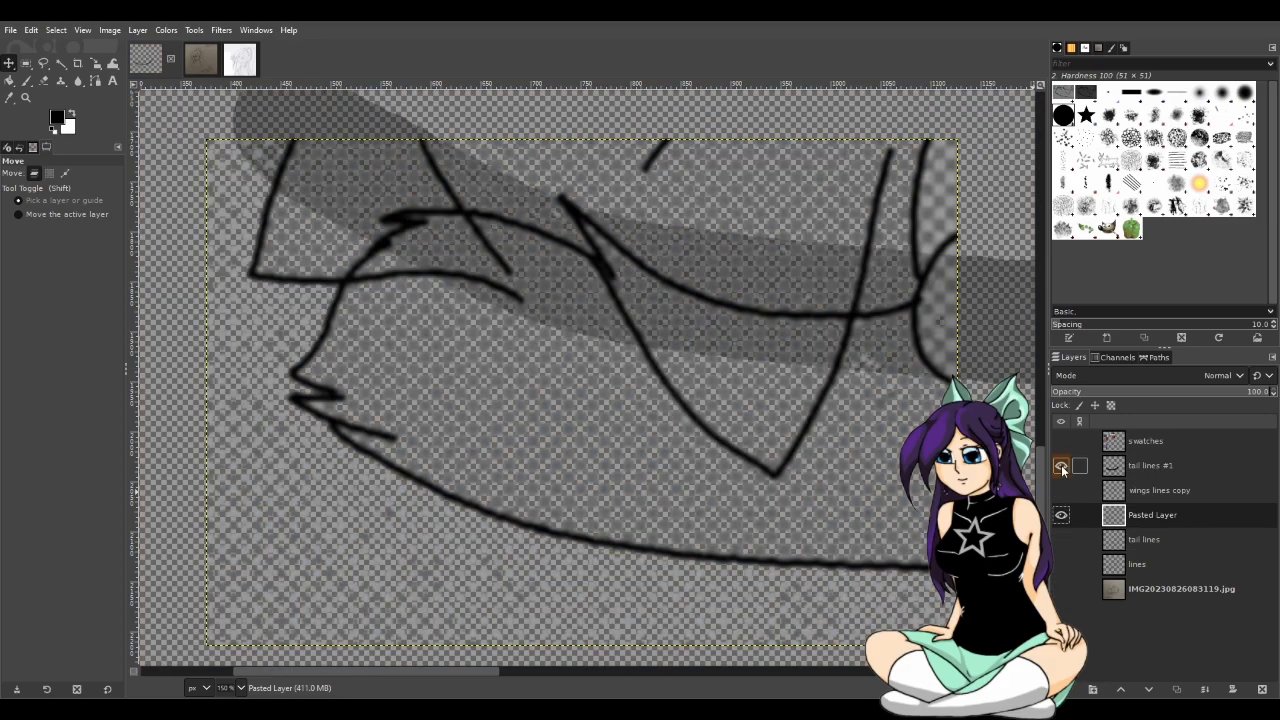
left_click(1061, 465)
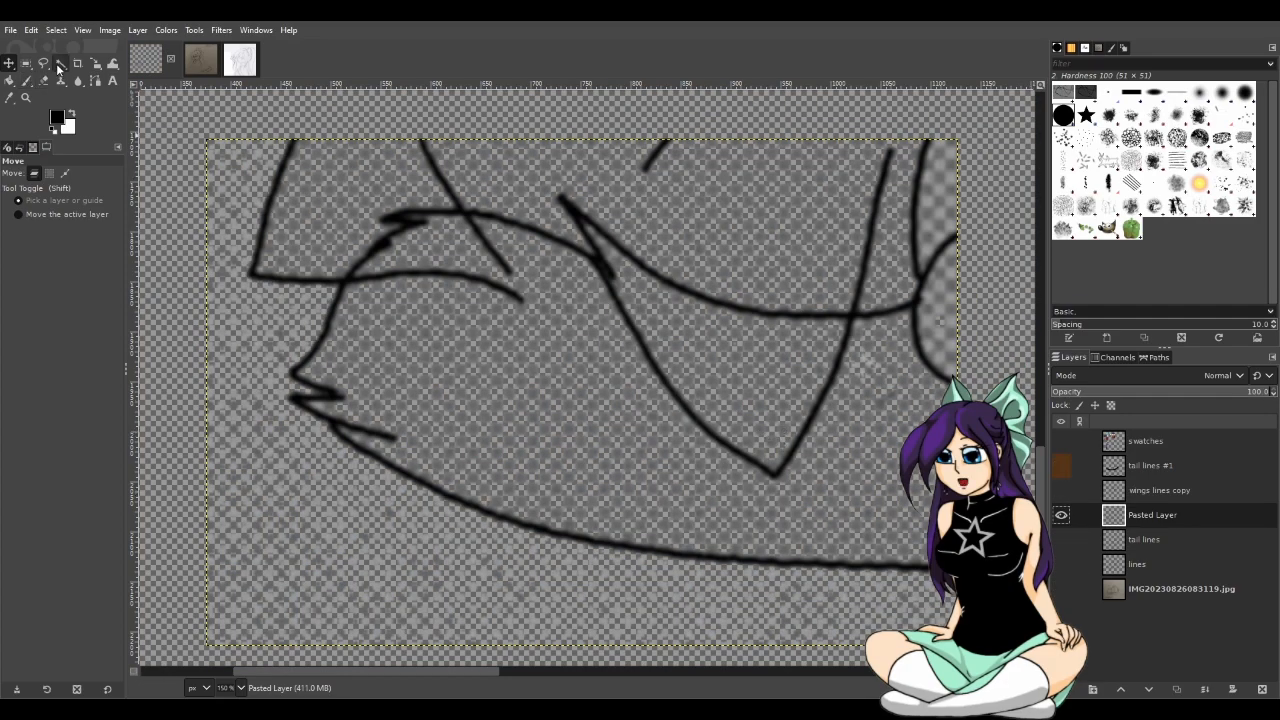
Clear the grey haze from the enclosed areas between the pasted reference's lines using Fuzzy Select
left_click(60, 63)
left_click(283, 239)
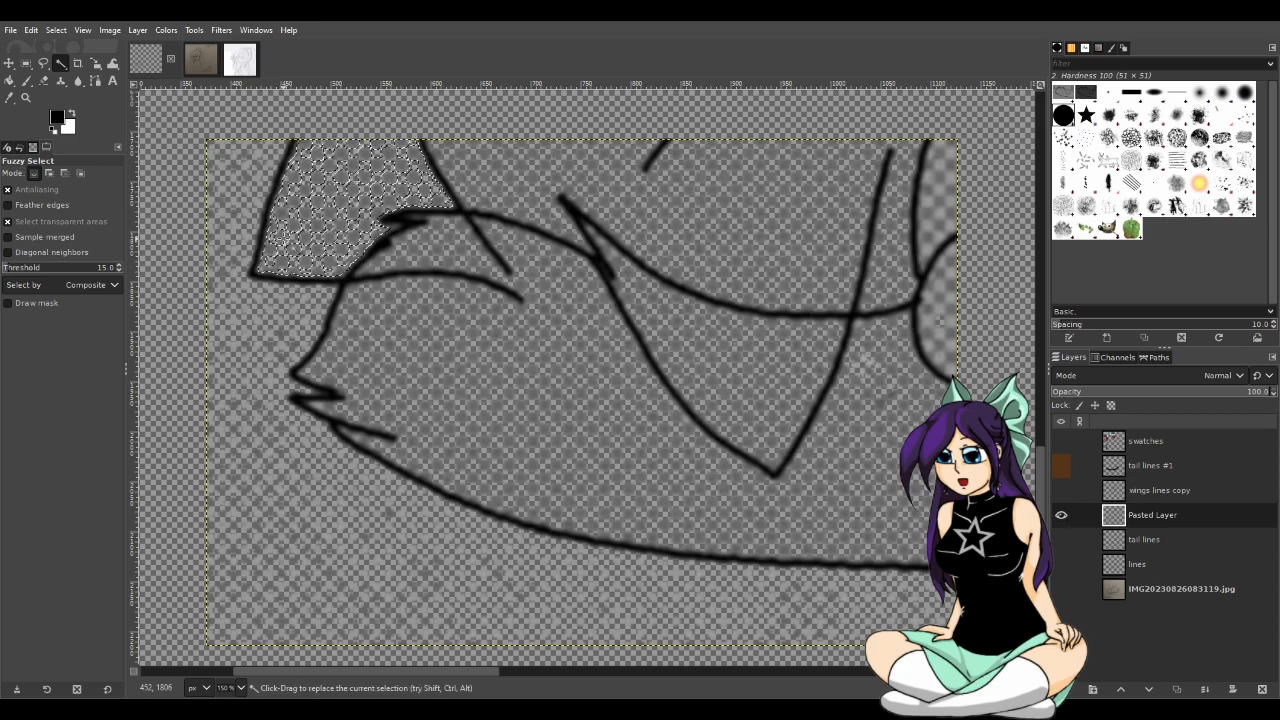
left_click(421, 251)
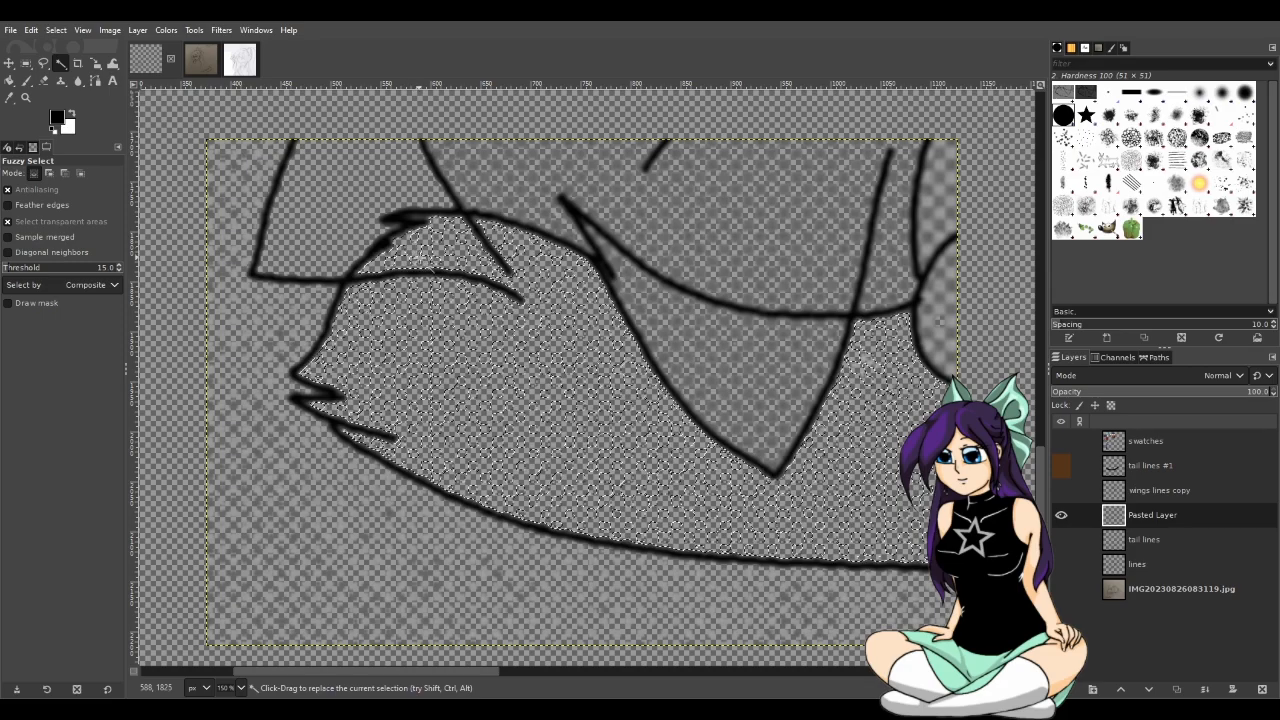
left_click(790, 323)
left_click(760, 230)
key("ctrl+shift+a")
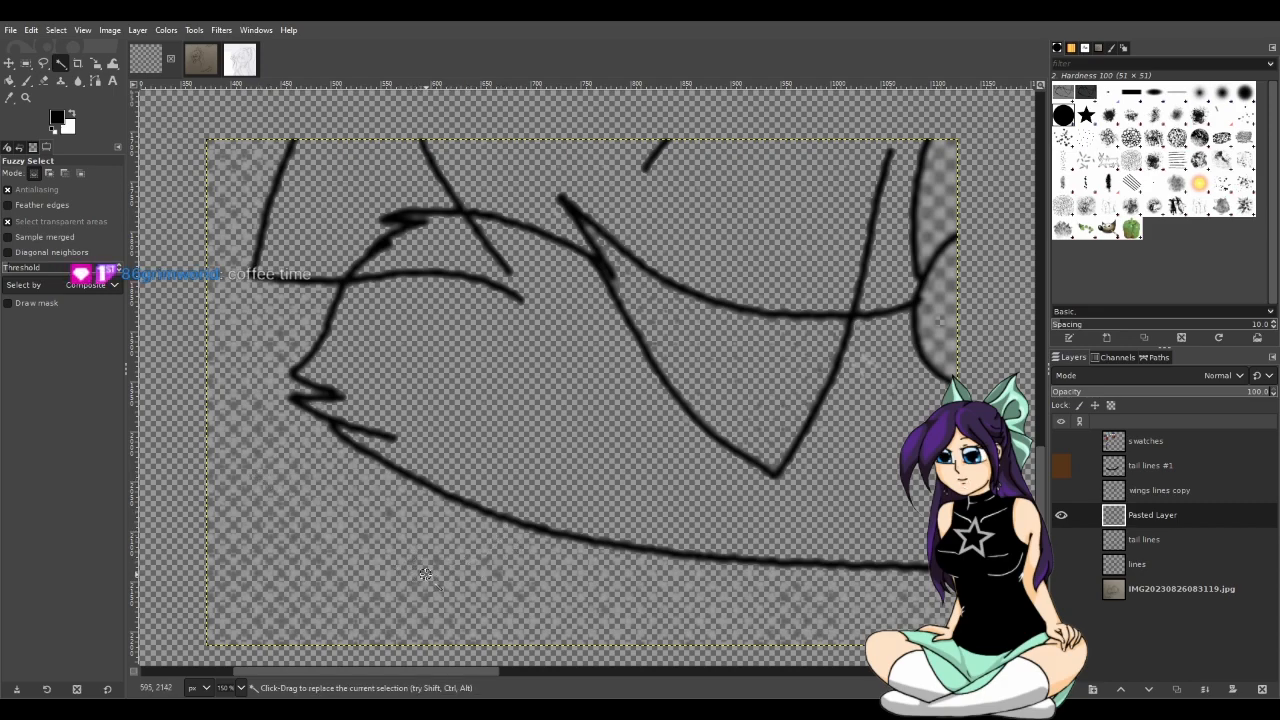
Clear the haze from the small areas beside the curved lines at the reference's right edge and drop the selection
mouse_move(936, 307)
left_mouse_down()
mouse_move(925, 235)
mouse_move(945, 210)
left_mouse_up()
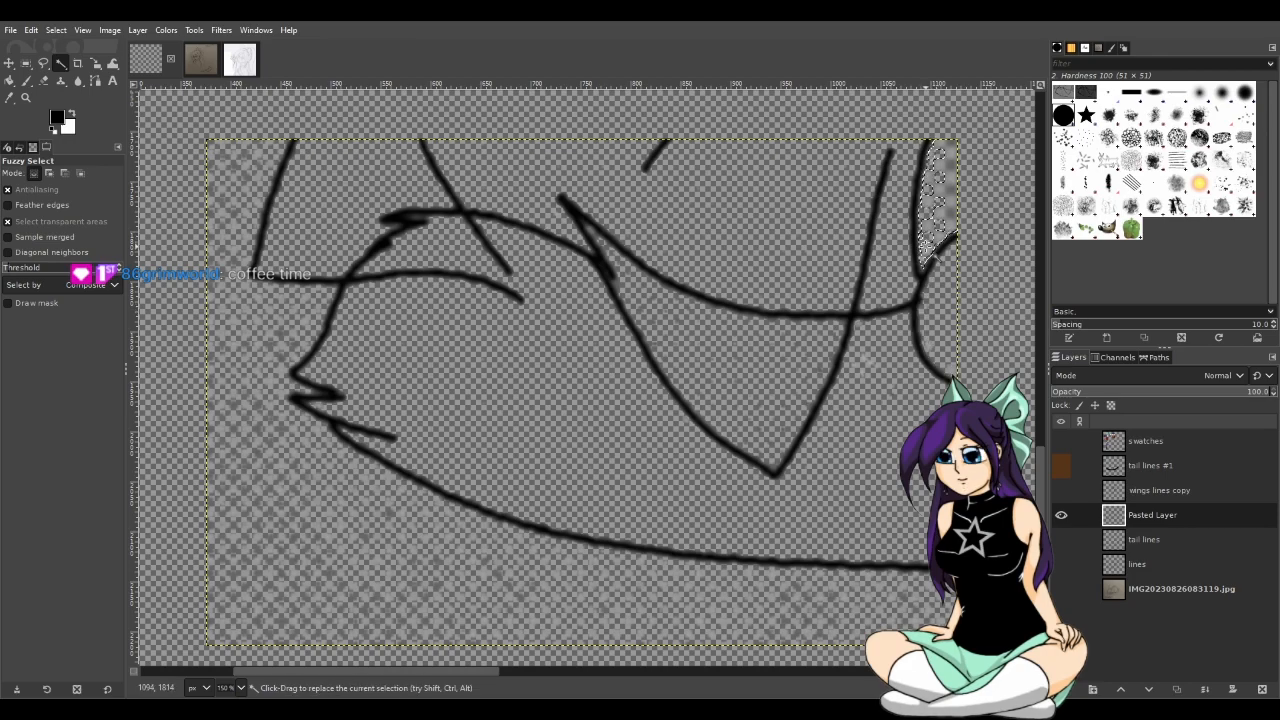
left_click(941, 214)
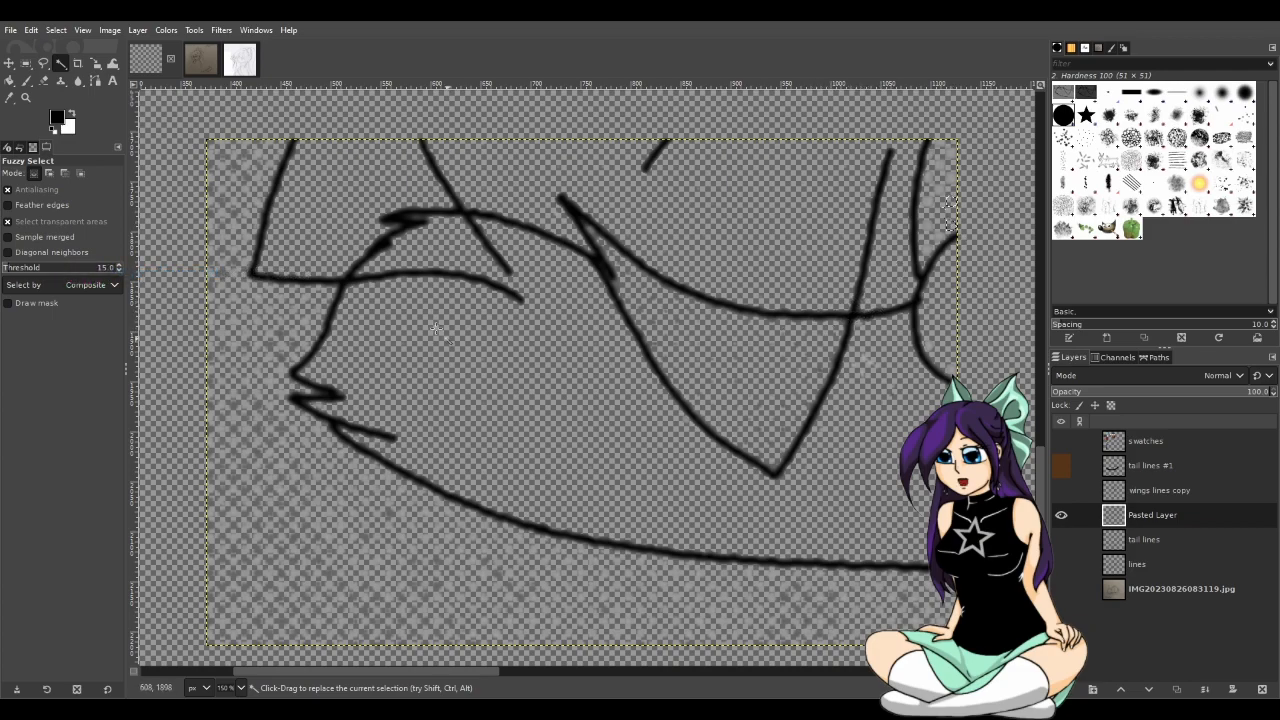
left_click(26, 63)
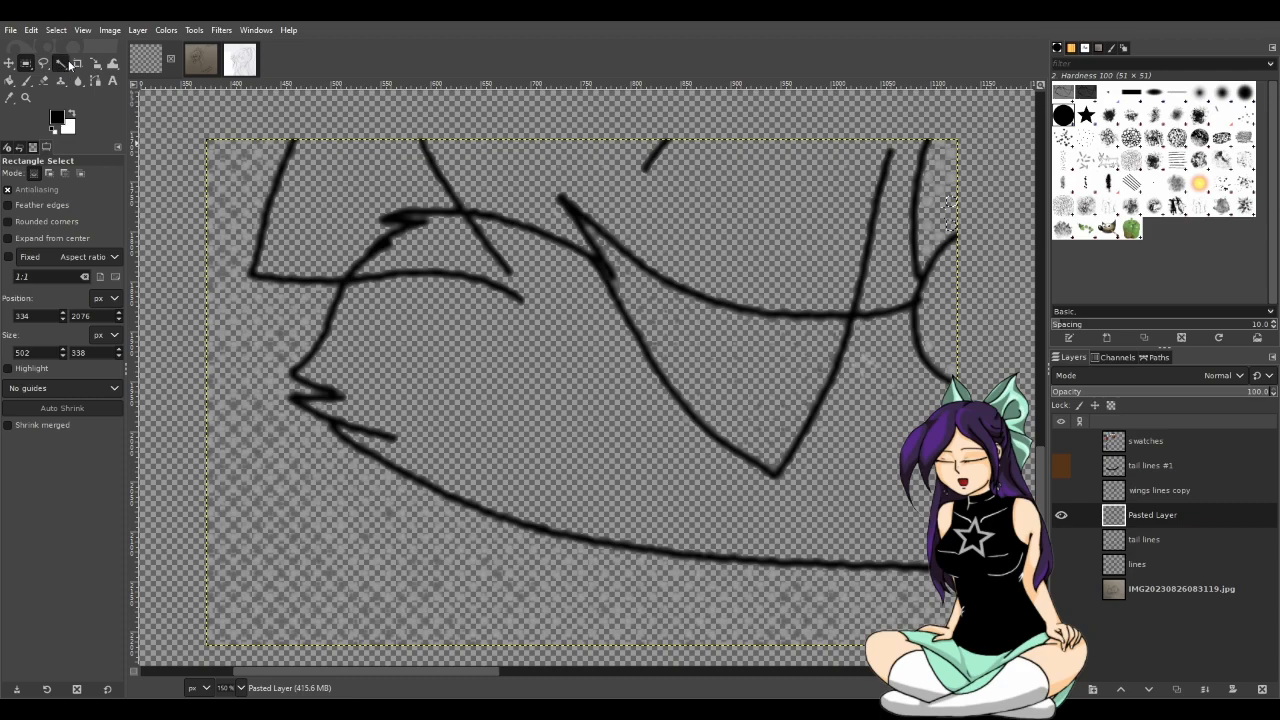
left_click(66, 62)
scroll(316, 557, "down", 4)
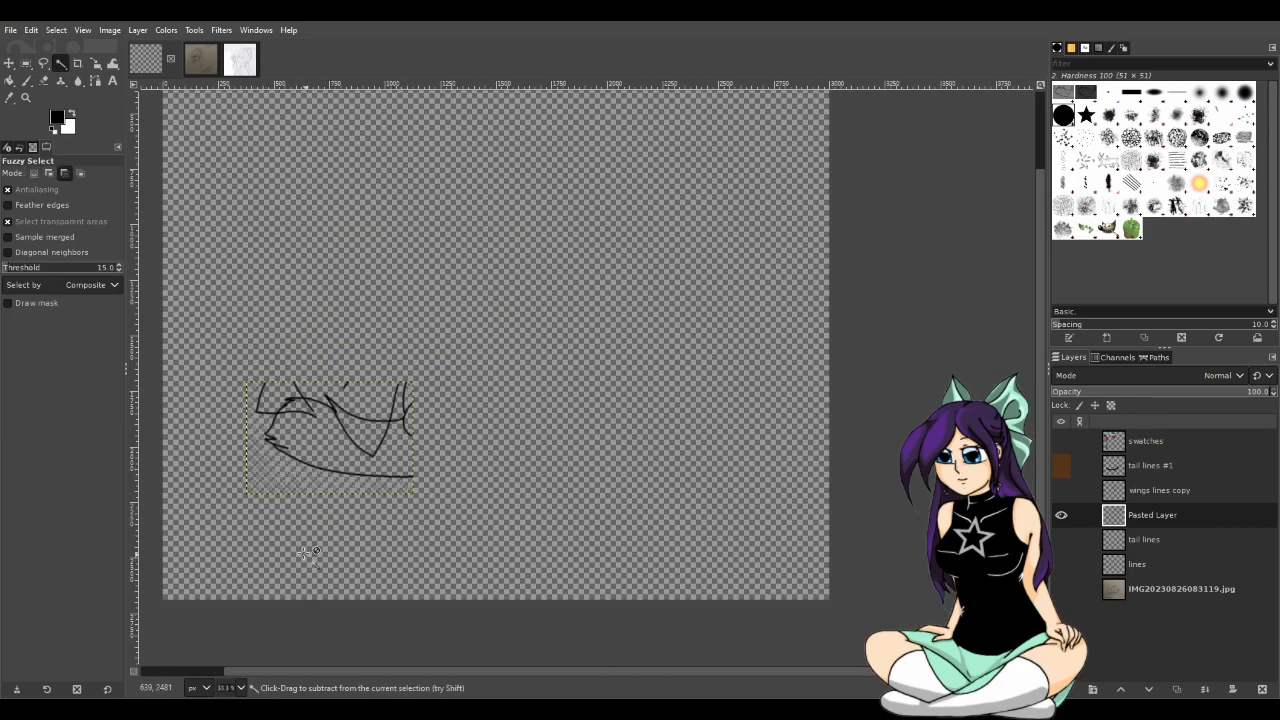
Erase the leftover haze beneath the reference's long lower tail line with a size 137 eraser
scroll(237, 517, "up", 3)
left_click(43, 80)
left_click(27, 236)
mouse_move(254, 327)
left_mouse_down()
mouse_move(310, 380)
mouse_move(385, 412)
mouse_move(590, 446)
mouse_move(773, 449)
left_mouse_up()
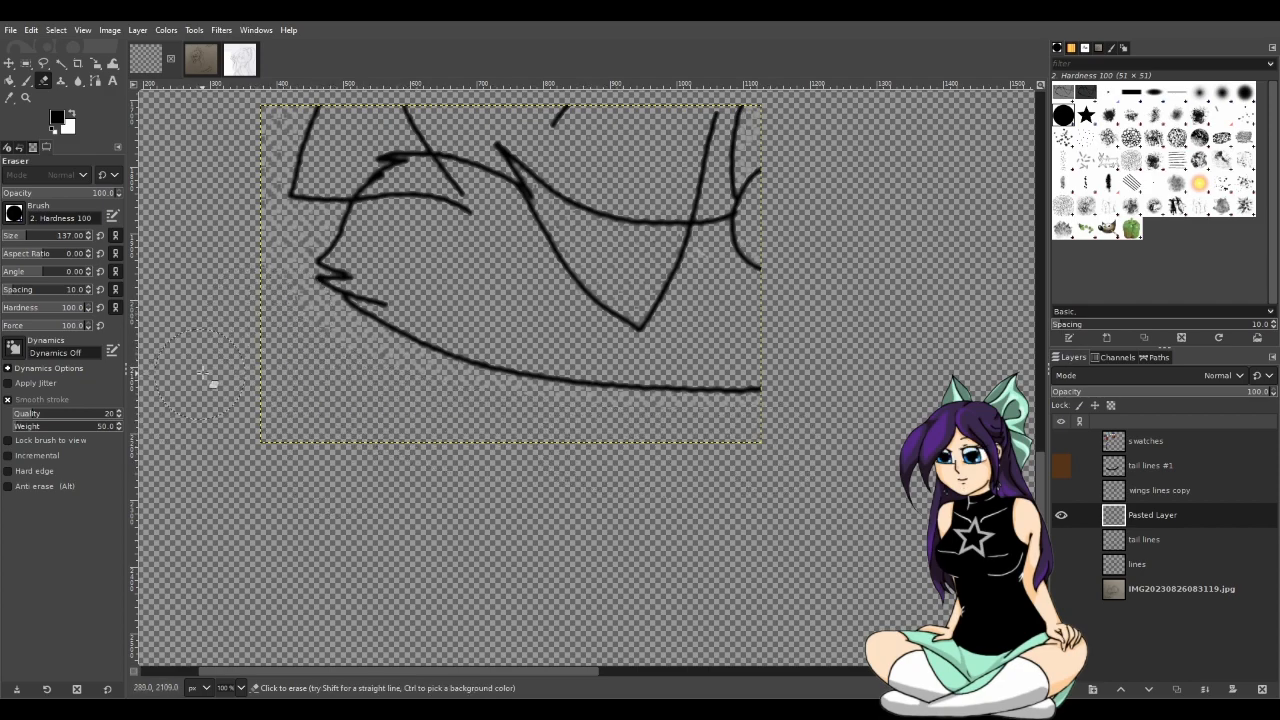
Erase the stray lines above the reference's tail tip and the V-shaped line below the upper tail line
scroll(300, 300, "up", 3)
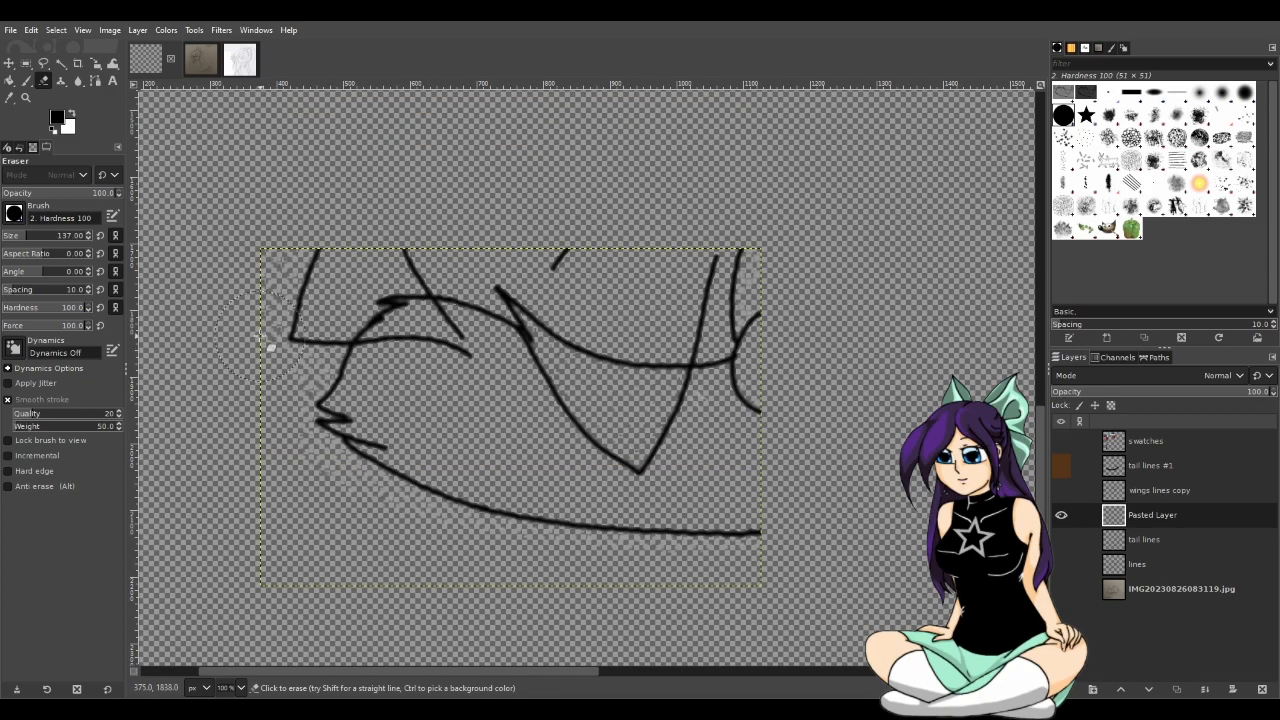
mouse_move(286, 339)
left_mouse_down()
mouse_move(300, 343)
mouse_move(286, 271)
mouse_move(257, 309)
left_mouse_up()
mouse_move(445, 253)
left_mouse_down()
mouse_move(423, 263)
mouse_move(451, 229)
left_mouse_up()
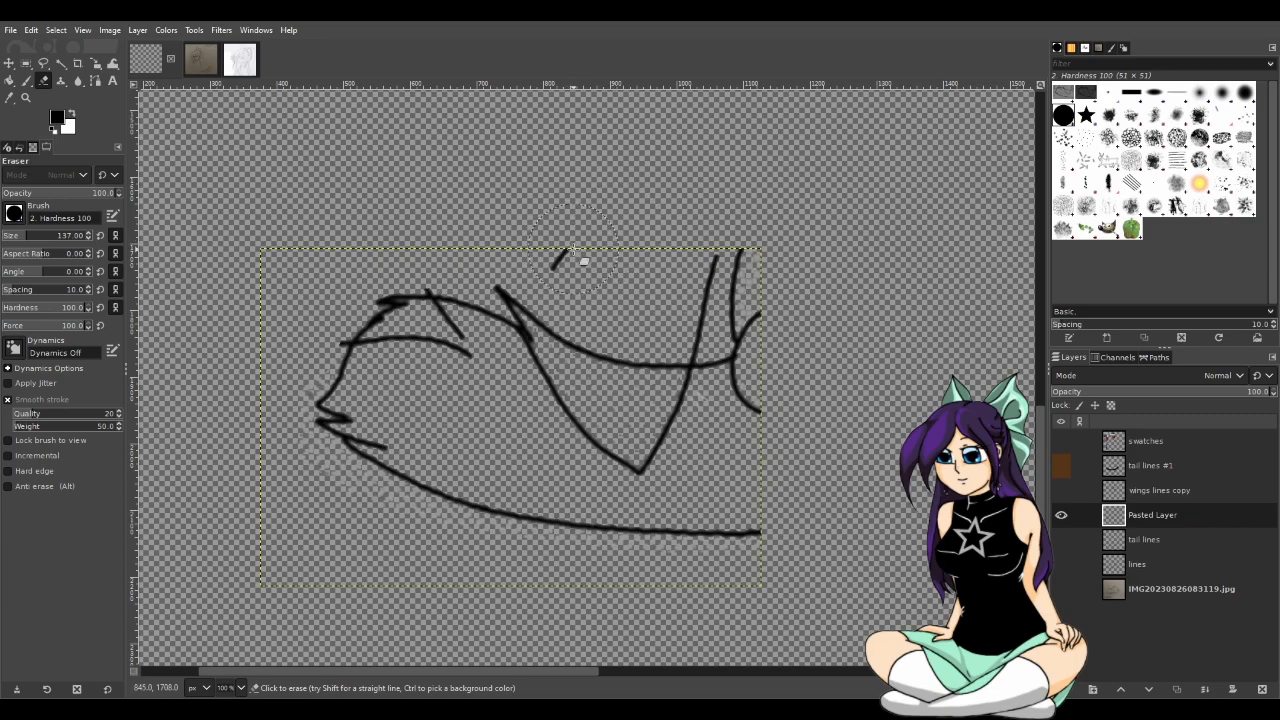
mouse_move(675, 418)
left_mouse_down()
mouse_move(694, 429)
mouse_move(666, 454)
mouse_move(563, 417)
mouse_move(522, 385)
mouse_move(531, 408)
left_mouse_up()
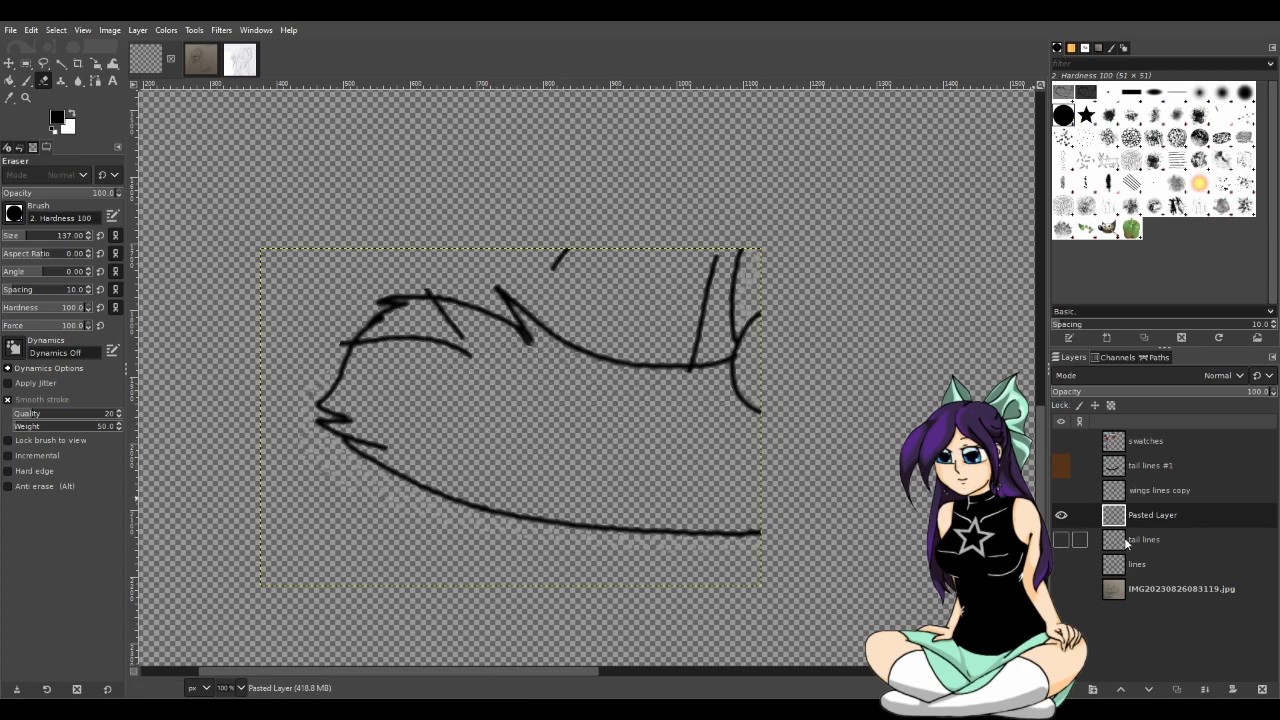
Show the tail lines layer, place it above the pasted layer, and lower the pasted layer's opacity to 80.9
left_click(1061, 539)
left_click_drag(1154, 538, 1145, 510)
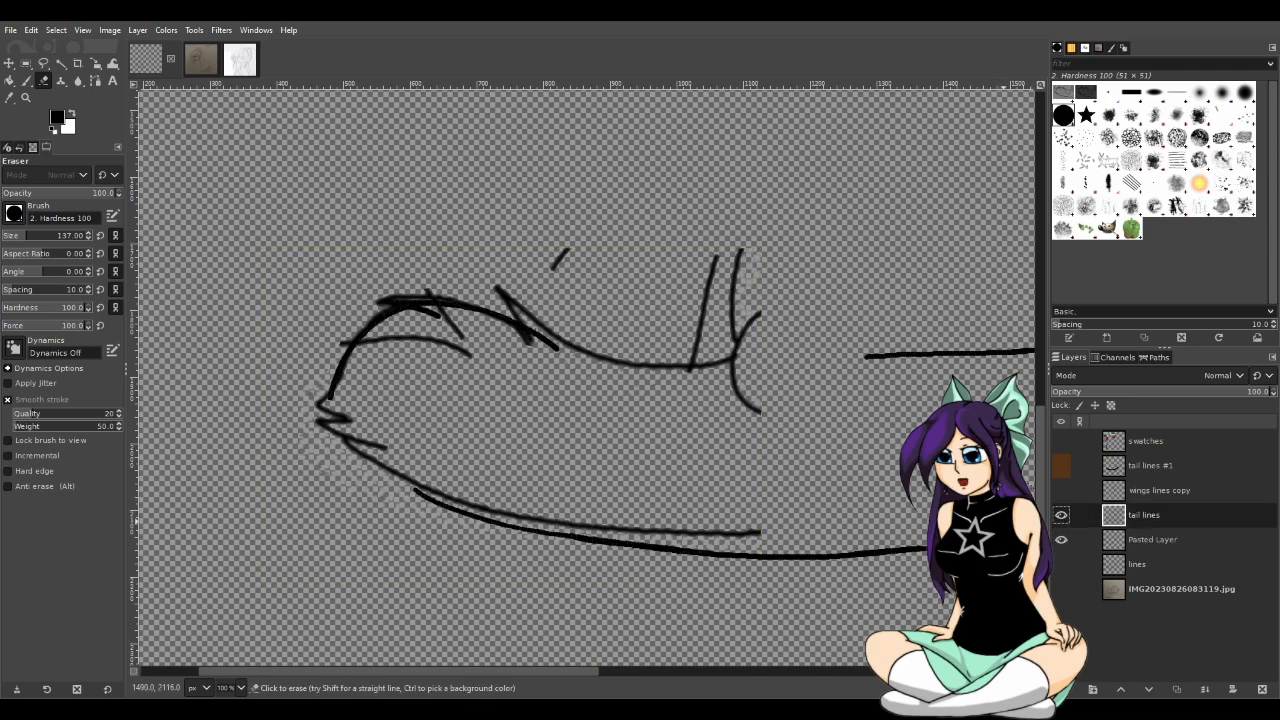
left_click(1151, 535)
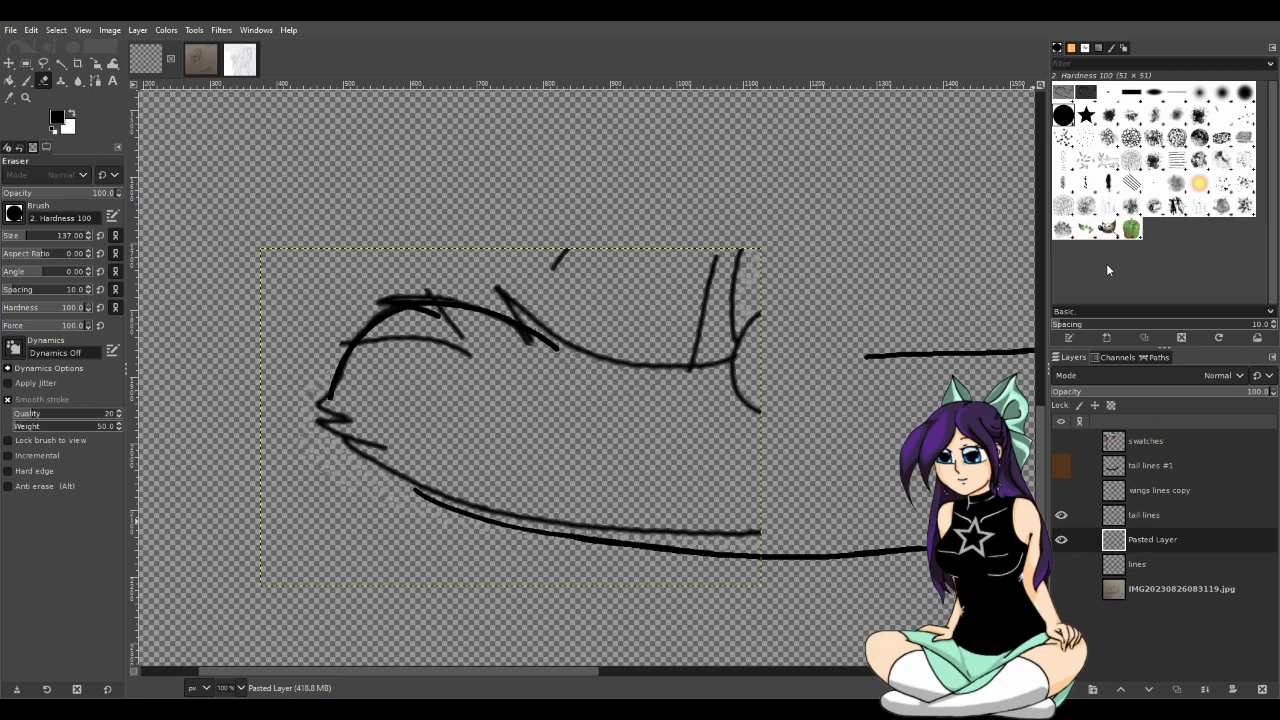
left_click(1227, 391)
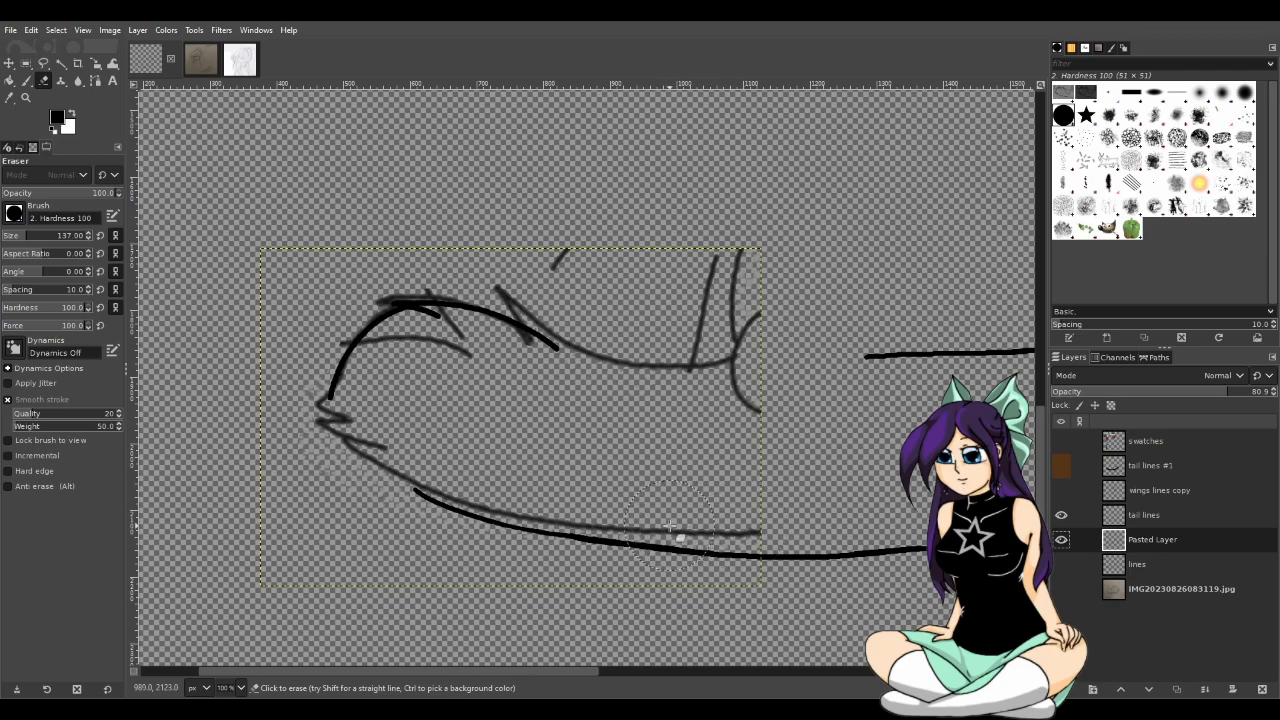
Set the Paintbrush size to 6, undo the stroke made on the pasted layer, and make tail lines the active layer
left_click(27, 80)
left_click(5, 237)
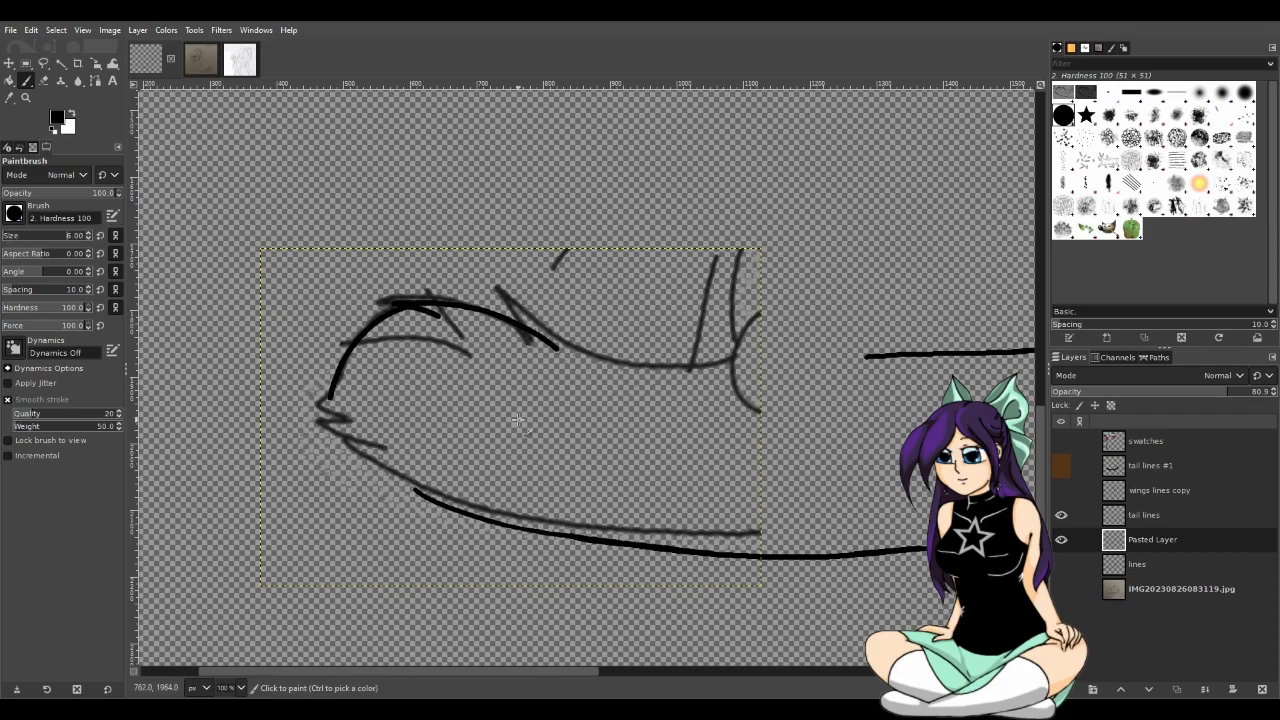
scroll(695, 430, "up", 1, "ctrl")
left_click_drag(528, 673, 517, 672)
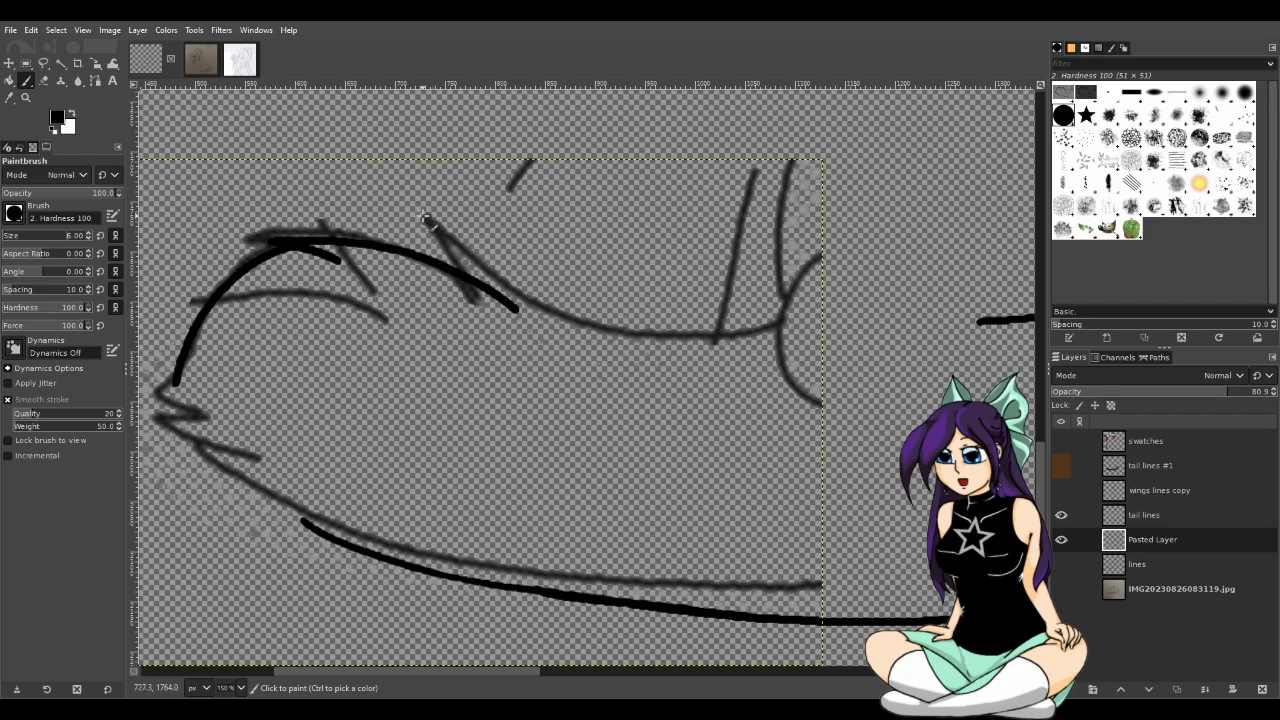
left_click_drag(450, 235, 540, 303)
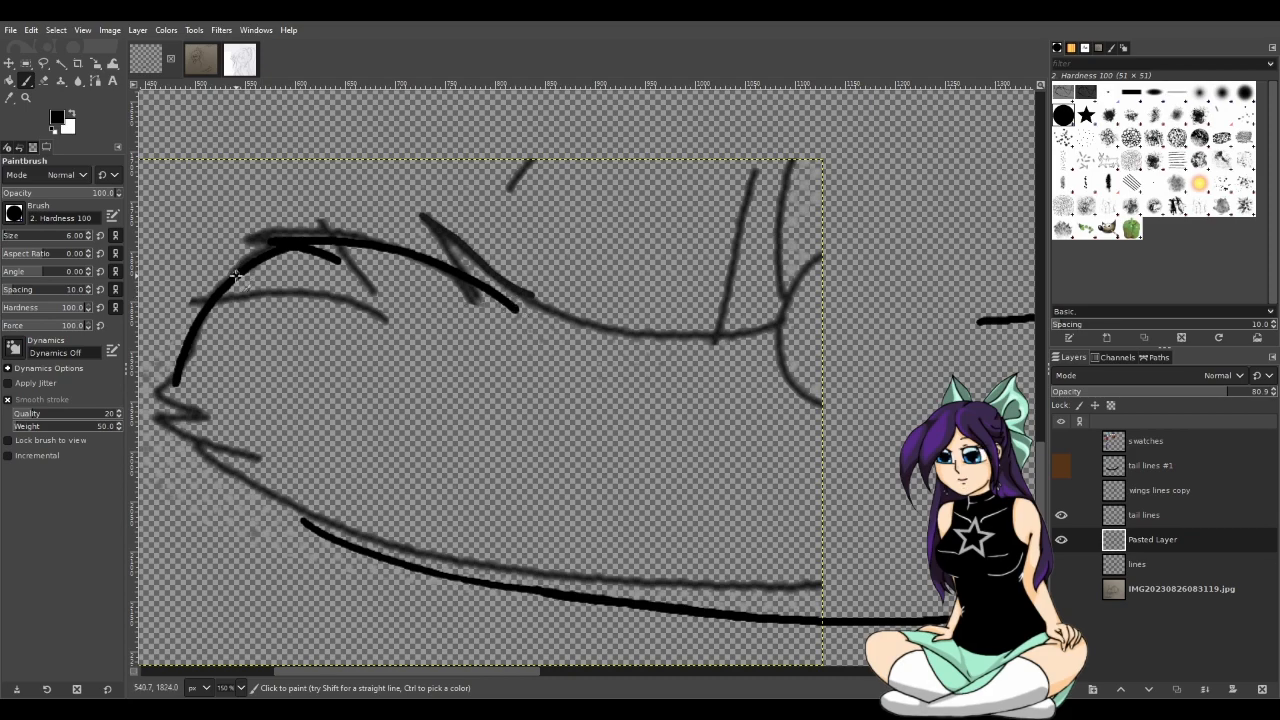
key("ctrl+z")
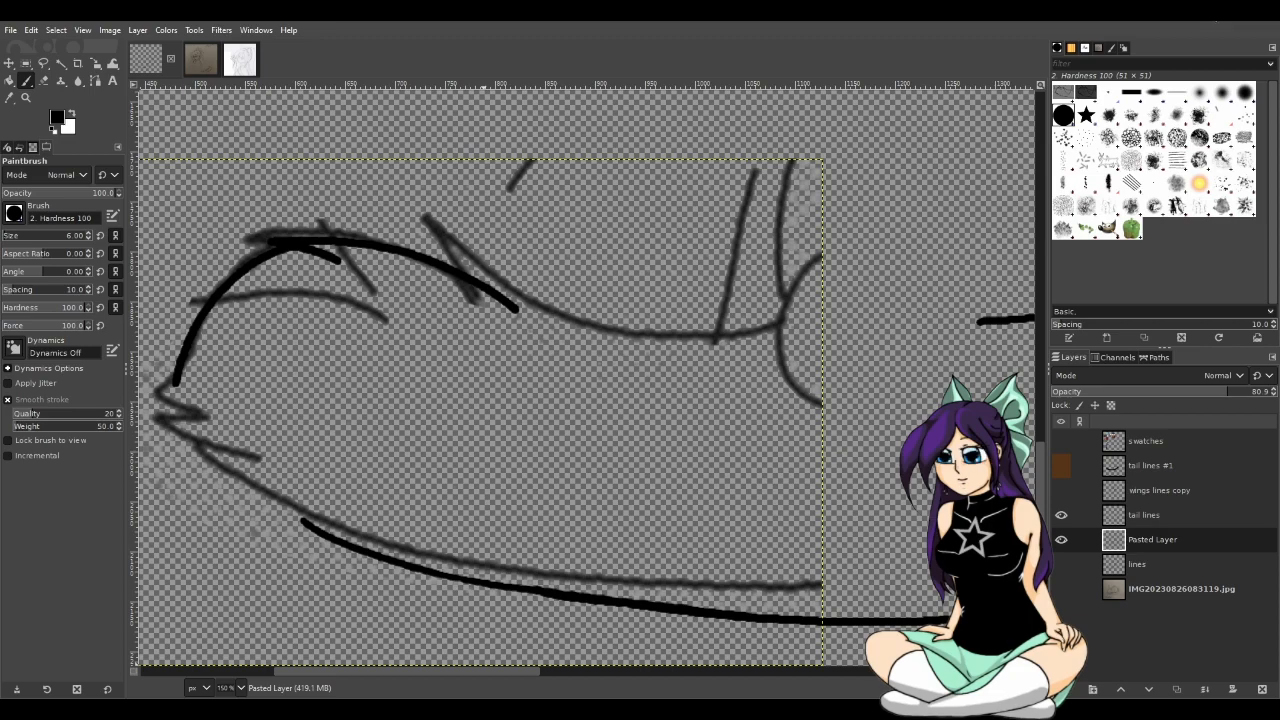
left_click(1138, 517)
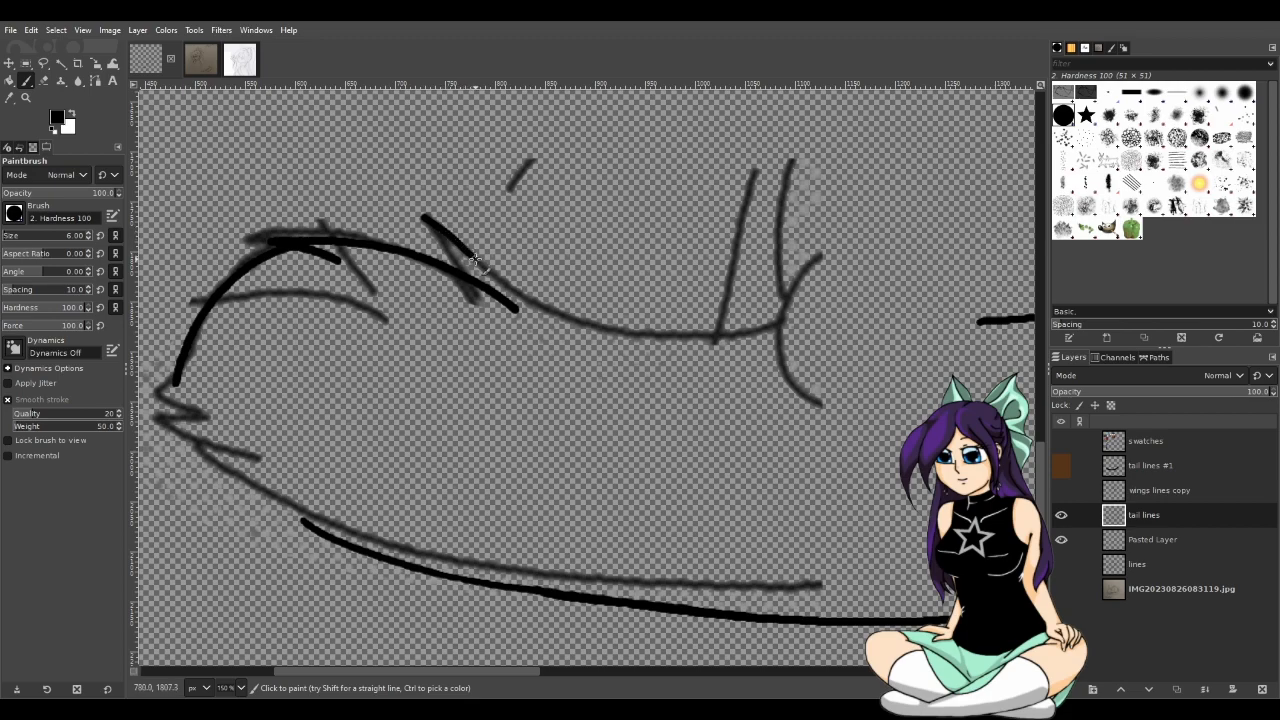
Try to ink the upper tail line and both edges of the pointed notch on the tail lines layer
mouse_move(494, 274)
left_mouse_down()
mouse_move(648, 311)
mouse_move(775, 311)
left_mouse_up()
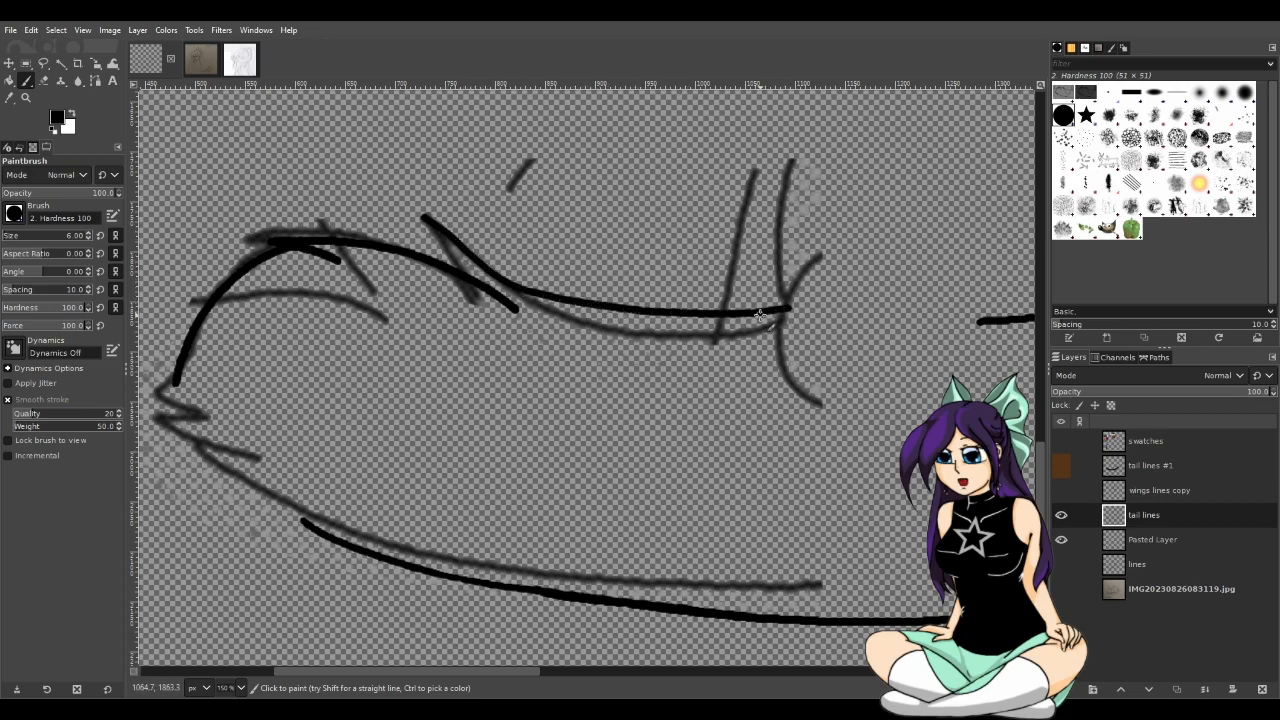
key("ctrl+z")
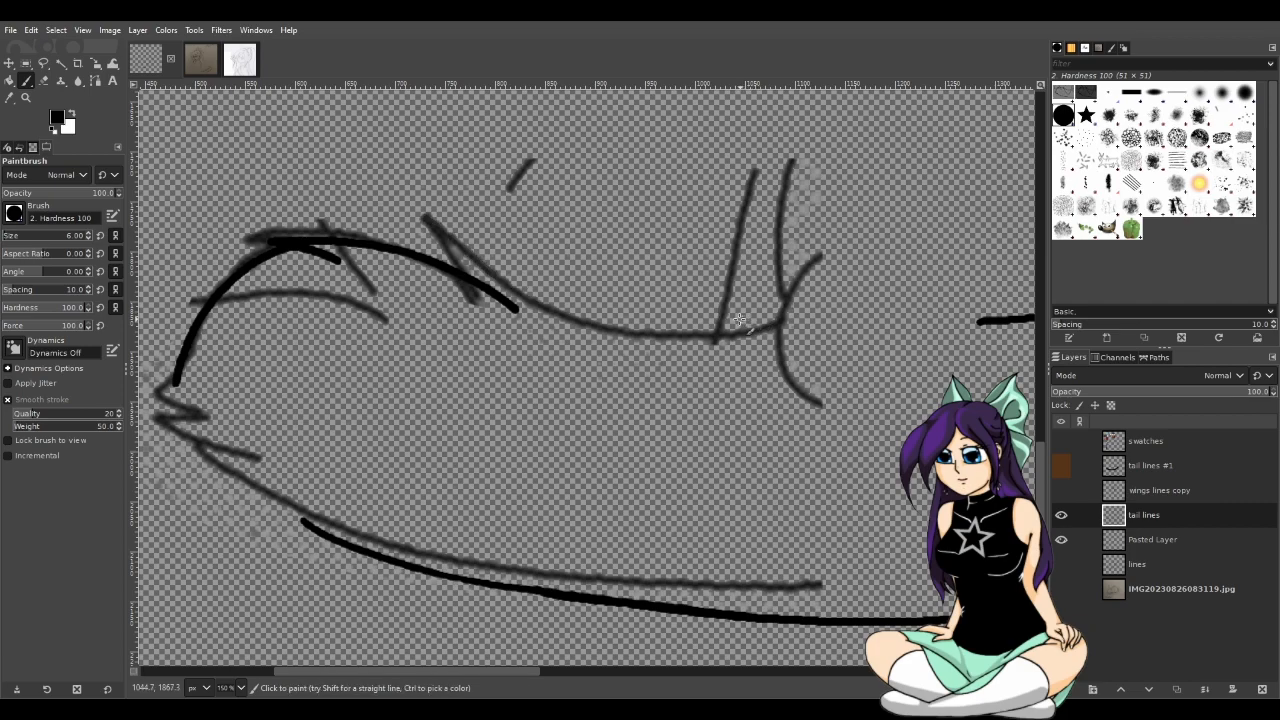
scroll(580, 358, "up", 1)
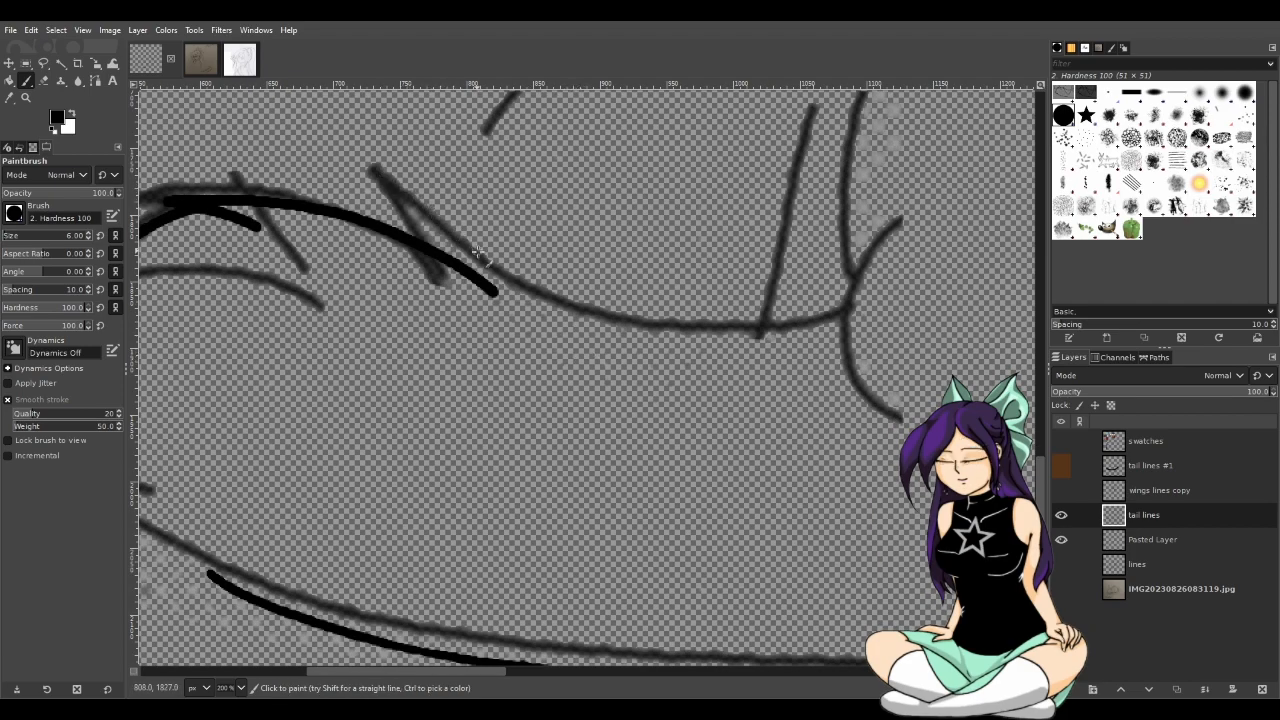
mouse_move(512, 280)
left_mouse_down()
mouse_move(374, 170)
mouse_move(408, 216)
mouse_move(438, 308)
left_mouse_up()
key("ctrl+z")
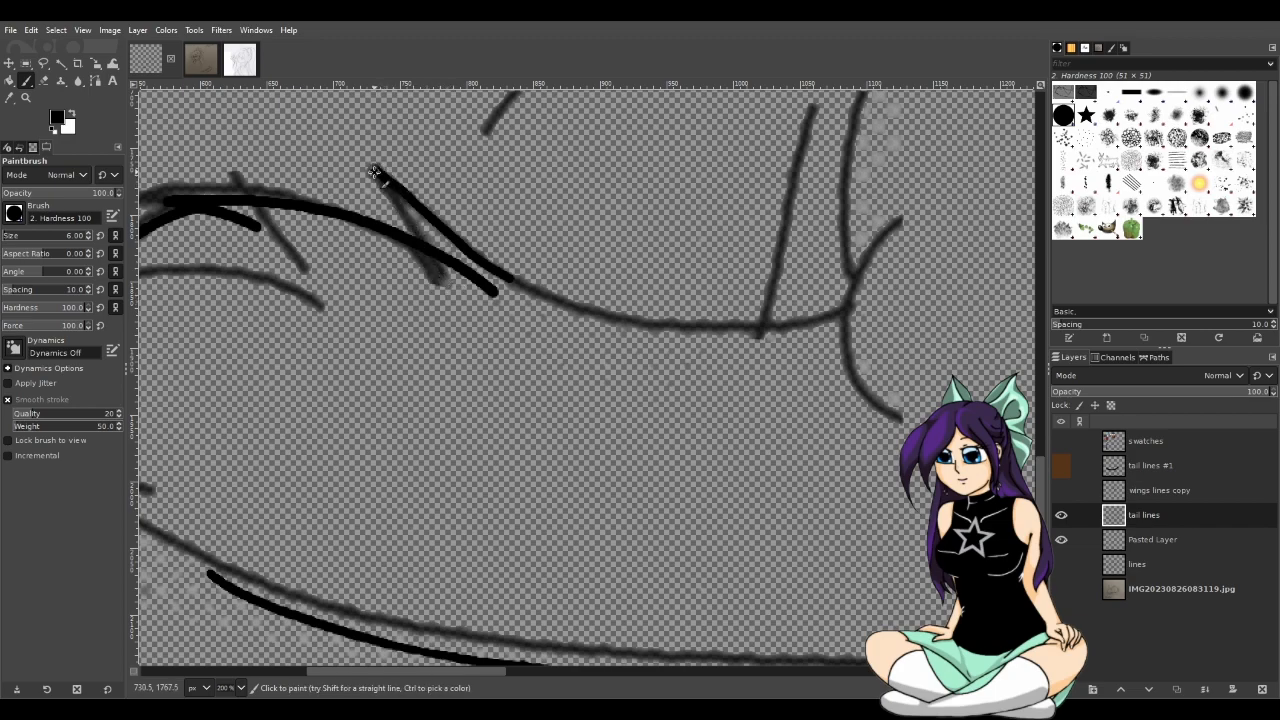
left_click_drag(374, 170, 460, 320)
left_click_drag(475, 680, 401, 646)
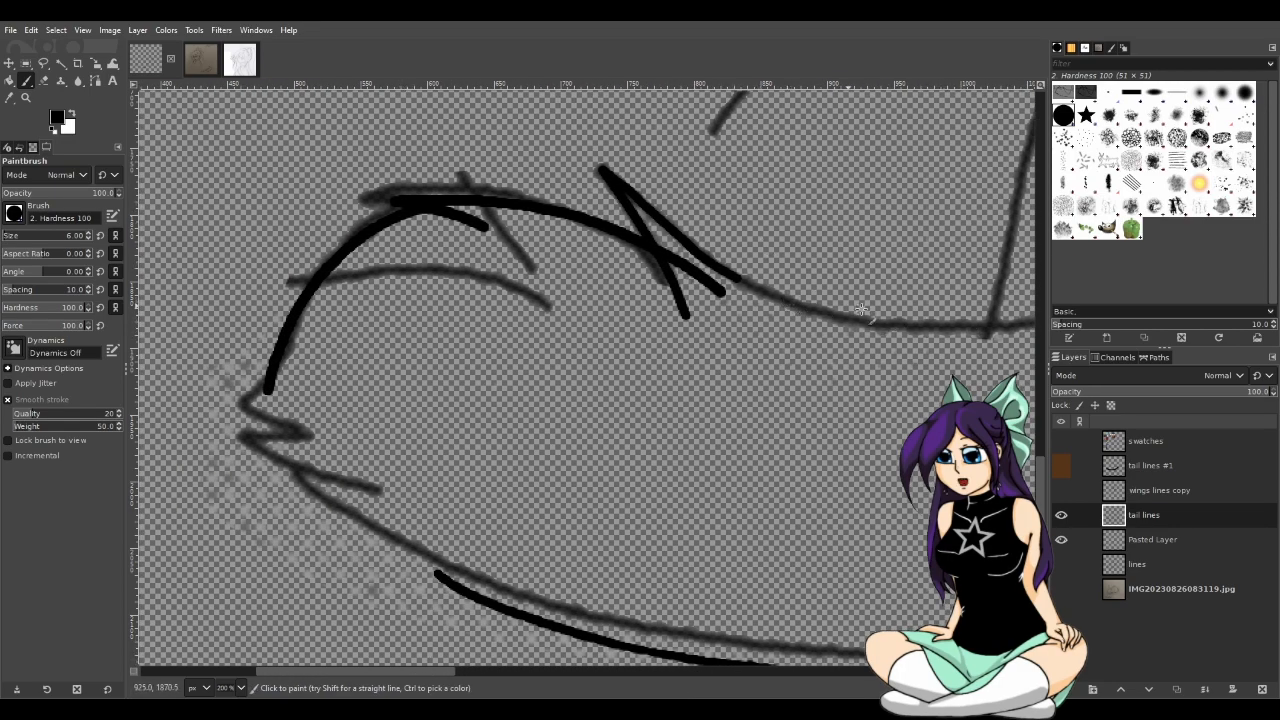
key("ctrl+z")
key("ctrl+z")
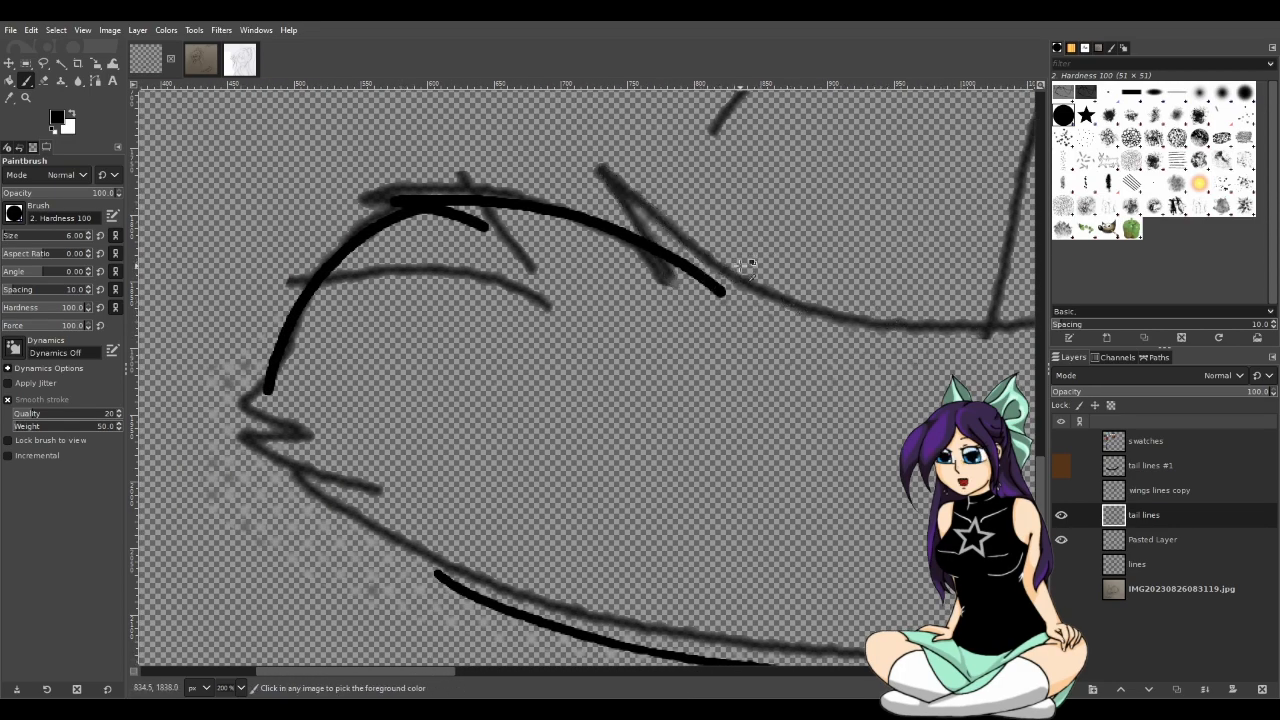
Try several strokes for the short inner edge of the pointed notch above the tail tip's curve
mouse_move(597, 168)
left_mouse_down()
mouse_move(640, 236)
mouse_move(670, 310)
left_mouse_up()
key("ctrl+z")
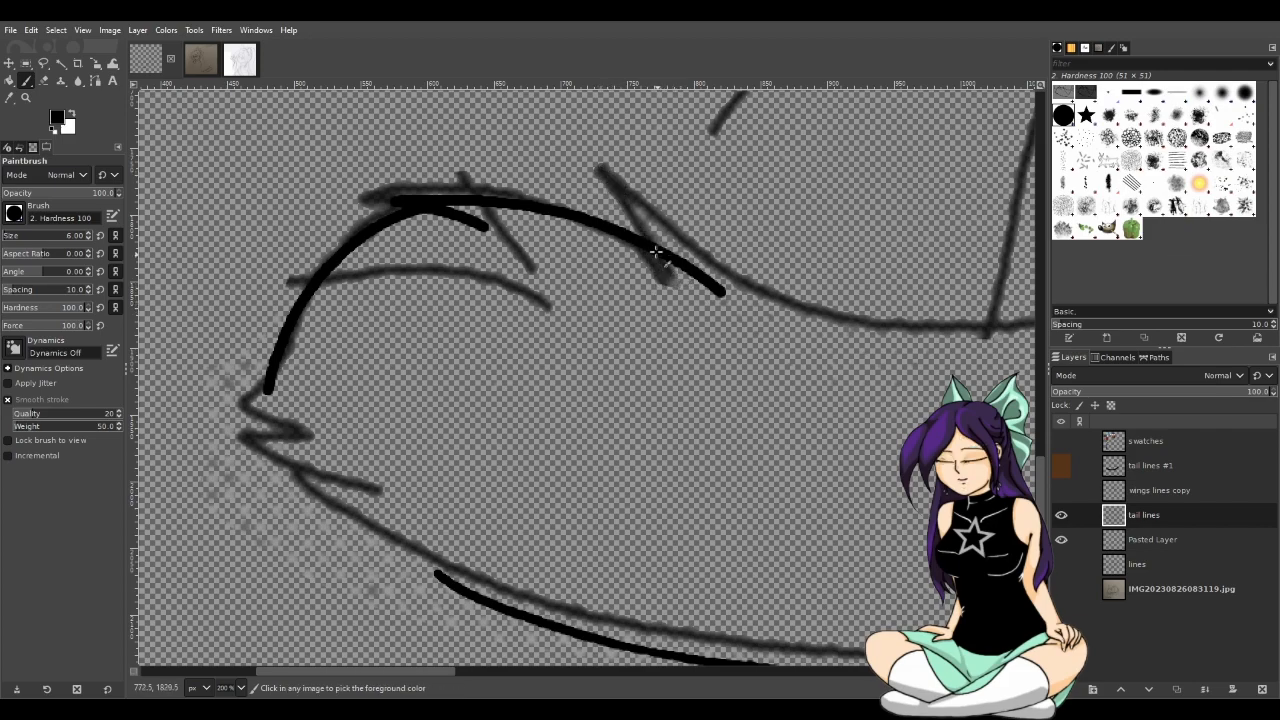
left_click_drag(597, 168, 673, 300)
key("ctrl+z")
mouse_move(598, 170)
left_mouse_down()
mouse_move(682, 304)
mouse_move(655, 250)
mouse_move(673, 284)
left_mouse_up()
key("ctrl+z")
key("ctrl+z")
mouse_move(600, 170)
left_mouse_down()
mouse_move(677, 277)
mouse_move(616, 190)
mouse_move(666, 289)
mouse_move(599, 170)
left_mouse_up()
key("ctrl+z")
key("ctrl+z")
key("ctrl+z")
left_click_drag(672, 282, 594, 158)
key("ctrl+z")
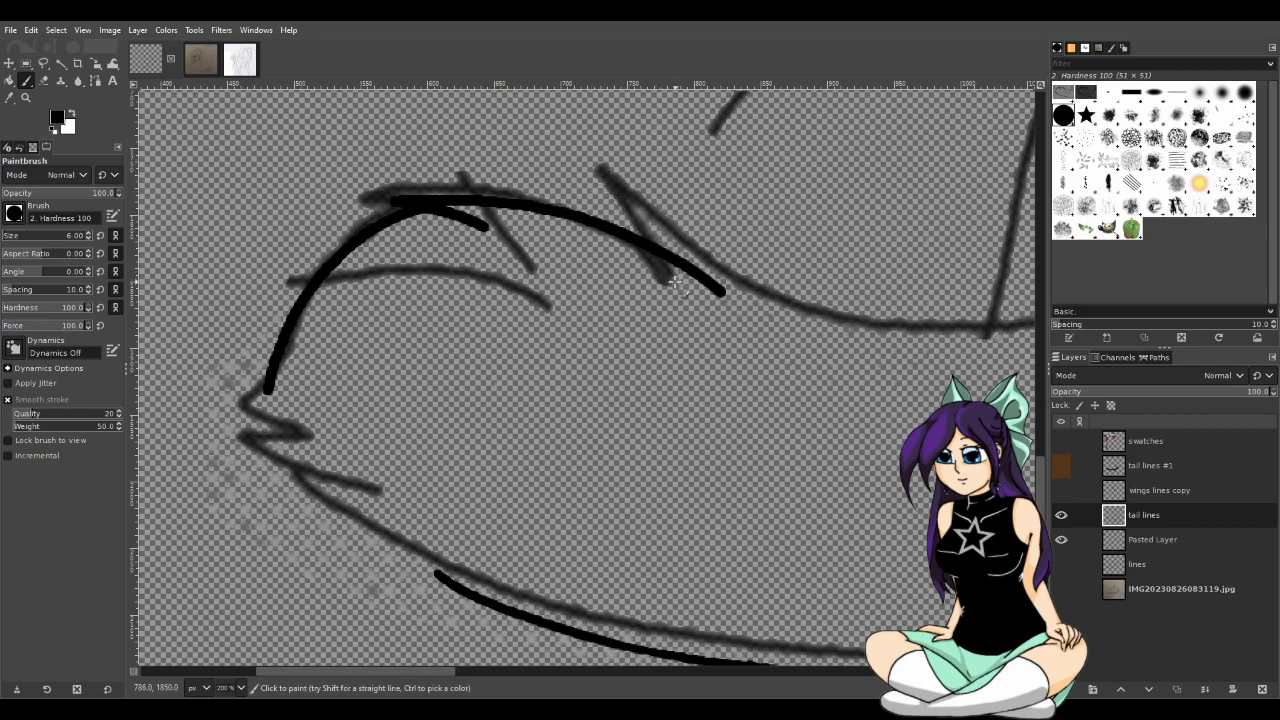
mouse_move(672, 280)
left_mouse_down()
mouse_move(637, 221)
mouse_move(662, 291)
left_mouse_up()
key("ctrl+z")
key("ctrl+z")
left_click_drag(601, 170, 678, 328)
key("ctrl+z")
left_click_drag(604, 174, 686, 332)
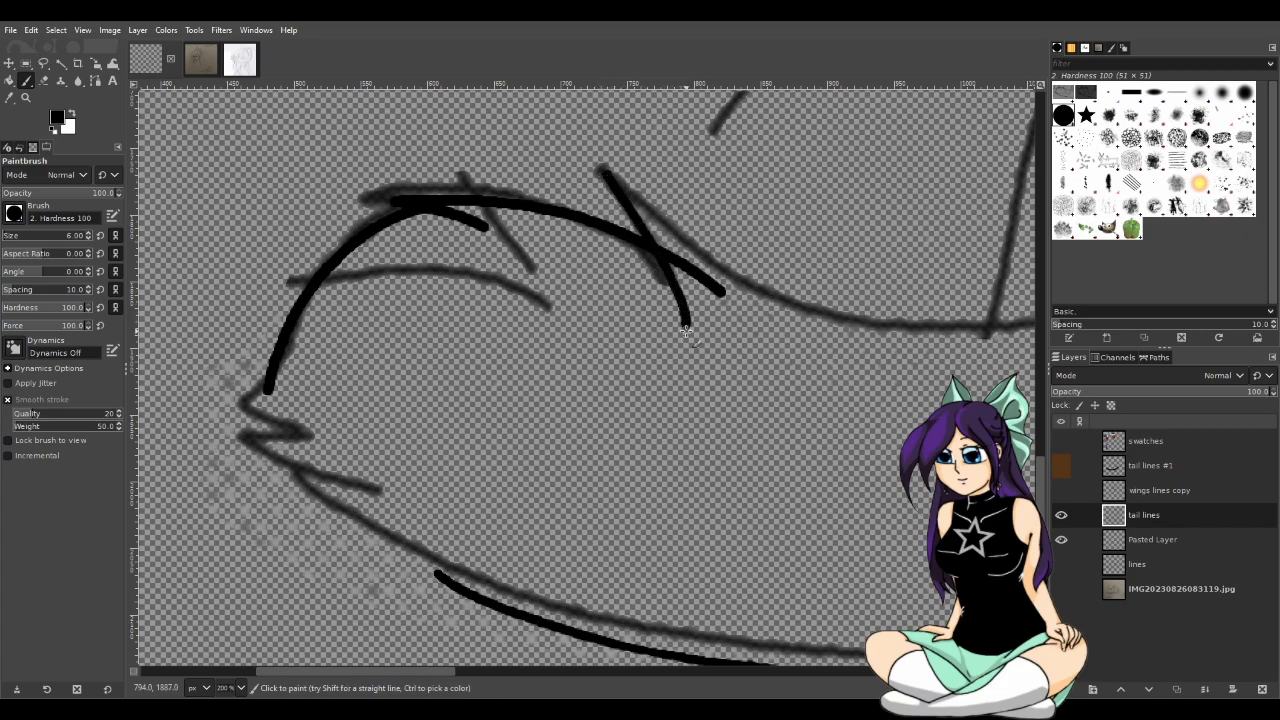
key("ctrl+z")
mouse_move(602, 172)
left_mouse_down()
mouse_move(679, 284)
mouse_move(630, 213)
mouse_move(674, 306)
left_mouse_up()
key("ctrl+z")
Try to ink the notch's long outer edge, sweeping from the upper tail line up past the reference's point
mouse_move(602, 169)
left_mouse_down()
mouse_move(652, 216)
mouse_move(882, 323)
left_mouse_up()
key("ctrl+z")
mouse_move(752, 287)
left_mouse_down()
mouse_move(559, 155)
mouse_move(926, 338)
mouse_move(725, 270)
mouse_move(569, 148)
left_mouse_up()
key("ctrl+z")
key("ctrl+z")
key("ctrl+z")
left_click_drag(772, 296, 566, 148)
key("ctrl+z")
mouse_move(752, 284)
left_mouse_down()
mouse_move(705, 265)
mouse_move(540, 137)
left_mouse_up()
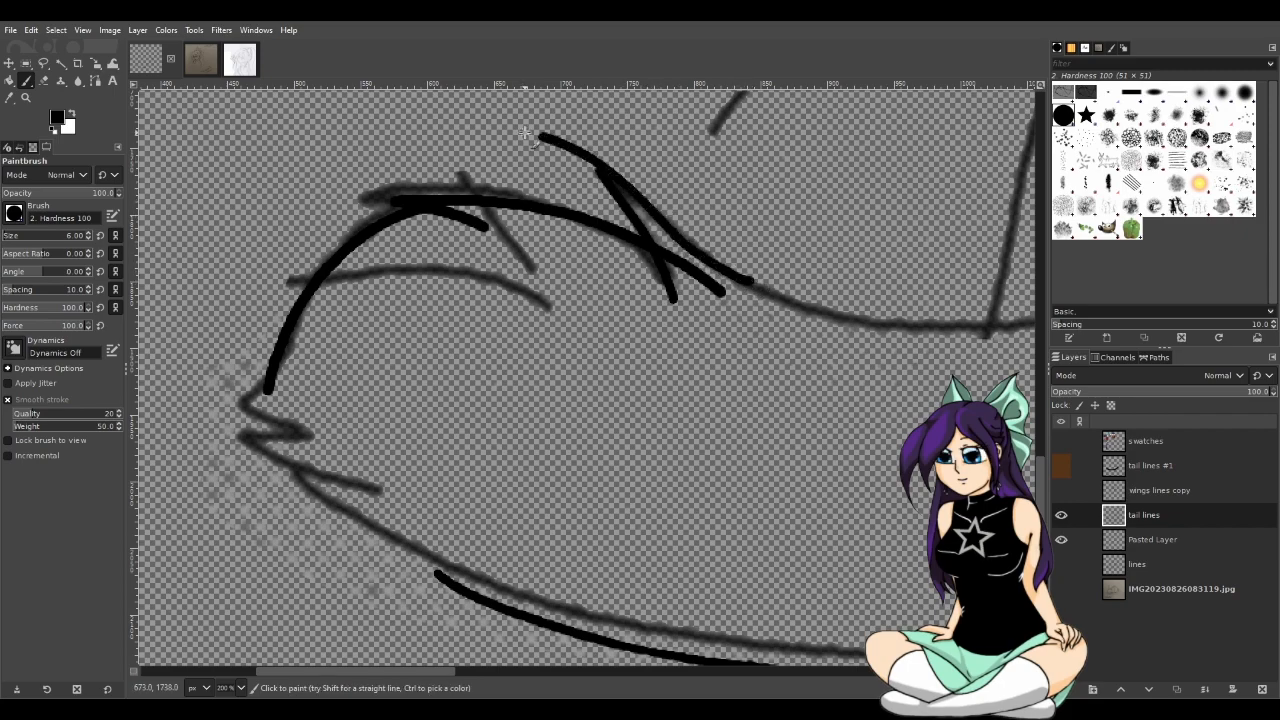
key("ctrl+z")
key("ctrl+z")
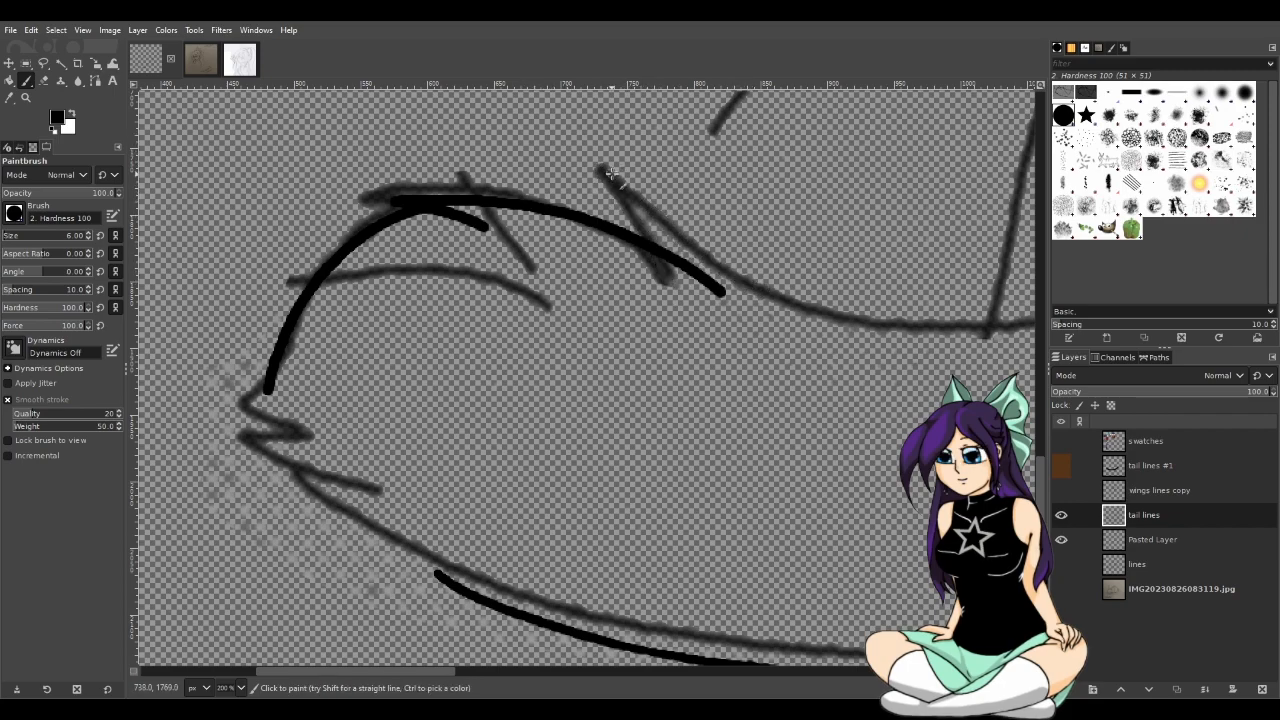
mouse_move(587, 160)
left_mouse_down()
mouse_move(751, 302)
mouse_move(540, 136)
left_mouse_up()
key("ctrl+z")
key("ctrl+z")
Try an extended outer notch edge combined with inner edges branching from it toward the tail tip's curve
left_click_drag(748, 285, 557, 140)
left_click_drag(612, 173, 676, 315)
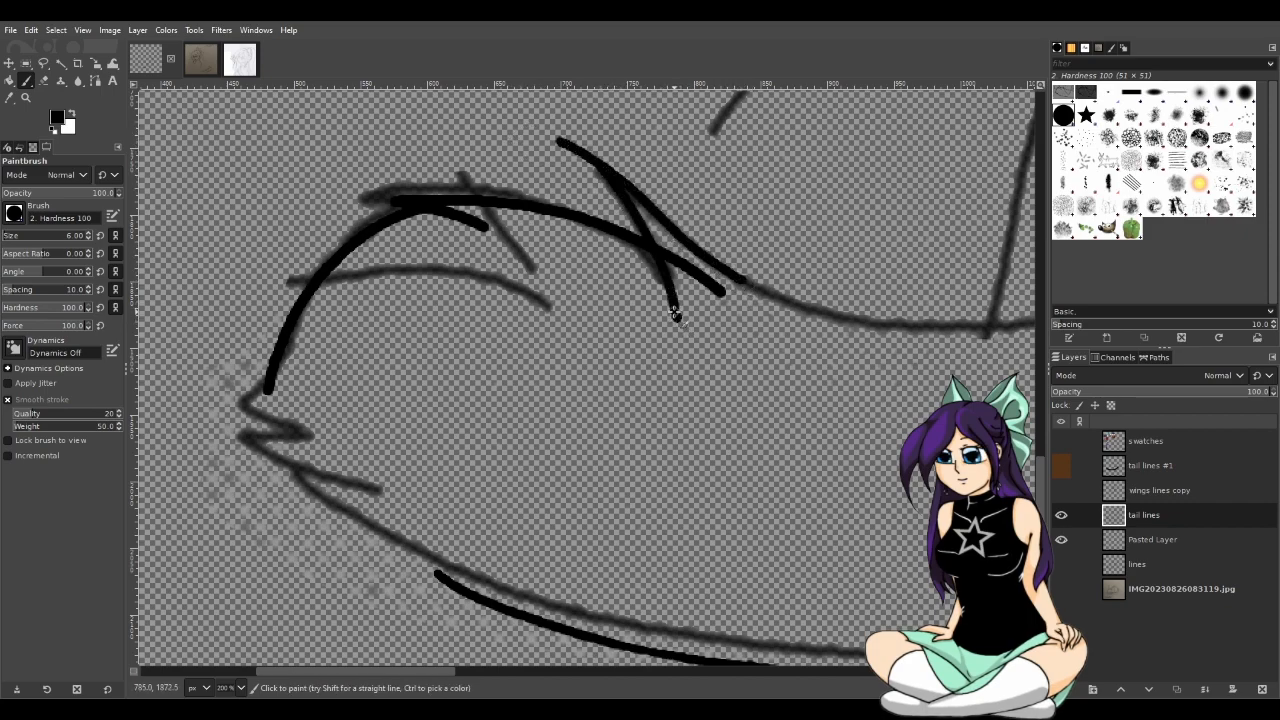
key("ctrl+z")
left_click_drag(593, 173, 654, 242)
key("ctrl+z")
left_click_drag(590, 162, 697, 320)
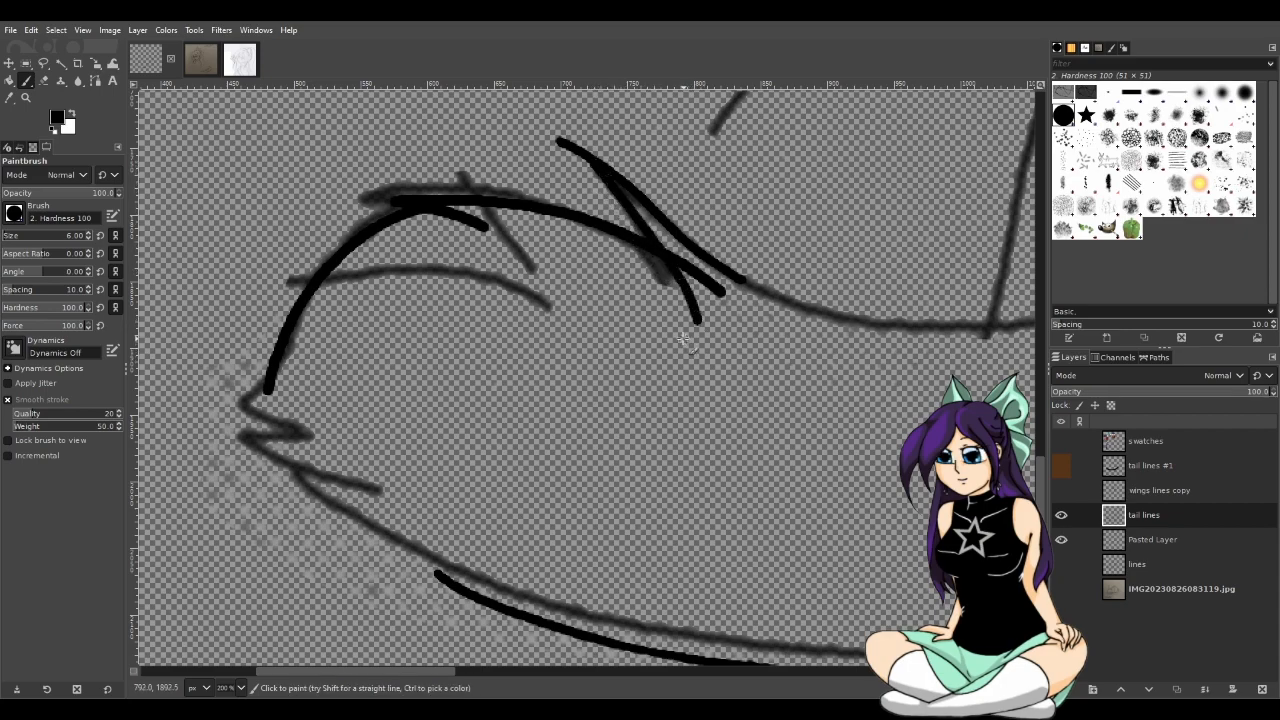
key("ctrl+z")
key("ctrl+z")
Ink the notch's two edges from its point, crossing the tail tip's upper curve and ending below it
left_click_drag(598, 165, 771, 343)
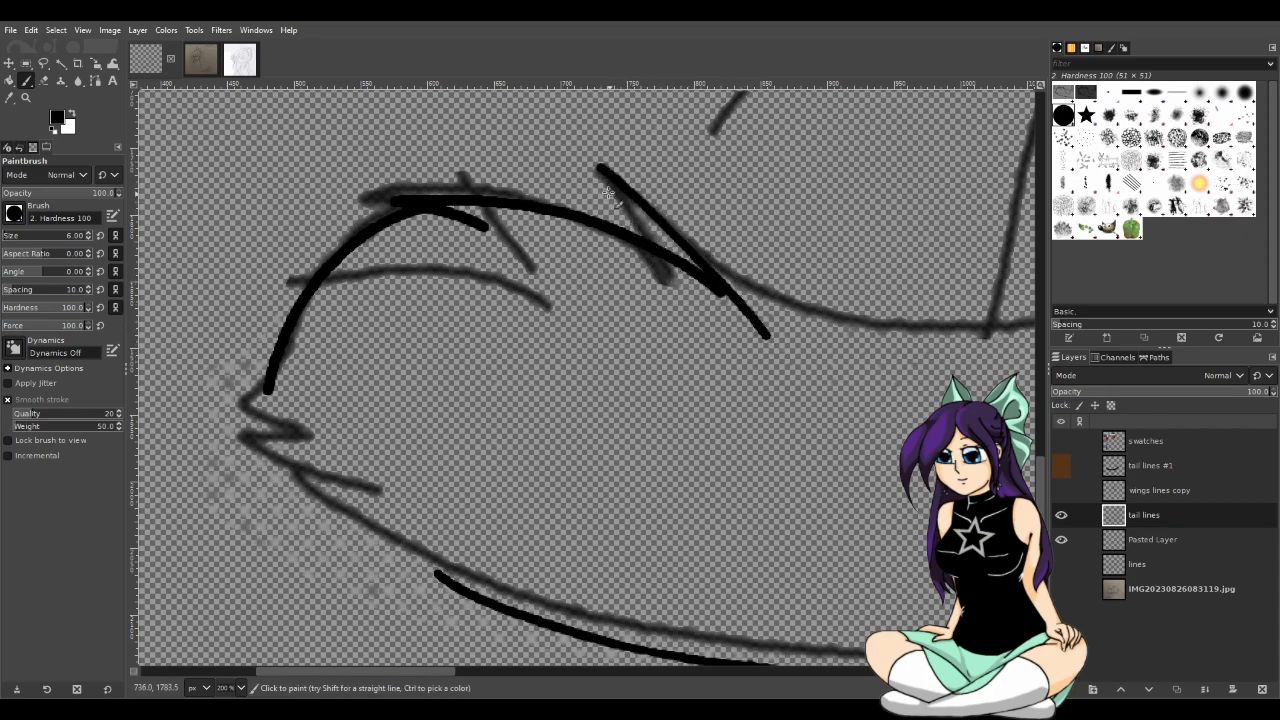
left_click_drag(598, 170, 670, 305)
key("ctrl+z")
left_click_drag(601, 170, 685, 321)
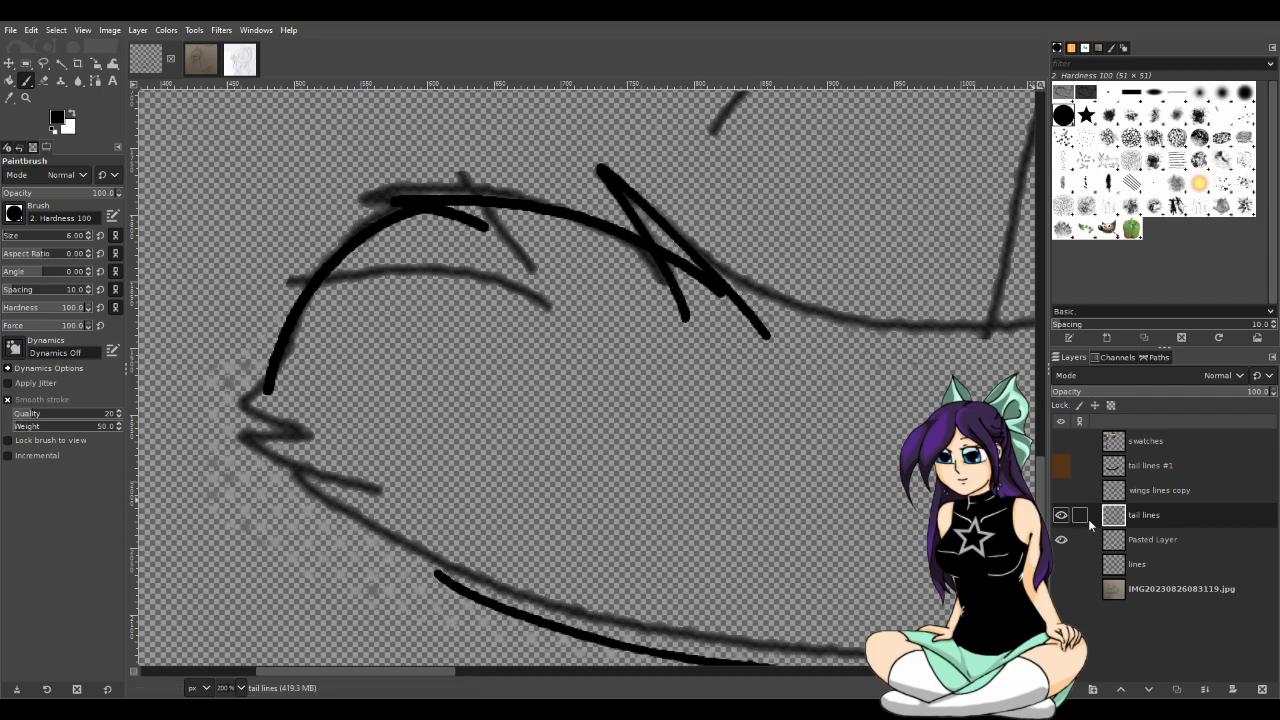
Erase the inked tail tip curve up to the notch's inner edge with the eraser at size 98
left_click(43, 80)
left_click(22, 236)
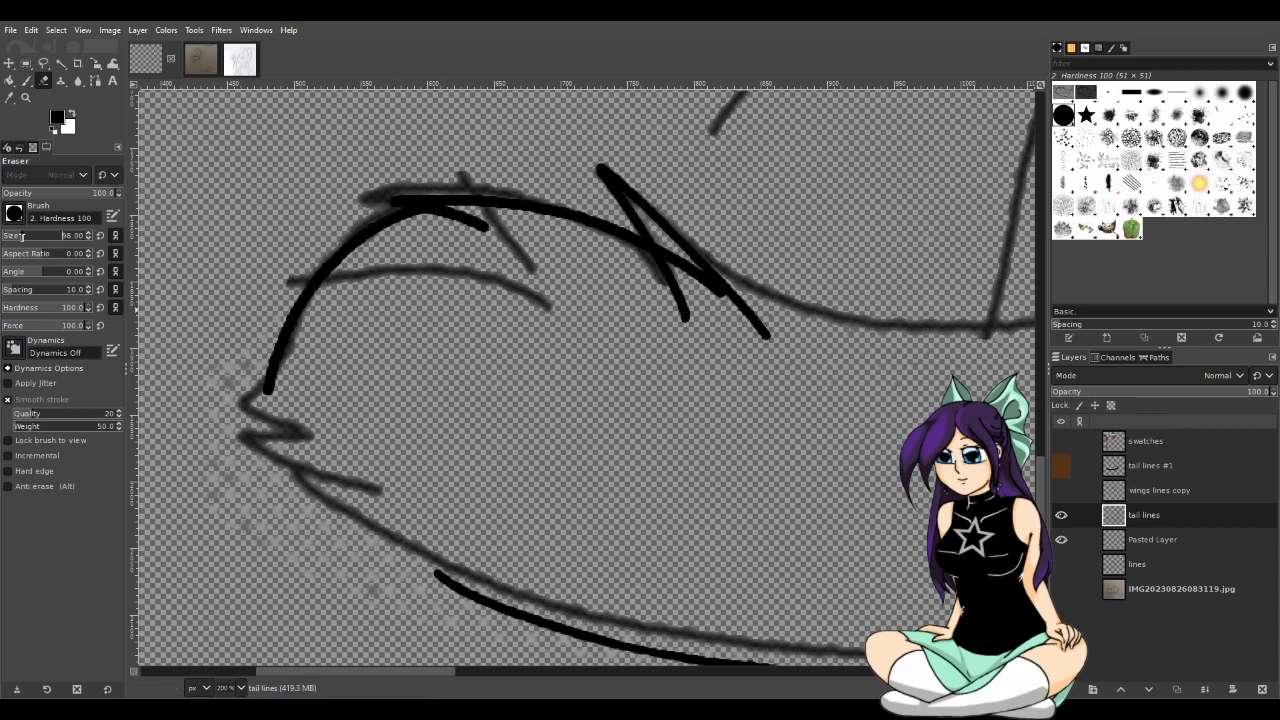
mouse_move(296, 318)
left_mouse_down()
mouse_move(351, 349)
mouse_move(466, 214)
left_mouse_up()
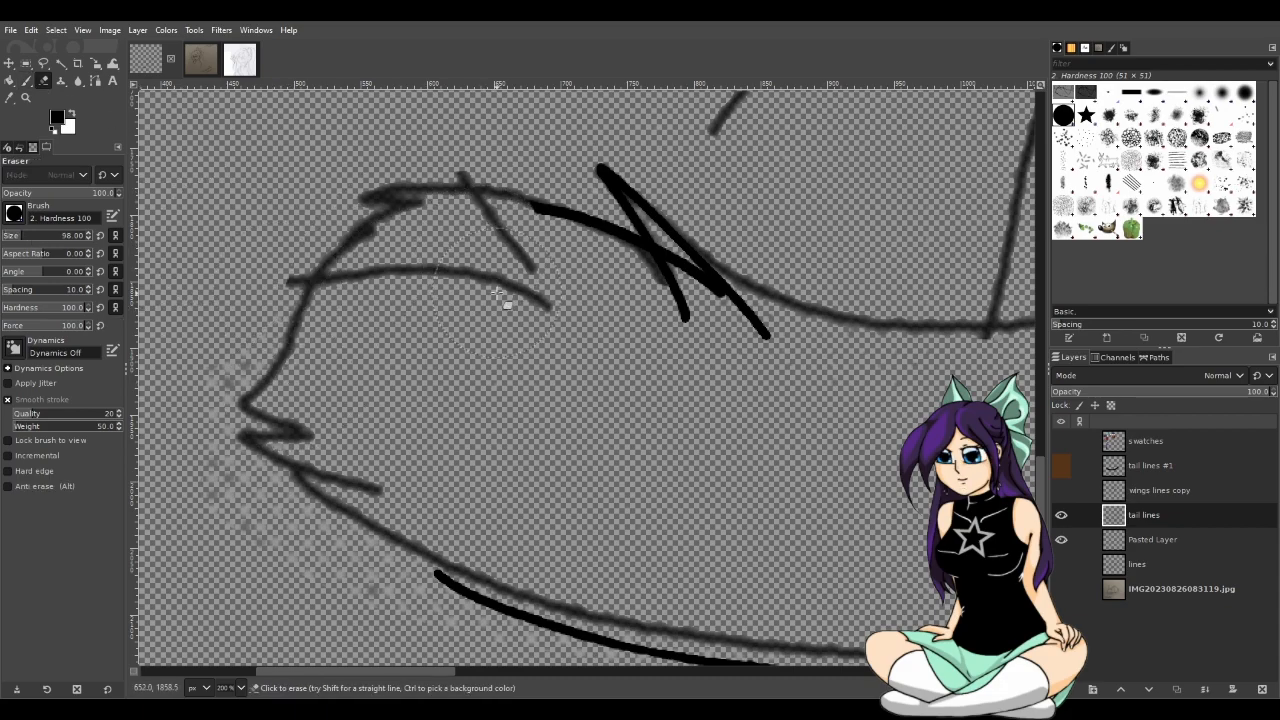
scroll(669, 392, "down", 3)
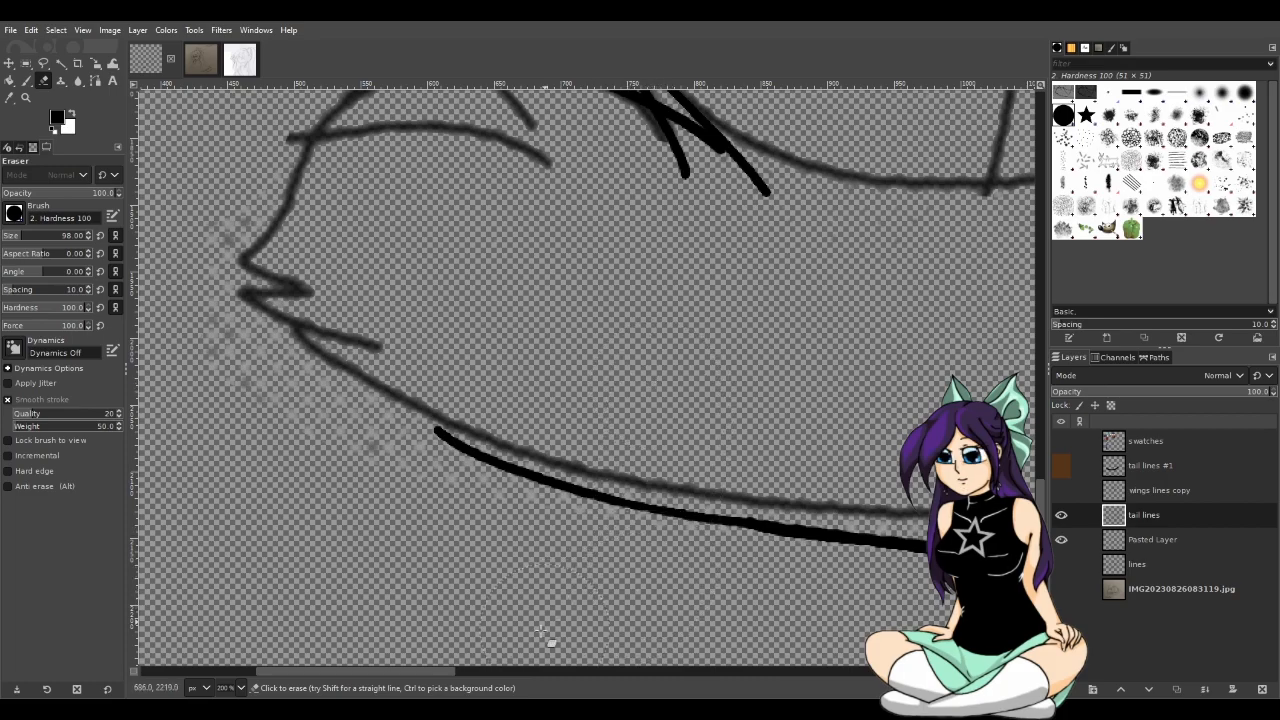
left_click_drag(426, 672, 542, 670)
scroll(657, 553, "down", 3)
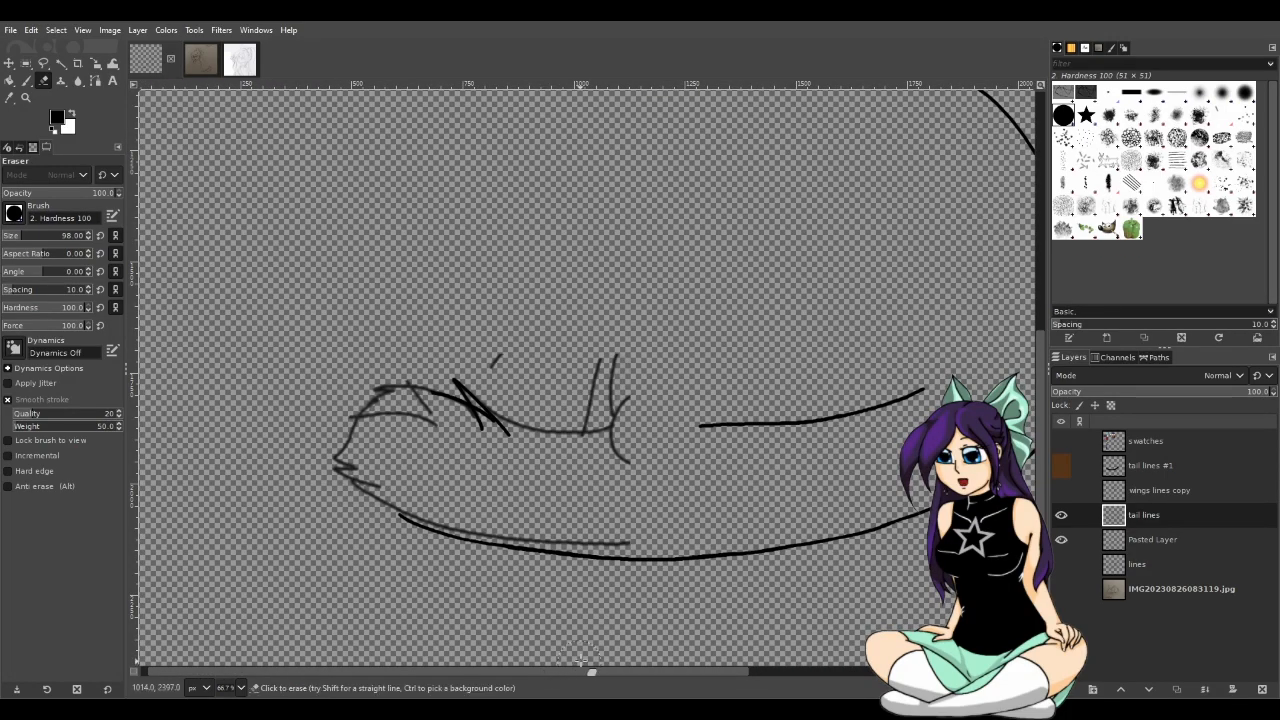
scroll(374, 511, "up", 3)
scroll(374, 511, "down", 3)
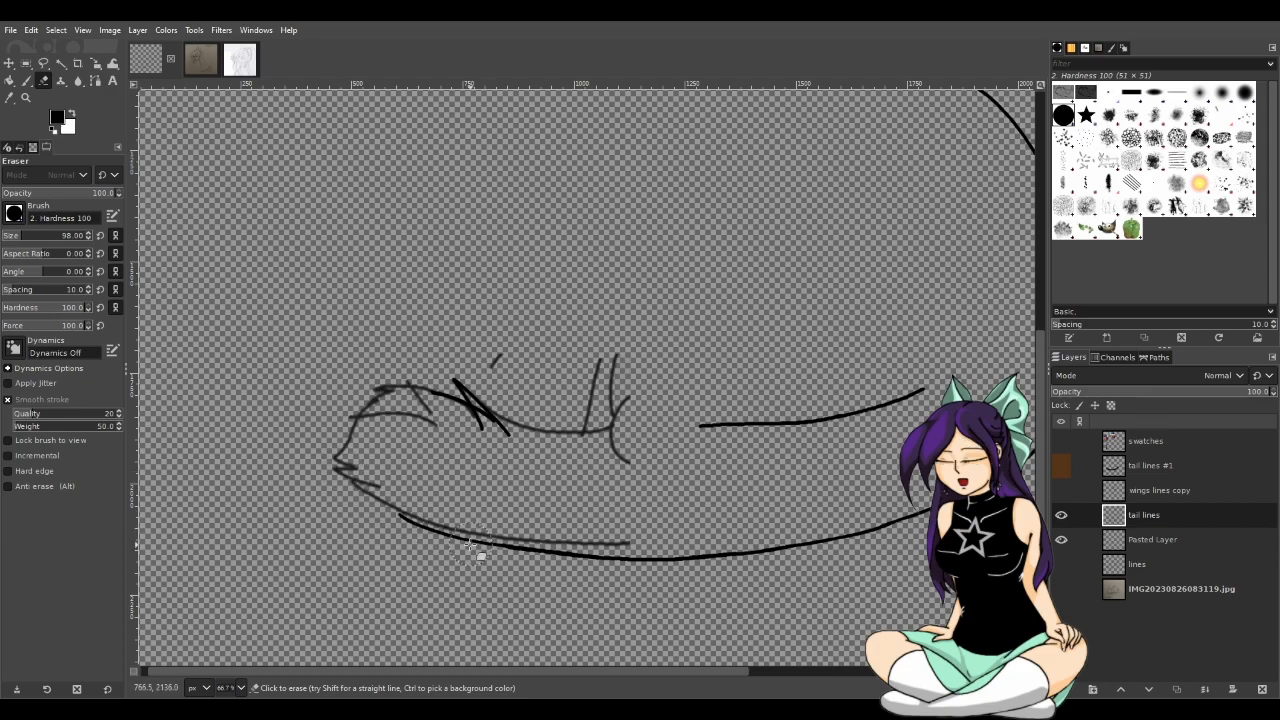
scroll(394, 512, "up", 3)
scroll(394, 512, "down", 3)
scroll(437, 510, "up", 3)
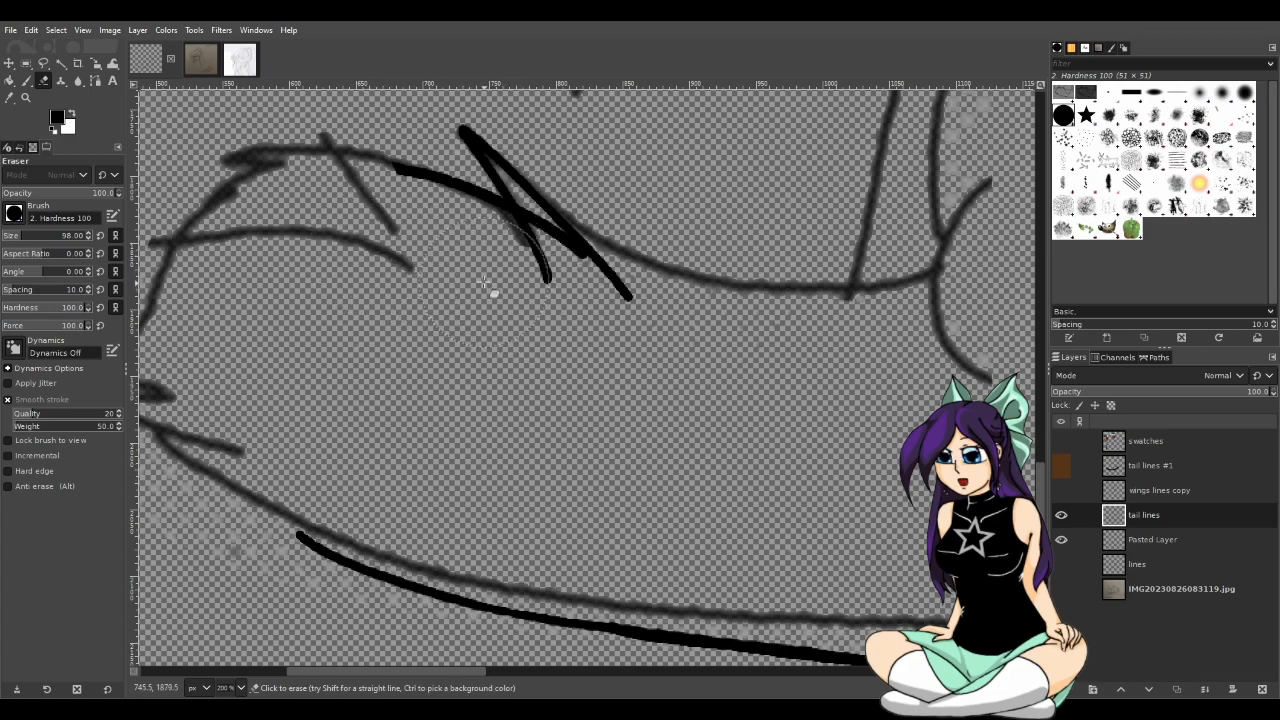
left_click_drag(452, 232, 345, 189)
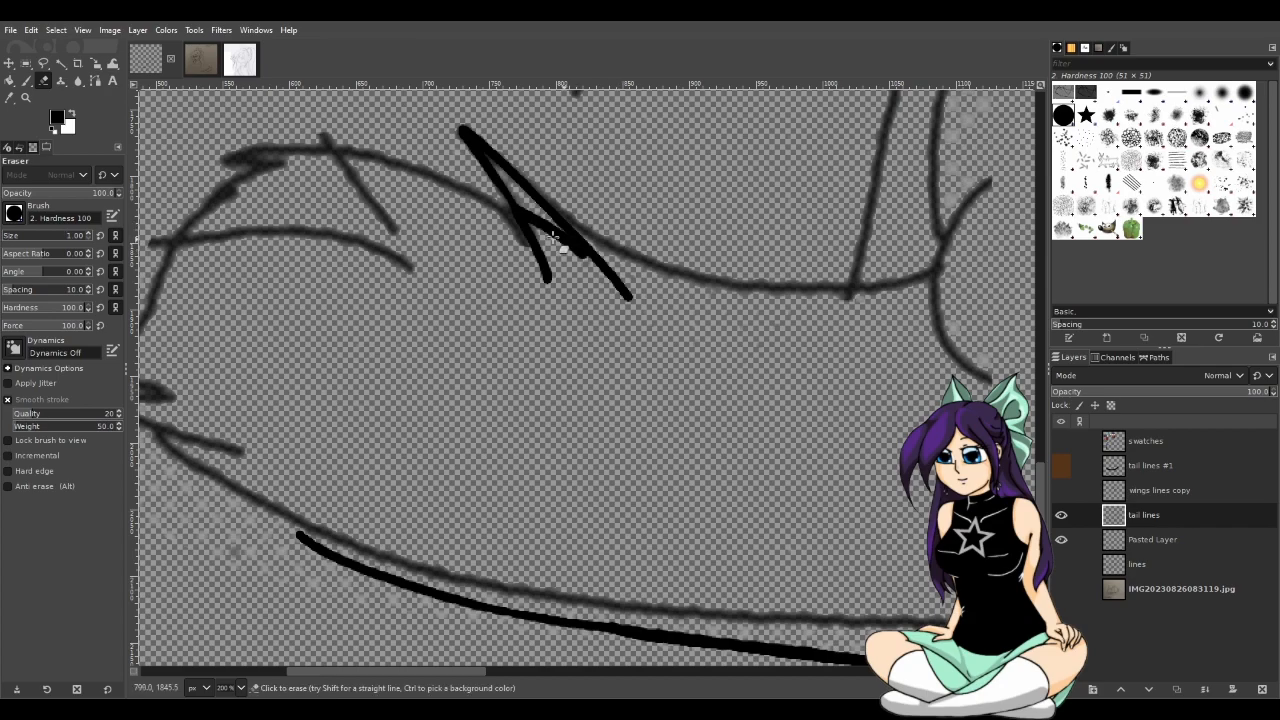
Erase the leftover curve piece between the notch's two edges with the eraser at size 8
scroll(540, 265, "up", 2, "ctrl")
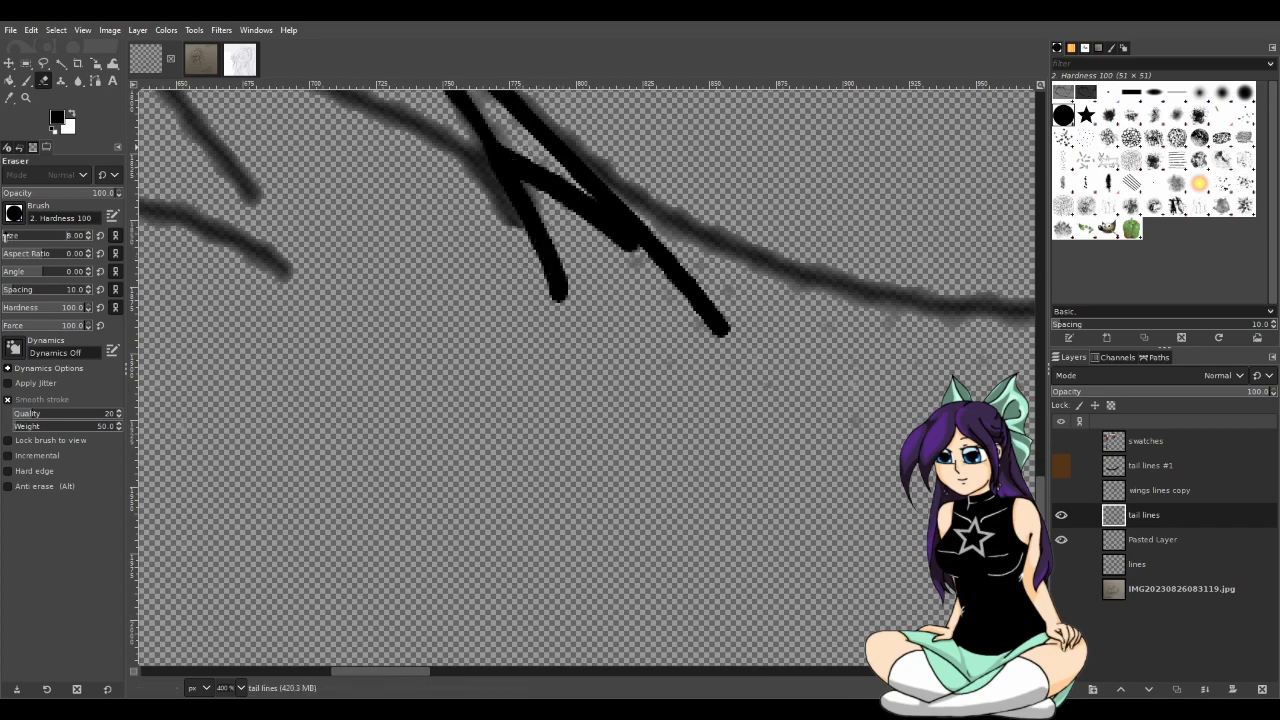
mouse_move(520, 192)
left_mouse_down()
mouse_move(549, 200)
mouse_move(526, 176)
left_mouse_up()
left_click_drag(509, 146, 533, 168)
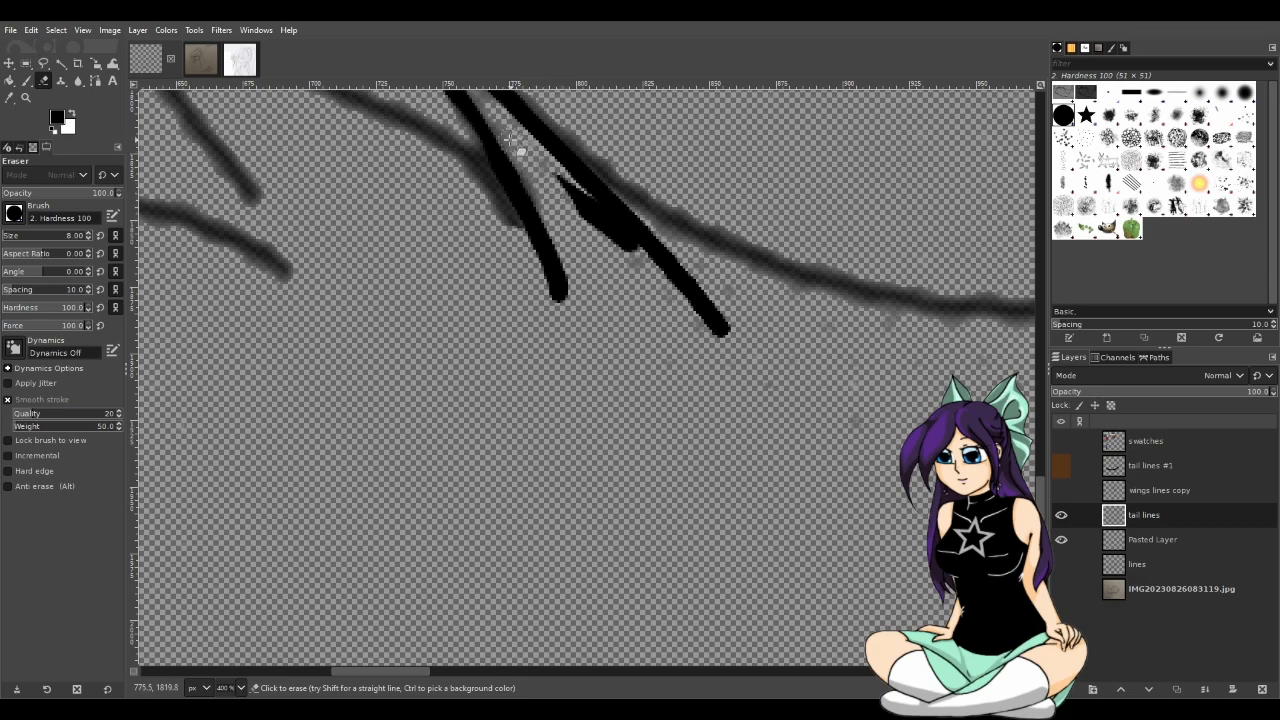
mouse_move(540, 184)
left_mouse_down()
mouse_move(629, 263)
mouse_move(573, 205)
left_mouse_up()
left_click_drag(620, 244, 550, 184)
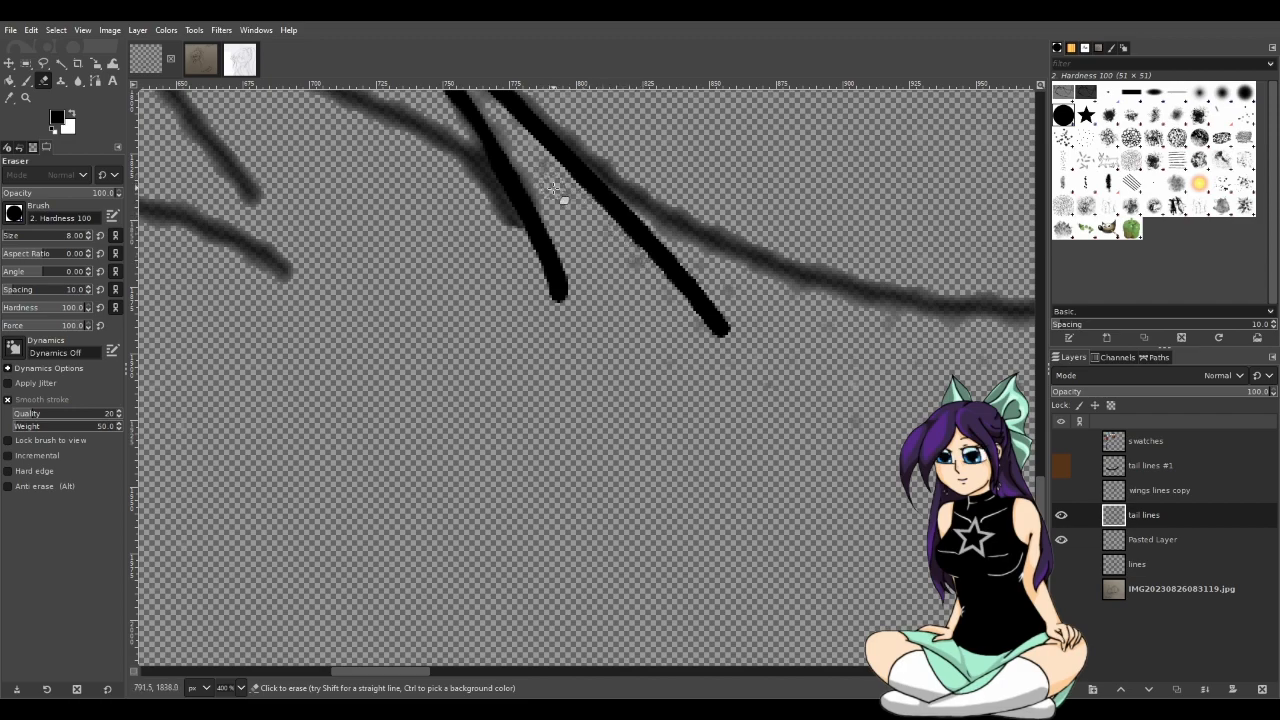
scroll(540, 185, "down", 2, "ctrl")
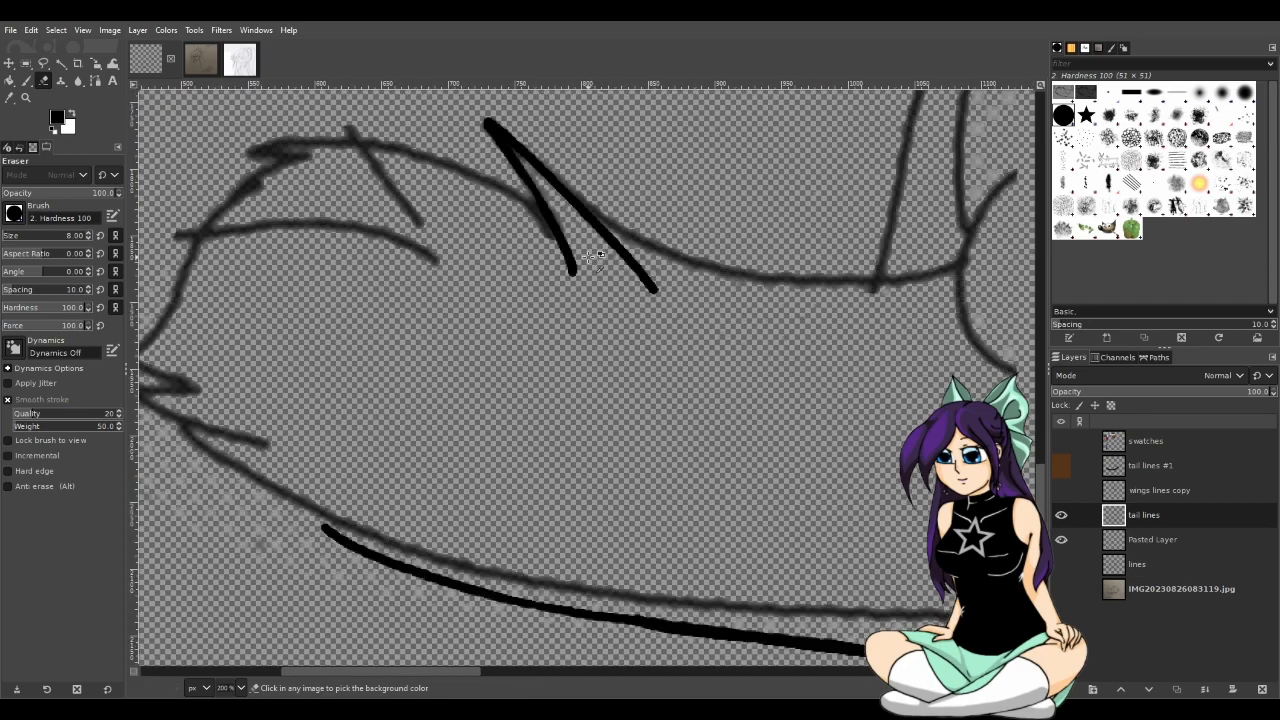
Taper the notch's point with the eraser and save the image
scroll(486, 248, "up", 3, "ctrl")
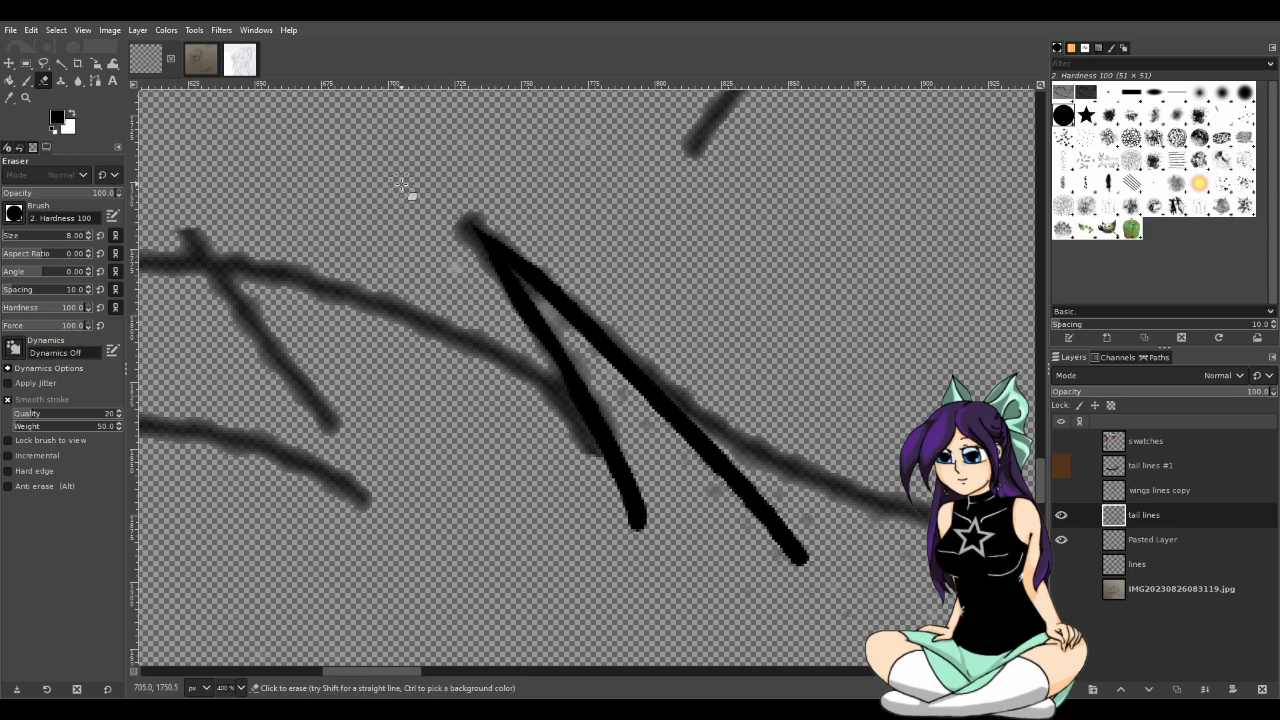
scroll(397, 308, "down", 2)
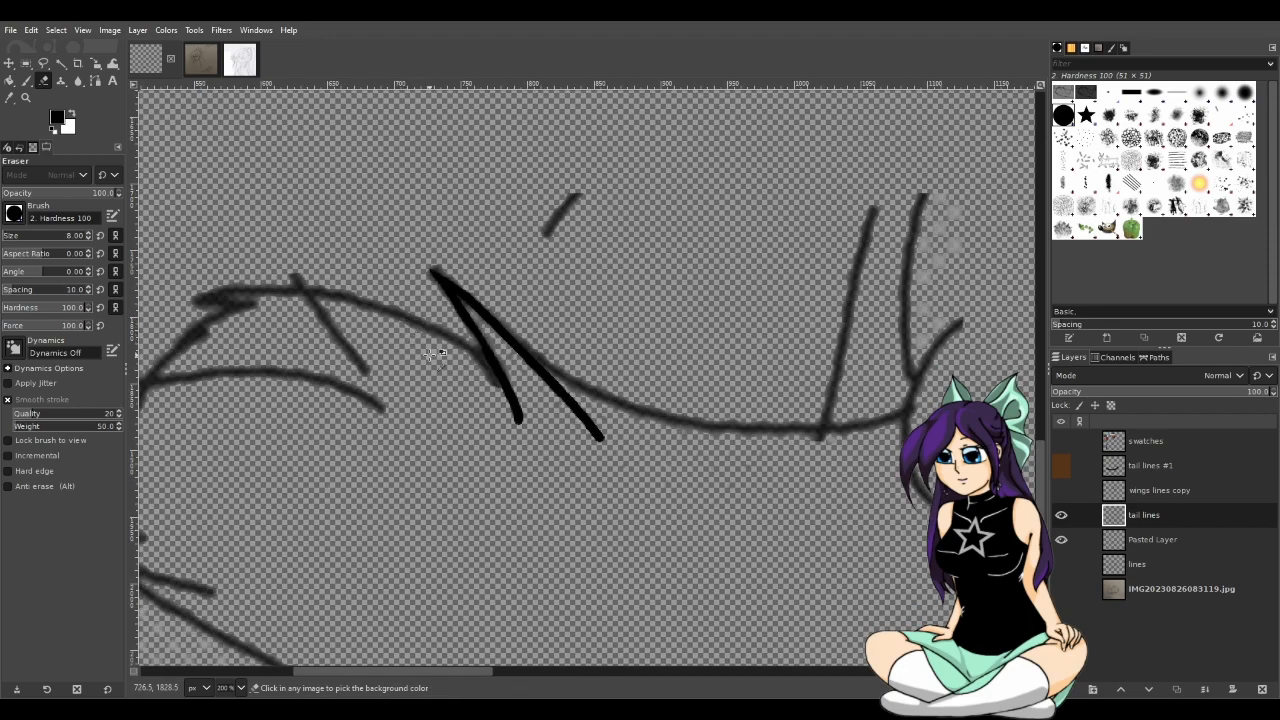
key("ctrl+s")
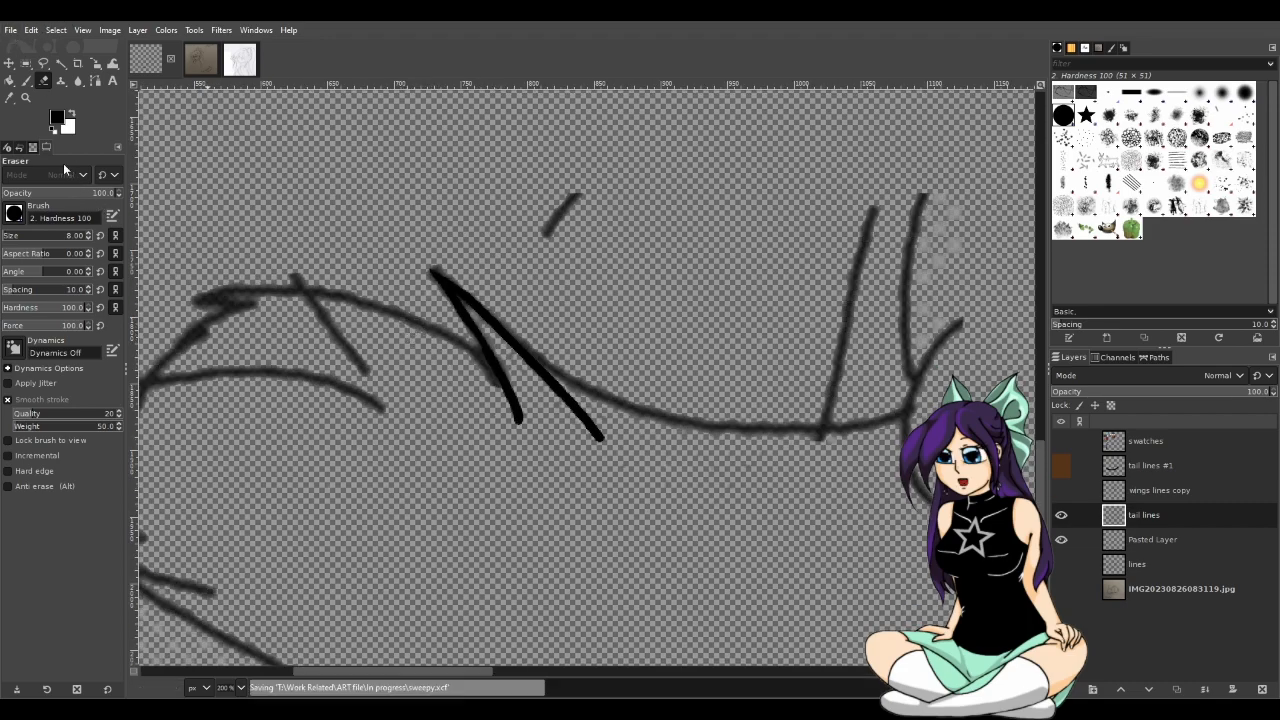
Try to ink the tail tip's upper curve with the size 6 paintbrush, starting from its pointed left end
left_click_drag(467, 671, 426, 673)
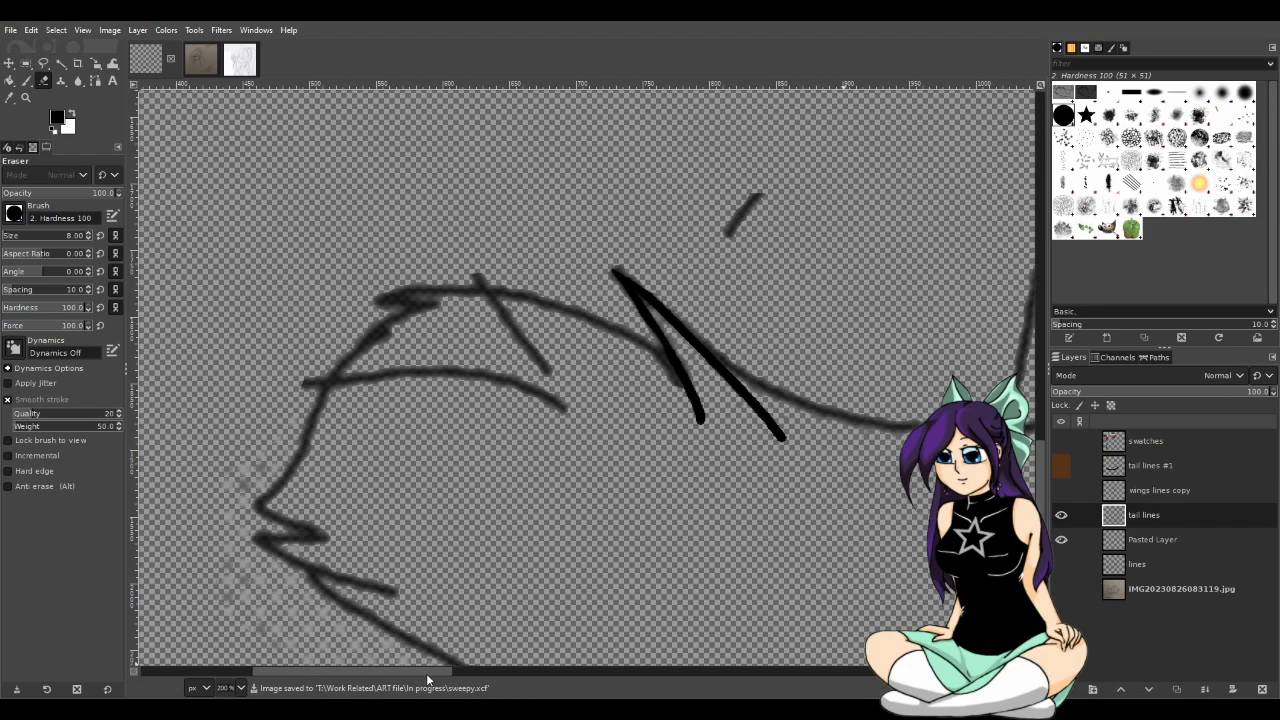
scroll(495, 459, "up", 1)
key("p")
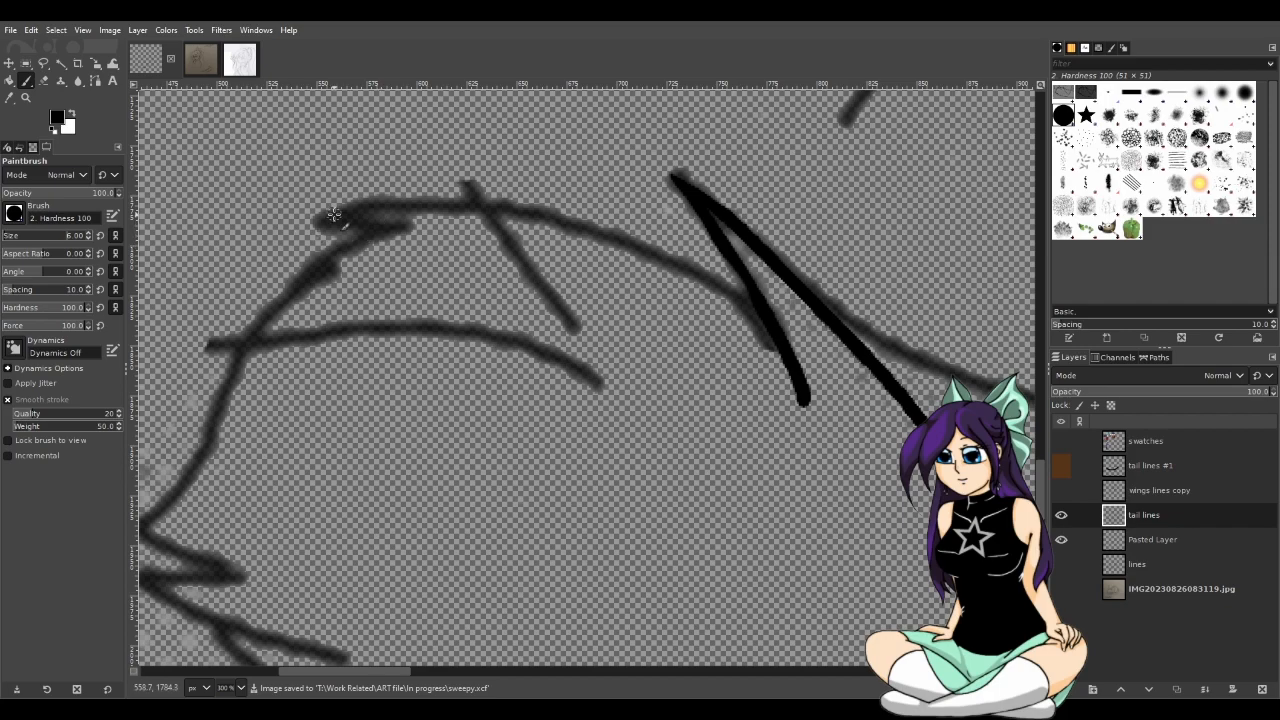
mouse_move(320, 222)
left_mouse_down()
mouse_move(406, 207)
mouse_move(541, 220)
left_mouse_up()
key("ctrl+z")
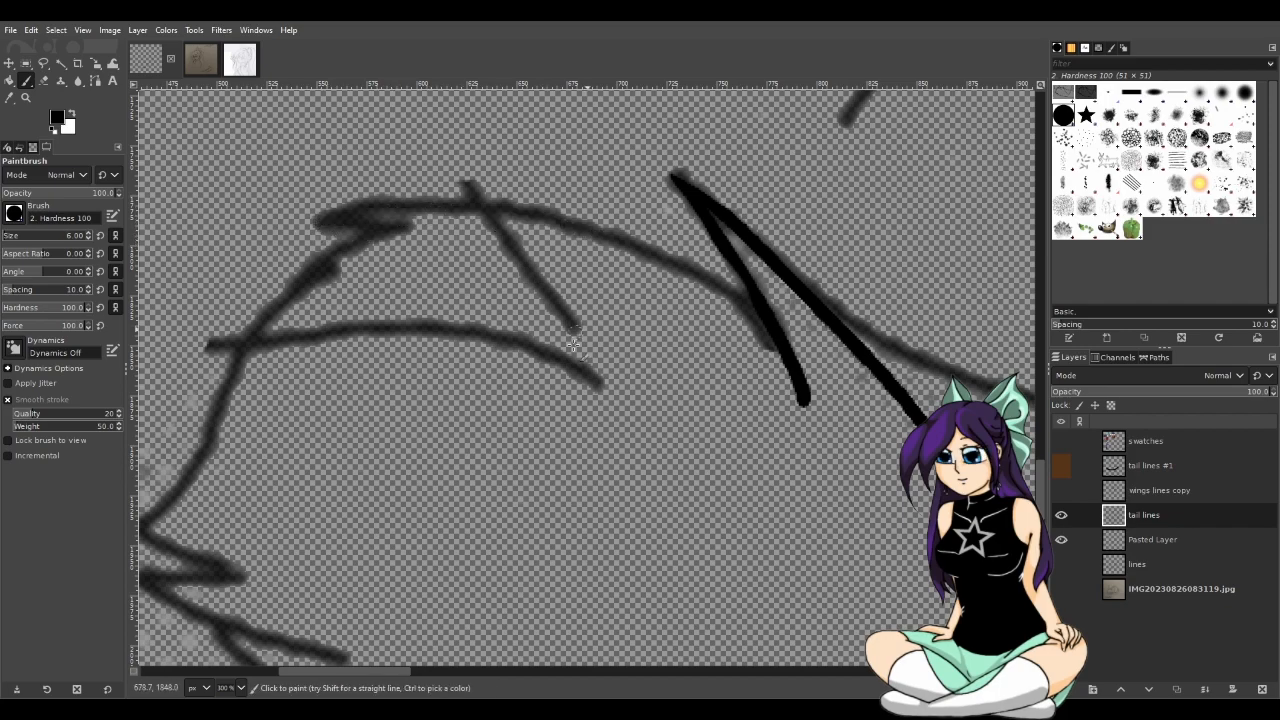
left_click_drag(396, 672, 419, 663)
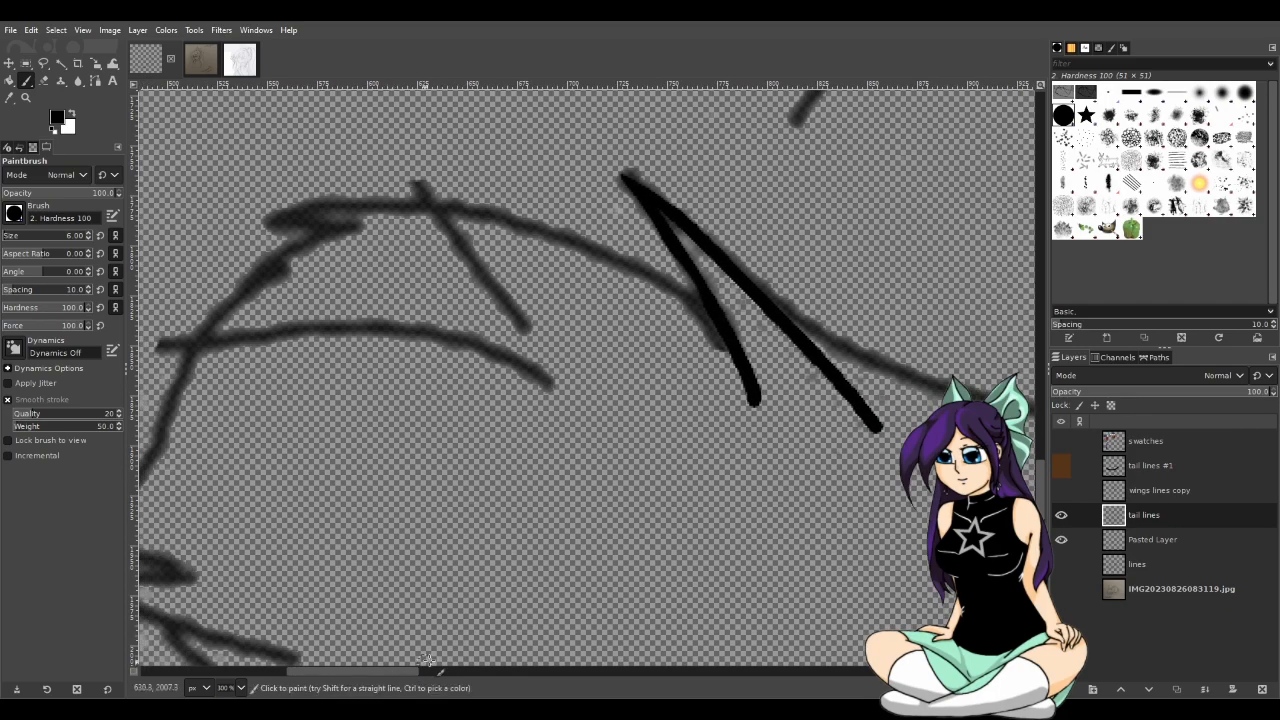
scroll(507, 443, "up", 3)
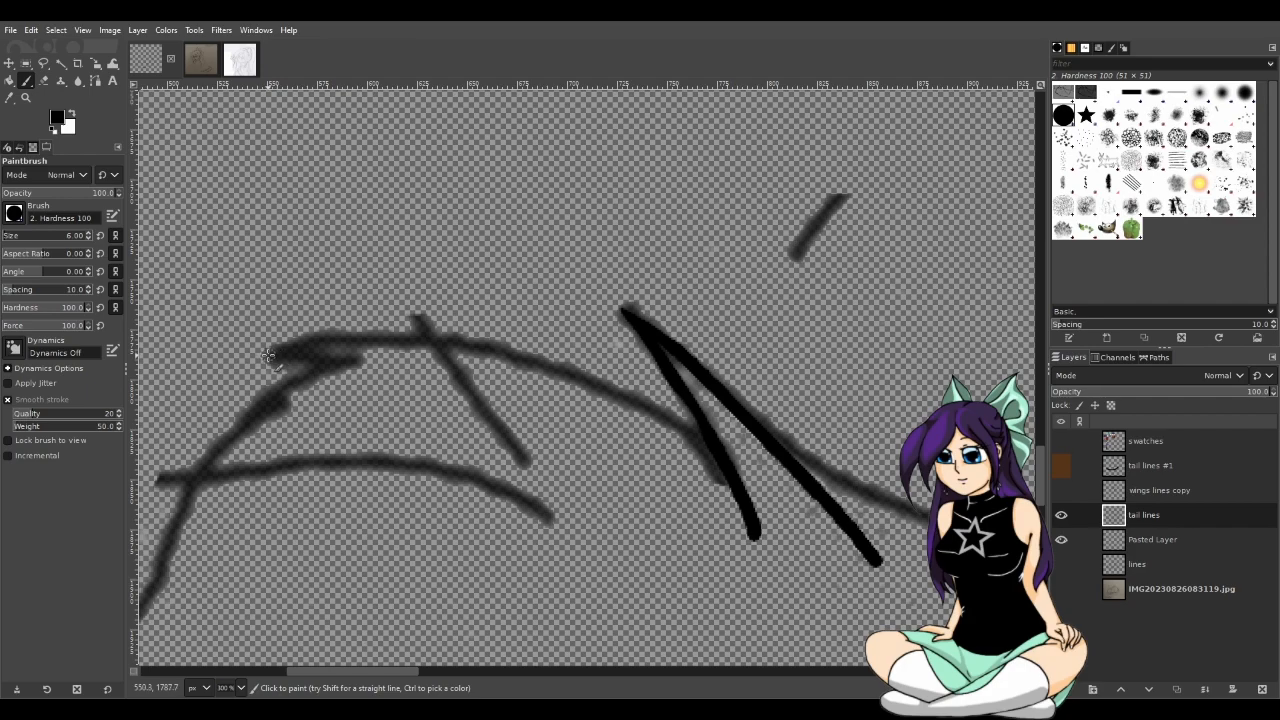
mouse_move(277, 353)
left_mouse_down()
mouse_move(472, 347)
mouse_move(577, 373)
left_mouse_up()
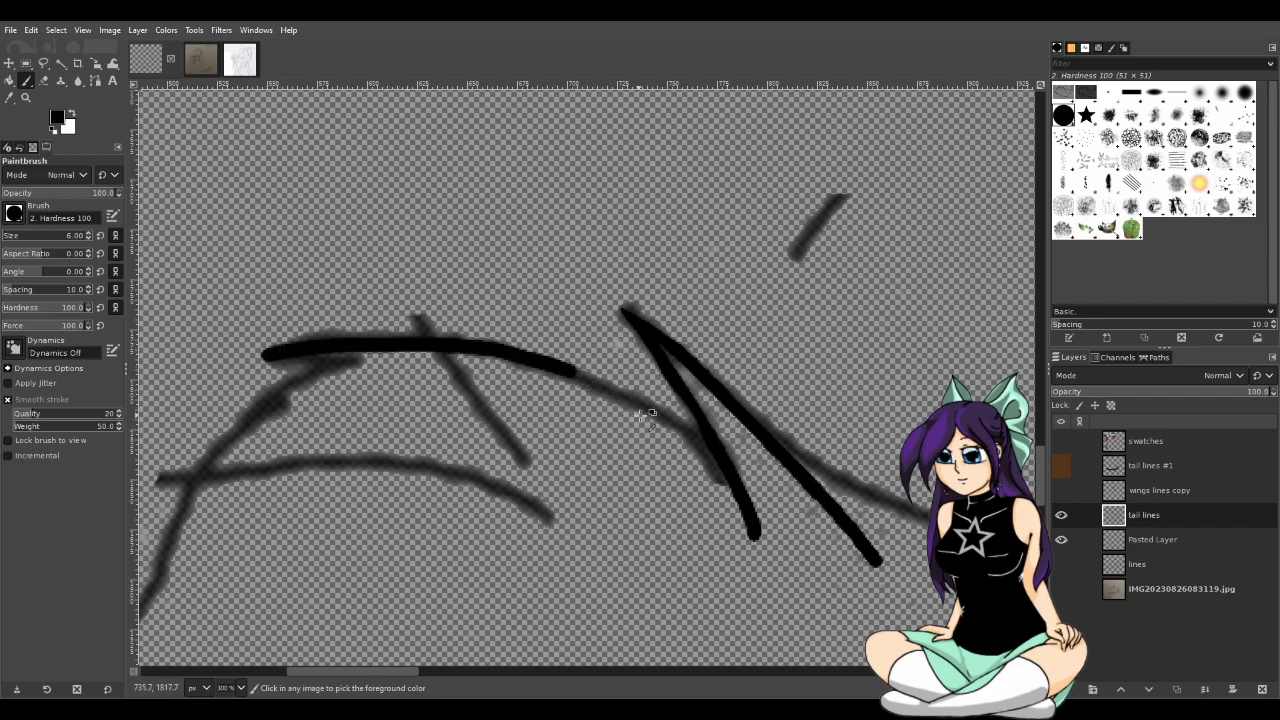
key("ctrl+z")
Try to ink the upper curve in the opposite direction, from the notch's inner edge back toward the pointed left end
left_click_drag(722, 480, 655, 423)
key("ctrl+z")
left_click_drag(724, 483, 655, 423)
key("ctrl+z")
mouse_move(715, 468)
left_mouse_down()
mouse_move(658, 417)
mouse_move(478, 350)
left_mouse_up()
key("ctrl+z")
mouse_move(725, 481)
left_mouse_down()
mouse_move(612, 395)
mouse_move(515, 362)
mouse_move(360, 331)
mouse_move(290, 338)
left_mouse_up()
key("ctrl+z")
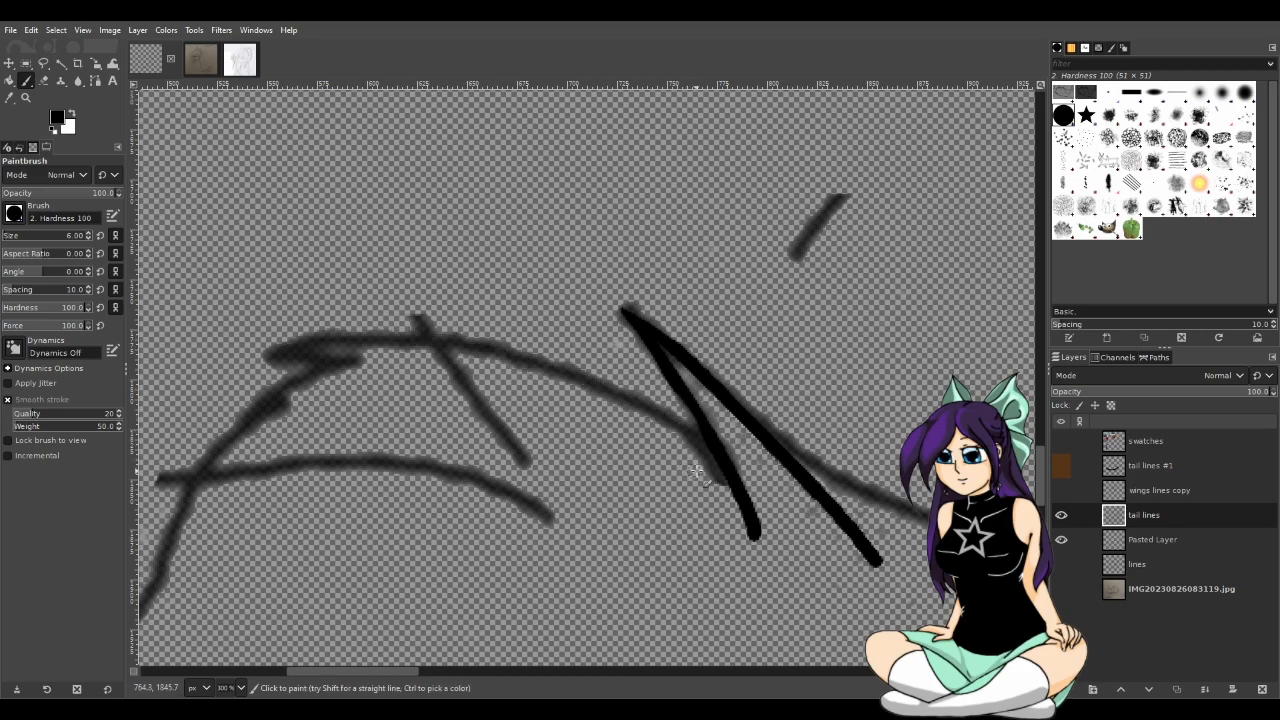
mouse_move(730, 480)
left_mouse_down()
mouse_move(657, 417)
mouse_move(523, 358)
mouse_move(369, 331)
mouse_move(242, 352)
left_mouse_up()
key("ctrl+z")
mouse_move(724, 462)
left_mouse_down()
mouse_move(562, 375)
mouse_move(435, 344)
mouse_move(258, 343)
mouse_move(259, 358)
mouse_move(384, 370)
left_mouse_up()
key("ctrl+z")
key("ctrl+z")
Try several short strokes for the lower edge of the upper curve's pointed left end
left_click_drag(248, 360, 390, 373)
key("ctrl+z")
left_click_drag(255, 358, 368, 366)
key("ctrl+z")
left_click_drag(268, 357, 358, 360)
key("ctrl+z")
left_click_drag(264, 357, 376, 367)
key("ctrl+z")
Try more sweeps from the notch's inner edge along the upper curve, extending past its left point
left_click_drag(728, 478, 648, 422)
key("ctrl+z")
mouse_move(718, 470)
left_mouse_down()
mouse_move(650, 410)
mouse_move(504, 357)
mouse_move(394, 336)
mouse_move(258, 345)
left_mouse_up()
key("ctrl+z")
mouse_move(732, 482)
left_mouse_down()
mouse_move(602, 385)
mouse_move(483, 356)
mouse_move(248, 345)
left_mouse_up()
key("ctrl+z")
mouse_move(730, 488)
left_mouse_down()
mouse_move(694, 448)
mouse_move(510, 366)
left_mouse_up()
key("ctrl+z")
mouse_move(726, 476)
left_mouse_down()
mouse_move(653, 412)
mouse_move(478, 351)
mouse_move(344, 332)
mouse_move(254, 345)
left_mouse_up()
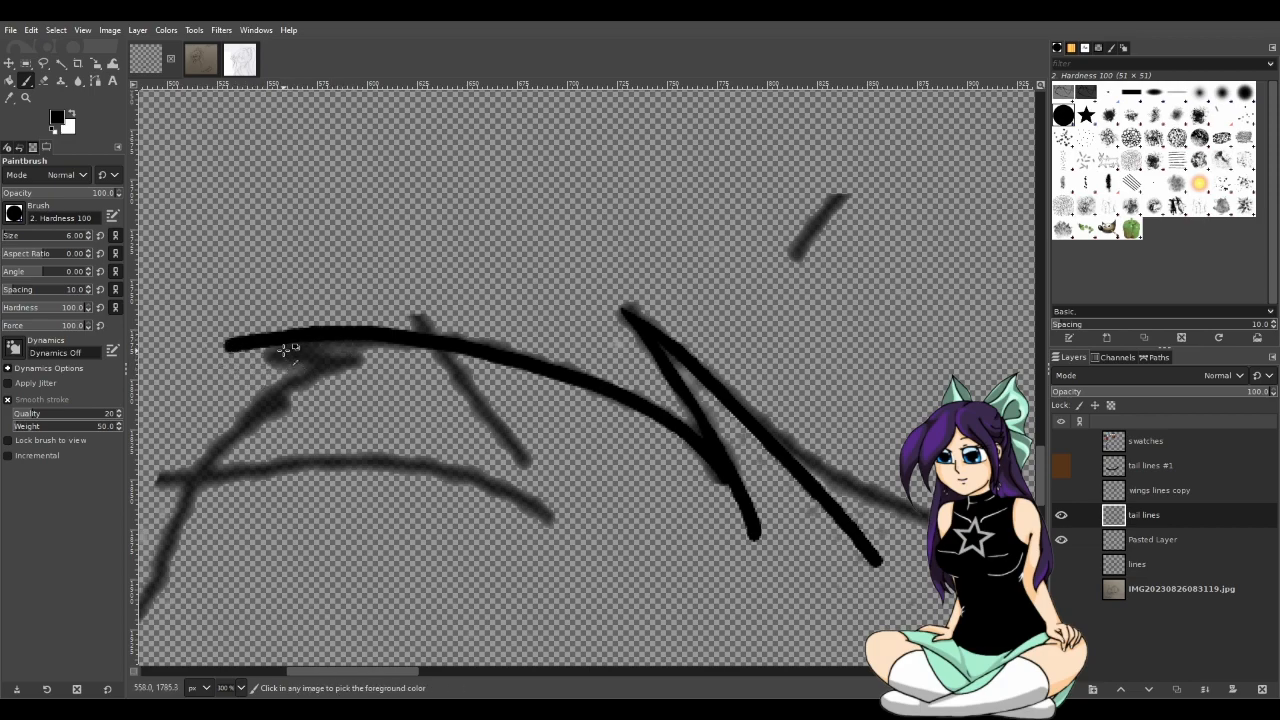
key("ctrl+z")
Ink the left section of the tail tip's upper curve, starting at its point and following the reference
left_click_drag(272, 354, 400, 342)
key("ctrl+z")
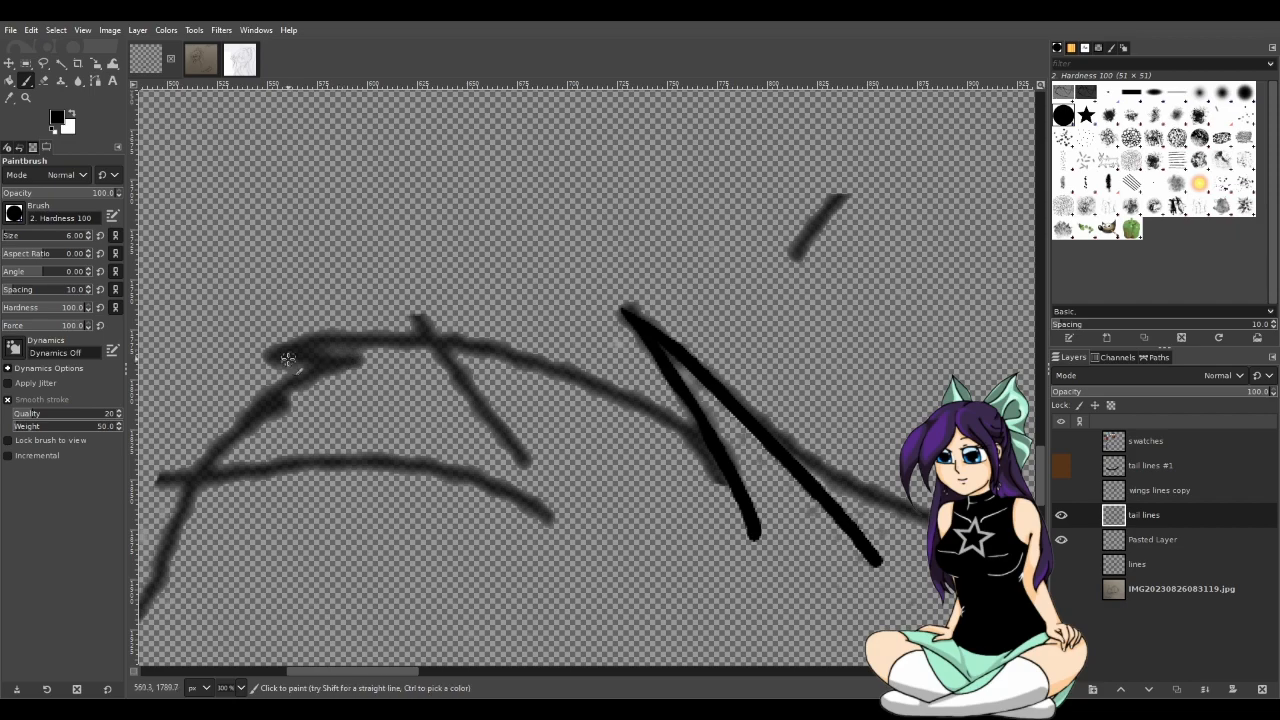
left_click_drag(273, 353, 468, 355)
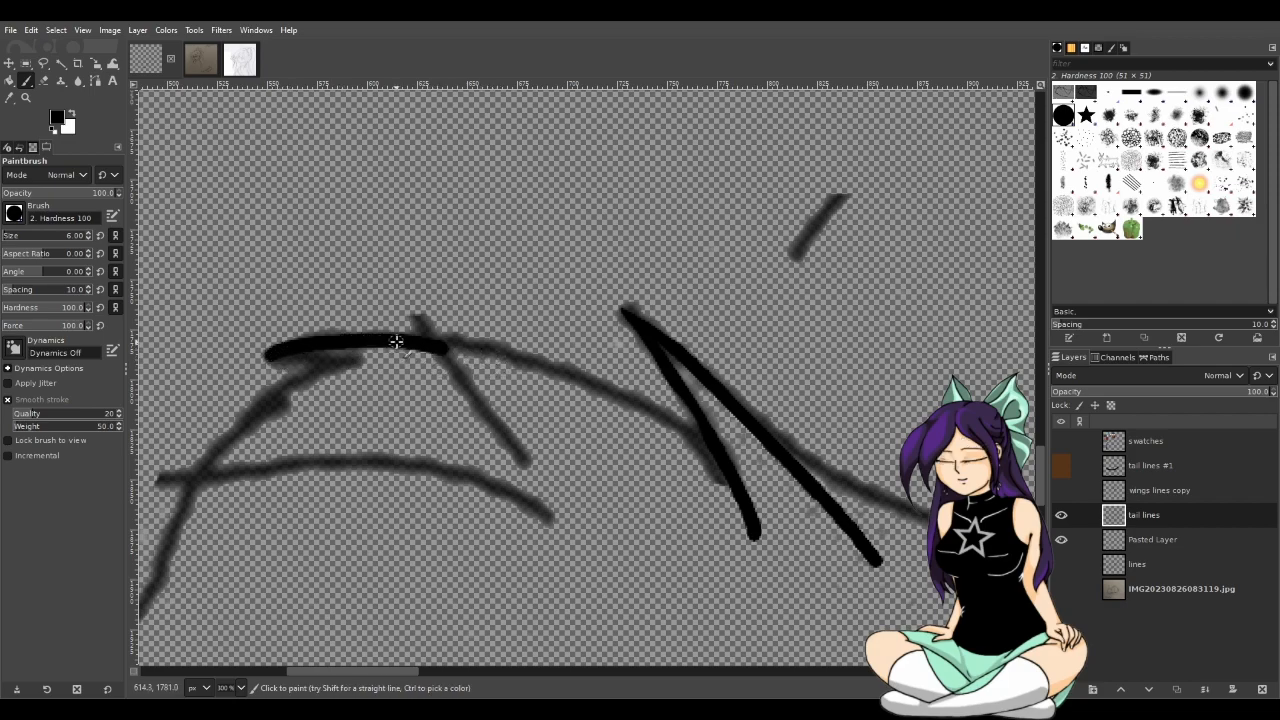
left_click_drag(394, 341, 621, 383)
mouse_move(532, 362)
left_mouse_down()
mouse_move(765, 457)
mouse_move(460, 330)
left_mouse_up()
key("ctrl+z")
key("ctrl+z")
Ink the right section of the upper curve from the notch's inner edge back to the inked left section
left_click_drag(737, 489, 541, 369)
key("ctrl+z")
left_click_drag(730, 488, 545, 366)
key("ctrl+z")
mouse_move(732, 478)
left_mouse_down()
mouse_move(671, 422)
mouse_move(527, 352)
left_mouse_up()
key("ctrl+z")
left_click_drag(730, 482, 583, 373)
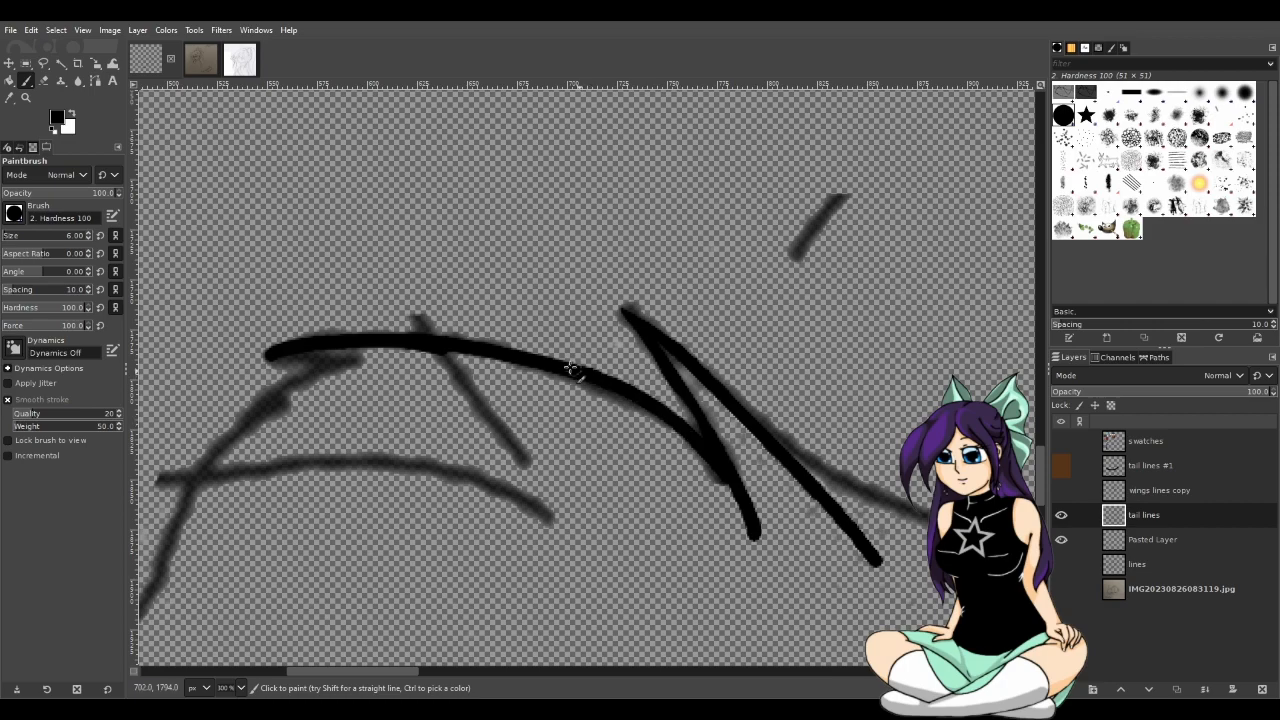
Clean up the join between the upper curve's two sections with the eraser at size 6
key("shift+e")
scroll(340, 345, "up", 3)
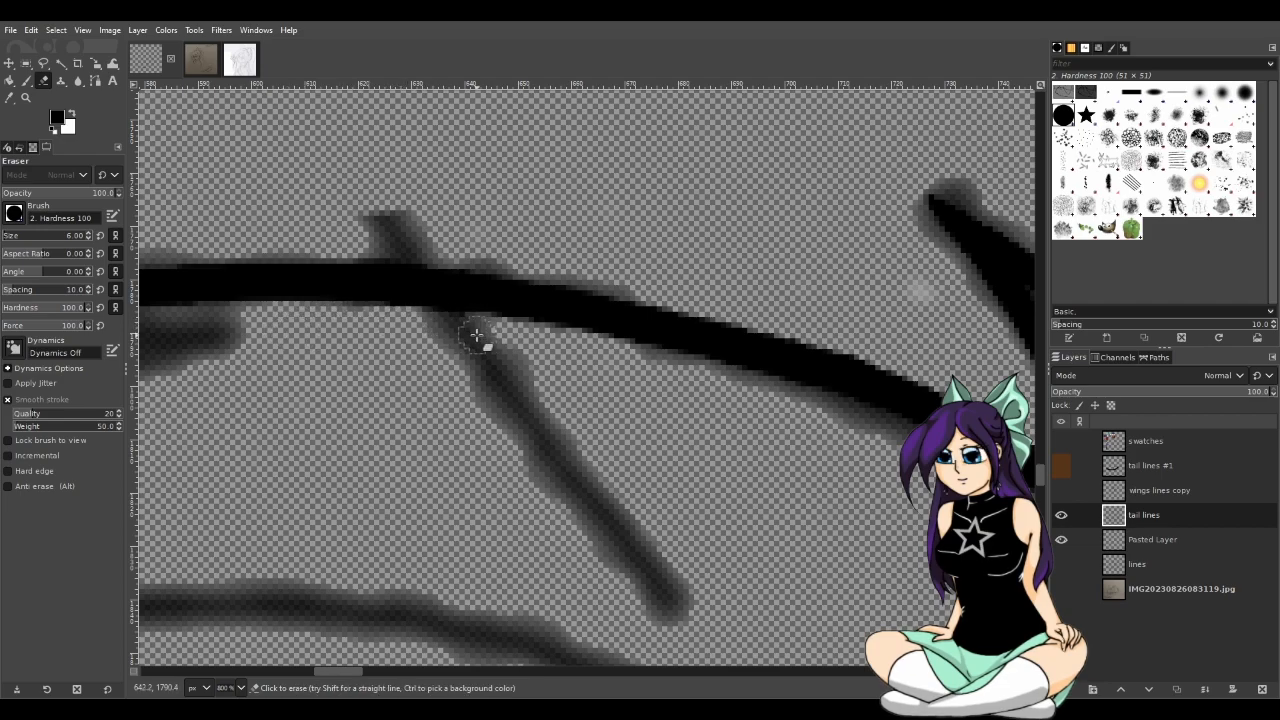
scroll(450, 373, "down", 2)
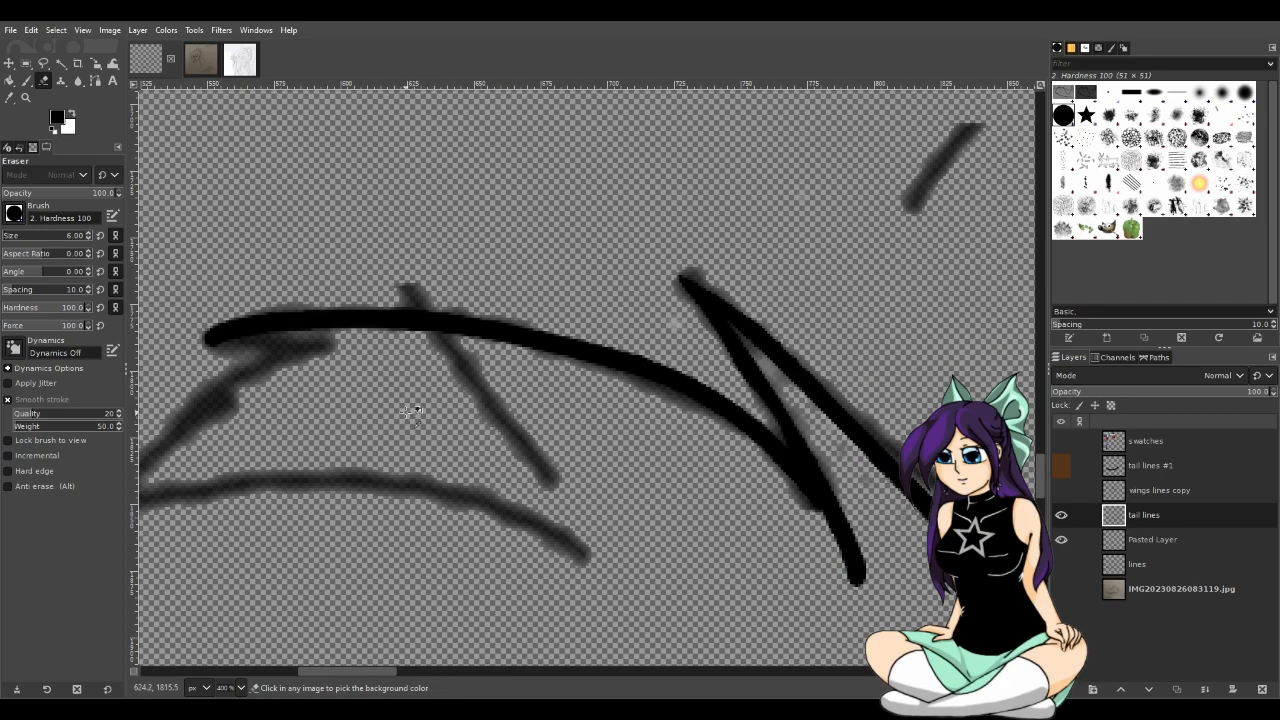
scroll(410, 413, "down", 1)
scroll(232, 385, "up", 2)
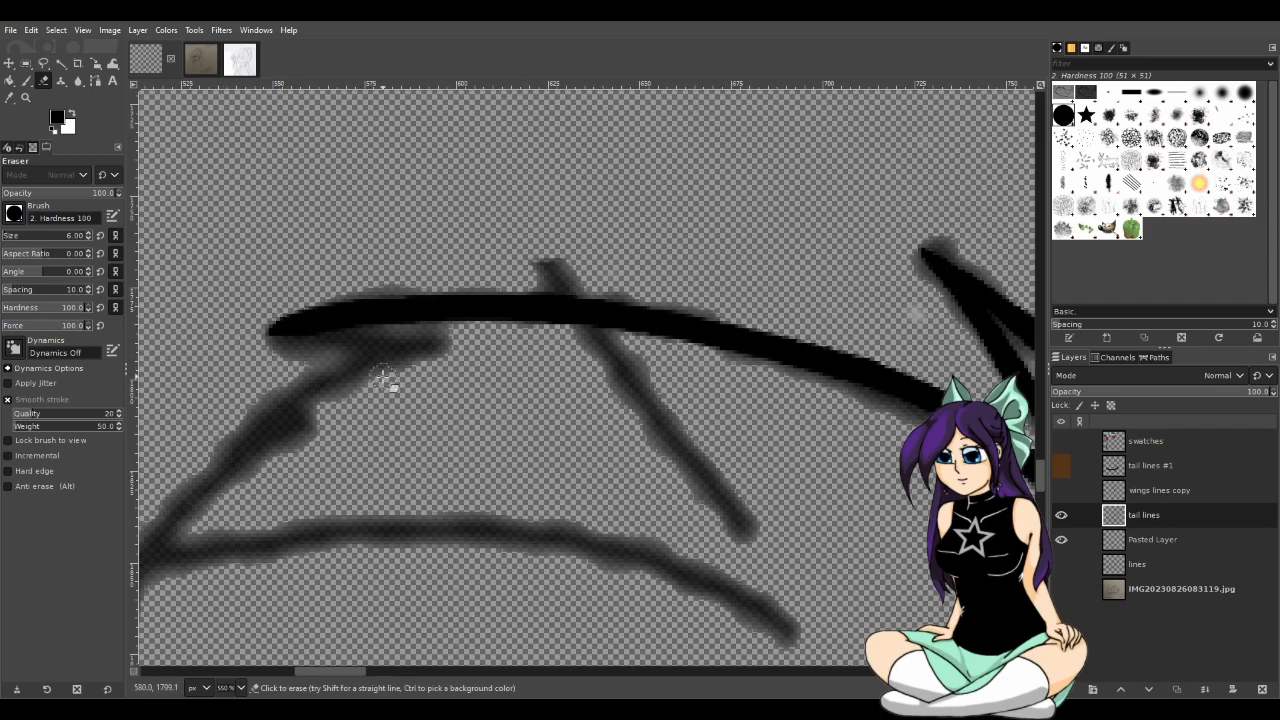
Ink the short lower edge running back under the upper curve from its left point with the size 6 paintbrush
left_click(27, 80)
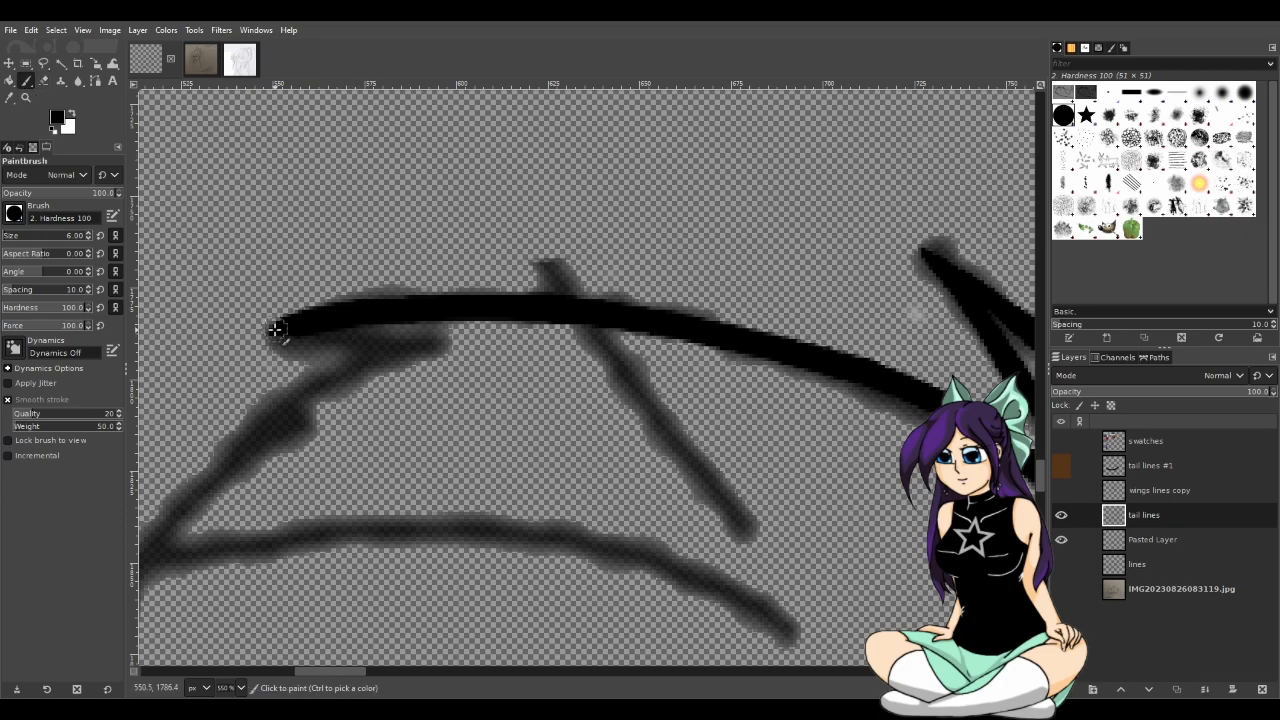
left_click_drag(276, 337, 455, 366)
key("ctrl+z")
left_click_drag(280, 342, 516, 372)
Ink the tail tip's outer side from the short lower edge down to the reference's lower left point
scroll(555, 374, "down", 2)
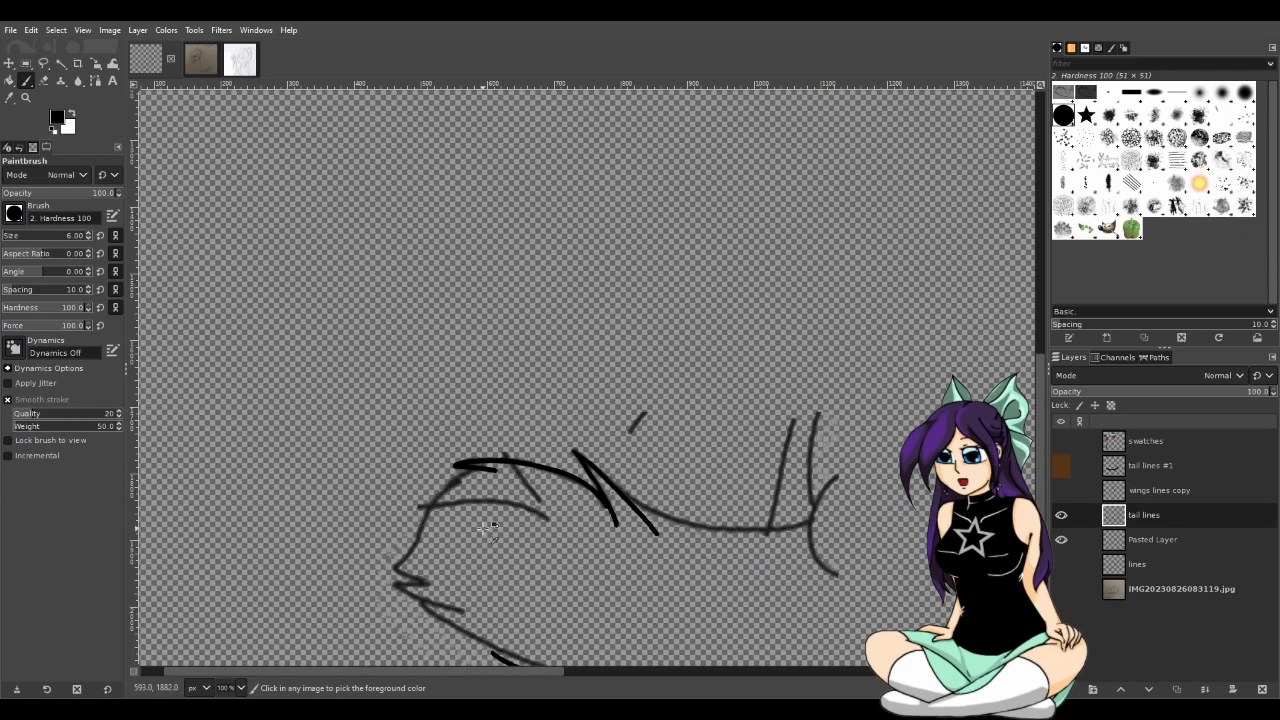
scroll(470, 533, "up", 1)
scroll(460, 533, "down", 2)
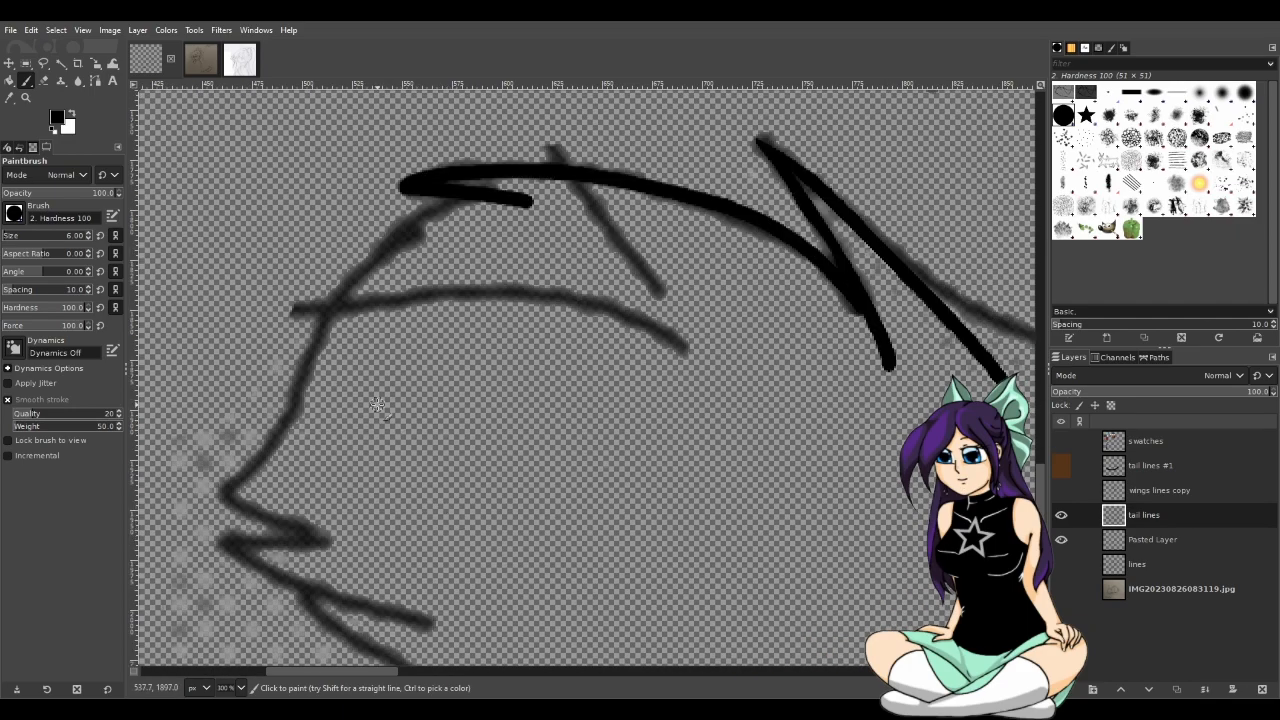
mouse_move(470, 202)
left_mouse_down()
mouse_move(415, 222)
mouse_move(350, 290)
mouse_move(285, 425)
mouse_move(212, 494)
mouse_move(354, 540)
left_mouse_up()
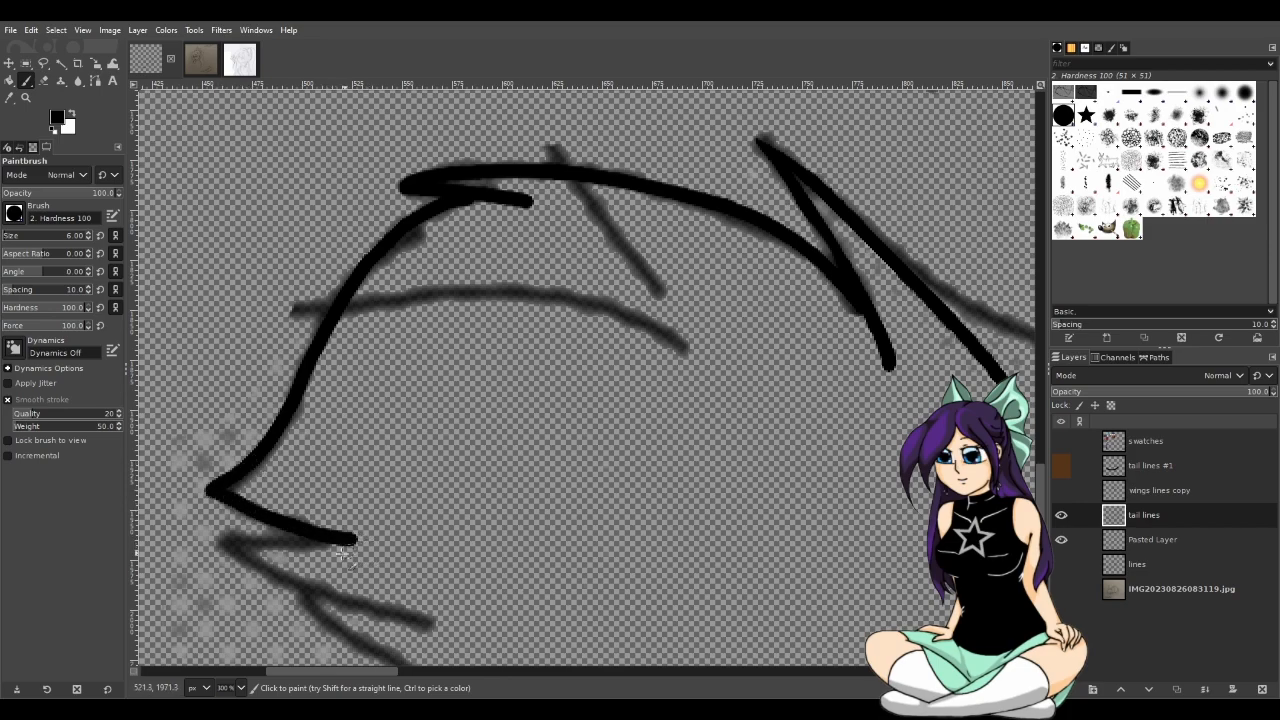
Redraw the short edge running inward from the tail tip's lower left point, following the faded reference
key("ctrl+z")
left_click_drag(213, 489, 336, 537)
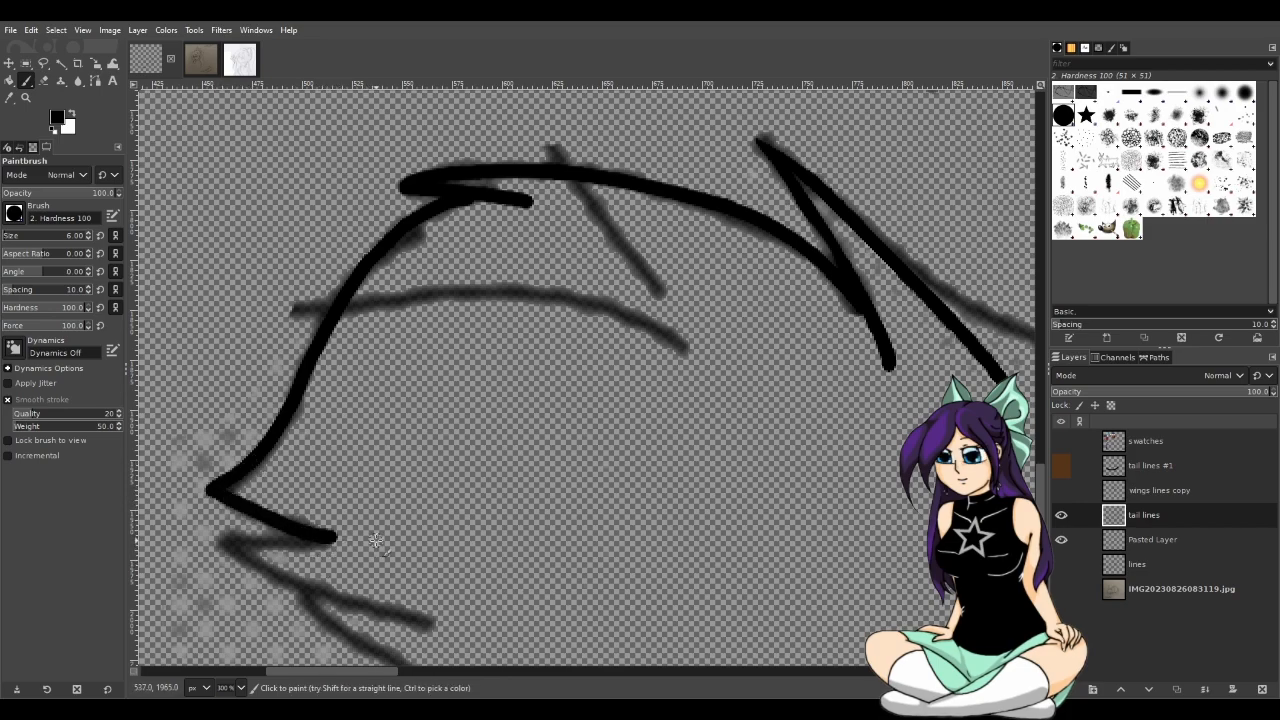
key("ctrl+z")
mouse_move(209, 490)
left_mouse_down()
mouse_move(394, 541)
mouse_move(306, 533)
mouse_move(183, 485)
left_mouse_up()
key("ctrl+z")
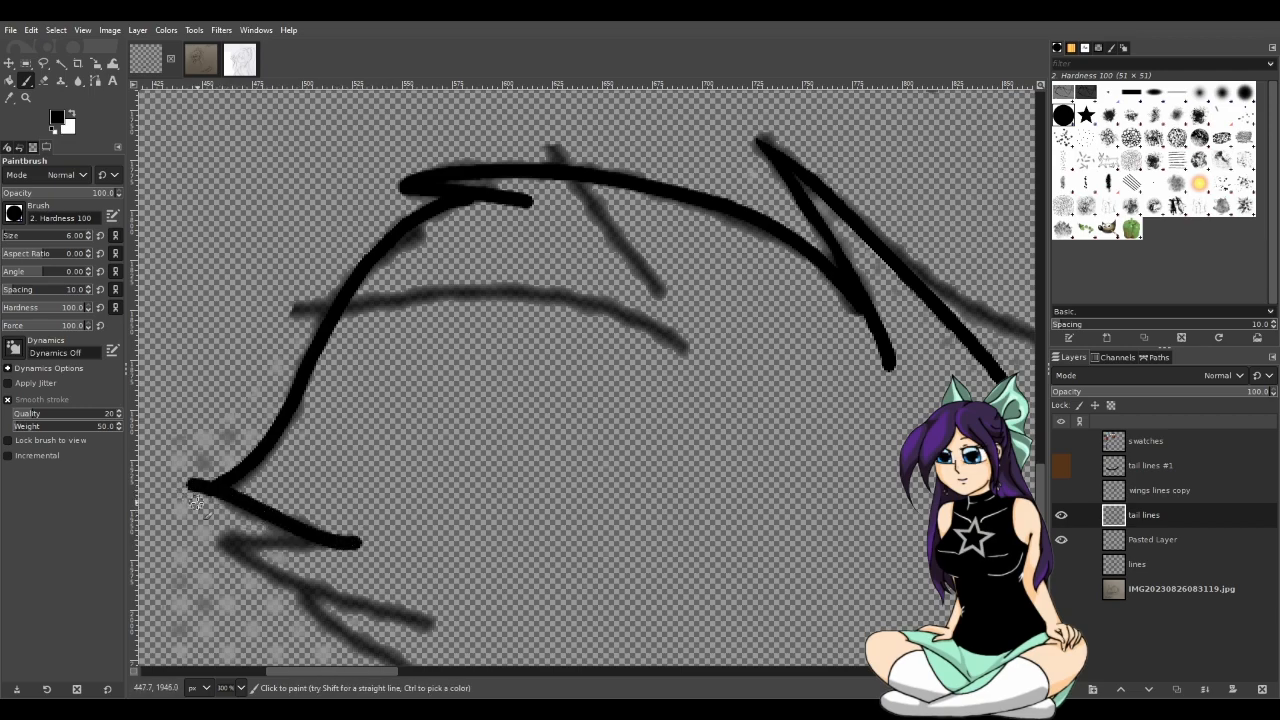
key("ctrl+z")
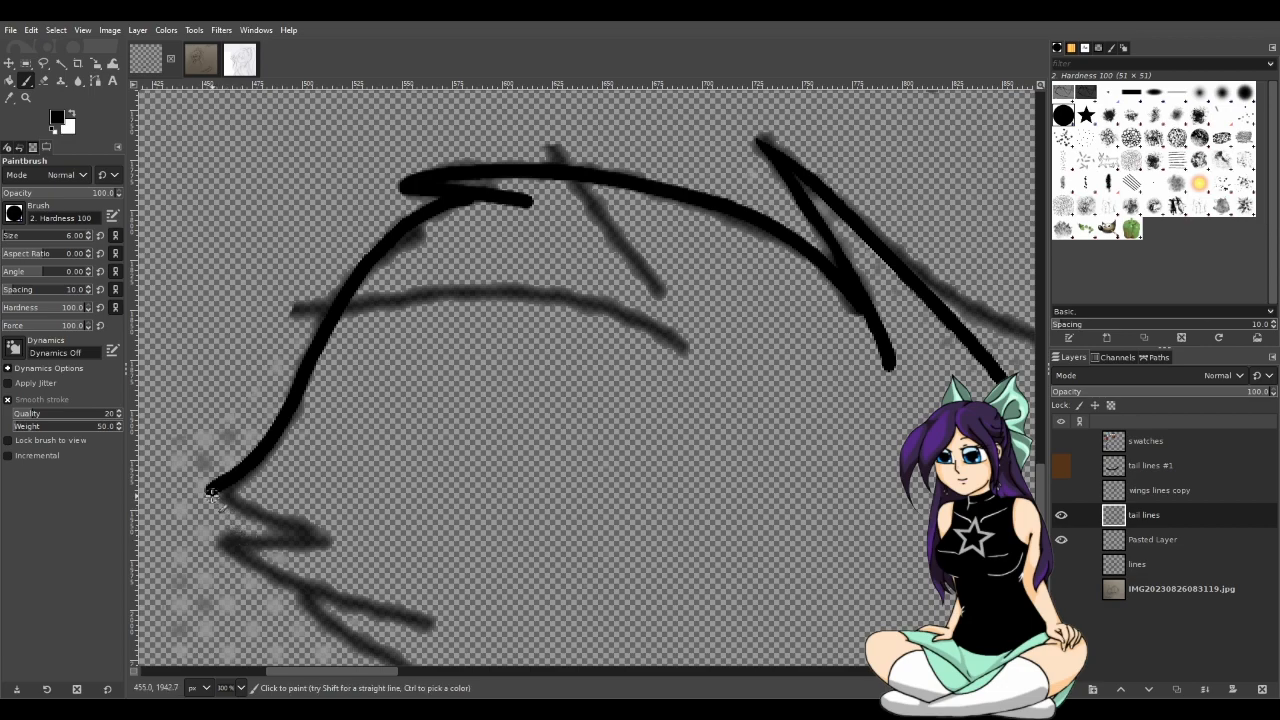
left_click_drag(211, 492, 327, 546)
key("ctrl+z")
mouse_move(210, 491)
left_mouse_down()
mouse_move(372, 565)
mouse_move(309, 537)
mouse_move(197, 531)
mouse_move(428, 618)
left_mouse_up()
key("ctrl+z")
key("ctrl+z")
key("ctrl+z")
mouse_move(202, 533)
left_mouse_down()
mouse_move(364, 622)
mouse_move(505, 649)
left_mouse_up()
key("ctrl+z")
mouse_move(201, 532)
left_mouse_down()
mouse_move(319, 592)
mouse_move(460, 624)
left_mouse_up()
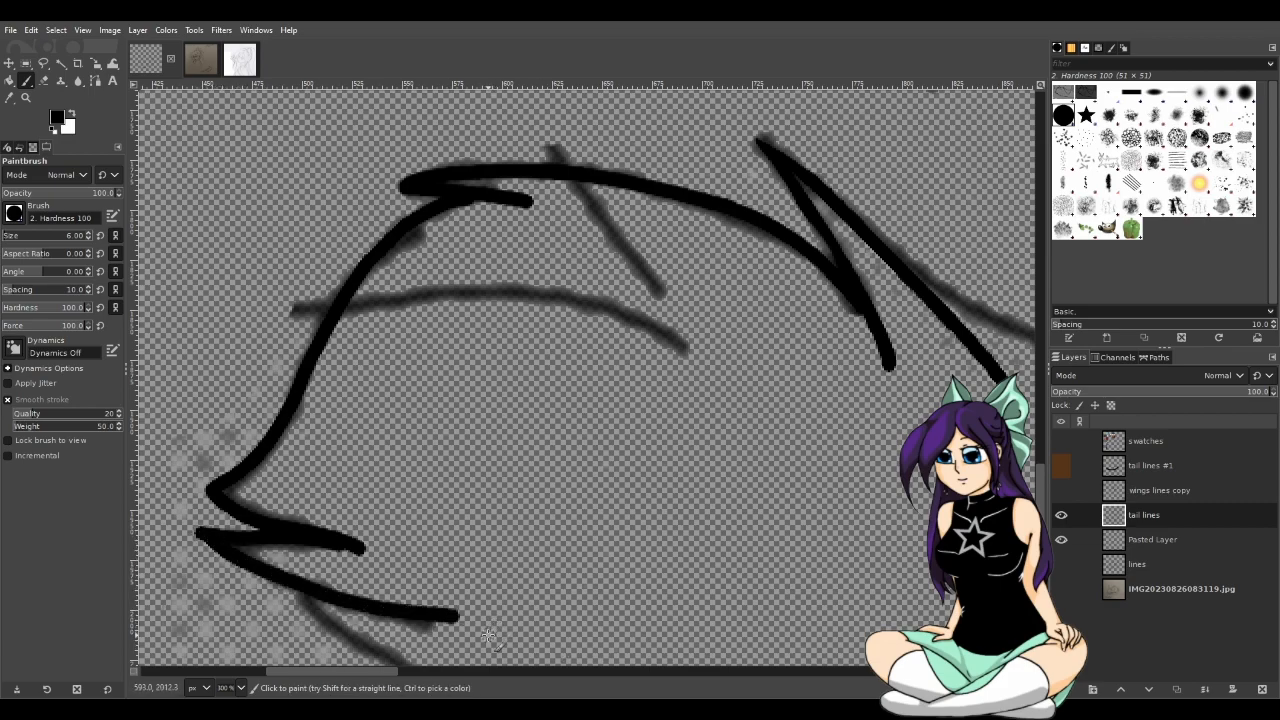
scroll(445, 628, "down", 2)
scroll(445, 628, "up", 2)
key("ctrl+z")
Trim the short edge's inner end with the eraser, and ink the return edge between it and the second left point
key("shift+e")
mouse_move(333, 543)
left_mouse_down()
mouse_move(356, 549)
mouse_move(347, 538)
left_mouse_up()
scroll(341, 558, "down", 1)
scroll(340, 575, "up", 2)
left_click(27, 80)
left_click_drag(184, 380, 319, 377)
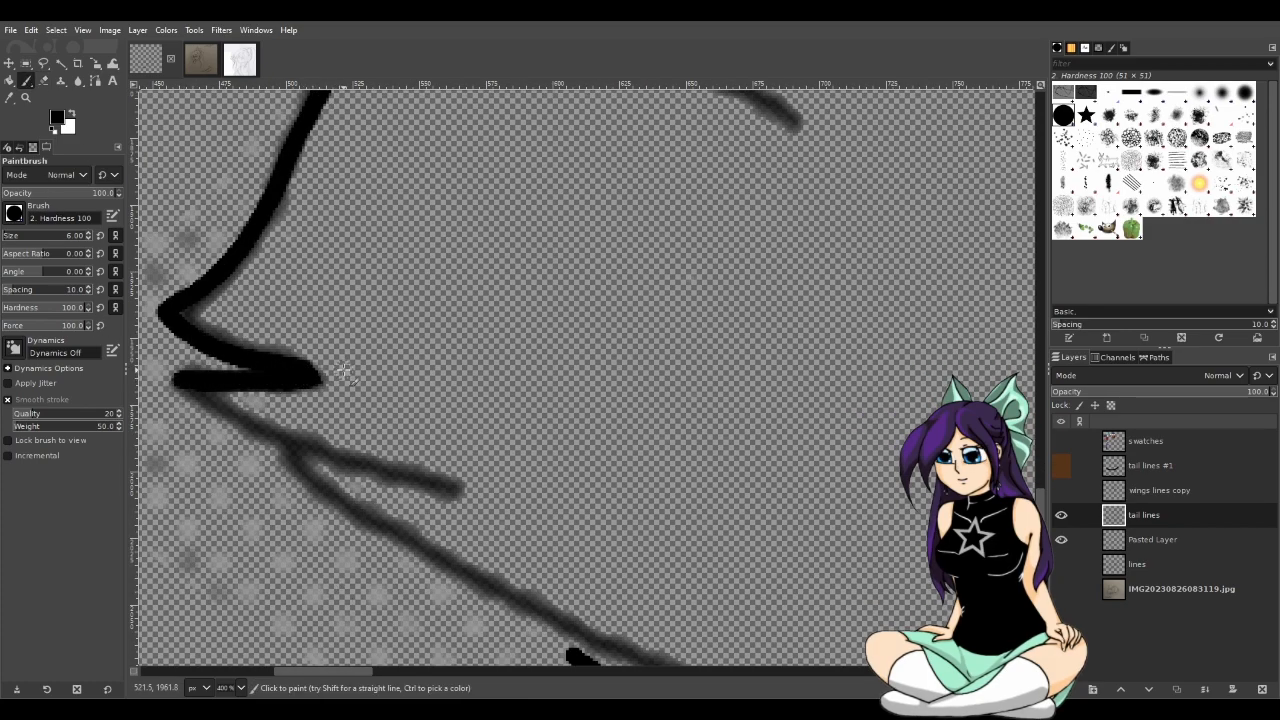
key("ctrl+z")
left_click_drag(182, 379, 335, 373)
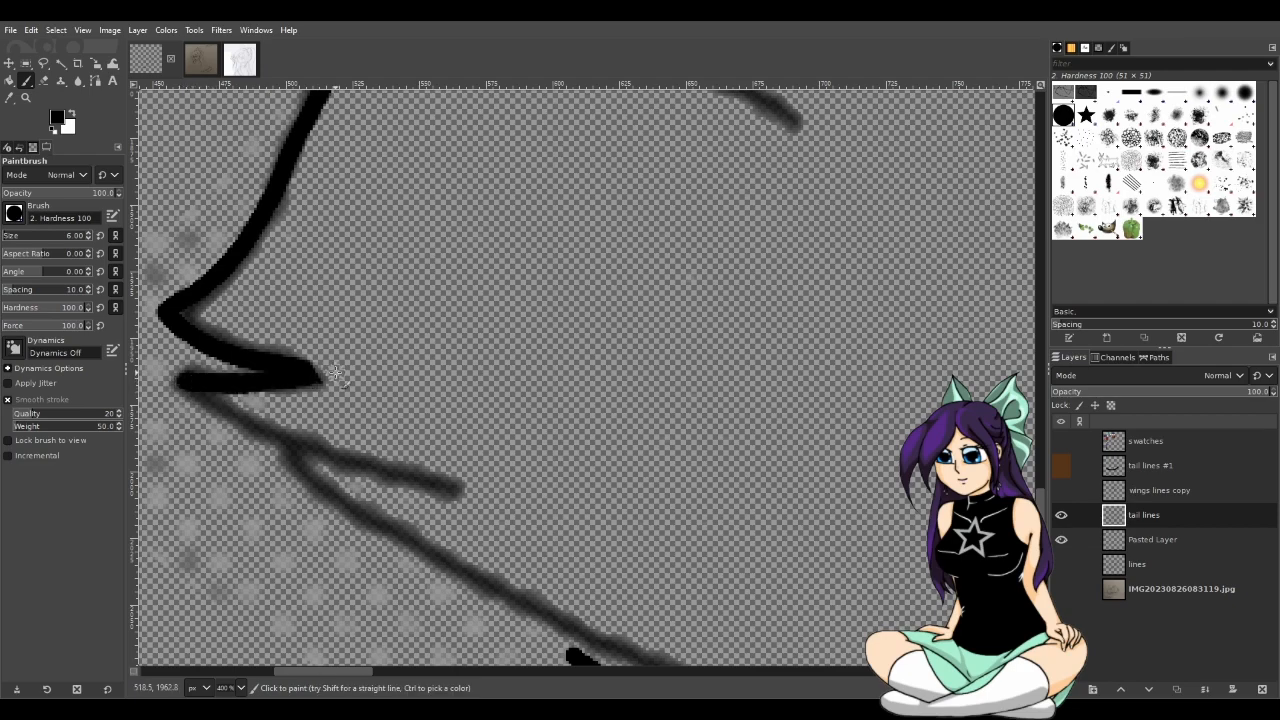
Ink the longer edge curving inward from the second left point with the size 6 paintbrush
mouse_move(187, 385)
left_mouse_down()
mouse_move(288, 434)
mouse_move(485, 482)
left_mouse_up()
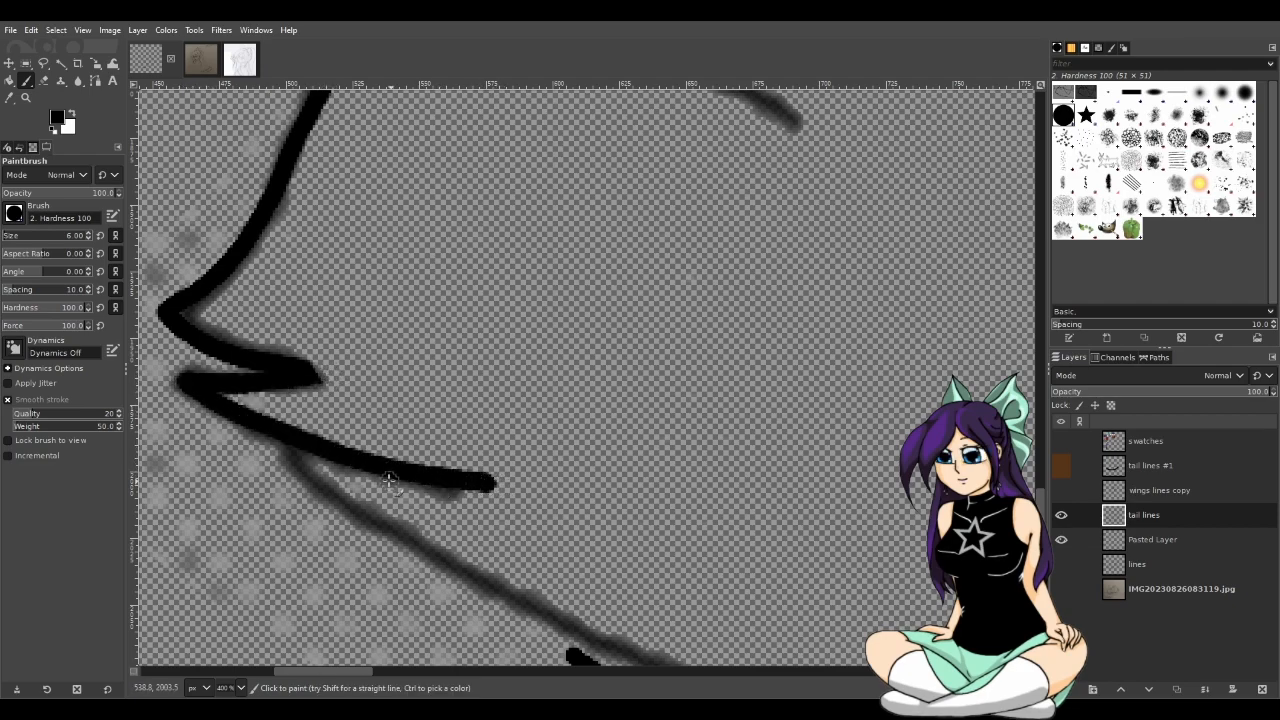
scroll(430, 519, "down", 4)
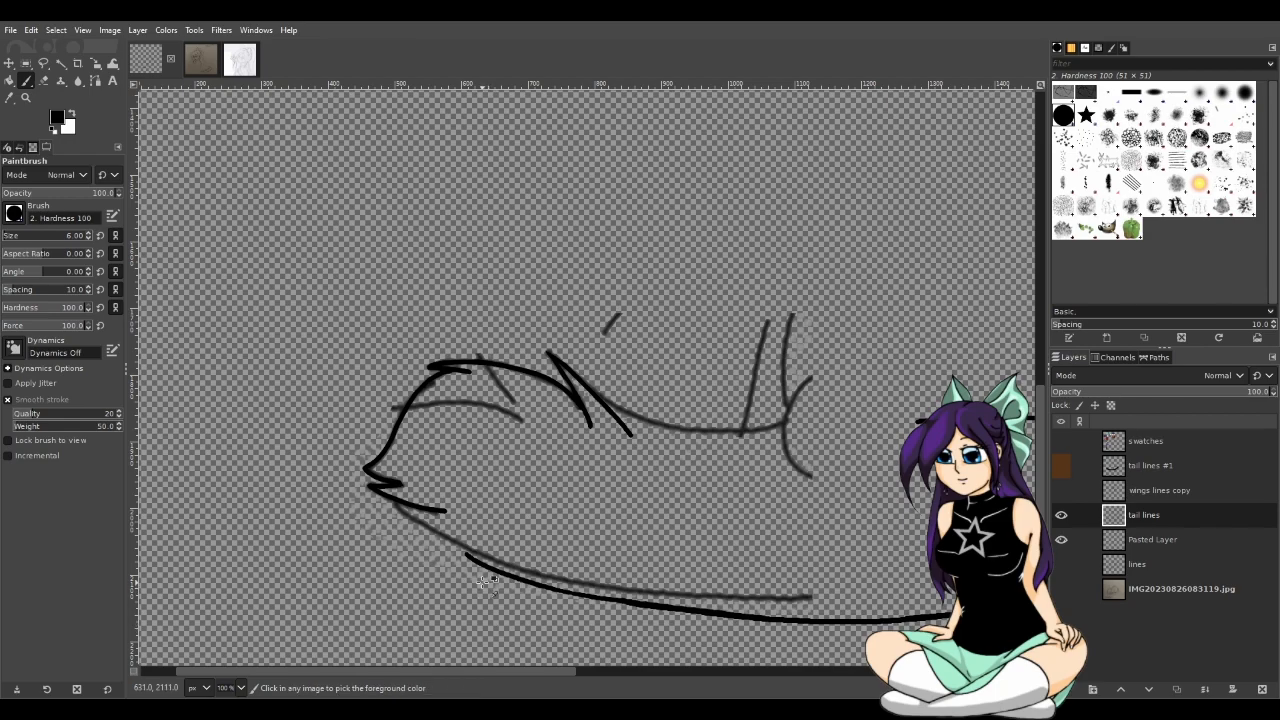
scroll(472, 575, "up", 4)
mouse_move(168, 272)
left_mouse_down()
mouse_move(276, 330)
mouse_move(465, 388)
left_mouse_up()
scroll(510, 538, "down", 4)
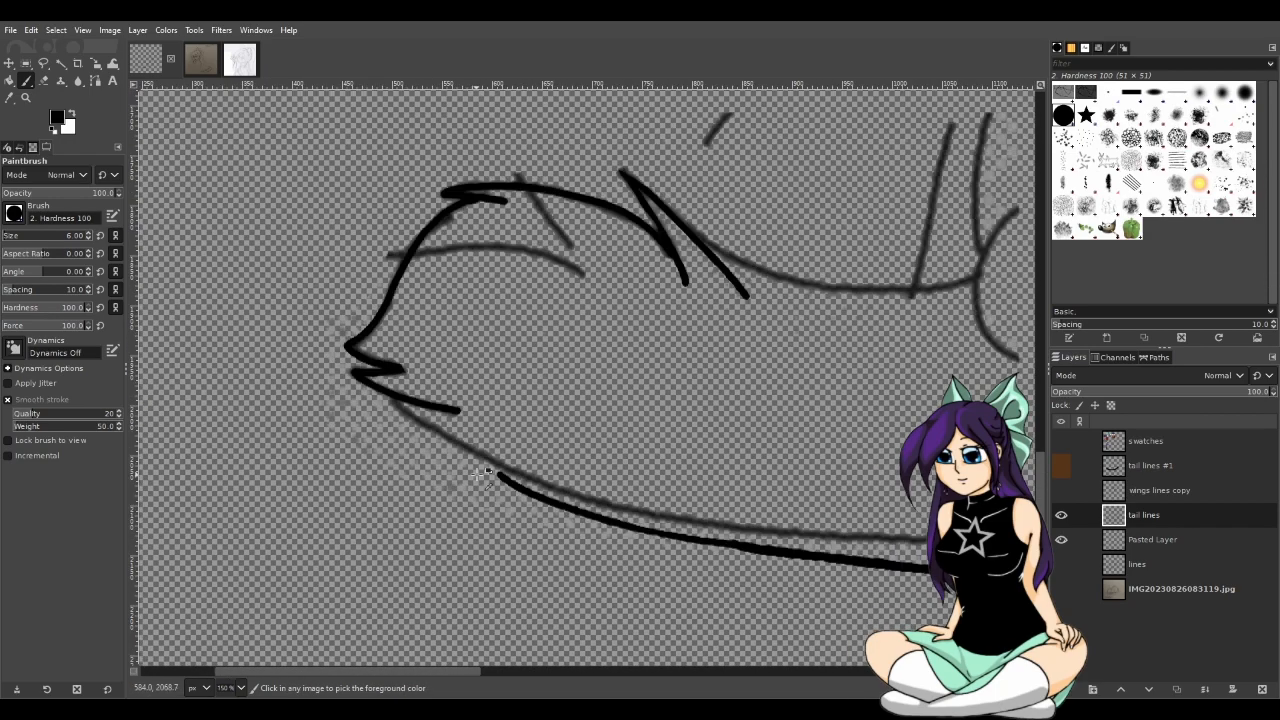
Ink the tail's lower outline from the underside of the longer edge down to the start of the existing tail line
left_click_drag(511, 670, 583, 667)
scroll(539, 641, "up", 1)
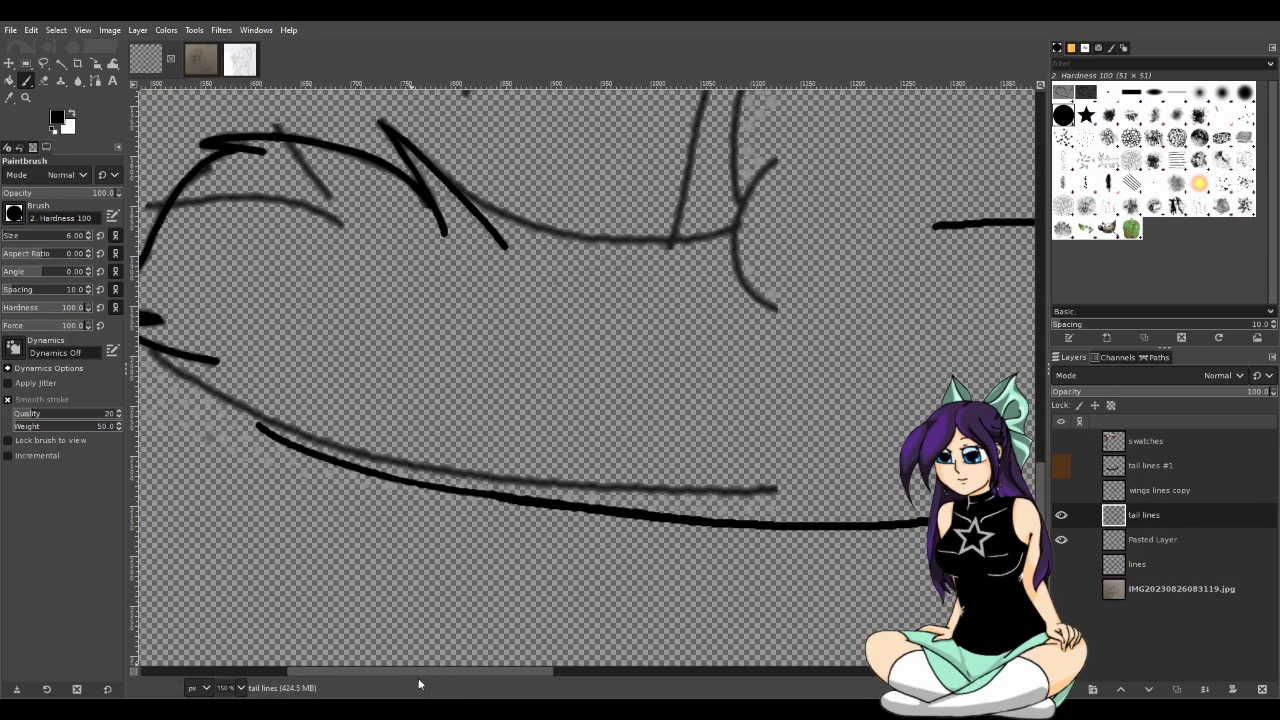
left_click_drag(432, 670, 410, 670)
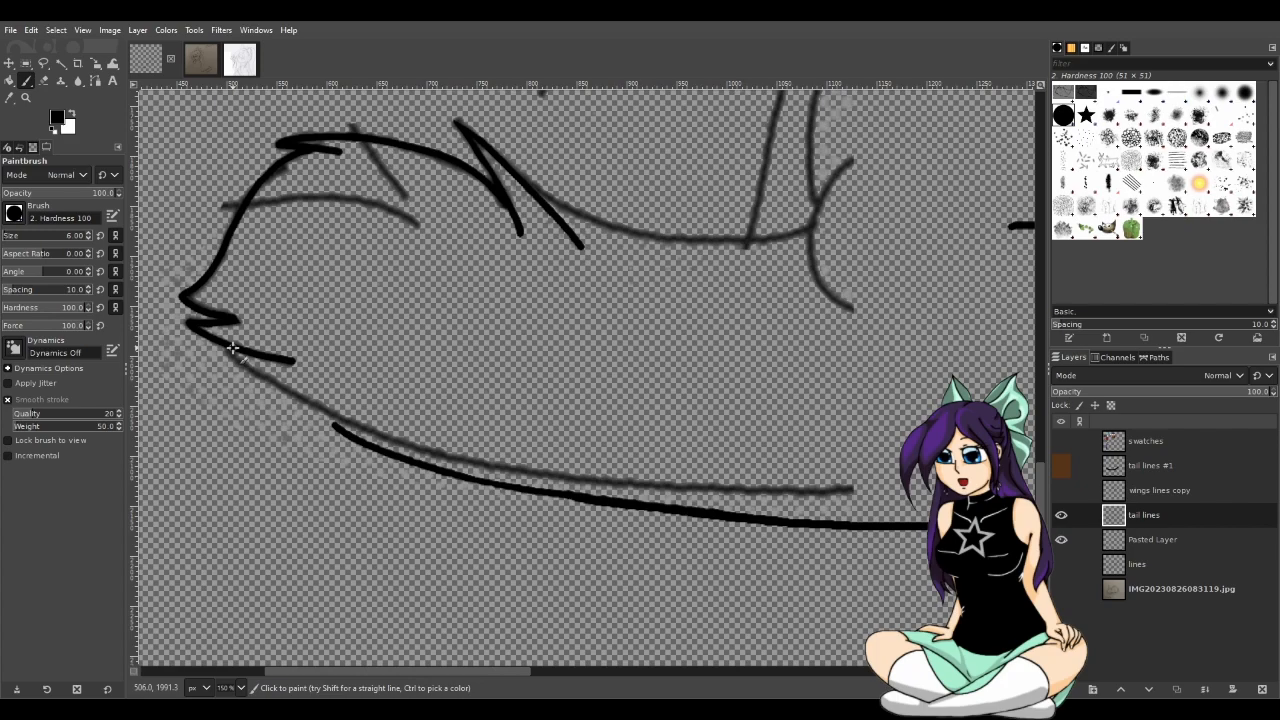
scroll(216, 341, "up", 1)
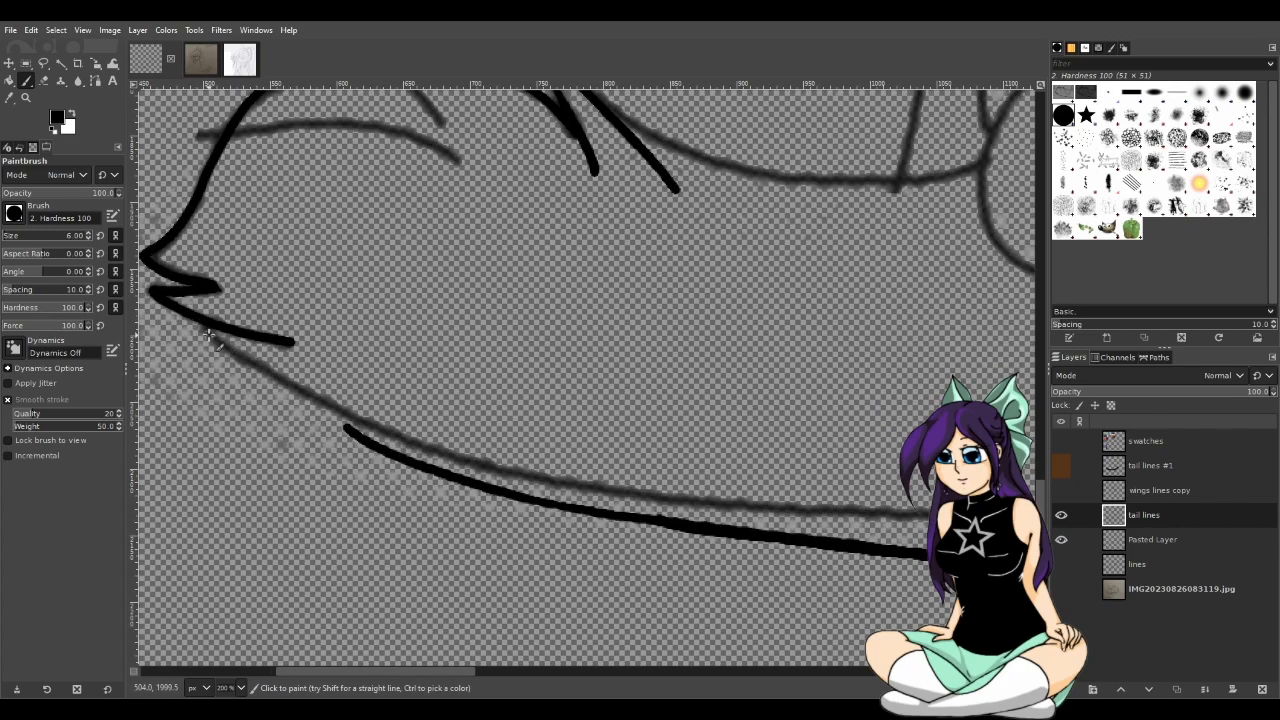
left_click_drag(202, 330, 390, 443)
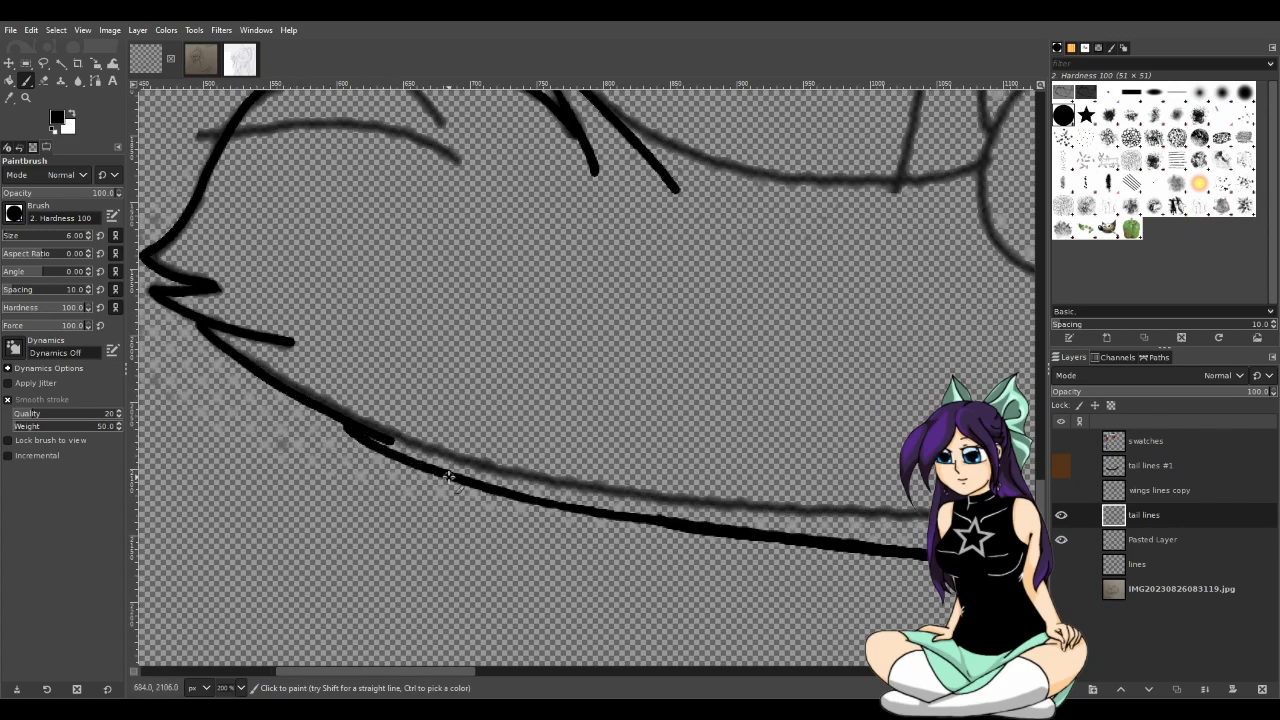
key("ctrl+z")
key("ctrl+y")
Paint over the join between the new lower outline section and the existing tail line to blend them
scroll(370, 452, "down", 5)
scroll(453, 513, "up", 5)
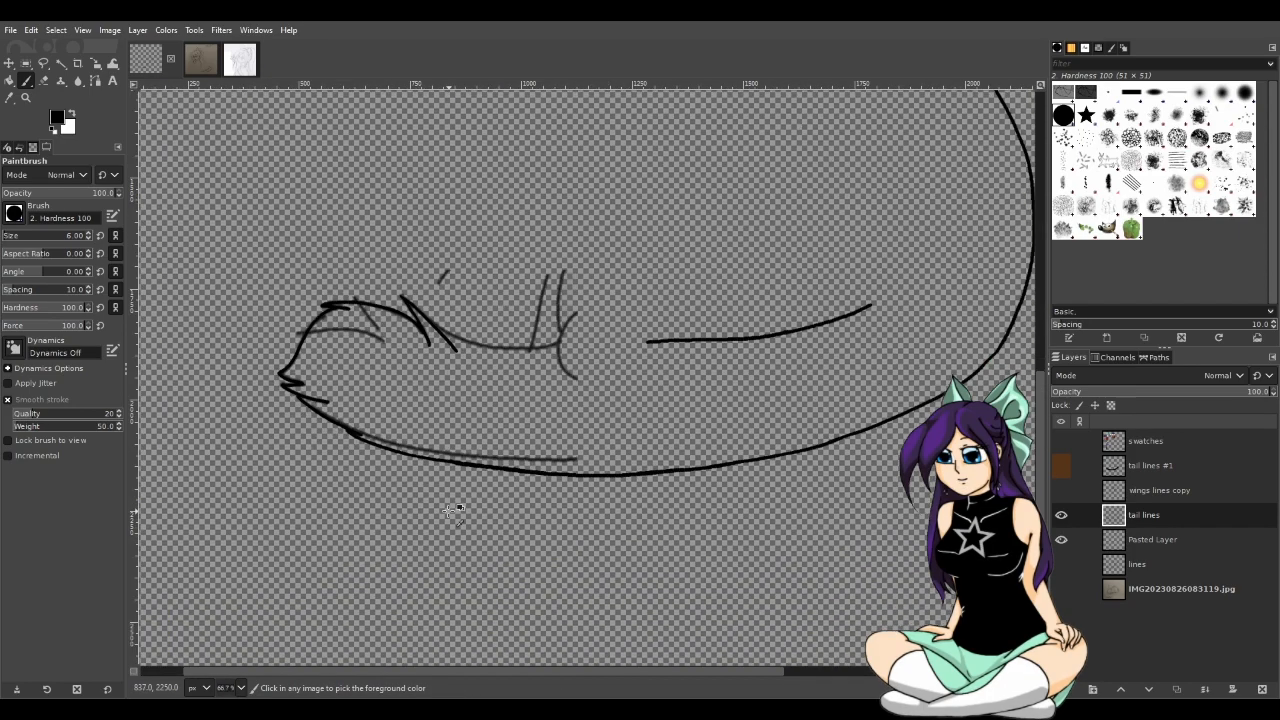
scroll(252, 370, "down", 3)
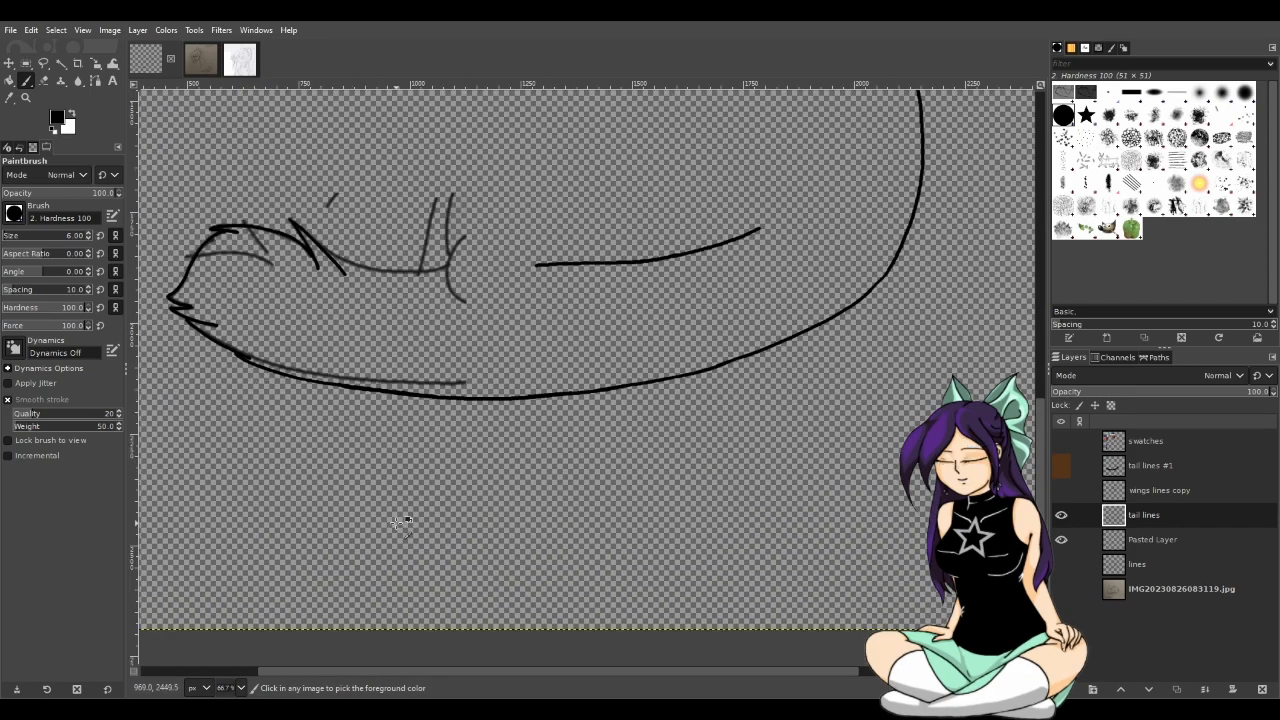
scroll(450, 674, "left", 2)
key("ctrl")
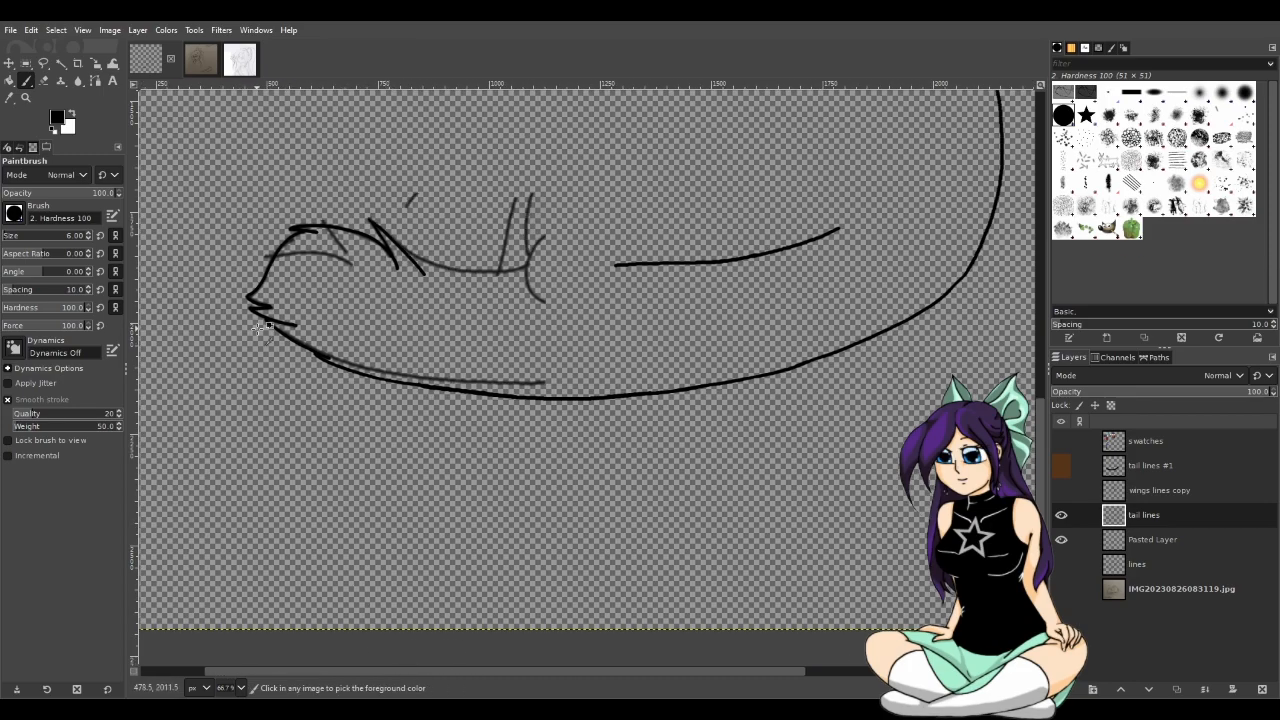
scroll(265, 340, "up", 3)
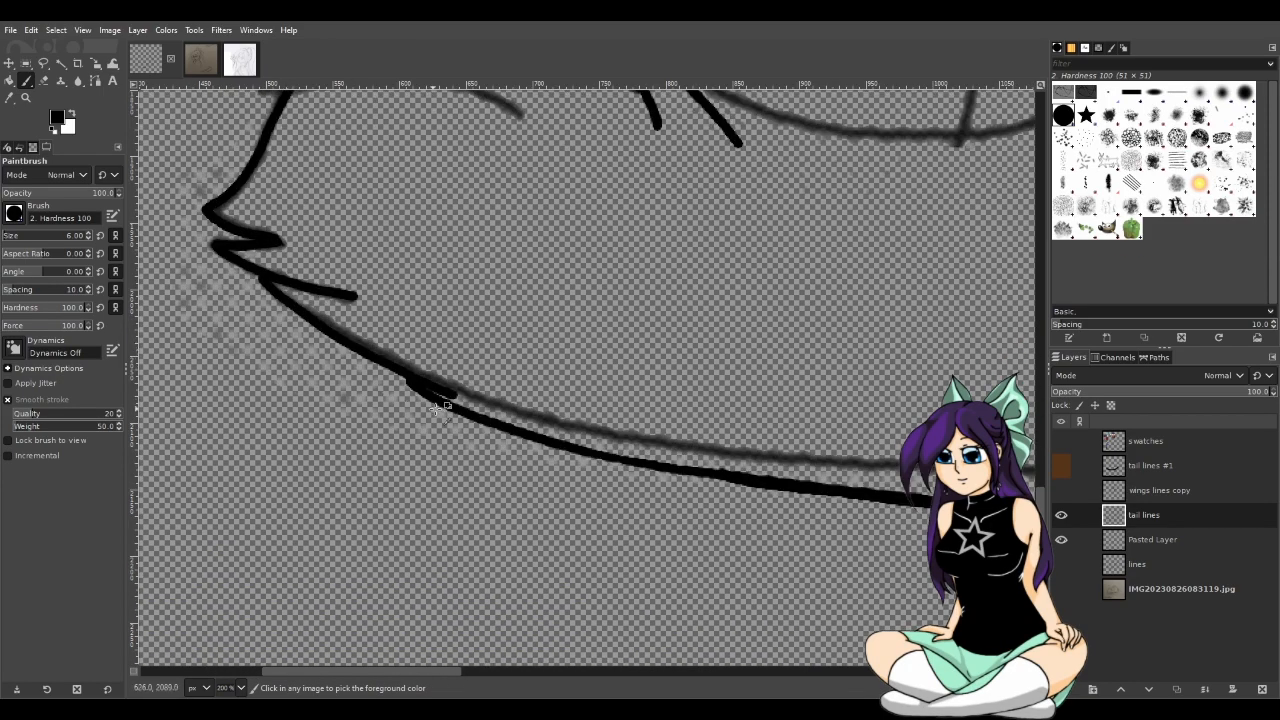
scroll(433, 410, "up", 1)
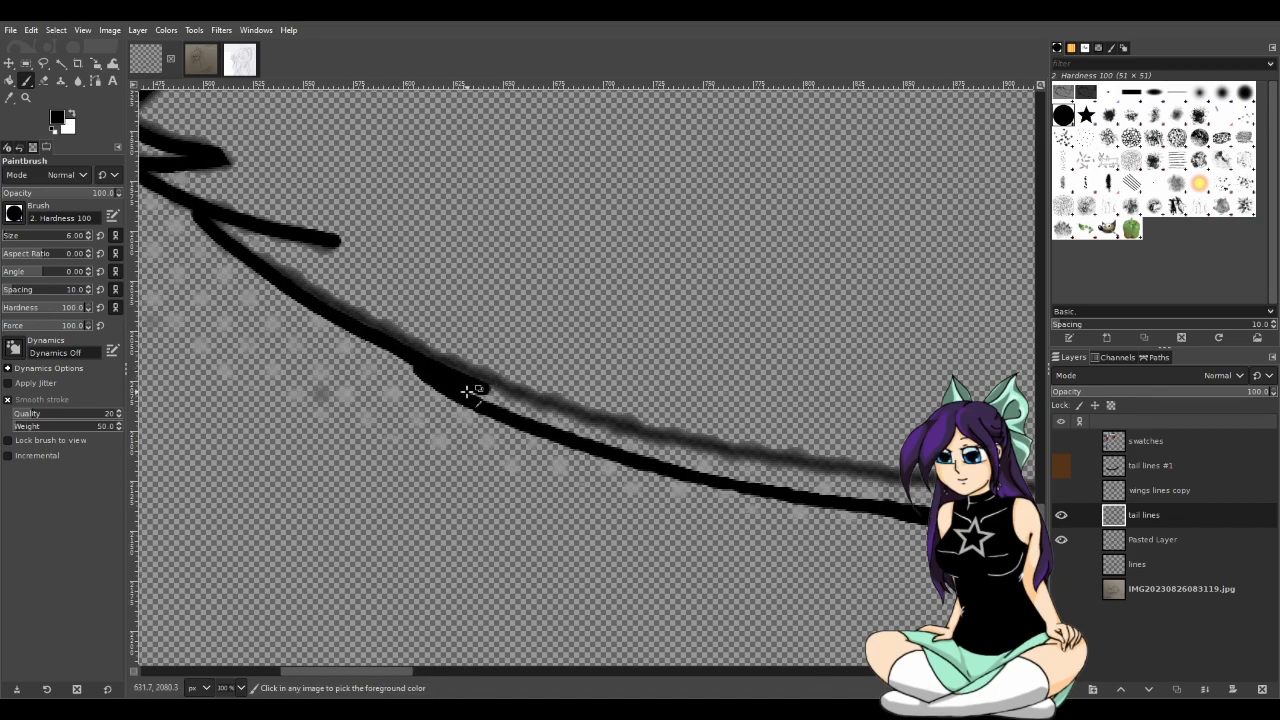
scroll(548, 418, "down", 4)
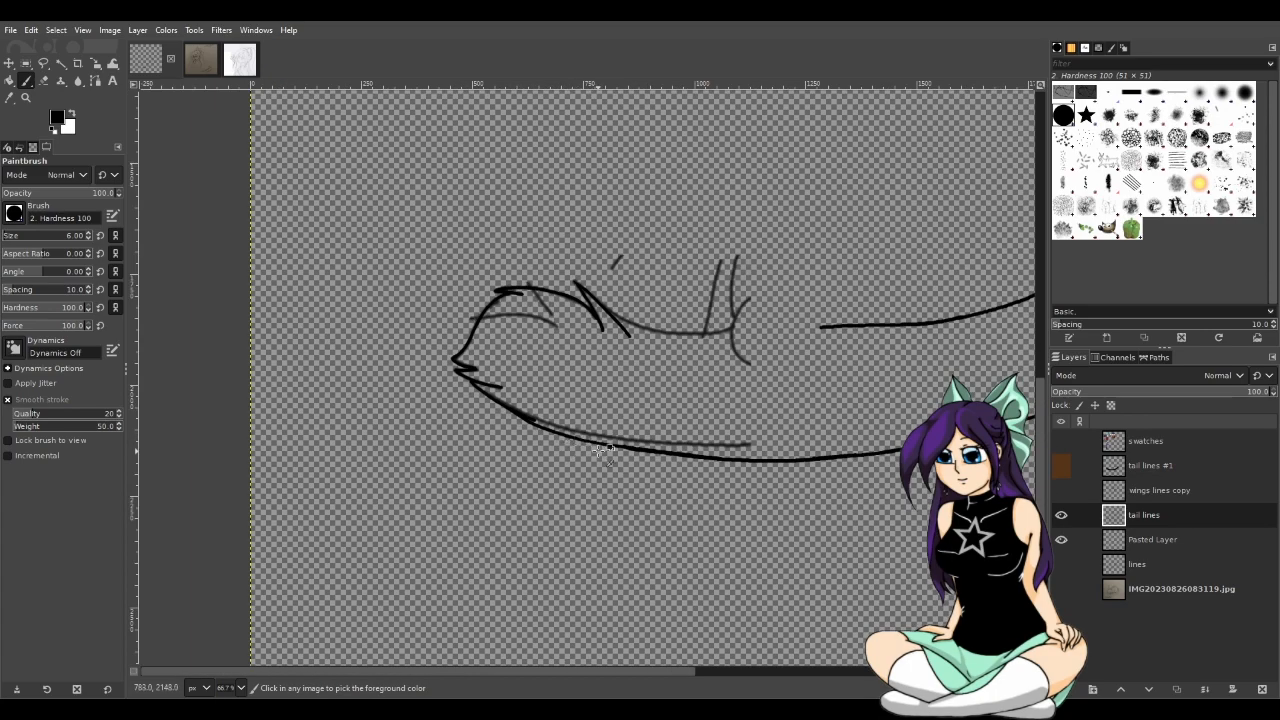
scroll(612, 452, "up", 1)
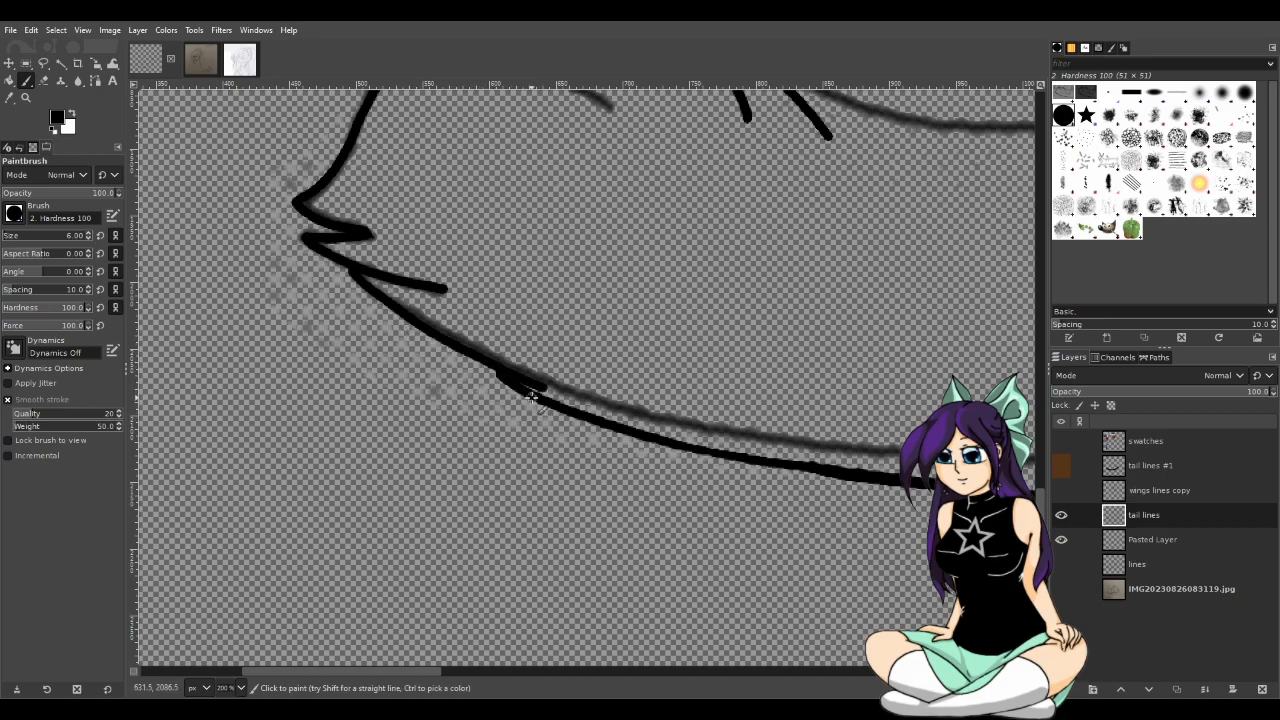
left_click_drag(530, 396, 474, 360)
scroll(449, 380, "up", 2)
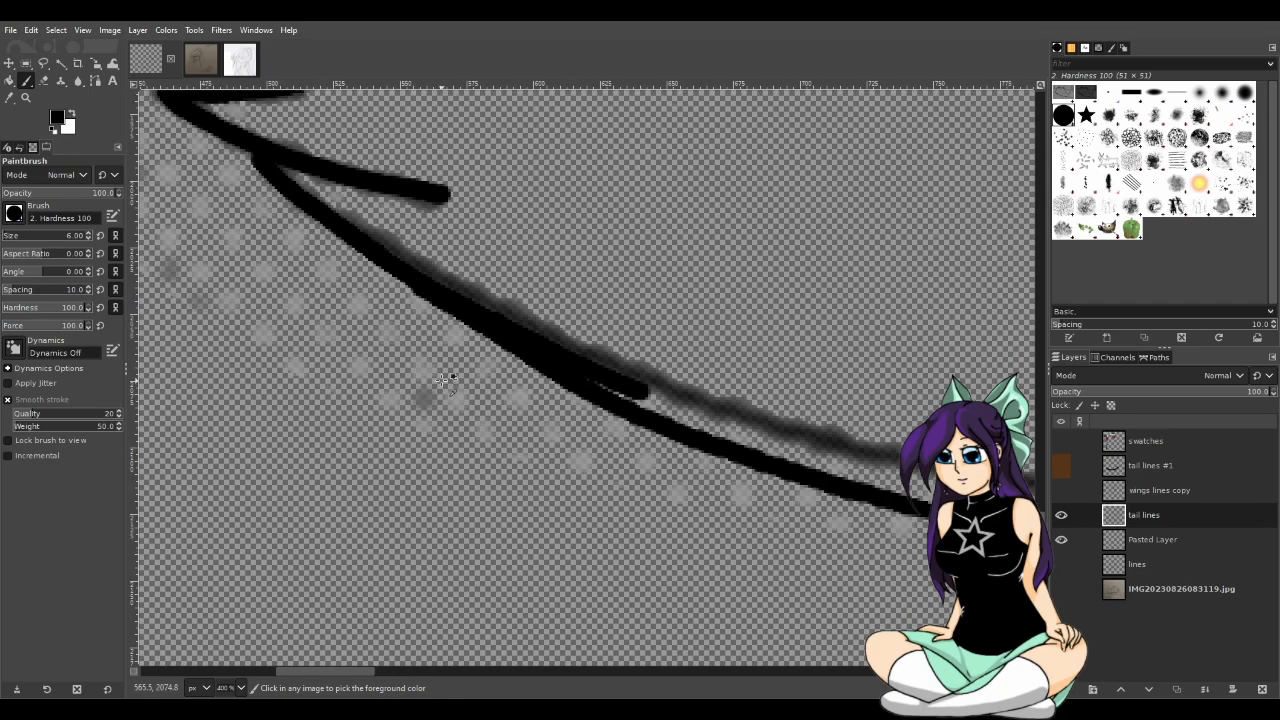
Erase the overlapping stroke end and excess thickness around the lower outline's join with the size 6 eraser
left_click(44, 81)
left_click_drag(424, 307, 395, 293)
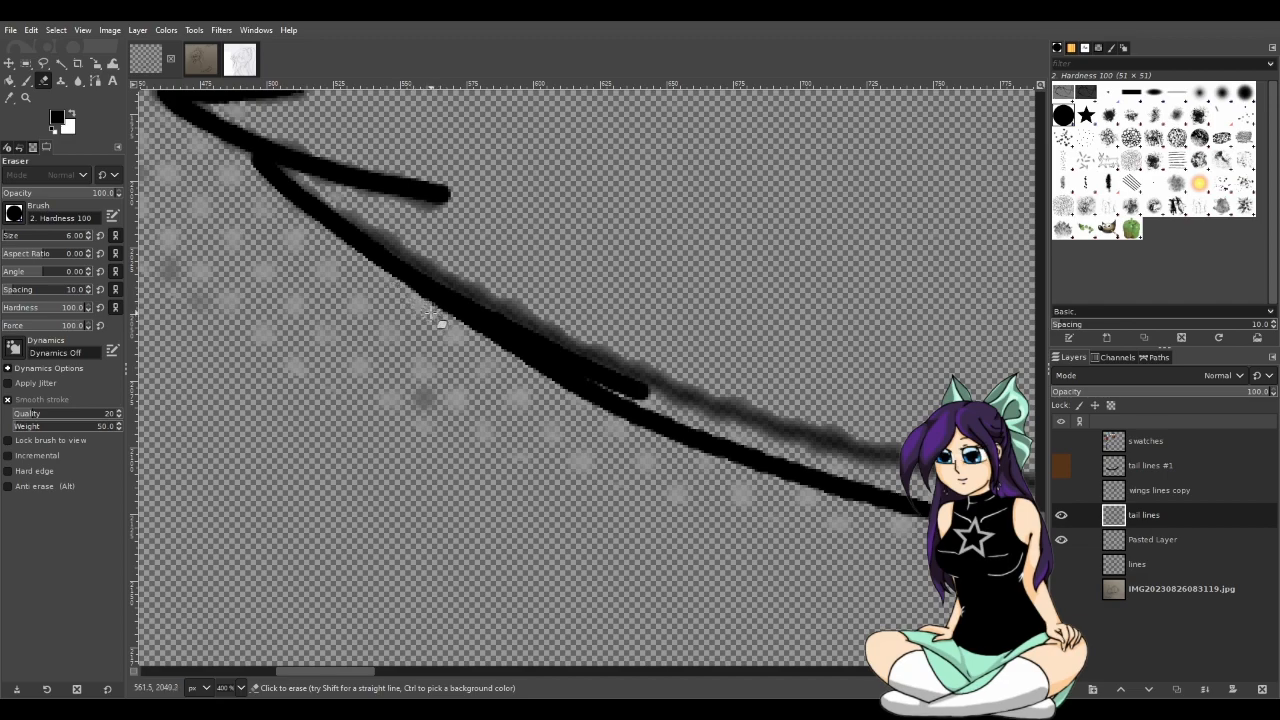
mouse_move(663, 398)
left_mouse_down()
mouse_move(516, 308)
mouse_move(542, 316)
mouse_move(638, 395)
mouse_move(457, 285)
mouse_move(625, 372)
mouse_move(439, 276)
mouse_move(601, 358)
left_mouse_up()
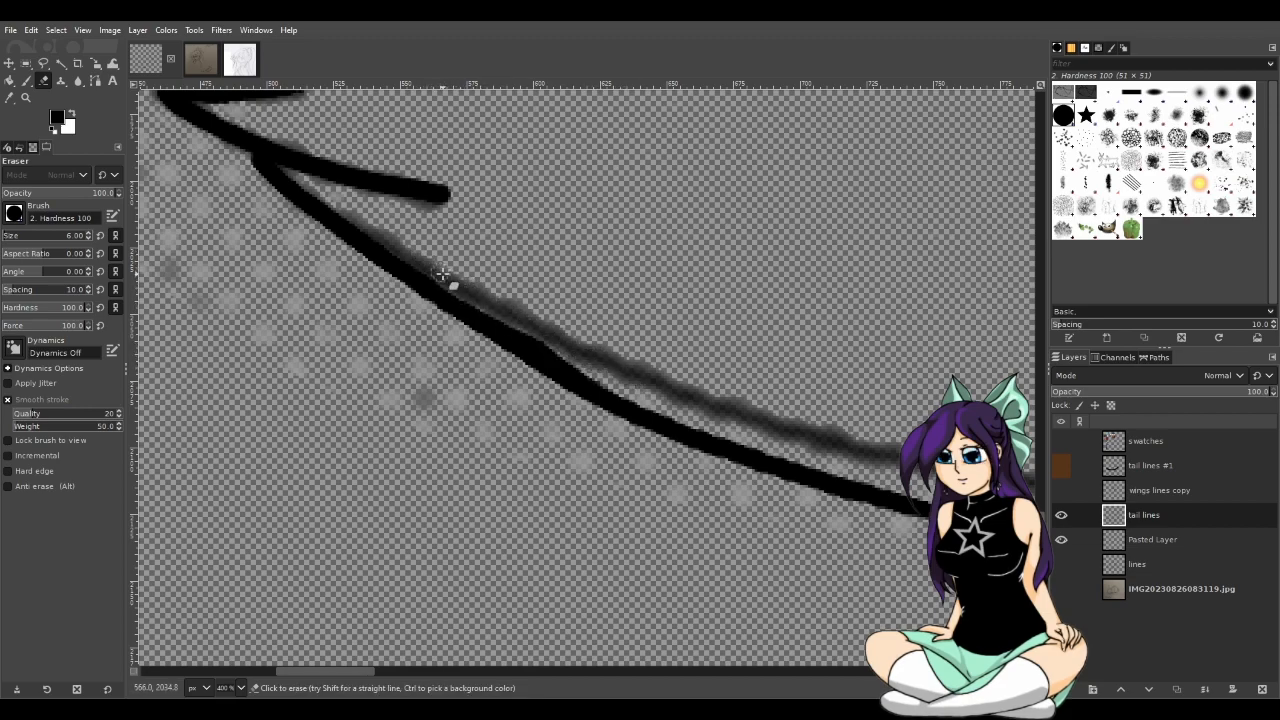
scroll(693, 432, "down", 3, "ctrl")
scroll(693, 432, "up", 5, "ctrl")
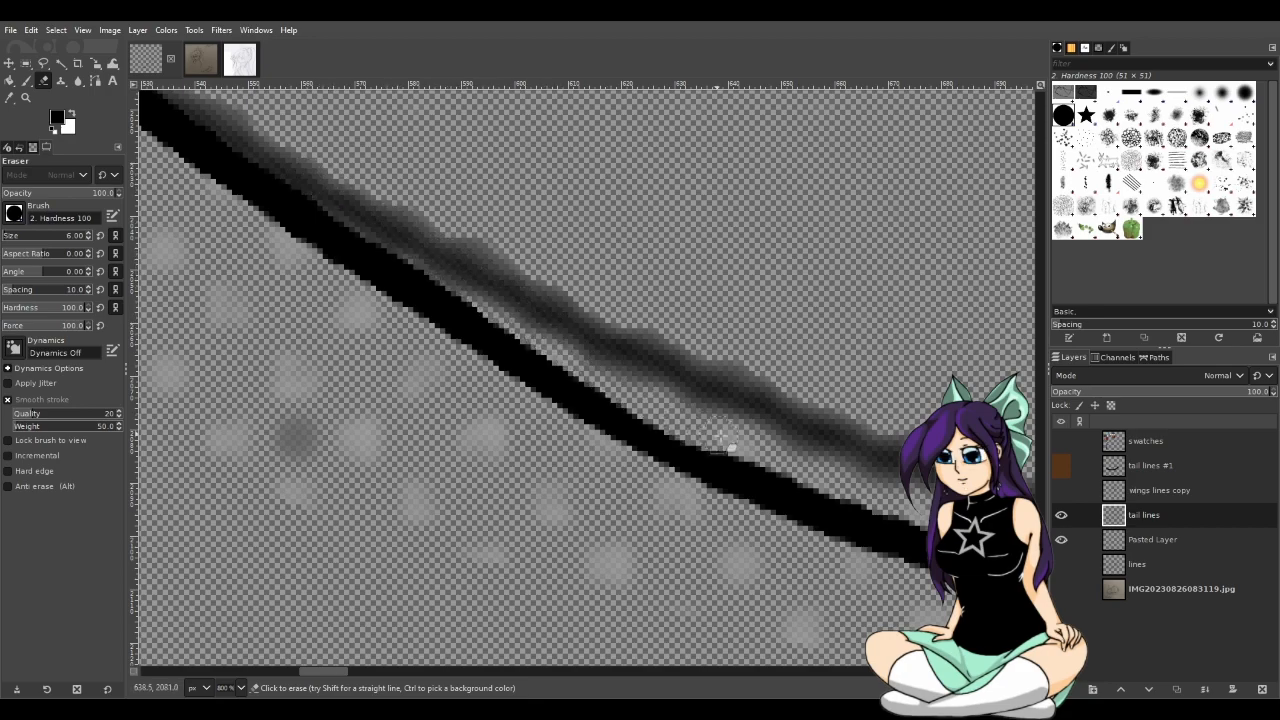
scroll(740, 430, "down", 3)
scroll(614, 357, "up", 2)
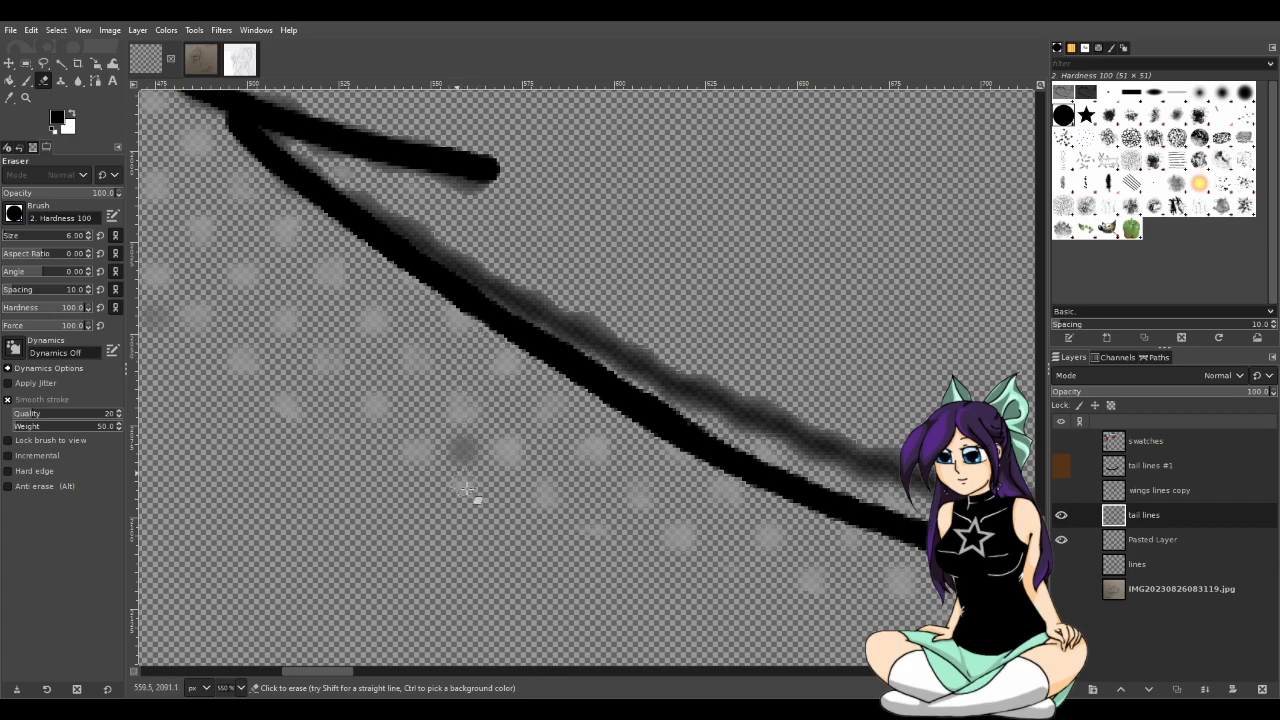
left_click_drag(341, 674, 378, 668)
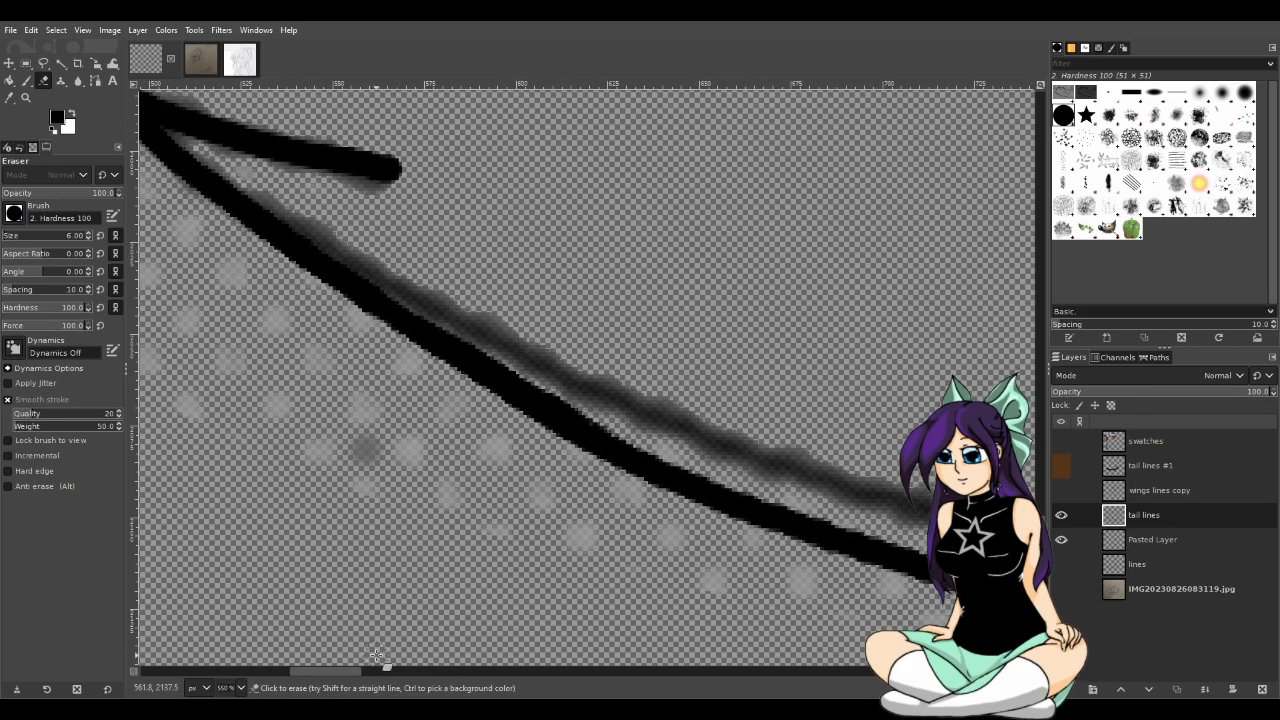
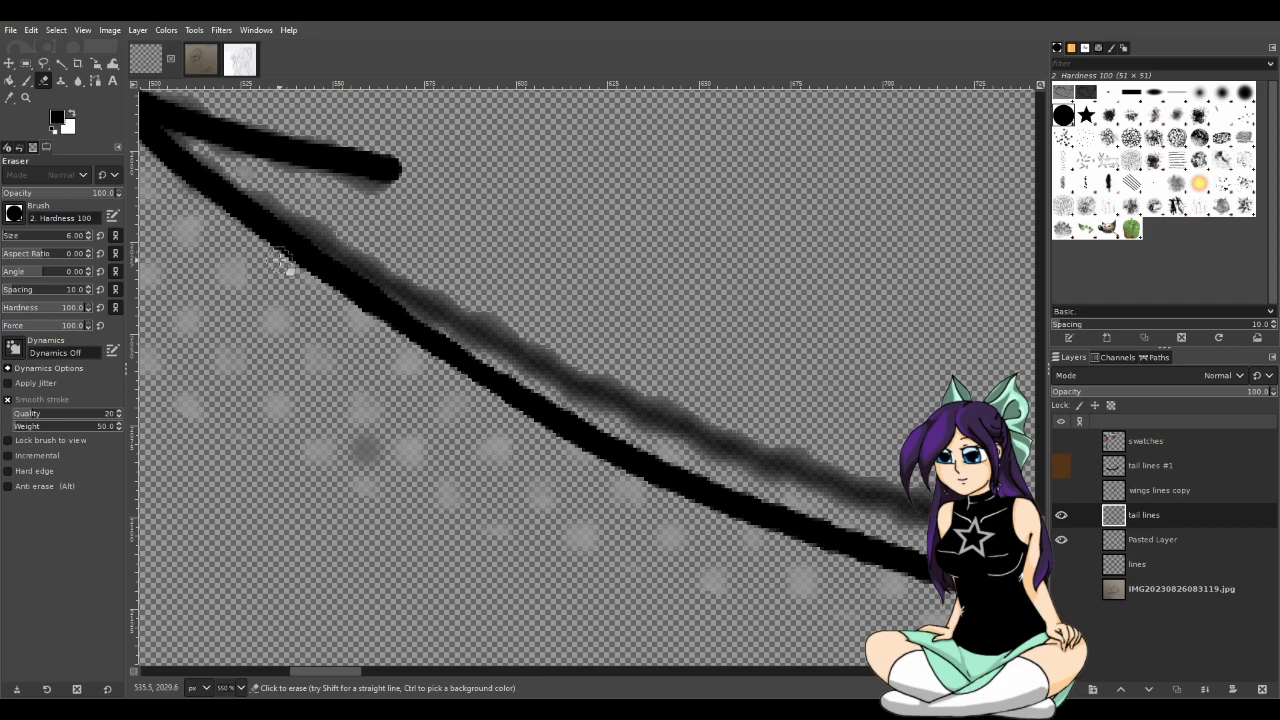
Even out the lower outline's thickness along the join with a paintbrush stroke following the line
key("p")
scroll(357, 343, "up", 2)
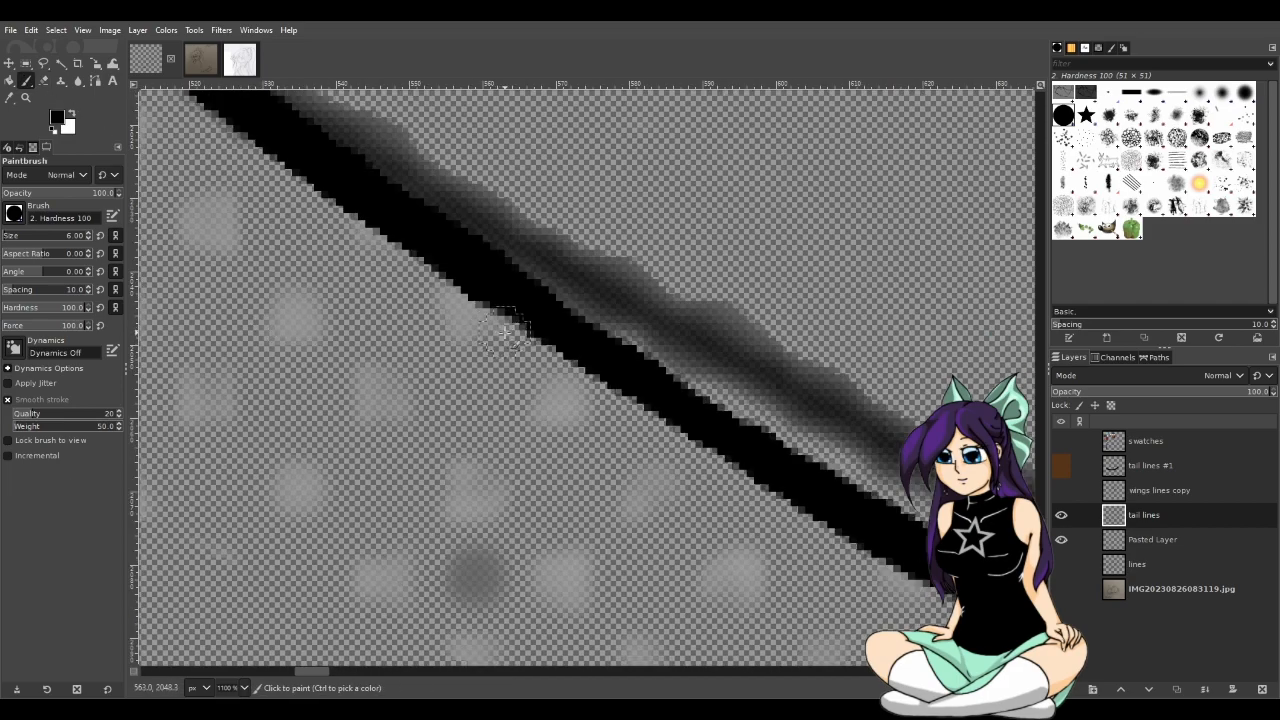
left_click_drag(731, 438, 669, 404)
key("ctrl+z")
left_click_drag(486, 277, 672, 403)
key("ctrl+z")
mouse_move(776, 449)
left_mouse_down()
mouse_move(425, 238)
mouse_move(535, 315)
mouse_move(742, 430)
left_mouse_up()
key("ctrl+z")
key("ctrl+z")
mouse_move(470, 255)
left_mouse_down()
mouse_move(711, 431)
mouse_move(846, 508)
left_mouse_up()
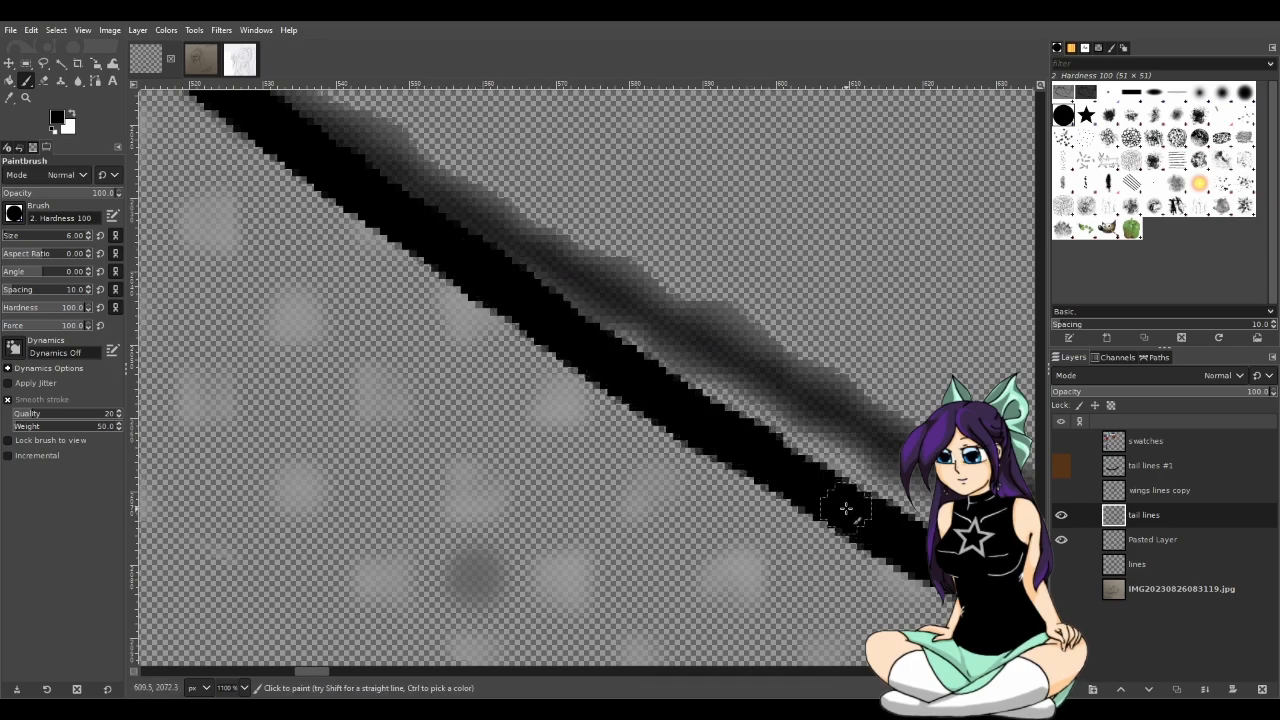
left_click(43, 80)
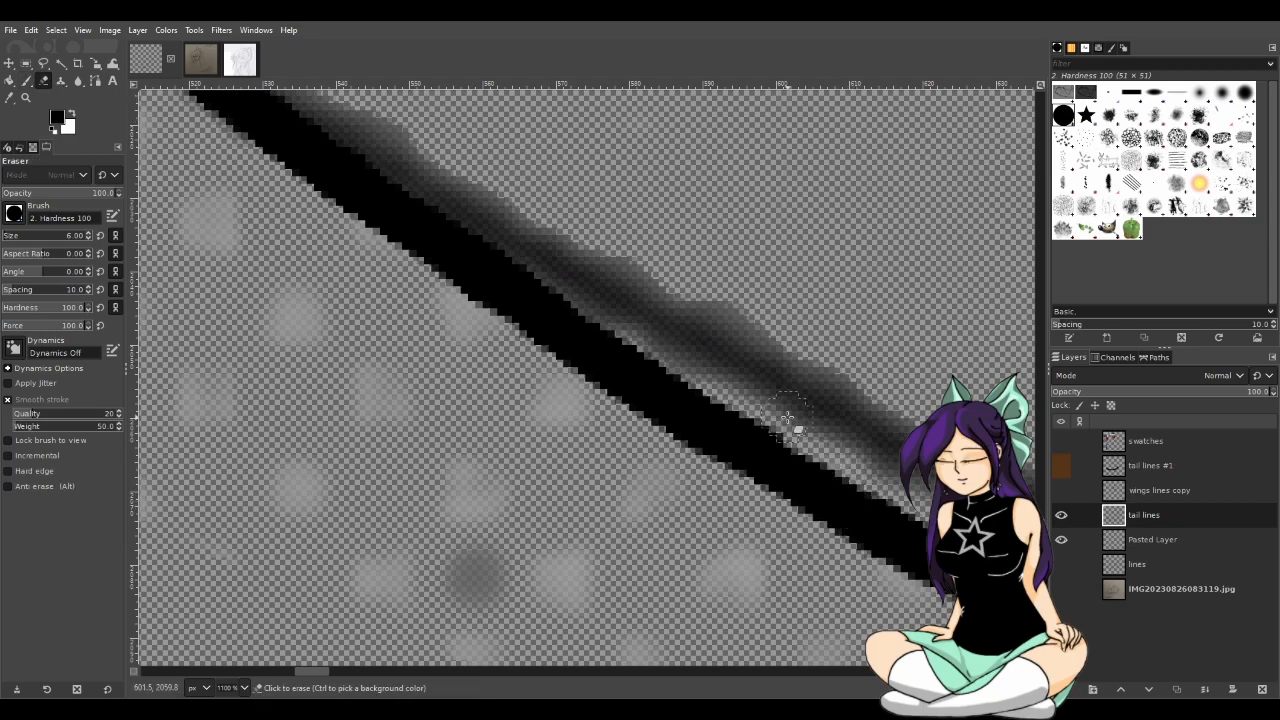
scroll(770, 460, "down", 4)
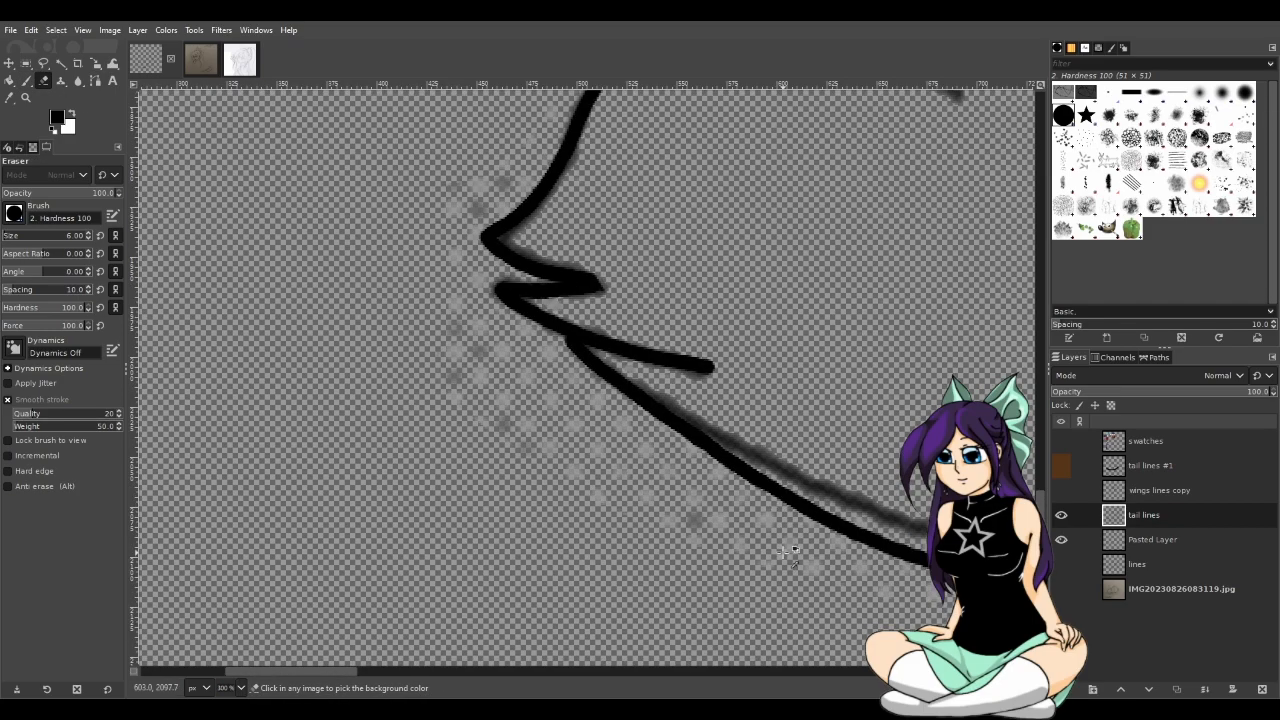
scroll(790, 551, "up", 3)
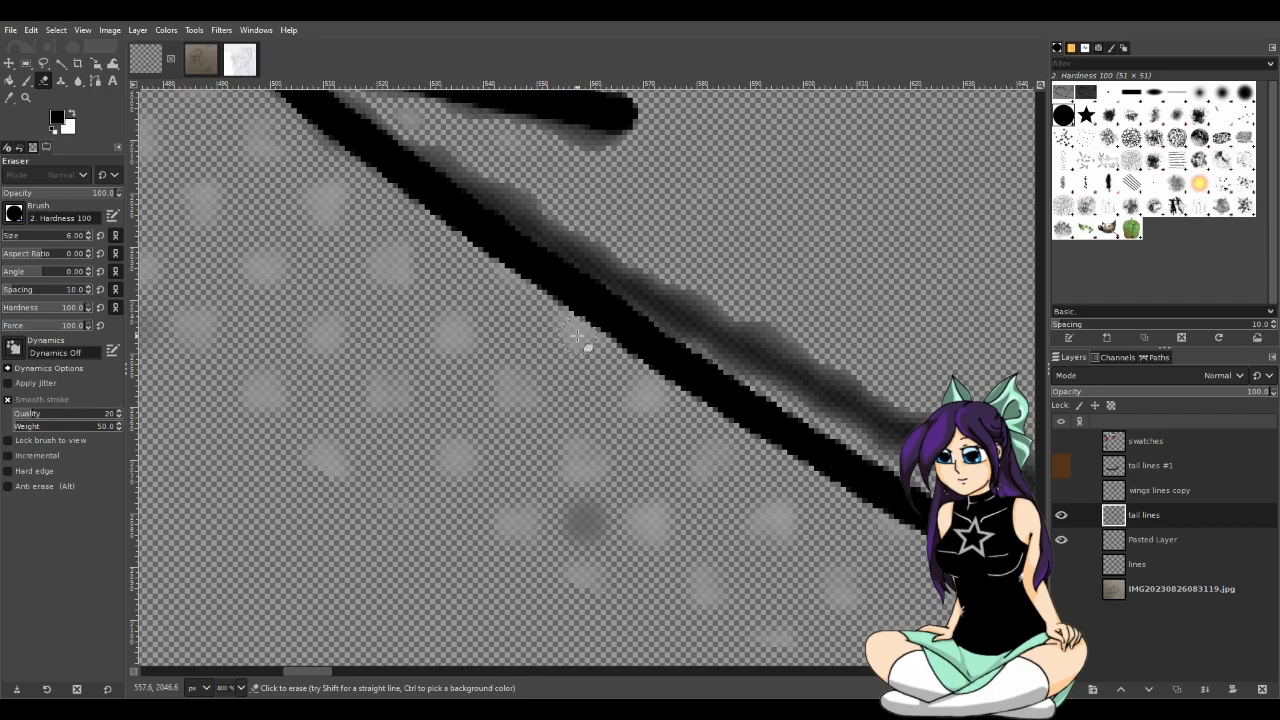
Show the lines layer together with the tail lines to check the tail against the body
scroll(597, 390, "down", 7, "ctrl")
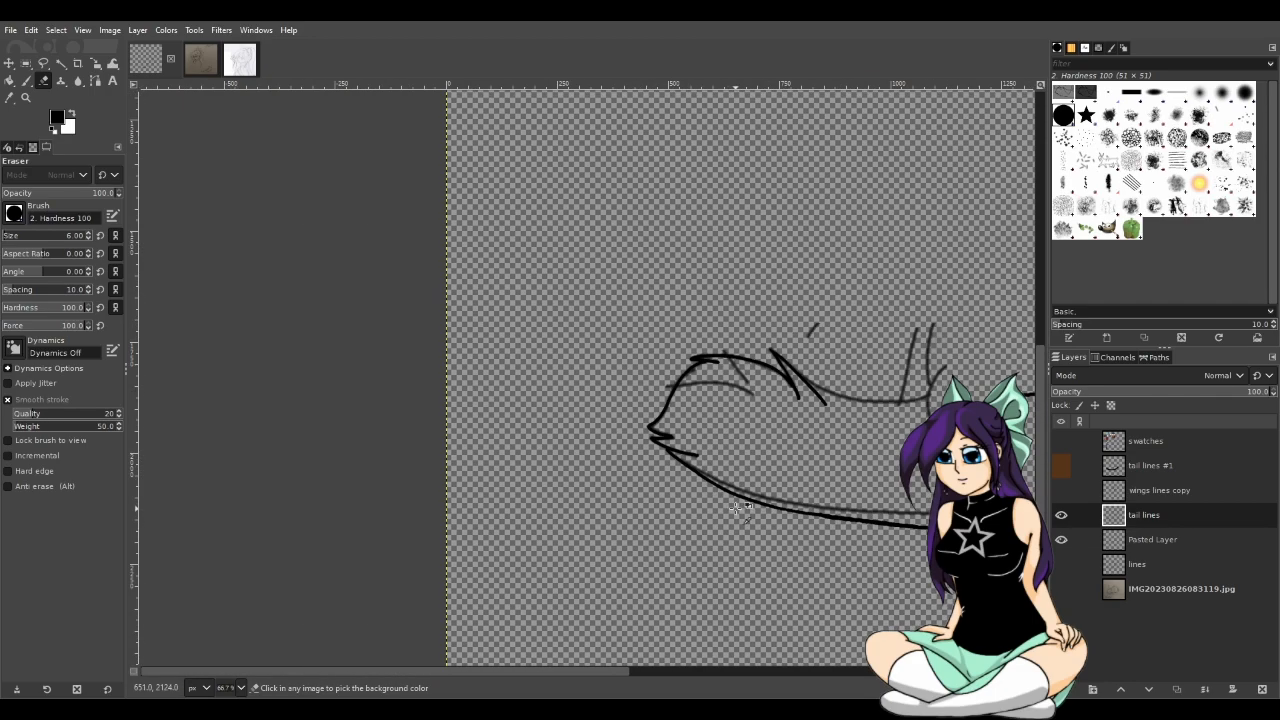
scroll(737, 508, "up", 1, "ctrl")
left_click_drag(492, 670, 692, 673)
scroll(680, 615, "down", 2, "ctrl")
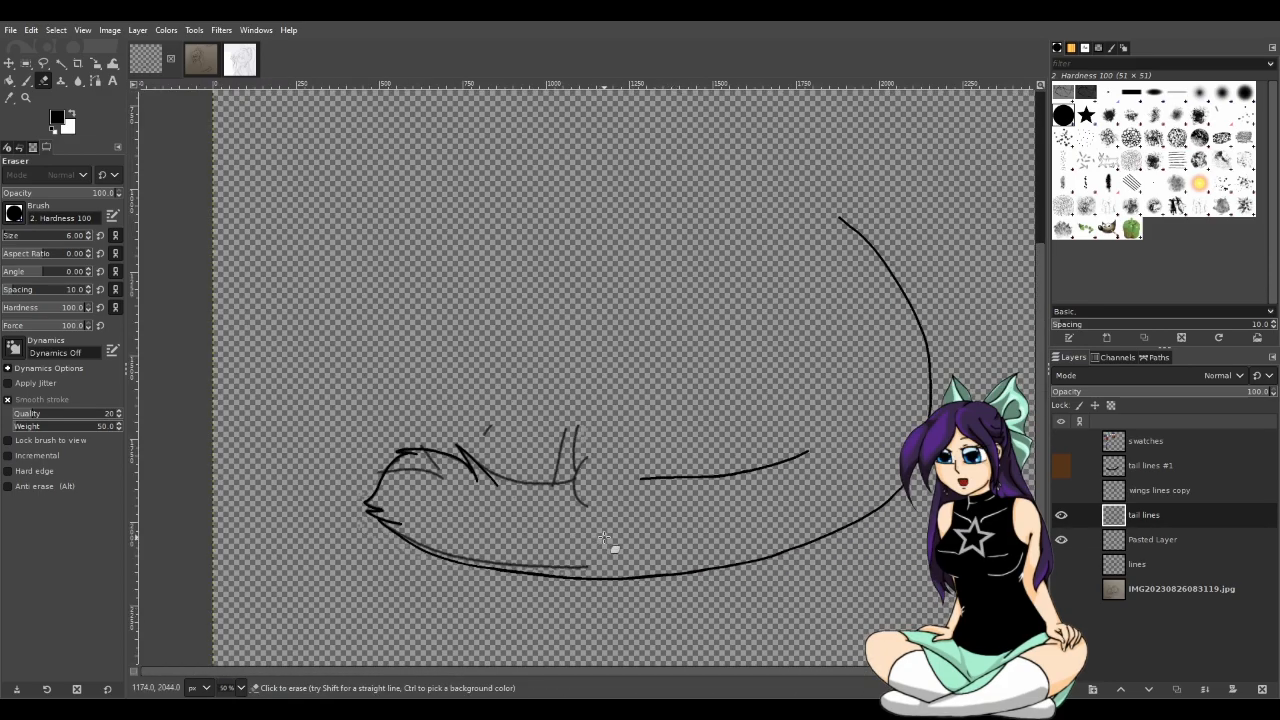
left_click(1061, 565)
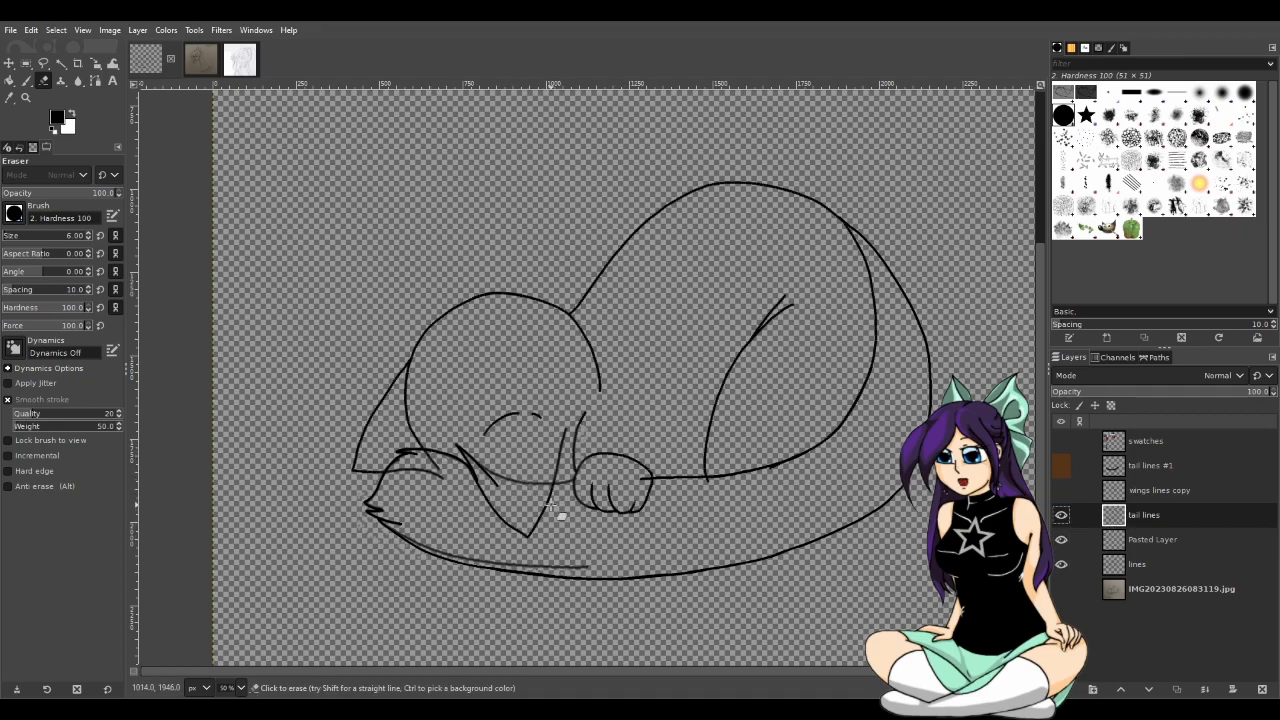
Show the wings lines copy and tail lines #1 layers together with the tail and body lines
scroll(550, 515, "up", 1, "ctrl")
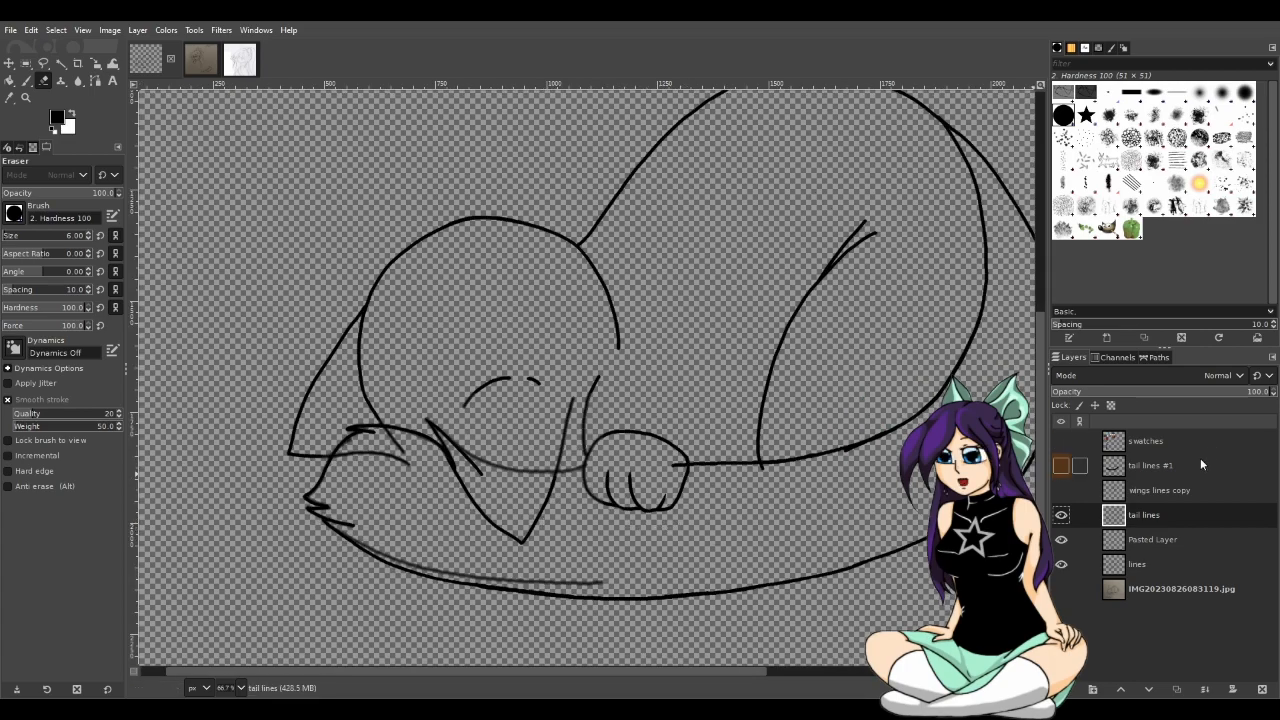
left_click(1061, 490)
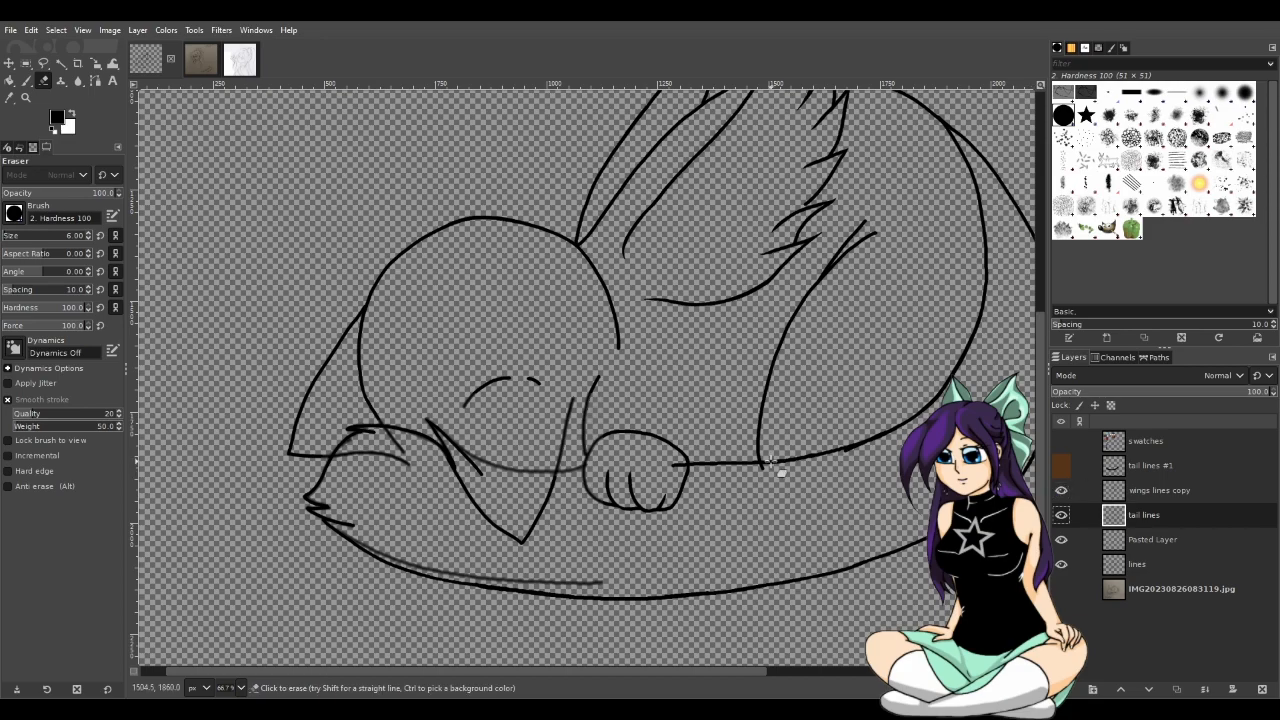
scroll(771, 463, "up", 3)
scroll(775, 460, "down", 3)
left_click(1061, 466)
left_click(1061, 466)
left_click(1061, 466)
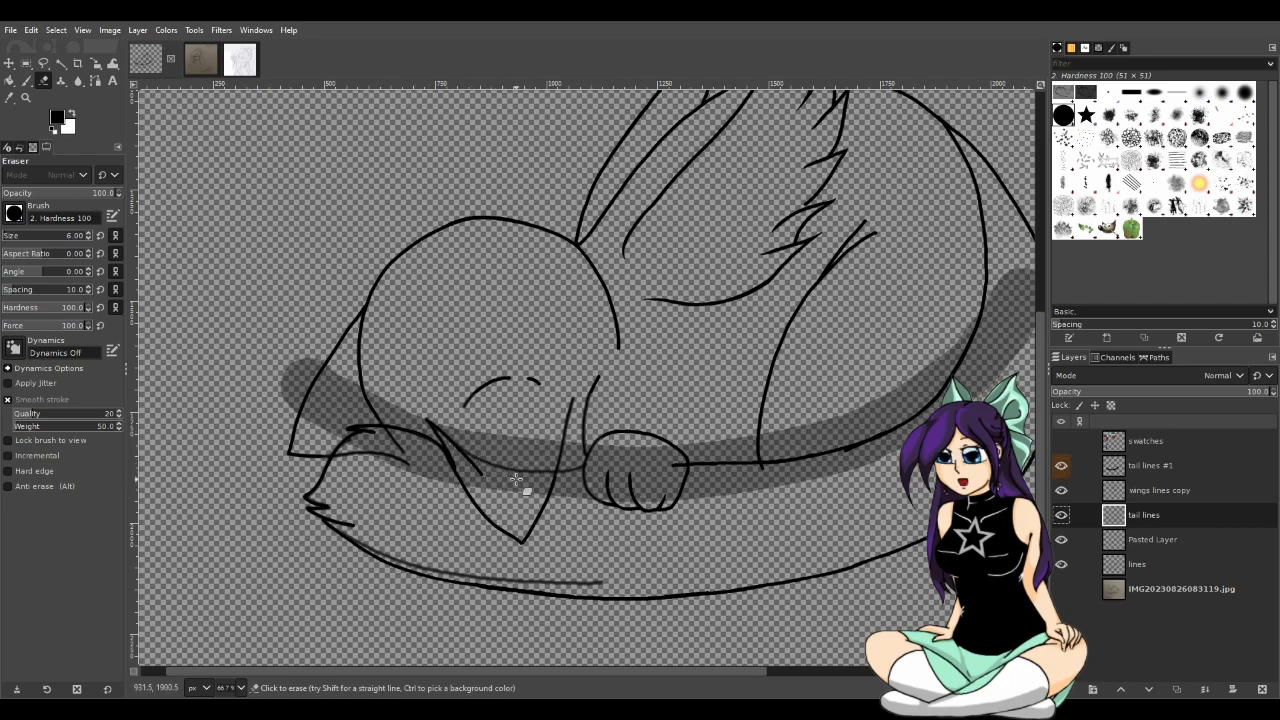
Redraw the upper tail line from beneath the cheek to the paw with the size 6 paintbrush, undoing unsatisfactory strokes
scroll(516, 480, "up", 2)
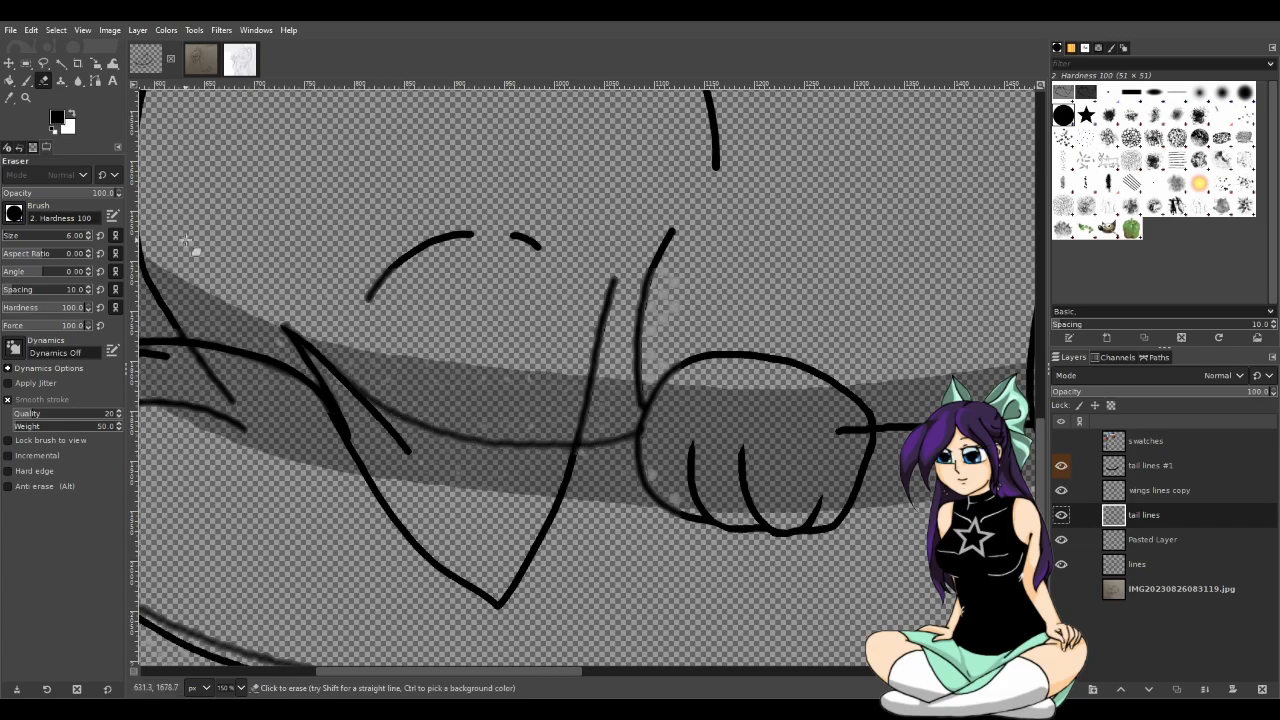
left_click(27, 80)
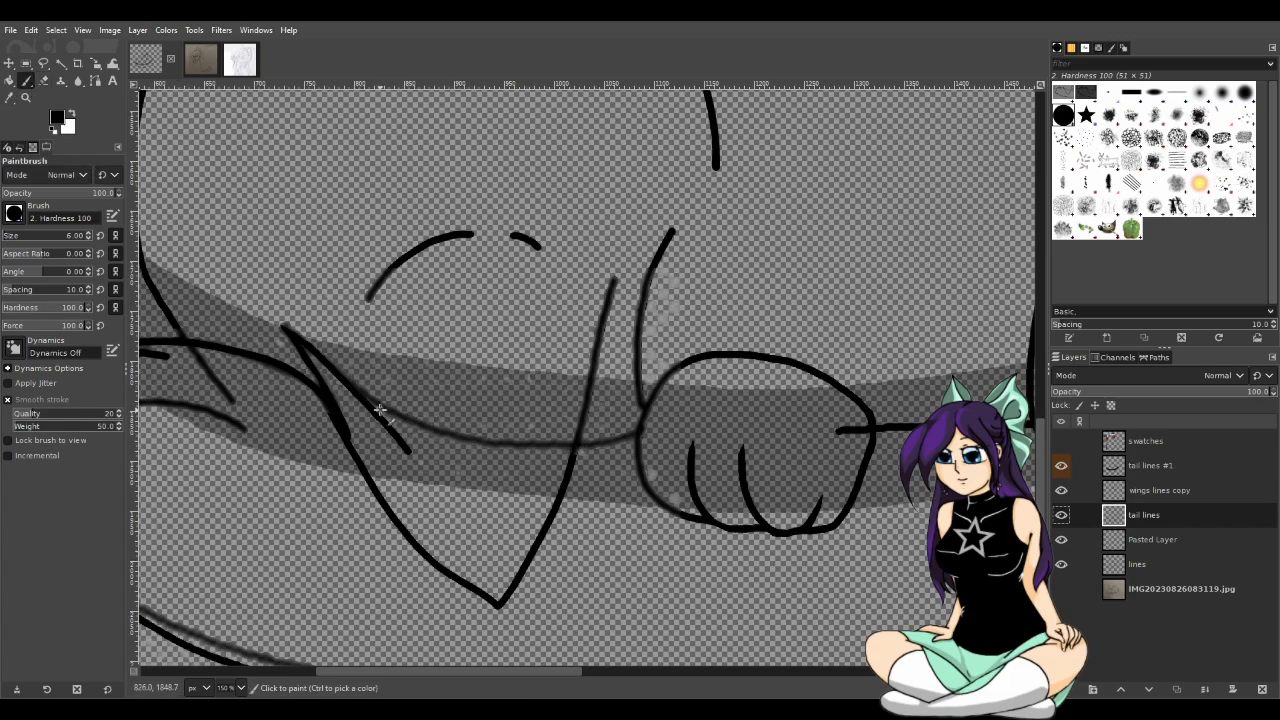
mouse_move(343, 383)
left_mouse_down()
mouse_move(545, 441)
mouse_move(615, 443)
left_mouse_up()
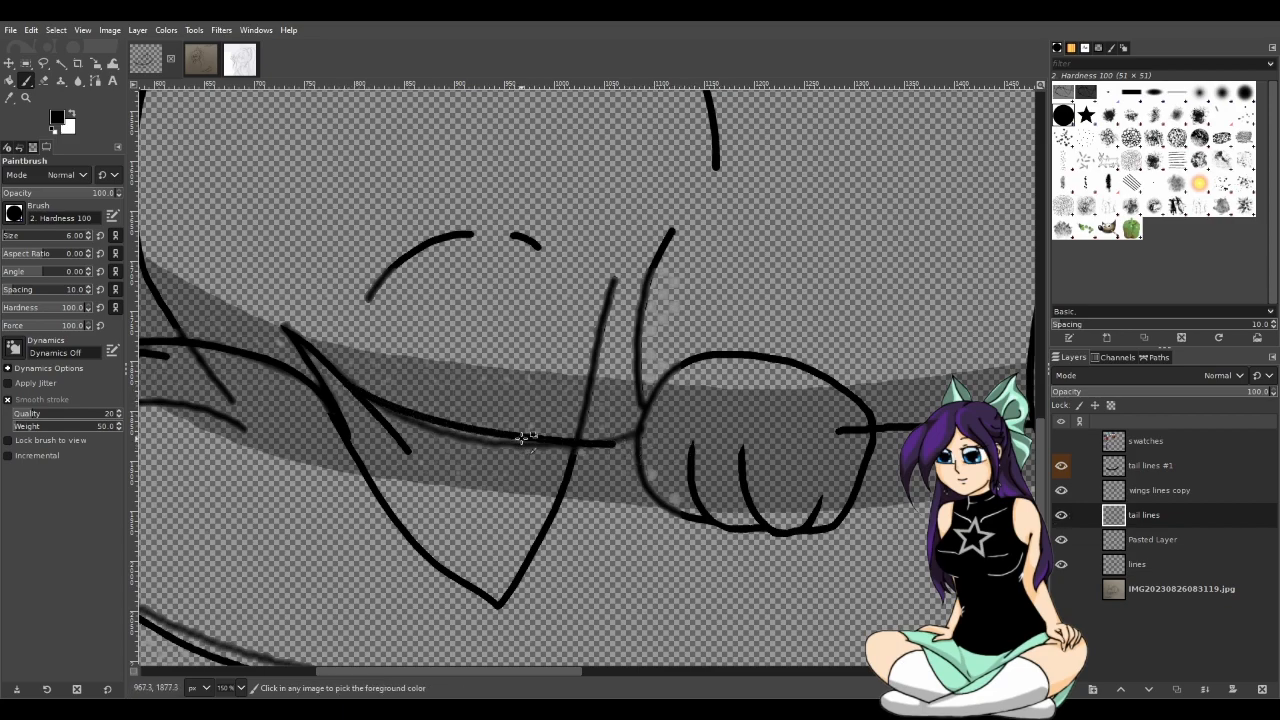
key("ctrl+z")
mouse_move(340, 378)
left_mouse_down()
mouse_move(450, 416)
mouse_move(617, 428)
left_mouse_up()
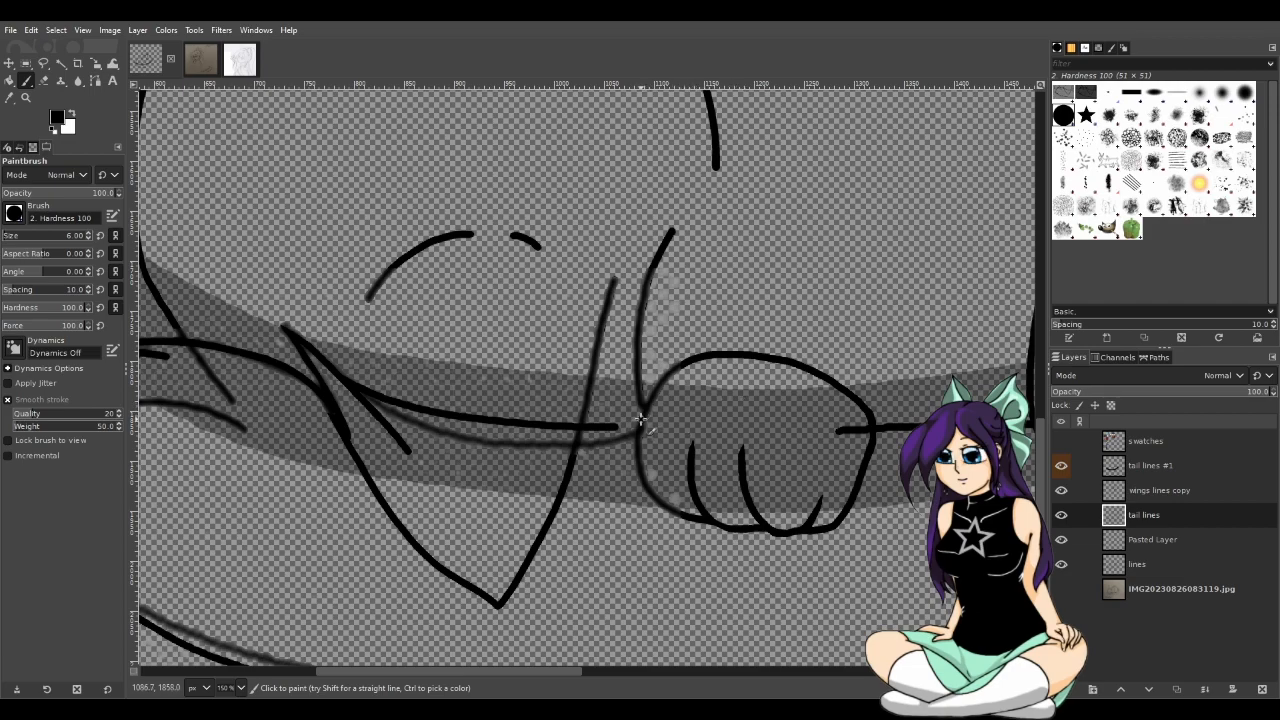
key("ctrl+z")
Erase the end of the upper tail line that overlaps the inside of the paw
scroll(724, 474, "down", 3)
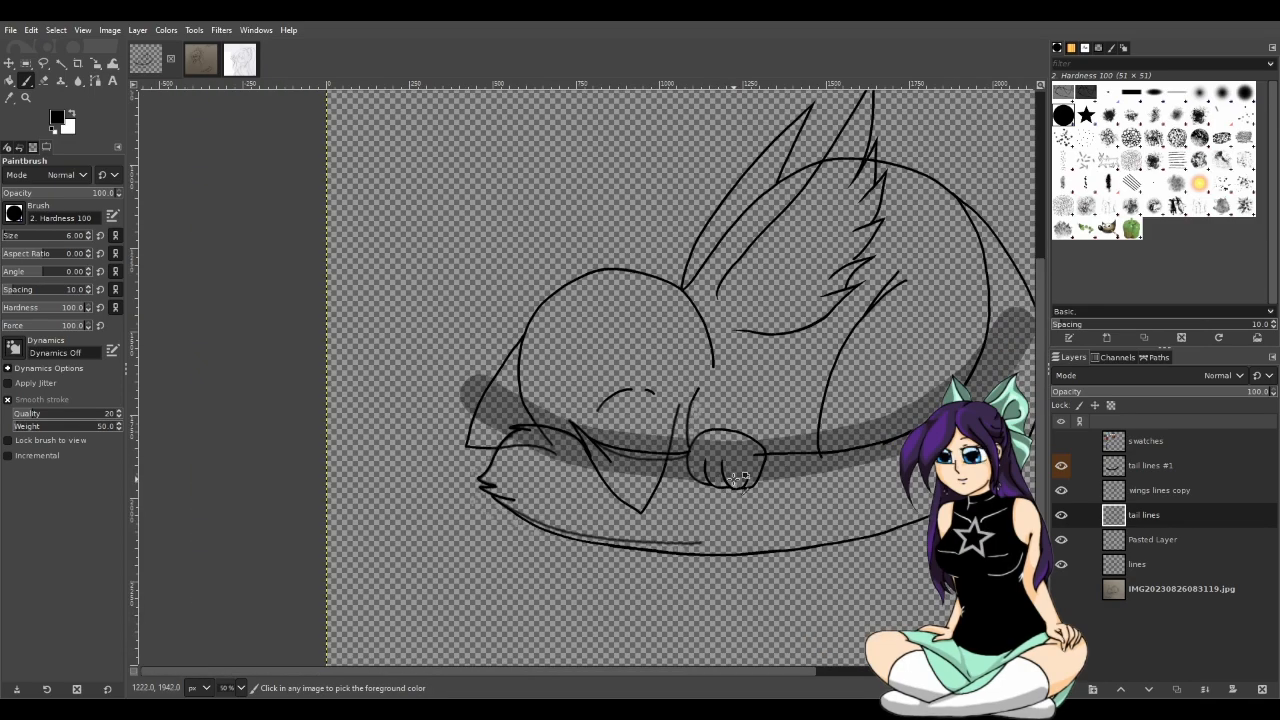
scroll(736, 478, "up", 3)
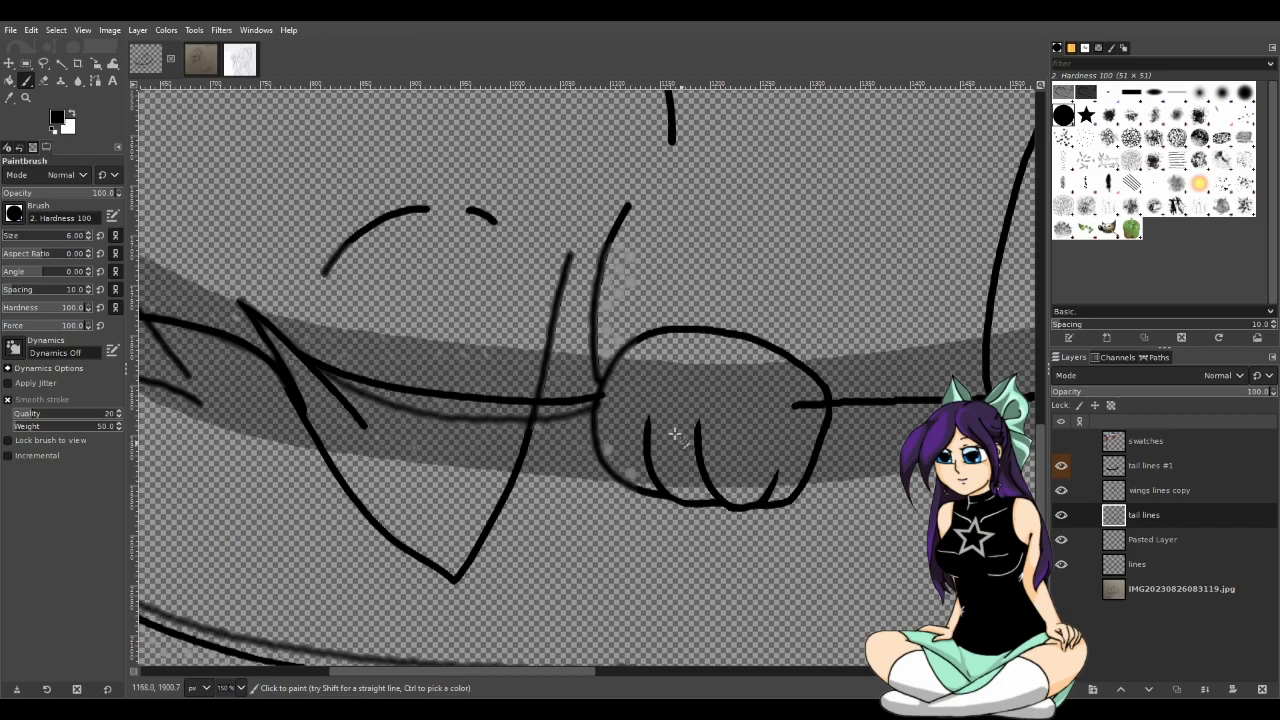
key("shift+e")
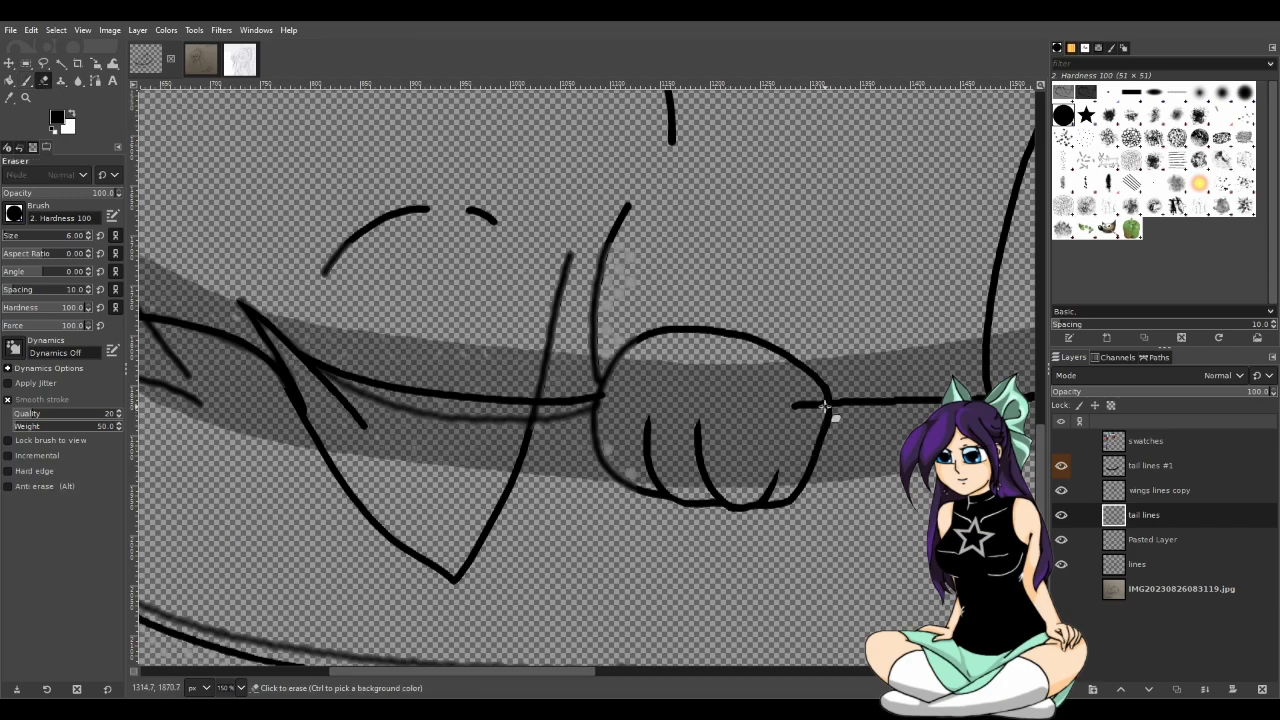
left_click(794, 409)
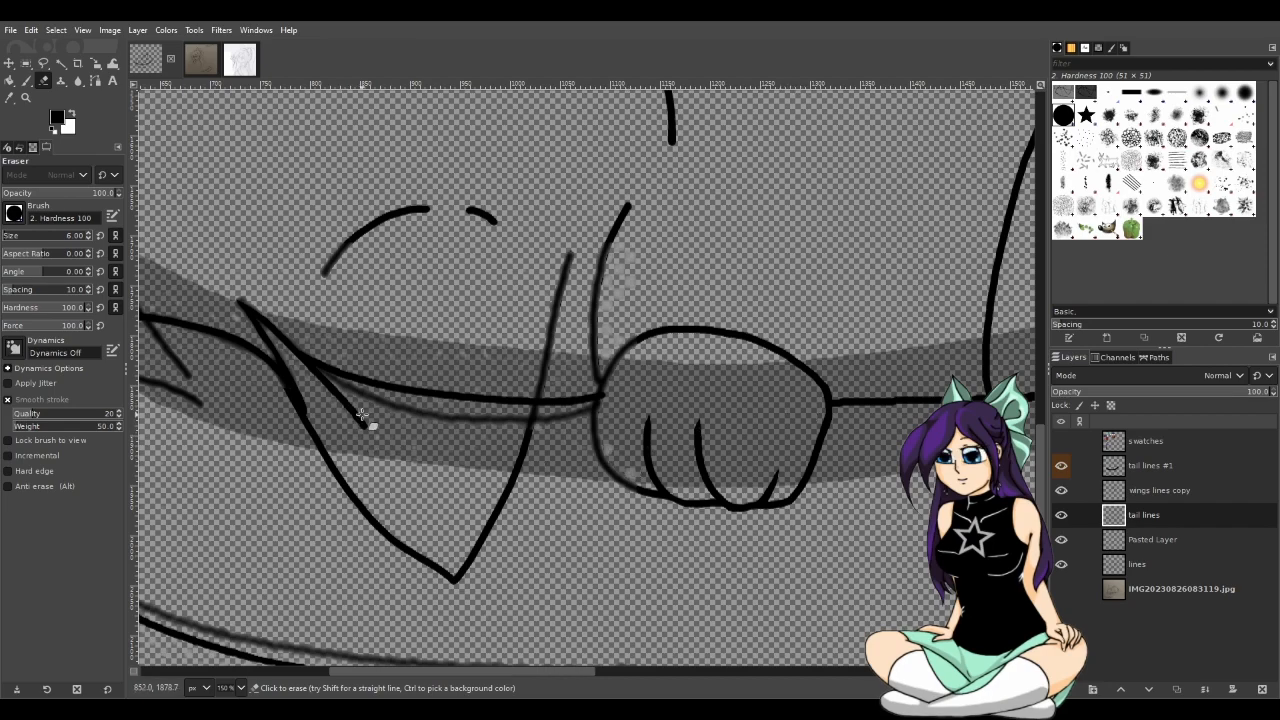
scroll(700, 425, "up", 3, "ctrl")
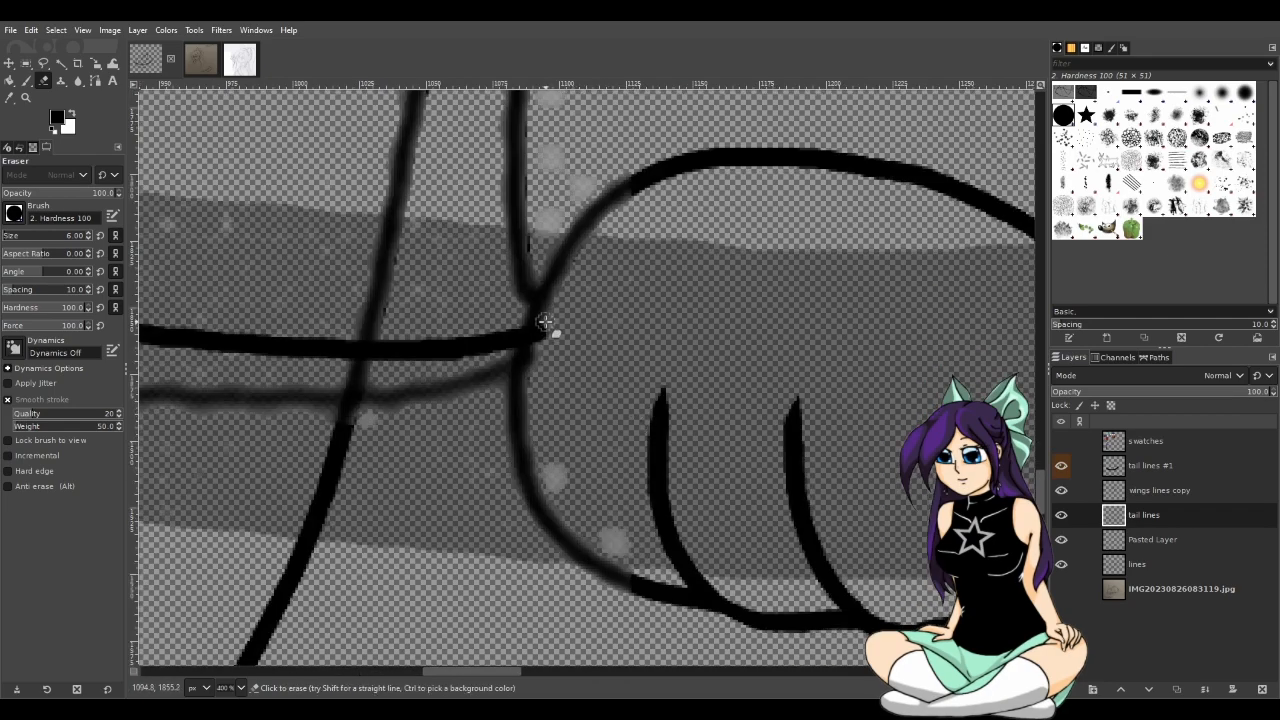
scroll(571, 330, "down", 5, "ctrl")
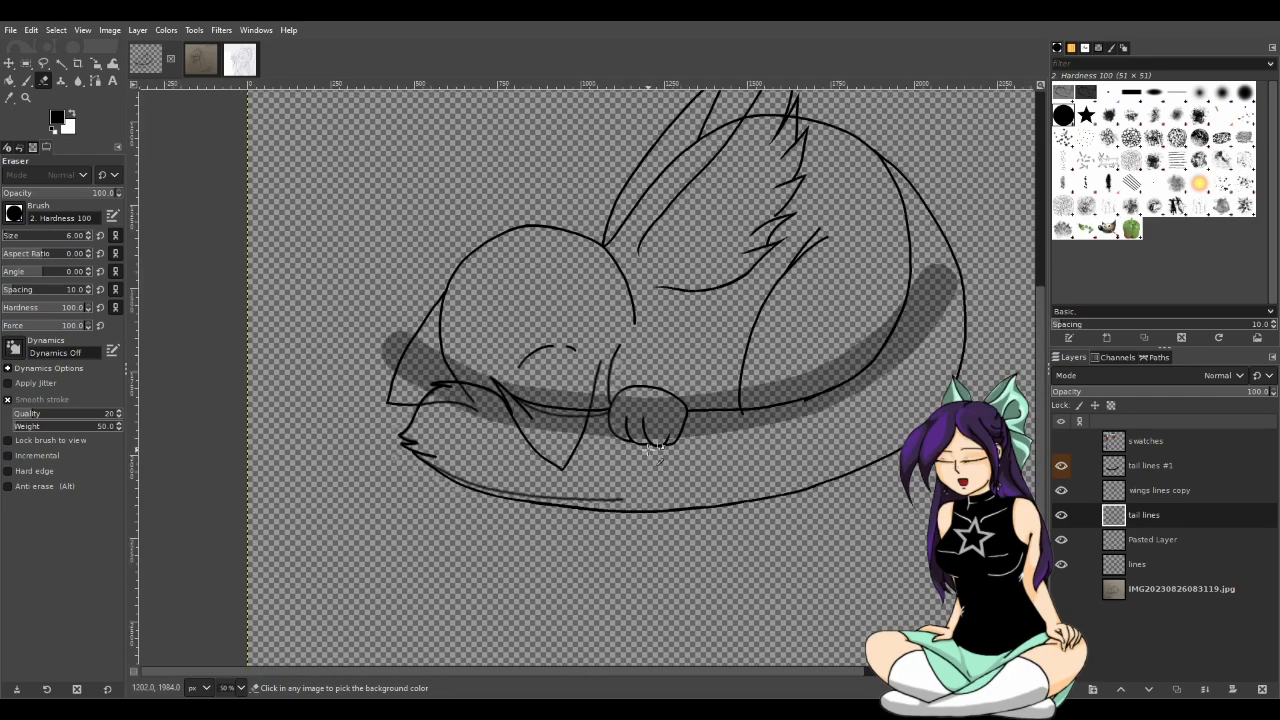
Hide the Pasted Layer and move it below the lines layer, and delete the tail lines #1 layer
left_click(1061, 539)
left_click_drag(1150, 540, 1160, 565)
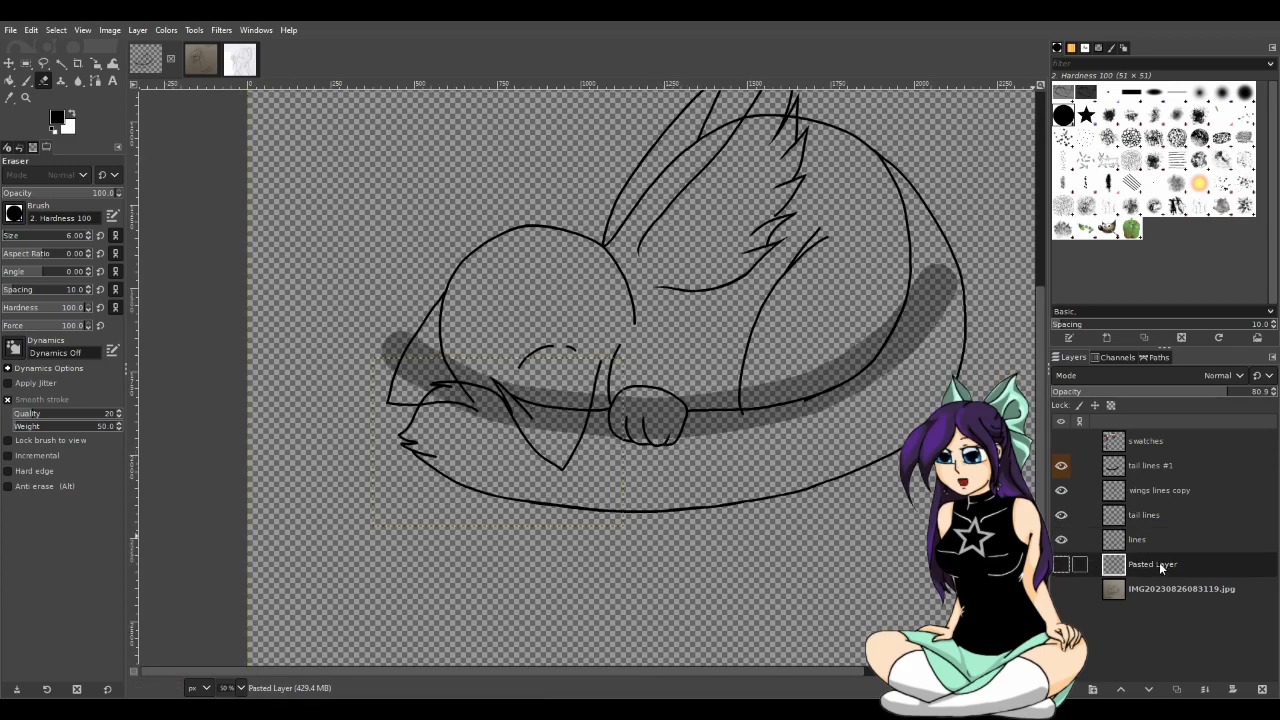
scroll(743, 478, "down", 1, "ctrl")
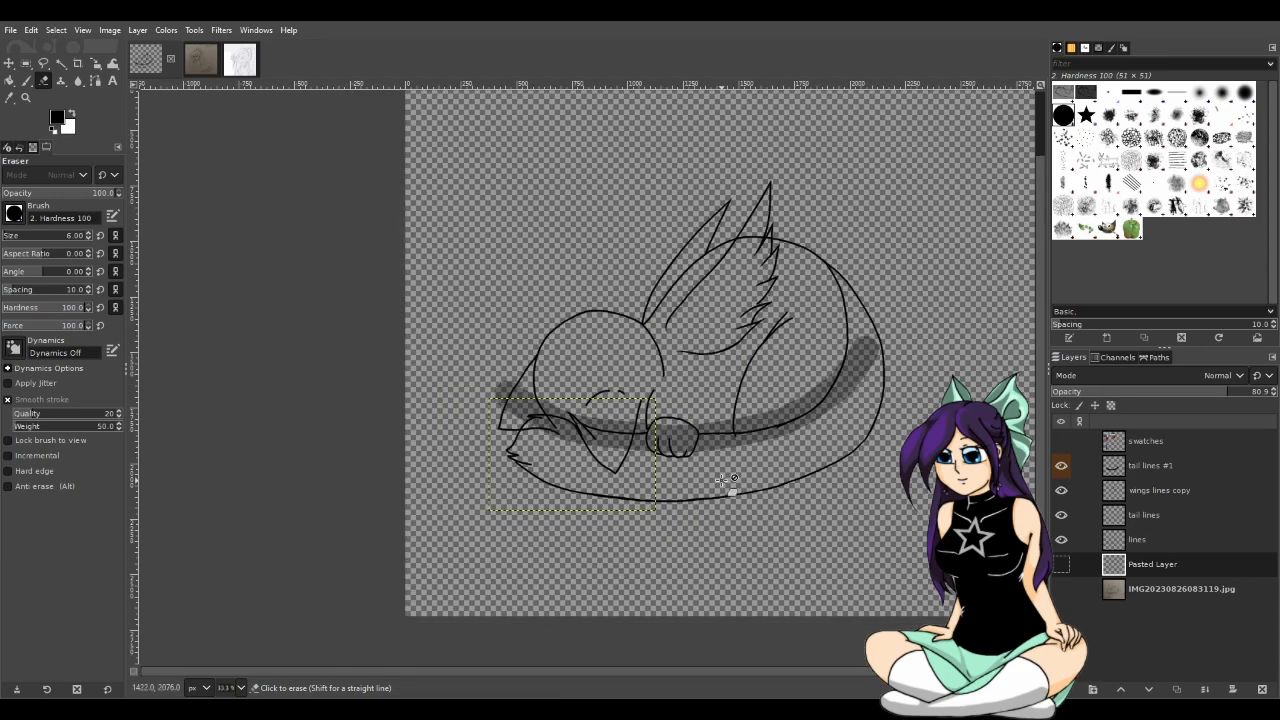
left_click(1160, 467)
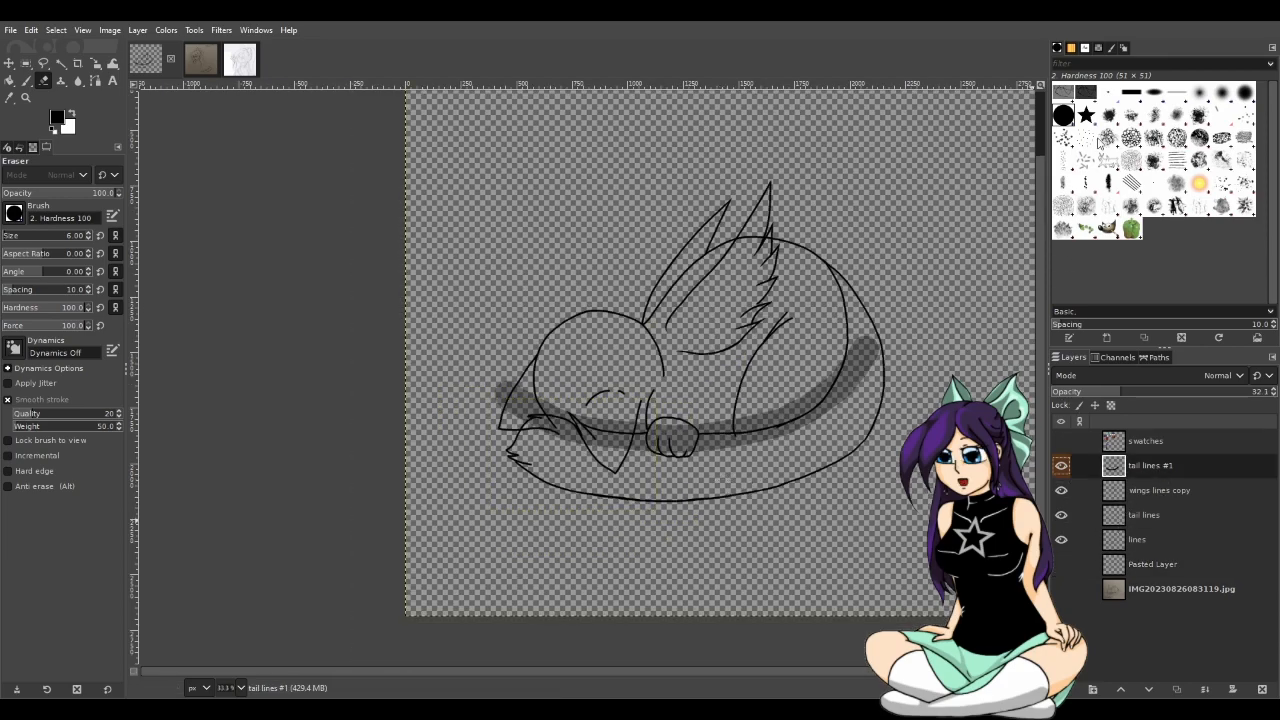
left_click(1077, 206)
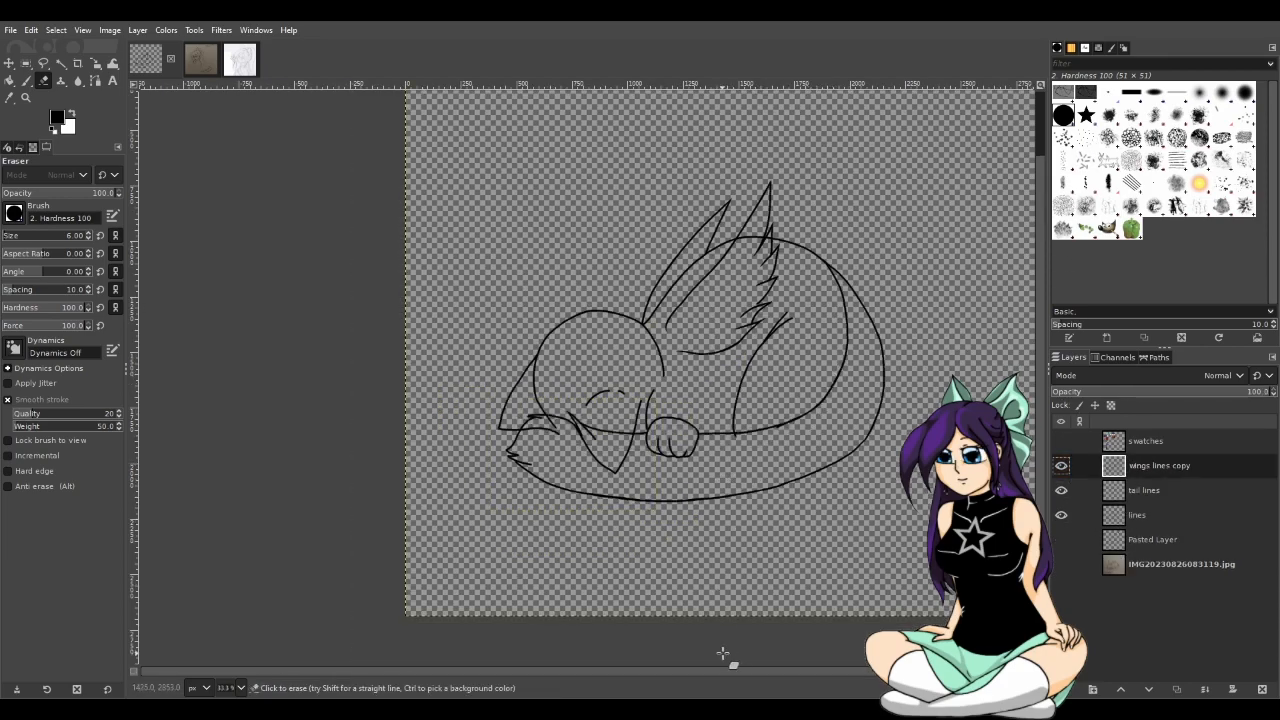
Examine the upper tail line on both sides of the paw and where it meets the body outline
left_click_drag(778, 673, 808, 675)
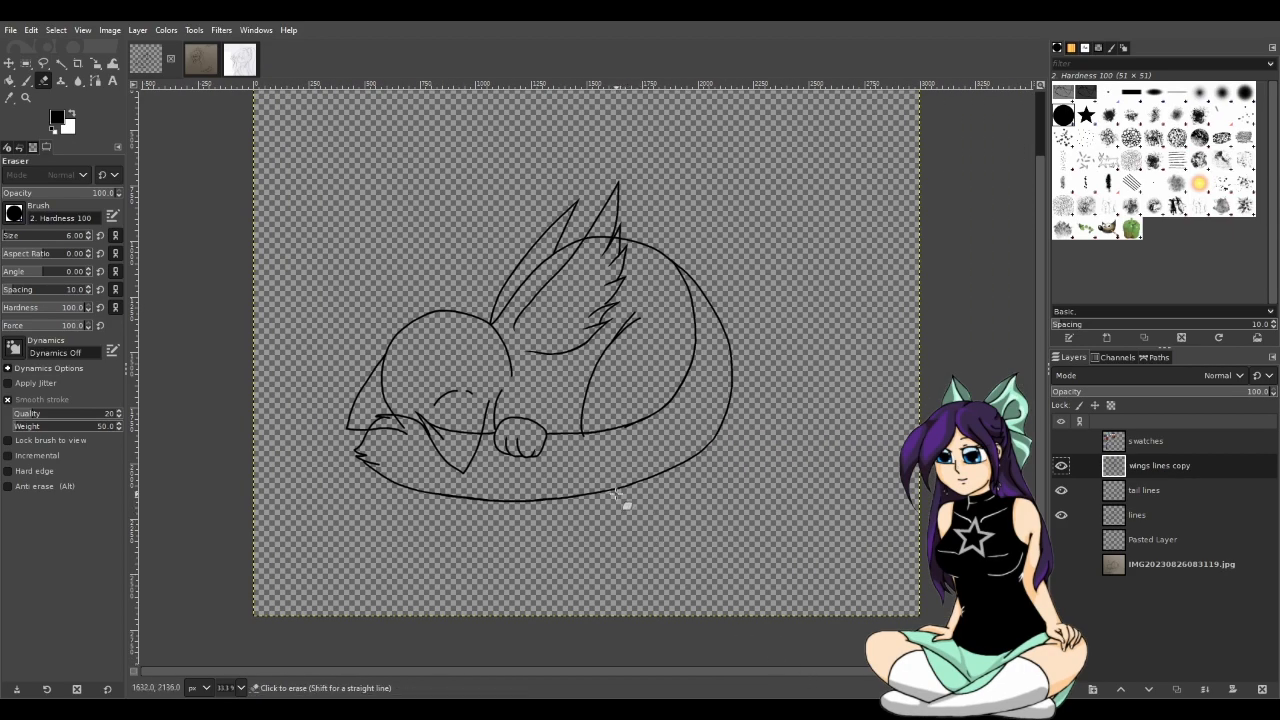
scroll(613, 493, "up", 1, "ctrl")
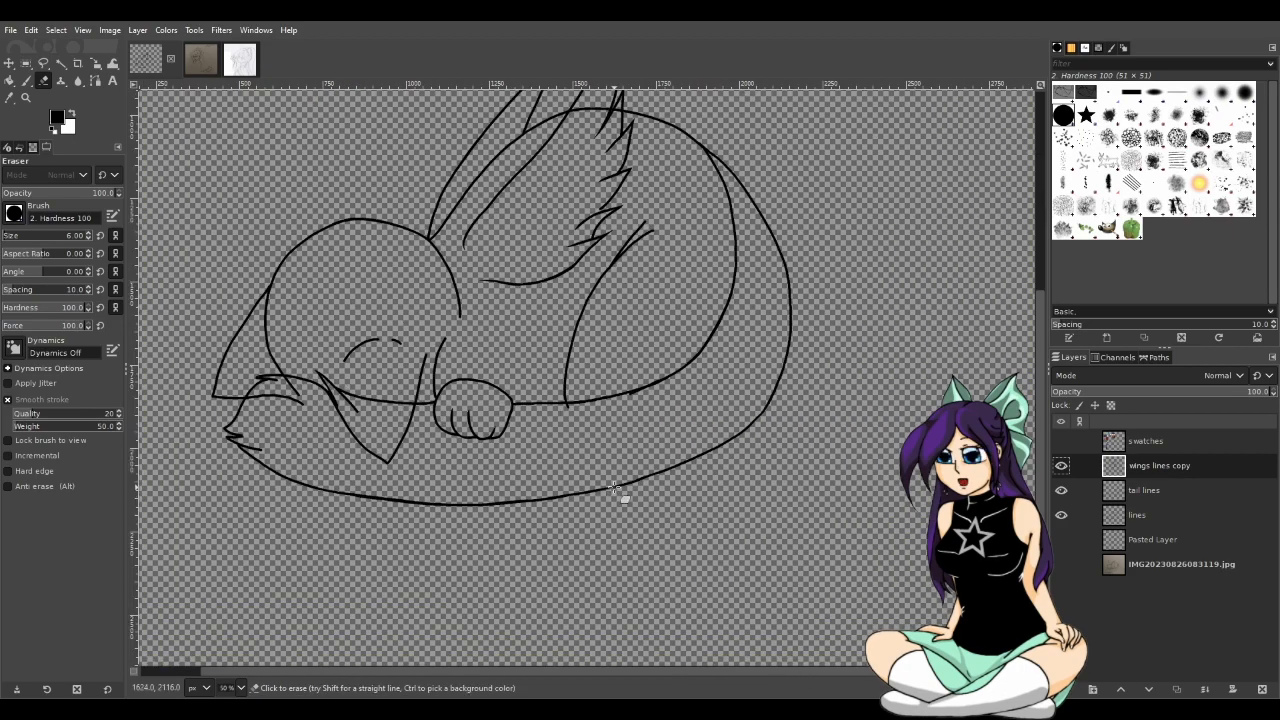
left_click(1143, 514)
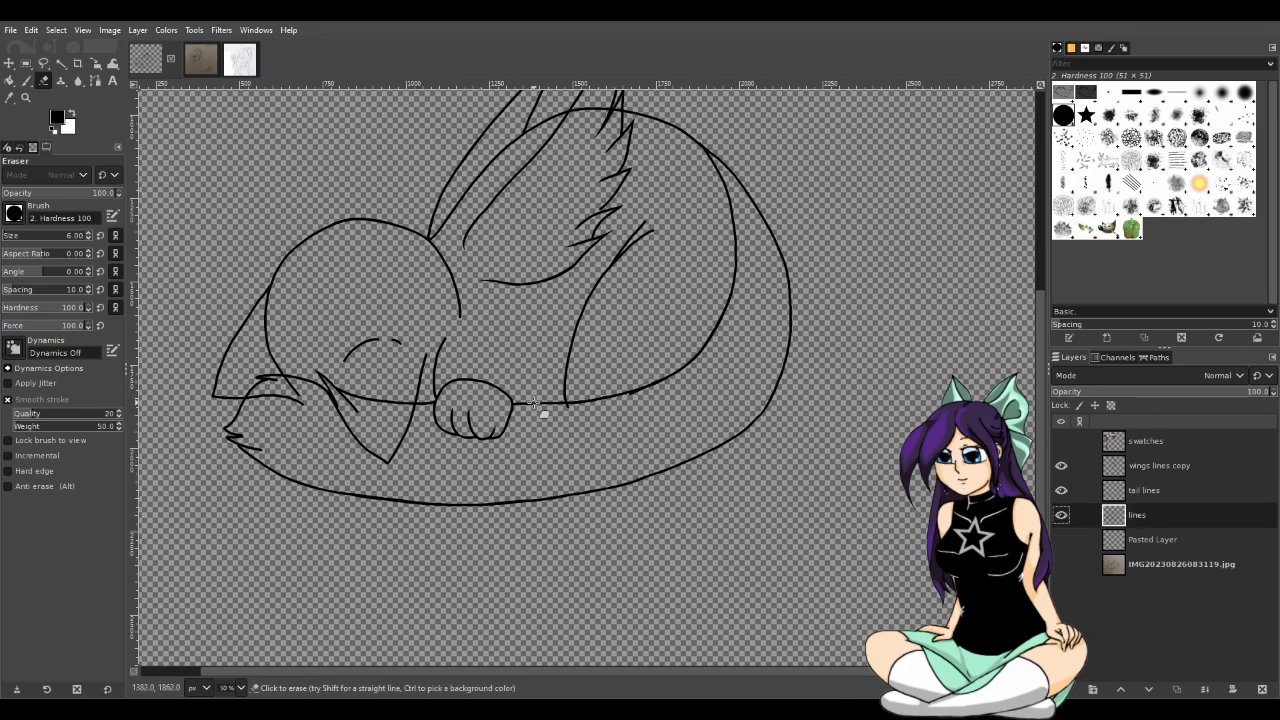
scroll(513, 432, "up", 2, "ctrl")
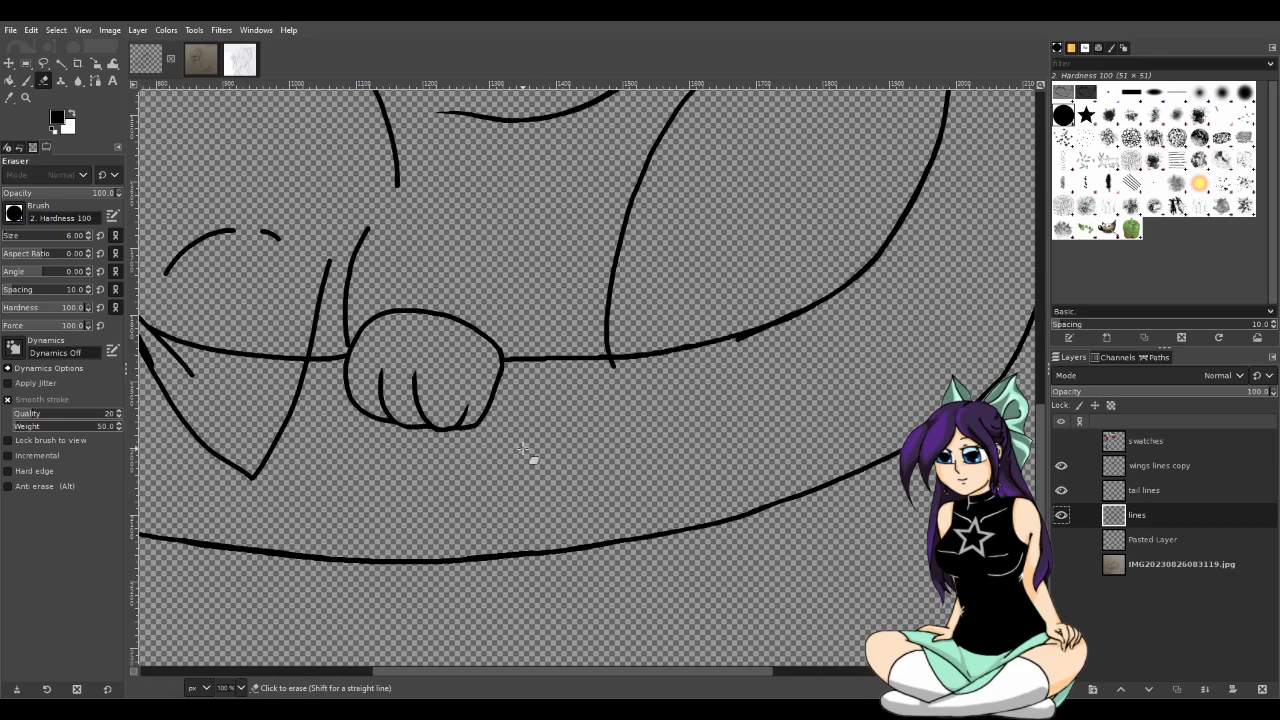
scroll(654, 666, "left", 3)
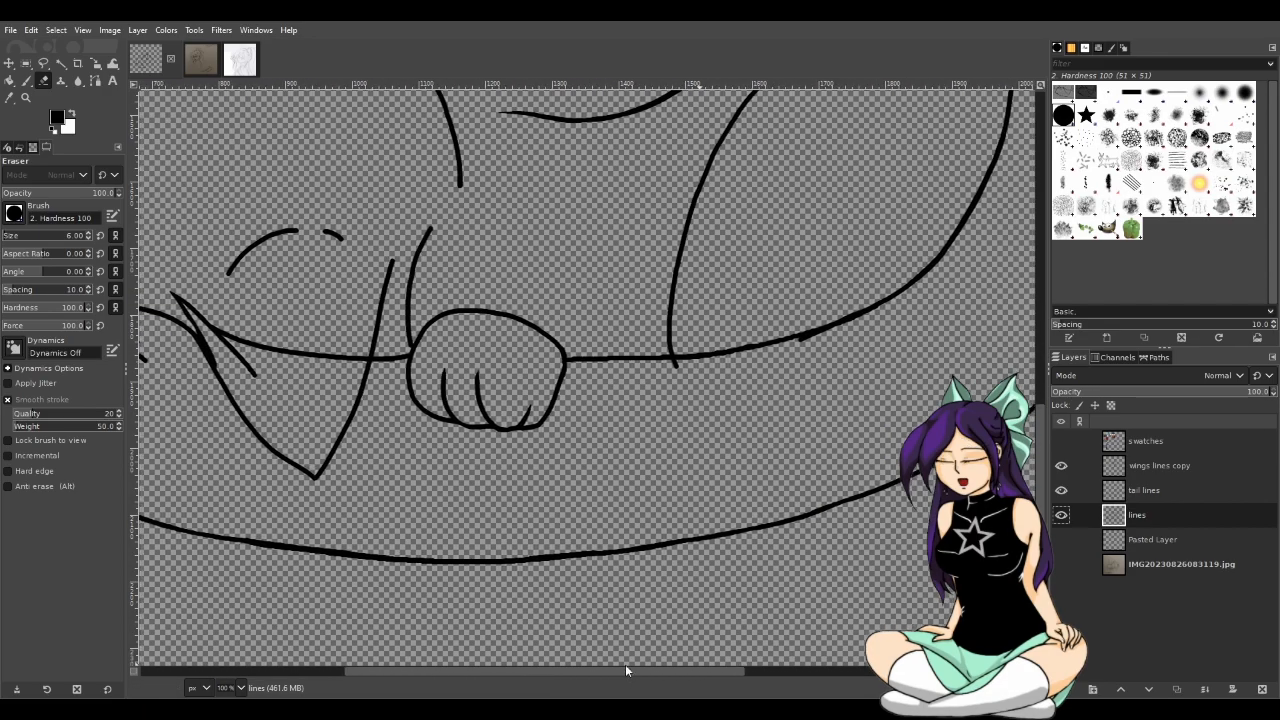
left_click(1150, 489)
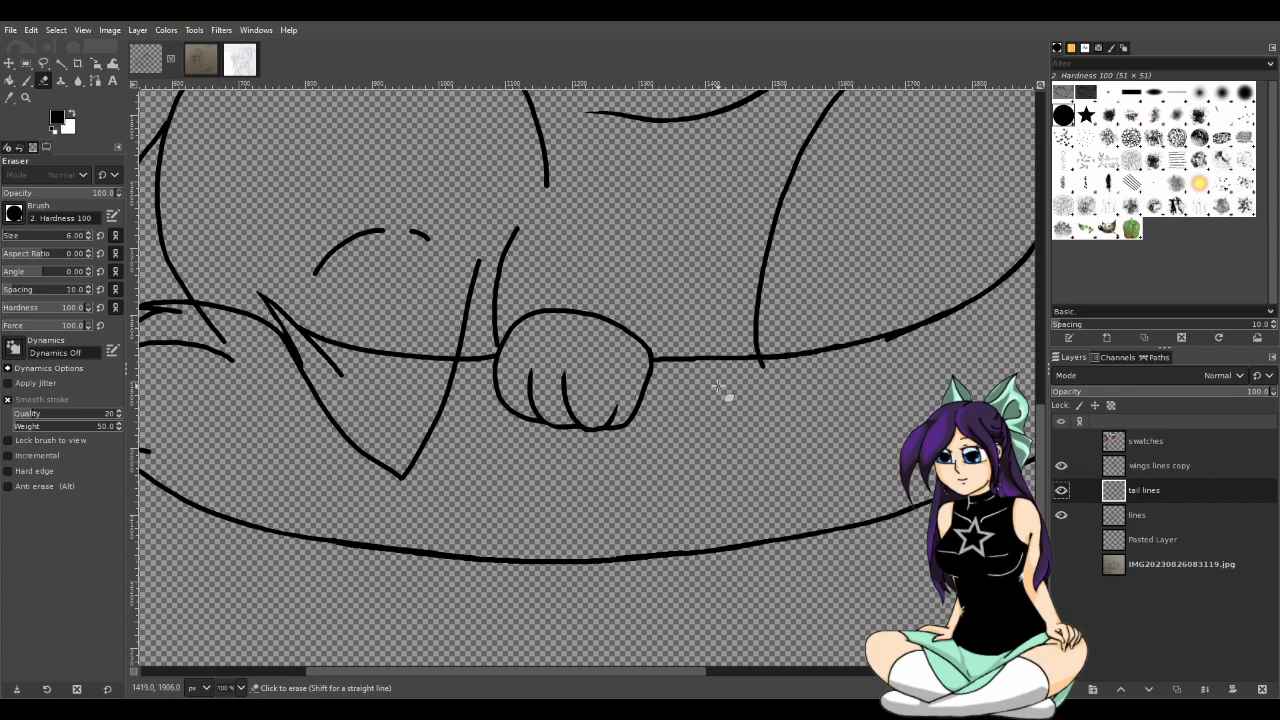
scroll(730, 395, "up", 1, "ctrl")
scroll(752, 397, "down", 1, "ctrl")
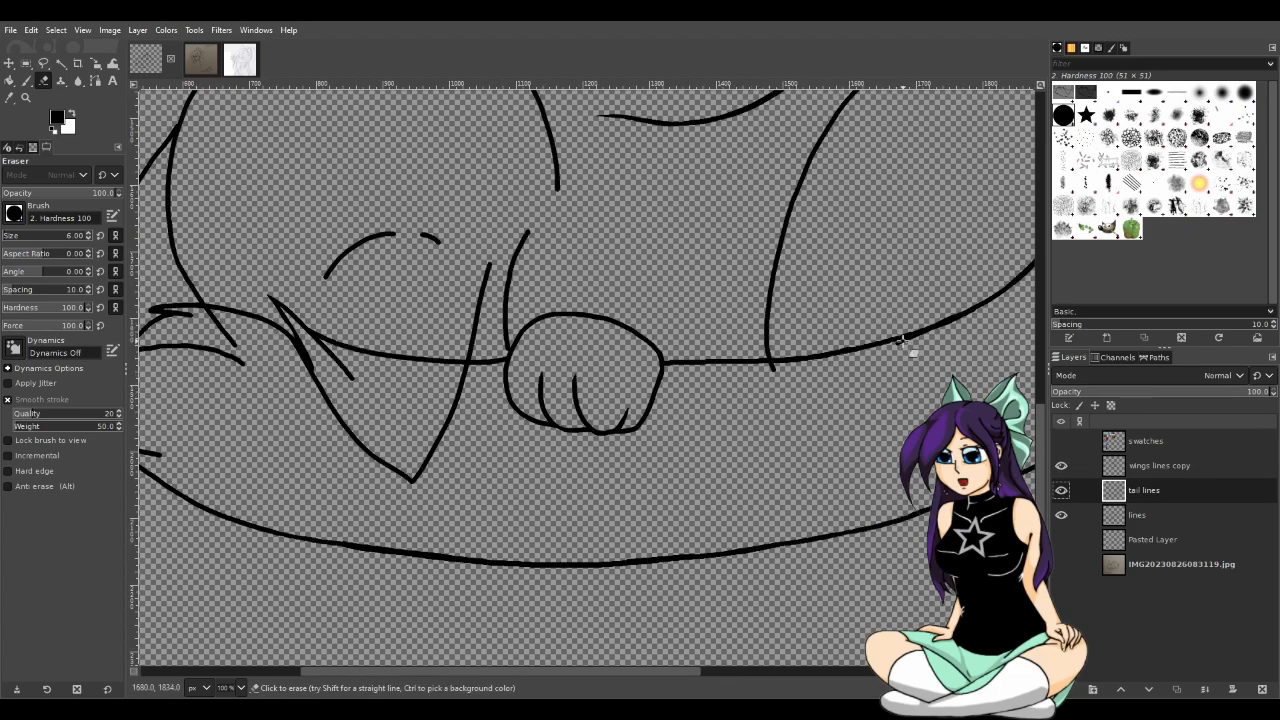
left_click(26, 80)
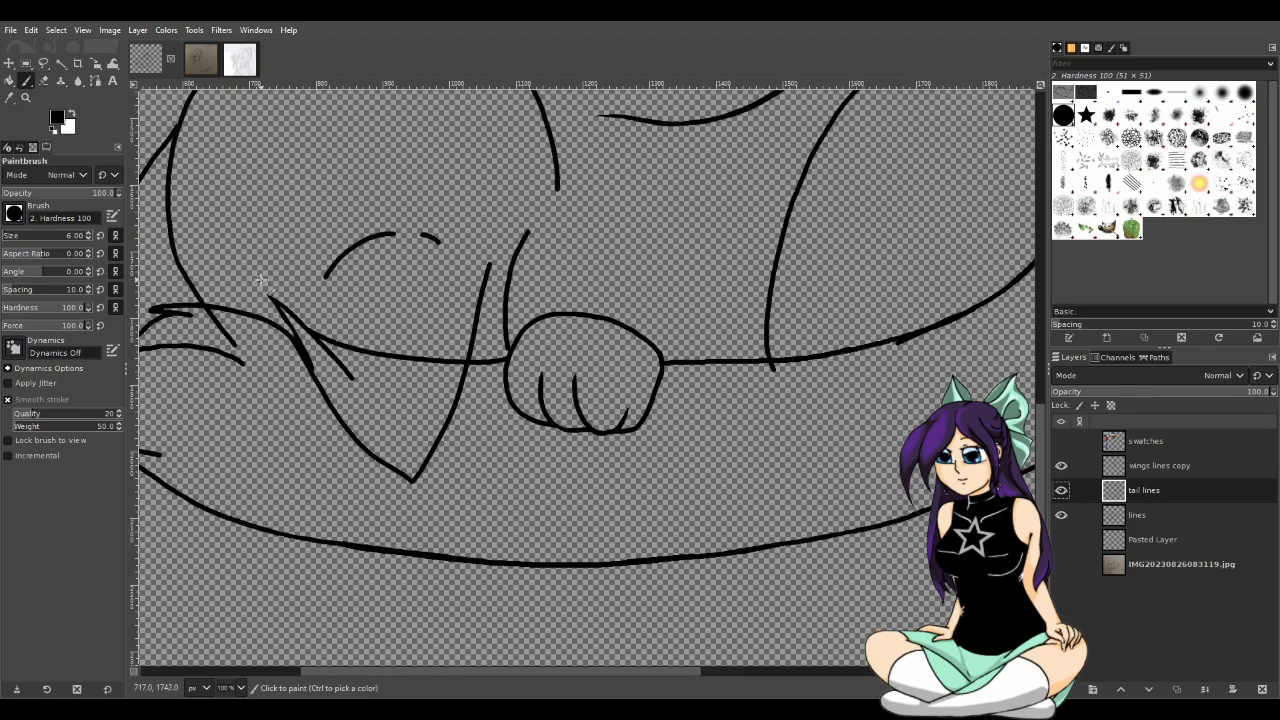
scroll(884, 425, "up", 1, "ctrl")
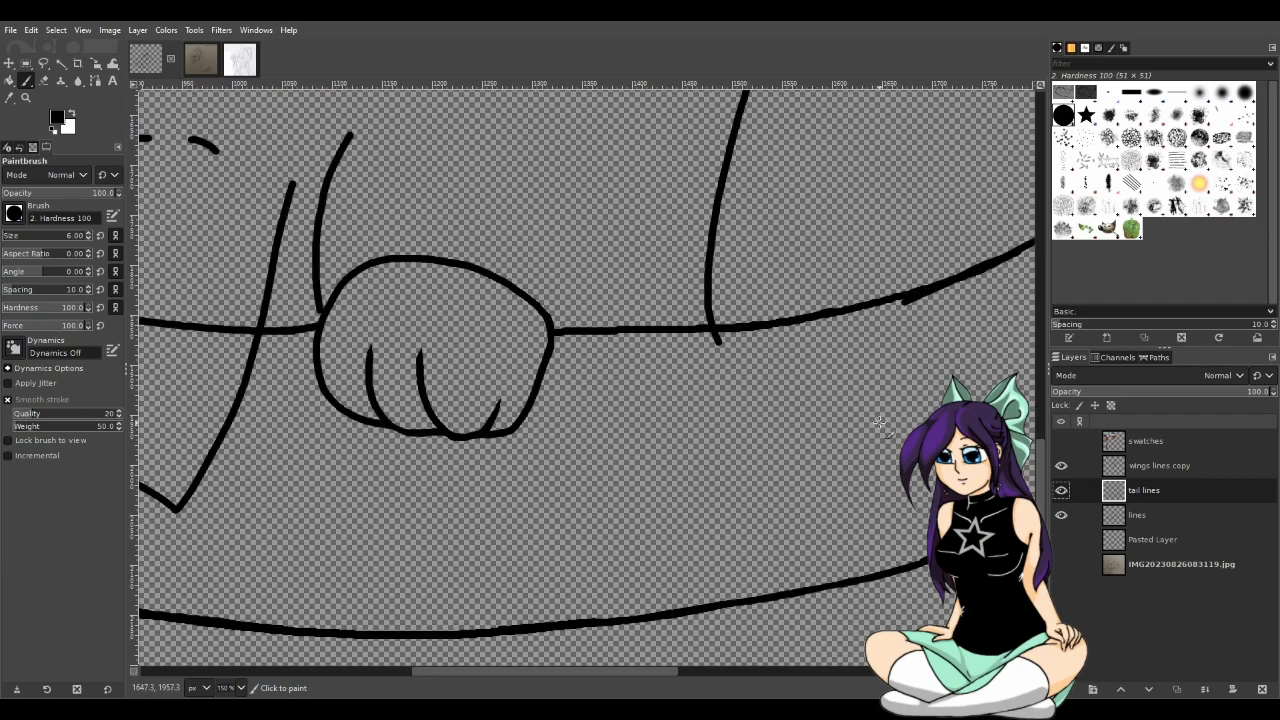
key("f")
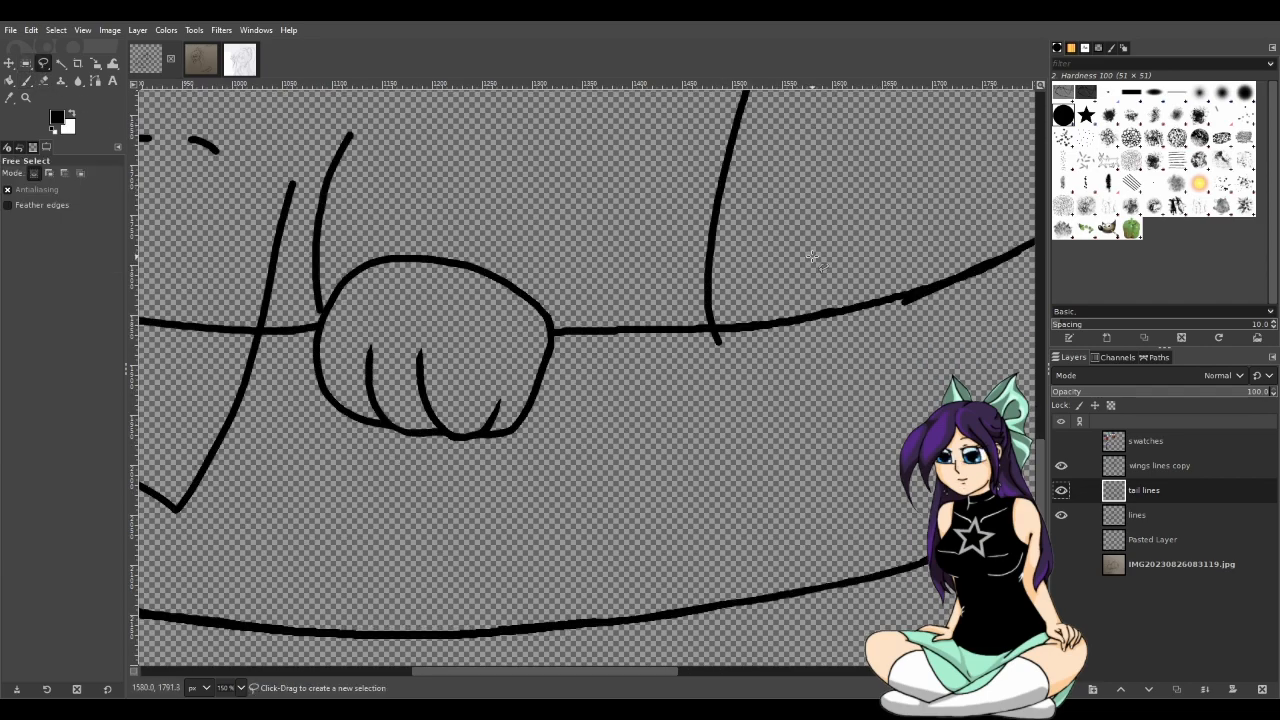
Hide the lines layer and select the upper tail segment between the paw and the haunch with Fuzzy Select
left_click(1062, 515)
left_click(1062, 515)
left_click(1062, 515)
left_click_drag(662, 674, 697, 675)
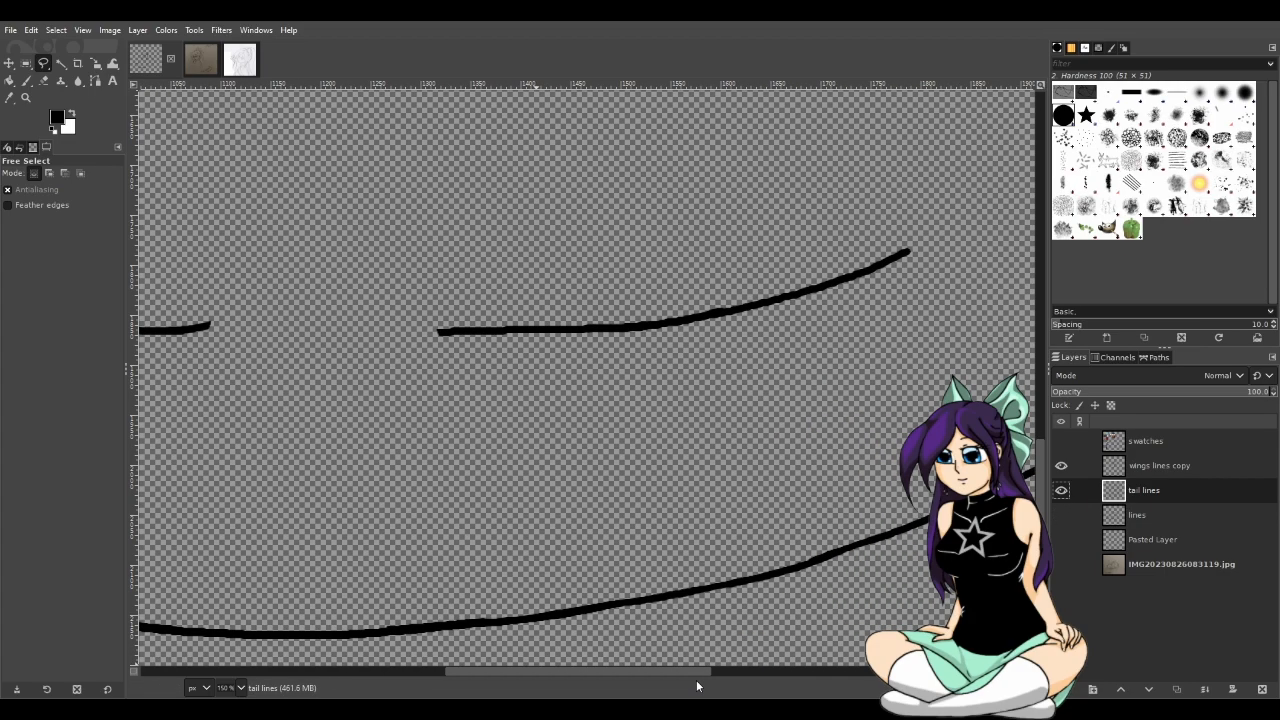
left_click(61, 63)
left_click(524, 330)
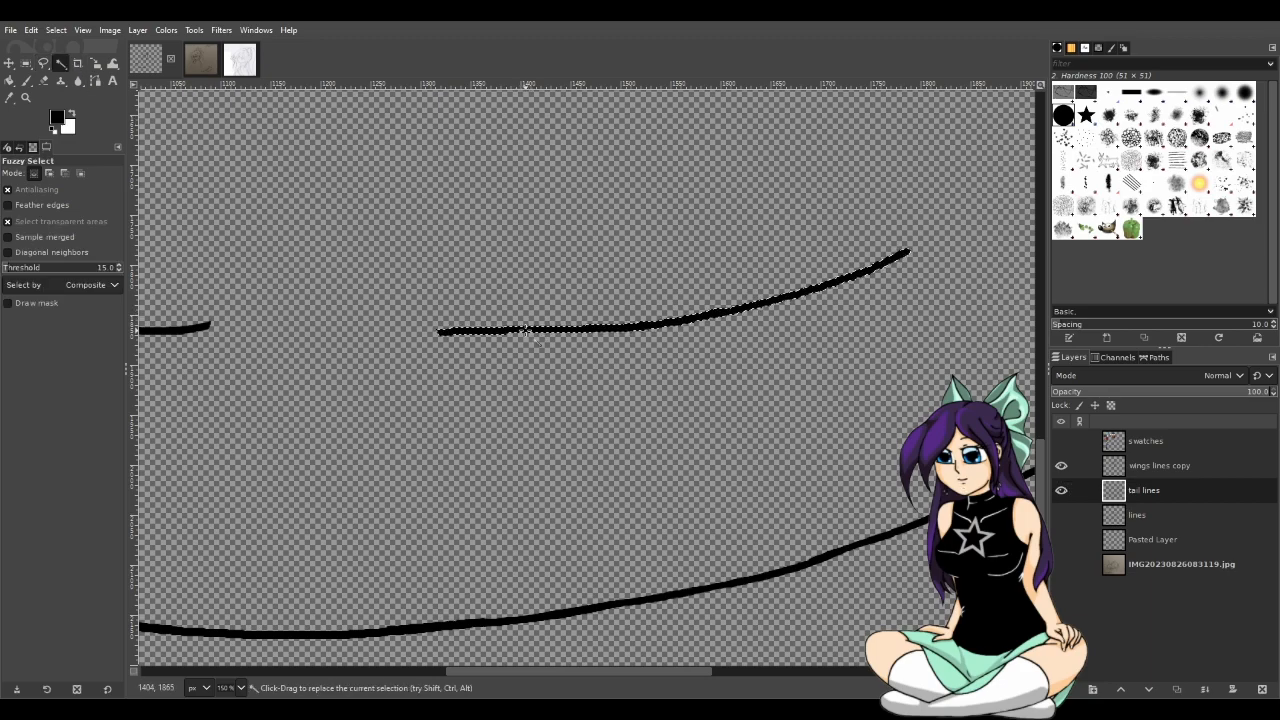
Show the lines layer and rotate the selected tail segment about -2.13° around a pivot at its haunch end
left_click(96, 64)
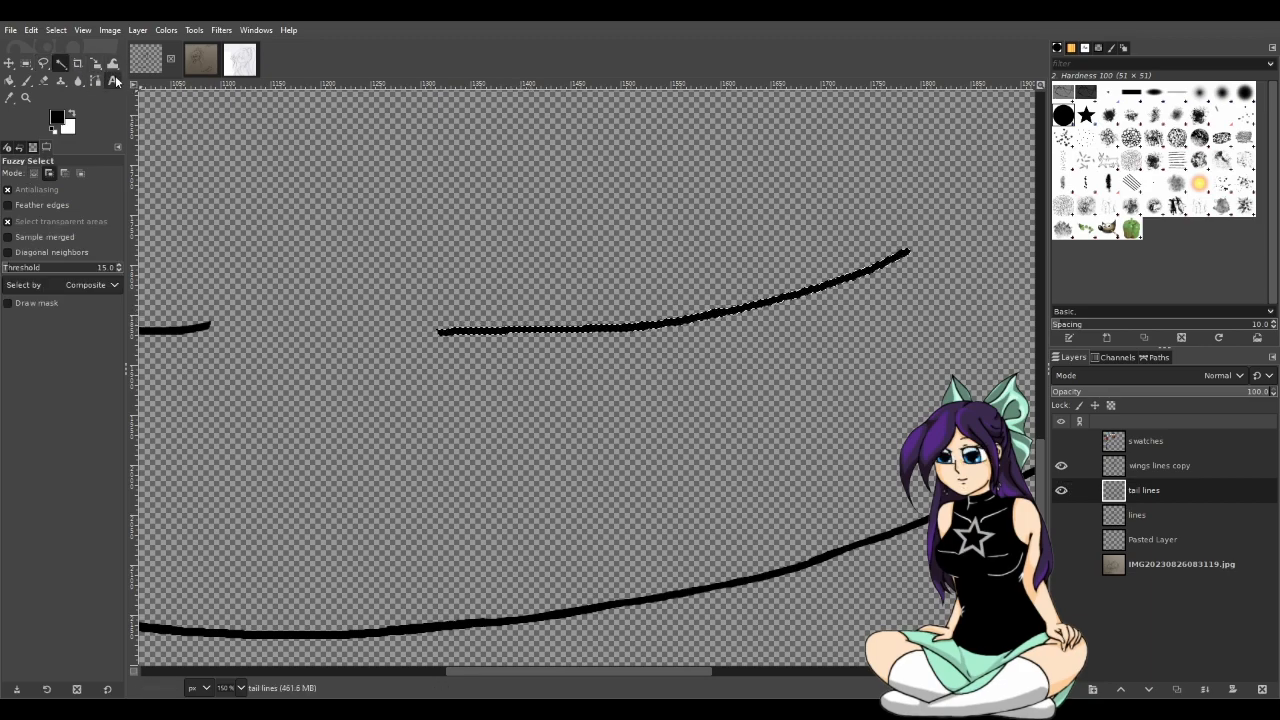
left_click_drag(677, 294, 912, 290)
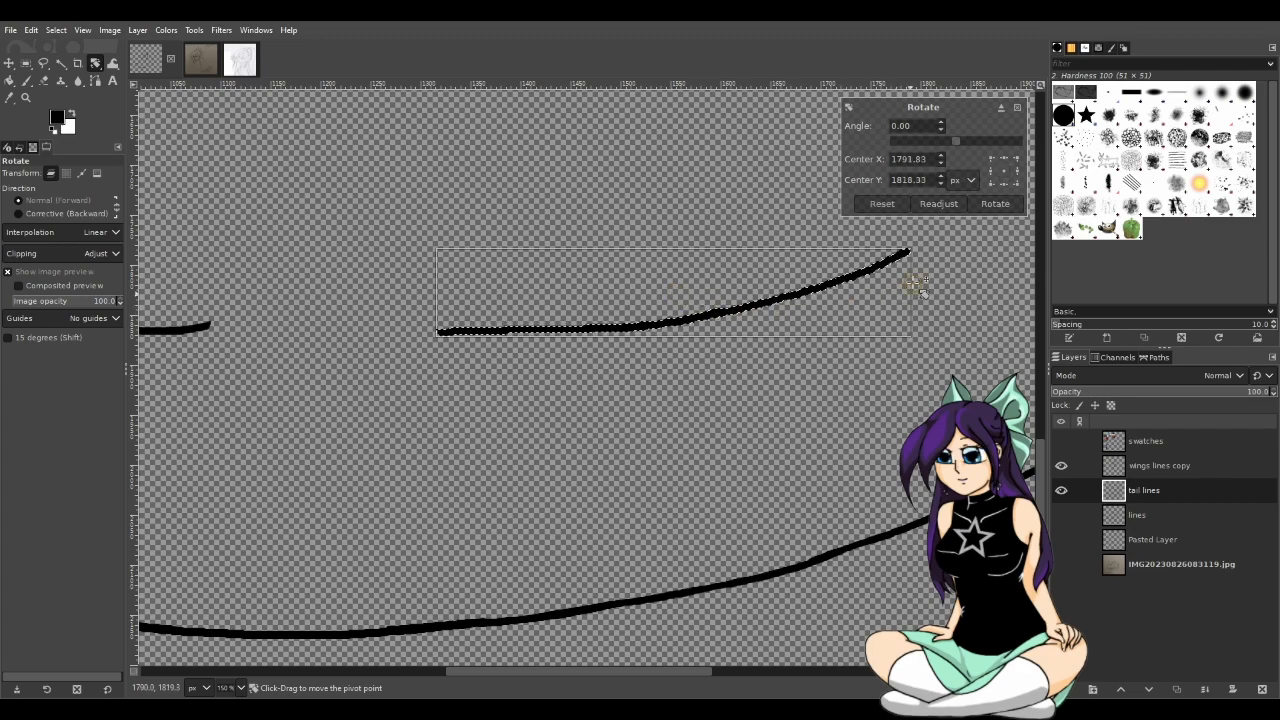
left_click(1062, 515)
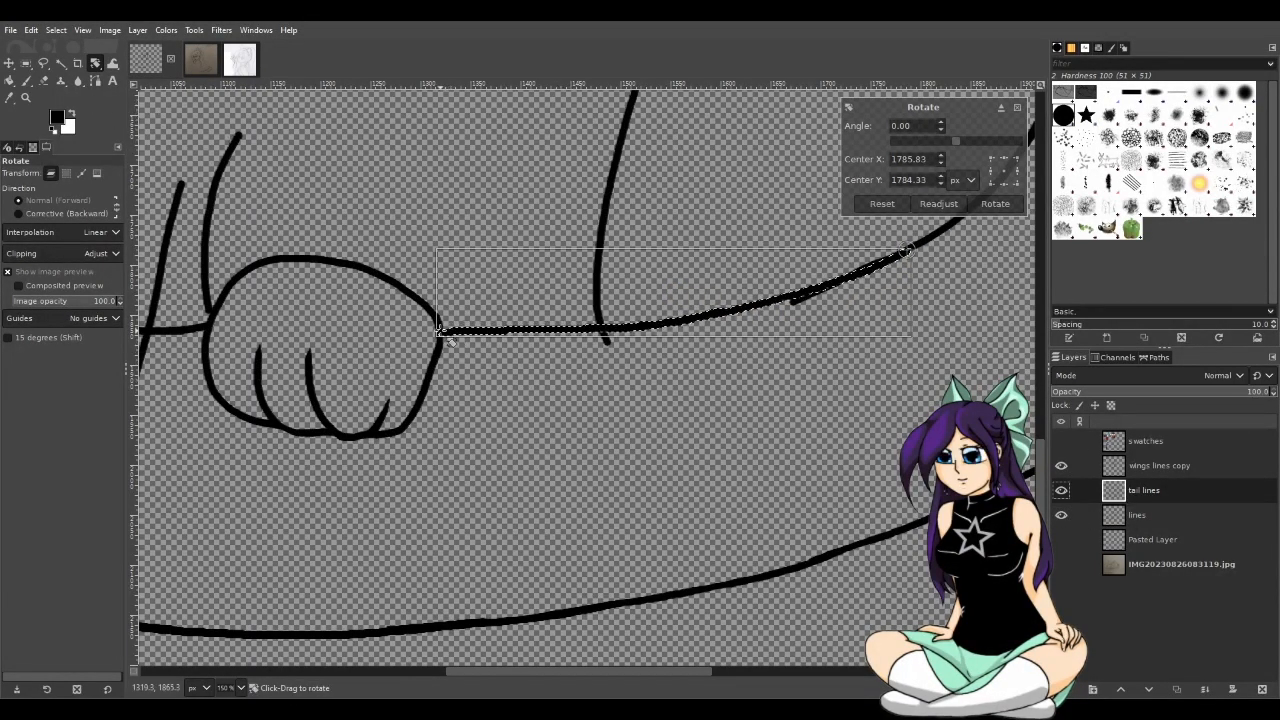
left_click_drag(440, 333, 441, 348)
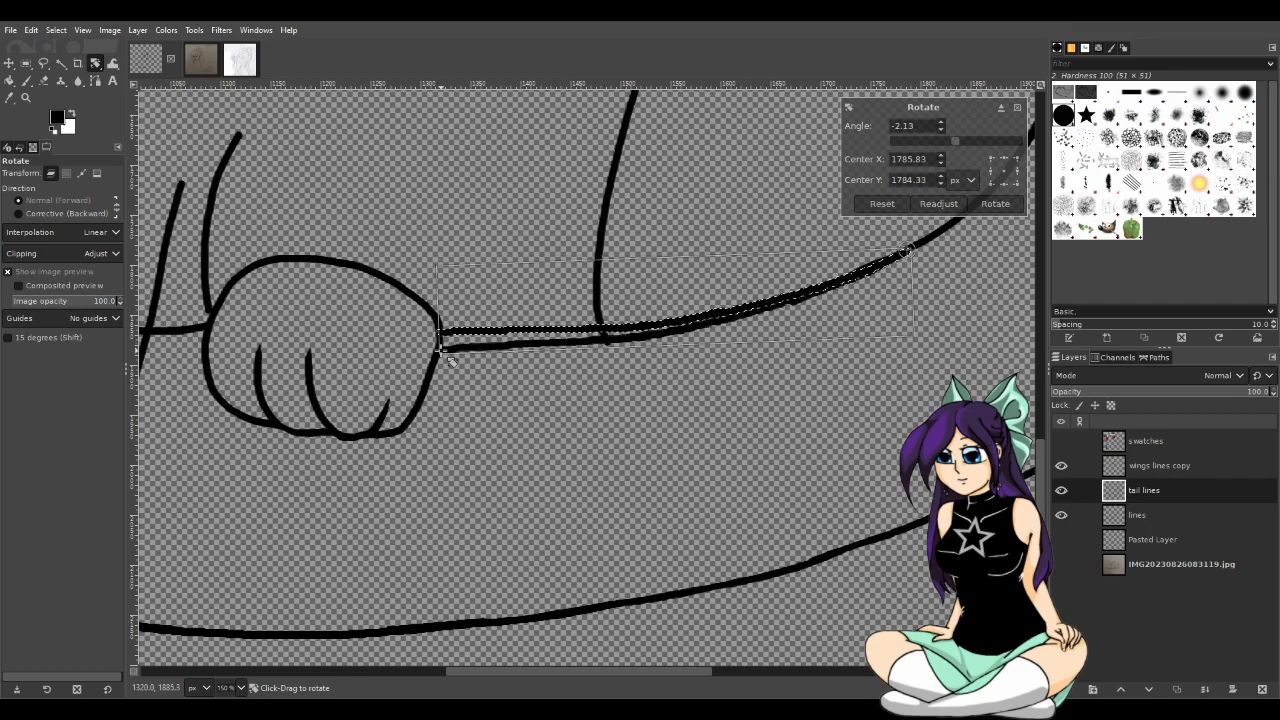